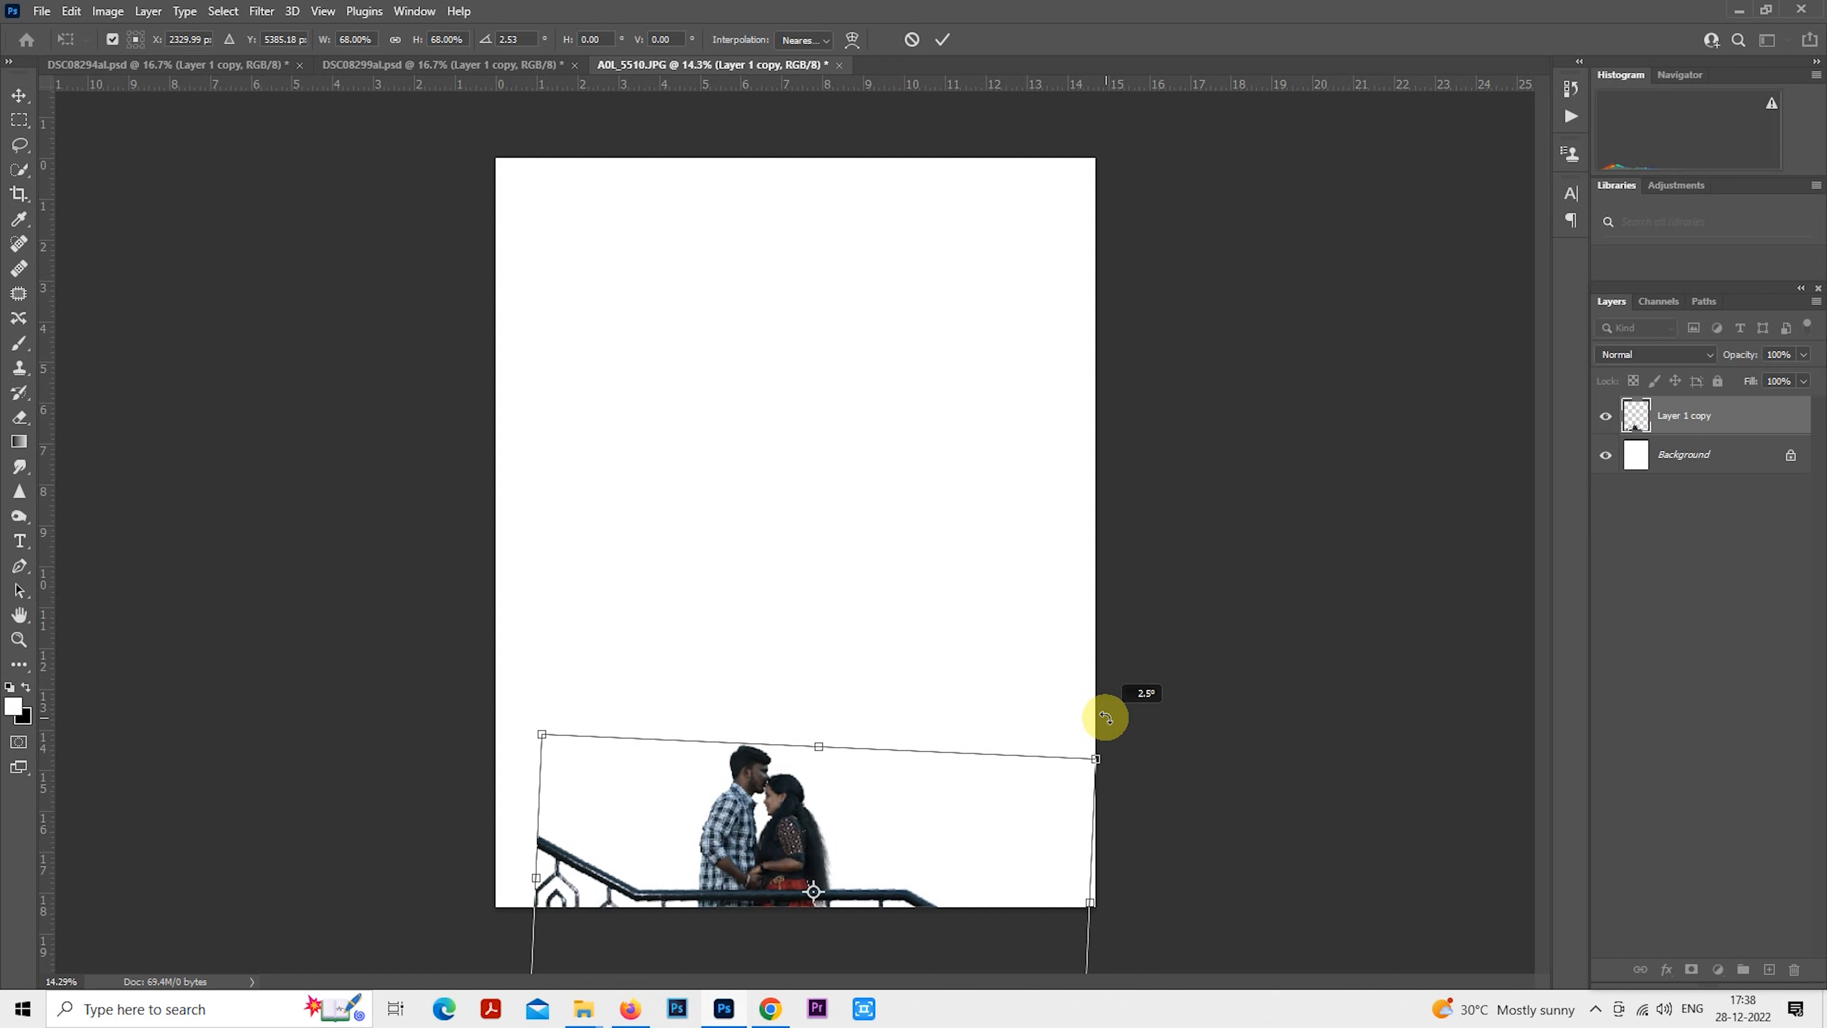
# Scale the couple-and-railing cutout to 59.69% and position it in the canvas's lower-left corner, with the left part of the railing cropped off.
pyautogui.moveTo(962, 804); pyautogui.dragTo(879, 736)
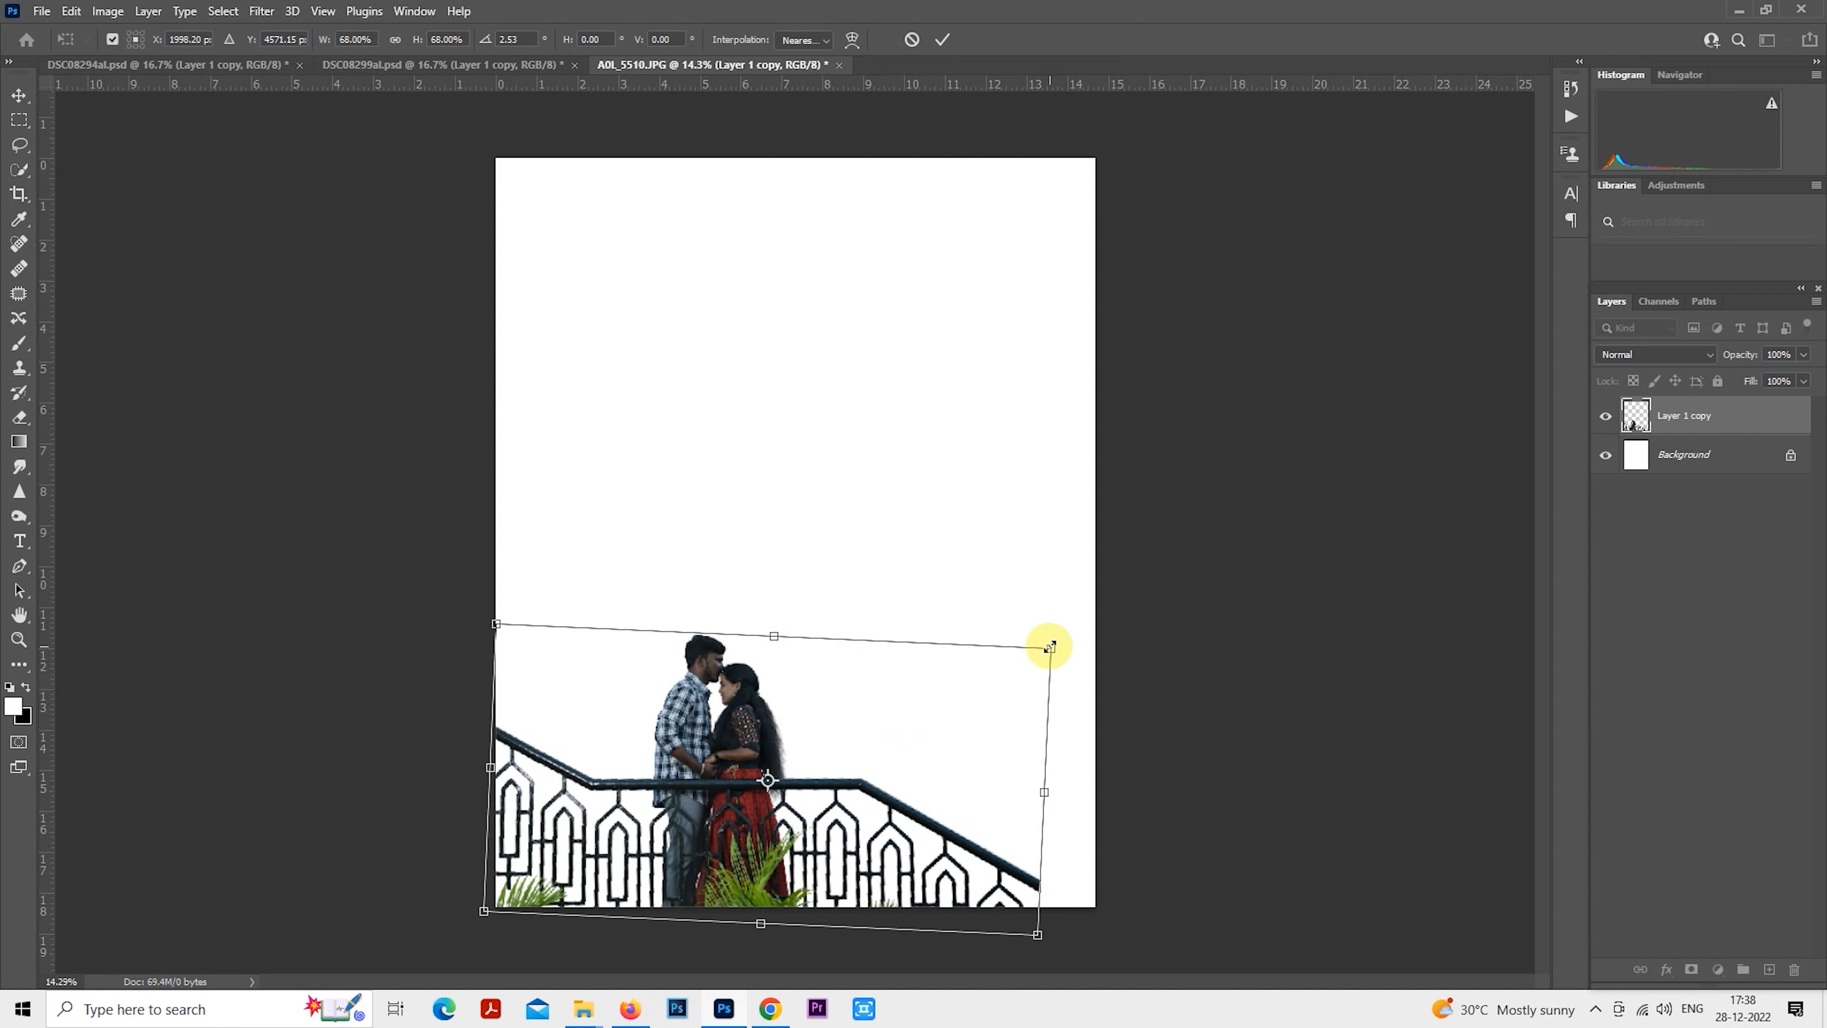
pyautogui.moveTo(1049, 647); pyautogui.dragTo(1007, 662)
pyautogui.hotkey('ctrl', 'z')
pyautogui.moveTo(908, 729)
pyautogui.mouseDown()
pyautogui.moveTo(922, 745)
pyautogui.moveTo(884, 740)
pyautogui.mouseUp()
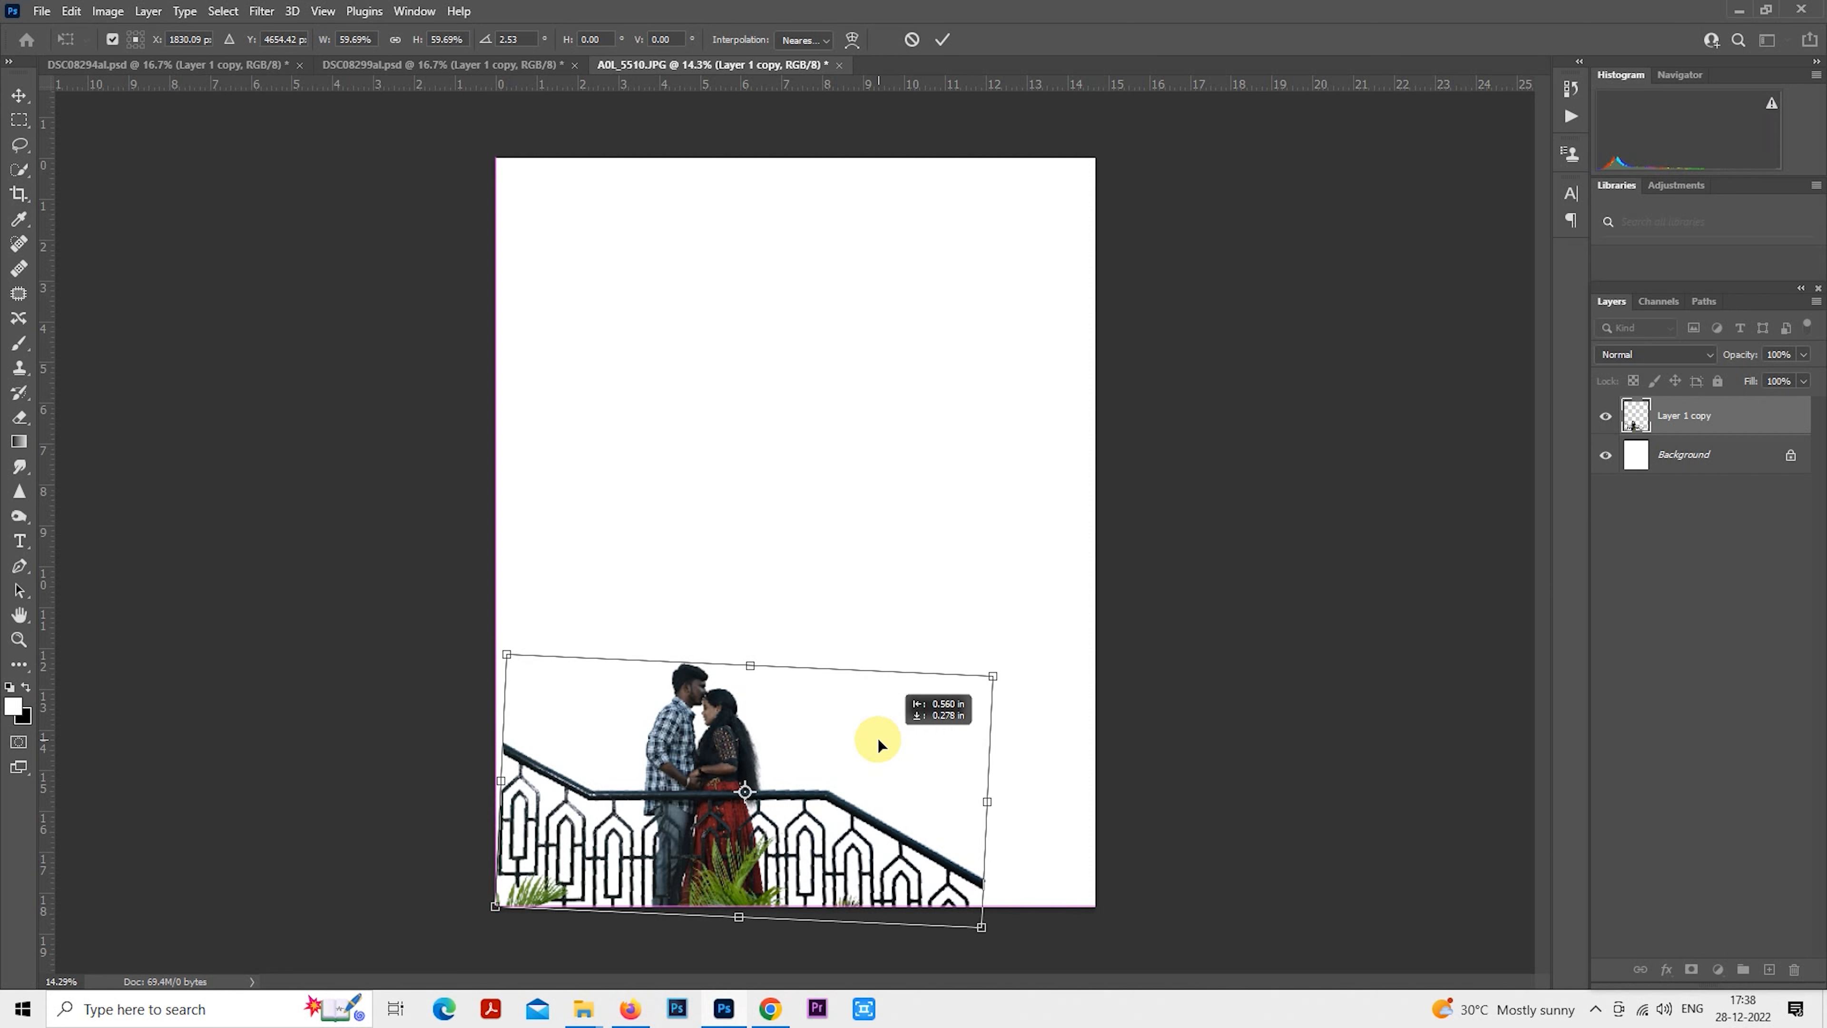
pyautogui.moveTo(879, 744); pyautogui.dragTo(1000, 736)
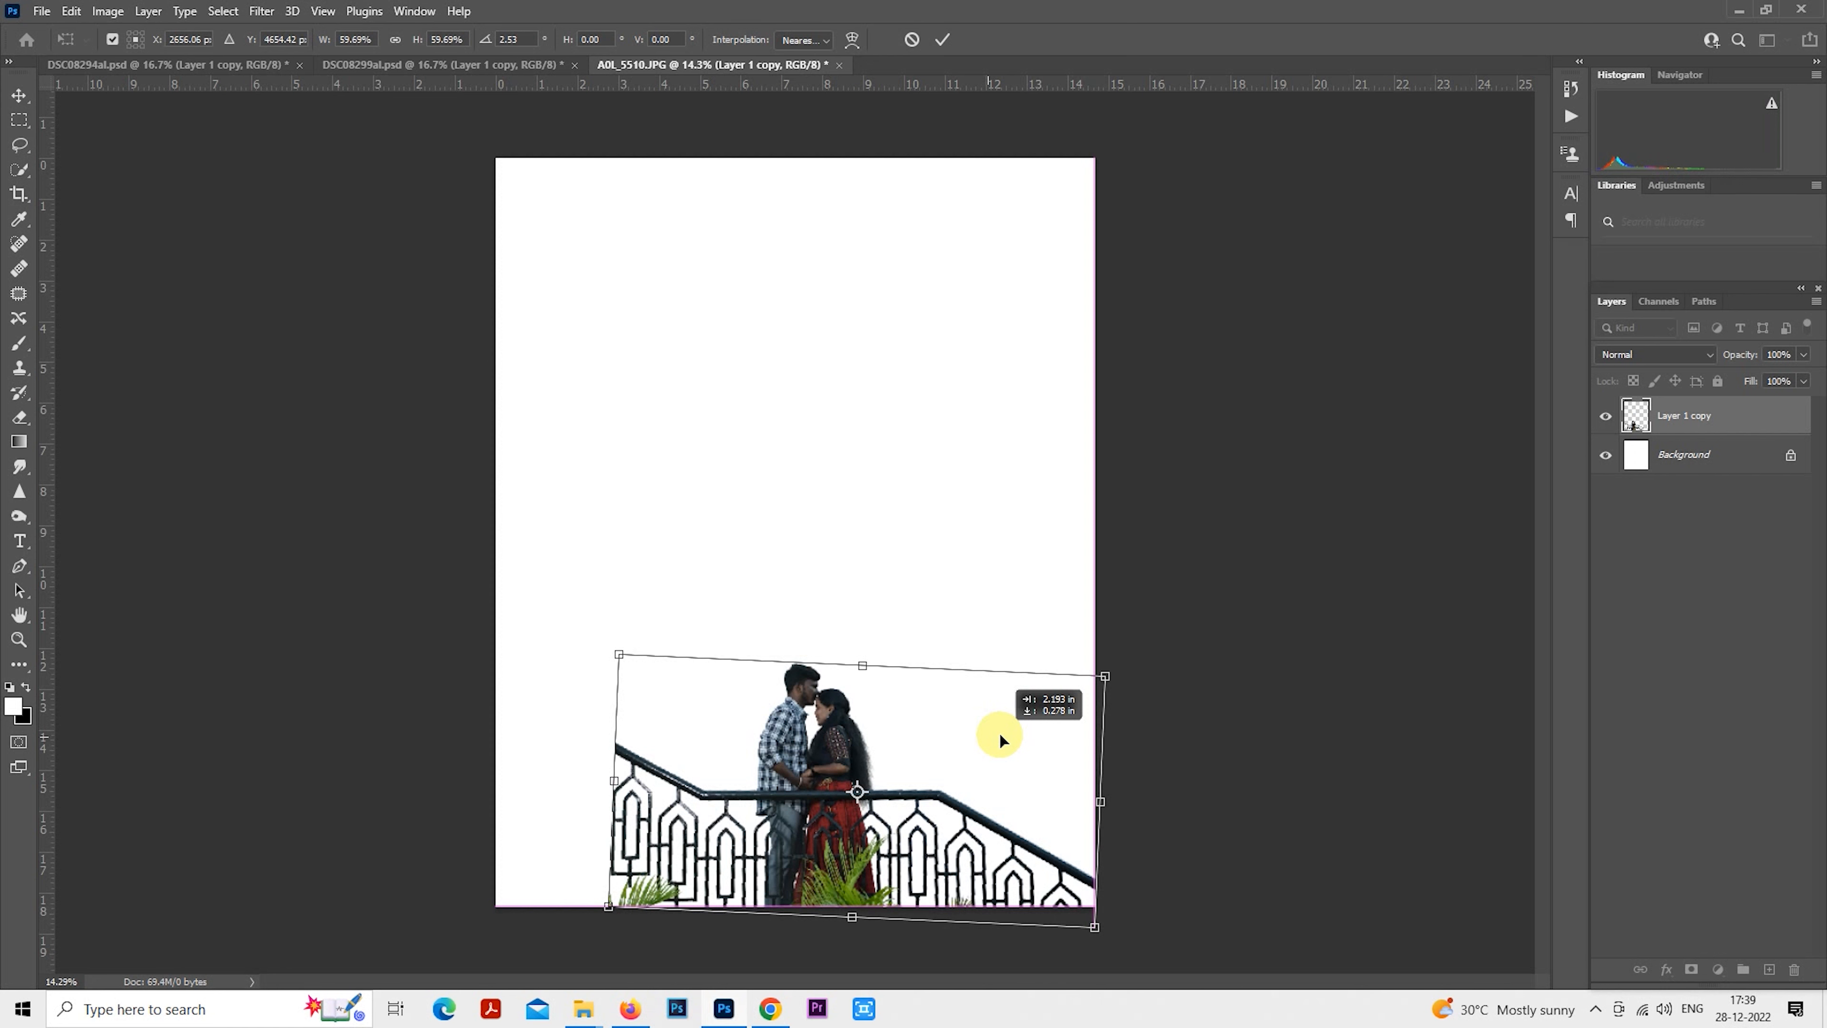
pyautogui.moveTo(1000, 736); pyautogui.dragTo(866, 739)
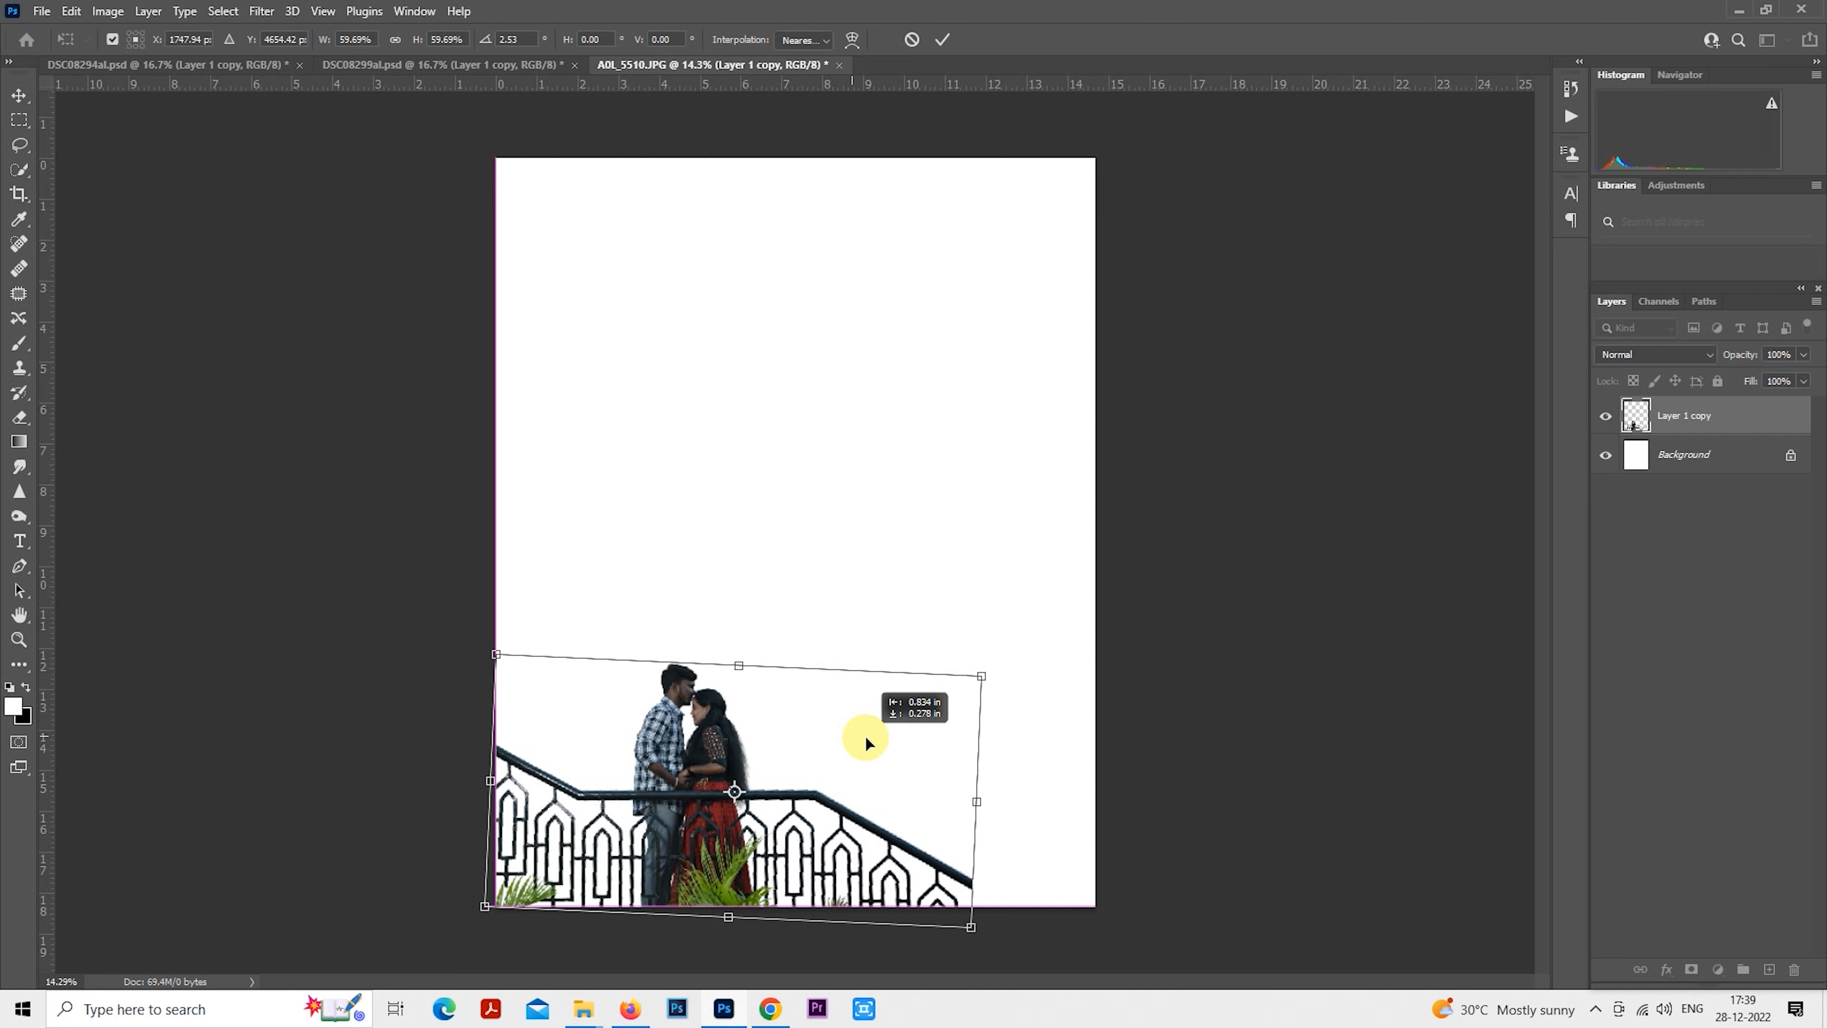
pyautogui.moveTo(867, 739); pyautogui.dragTo(825, 730)
pyautogui.press('Return')
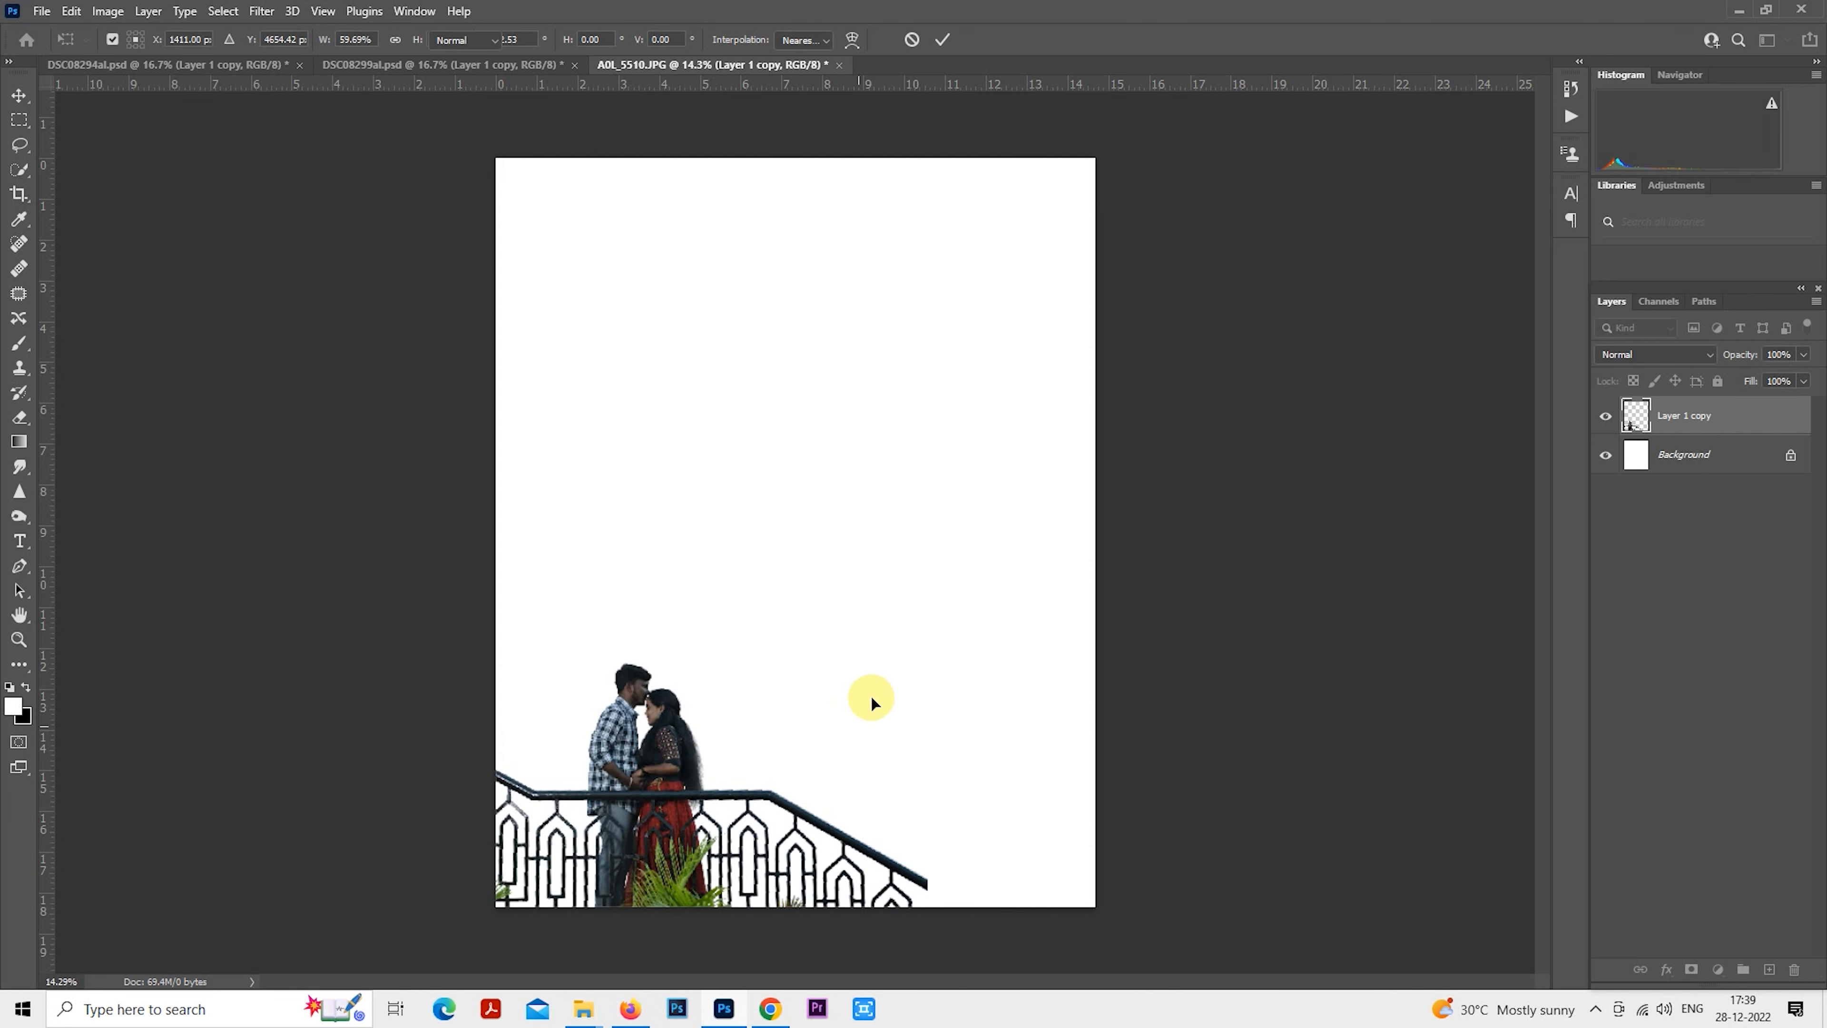
# Extend the cut-off lower end of the sloping handrail to the canvas's bottom edge with the Clone Stamp, sampling the handrail above a post.
pyautogui.press('m')
pyautogui.scroll(3, 783, 730)
pyautogui.scroll(6, 783, 730)
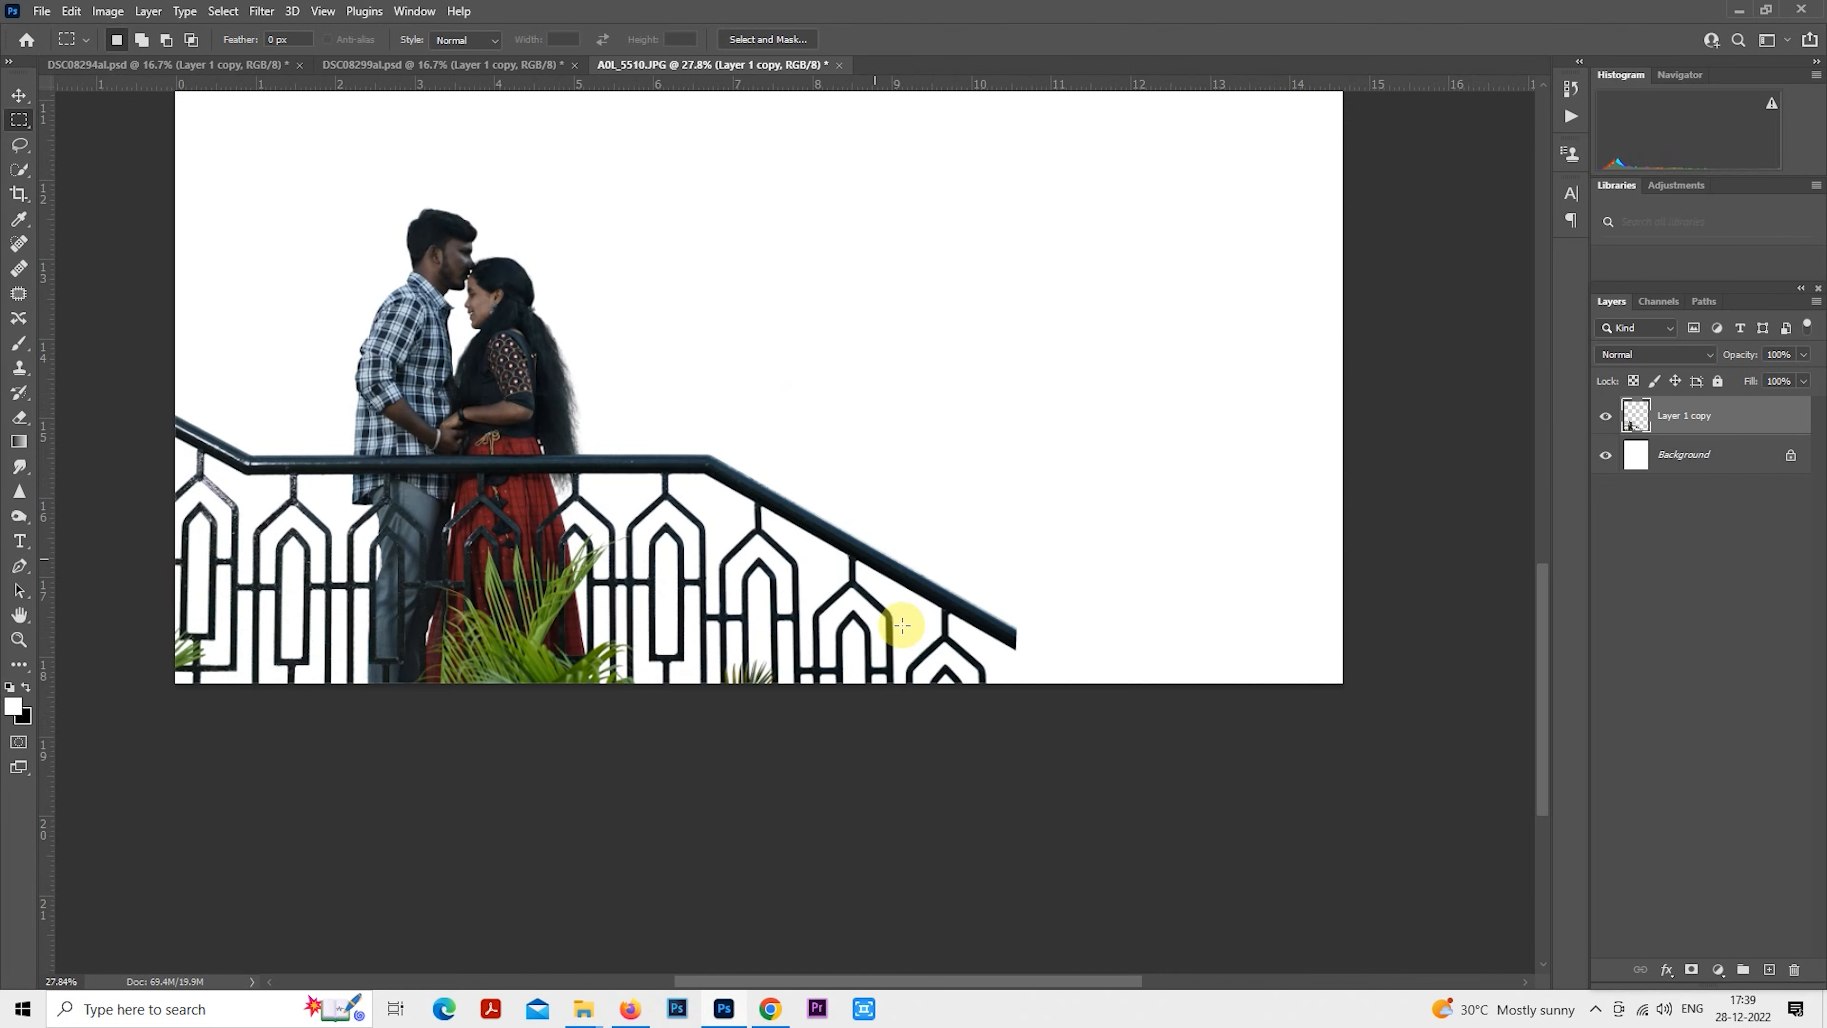
pyautogui.click(19, 367)
pyautogui.press('[')
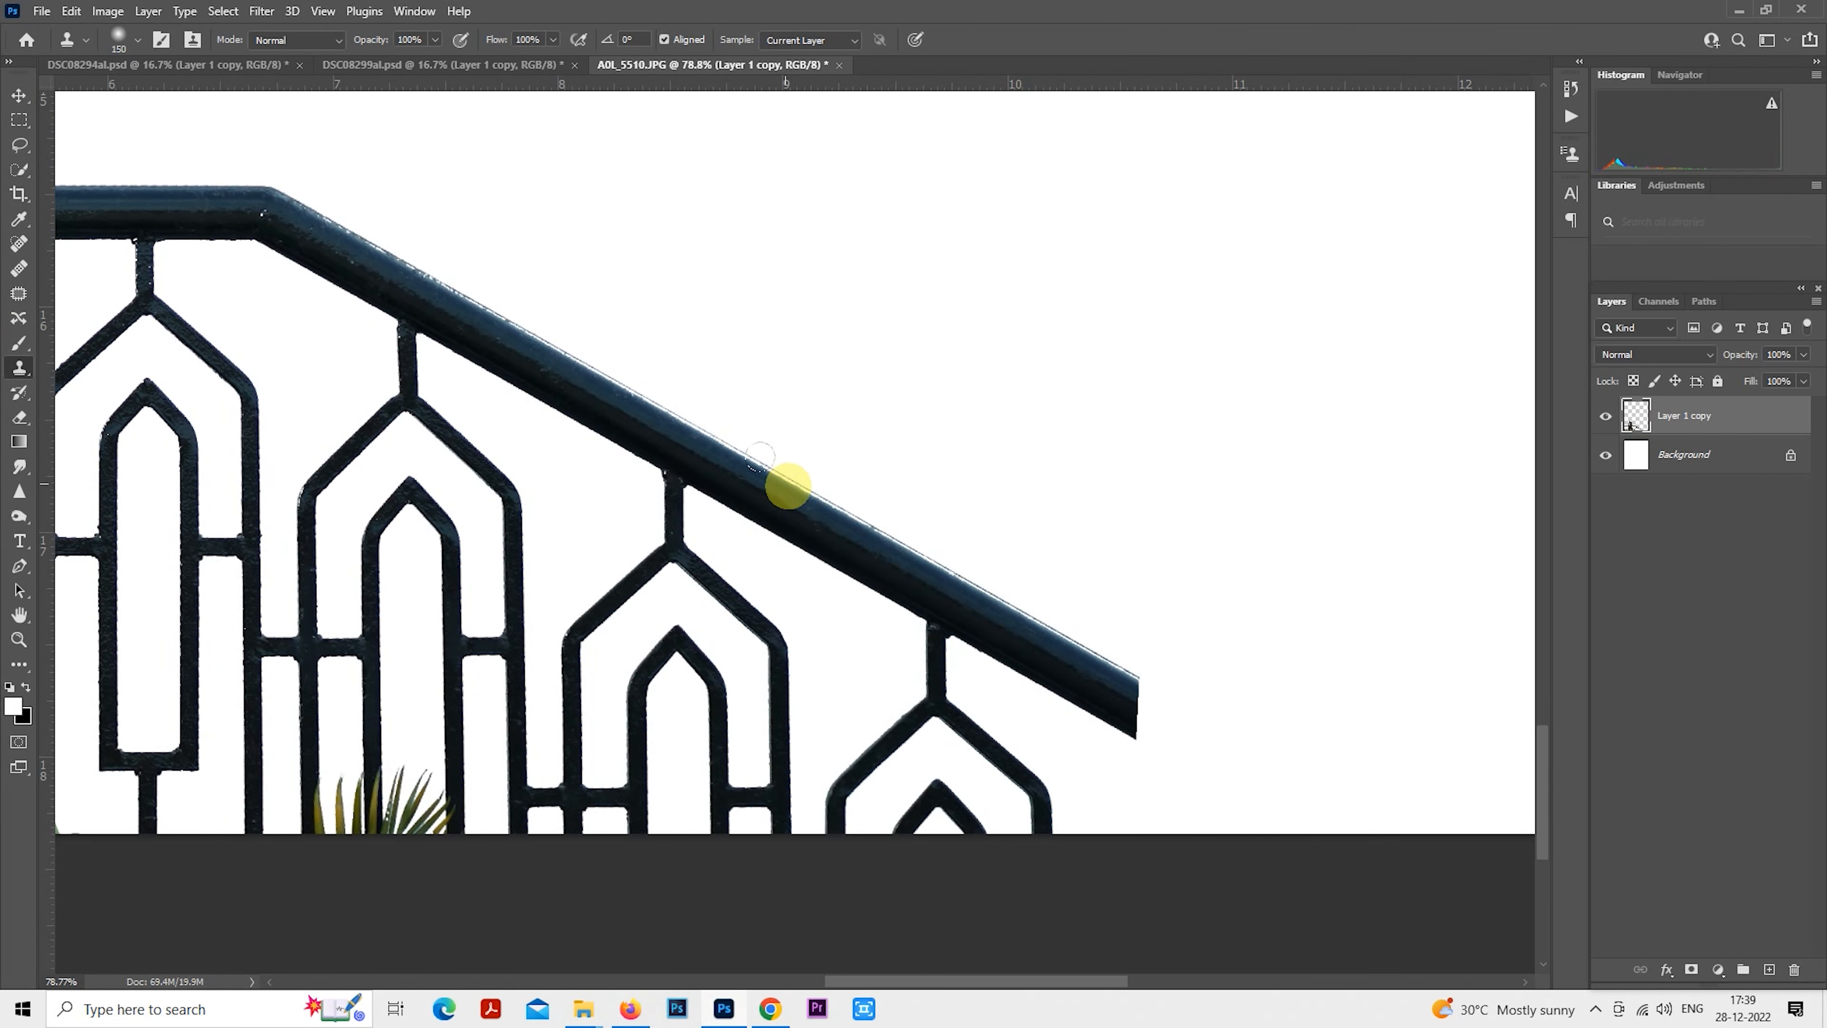
pyautogui.press('[')
pyautogui.press('[')
pyautogui.press('[')
pyautogui.press('[')
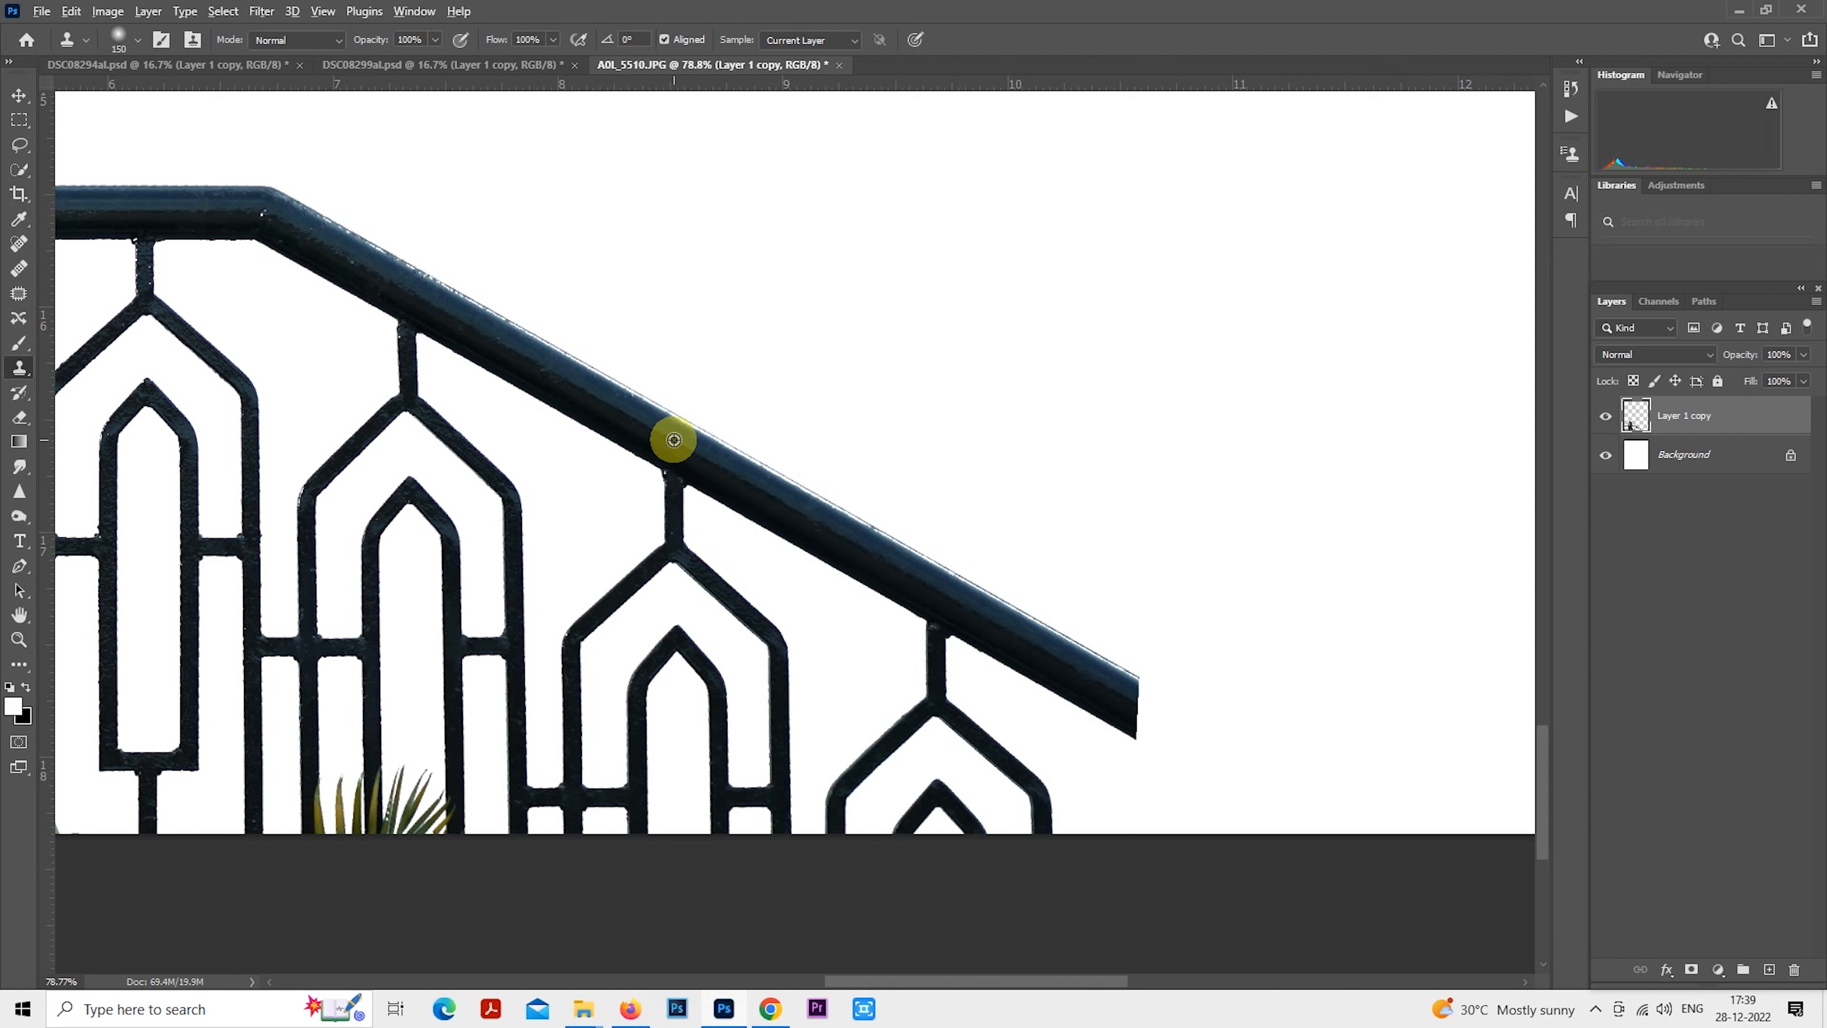
pyautogui.keyDown('alt'); pyautogui.click(674, 444); pyautogui.keyUp('alt')
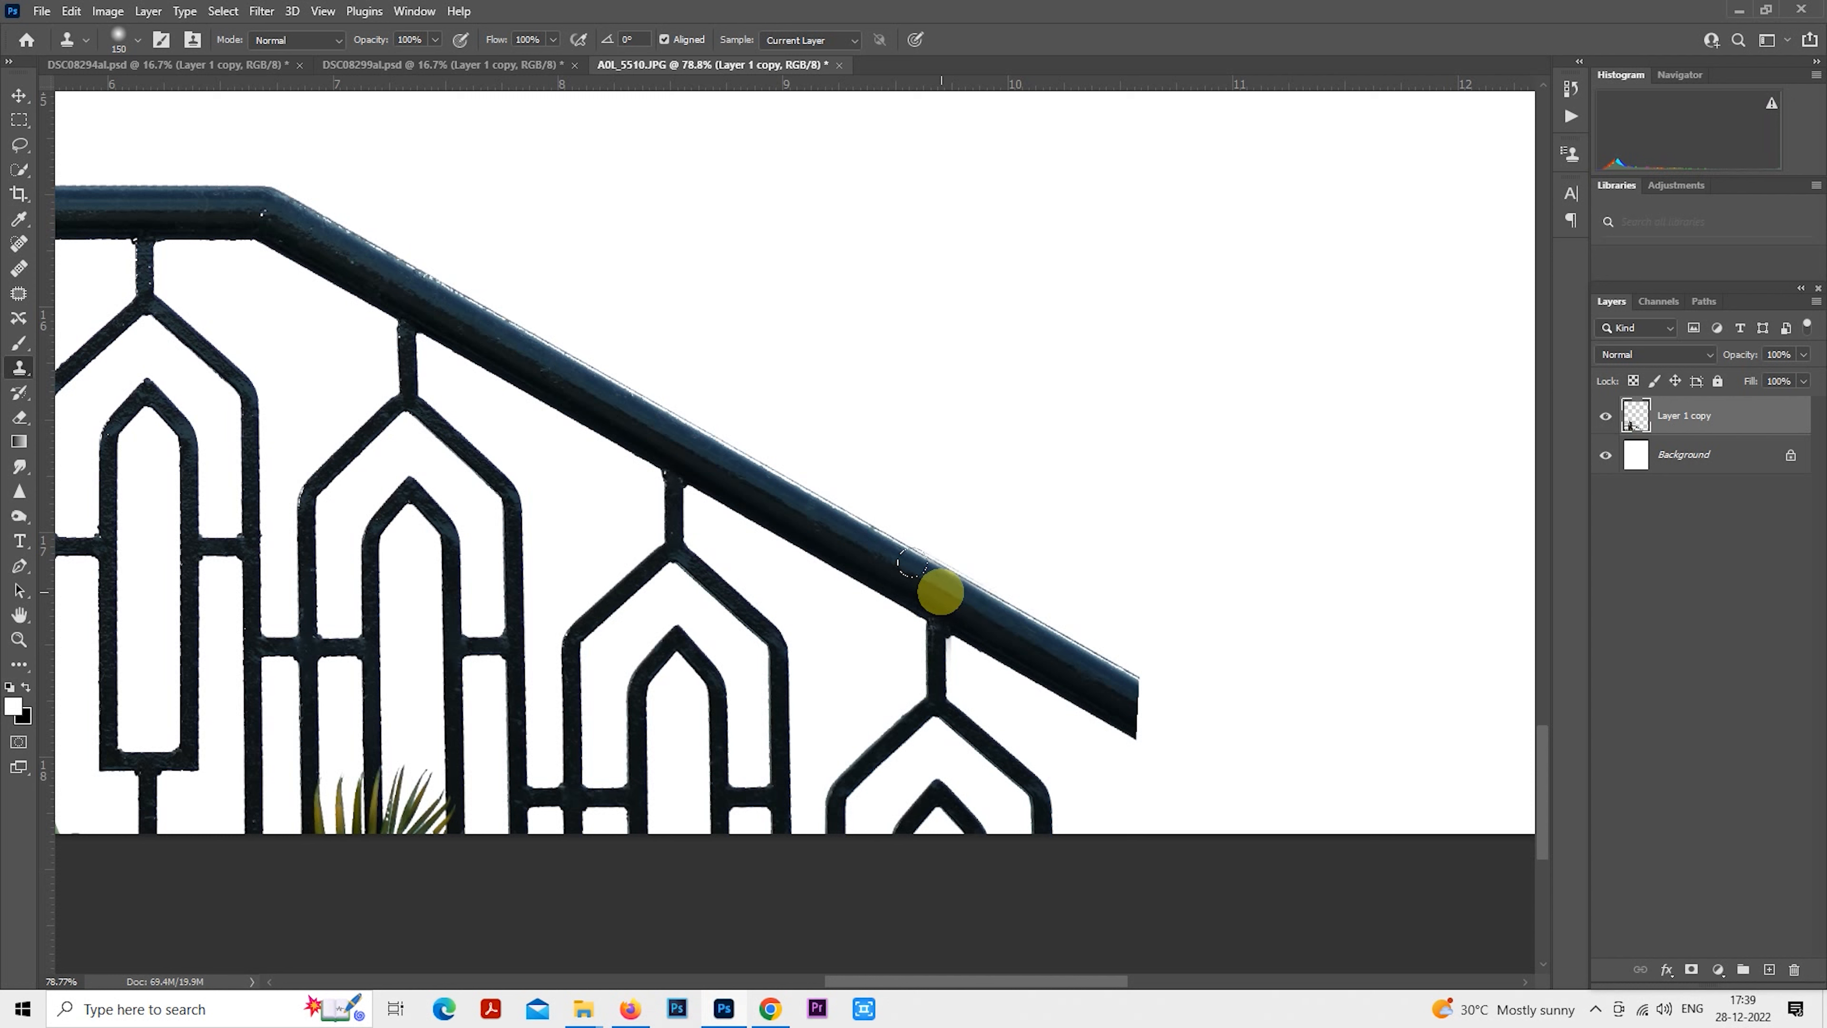
pyautogui.moveTo(912, 562)
pyautogui.mouseDown()
pyautogui.moveTo(924, 606)
pyautogui.moveTo(942, 605)
pyautogui.mouseUp()
pyautogui.moveTo(906, 566)
pyautogui.mouseDown()
pyautogui.moveTo(963, 637)
pyautogui.moveTo(928, 598)
pyautogui.moveTo(950, 600)
pyautogui.mouseUp()
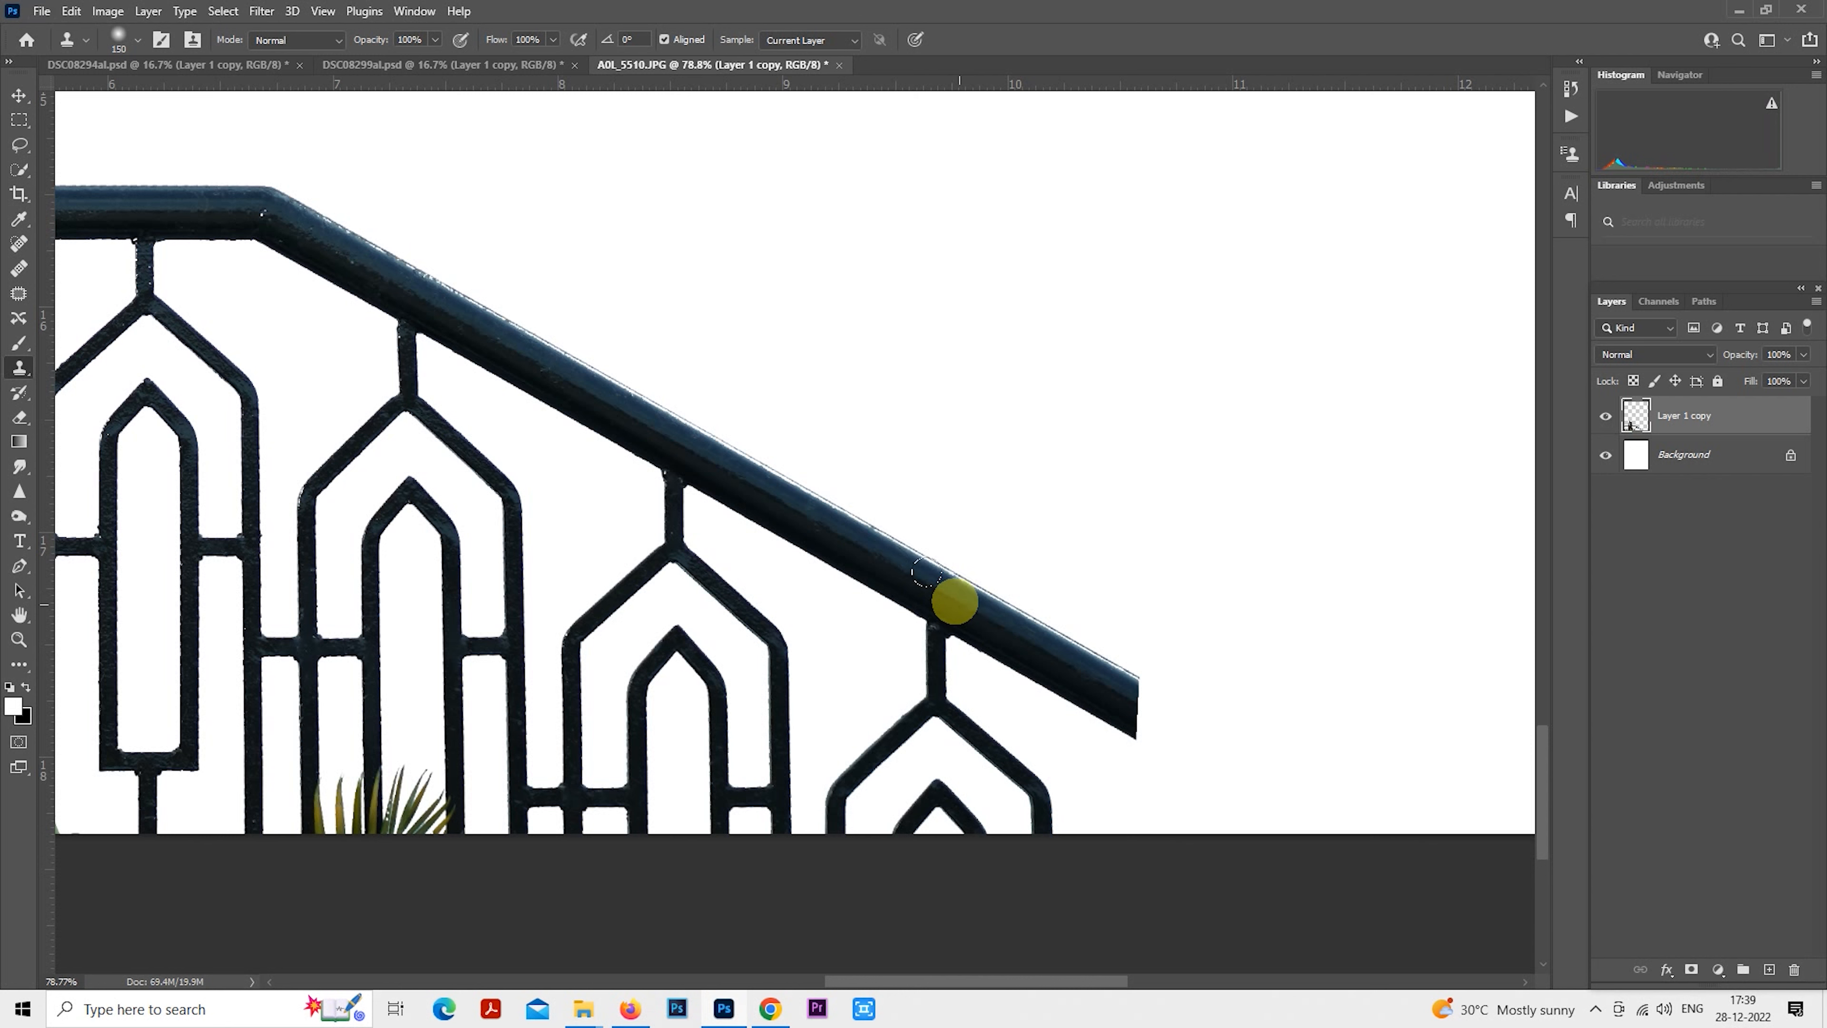
pyautogui.keyDown('alt'); pyautogui.click(674, 441); pyautogui.keyUp('alt')
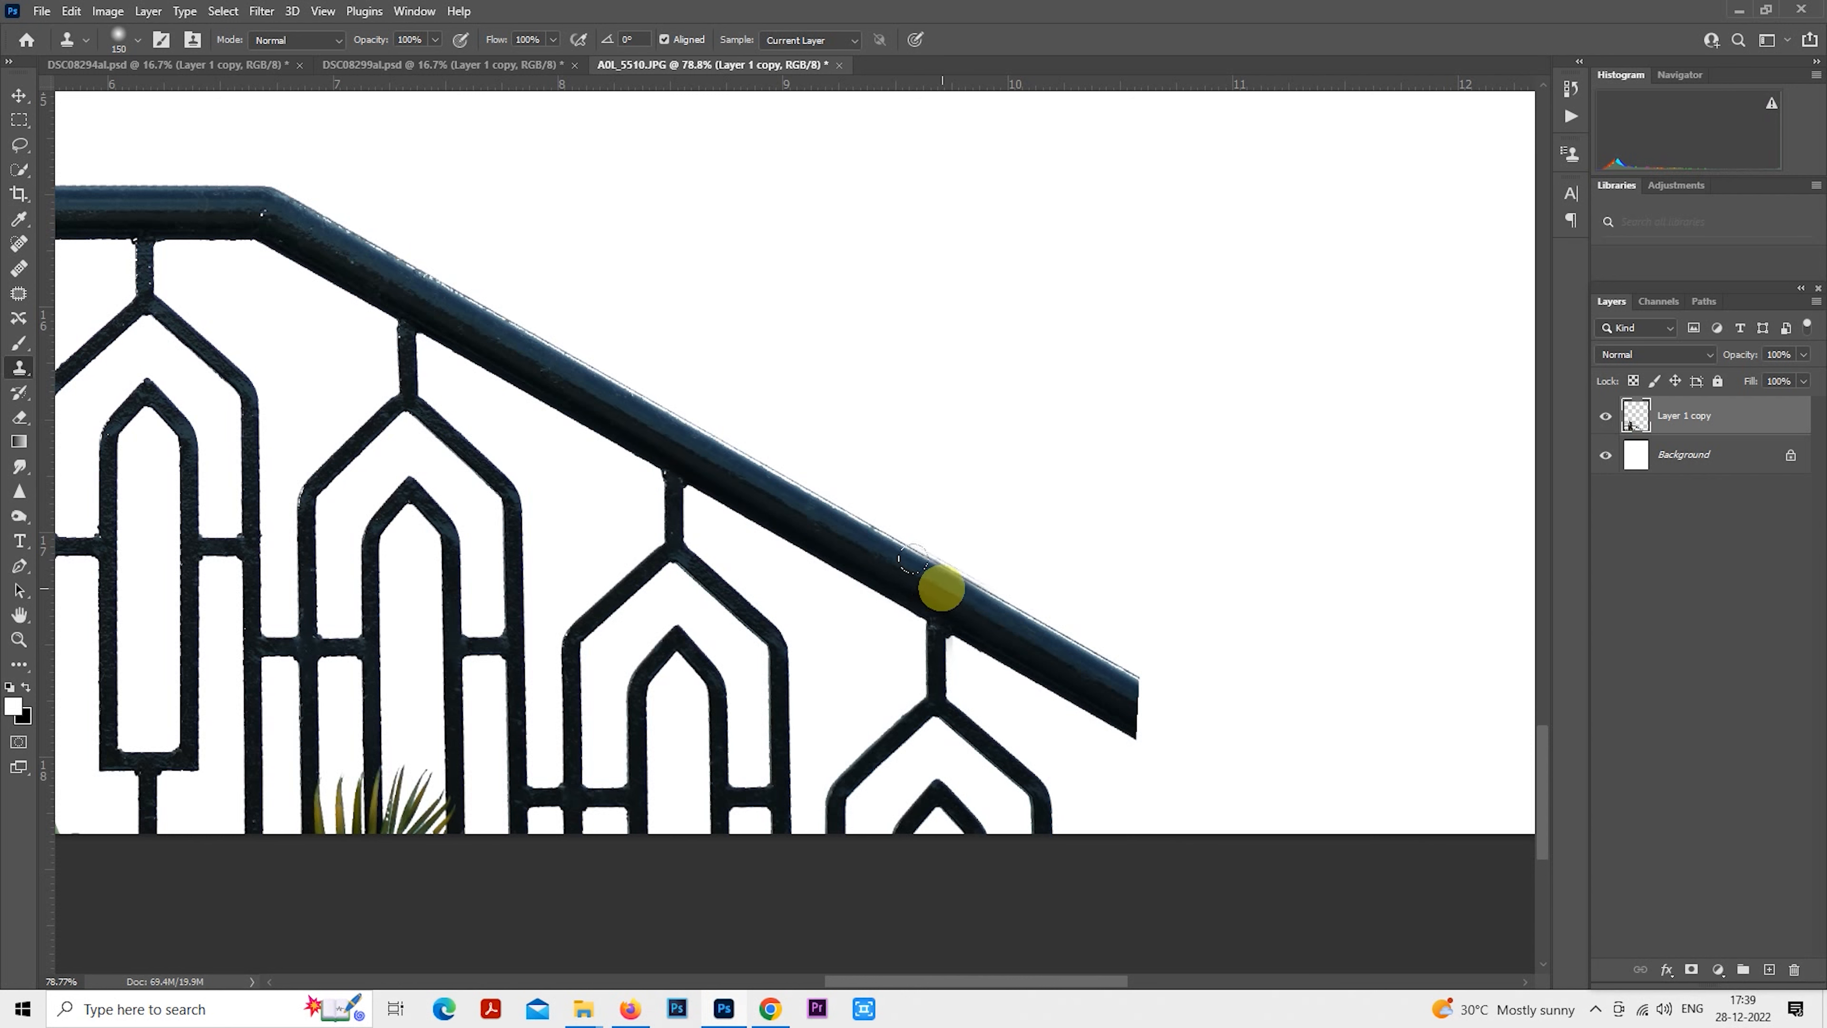
pyautogui.moveTo(939, 589); pyautogui.dragTo(935, 599)
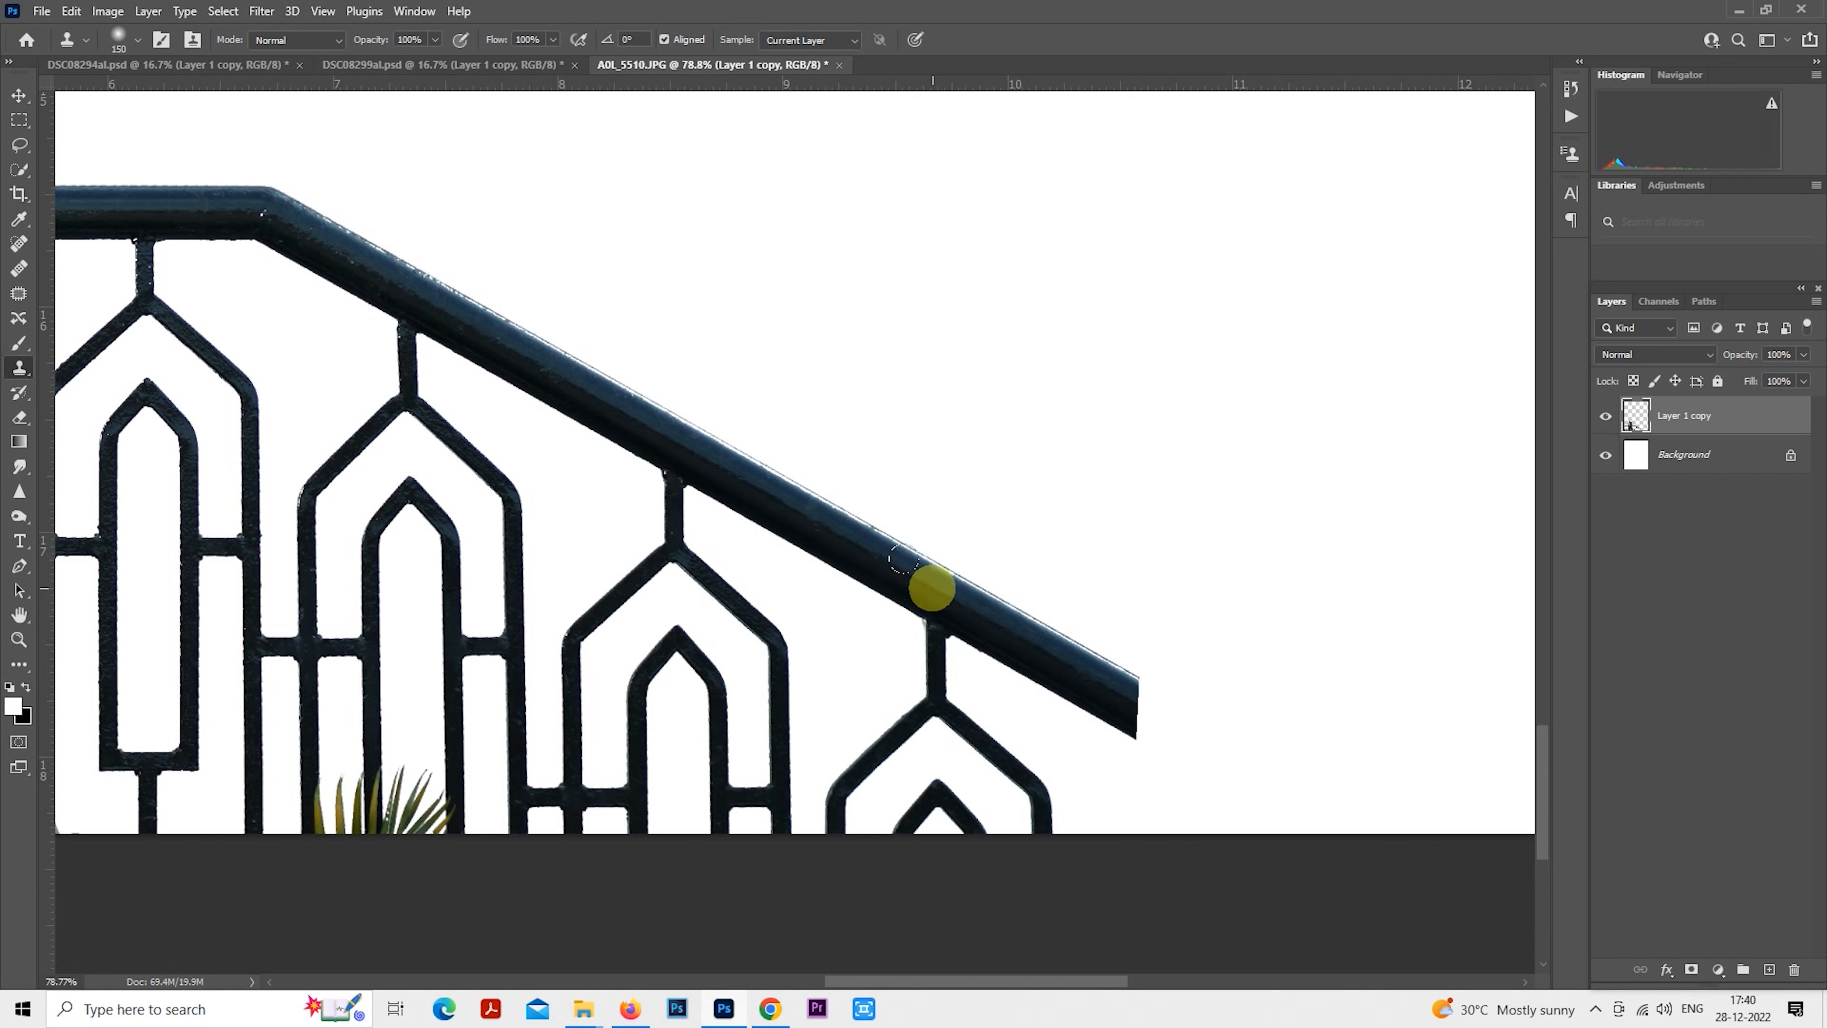
pyautogui.moveTo(932, 588)
pyautogui.mouseDown()
pyautogui.moveTo(1027, 628)
pyautogui.moveTo(1133, 743)
pyautogui.moveTo(1139, 775)
pyautogui.moveTo(1141, 751)
pyautogui.moveTo(1308, 819)
pyautogui.moveTo(1333, 796)
pyautogui.moveTo(1210, 697)
pyautogui.moveTo(1350, 821)
pyautogui.moveTo(1399, 808)
pyautogui.moveTo(1386, 838)
pyautogui.moveTo(1438, 824)
pyautogui.moveTo(1021, 613)
pyautogui.mouseUp()
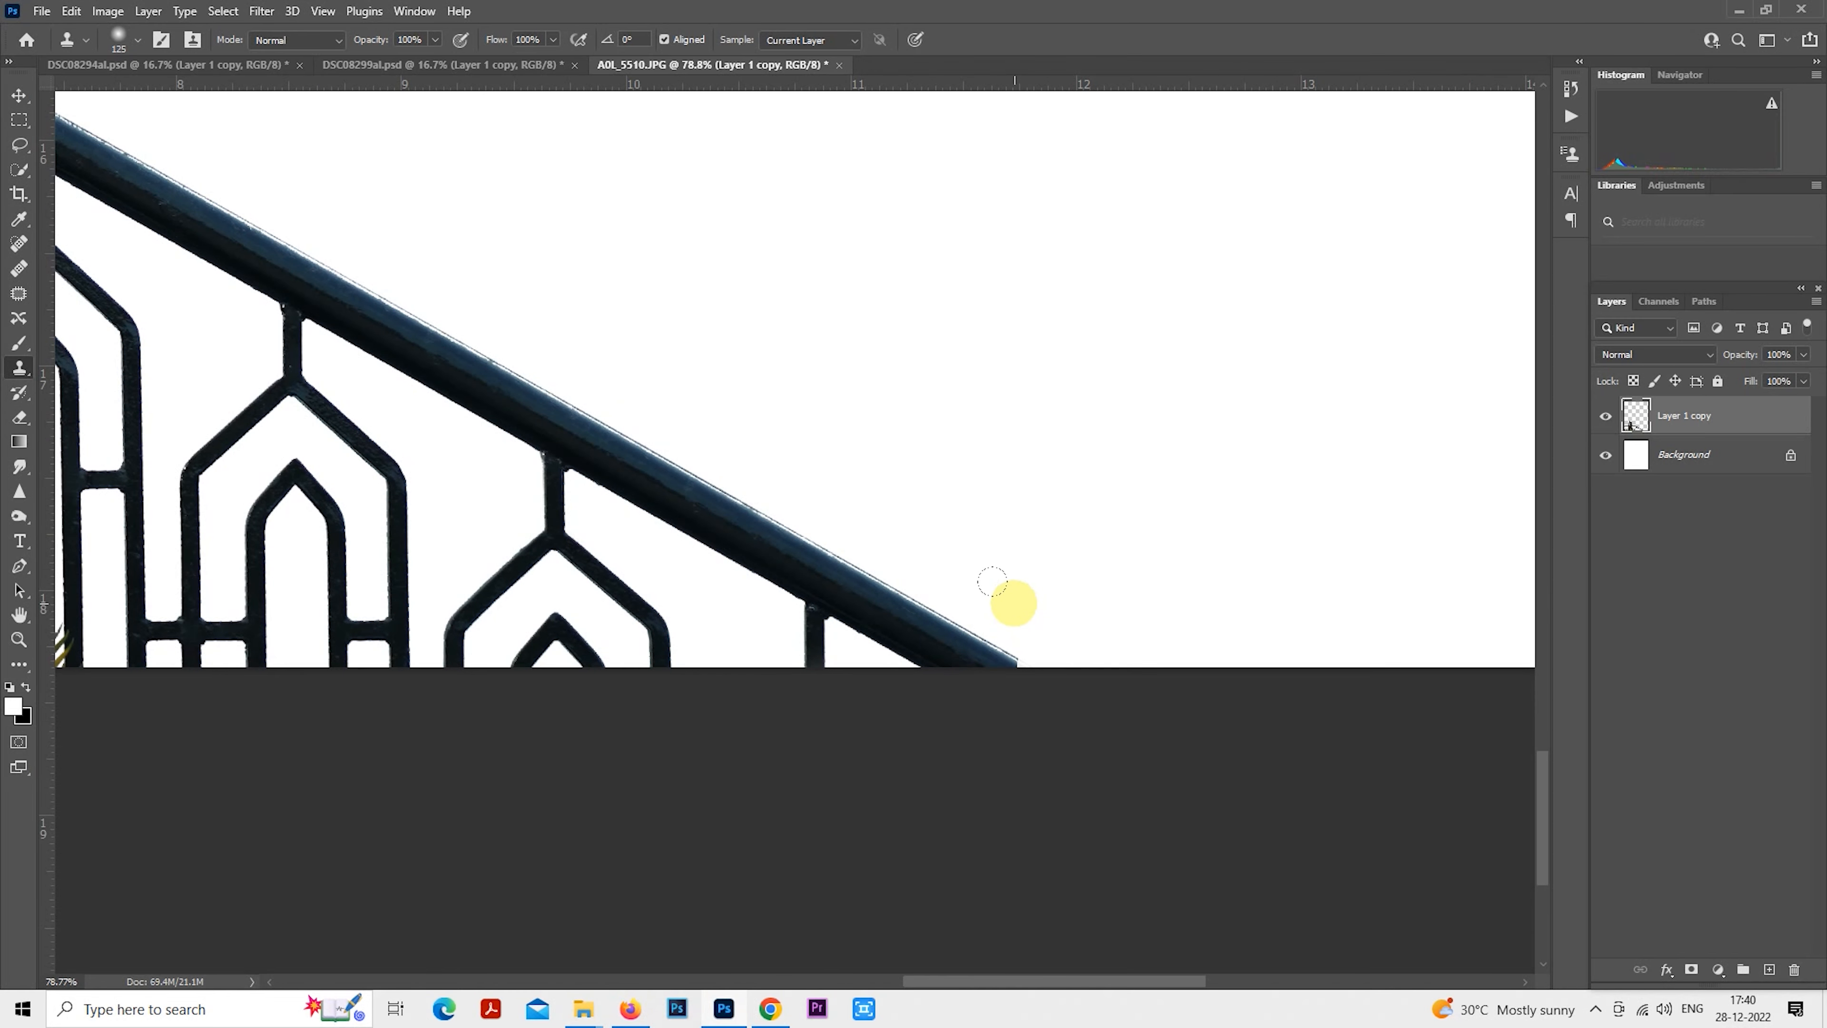
# Finish the handrail's tip at the canvas's bottom edge with the Clone Stamp at an 80 px brush size.
pyautogui.press('[')
pyautogui.press('[')
pyautogui.press('[')
pyautogui.moveTo(933, 636)
pyautogui.mouseDown()
pyautogui.moveTo(1016, 666)
pyautogui.moveTo(1004, 634)
pyautogui.moveTo(1013, 661)
pyautogui.mouseUp()
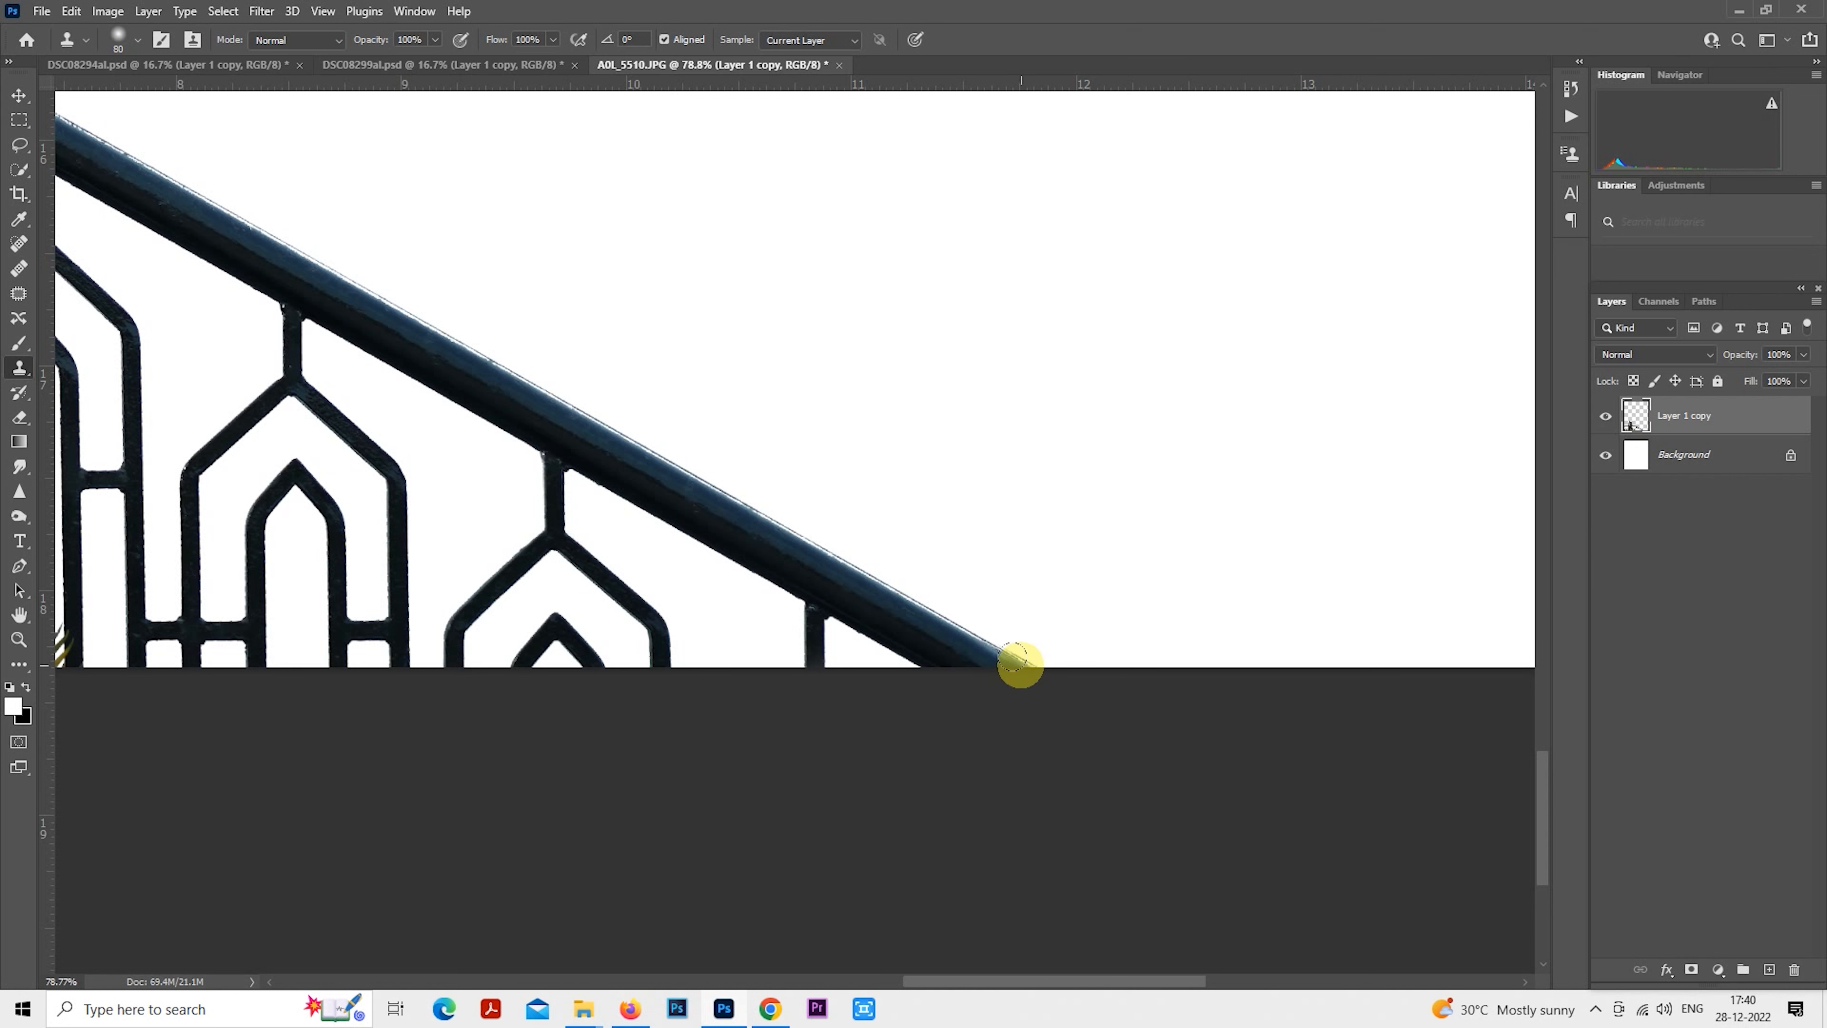
pyautogui.scroll(-8, 1029, 669)
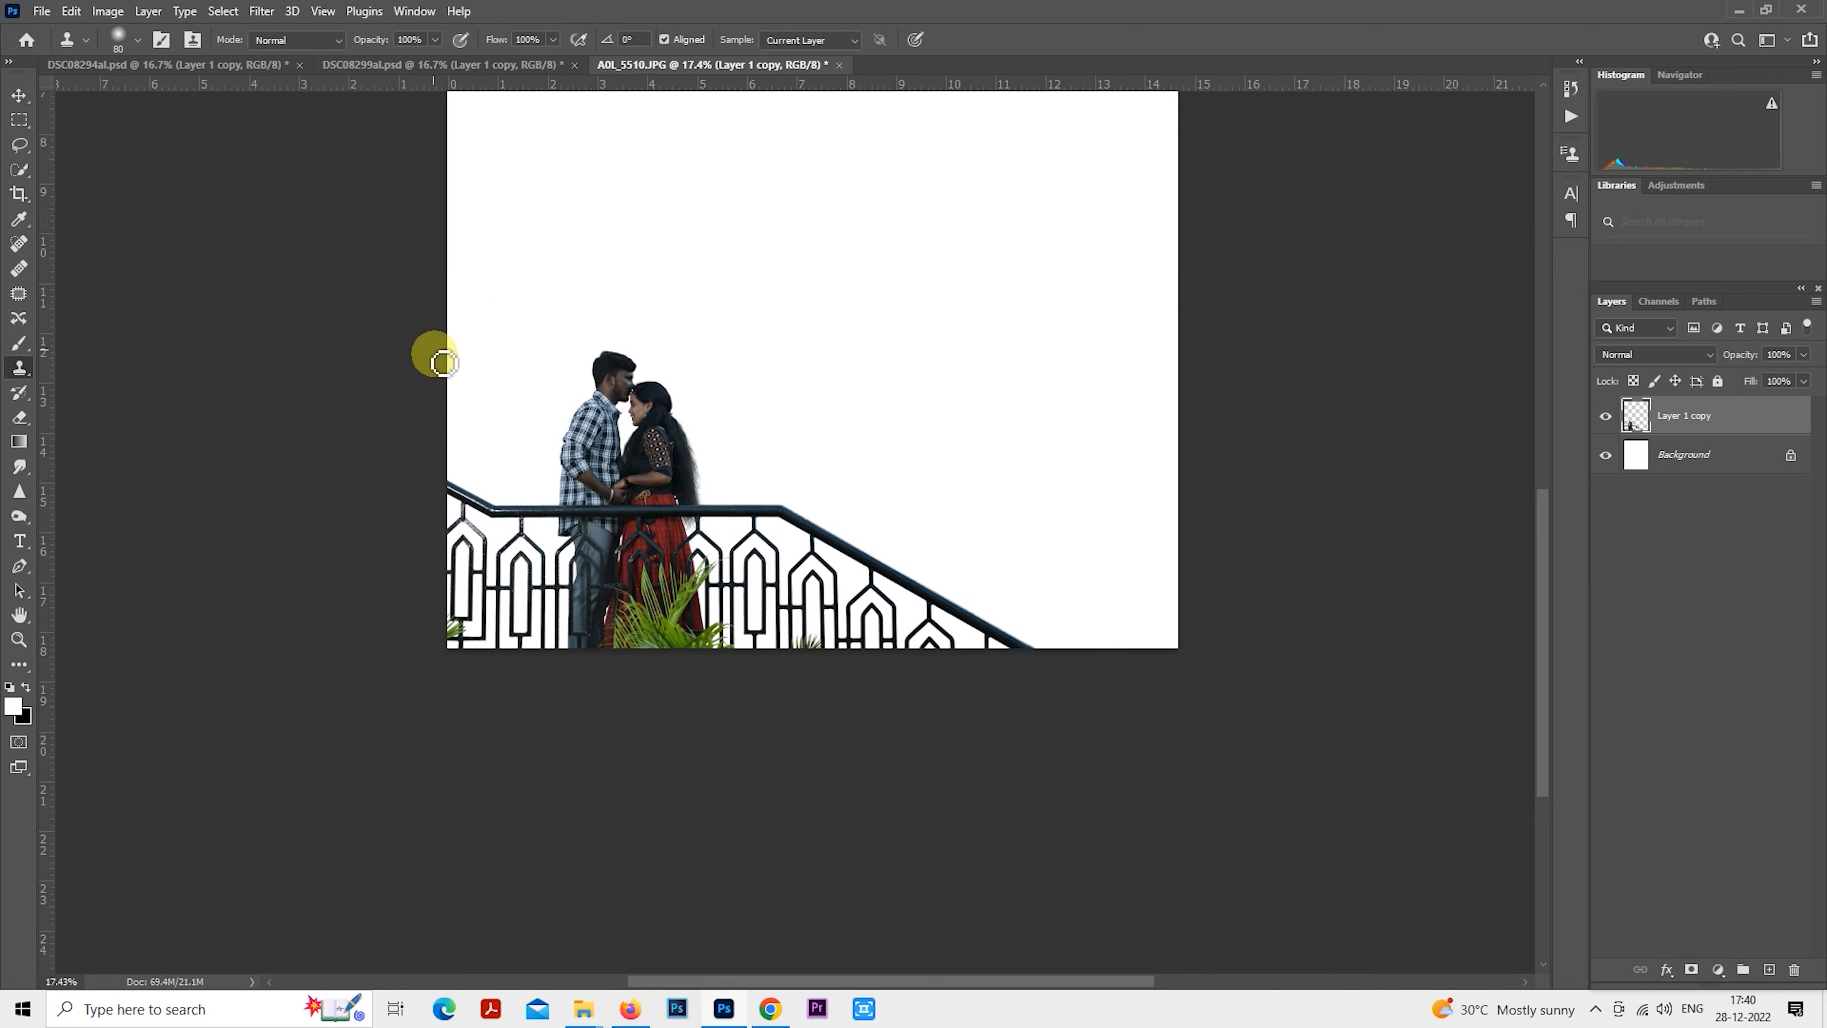
# Place the sky image pexels-rickson-bejar-rea-14376710 from the aaedit folder directly above the Background layer.
pyautogui.click(20, 119)
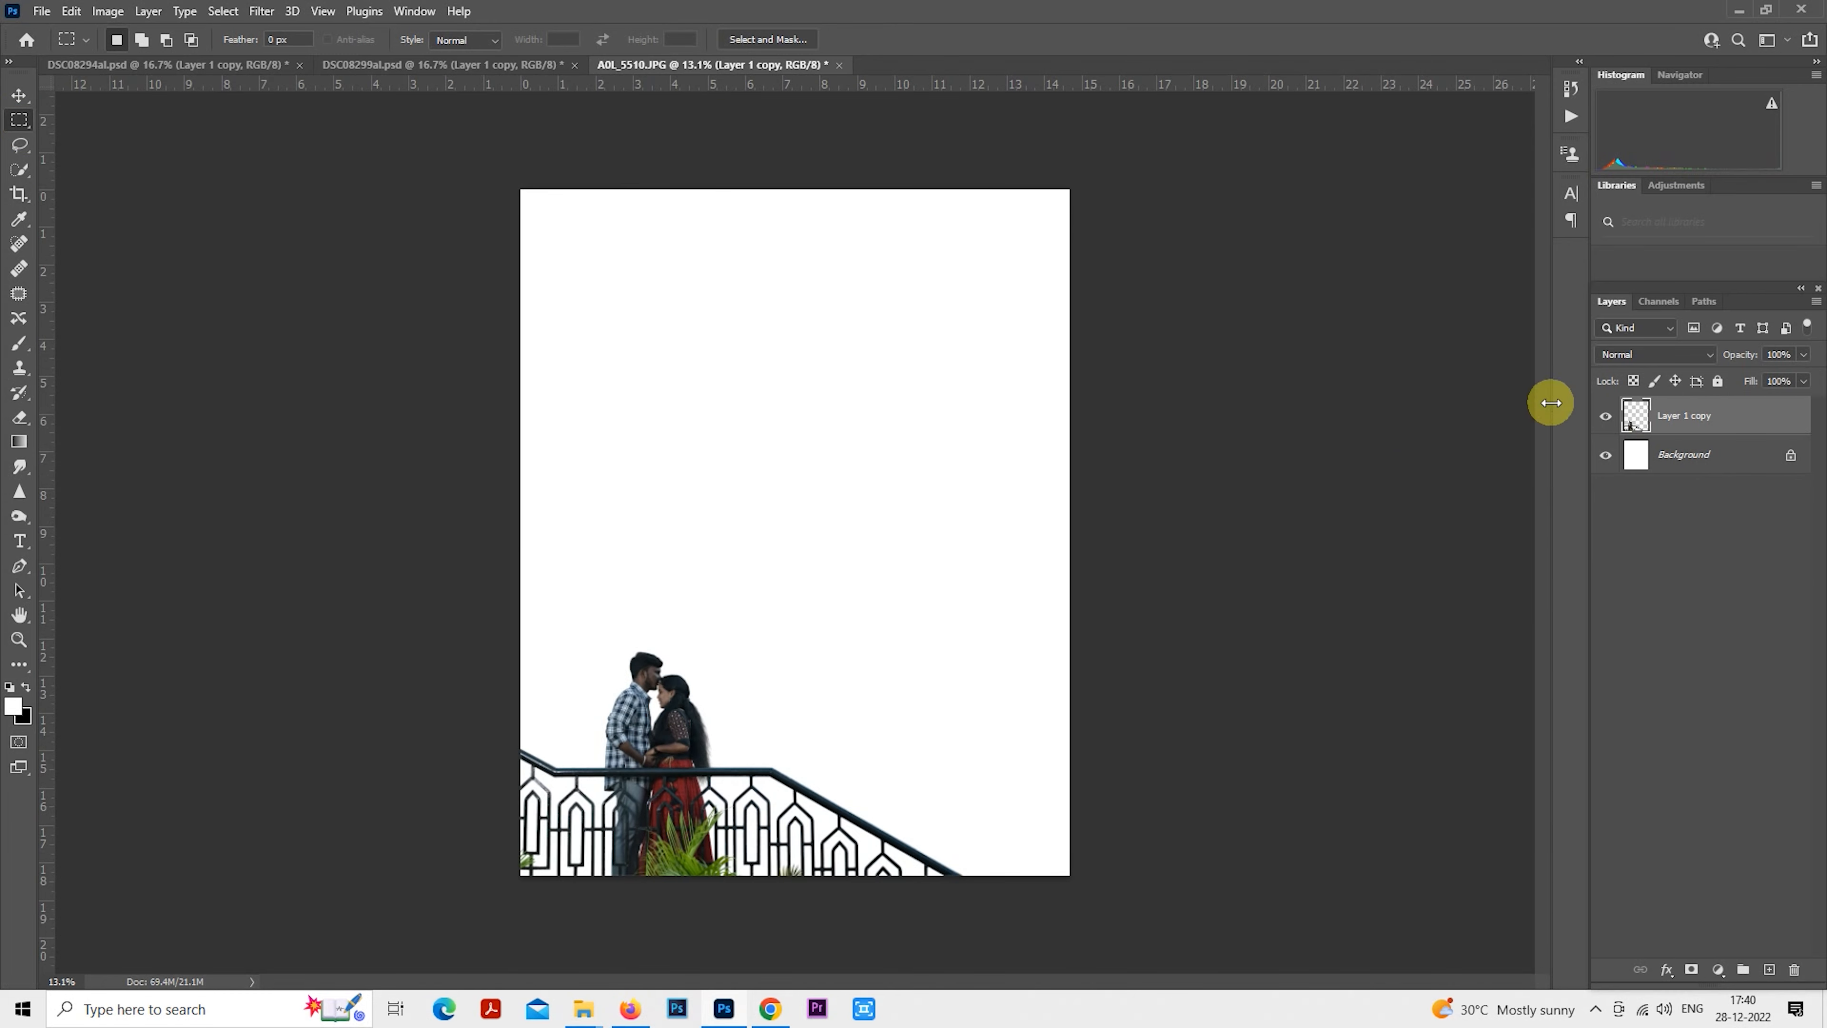
pyautogui.click(1649, 460)
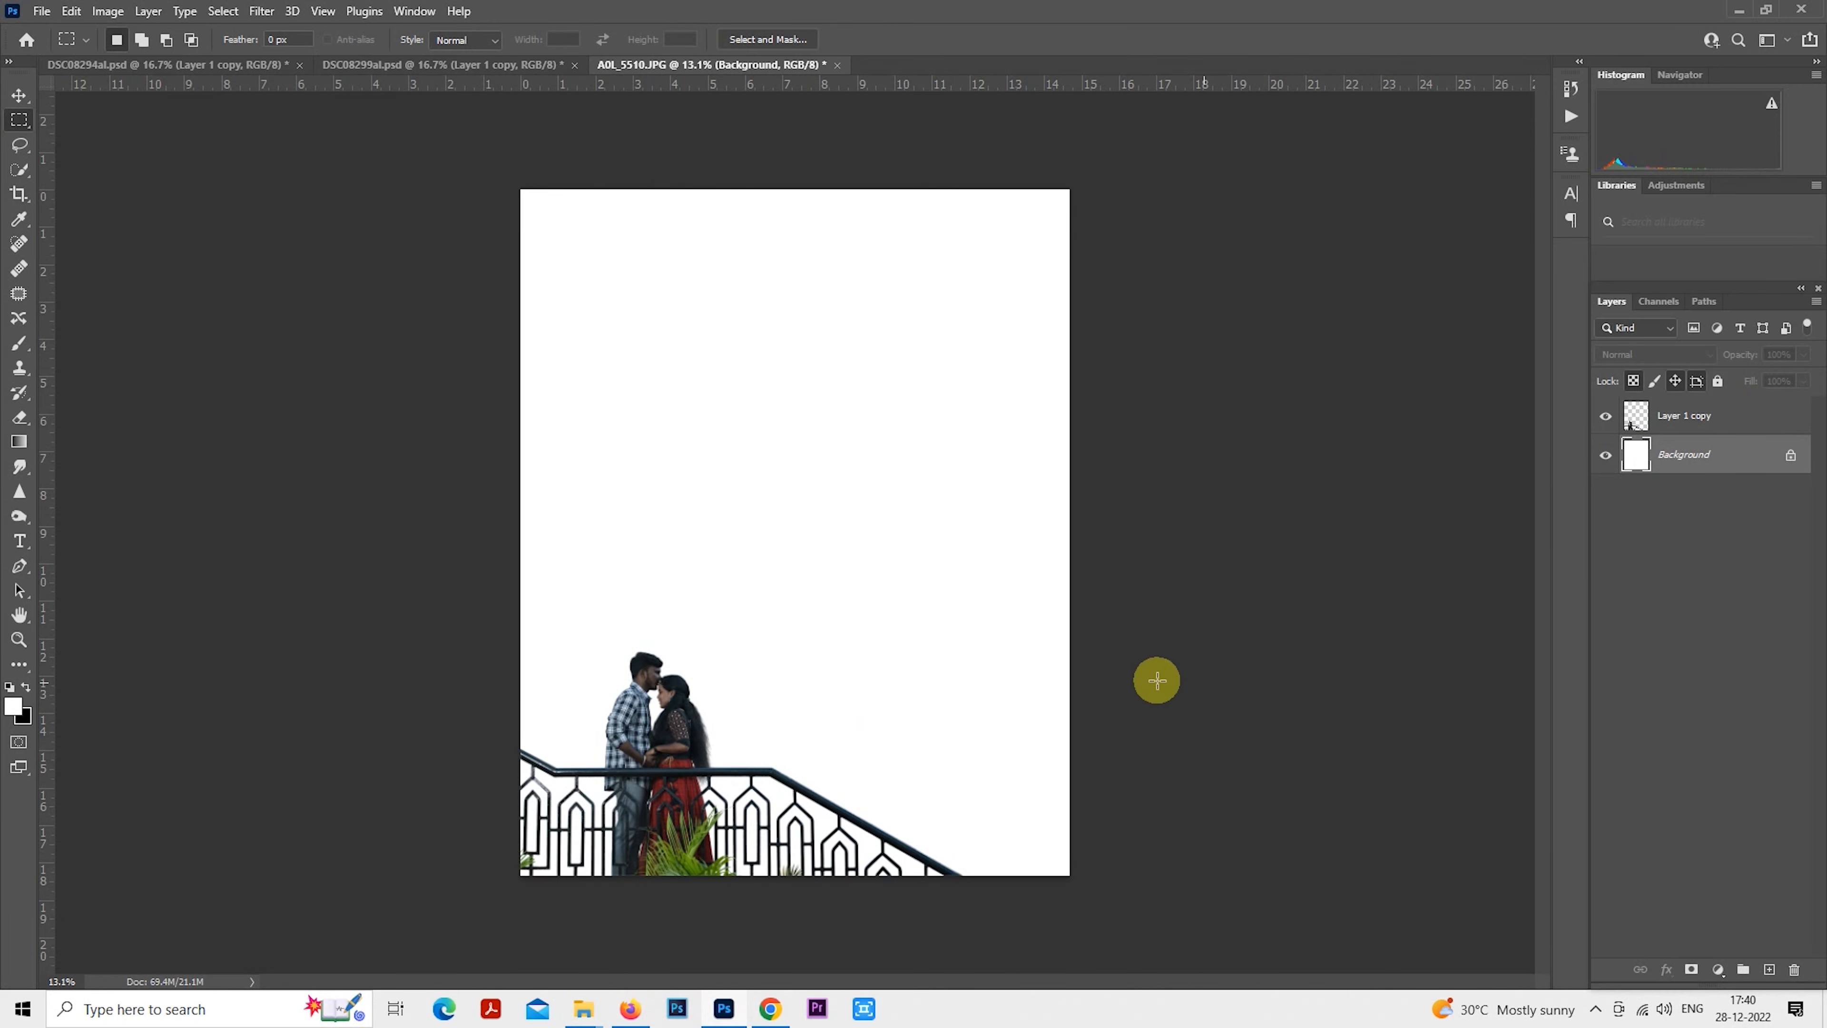
pyautogui.scroll(-1, 971, 723)
pyautogui.moveTo(583, 1004)
pyautogui.click(863, 928)
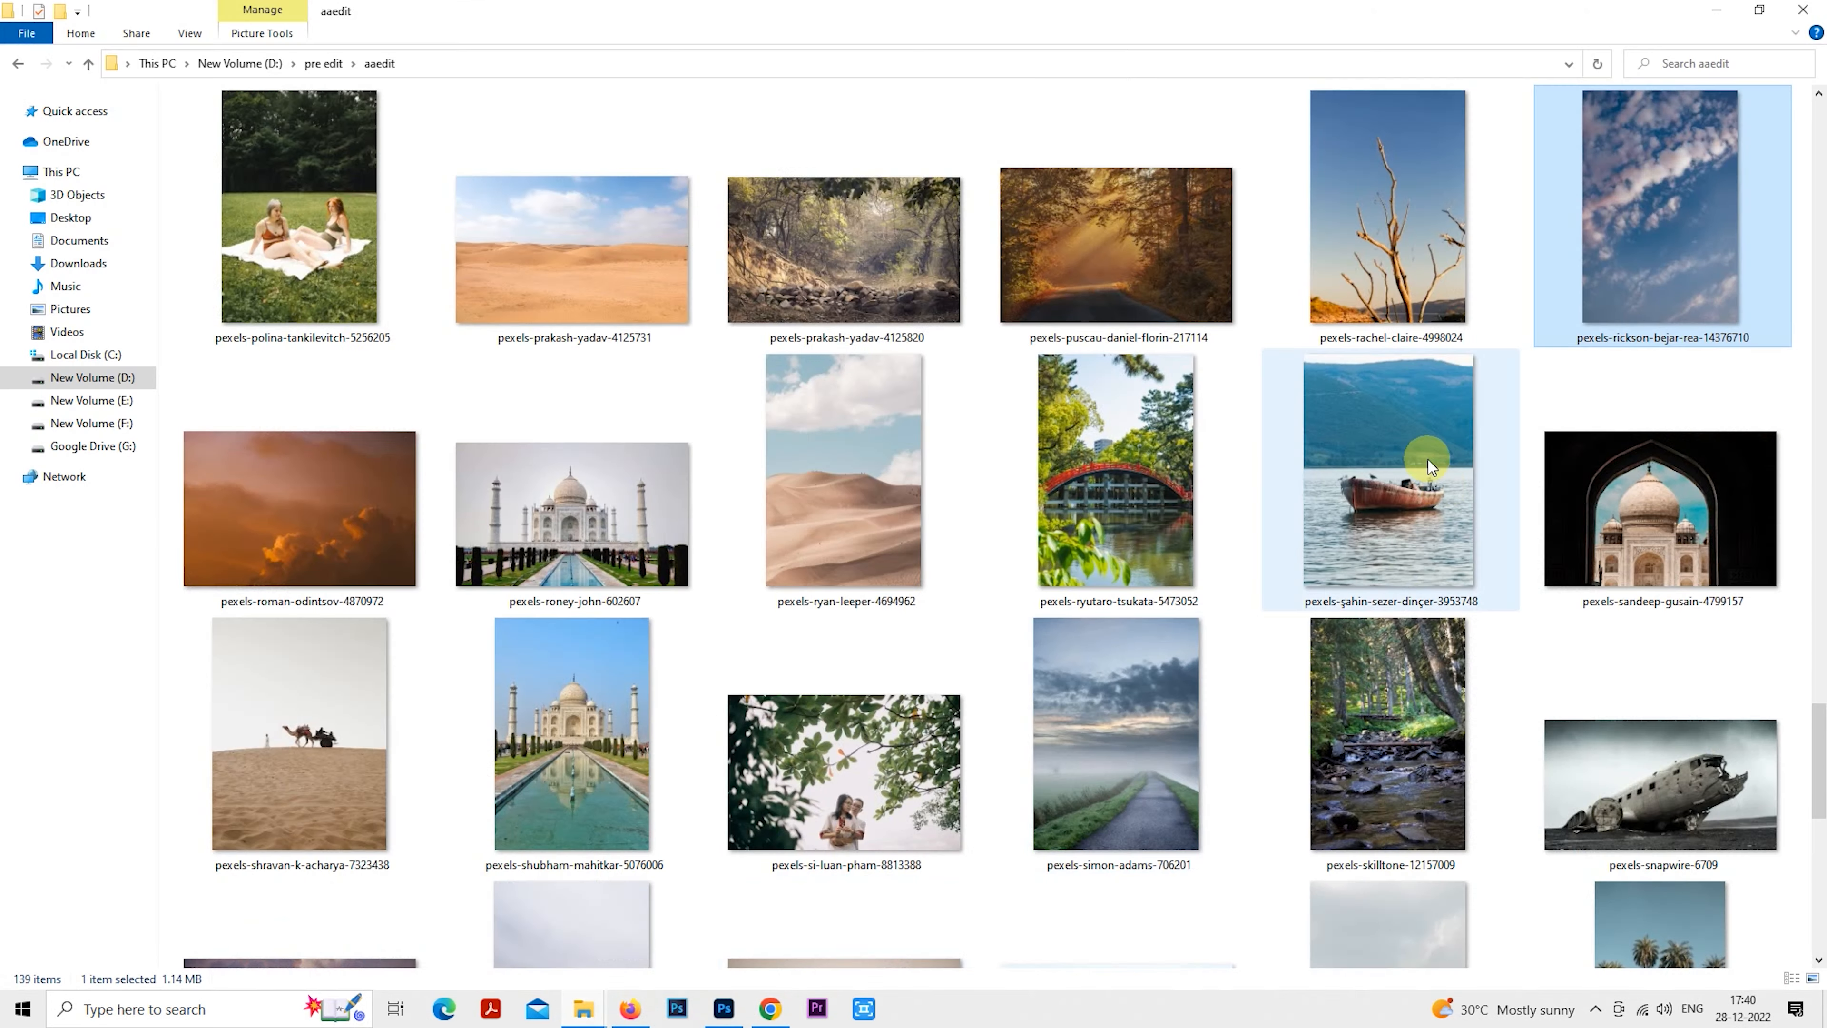
pyautogui.moveTo(1702, 309); pyautogui.dragTo(819, 663)
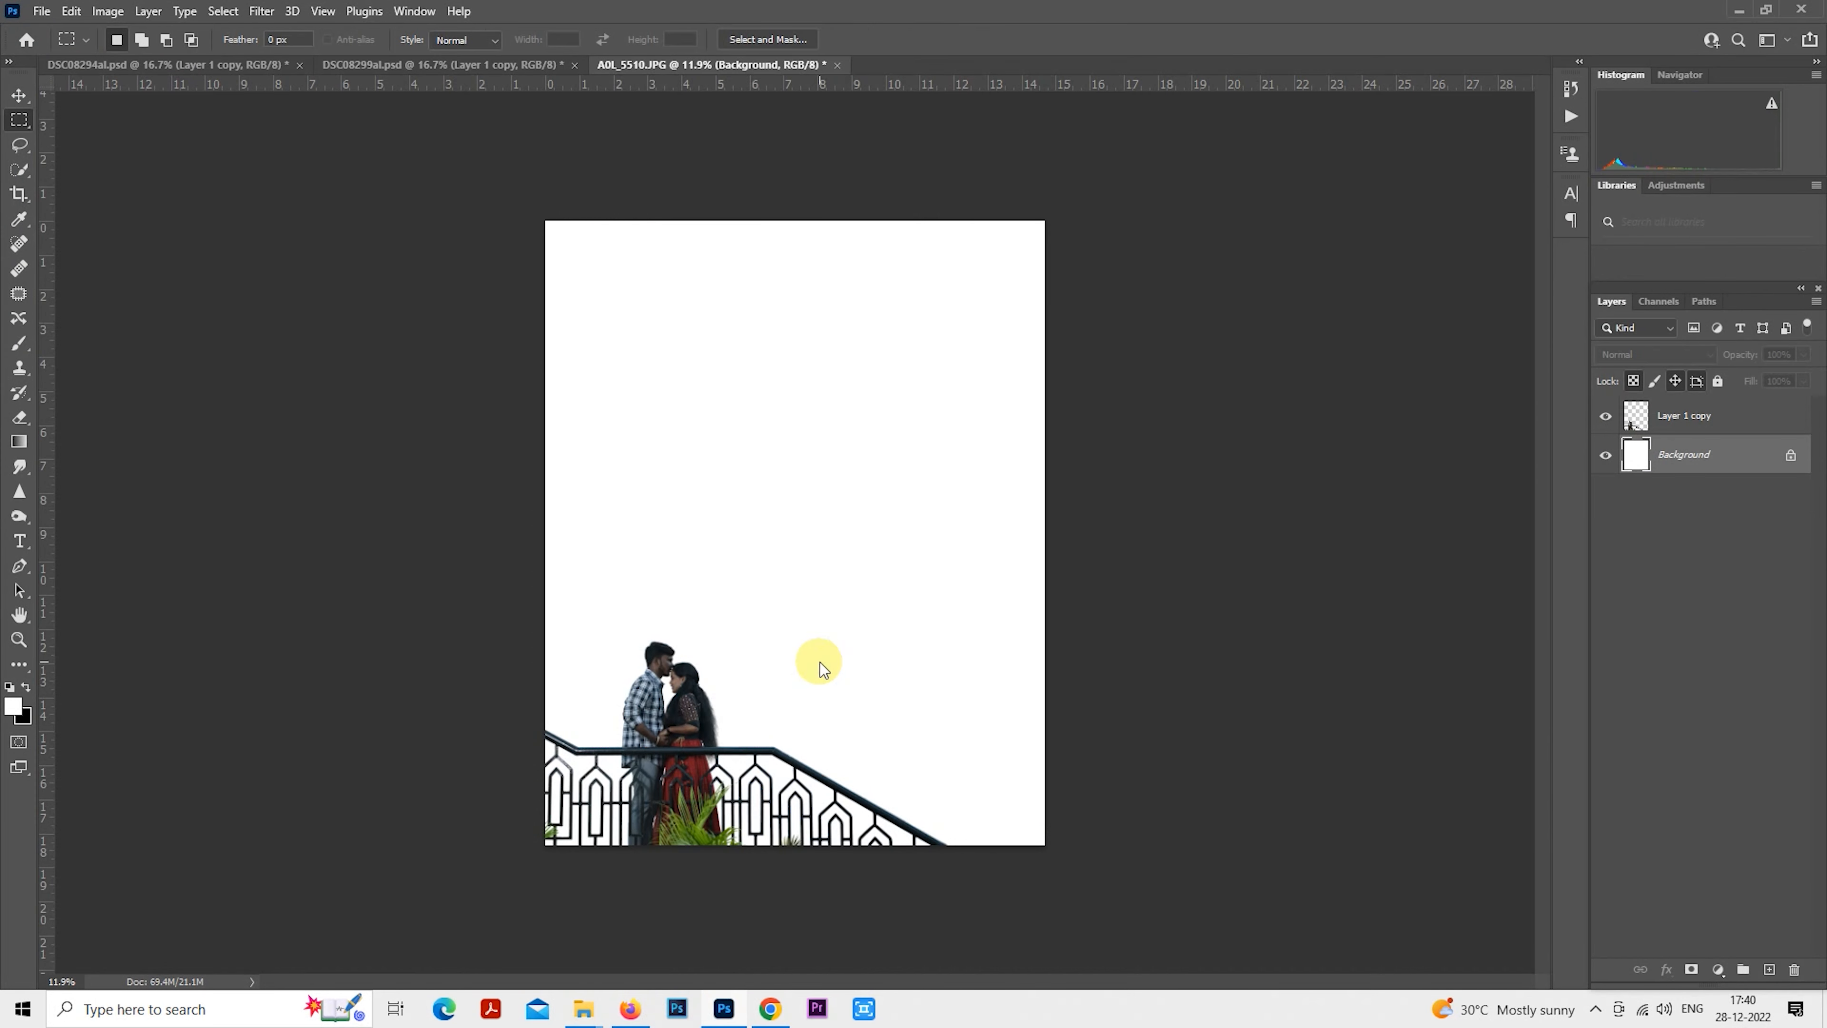
pyautogui.press('Return')
# Enlarge the placed sky image to 82.31% and reposition it so it covers the whole canvas behind the couple.
pyautogui.scroll(-5, 828, 648)
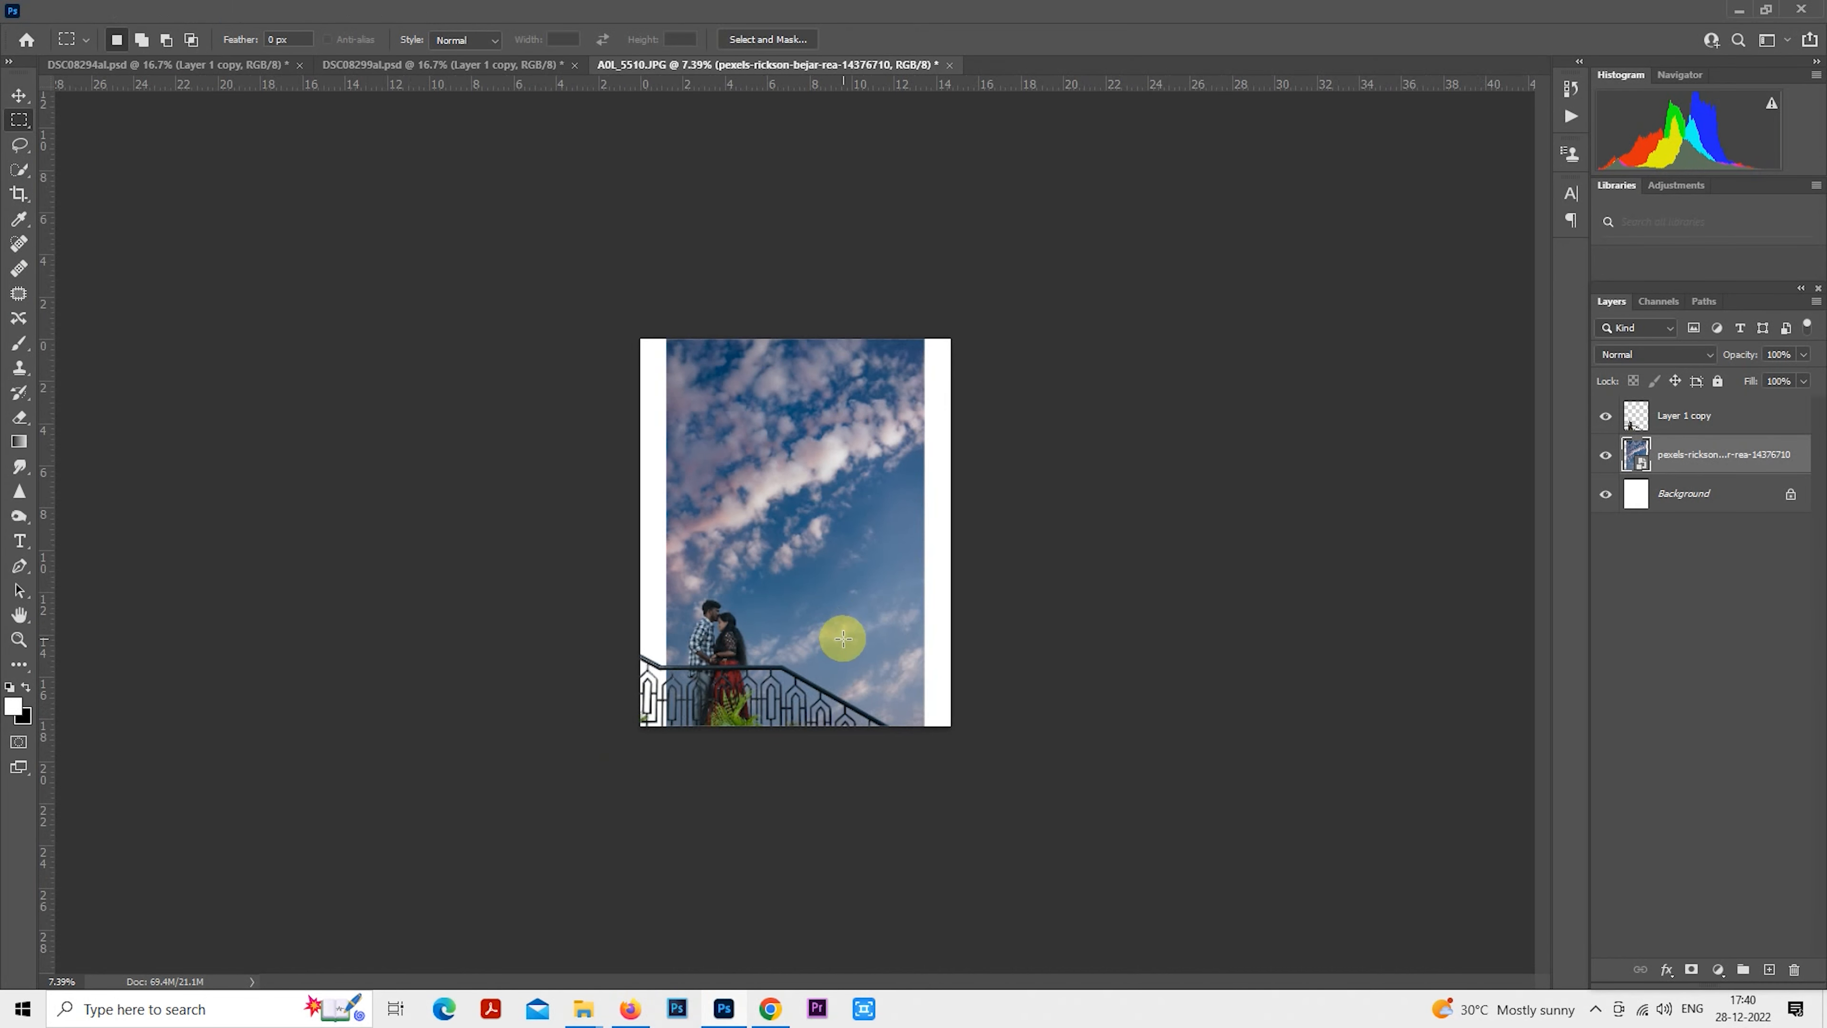
pyautogui.rightClick(798, 482)
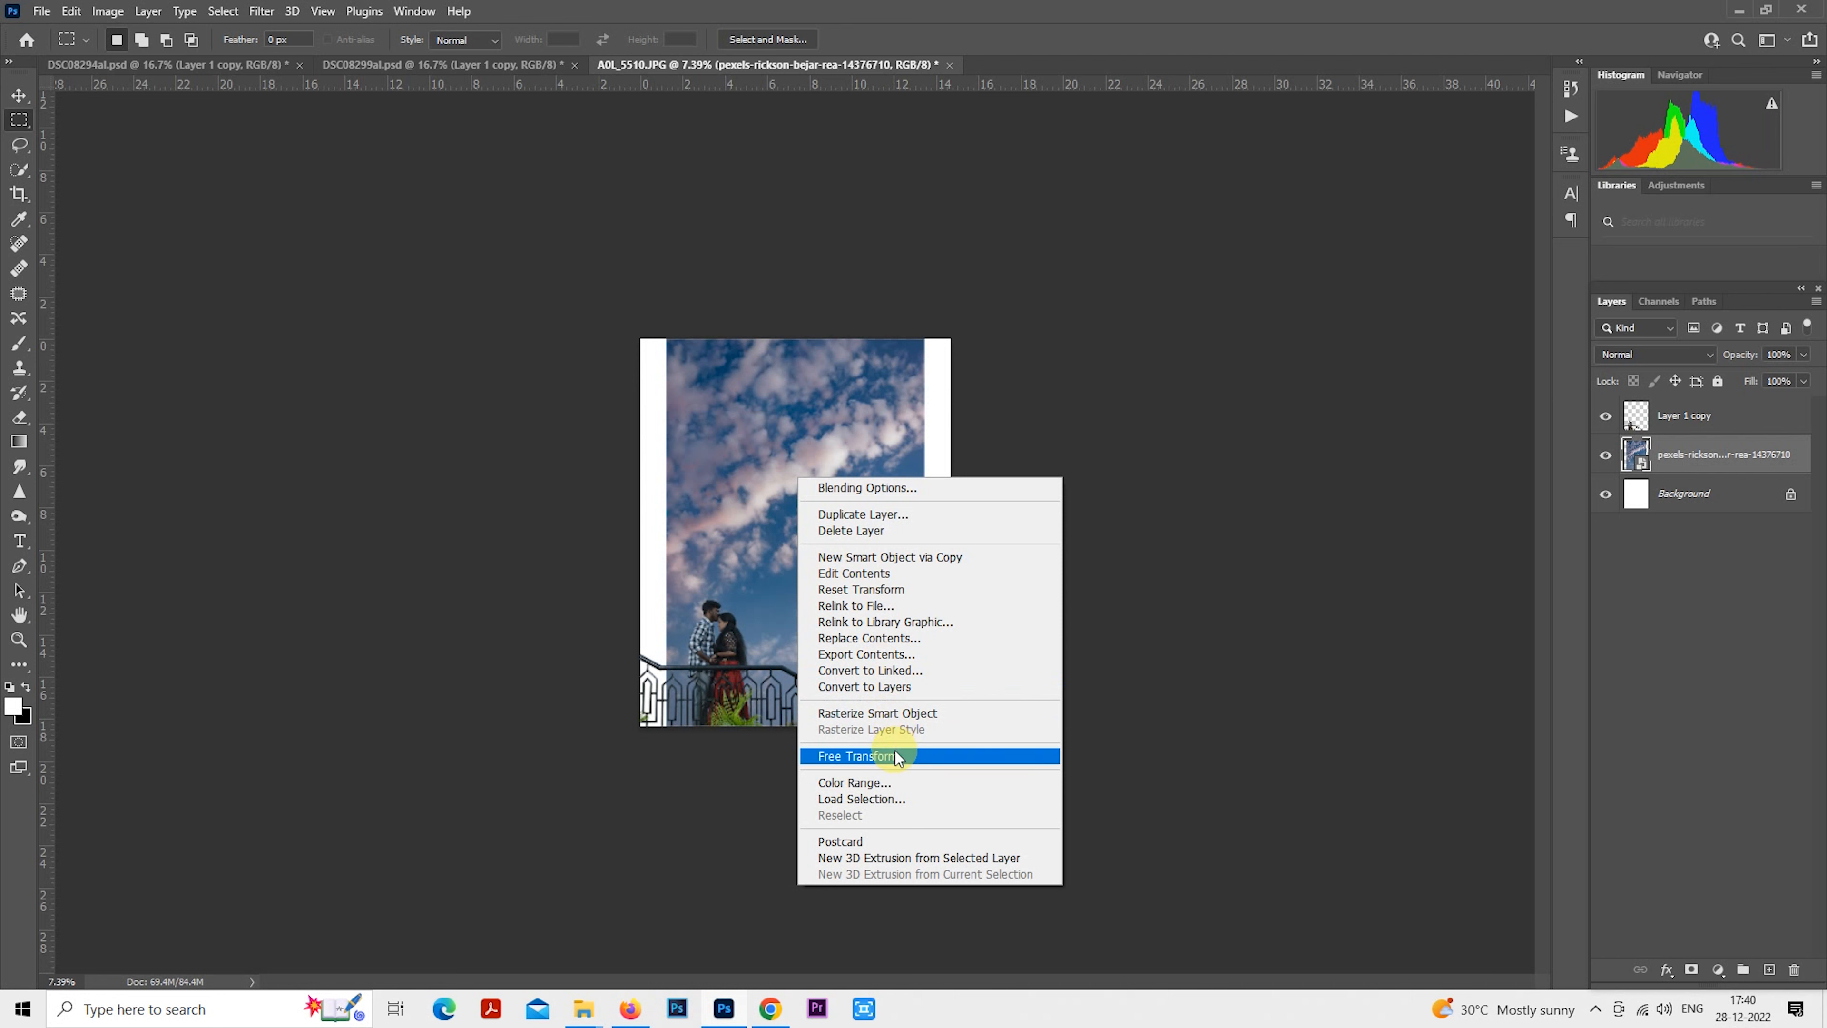
pyautogui.click(874, 751)
pyautogui.moveTo(921, 724); pyautogui.dragTo(1023, 963)
pyautogui.moveTo(965, 675); pyautogui.dragTo(872, 482)
pyautogui.press('Return')
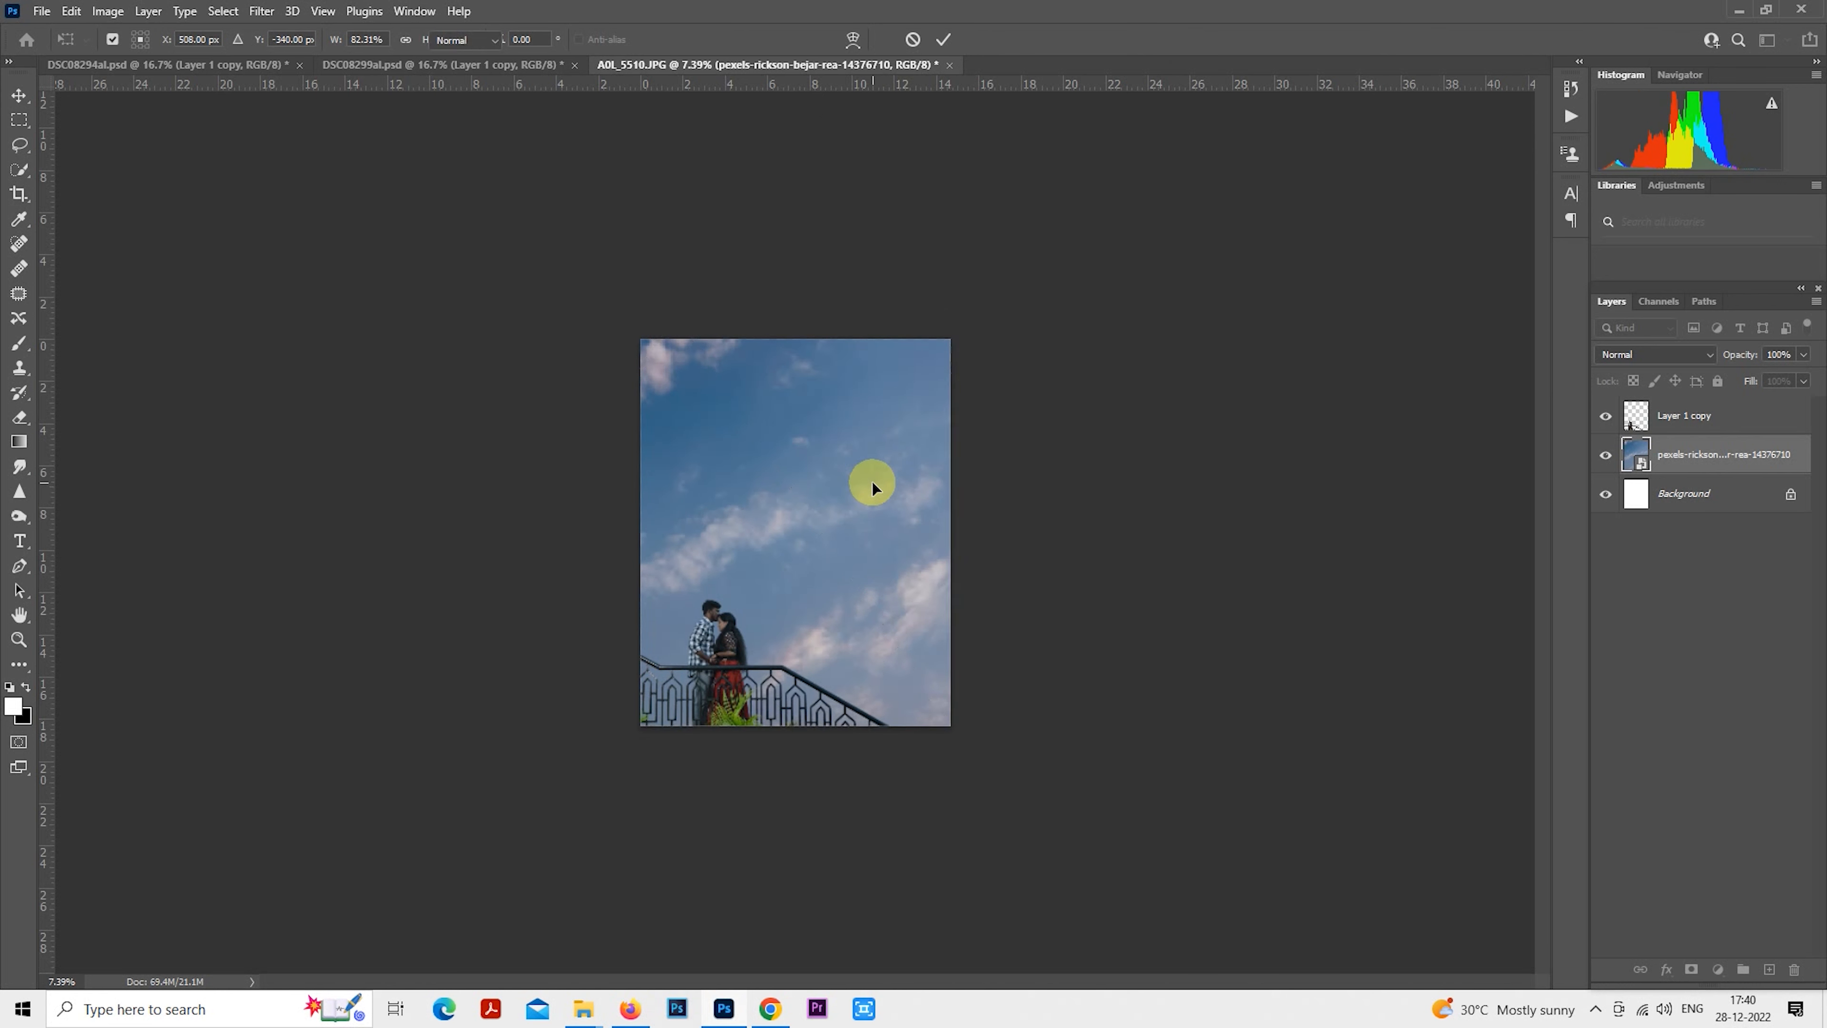
# Copy the canvas-sized area of the sky to a new layer and hide the original placed sky image.
pyautogui.scroll(2, 873, 482)
pyautogui.scroll(3, 872, 481)
pyautogui.press('m')
pyautogui.moveTo(510, 186); pyautogui.dragTo(1235, 976)
pyautogui.hotkey('ctrl', 'j')
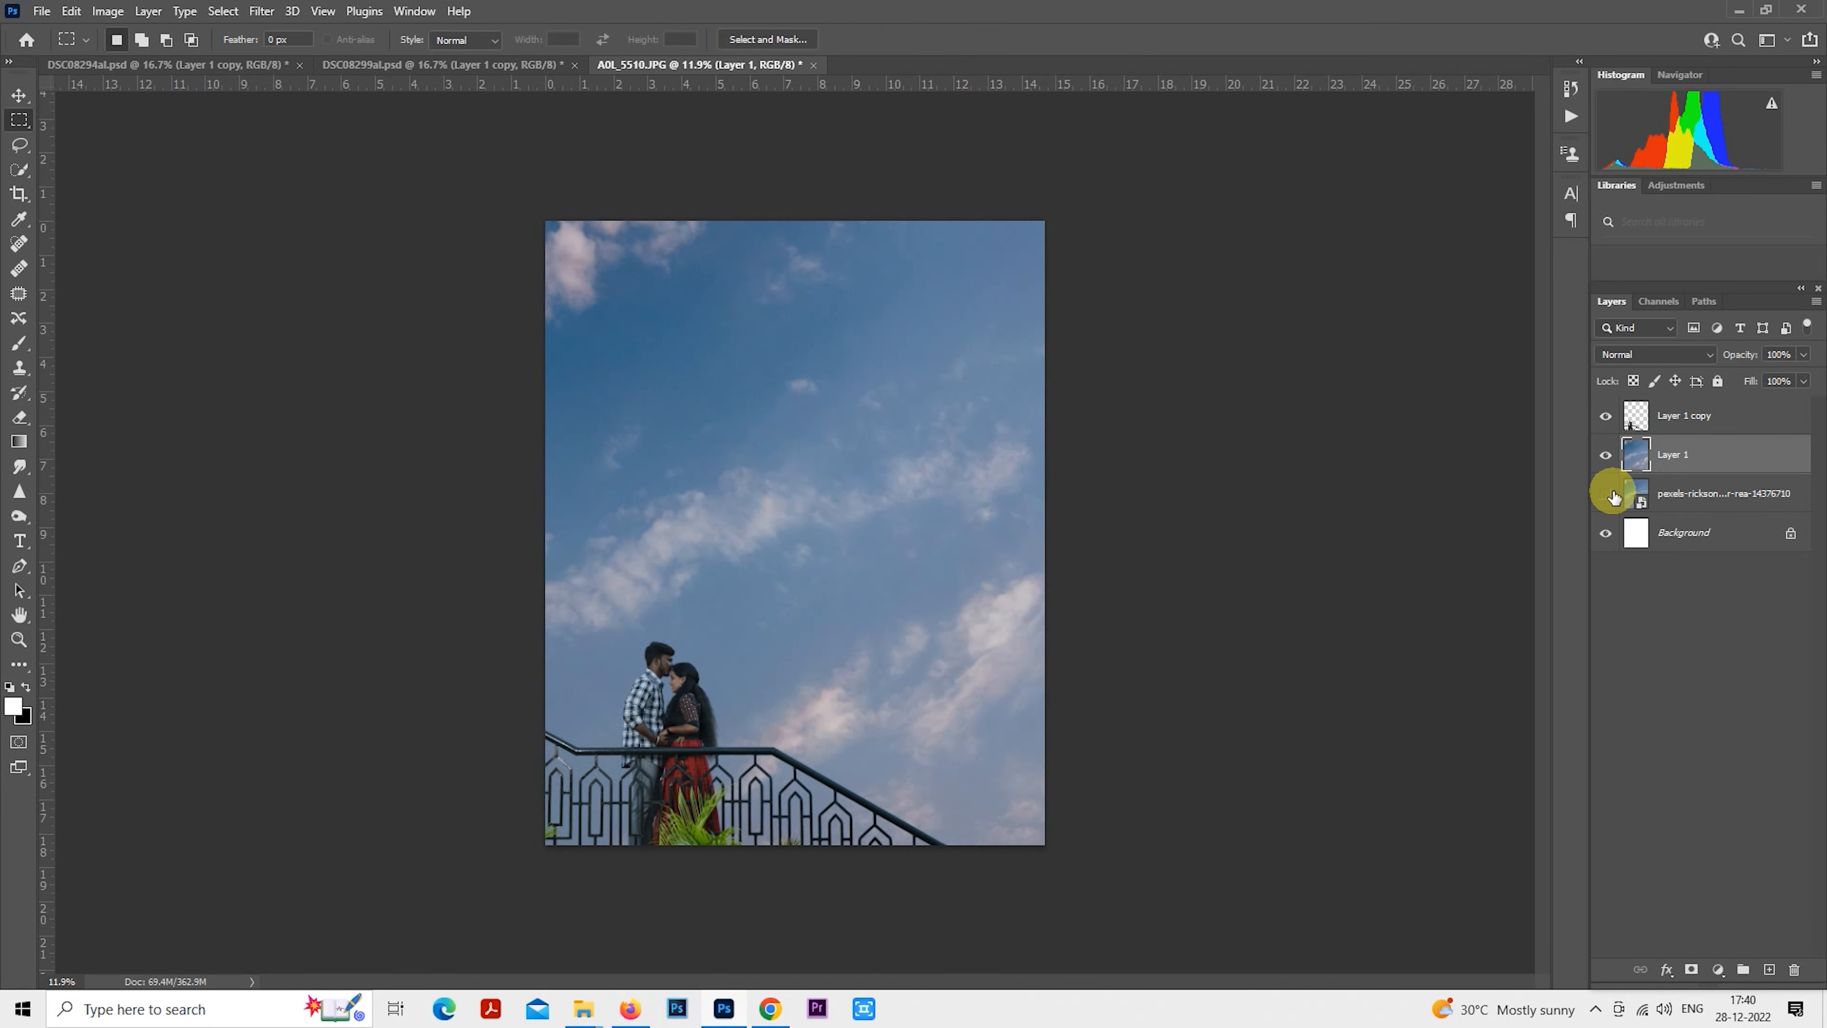
pyautogui.click(1605, 494)
# Scale the copied sky layer to 103.01% about its centre so it slightly overlaps the canvas edges.
pyautogui.rightClick(799, 431)
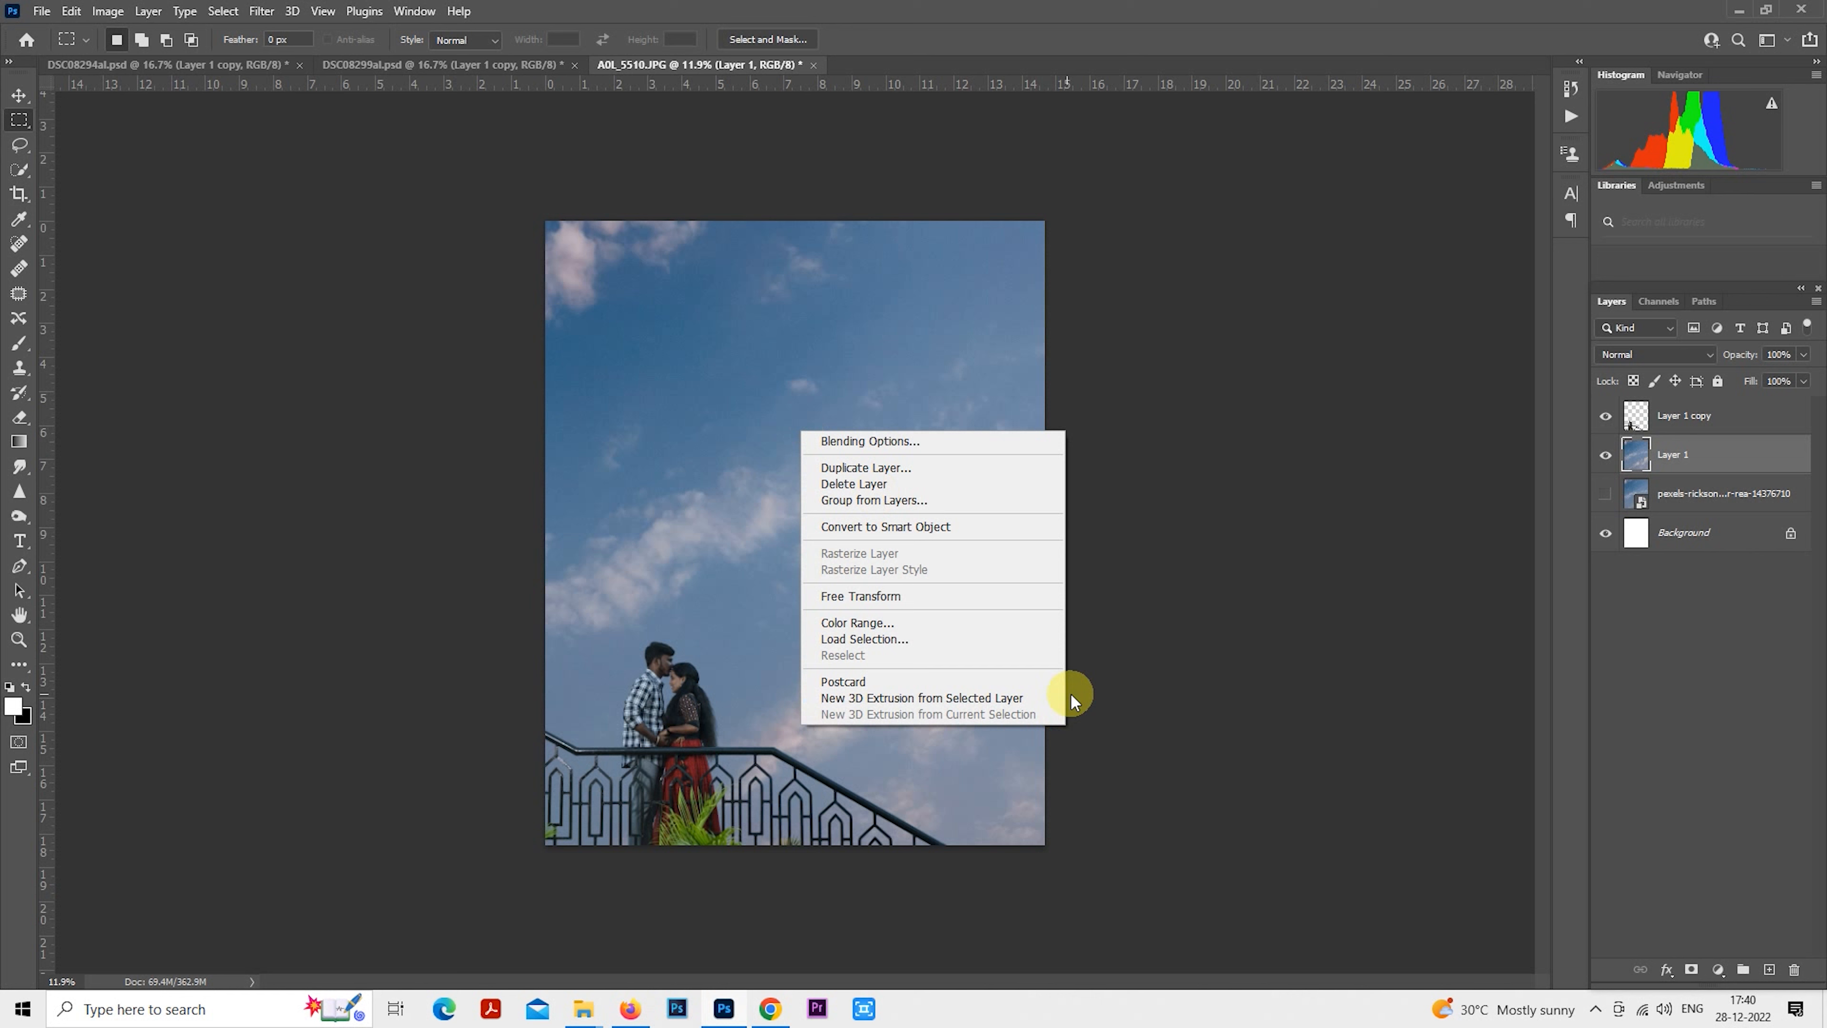
pyautogui.click(982, 595)
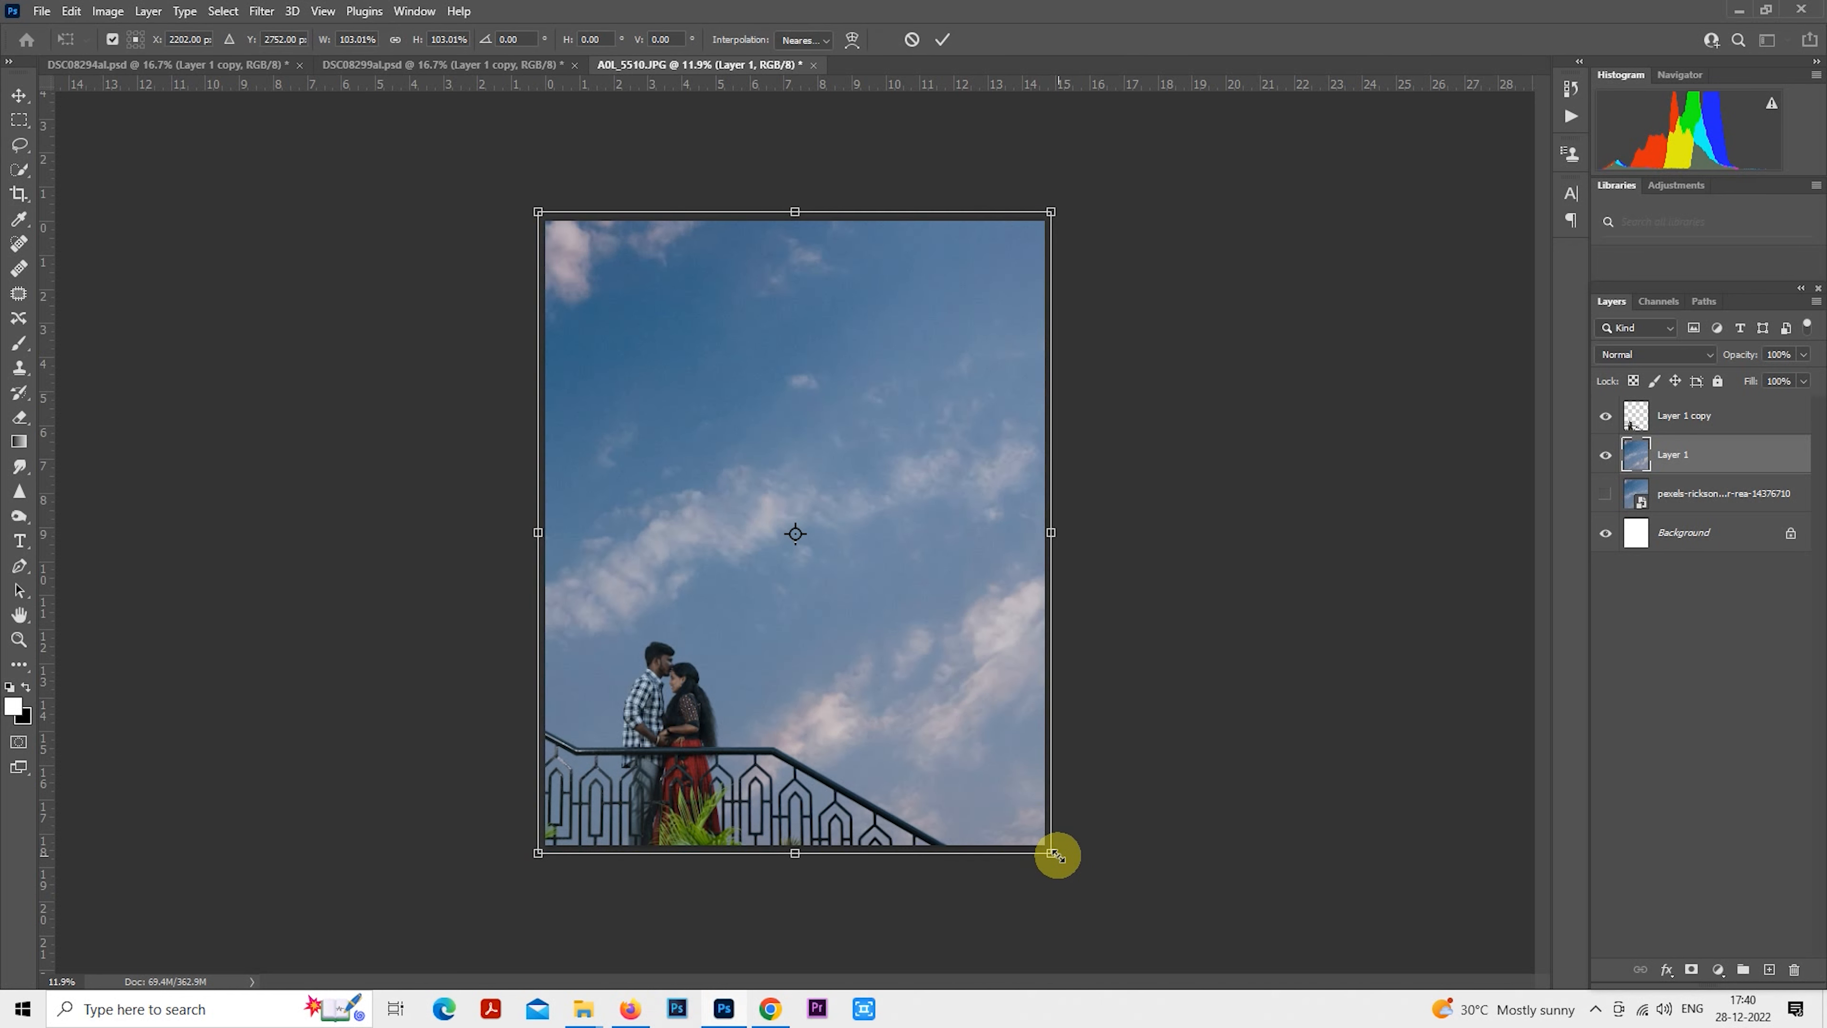
pyautogui.press('Return')
pyautogui.press('m')
# Apply a Gaussian Blur with a 26.3-pixel radius to the copied sky layer.
pyautogui.click(261, 11)
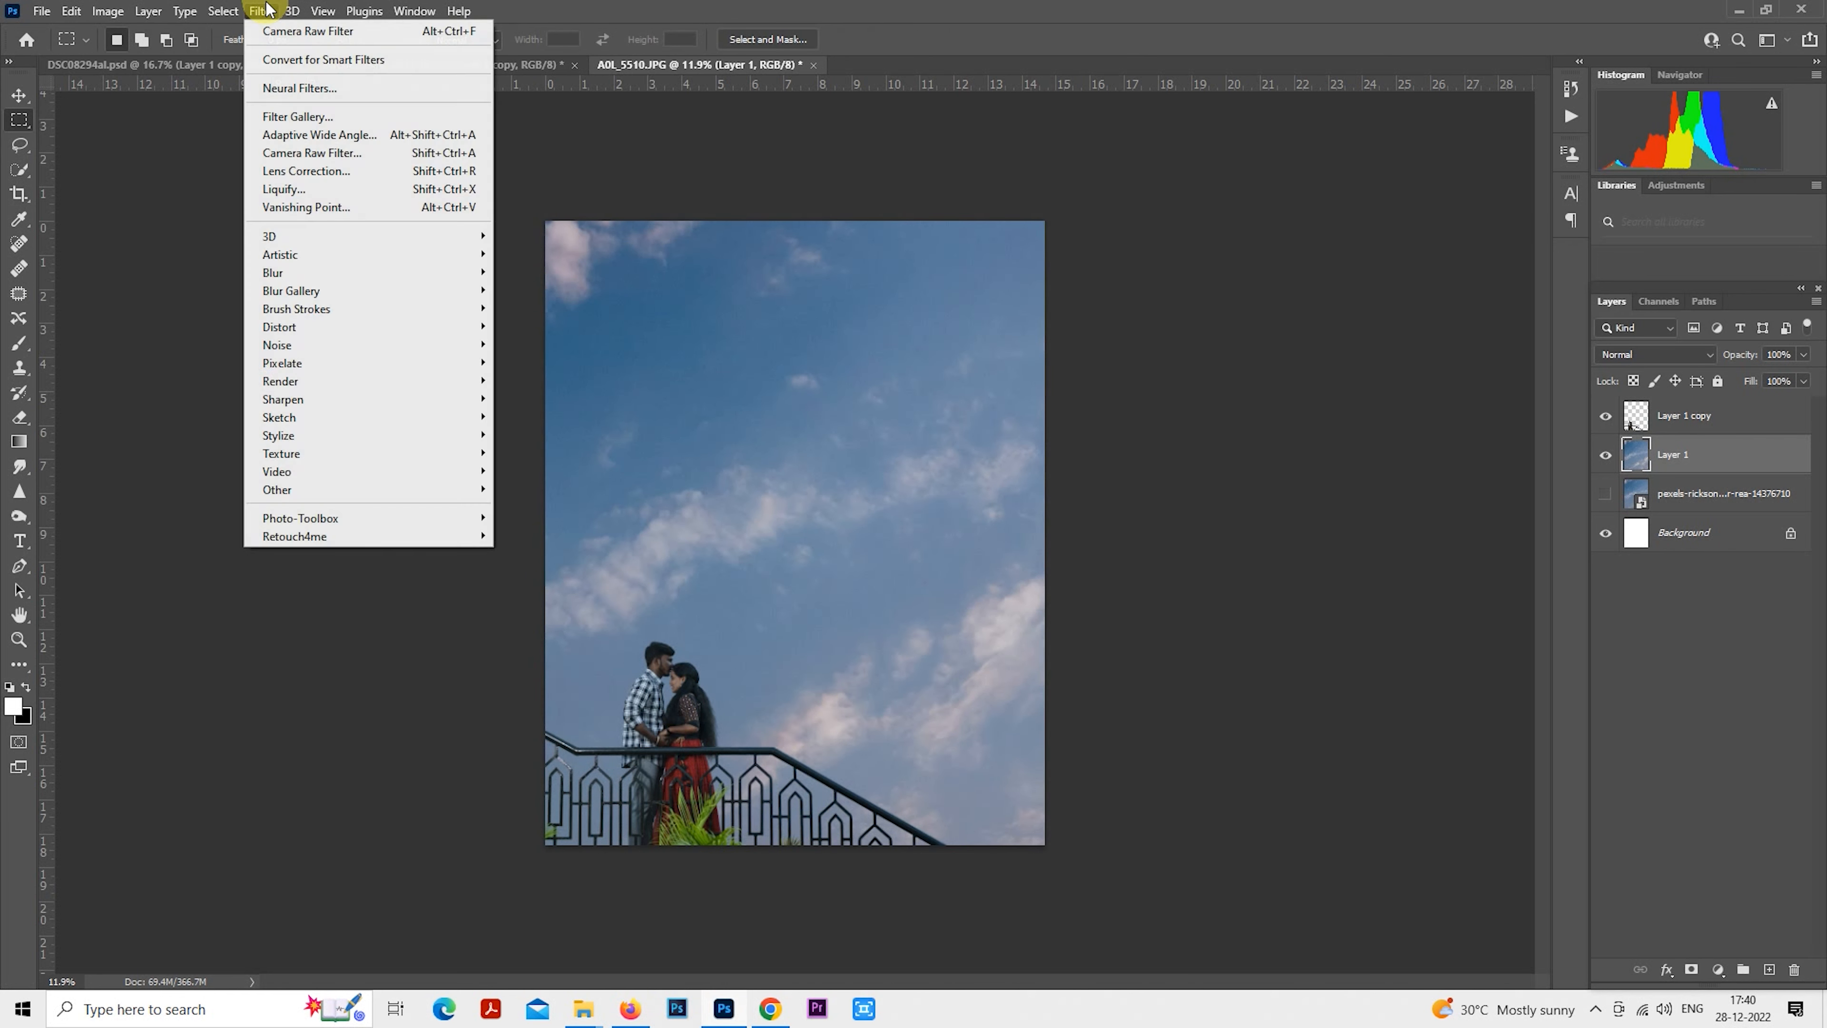
pyautogui.moveTo(380, 271)
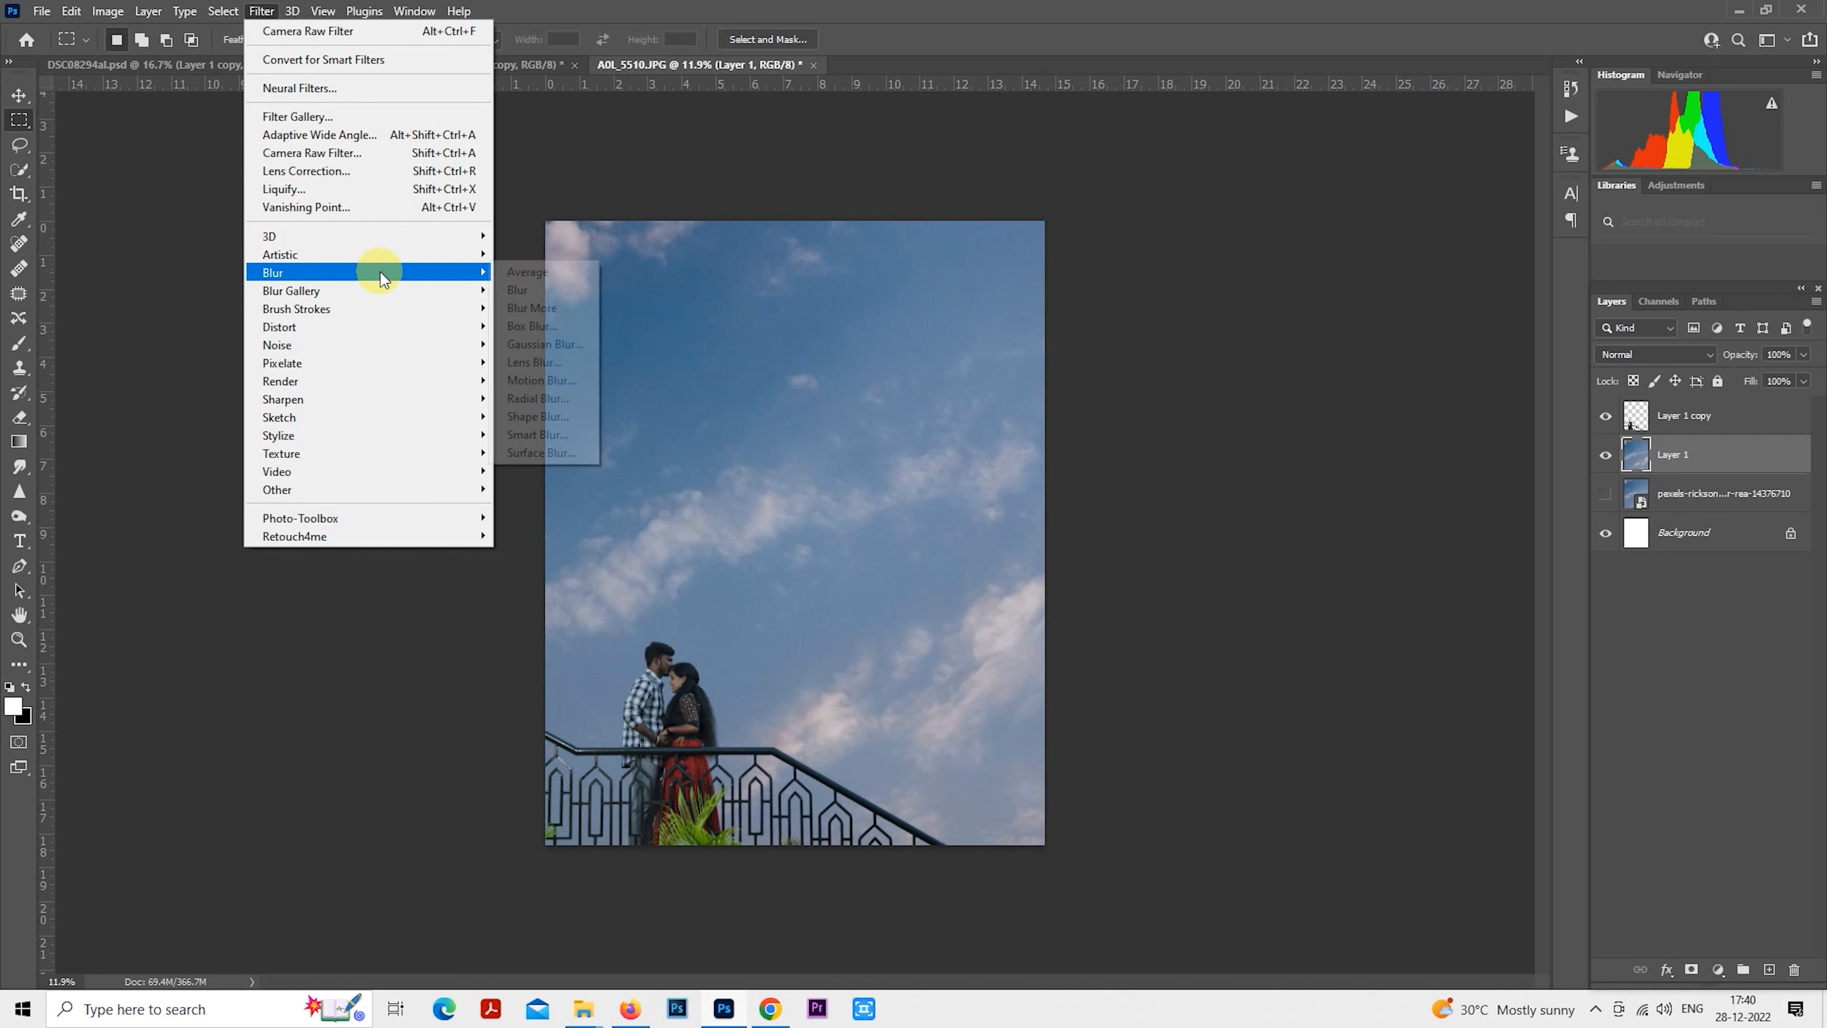
pyautogui.click(568, 345)
pyautogui.click(1162, 438)
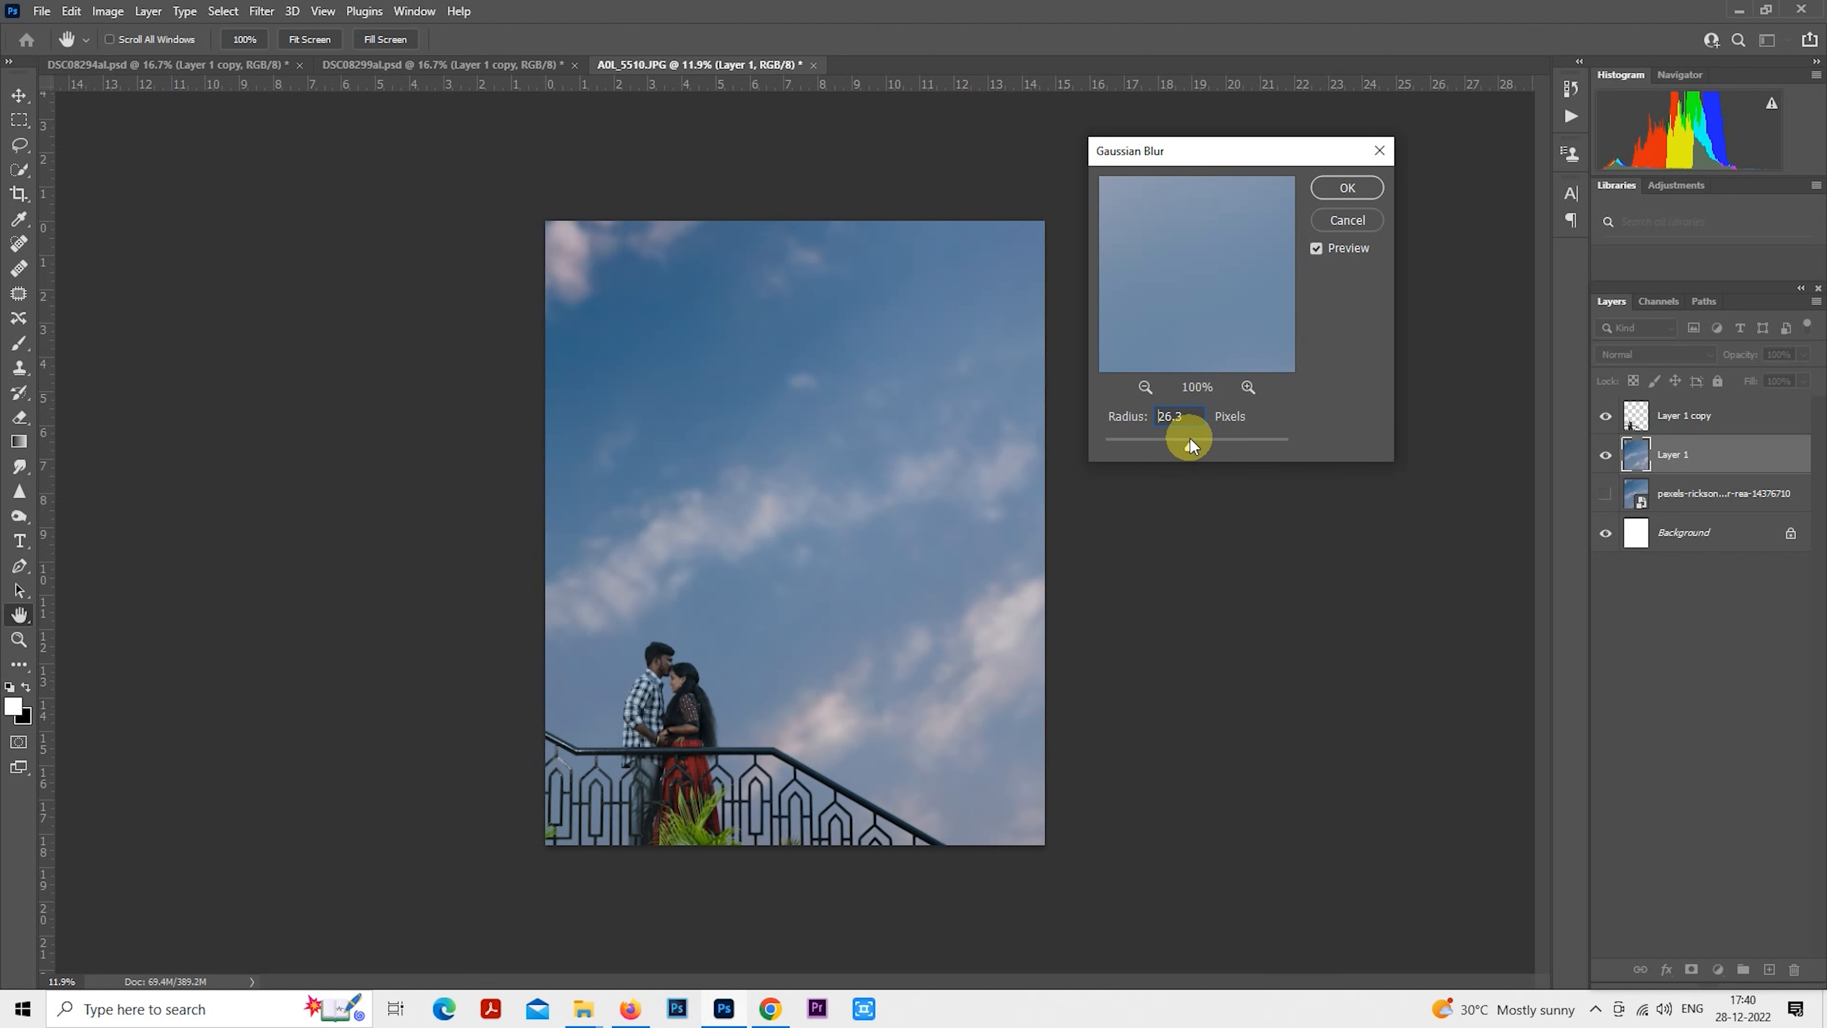
pyautogui.click(1342, 187)
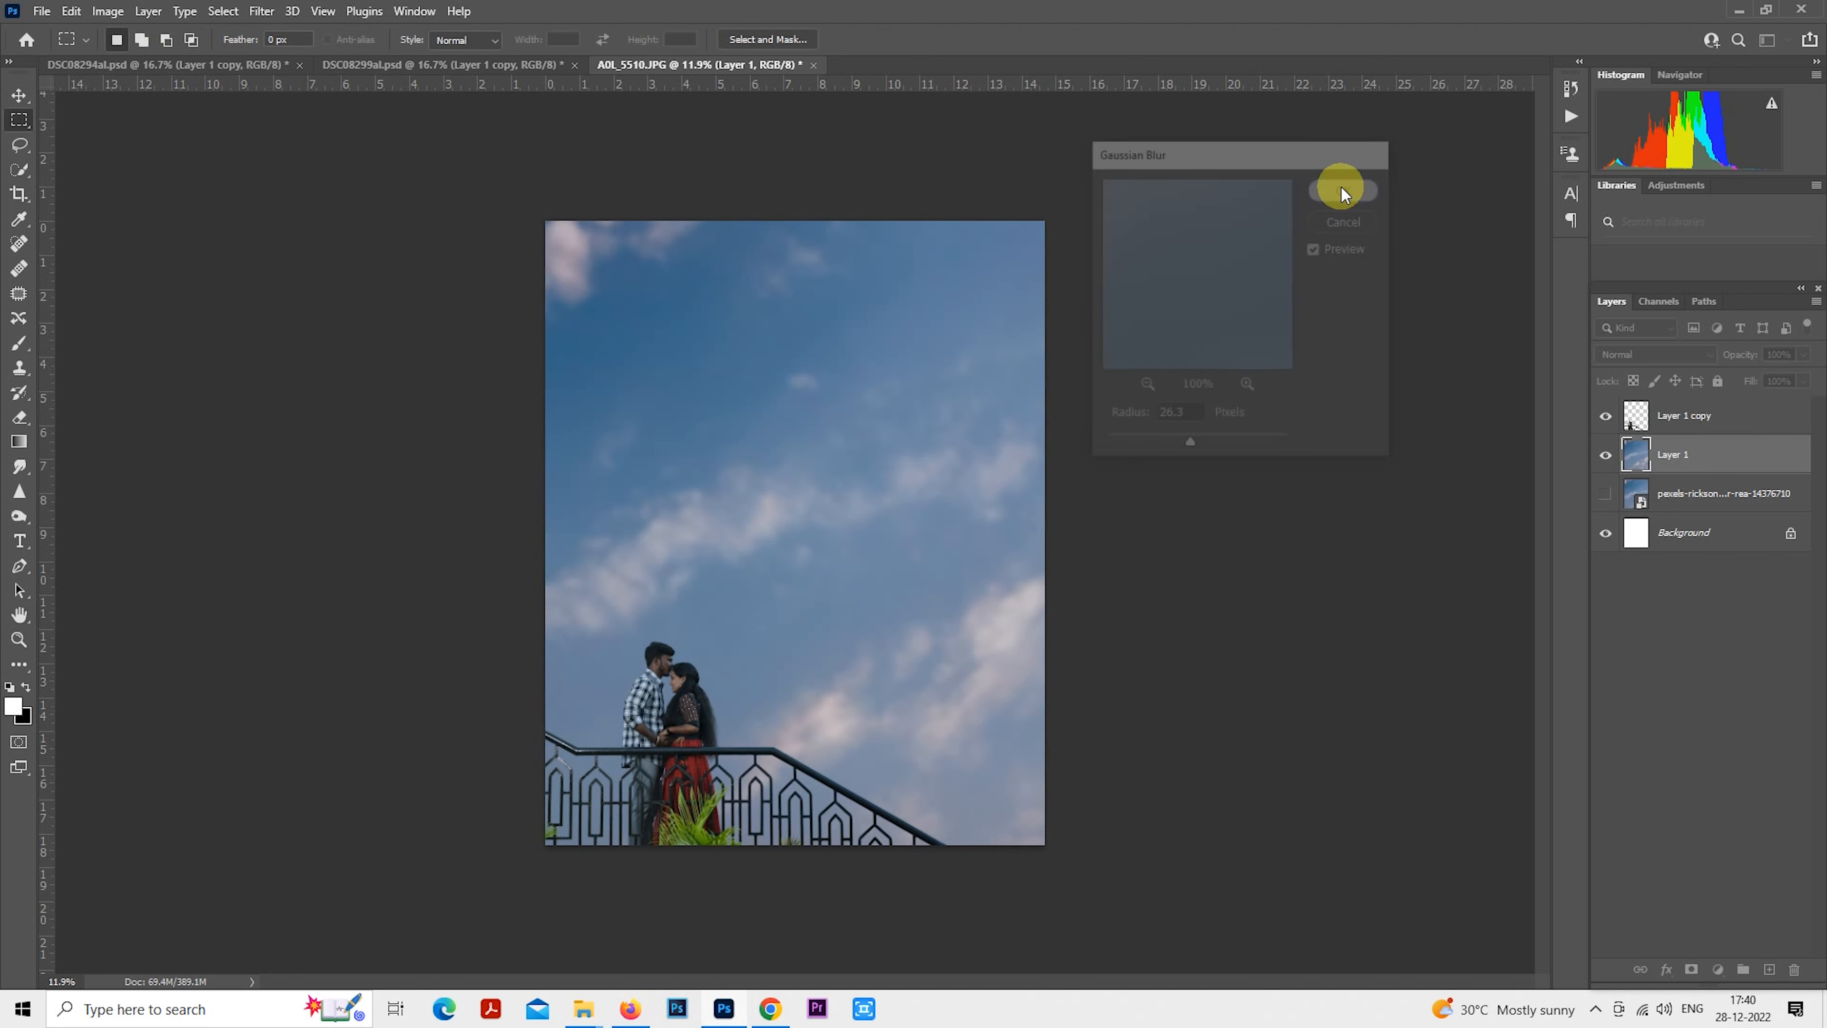
# Remove the blemishes on the man's forehead and cheek on Layer 1 copy with the Spot Healing Brush at 7 px.
pyautogui.click(1644, 416)
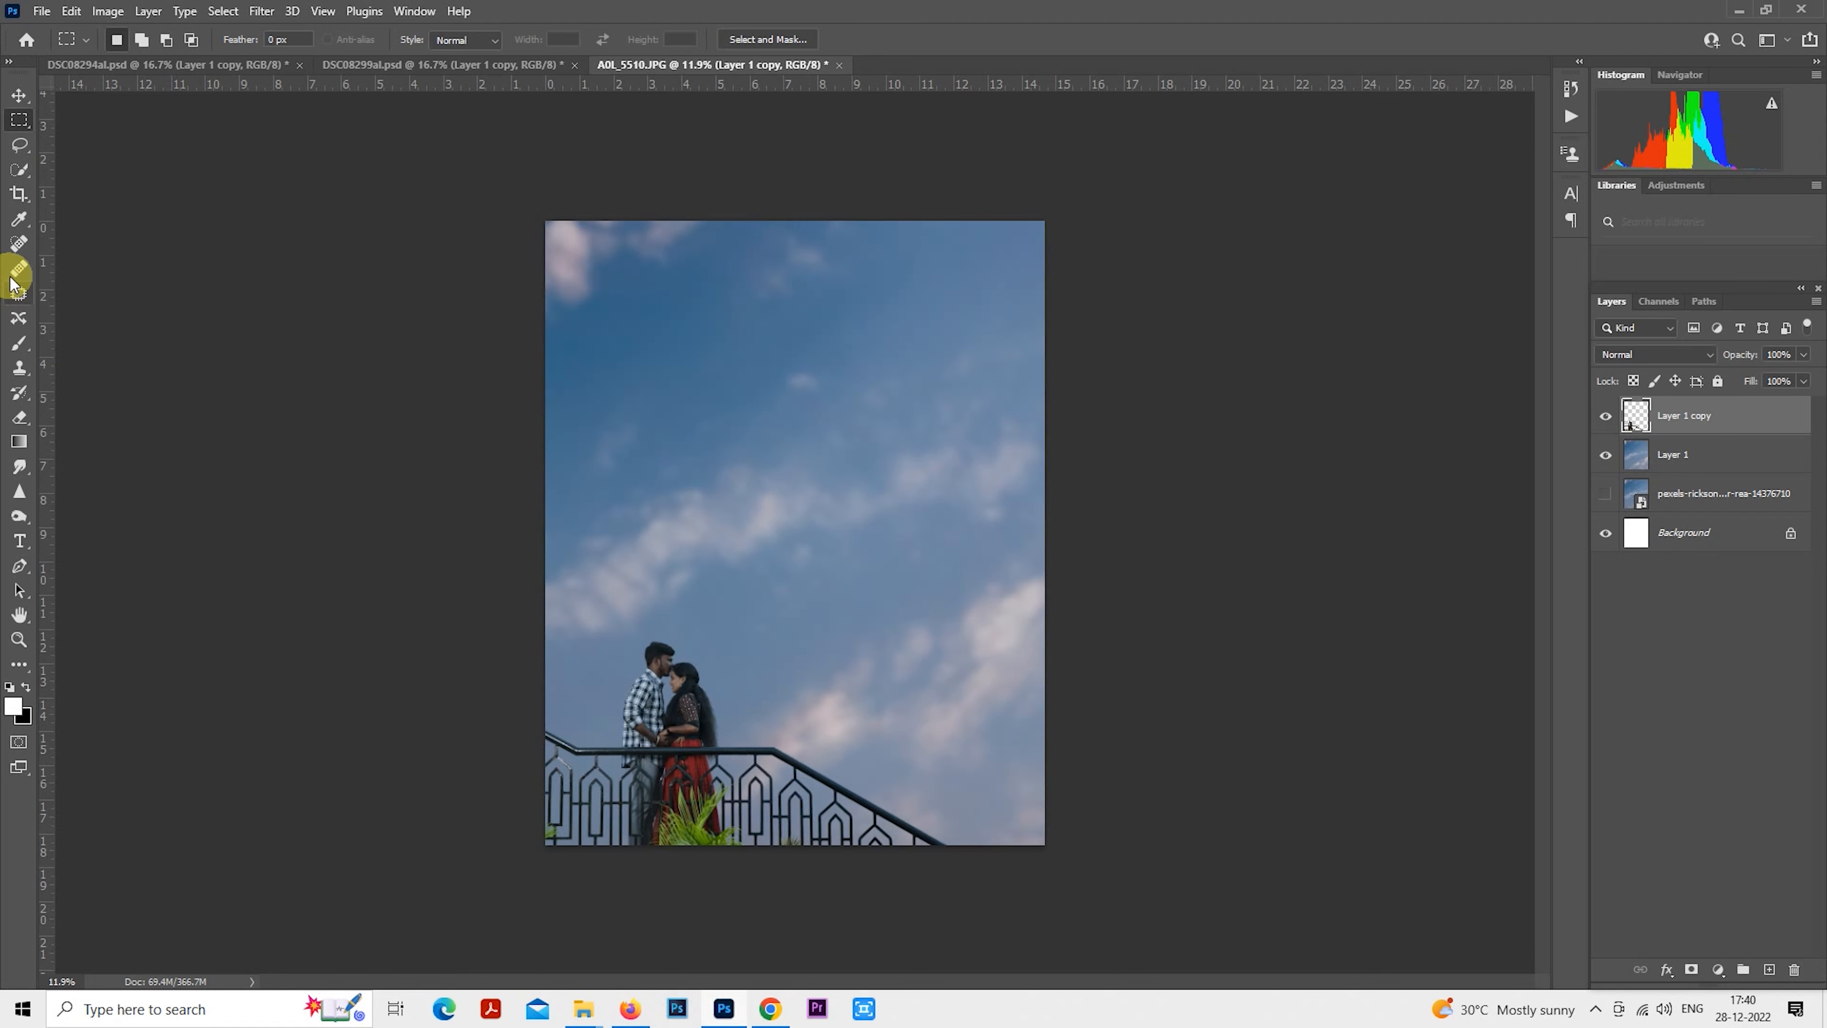
pyautogui.click(19, 245)
pyautogui.scroll(2, 751, 575)
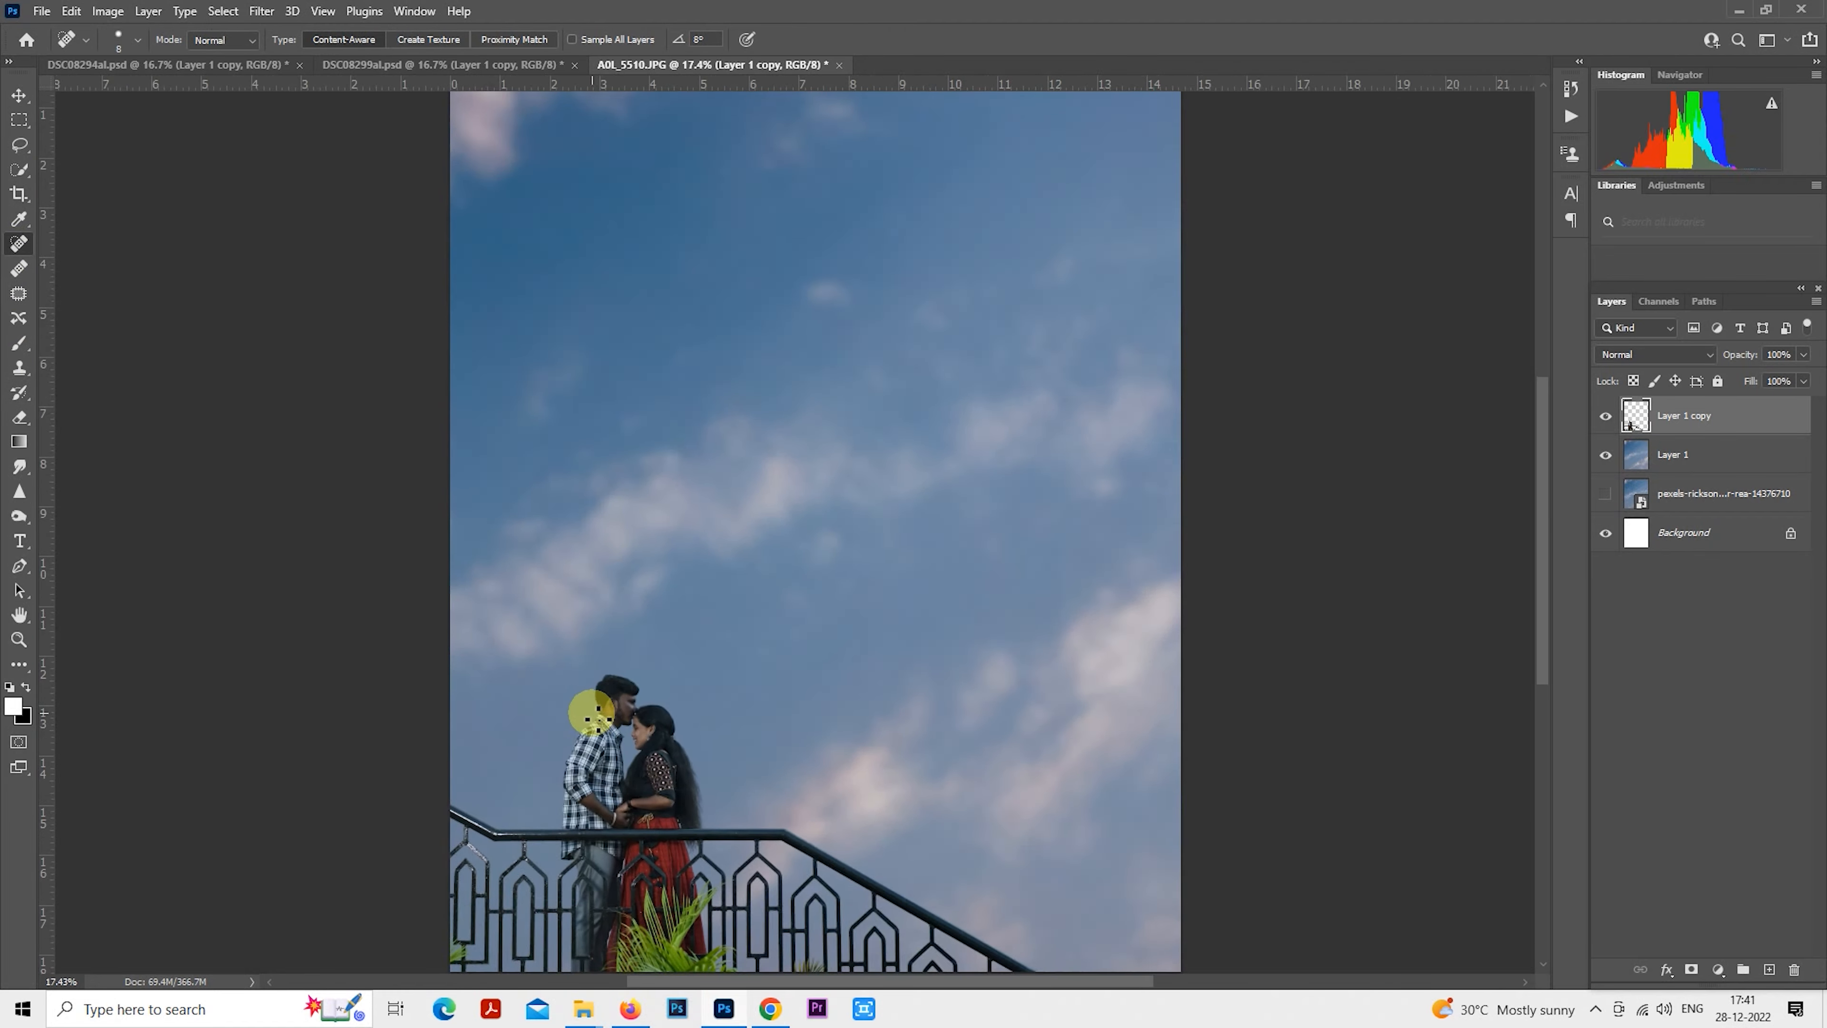
pyautogui.scroll(10, 595, 714)
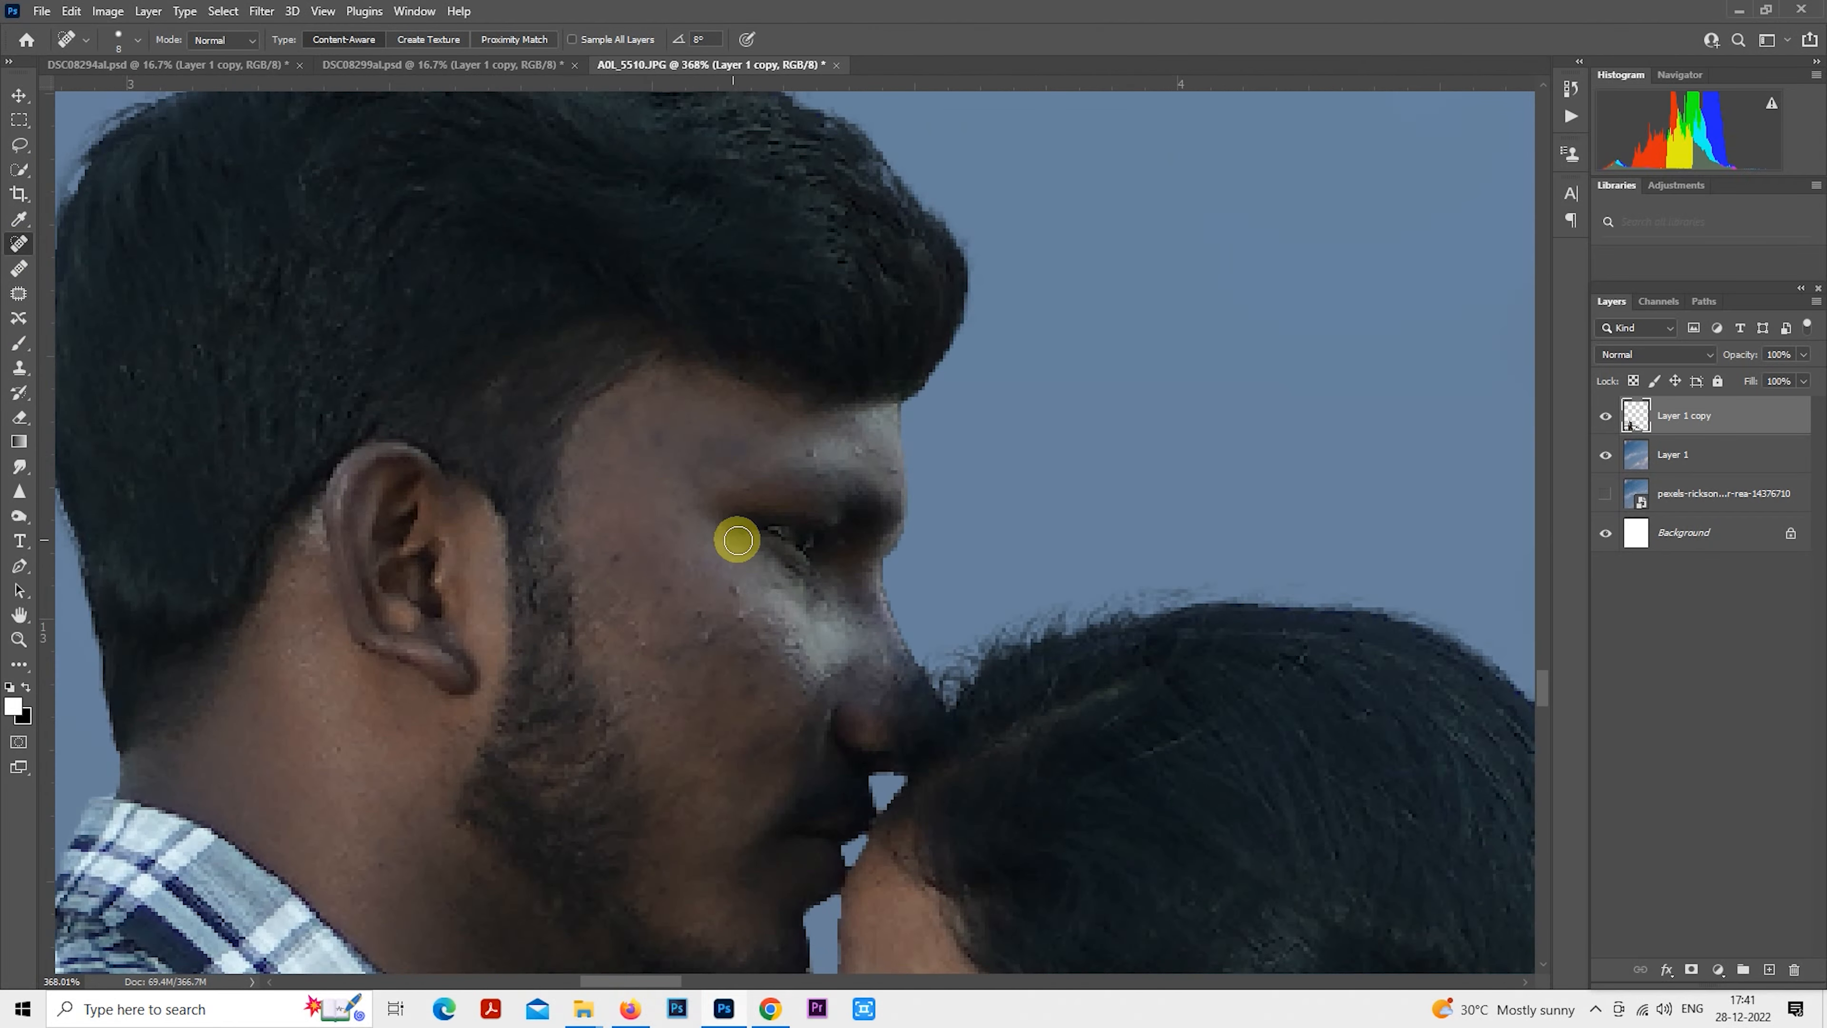
pyautogui.press('[')
pyautogui.click(657, 392)
pyautogui.click(812, 447)
pyautogui.click(739, 592)
pyautogui.click(702, 639)
pyautogui.click(619, 556)
pyautogui.moveTo(659, 700); pyautogui.dragTo(717, 480)
pyautogui.moveTo(717, 479); pyautogui.dragTo(695, 427)
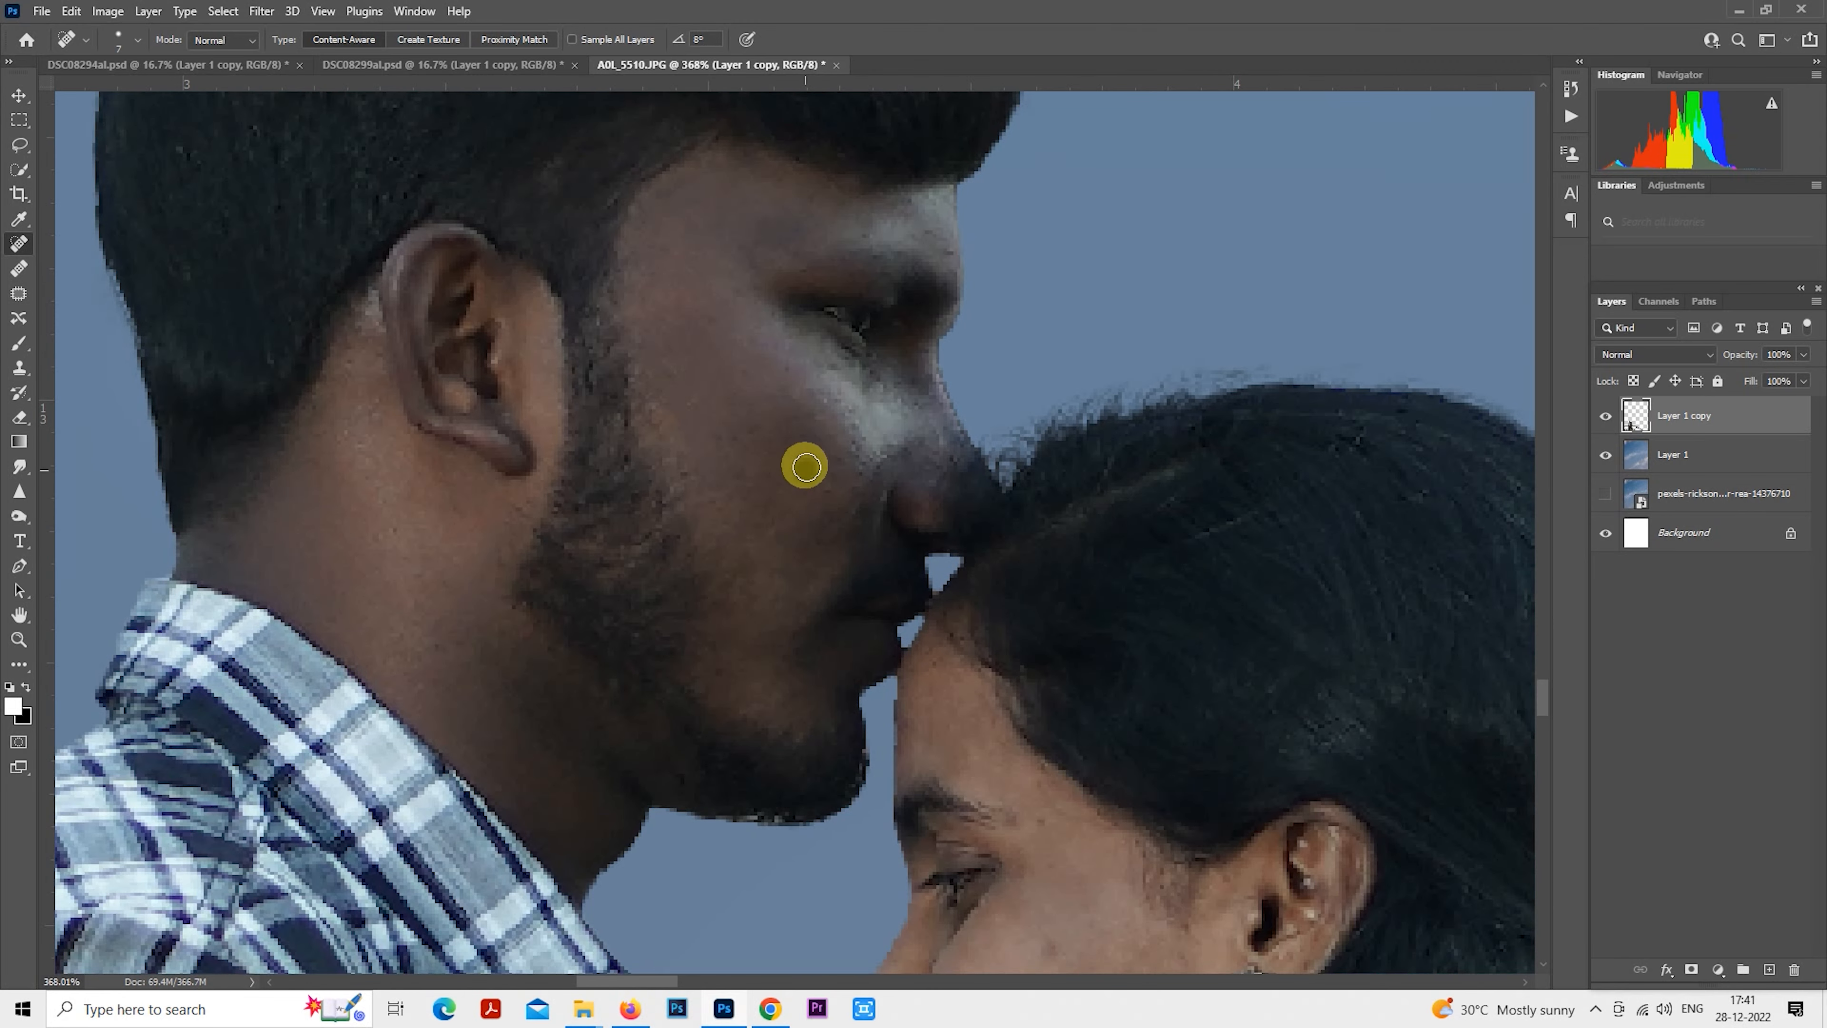
# Smooth the couple's skin on Layer 1 copy with the SkinFiner filter, keeping its preset mask, smoothing and tone settings.
pyautogui.scroll(-5, 807, 504)
pyautogui.hscroll(4, 811, 561)
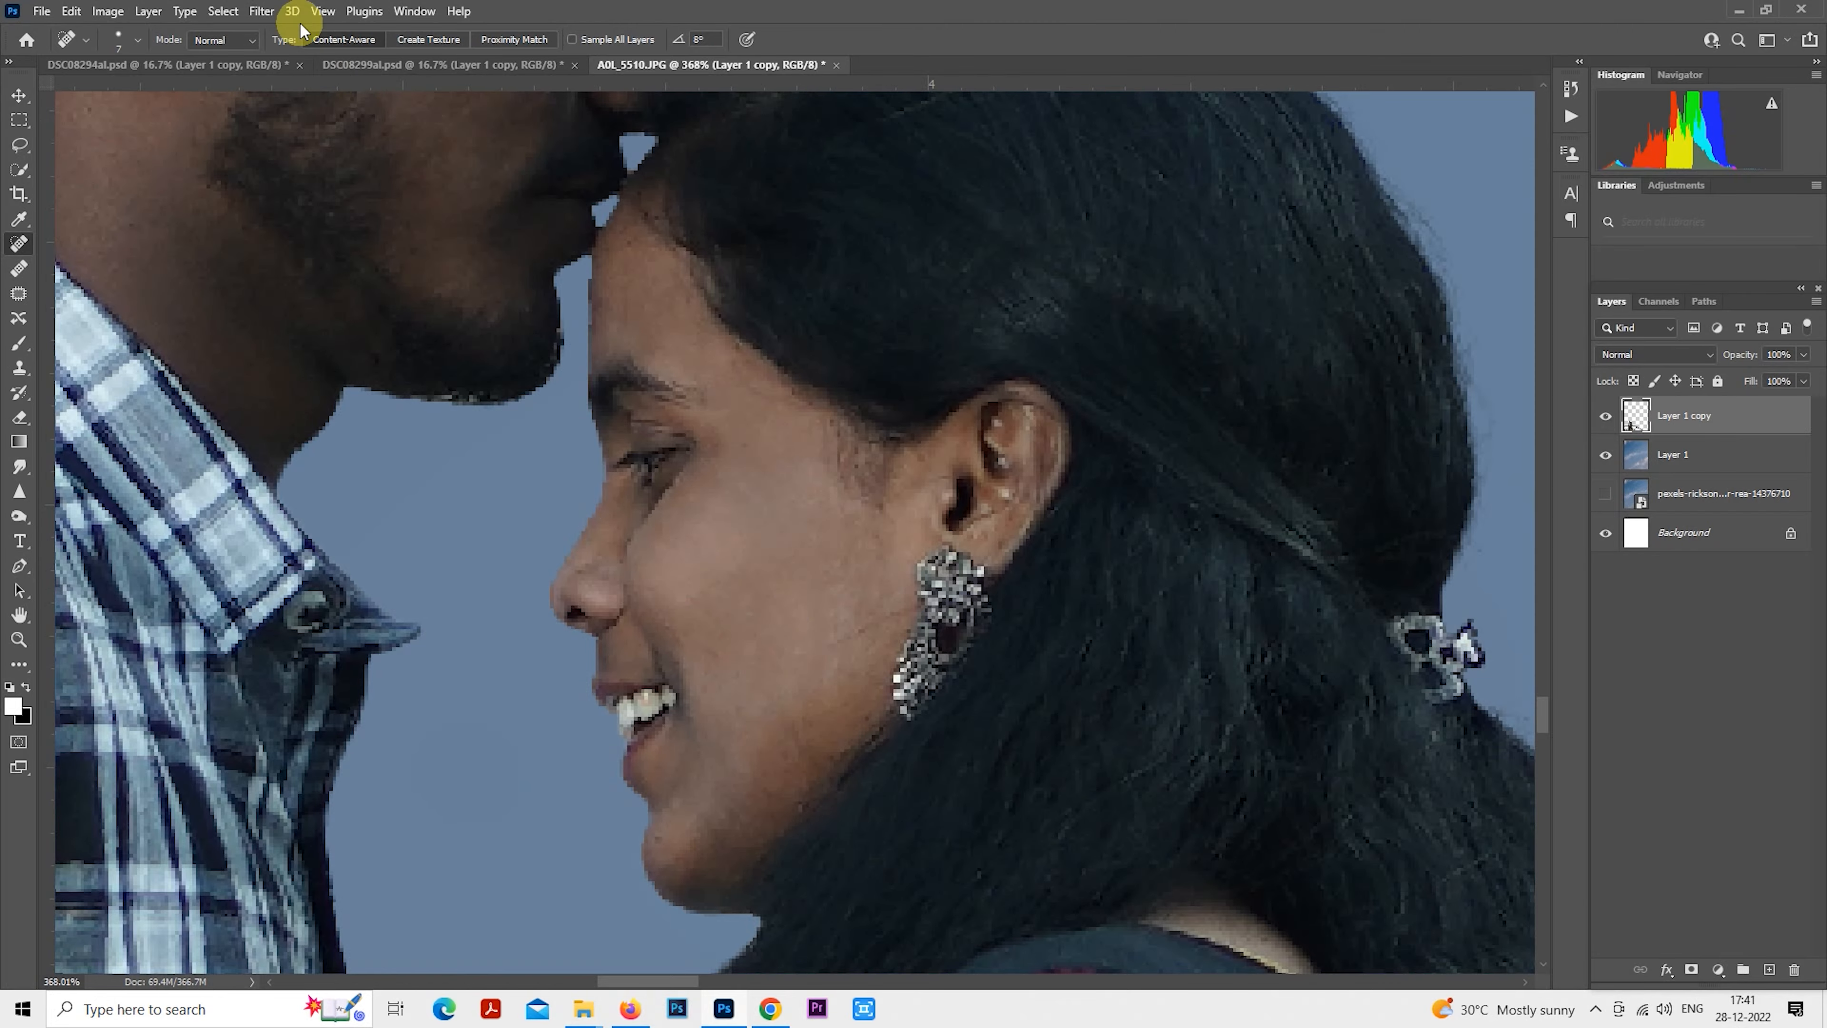
pyautogui.click(263, 11)
pyautogui.click(287, 29)
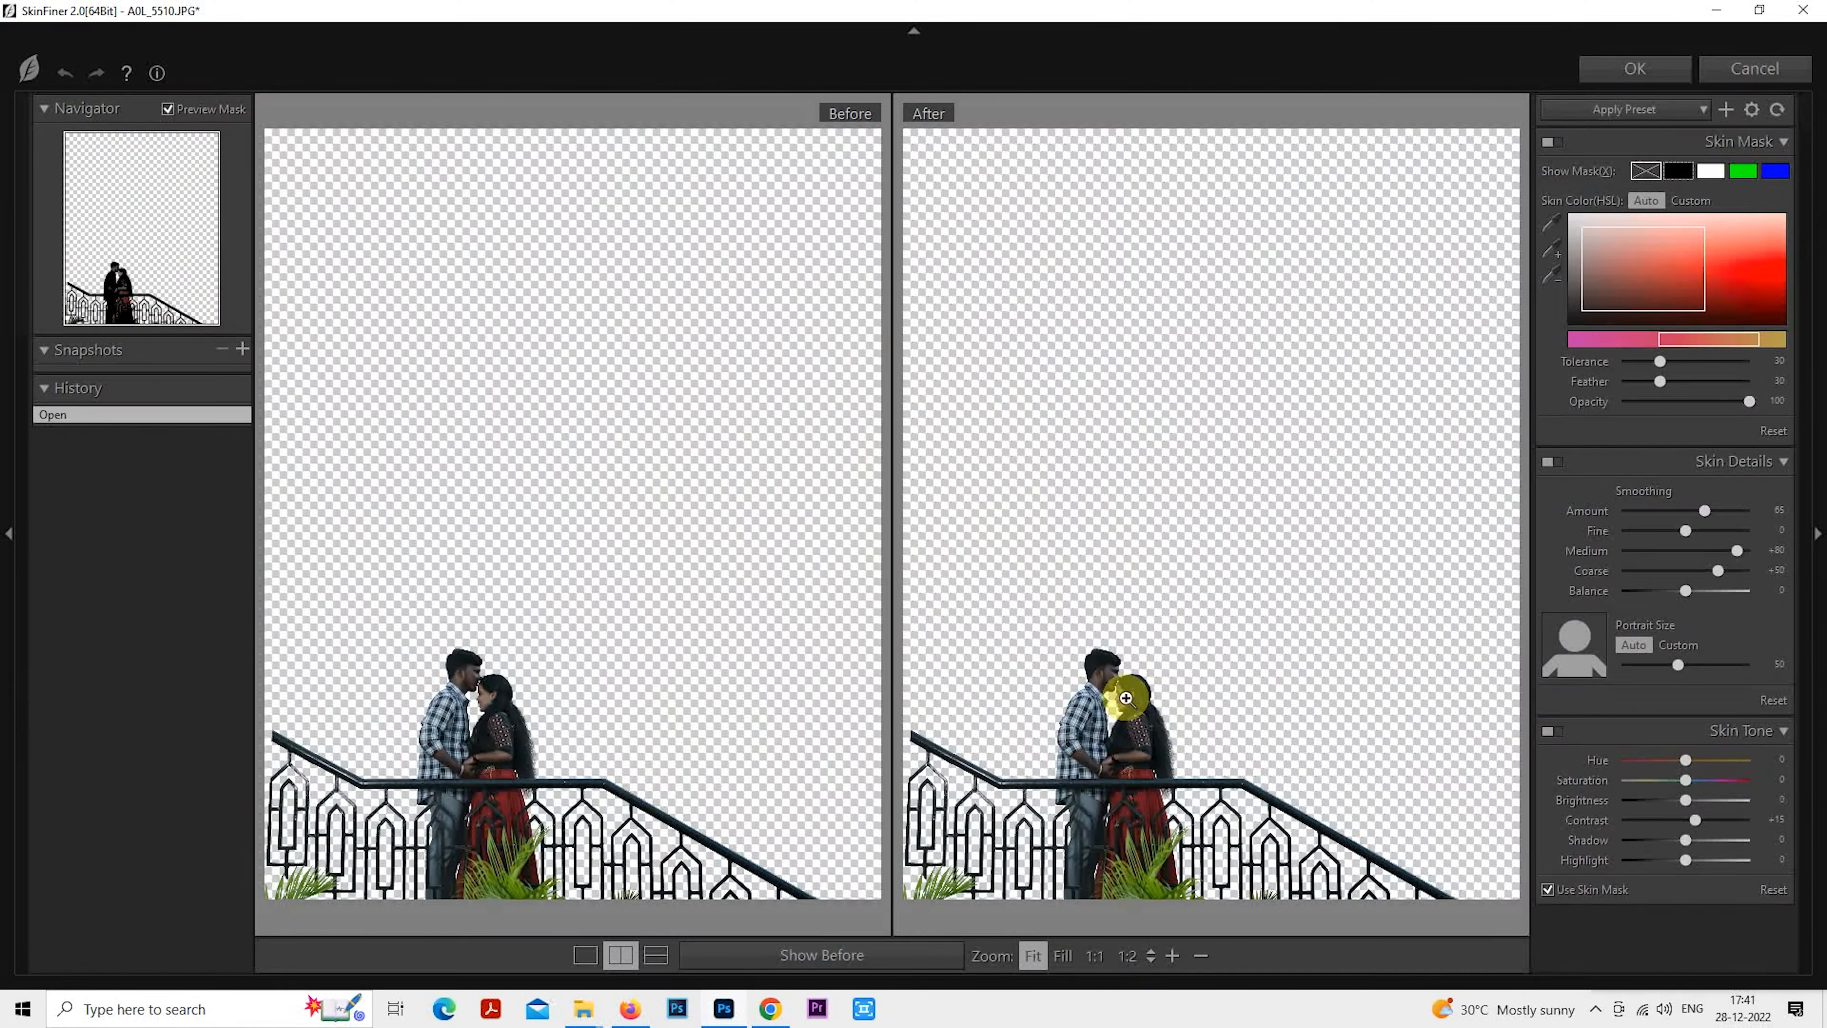
pyautogui.click(1118, 699)
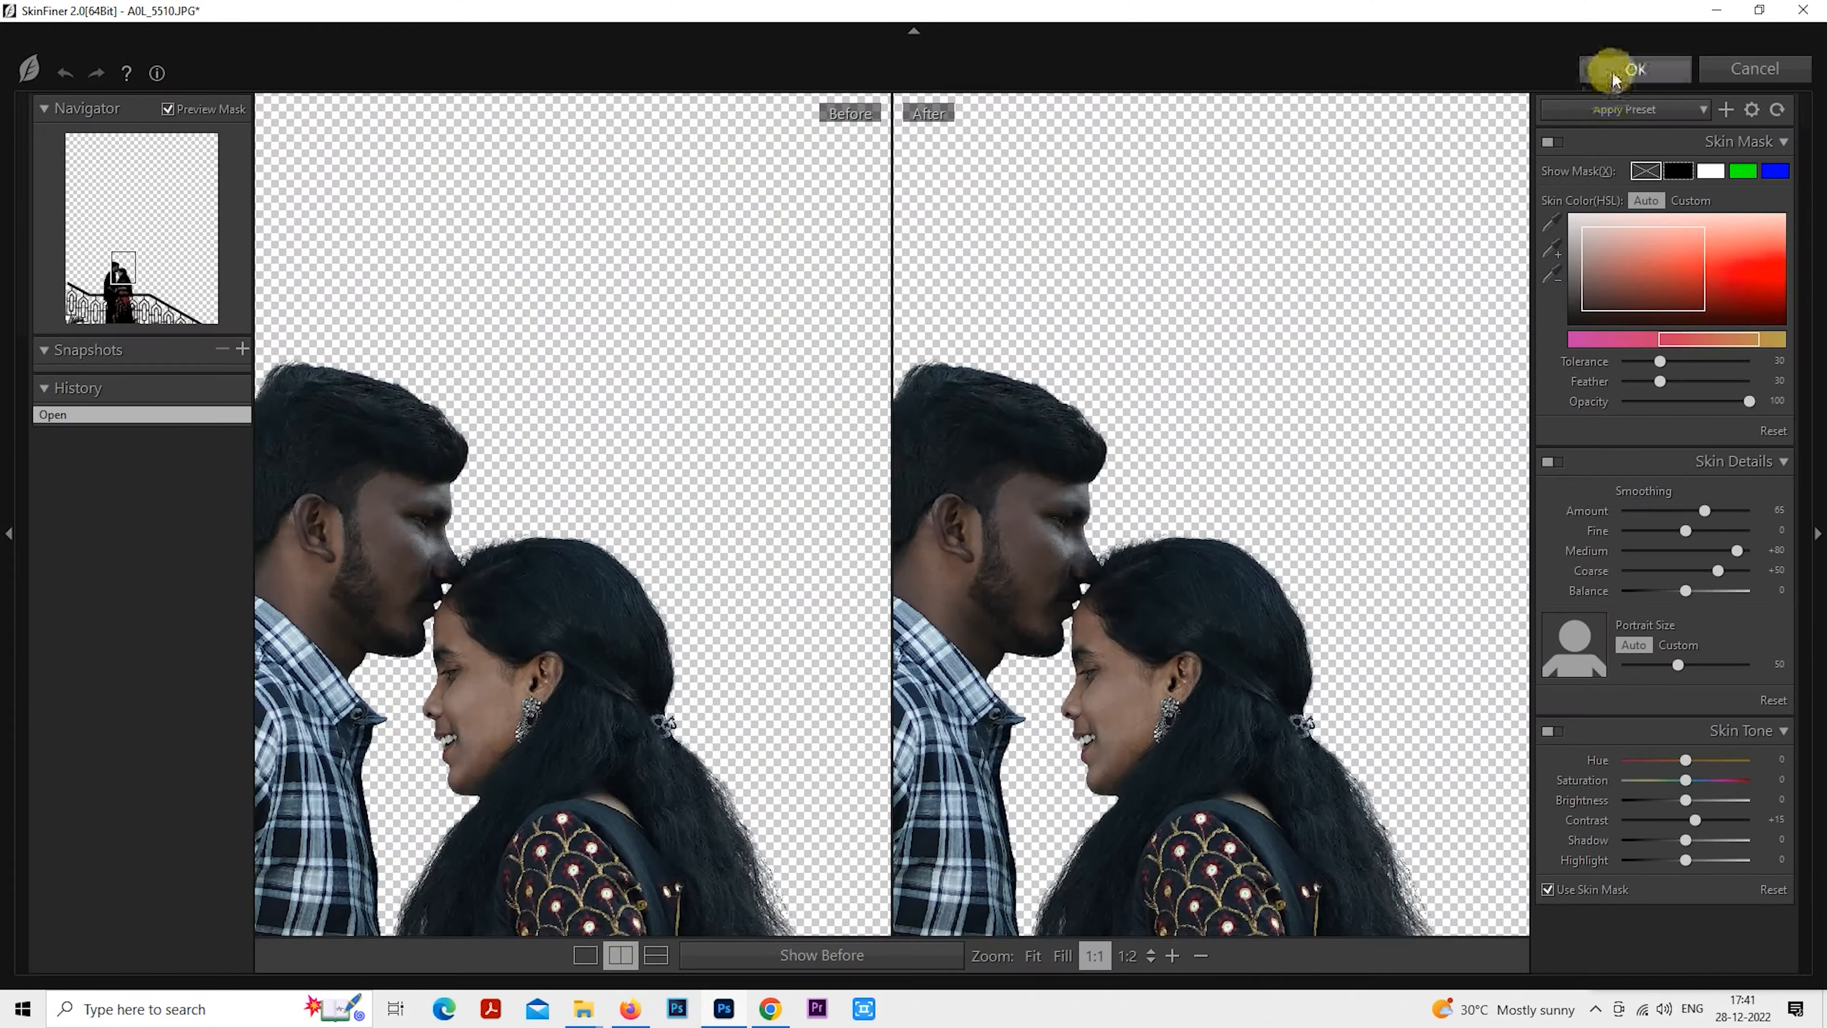
pyautogui.click(1613, 72)
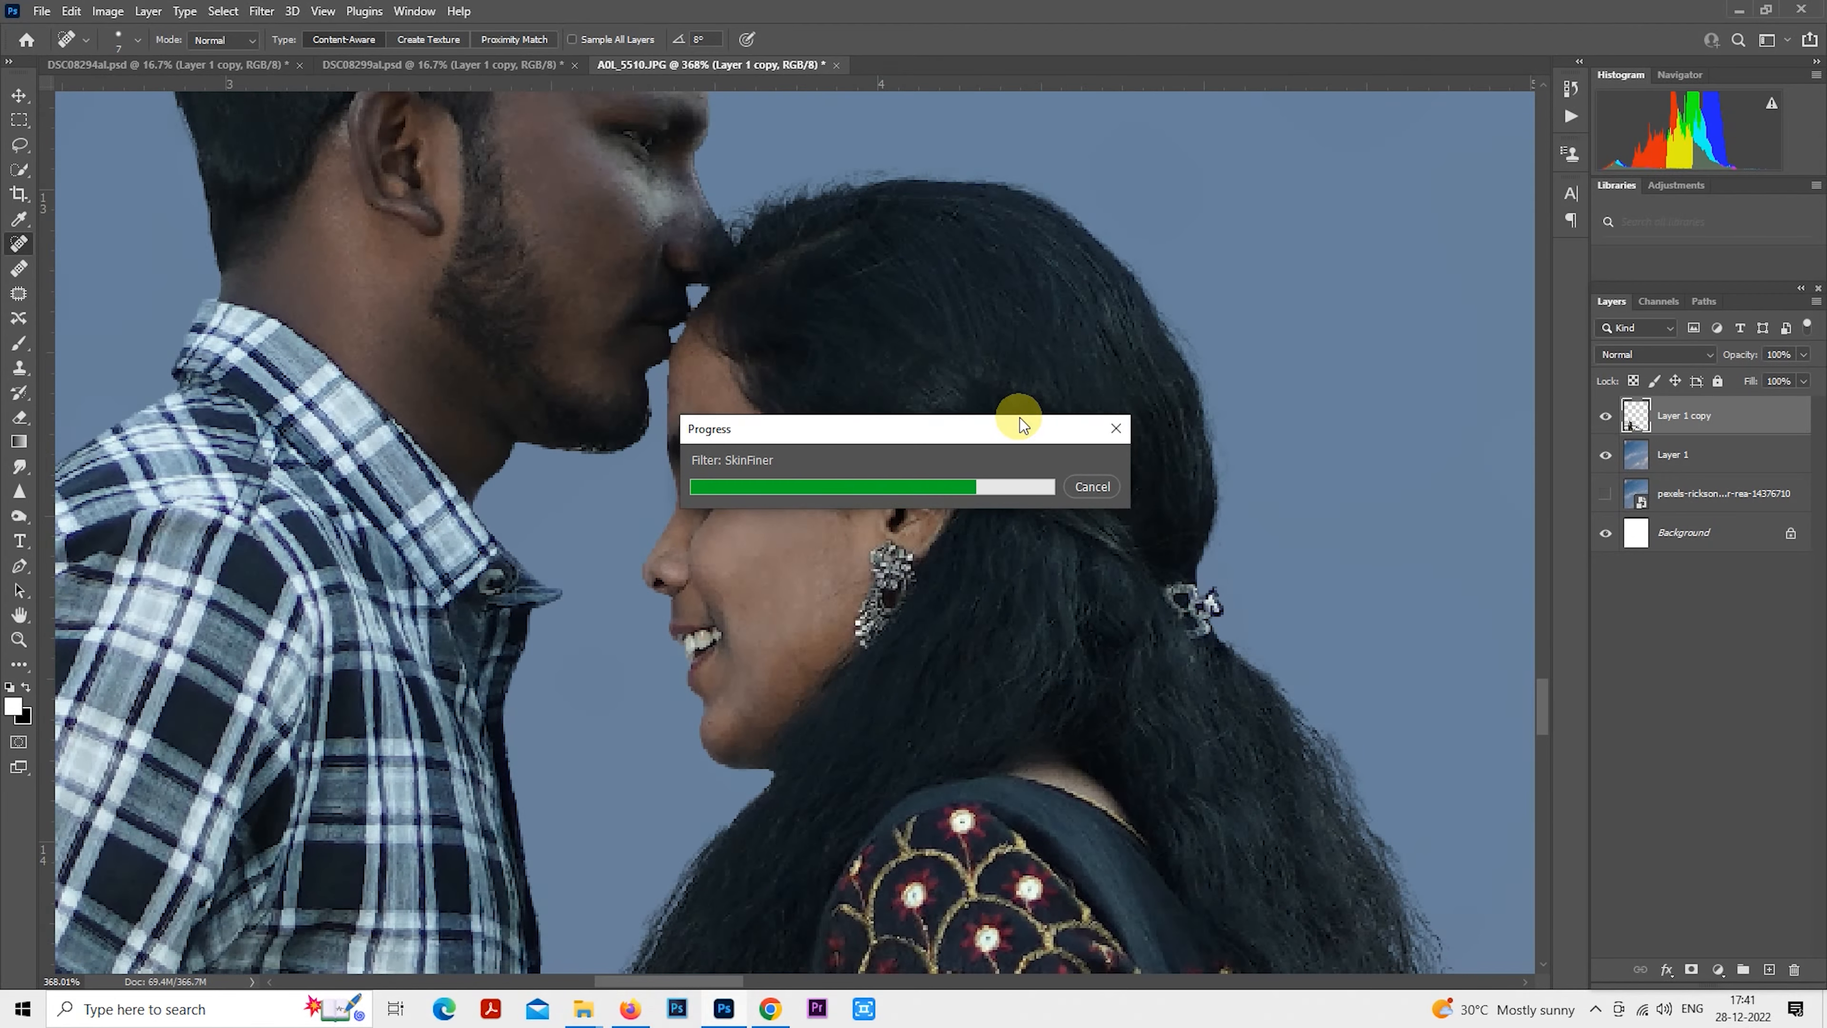
pyautogui.scroll(-3, 1019, 416)
pyautogui.scroll(2, 457, 340)
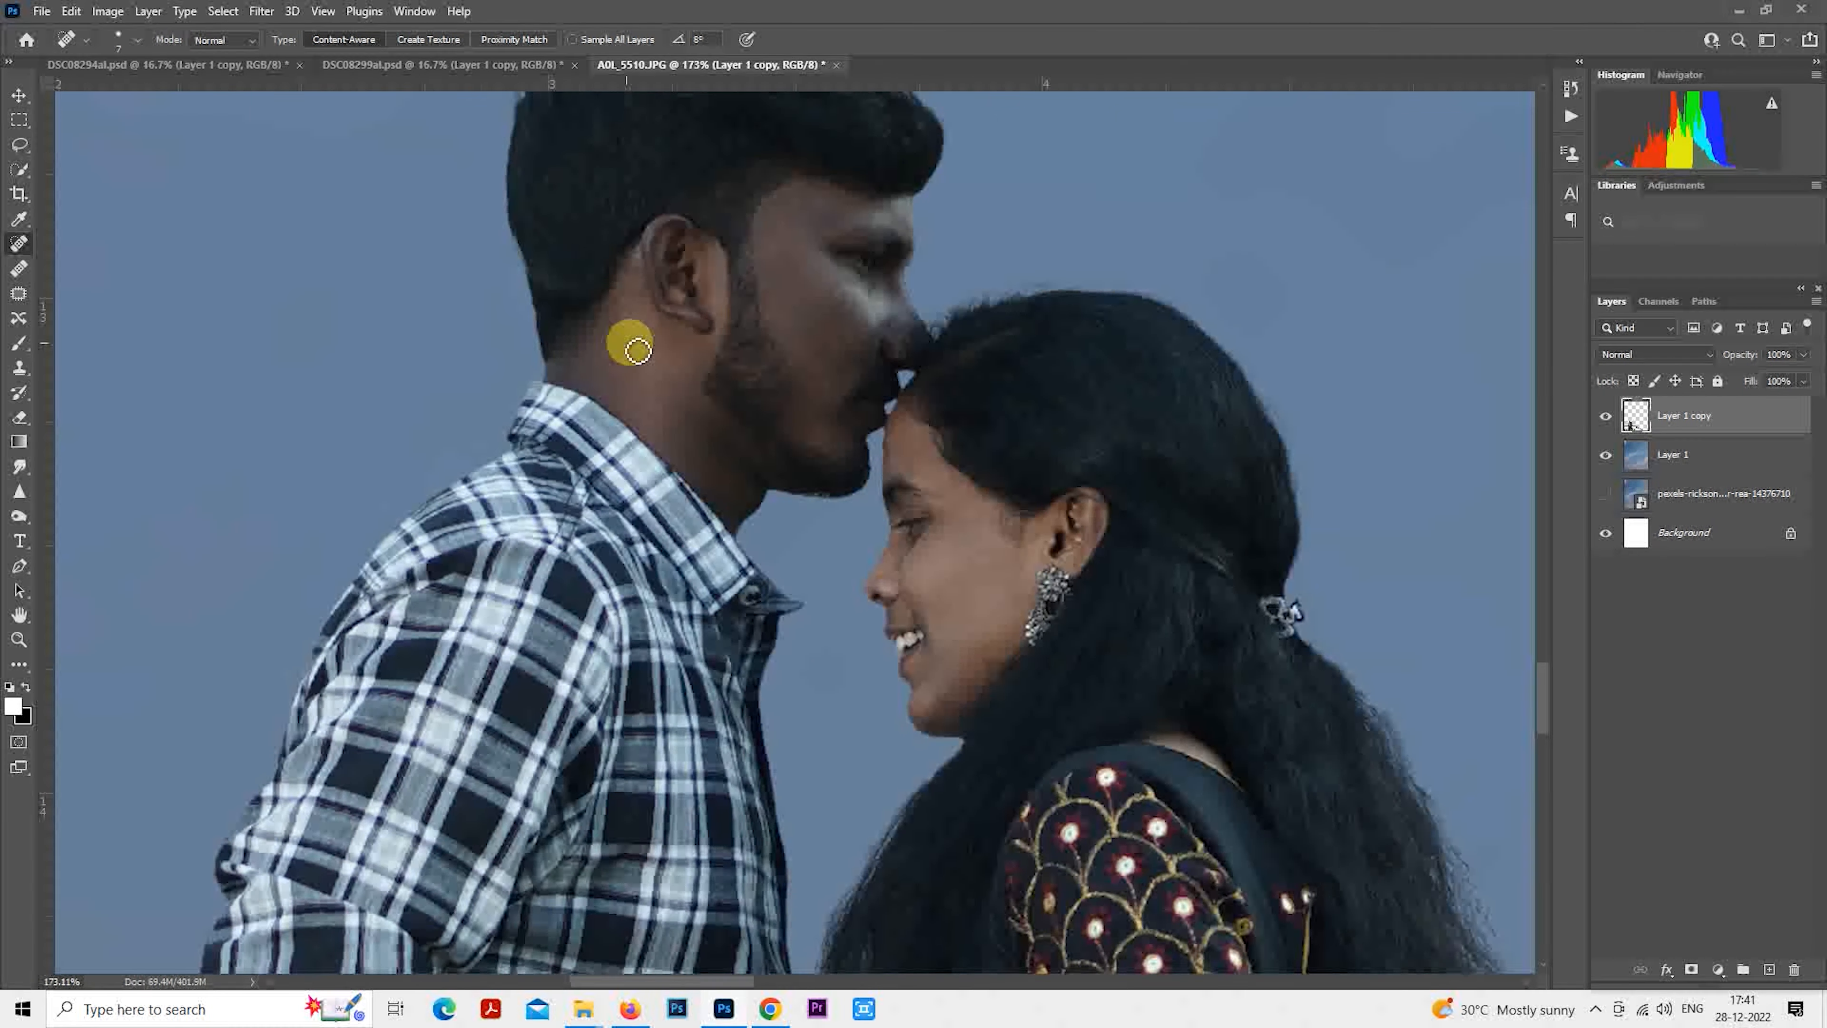
# Load the railing couple's outline as a selection and in Camera Raw set Exposure +0.25, Highlights -45 and Shadows +53, and raise Blacks.
pyautogui.keyDown('ctrl'); pyautogui.click(1637, 429); pyautogui.keyUp('ctrl')
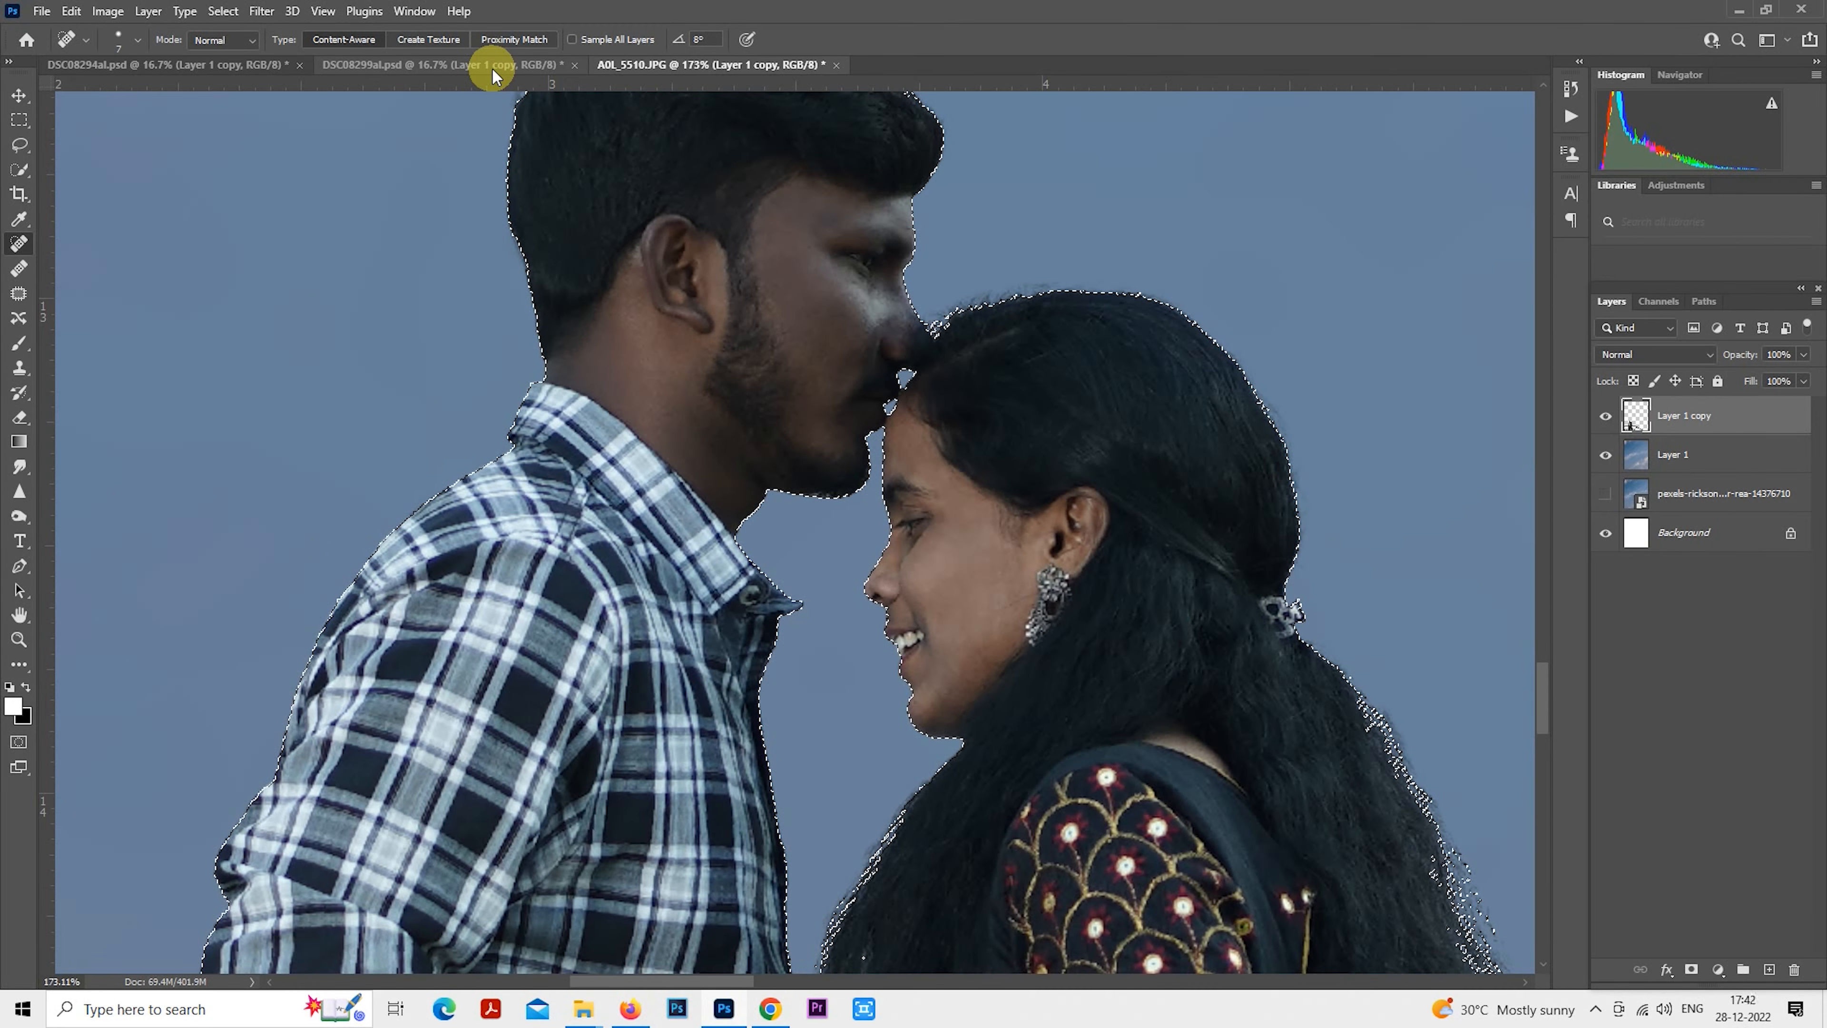
pyautogui.hotkey('ctrl', 'shift', 'a')
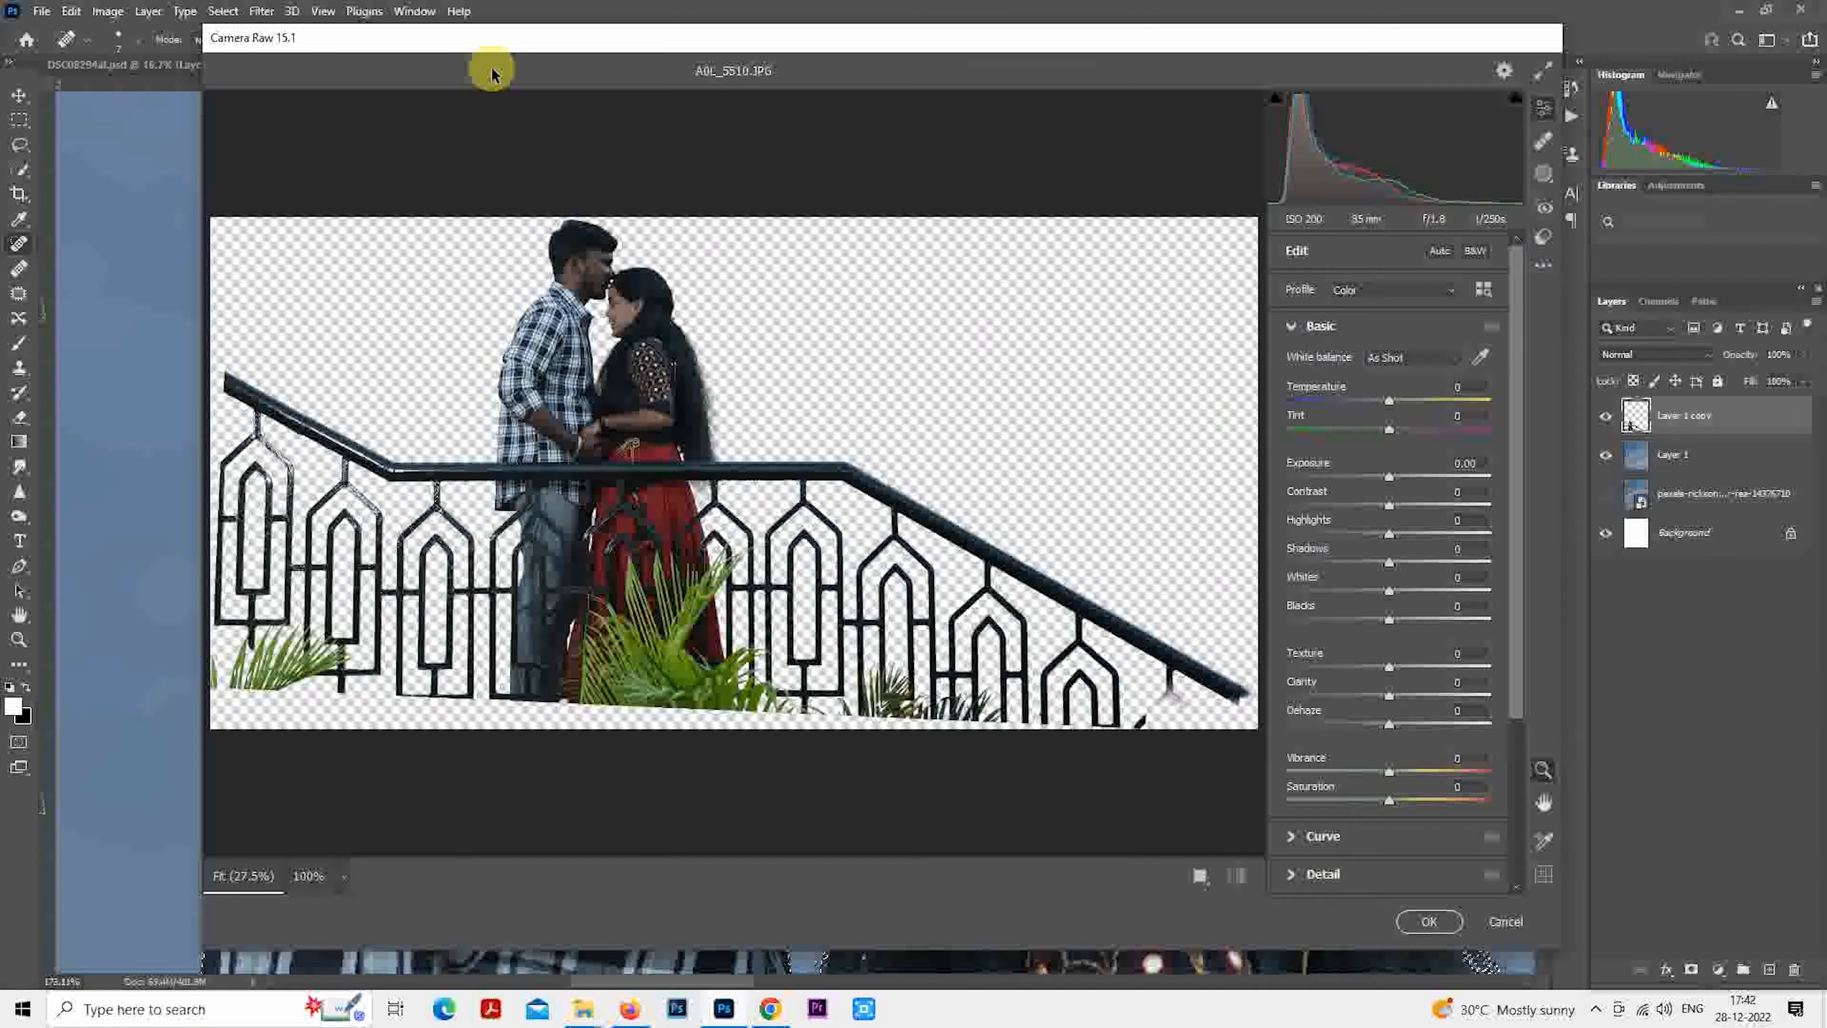
pyautogui.moveTo(1389, 534); pyautogui.dragTo(1445, 568)
pyautogui.click(1399, 498)
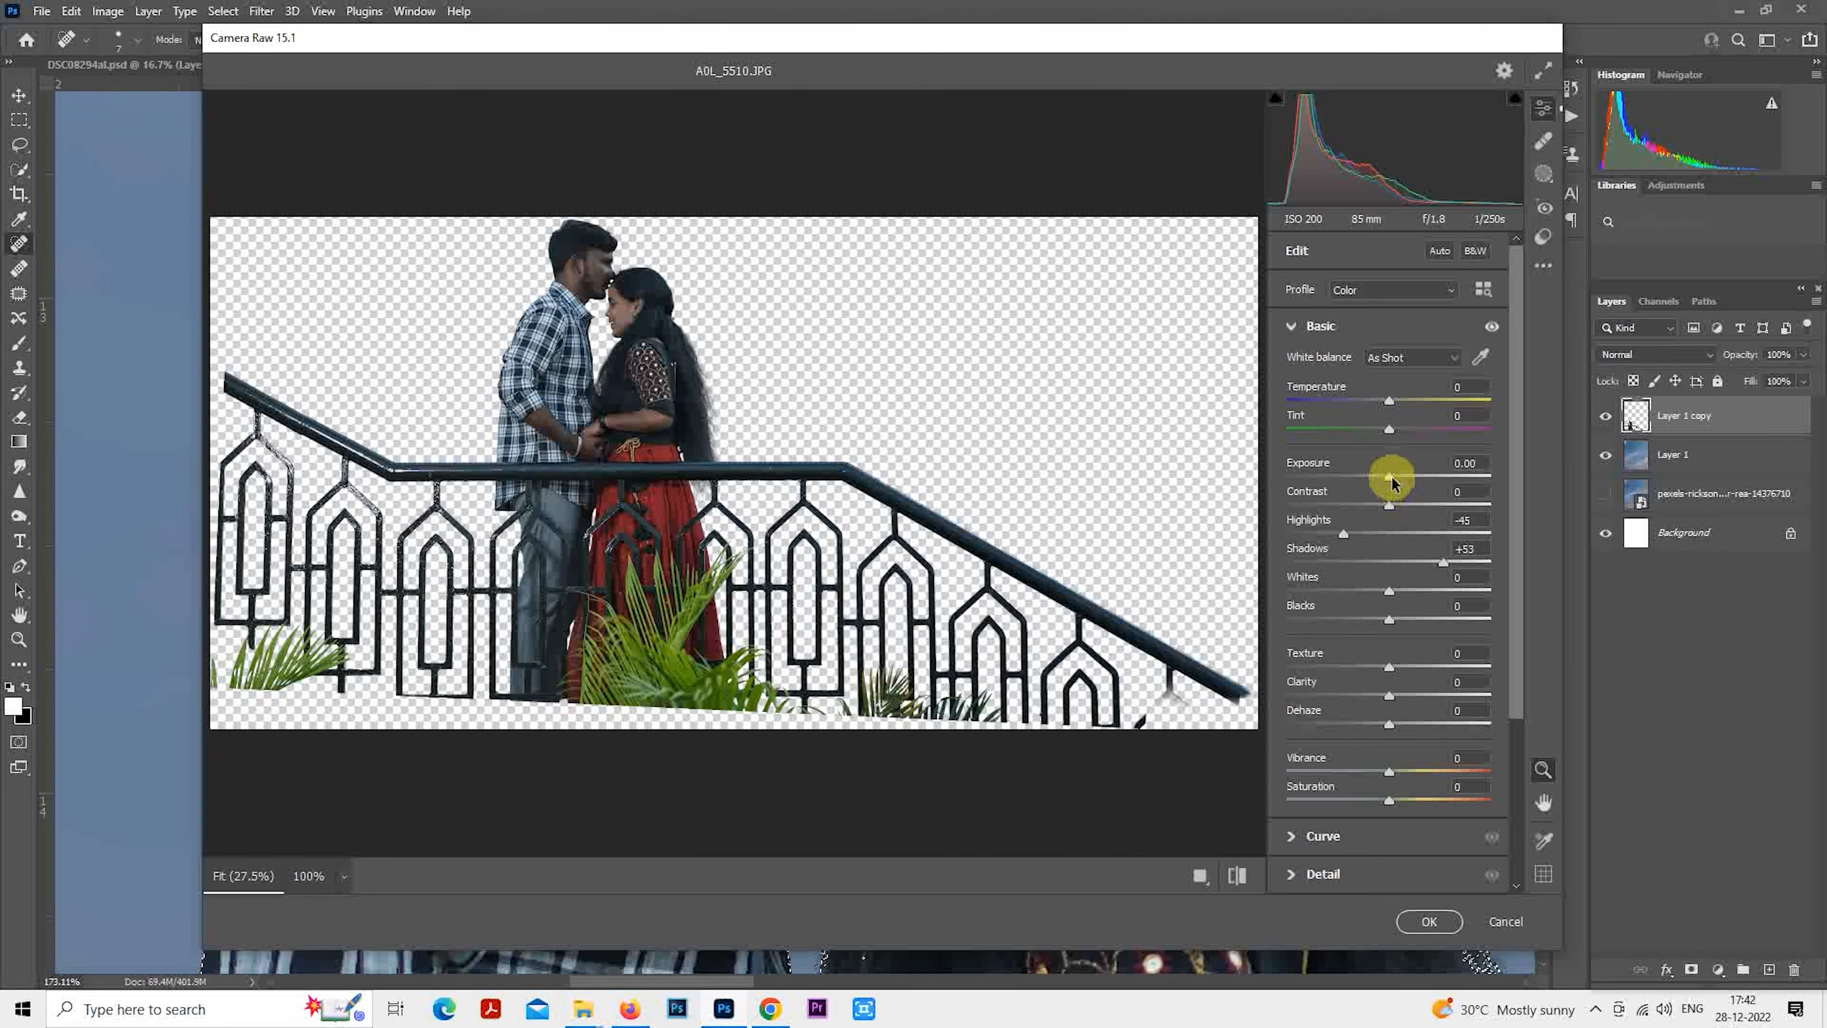
pyautogui.moveTo(1392, 482); pyautogui.dragTo(1396, 481)
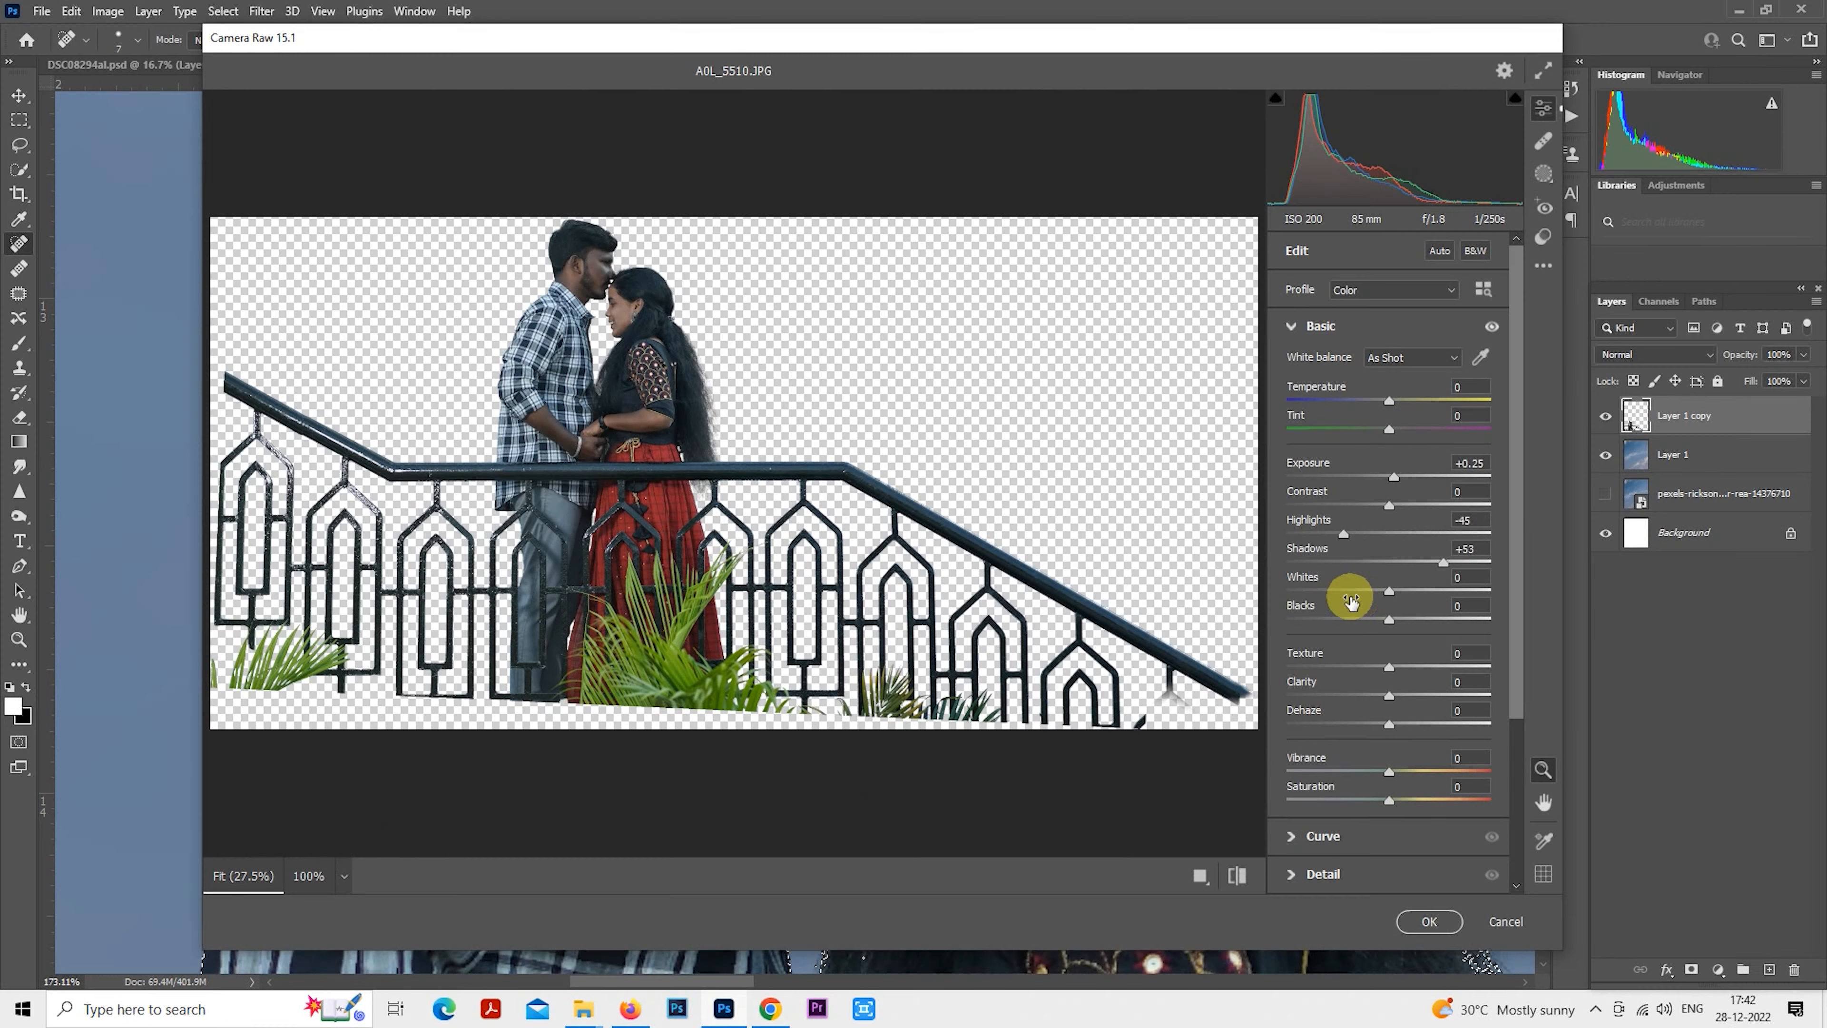
pyautogui.moveTo(1357, 590); pyautogui.dragTo(1365, 590)
pyautogui.moveTo(1390, 619)
pyautogui.mouseDown()
pyautogui.moveTo(1437, 620)
pyautogui.moveTo(1421, 619)
pyautogui.mouseUp()
# Lower the Oranges saturation to about -12 in the Camera Raw Color Mixer and apply the adjustments to the railing couple.
pyautogui.click(1293, 325)
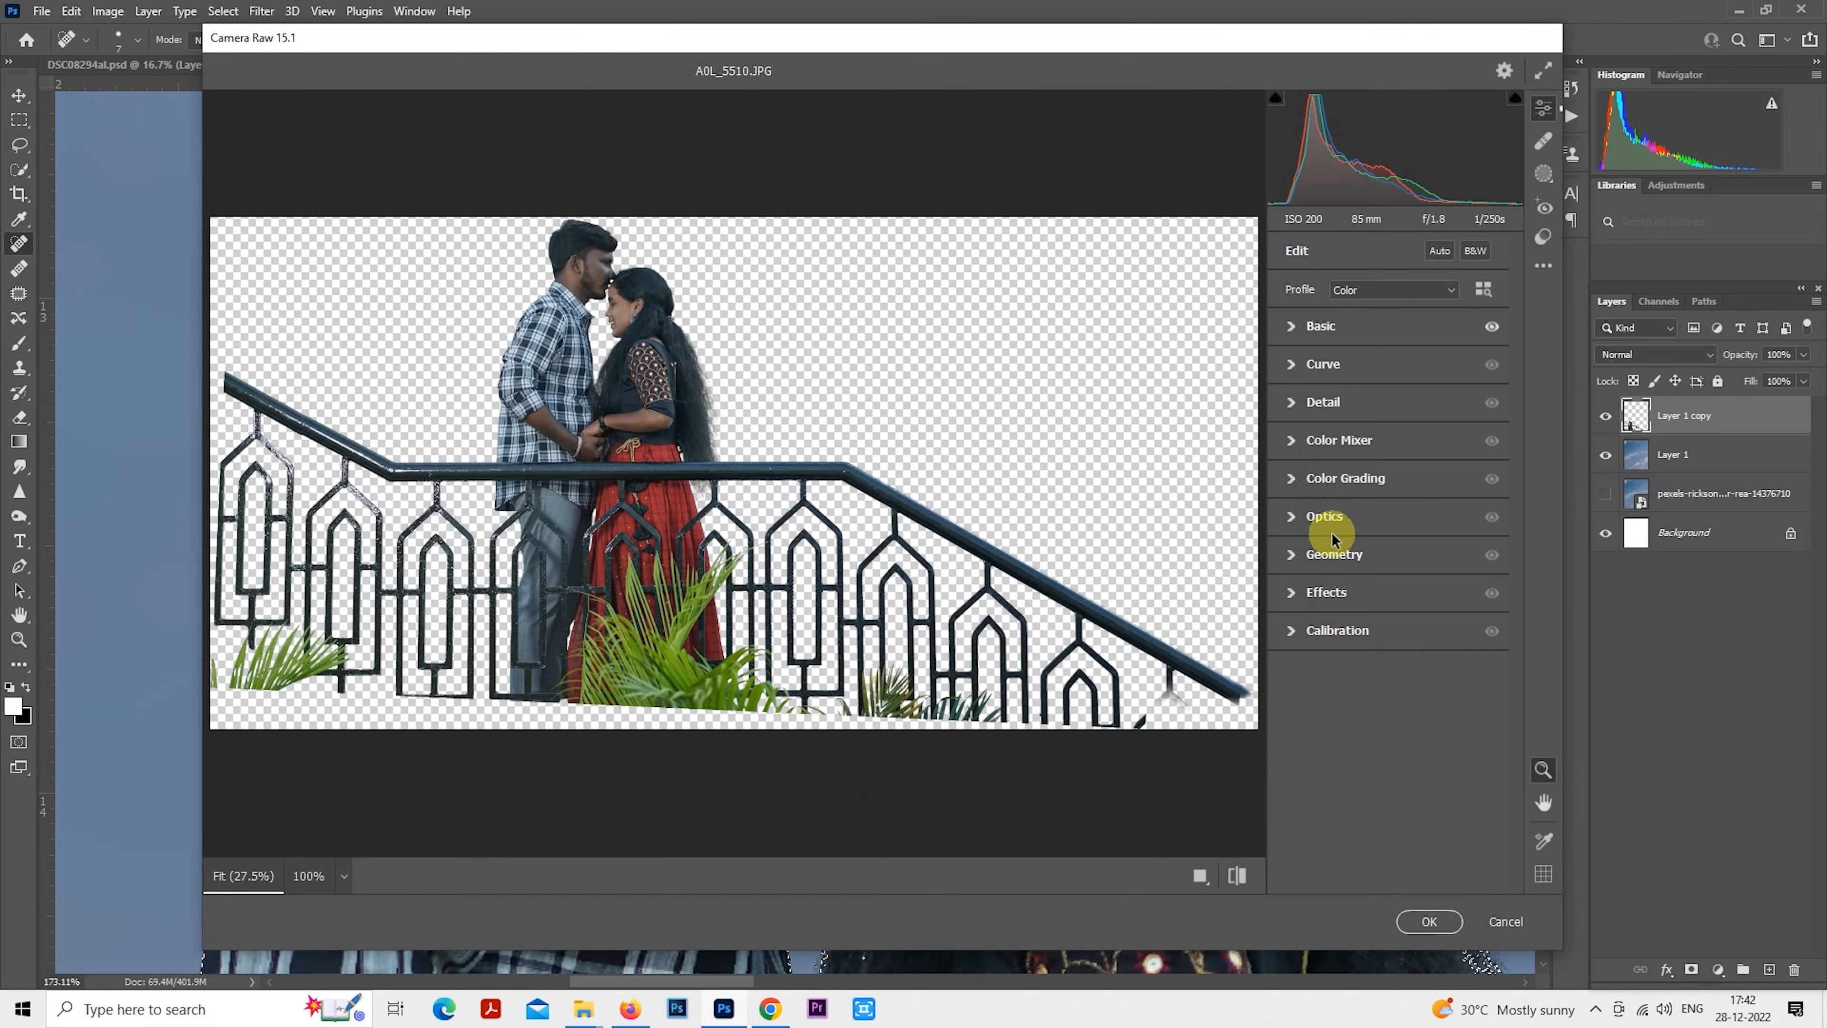
pyautogui.click(1299, 482)
pyautogui.click(1293, 349)
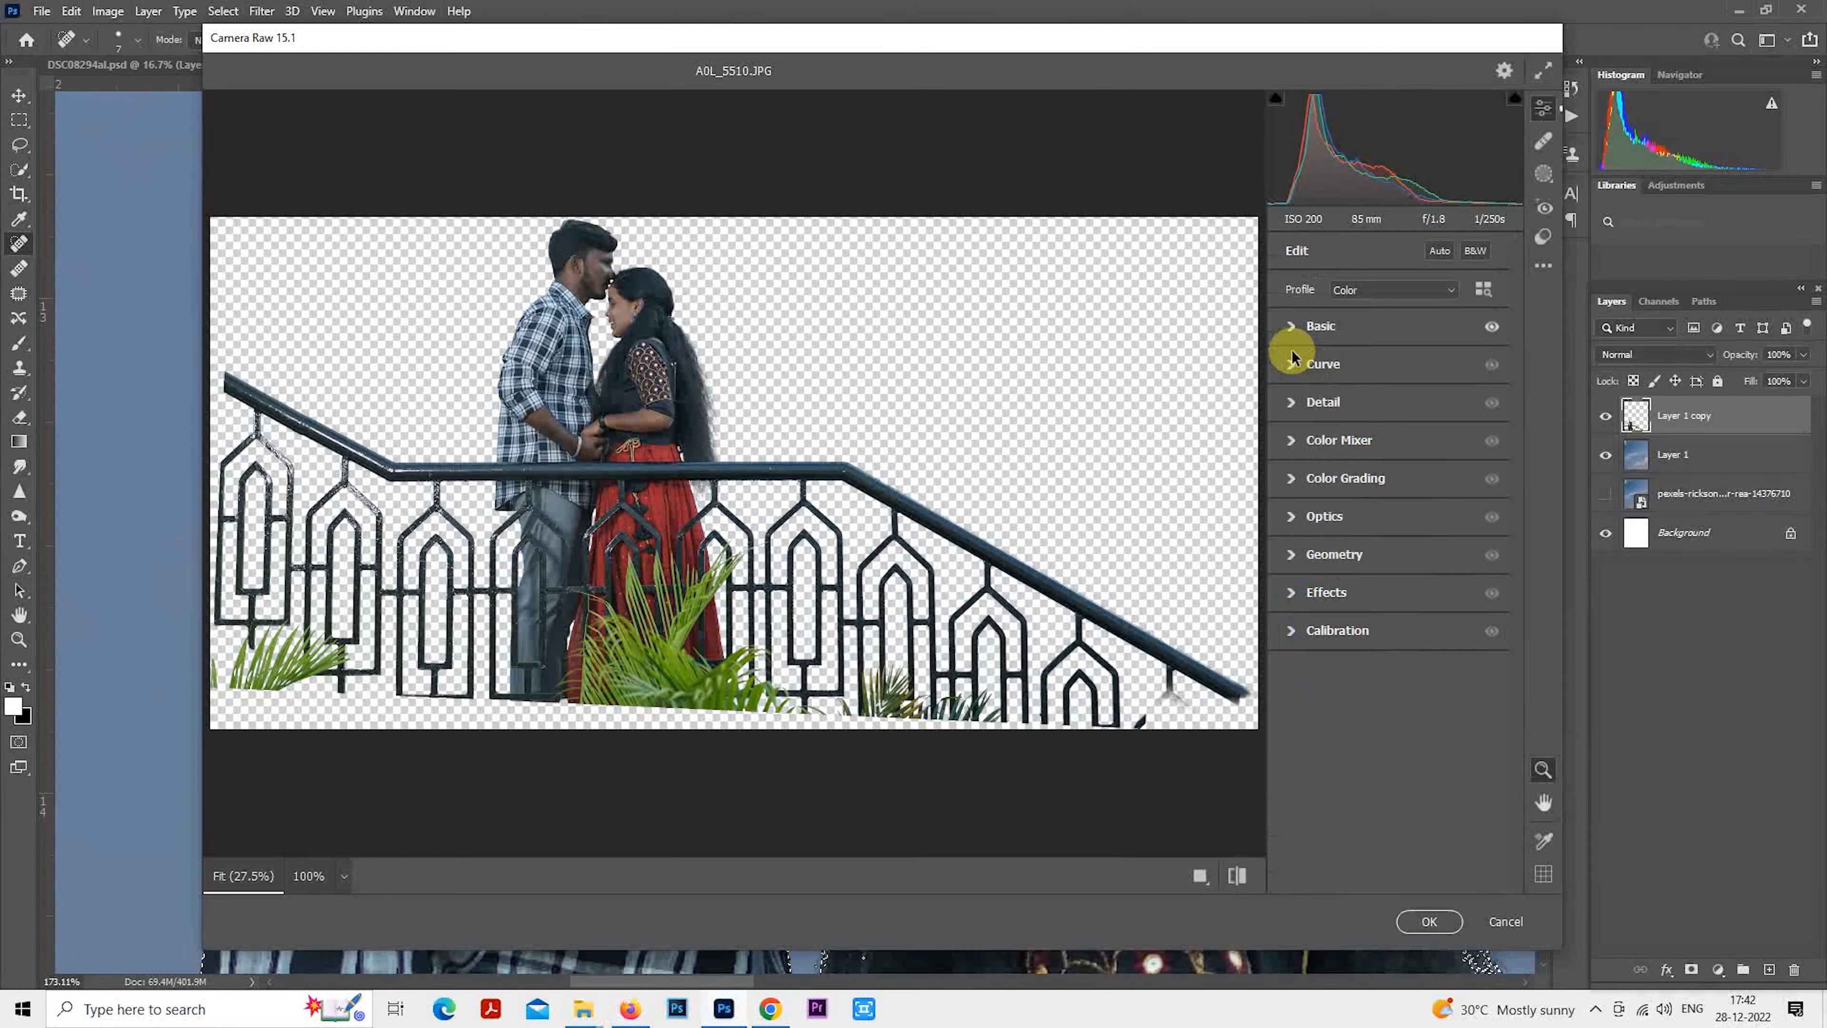
pyautogui.click(1297, 440)
pyautogui.click(1415, 498)
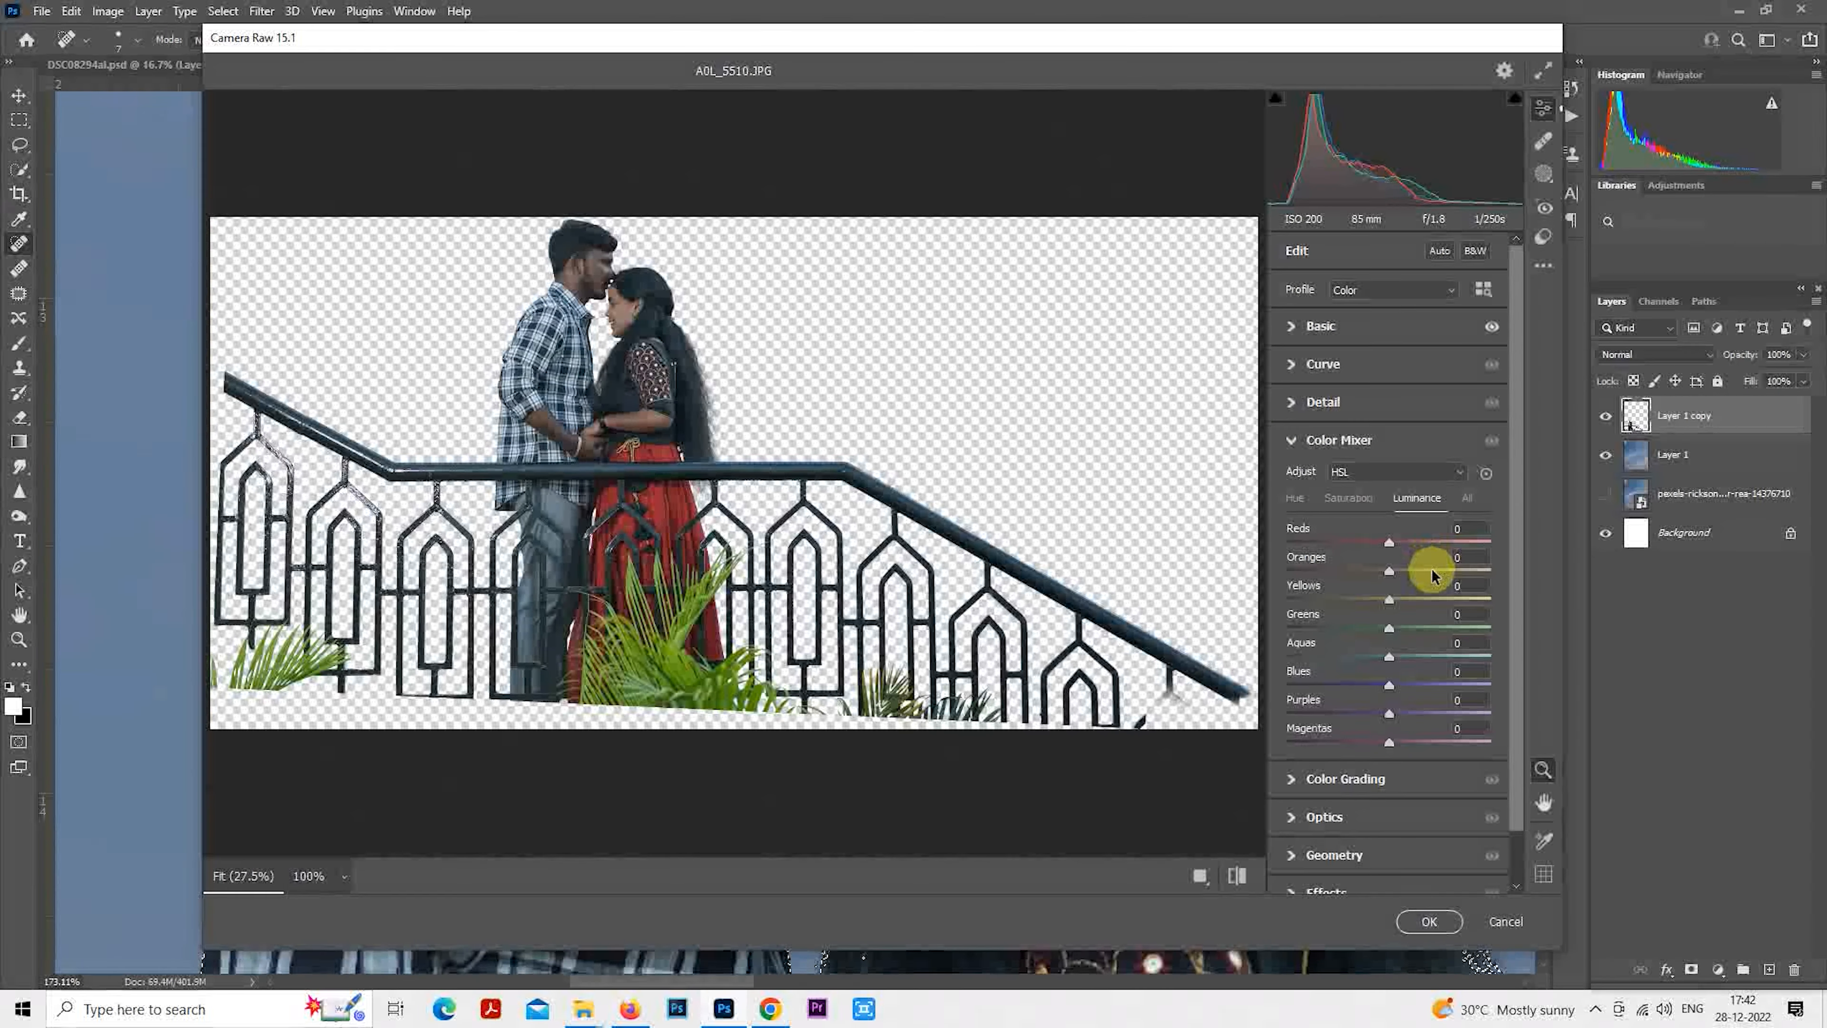
pyautogui.click(1351, 500)
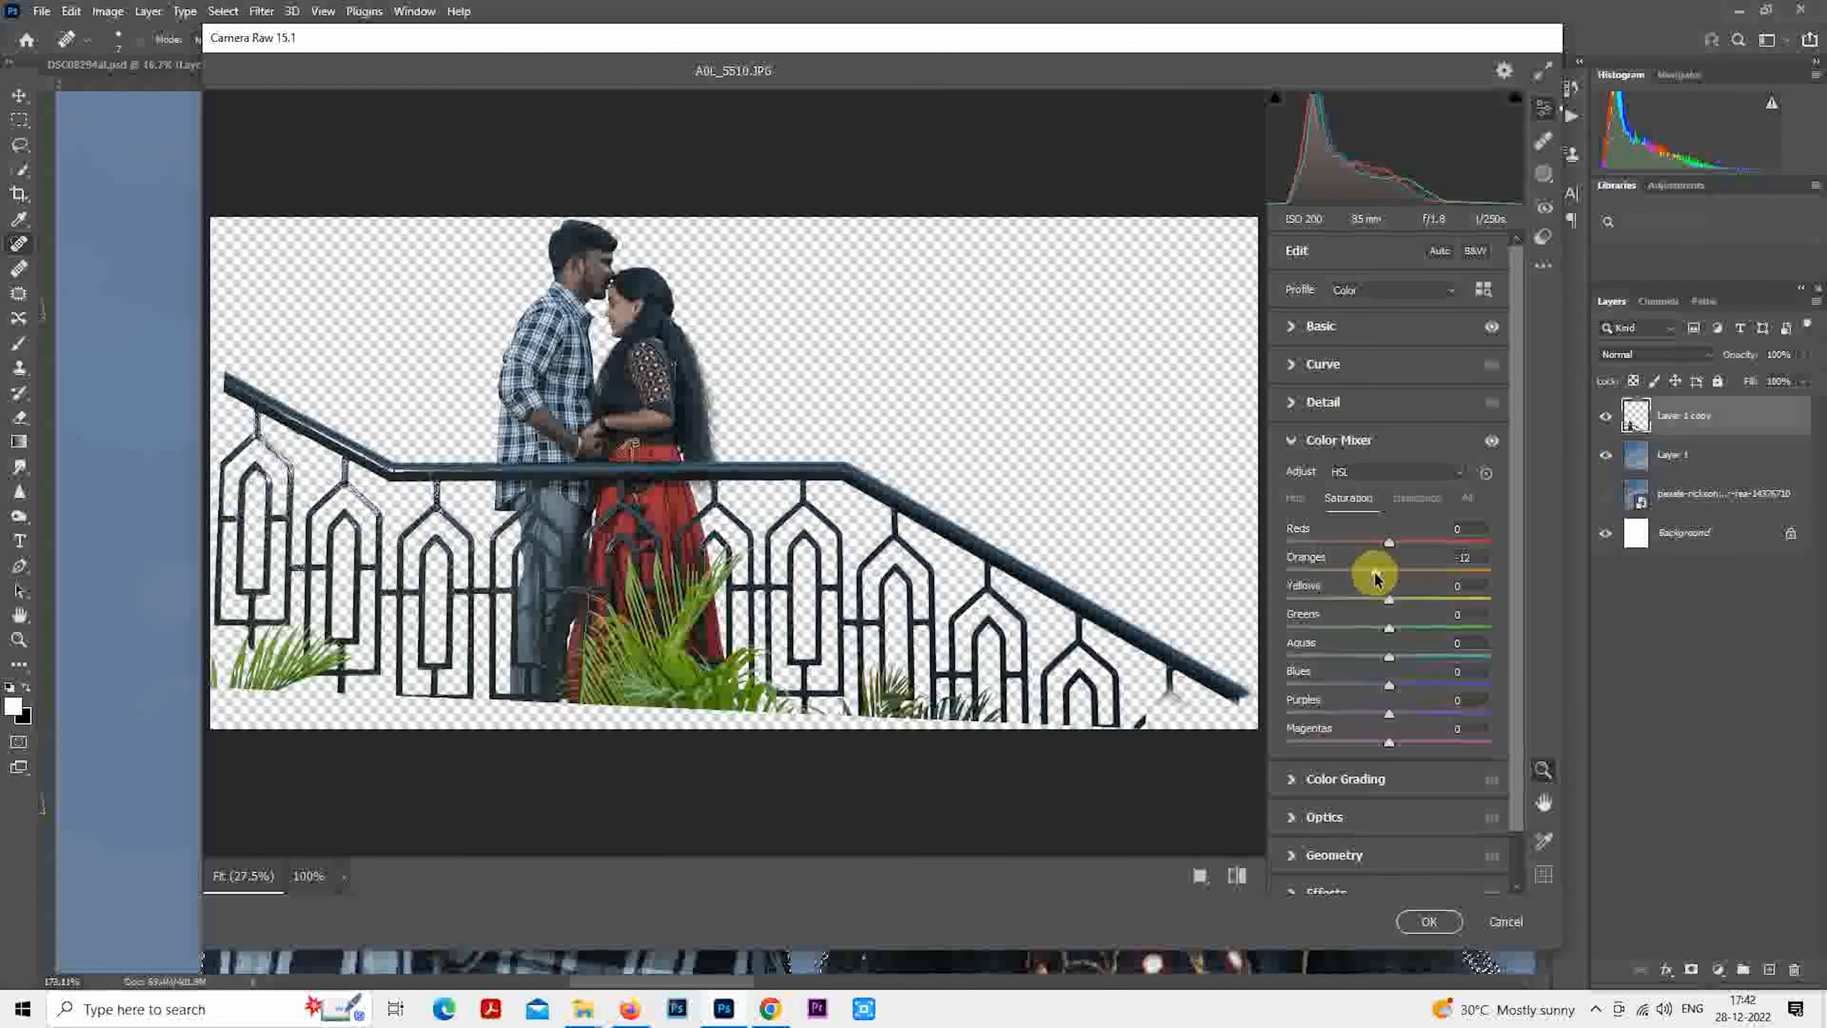
pyautogui.click(1430, 921)
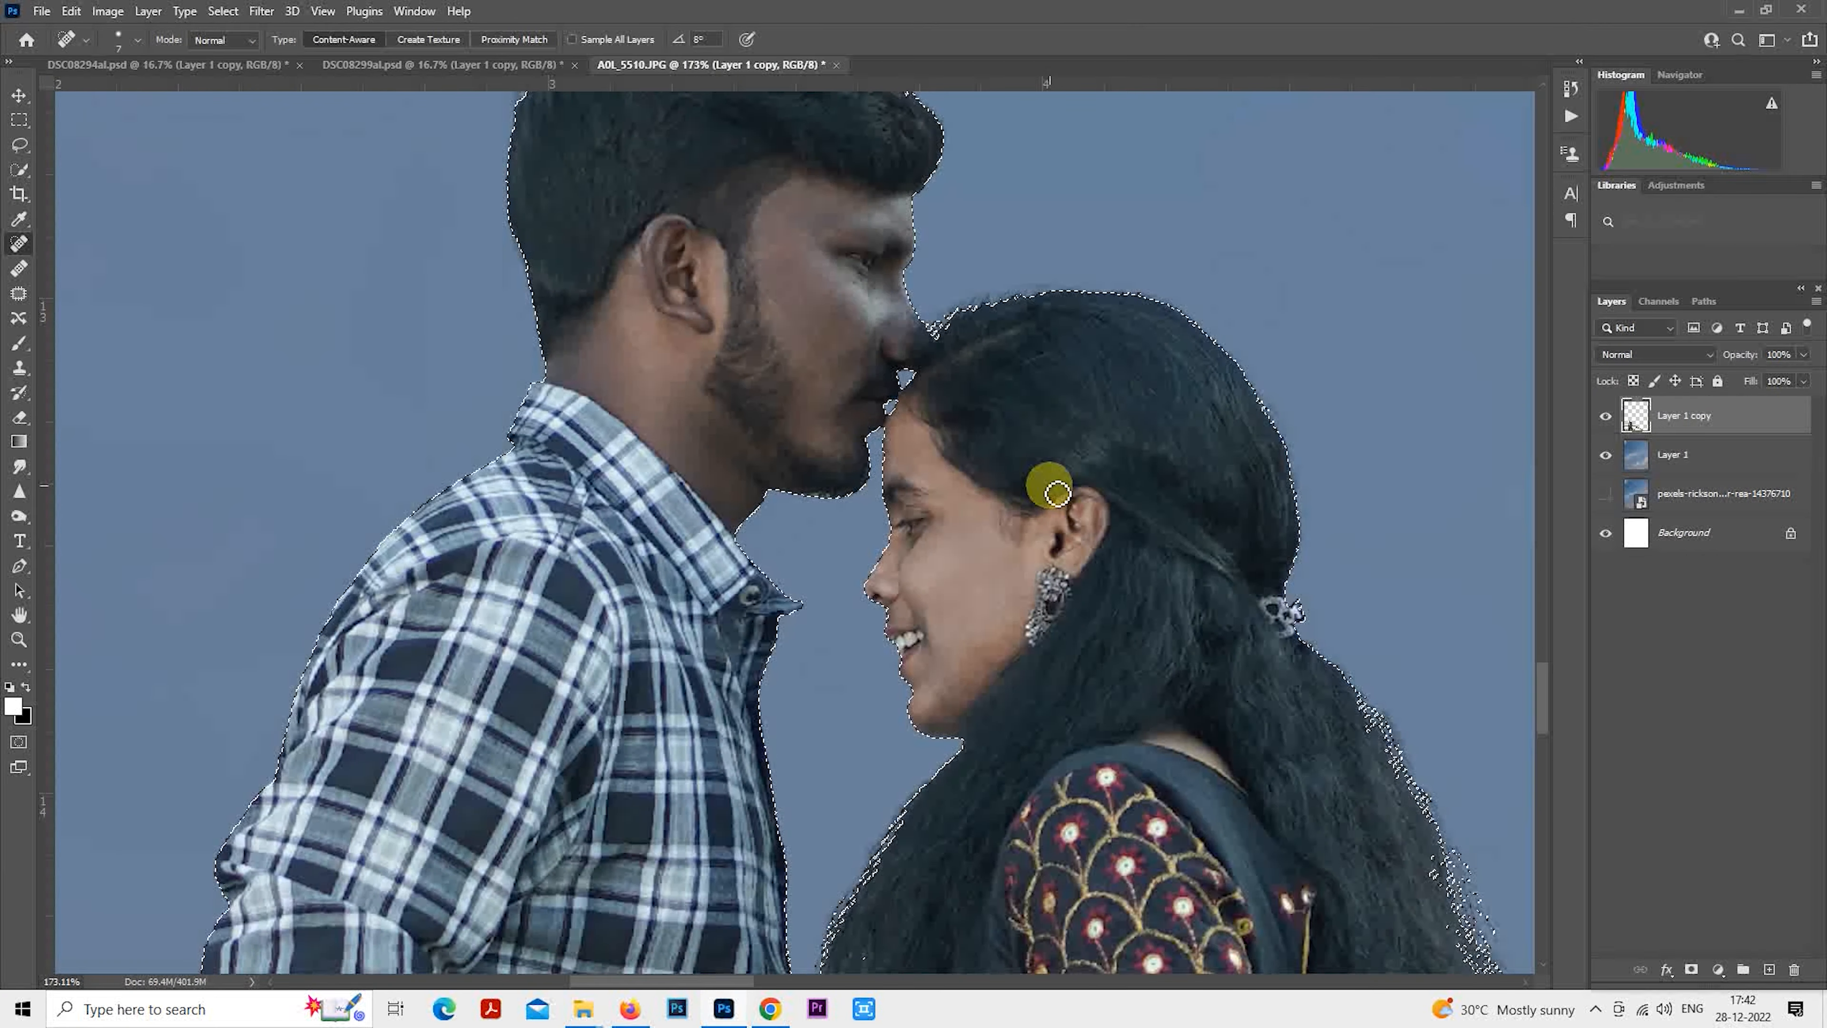
# Copy the cut-out standing couple from DSC08299al.psd into A0L_5510.JPG, directly above the Layer 1 sky.
pyautogui.scroll(-2, 1049, 484)
pyautogui.scroll(-8, 1058, 518)
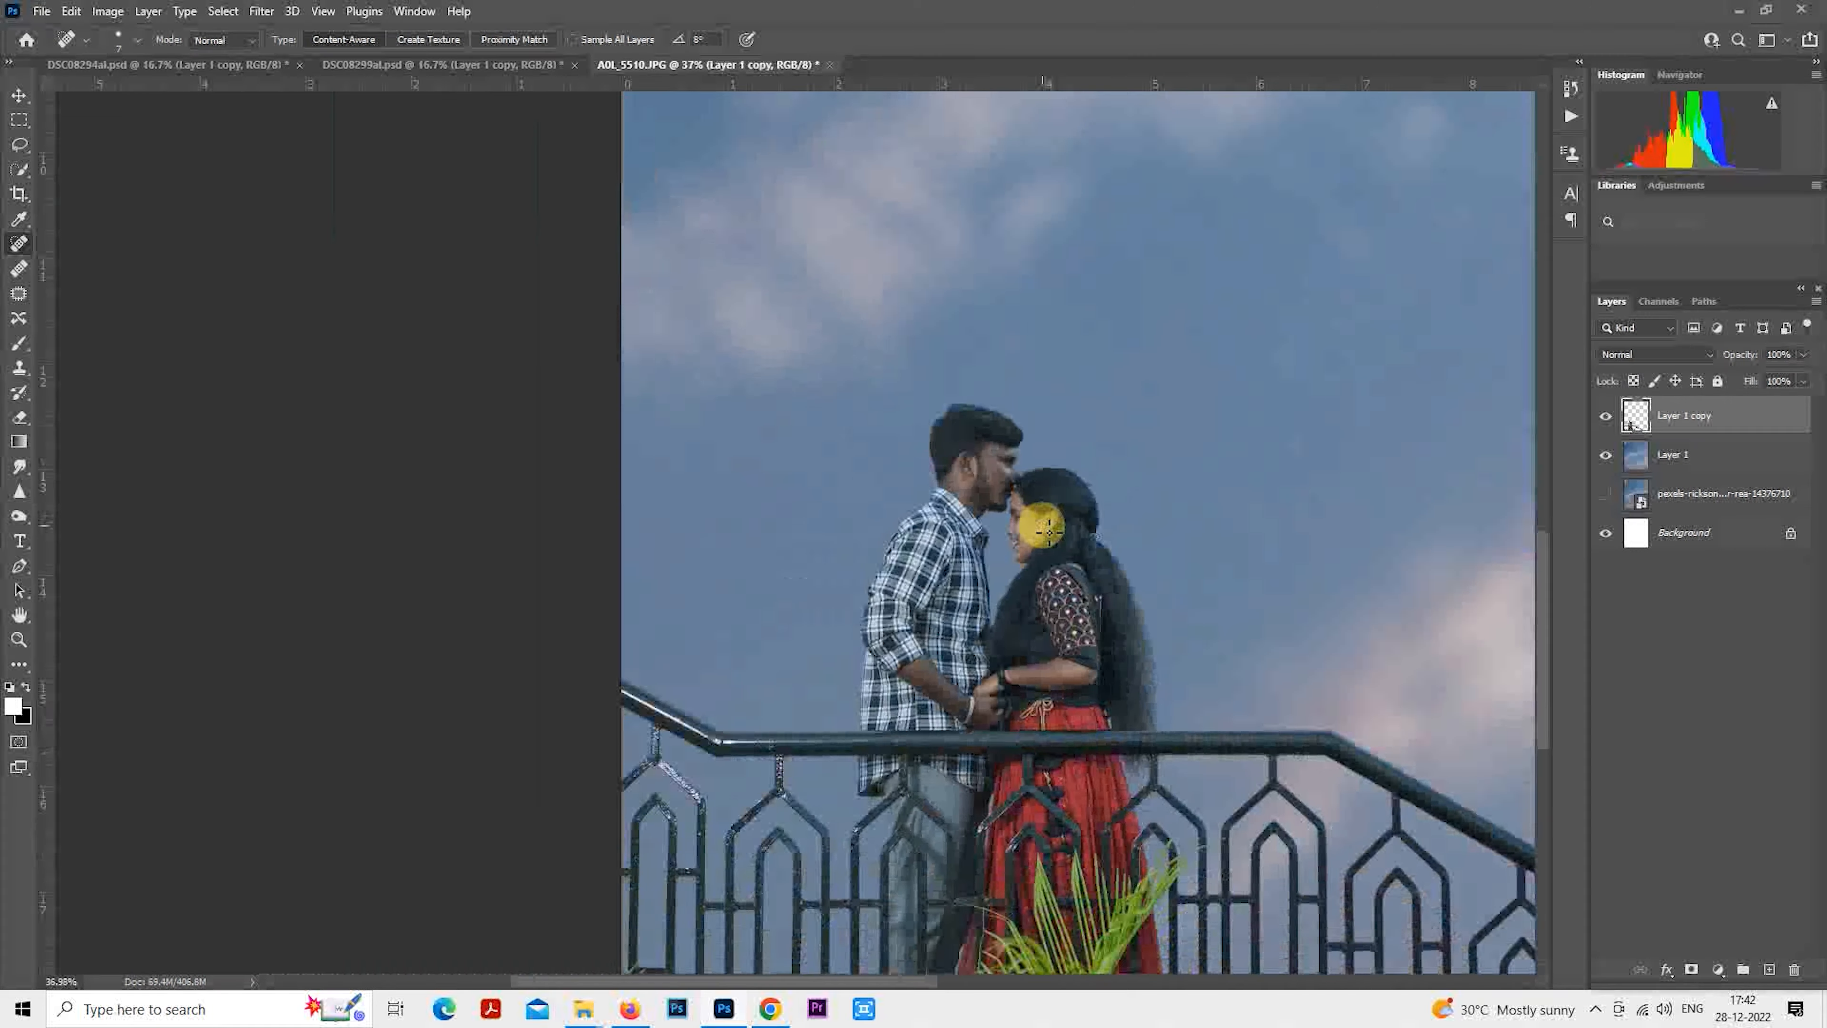
pyautogui.click(1655, 459)
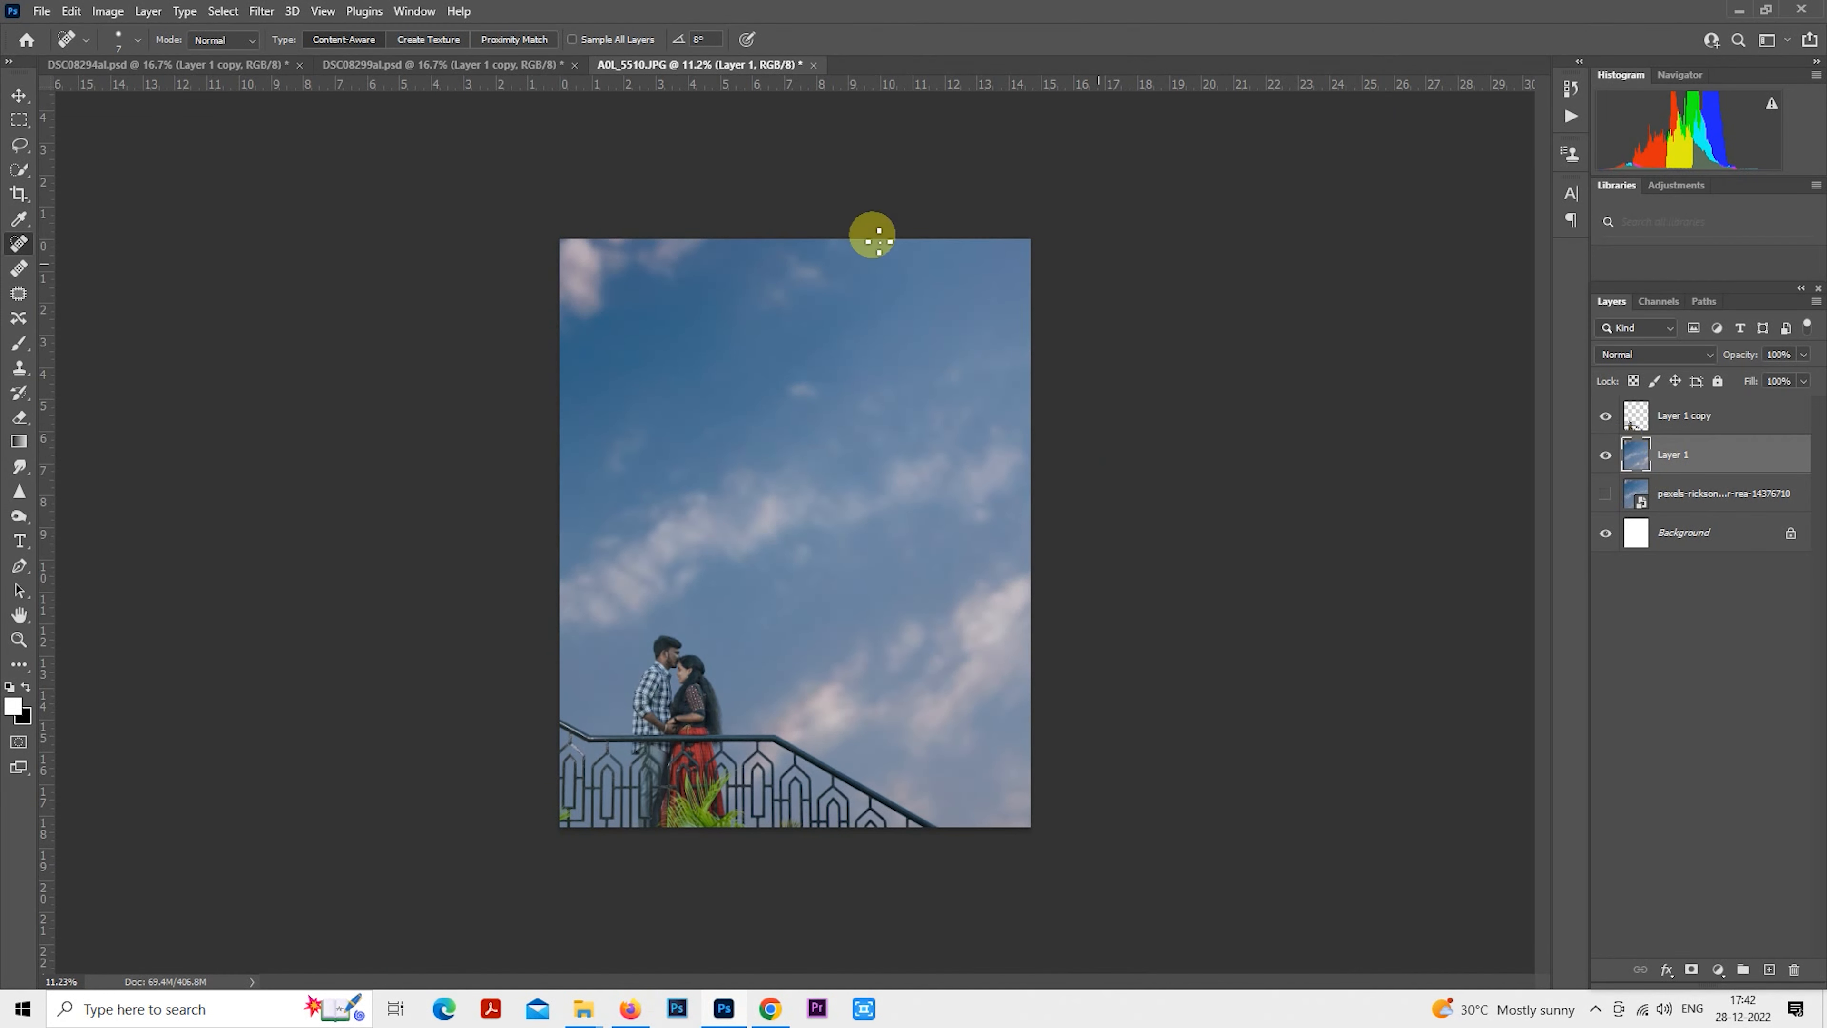
pyautogui.click(479, 64)
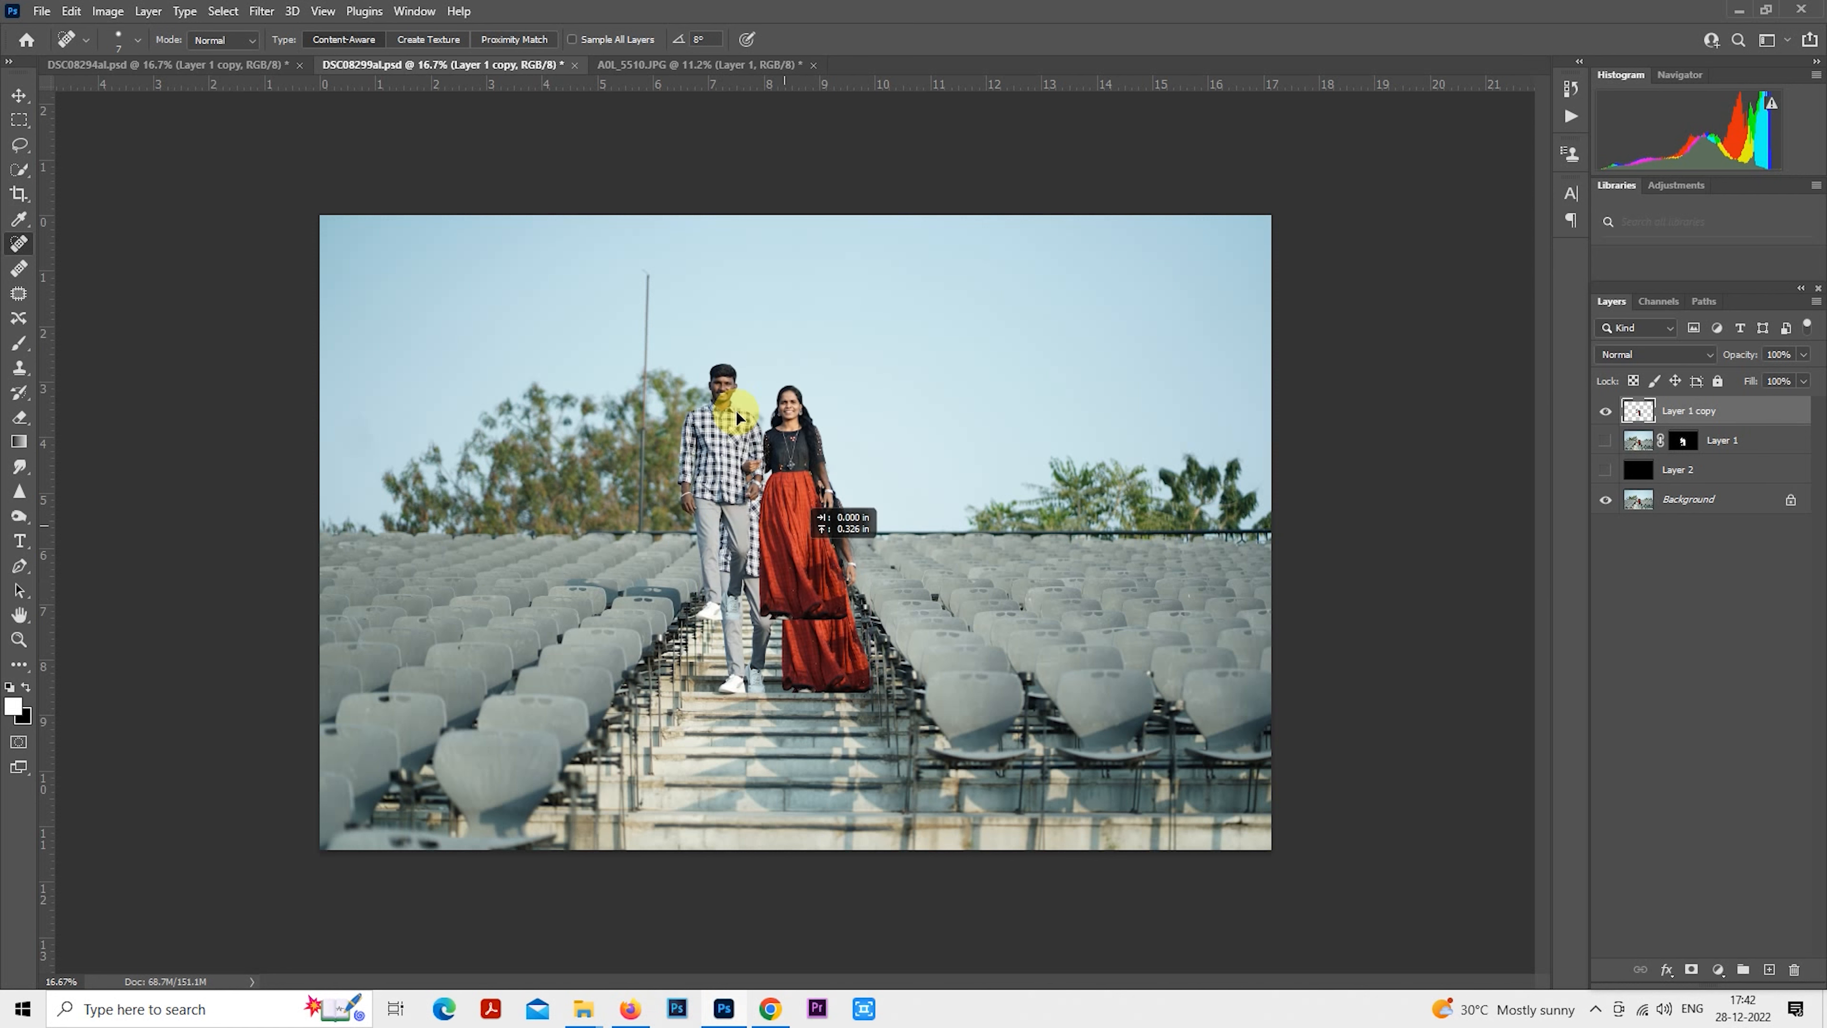
pyautogui.hotkey('ctrl', ';')
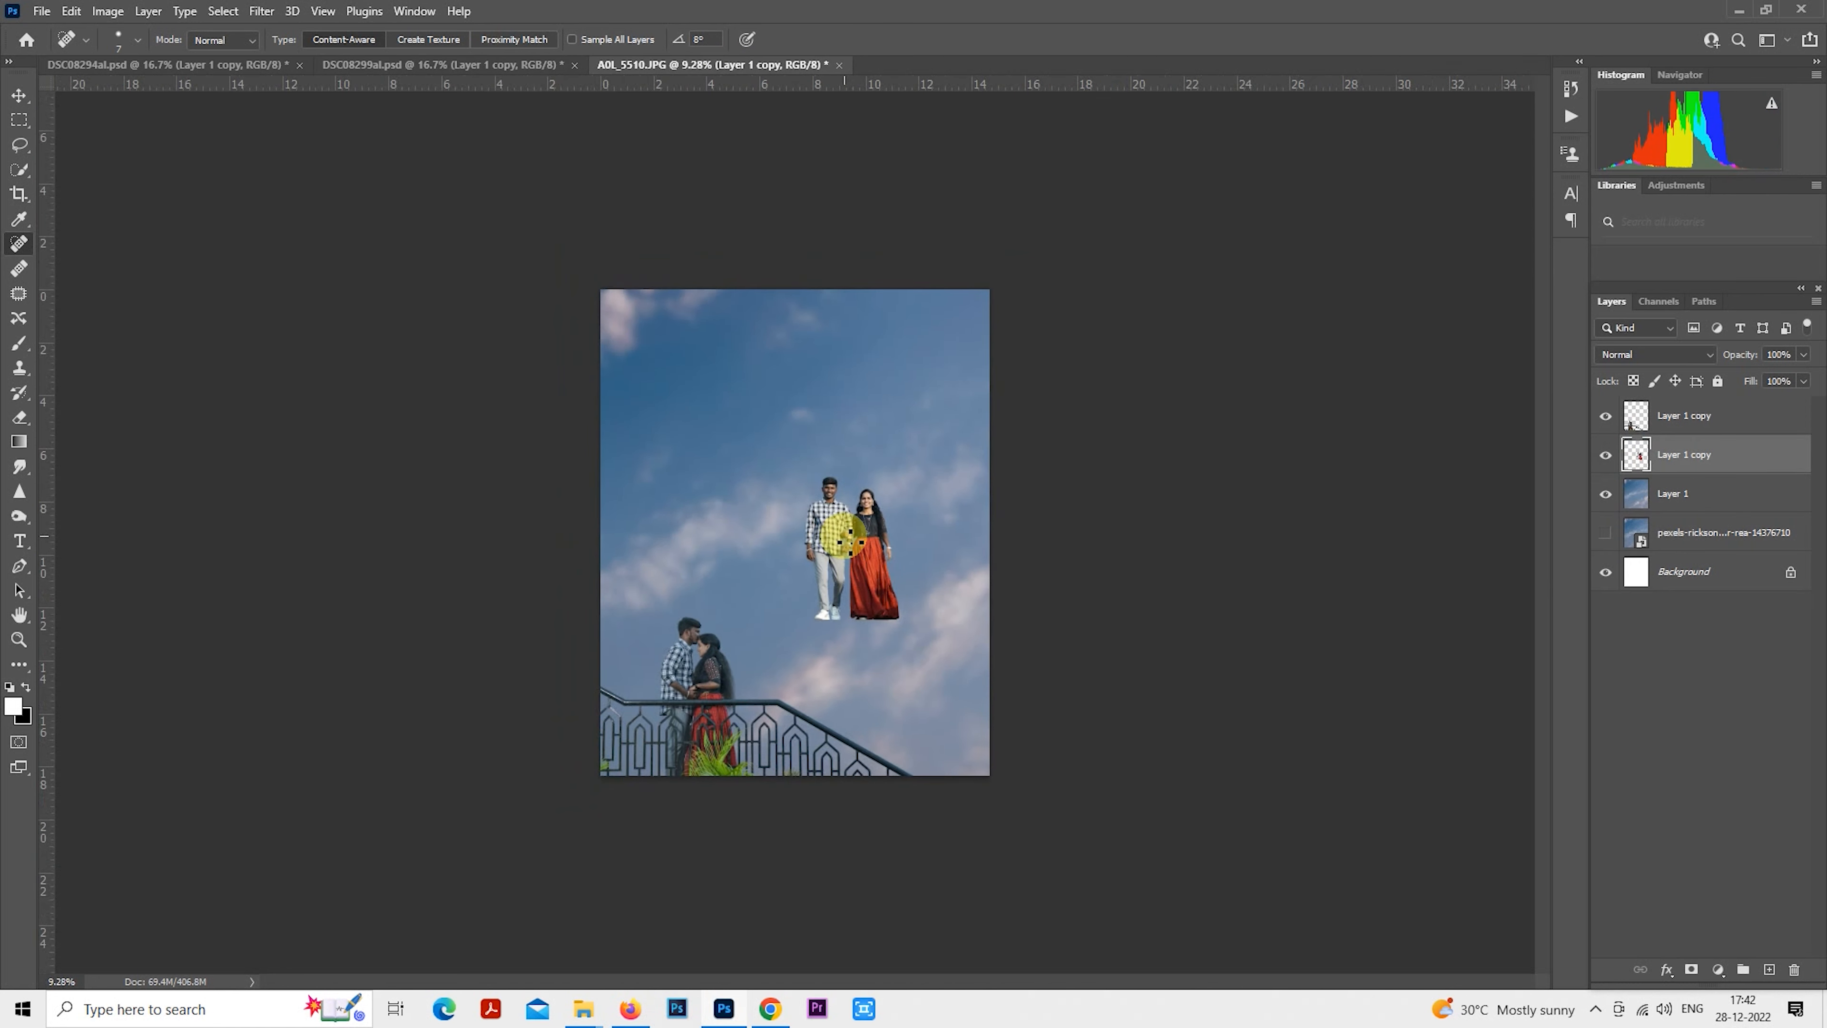
# Scale the standing couple's layer to about 283% with Free Transform and centre it behind the staircase railing.
pyautogui.rightClick(792, 492)
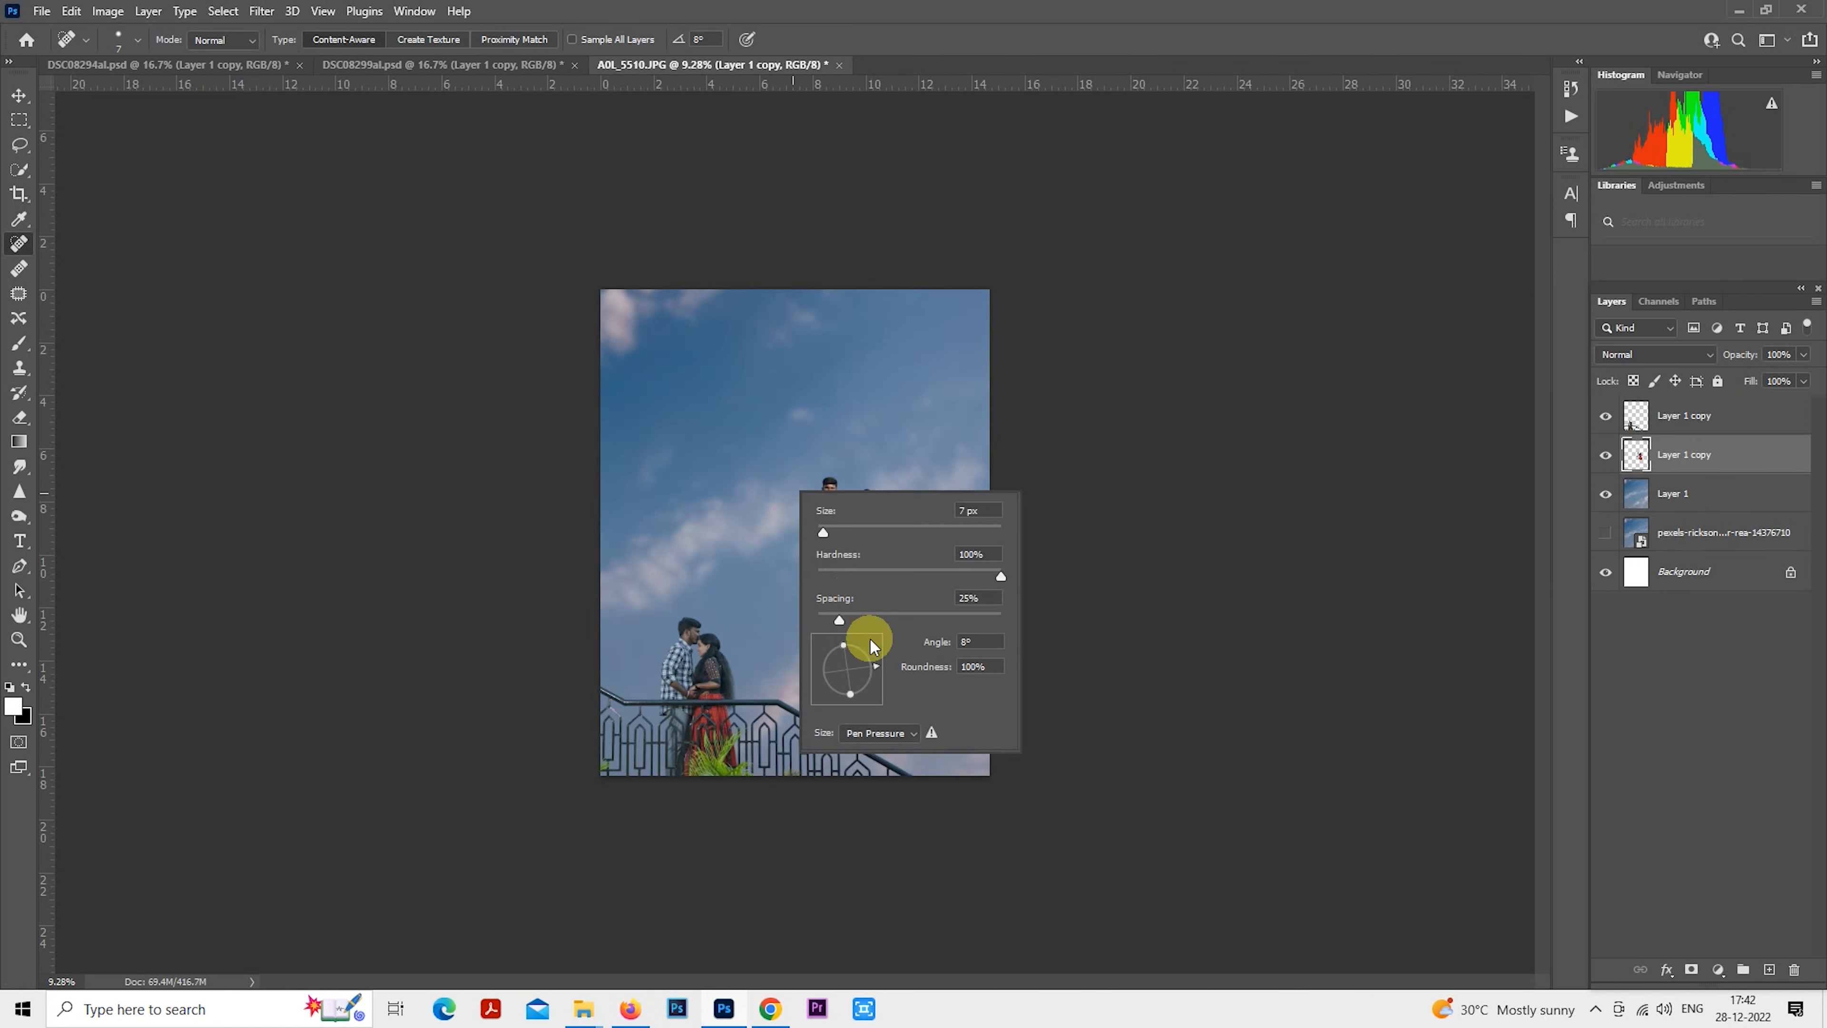
pyautogui.click(22, 128)
pyautogui.rightClick(817, 439)
pyautogui.click(1028, 612)
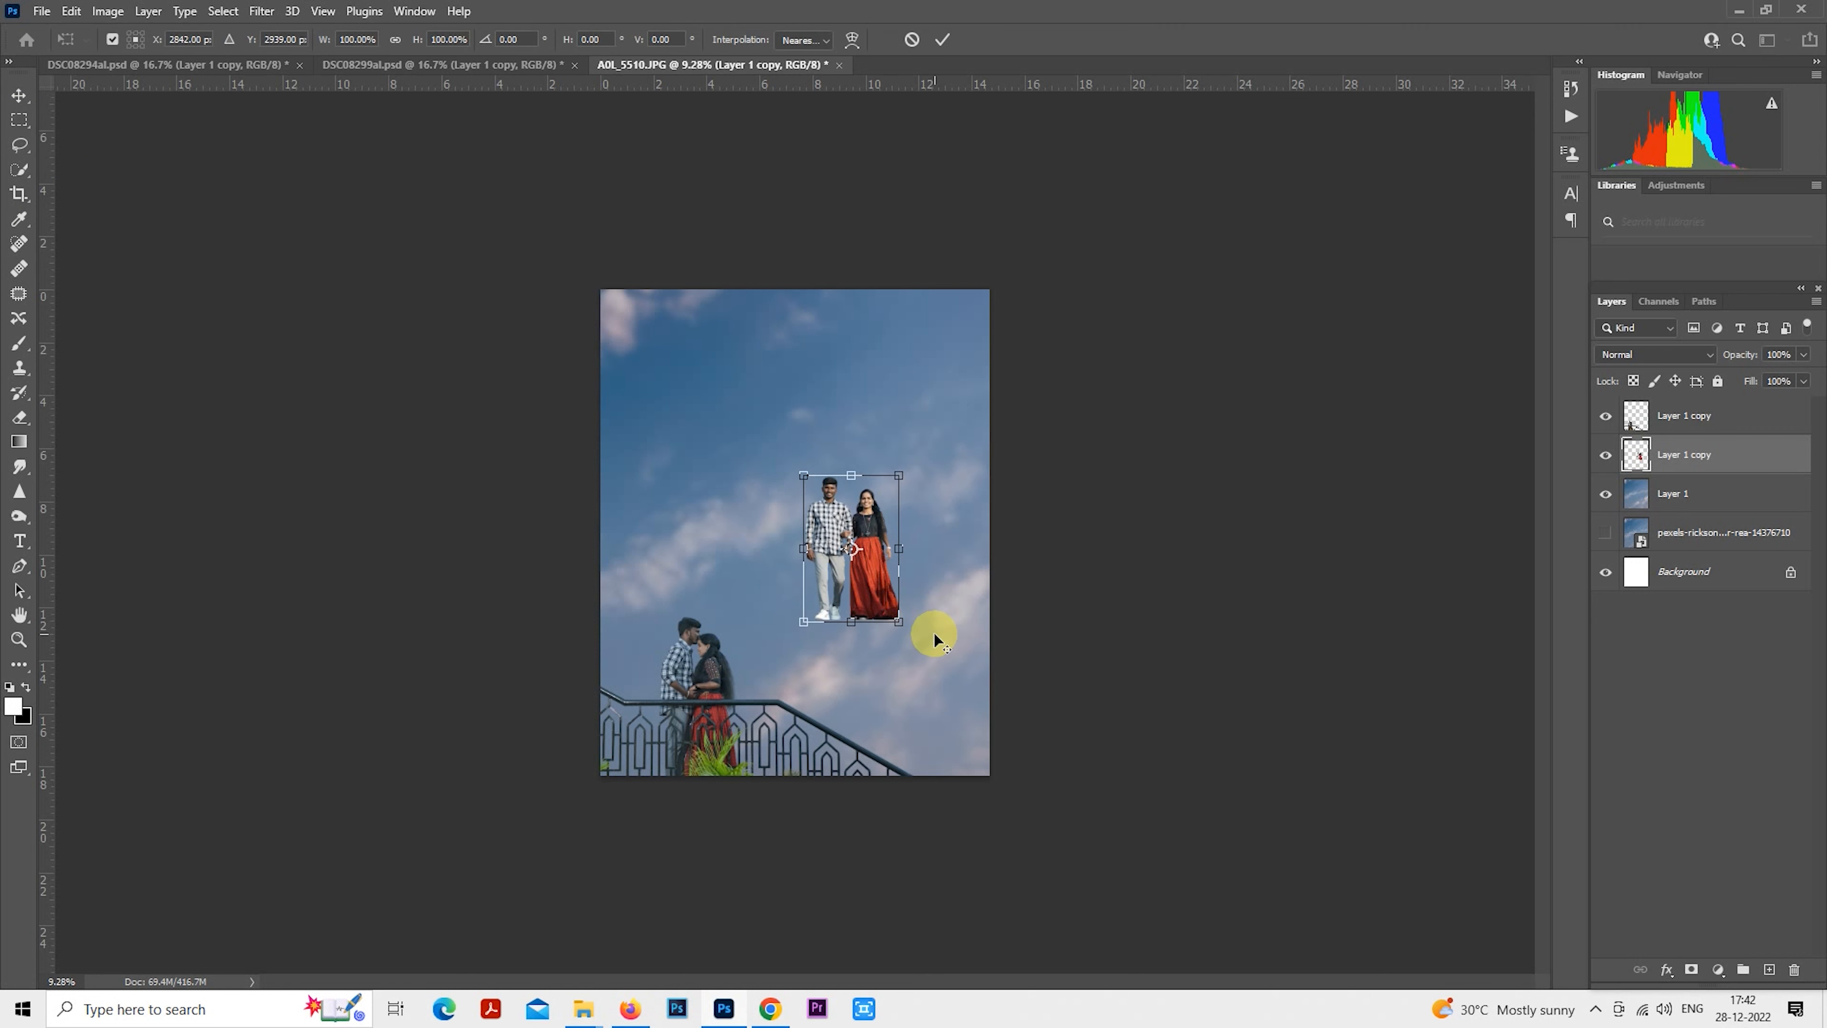
pyautogui.moveTo(908, 622); pyautogui.dragTo(993, 739)
pyautogui.moveTo(903, 630); pyautogui.dragTo(867, 637)
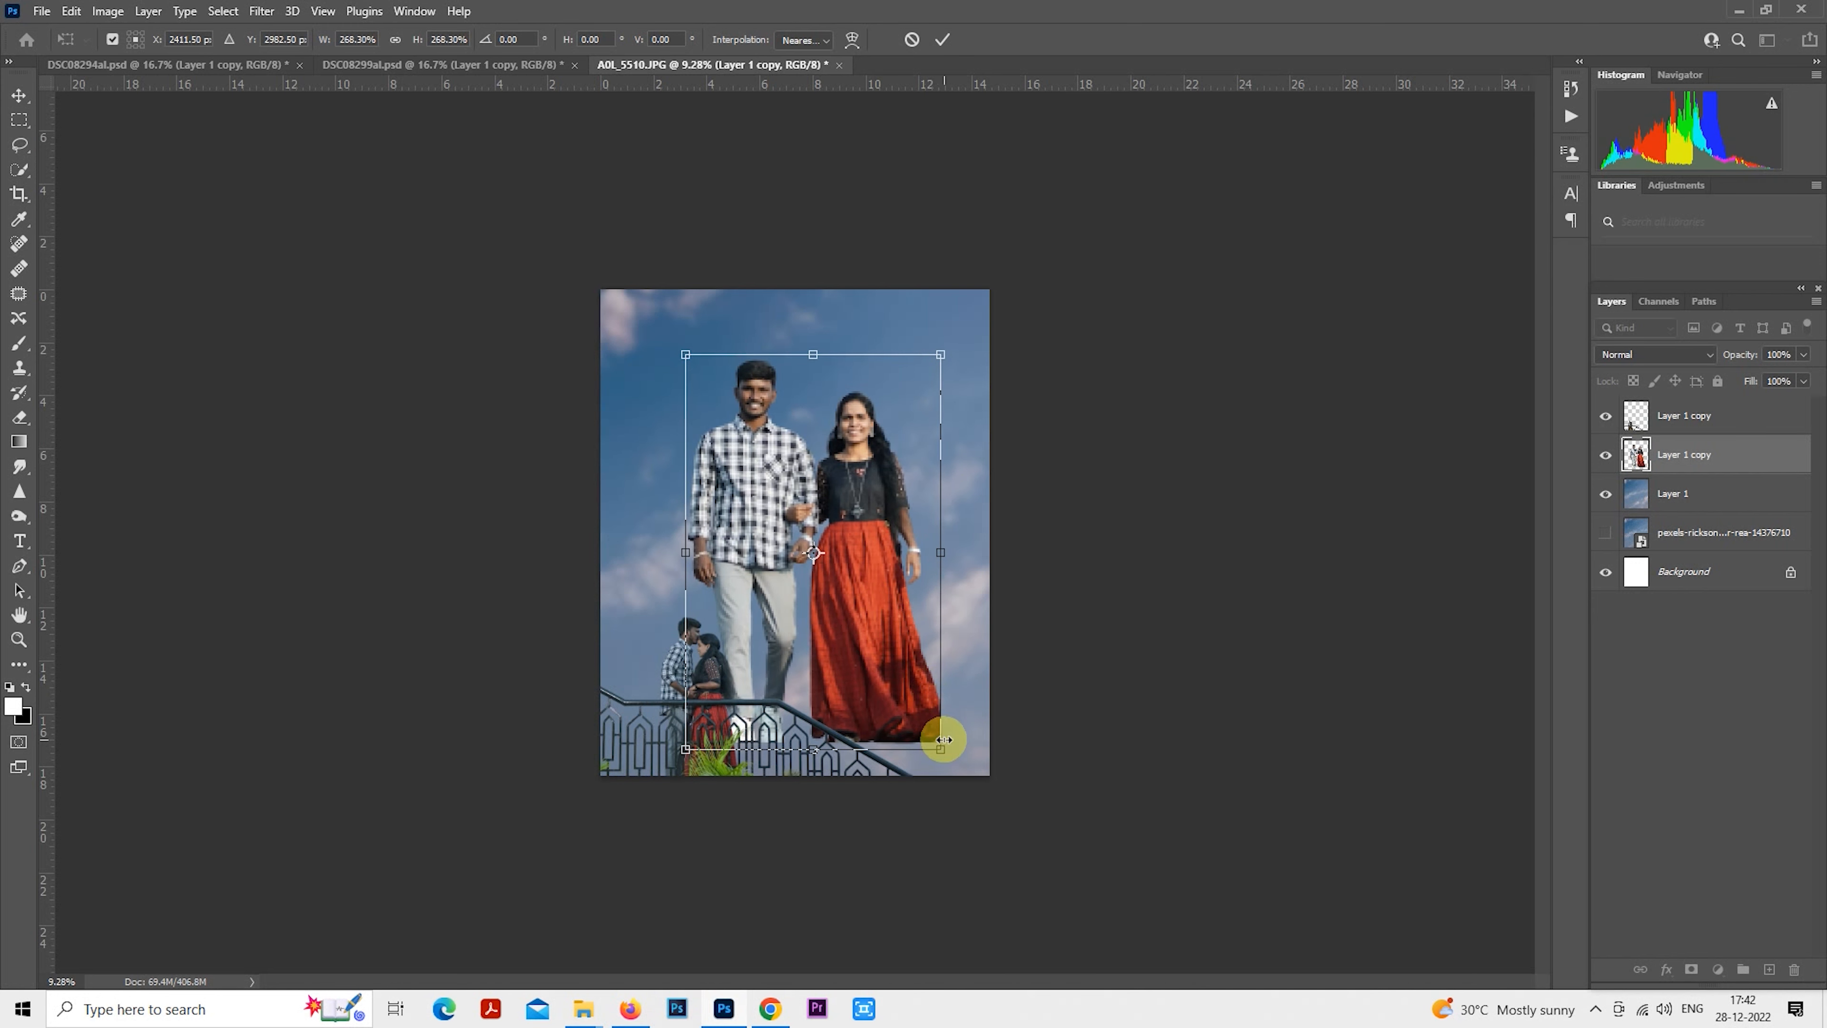
pyautogui.moveTo(943, 749); pyautogui.dragTo(950, 751)
pyautogui.moveTo(922, 670); pyautogui.dragTo(920, 668)
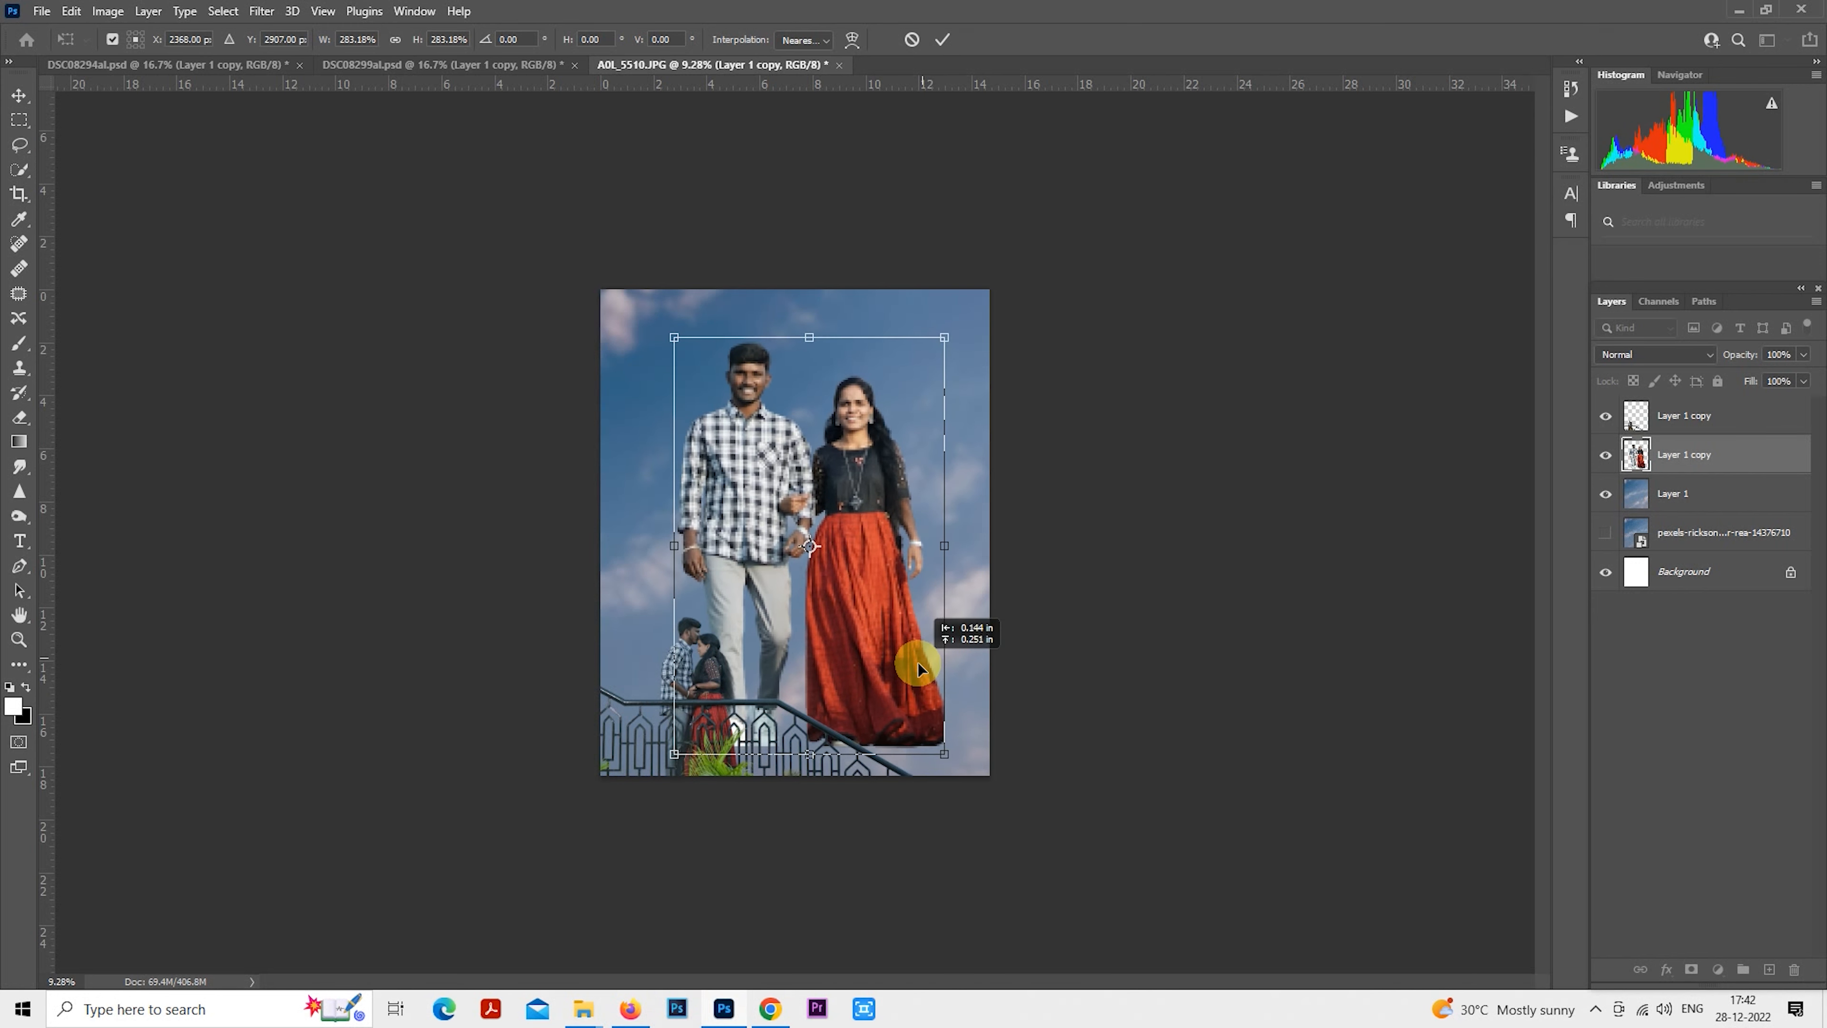
pyautogui.press('Return')
# Enlarge the standing couple by about another 153% and move them down so the canvas crops them below the knees.
pyautogui.scroll(2, 958, 649)
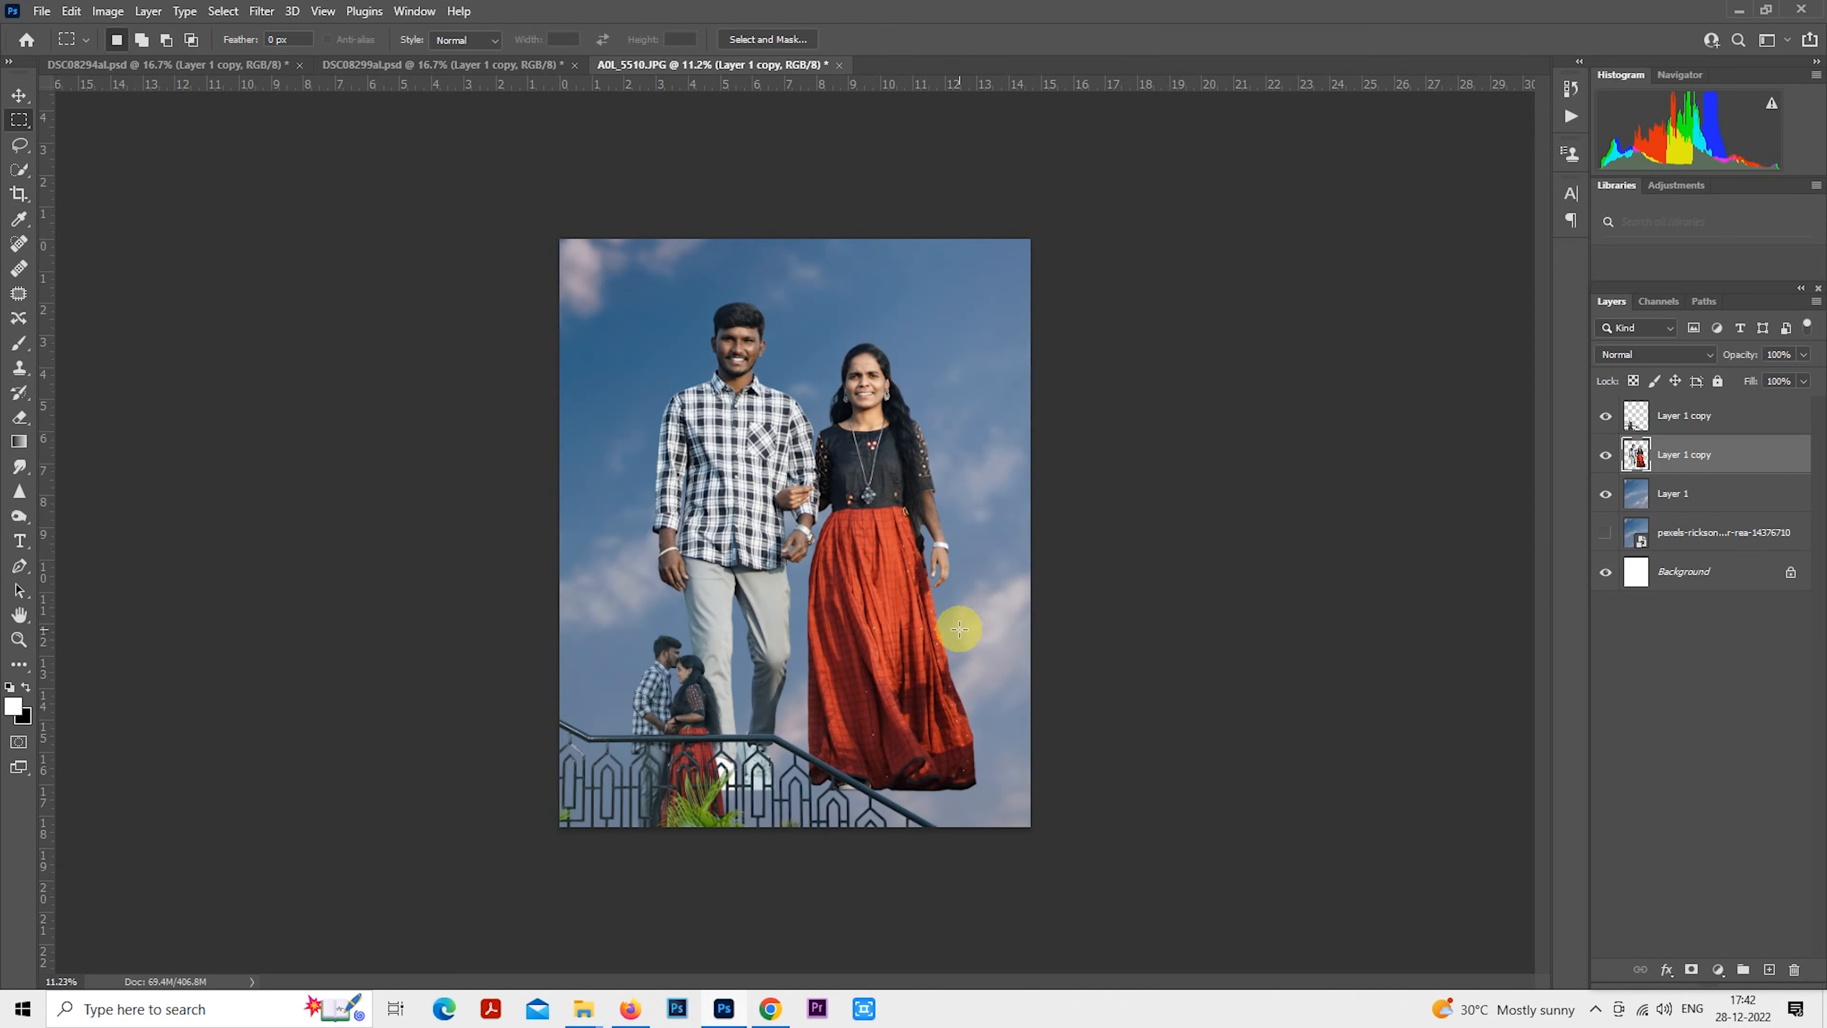
pyautogui.scroll(-5, 956, 626)
pyautogui.rightClick(856, 558)
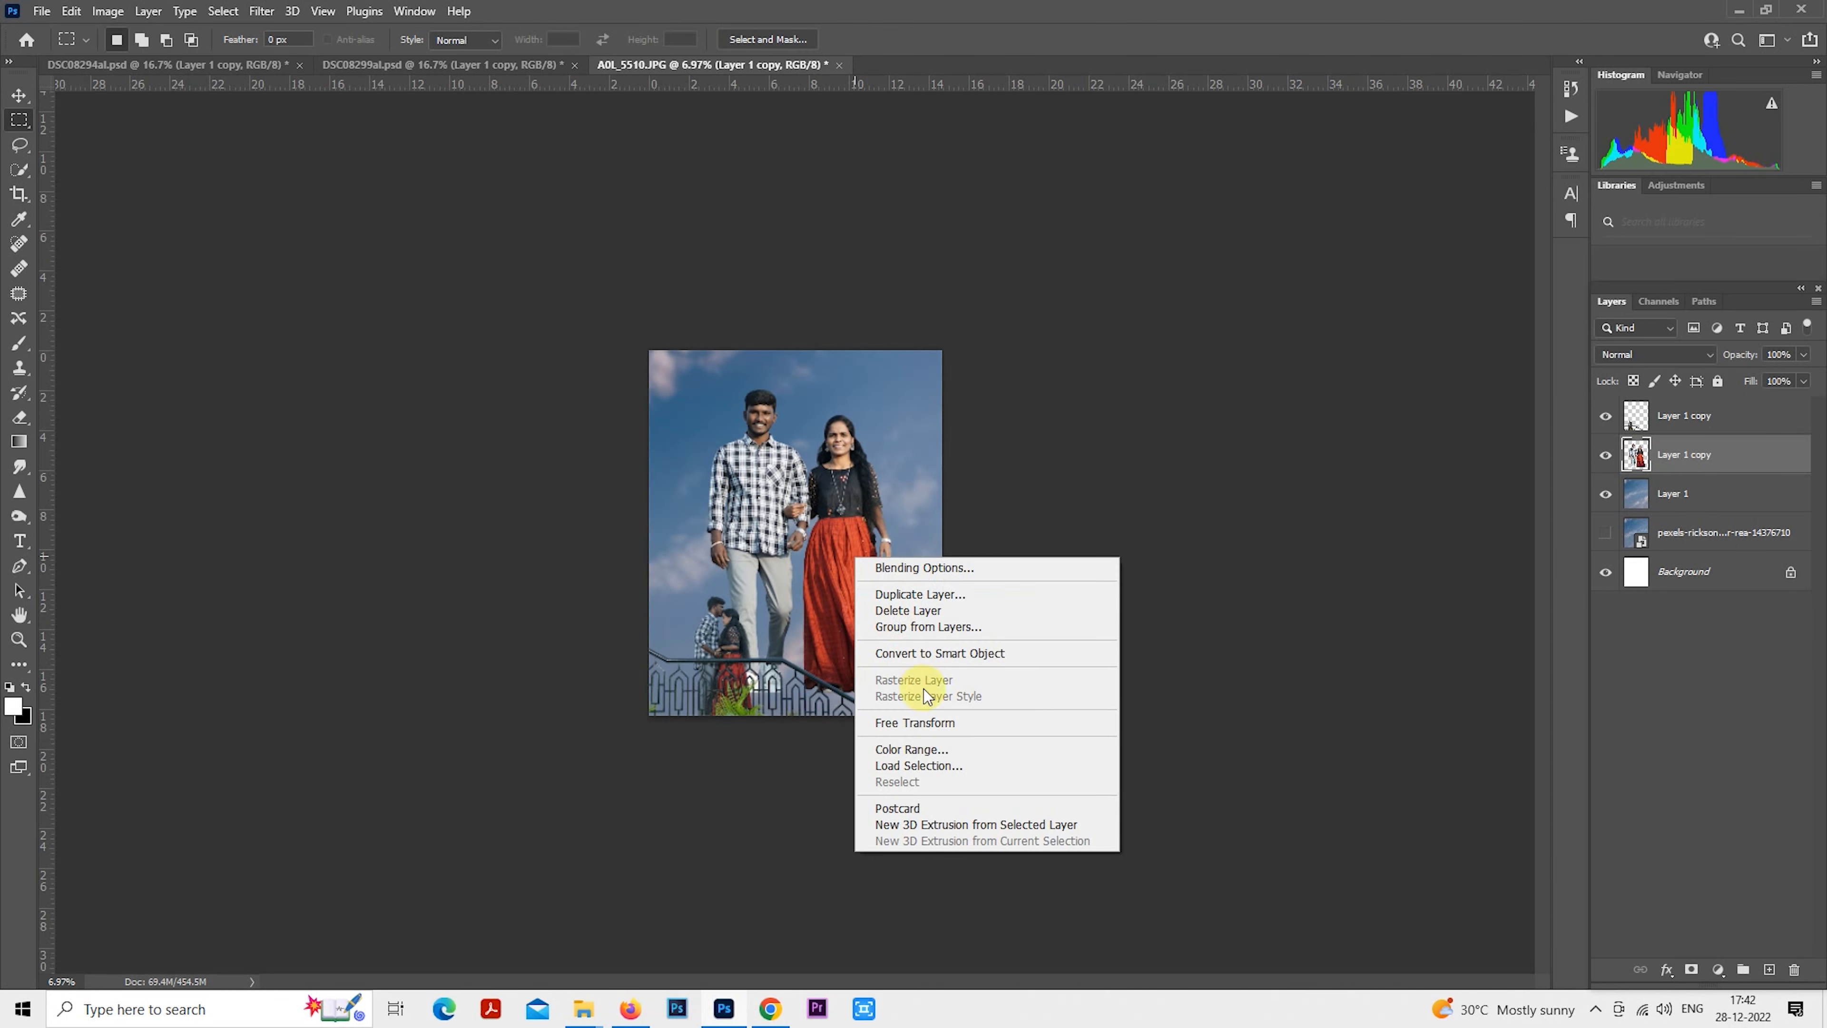
pyautogui.click(935, 734)
pyautogui.moveTo(909, 702); pyautogui.dragTo(967, 792)
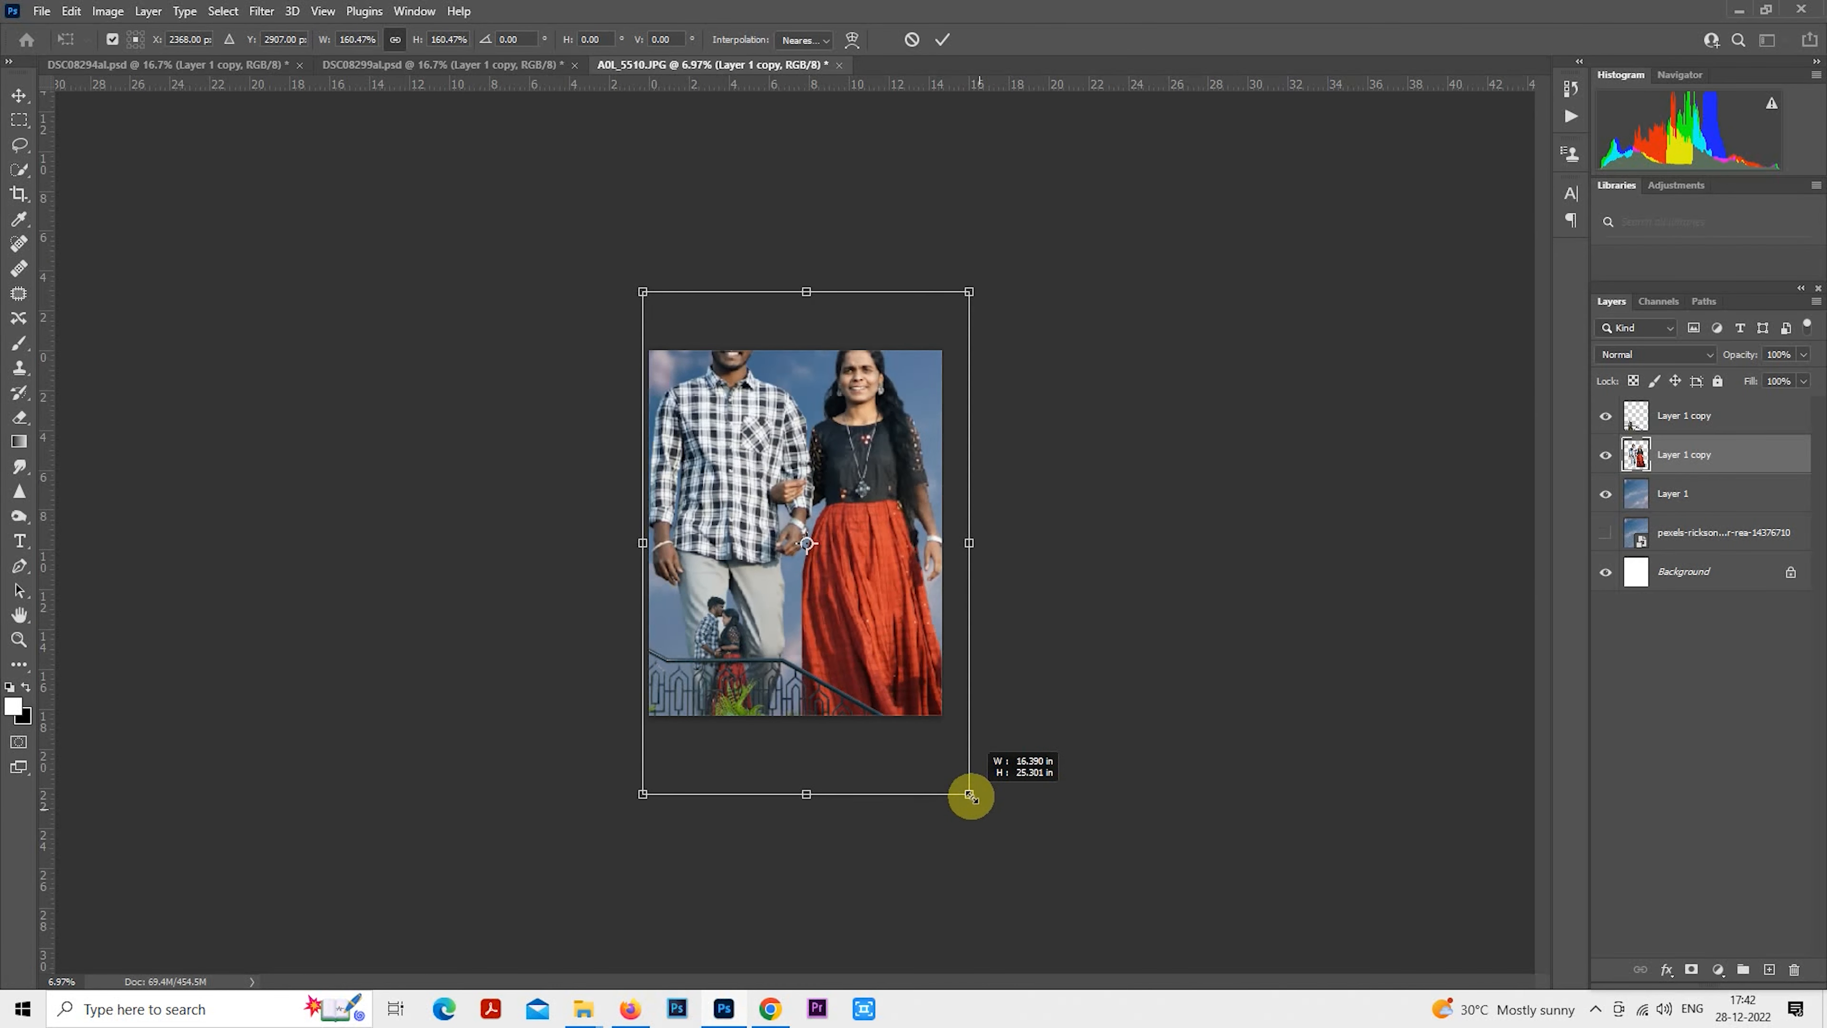
pyautogui.moveTo(899, 572); pyautogui.dragTo(899, 660)
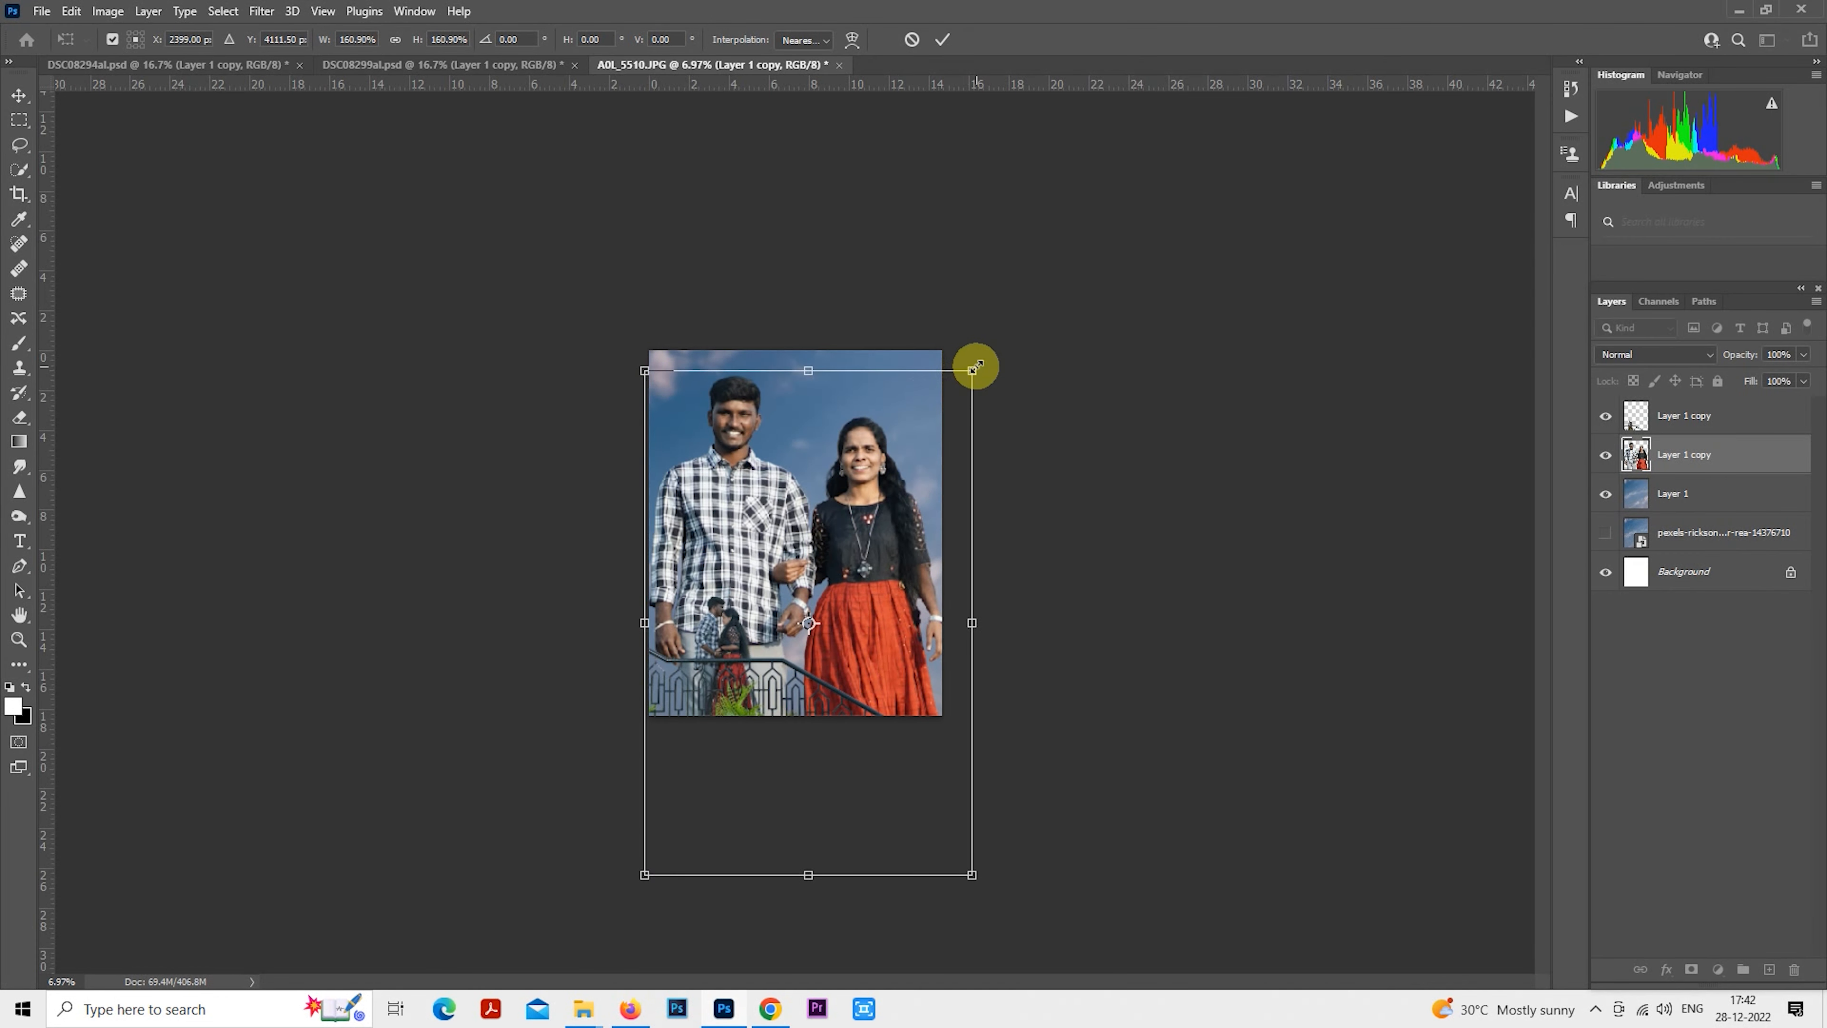
pyautogui.moveTo(976, 367); pyautogui.dragTo(900, 442)
pyautogui.moveTo(951, 376)
pyautogui.mouseDown()
pyautogui.moveTo(967, 367)
pyautogui.moveTo(966, 401)
pyautogui.moveTo(967, 369)
pyautogui.mouseUp()
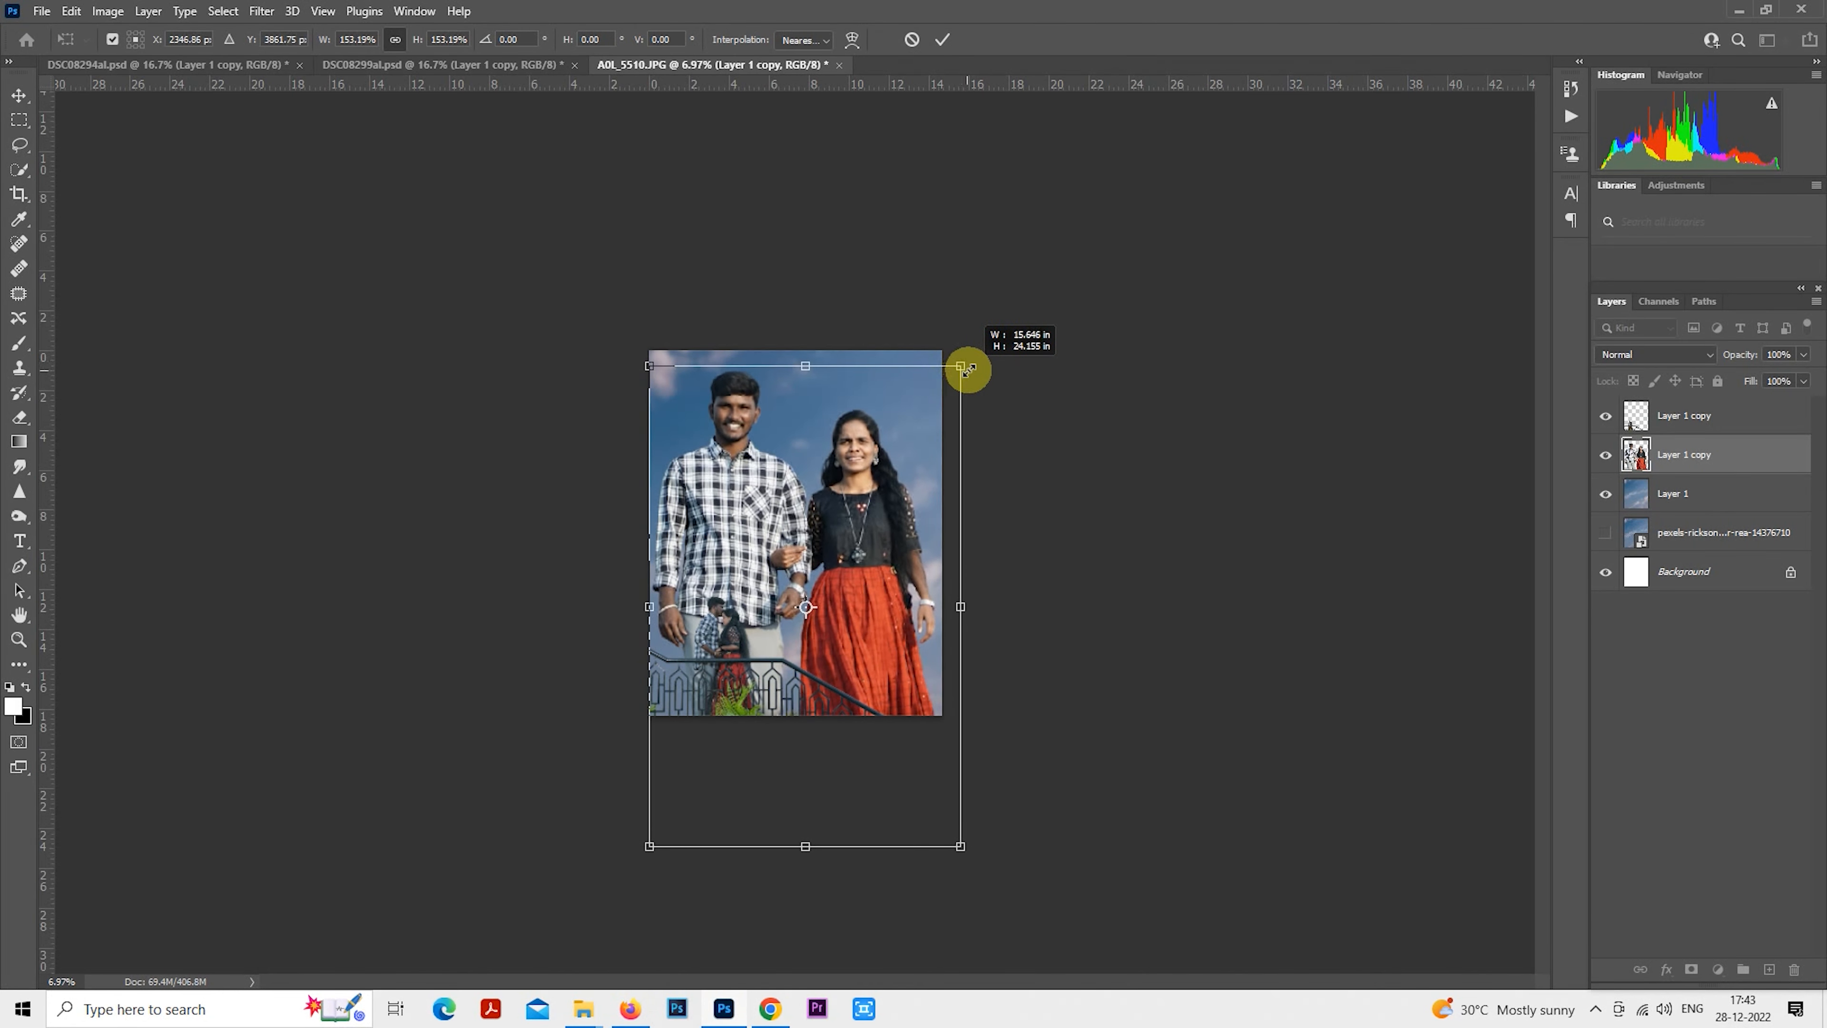
pyautogui.press('Return')
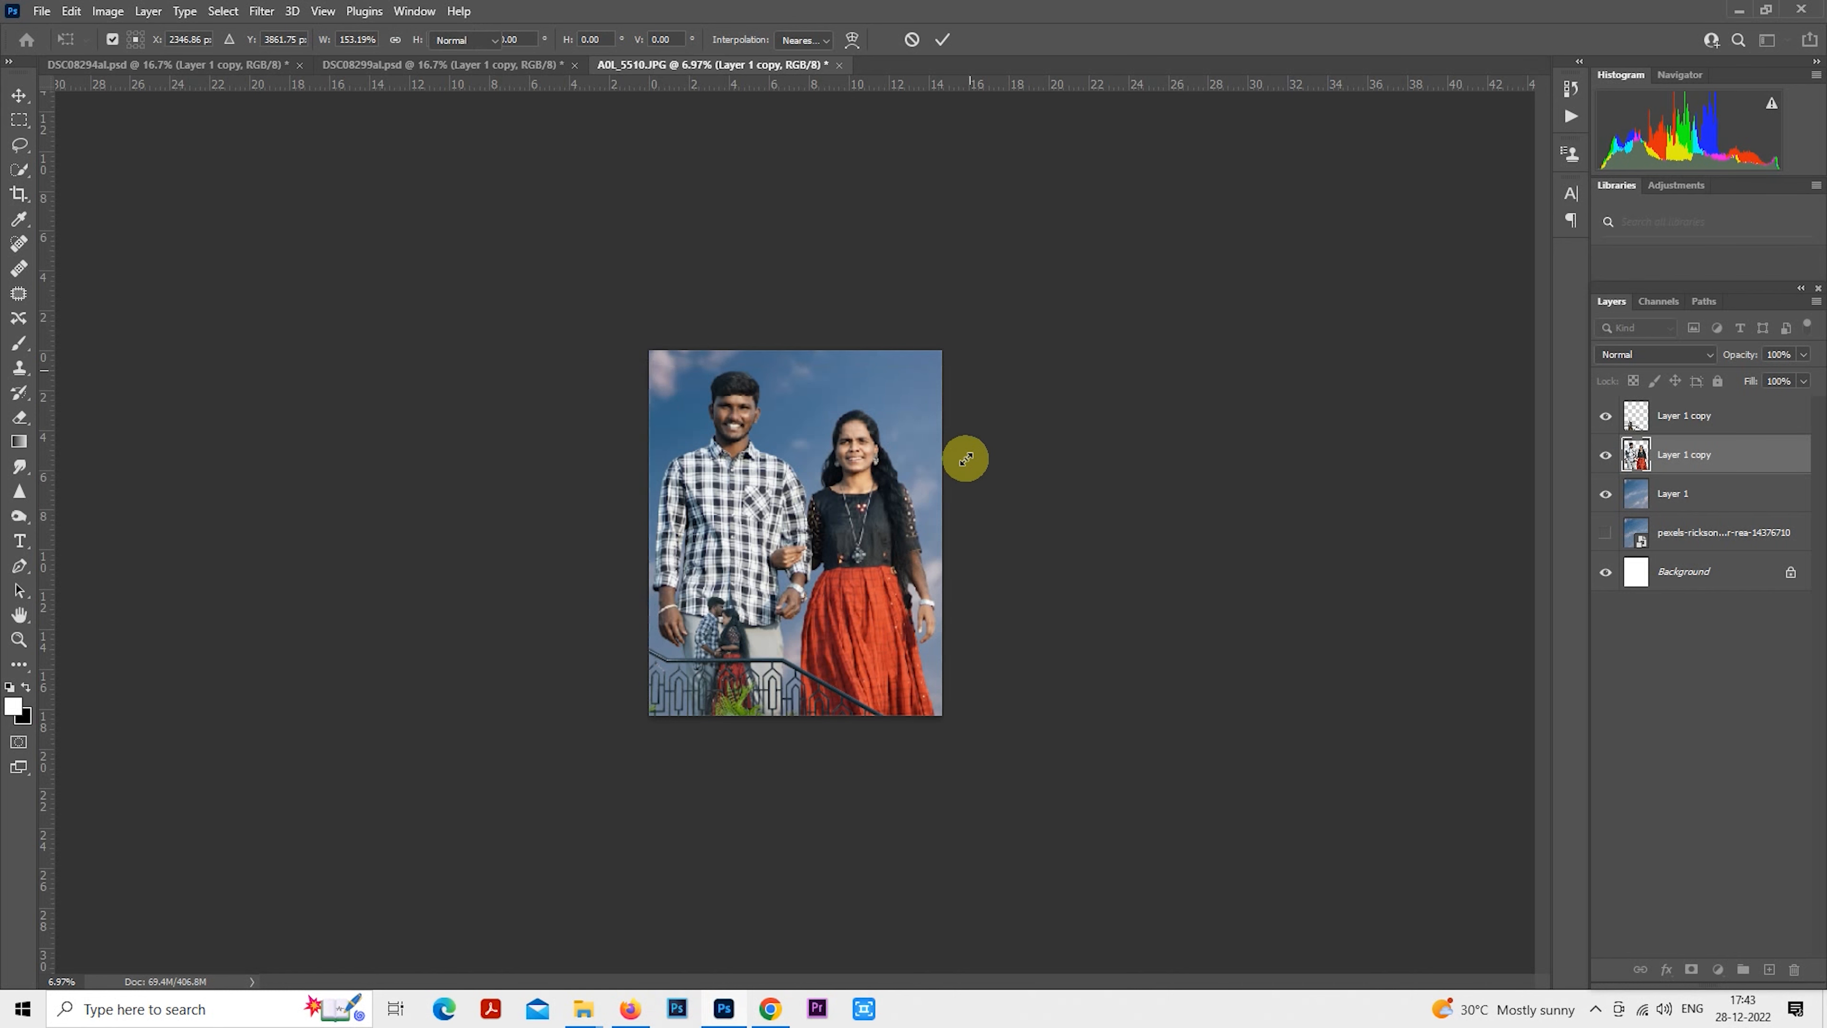
# Shrink the standing couple slightly from the upper-left corner to leave more room above the man's head.
pyautogui.scroll(5, 877, 526)
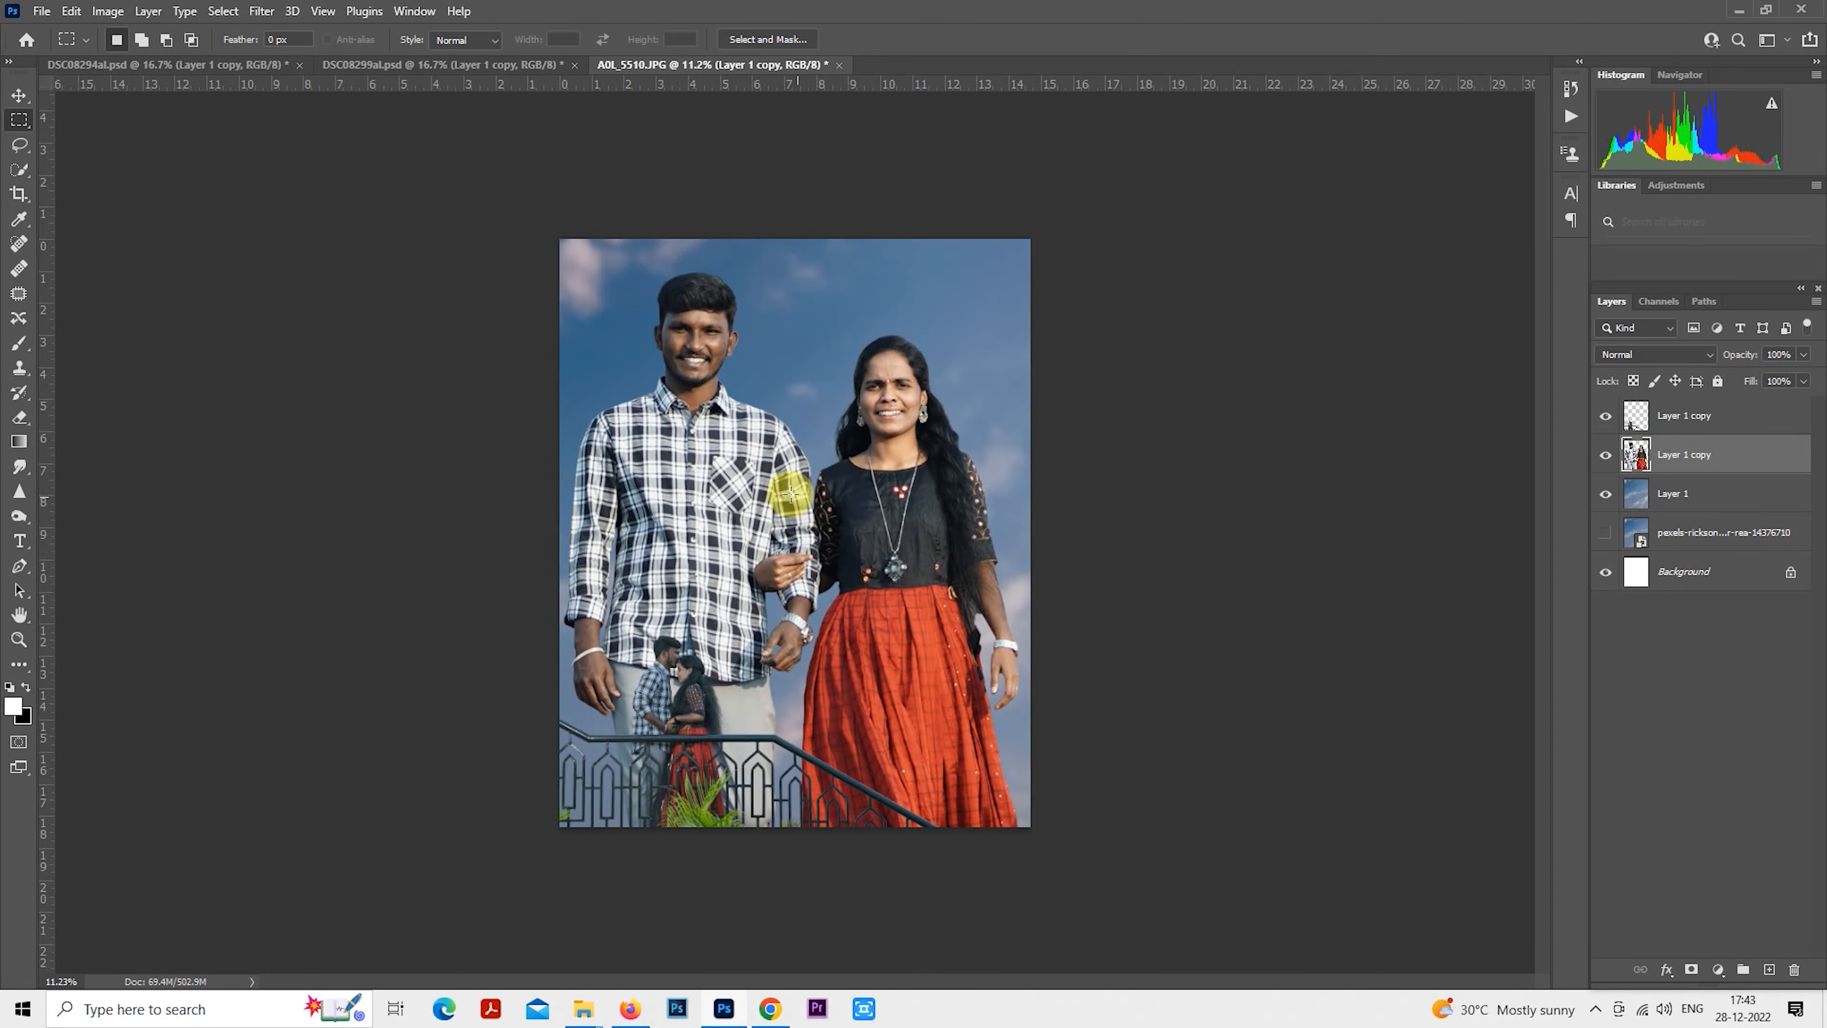
pyautogui.rightClick(791, 494)
pyautogui.click(856, 649)
pyautogui.moveTo(568, 251); pyautogui.dragTo(571, 275)
pyautogui.press('Return')
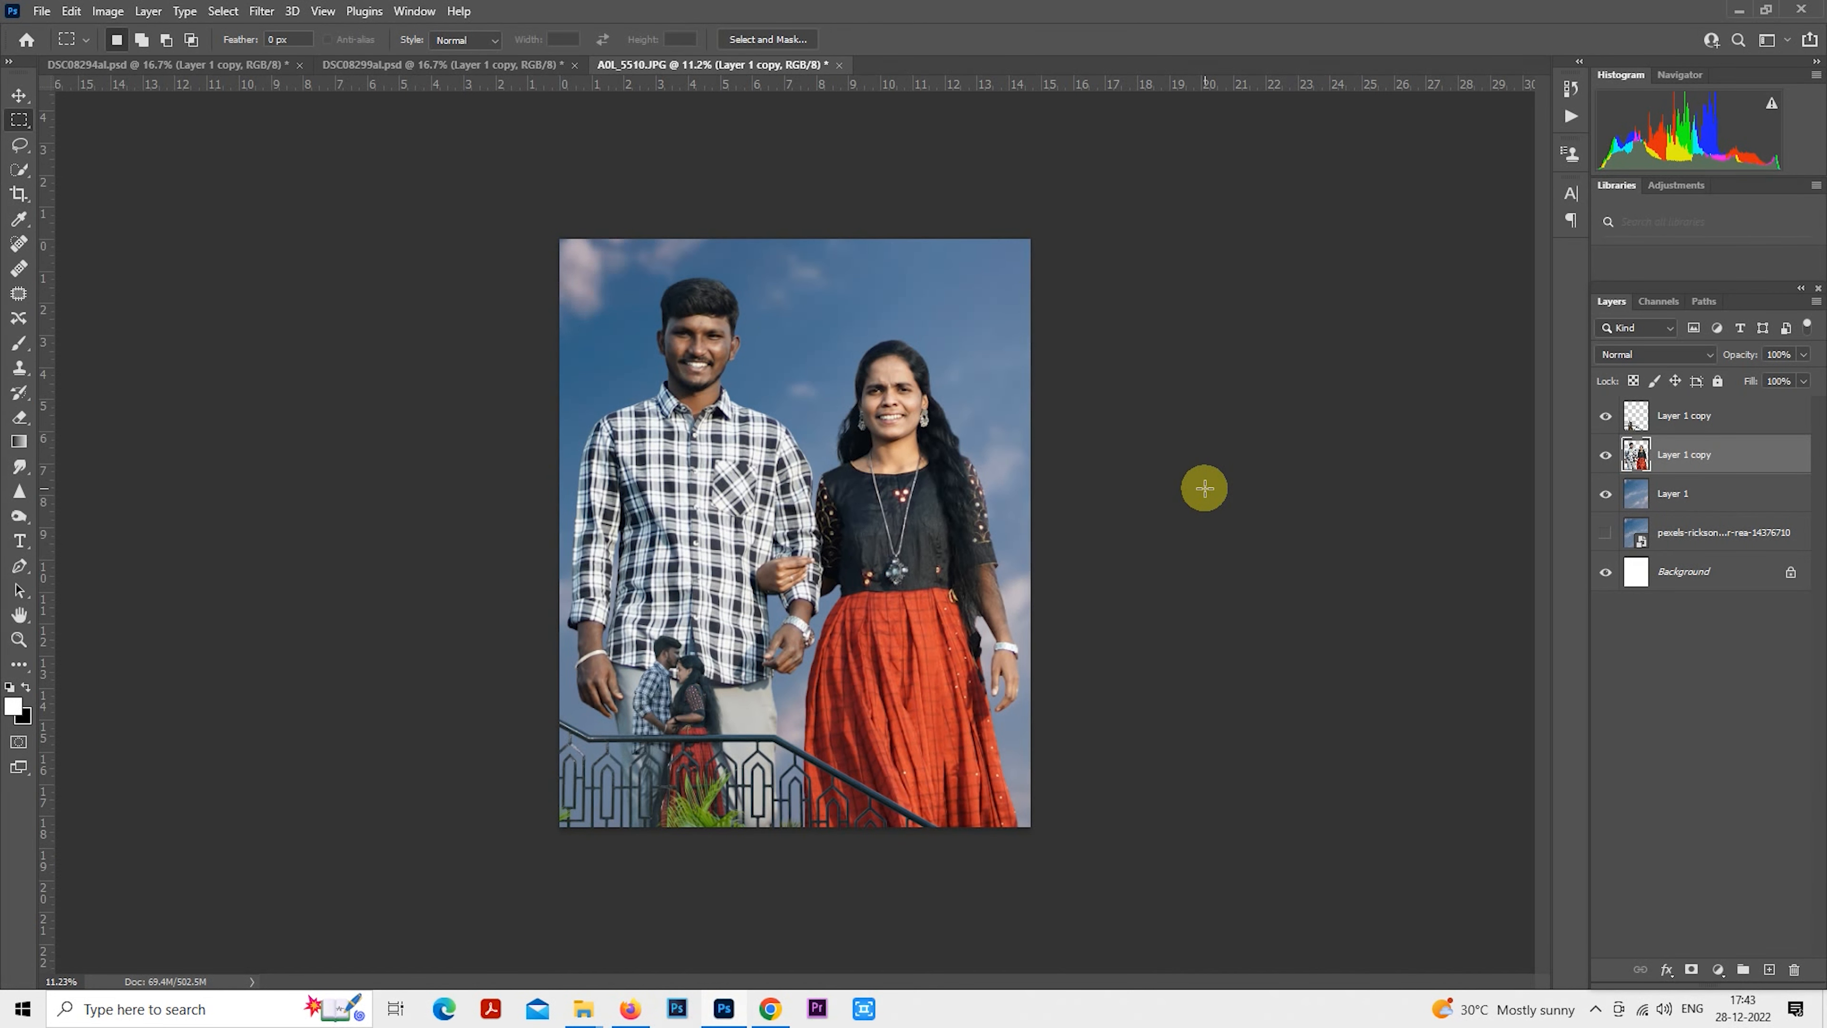
# Try the standing couple's layer at 50% opacity and return it to 100%.
pyautogui.press('5')
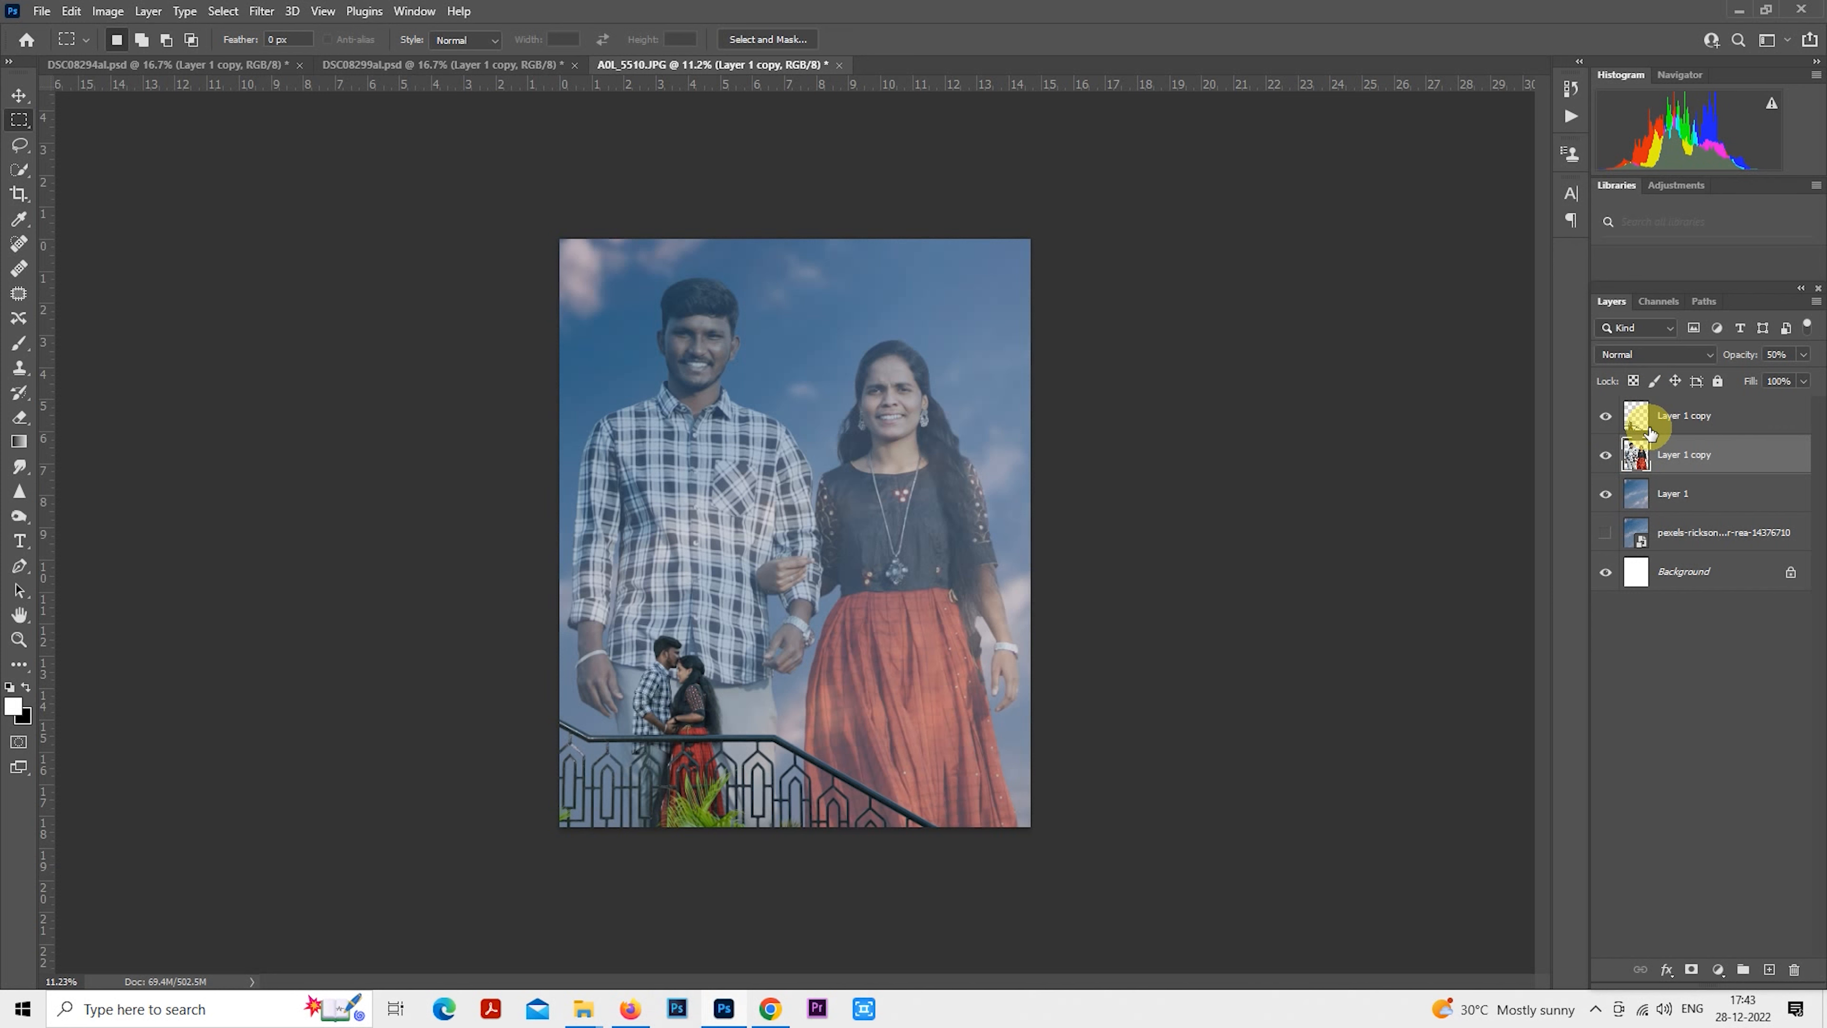
pyautogui.press('0')
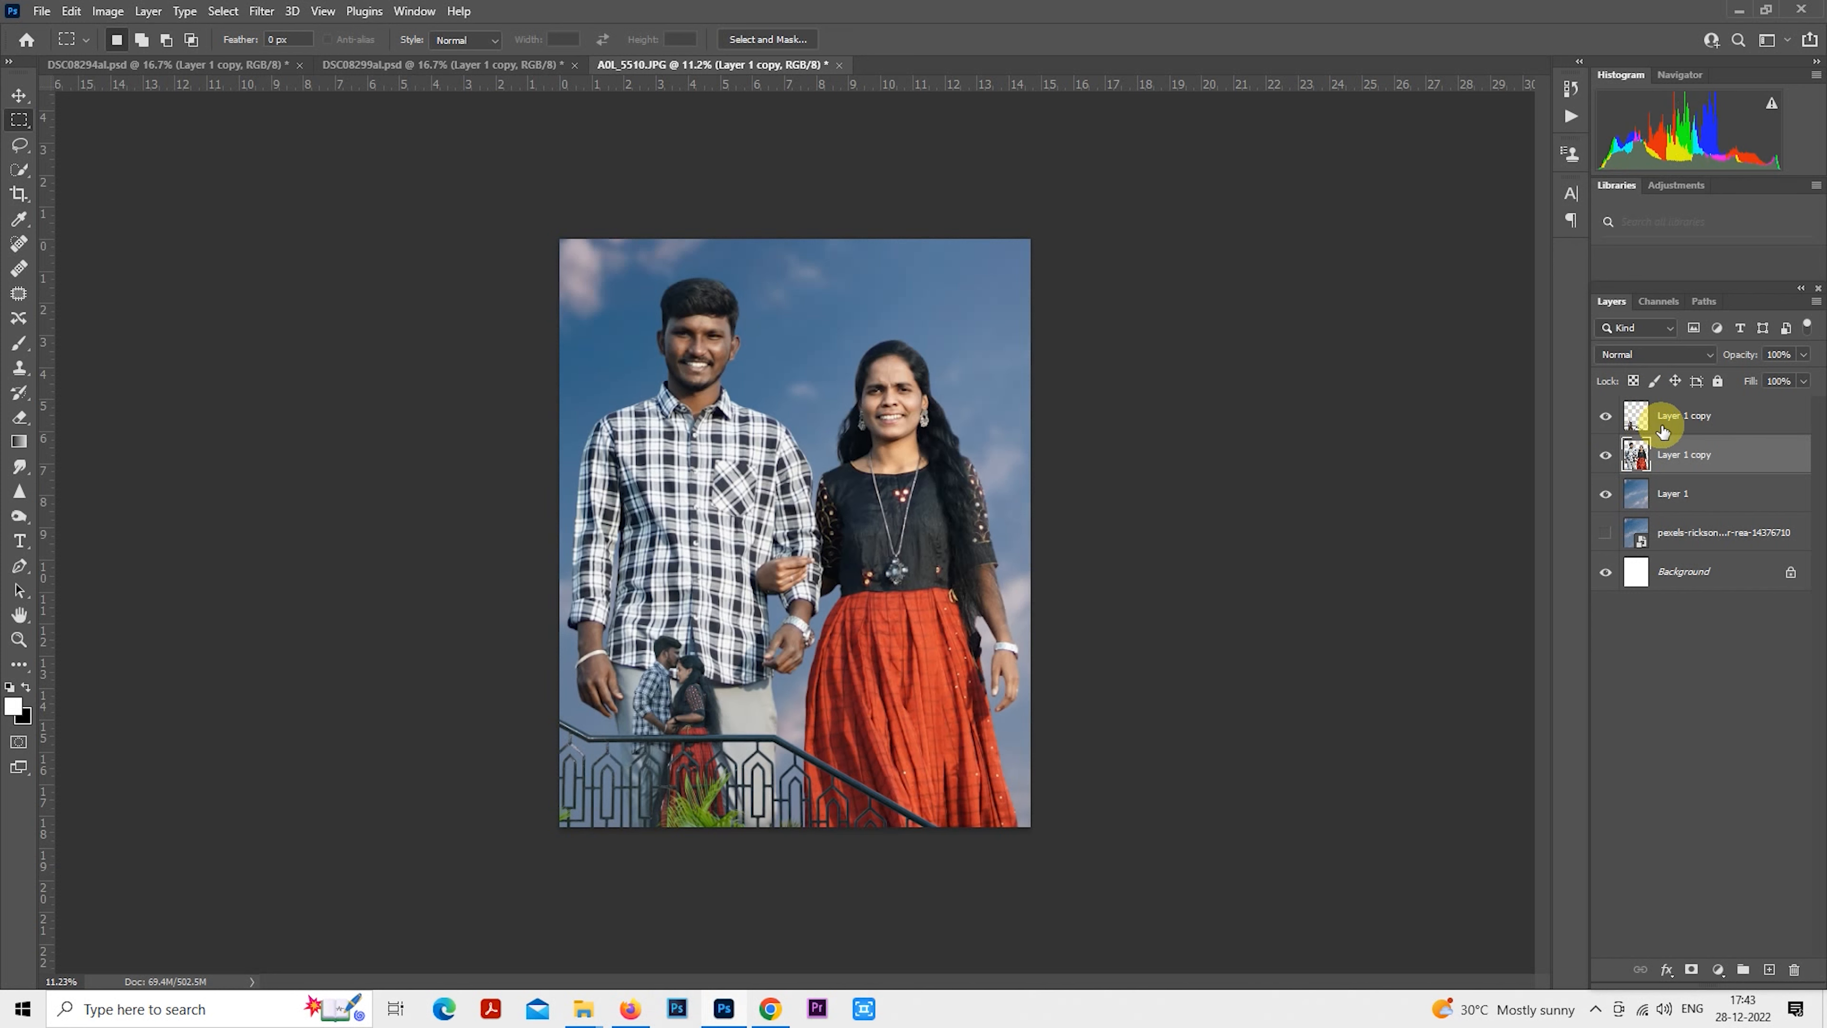
# Heal a small spot at the woman's brow with a 20 px Spot Healing Brush on the standing couple's layer.
pyautogui.click(18, 245)
pyautogui.scroll(12, 873, 367)
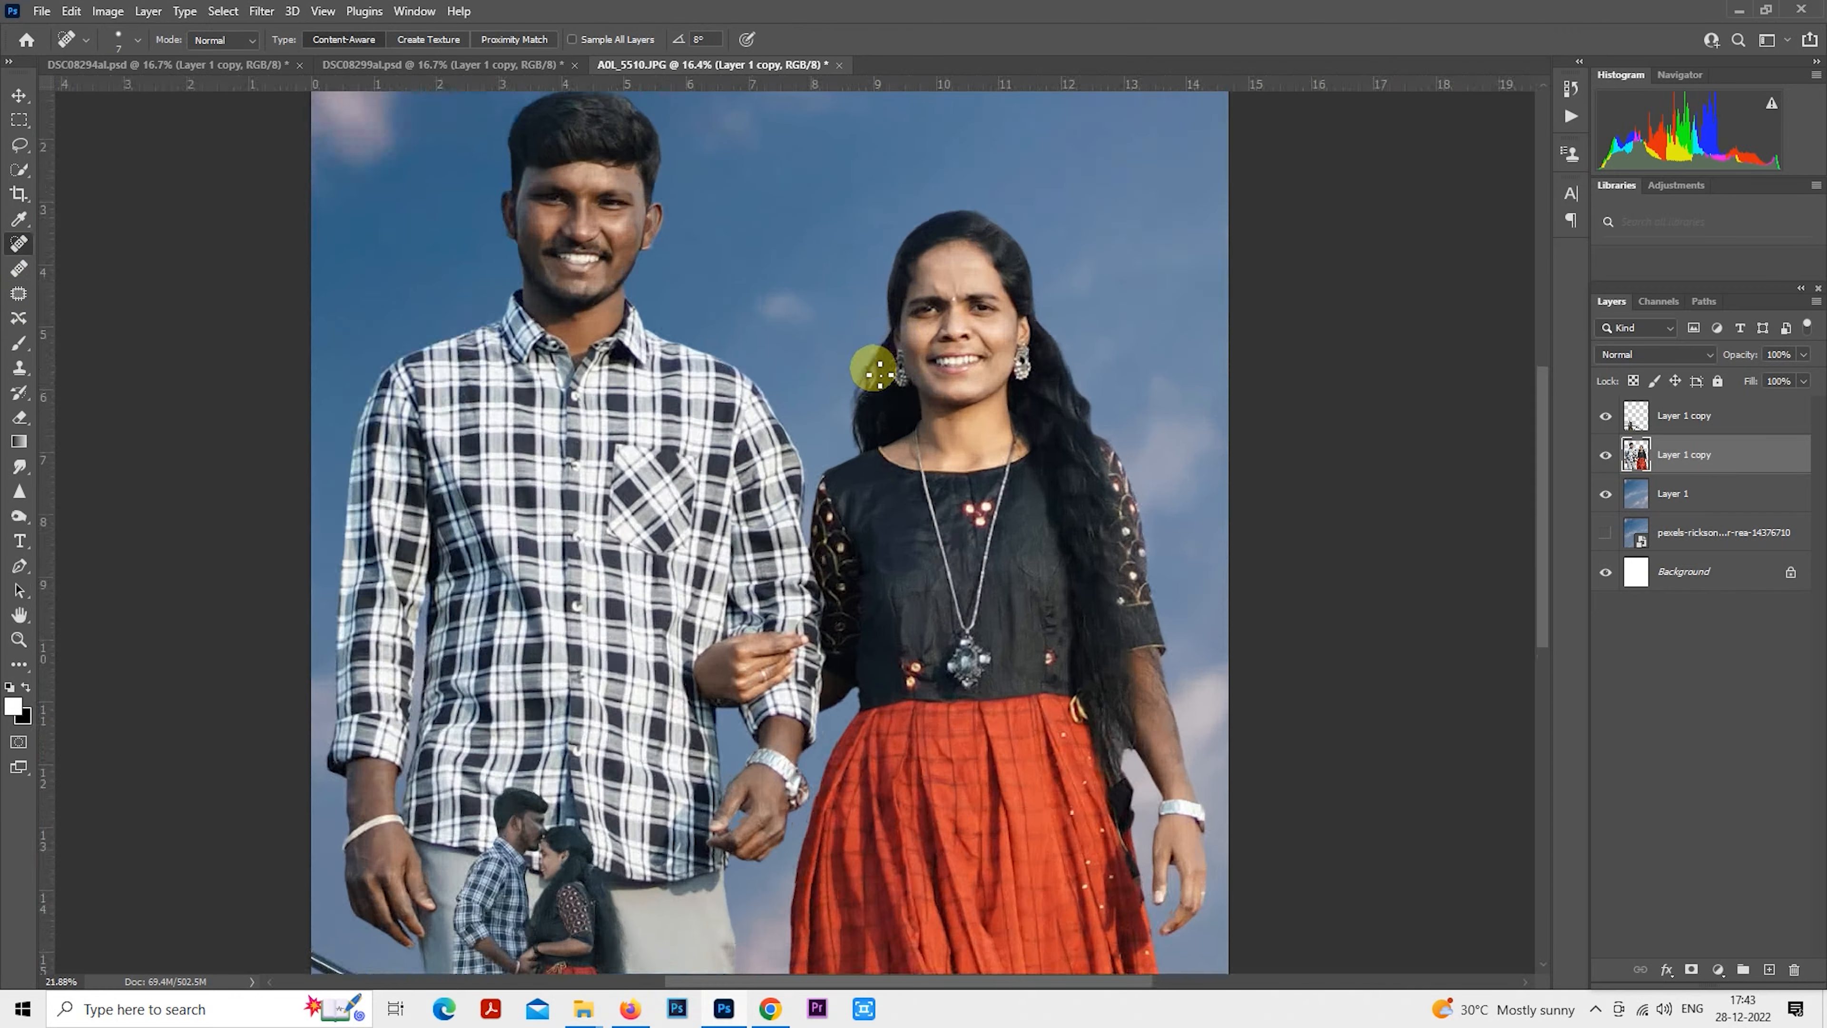
pyautogui.press(']')
pyautogui.press(']')
pyautogui.press(']')
pyautogui.press(']')
pyautogui.press(']')
pyautogui.scroll(-1, 1031, 605)
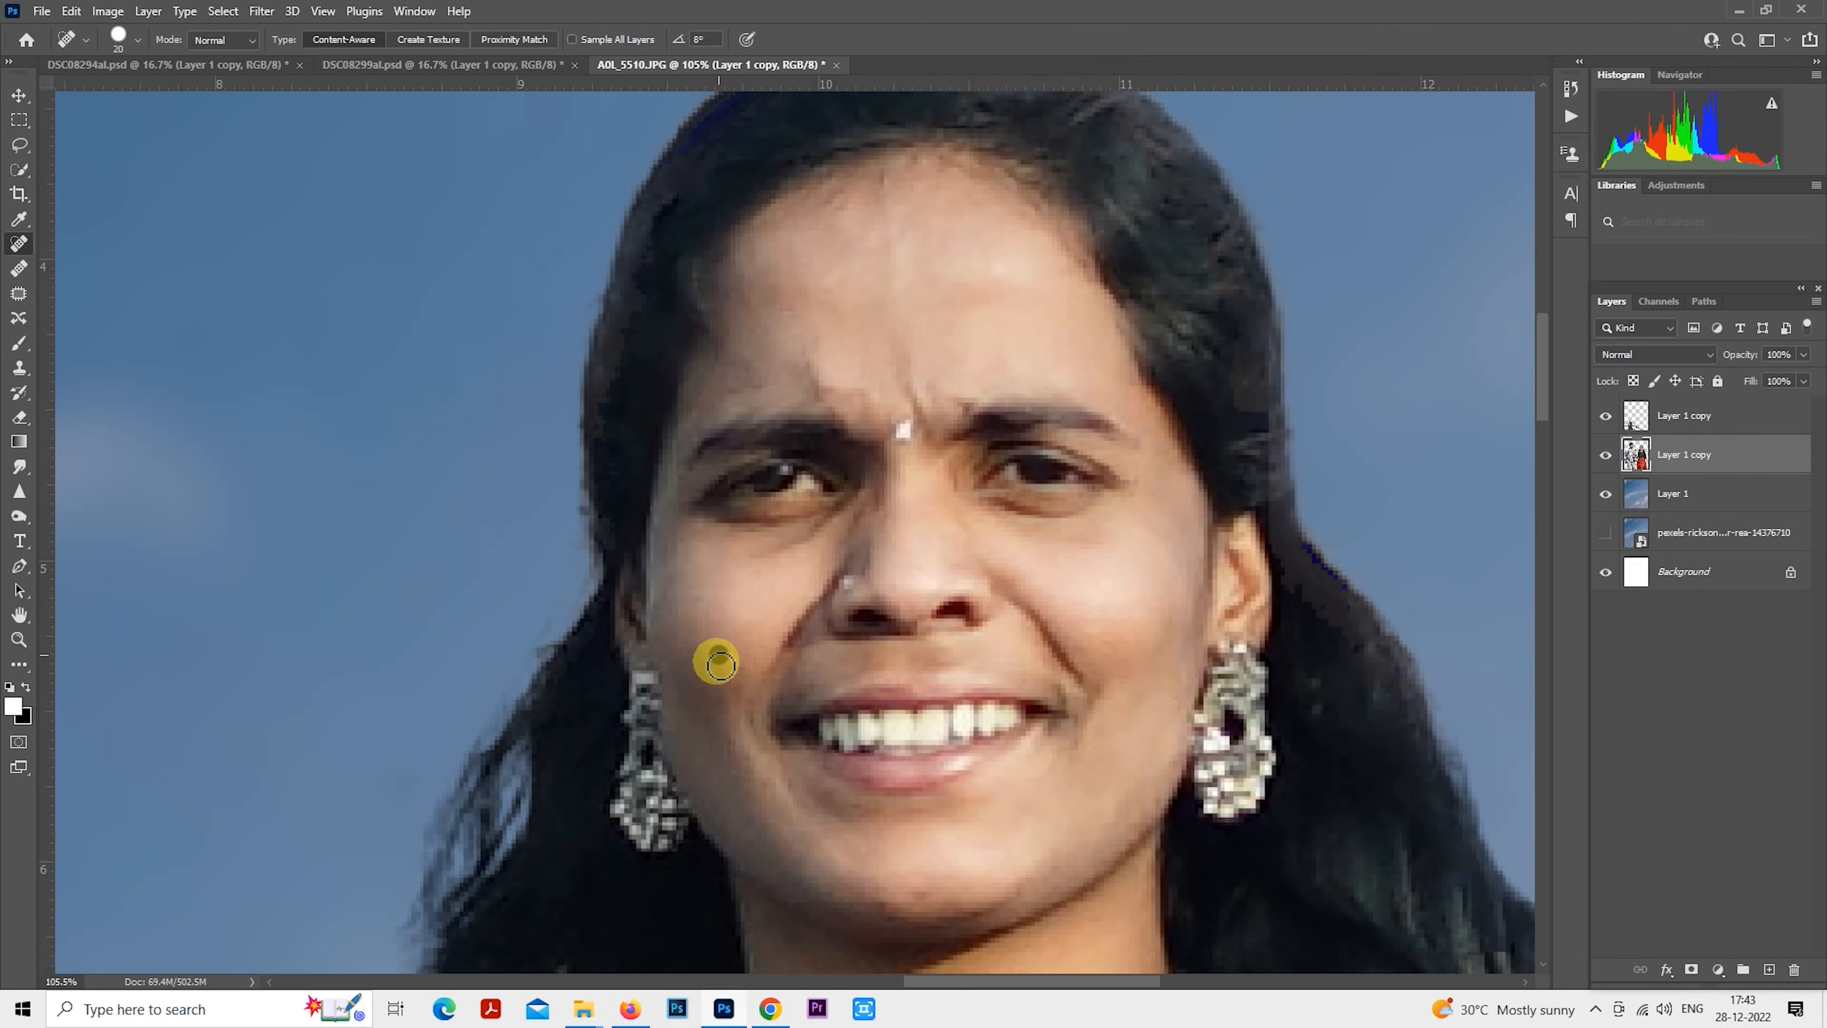
pyautogui.moveTo(763, 386); pyautogui.dragTo(764, 387)
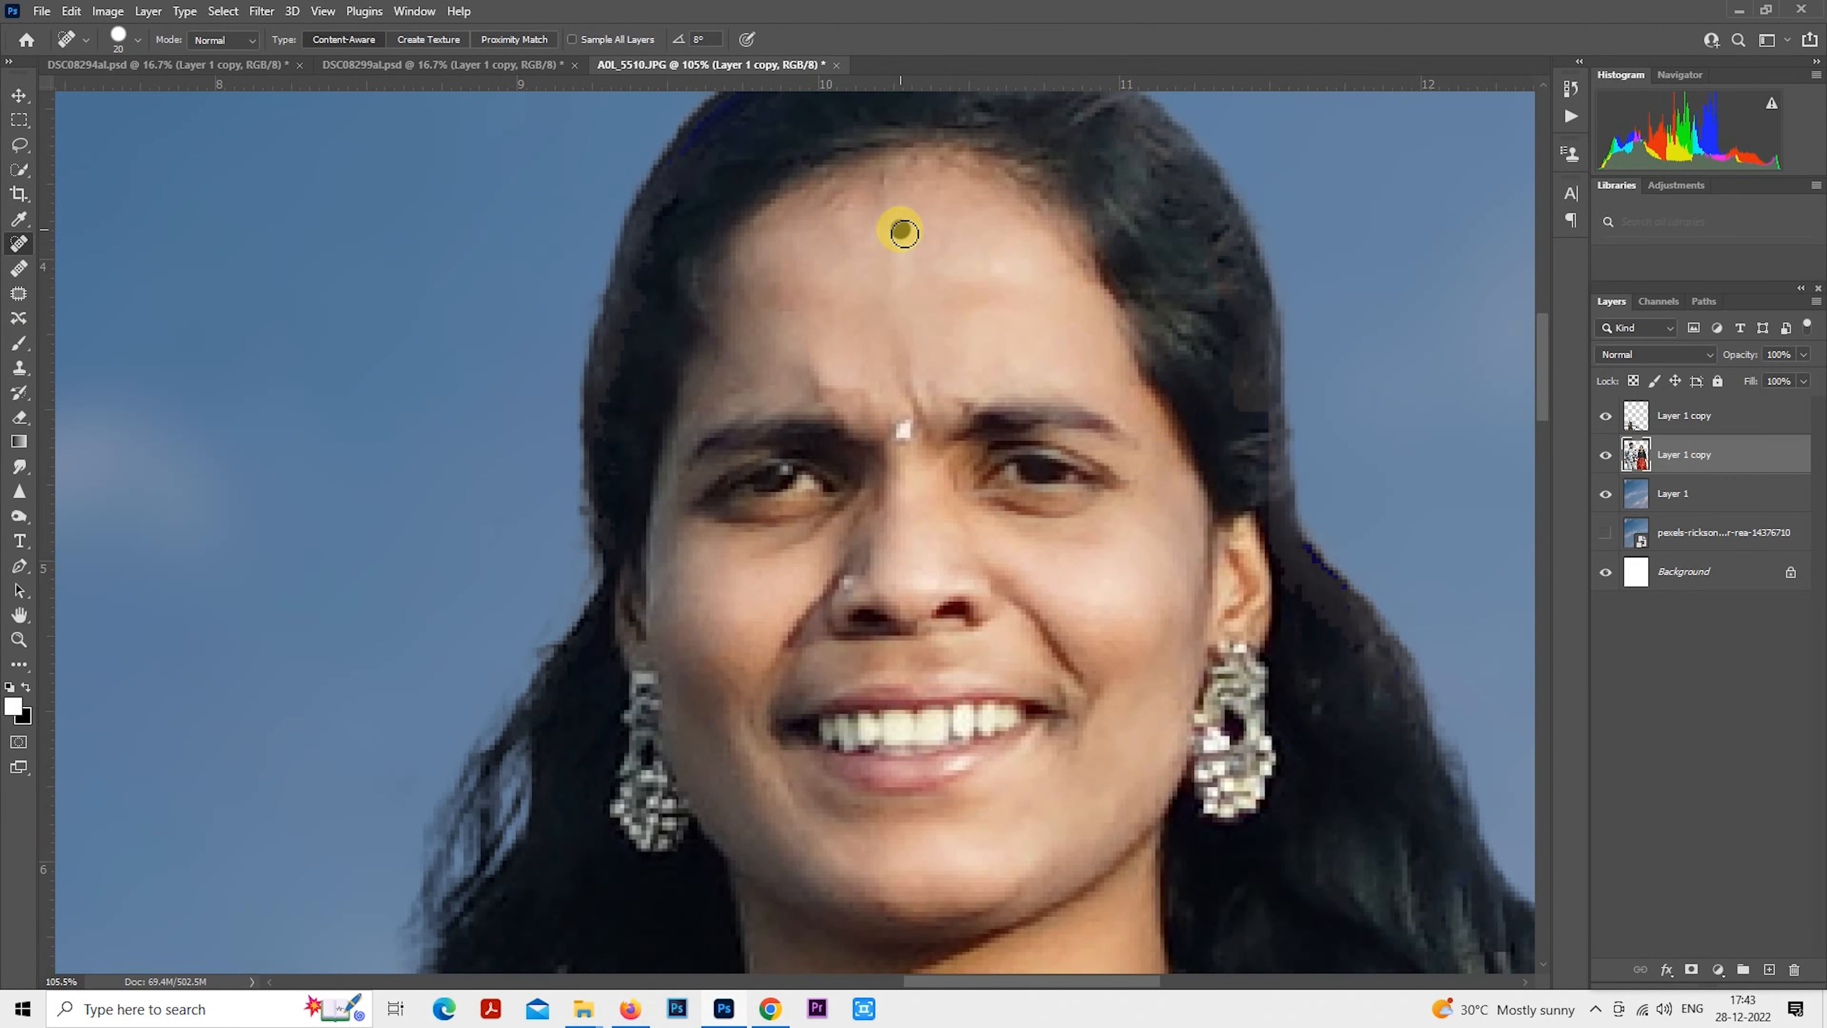
# Heal a spot on the man's cheek with the same 20 px healing brush.
pyautogui.scroll(-10, 946, 475)
pyautogui.scroll(10, 748, 410)
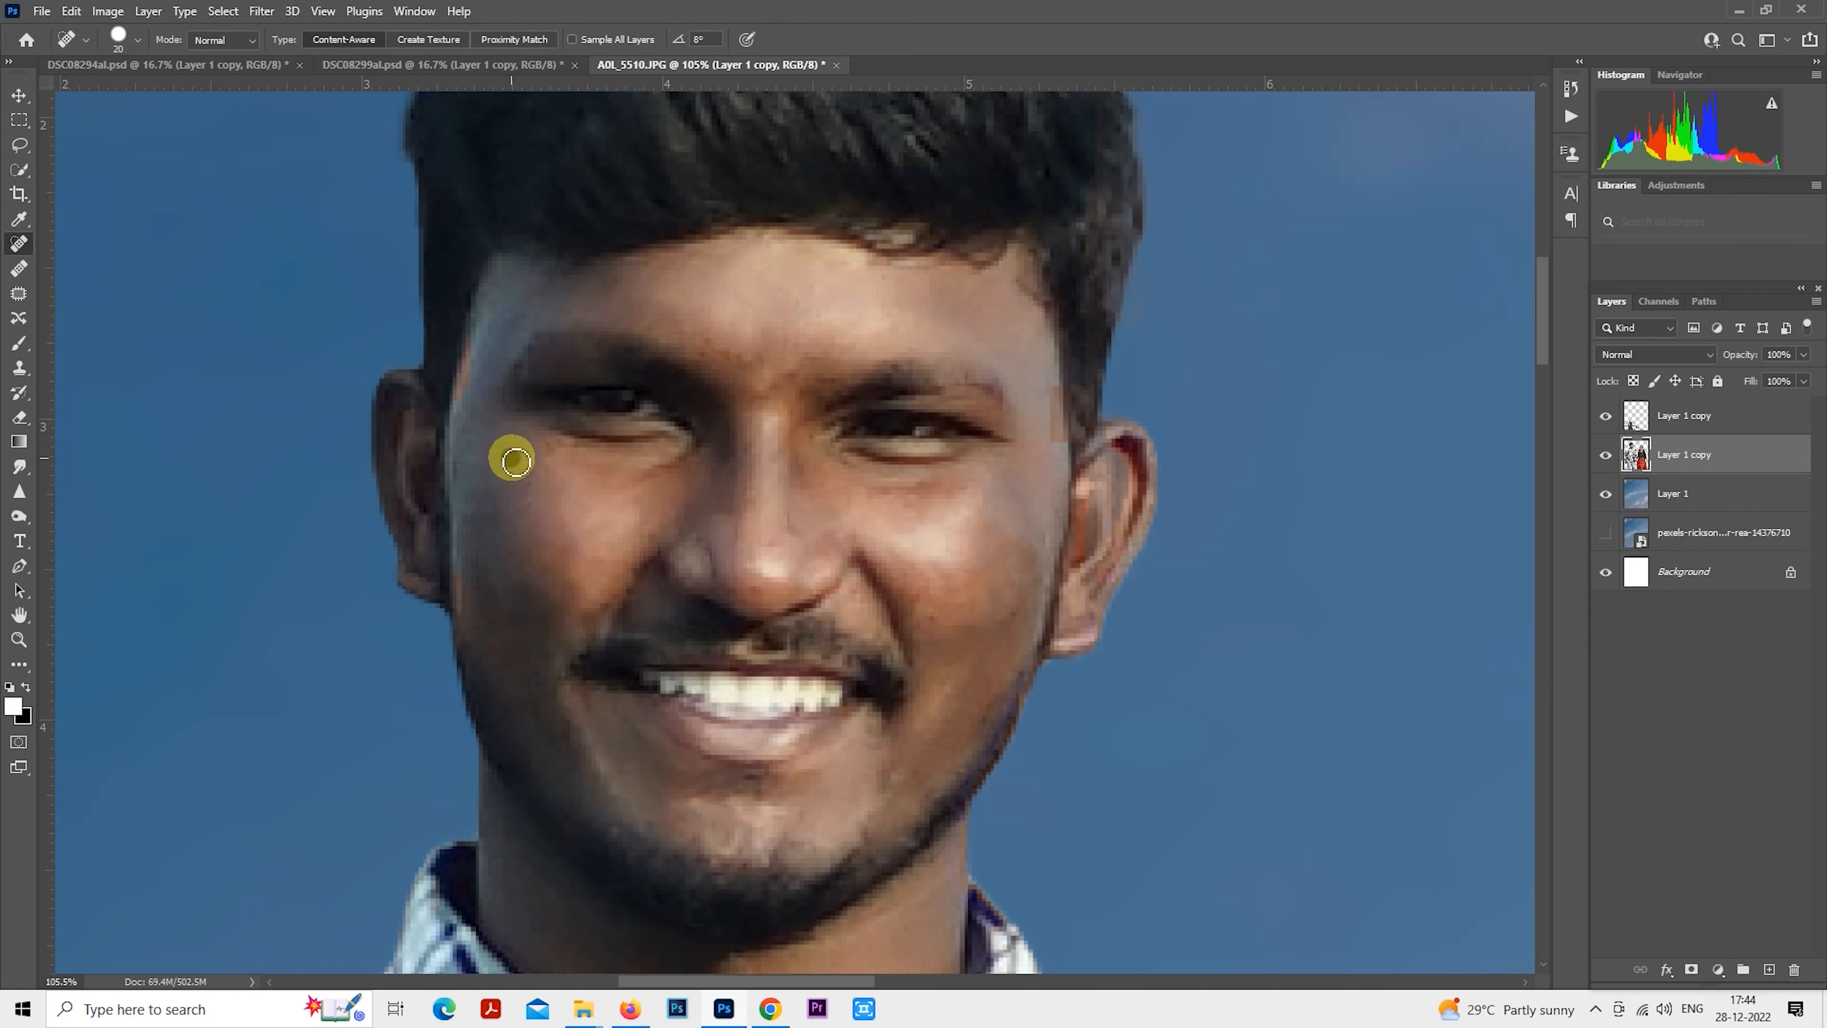
pyautogui.click(253, 11)
pyautogui.click(525, 517)
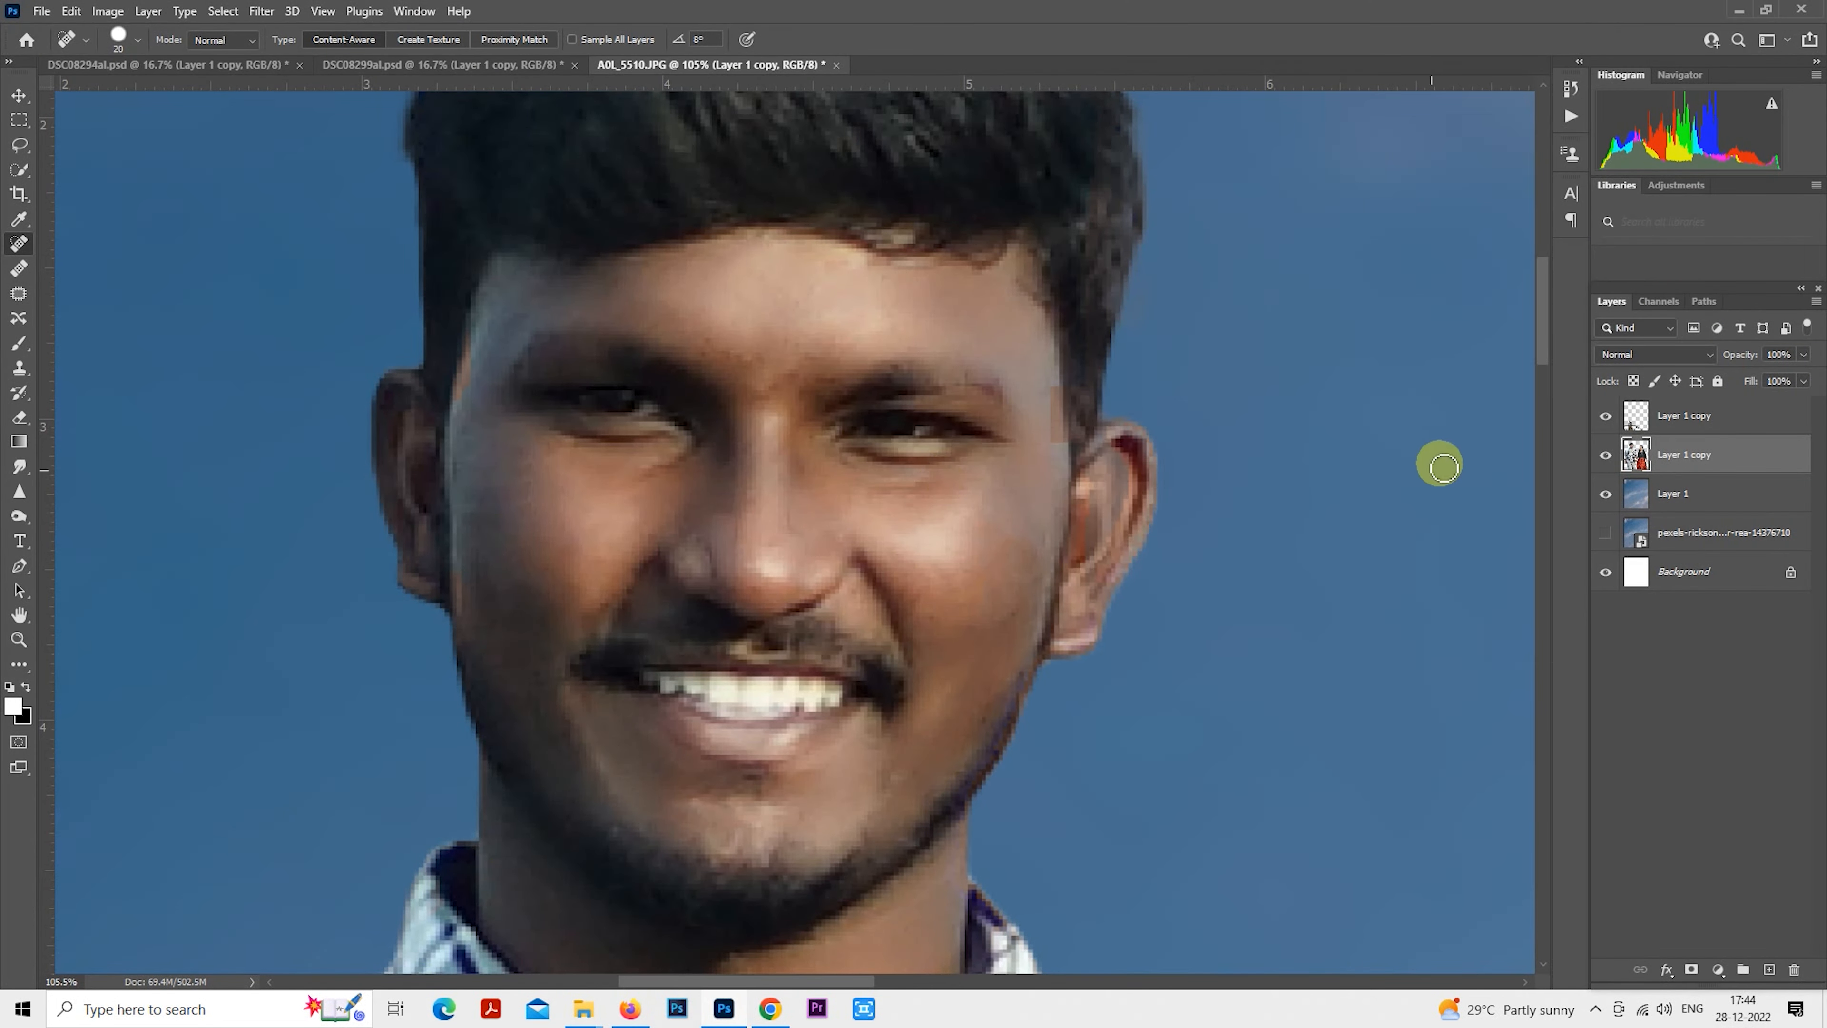
# Set the opacity of the standing couple's layer to 50%.
pyautogui.scroll(-10, 1103, 534)
pyautogui.scroll(-1, 1101, 563)
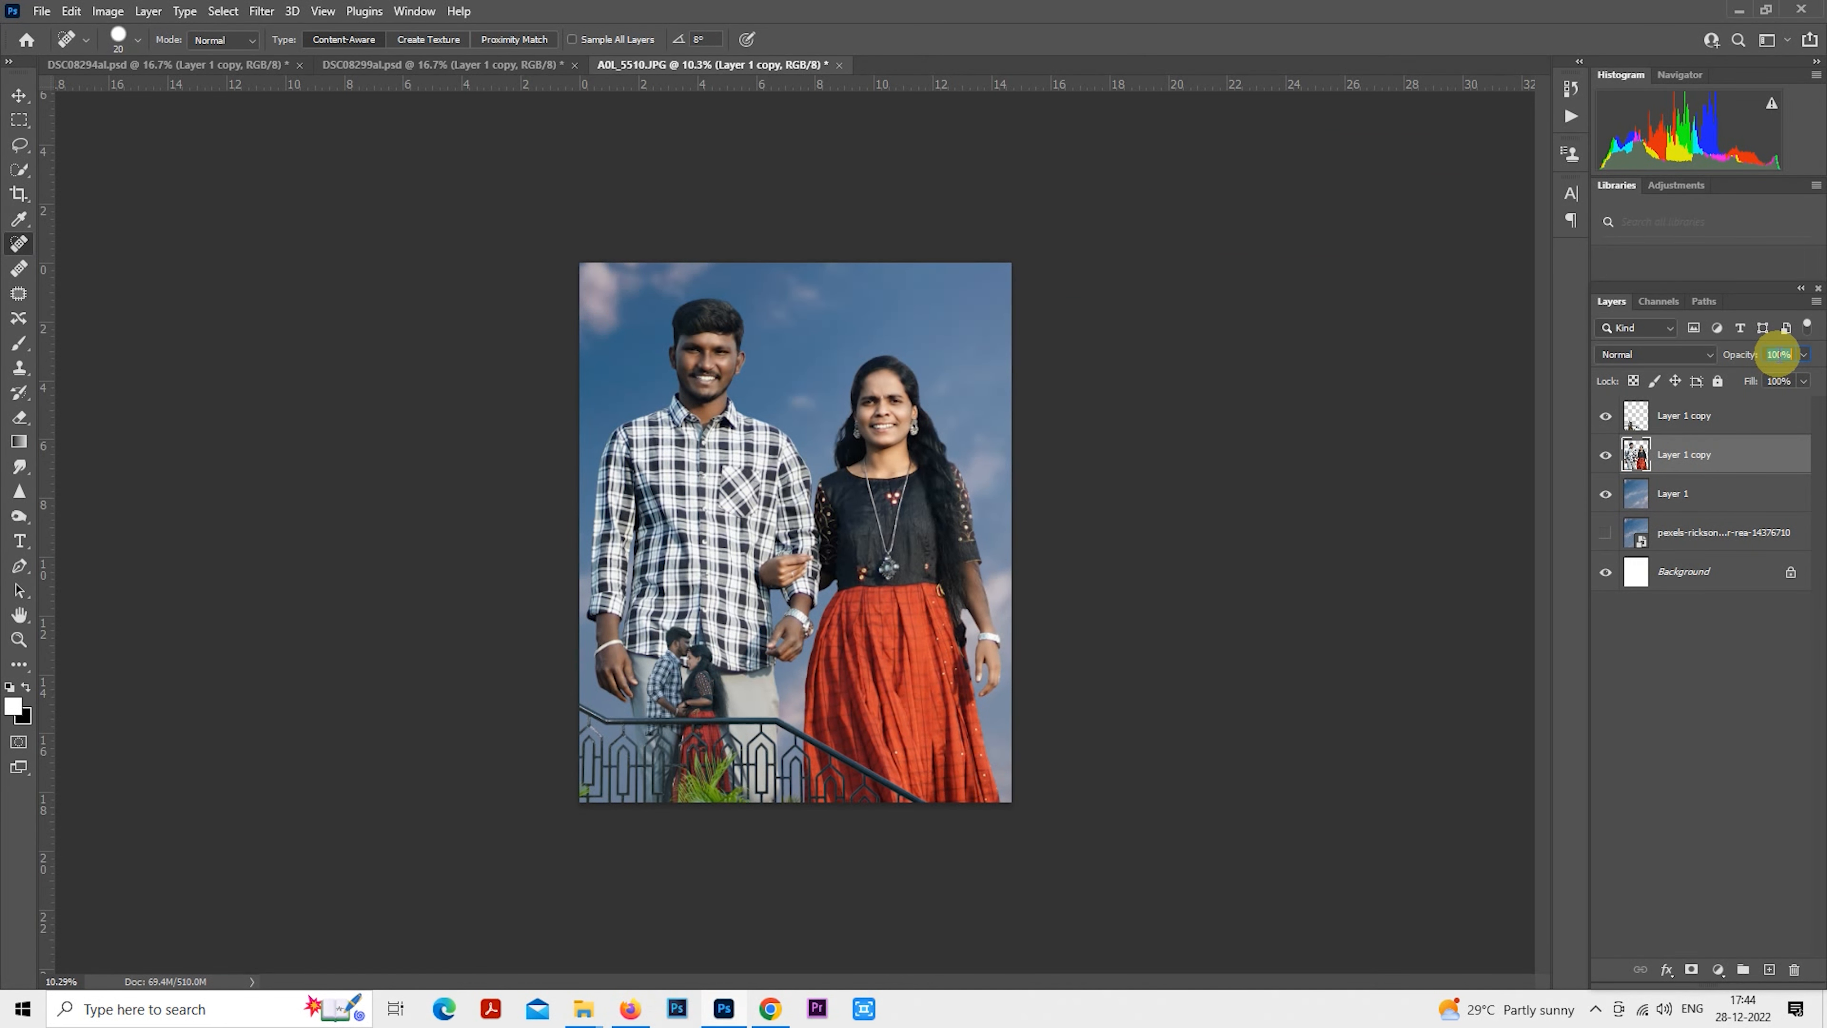
pyautogui.write('50')
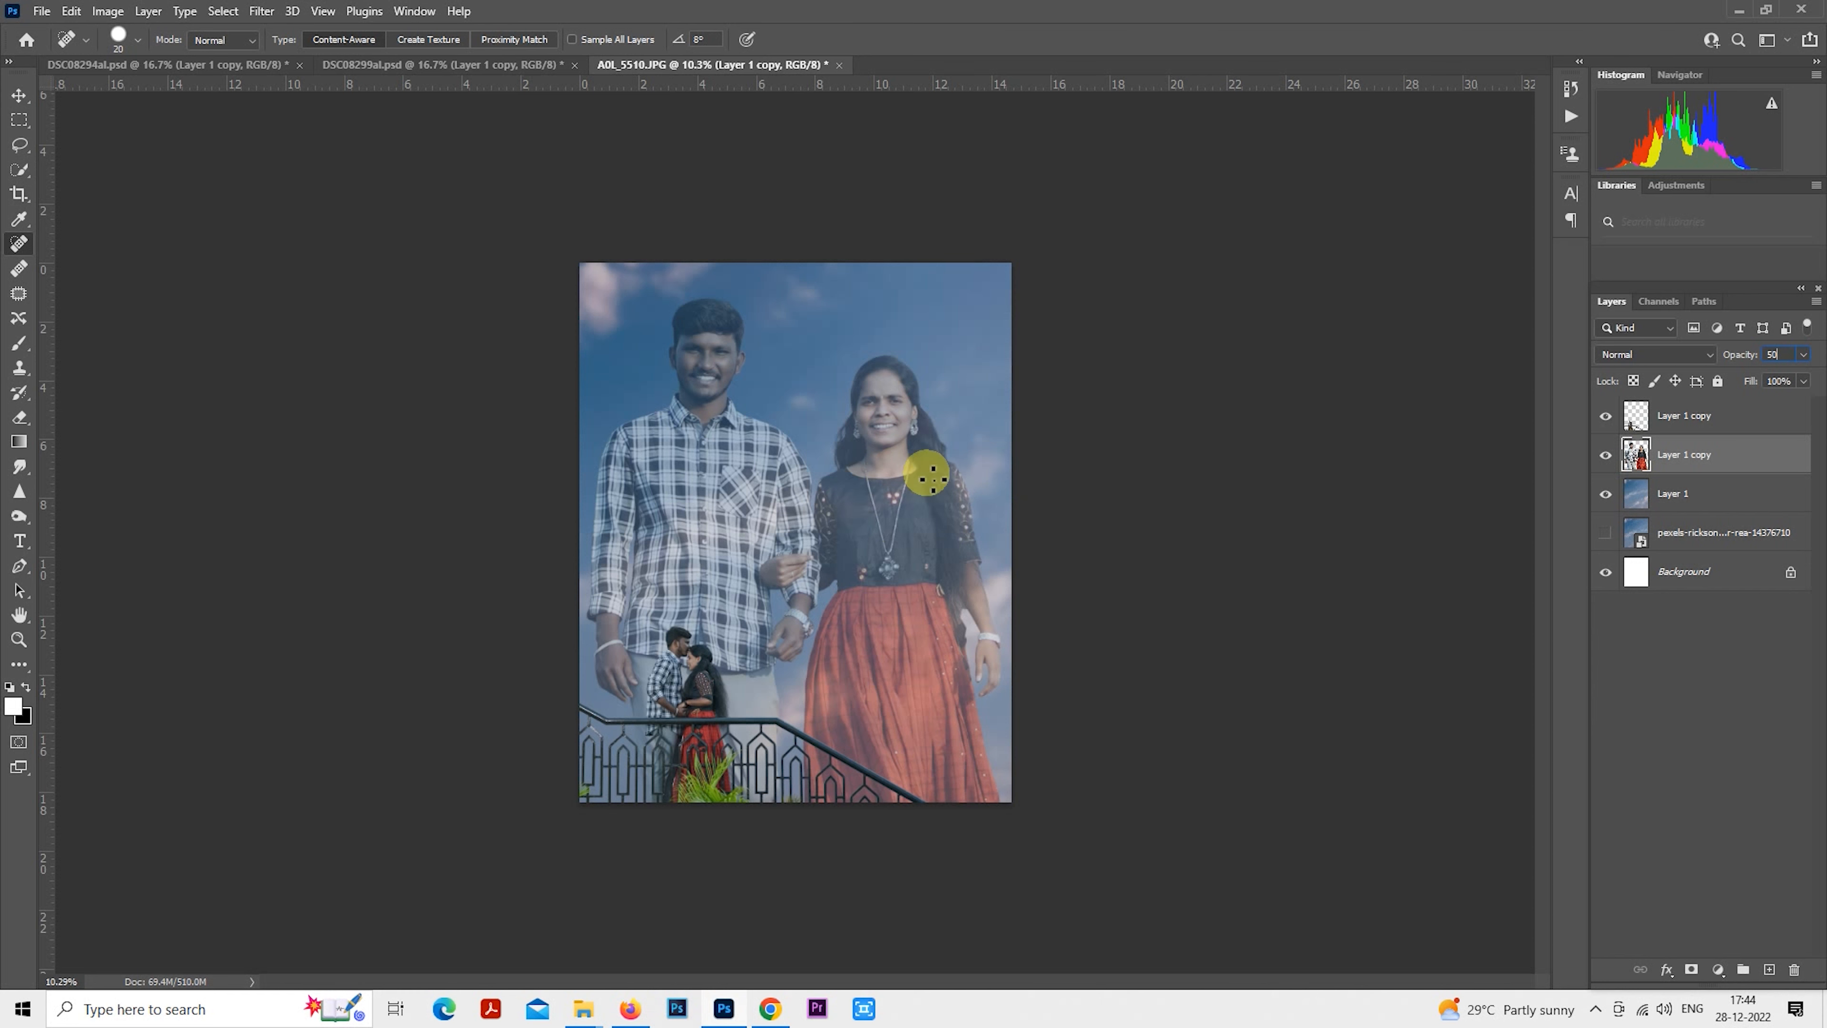
pyautogui.click(18, 120)
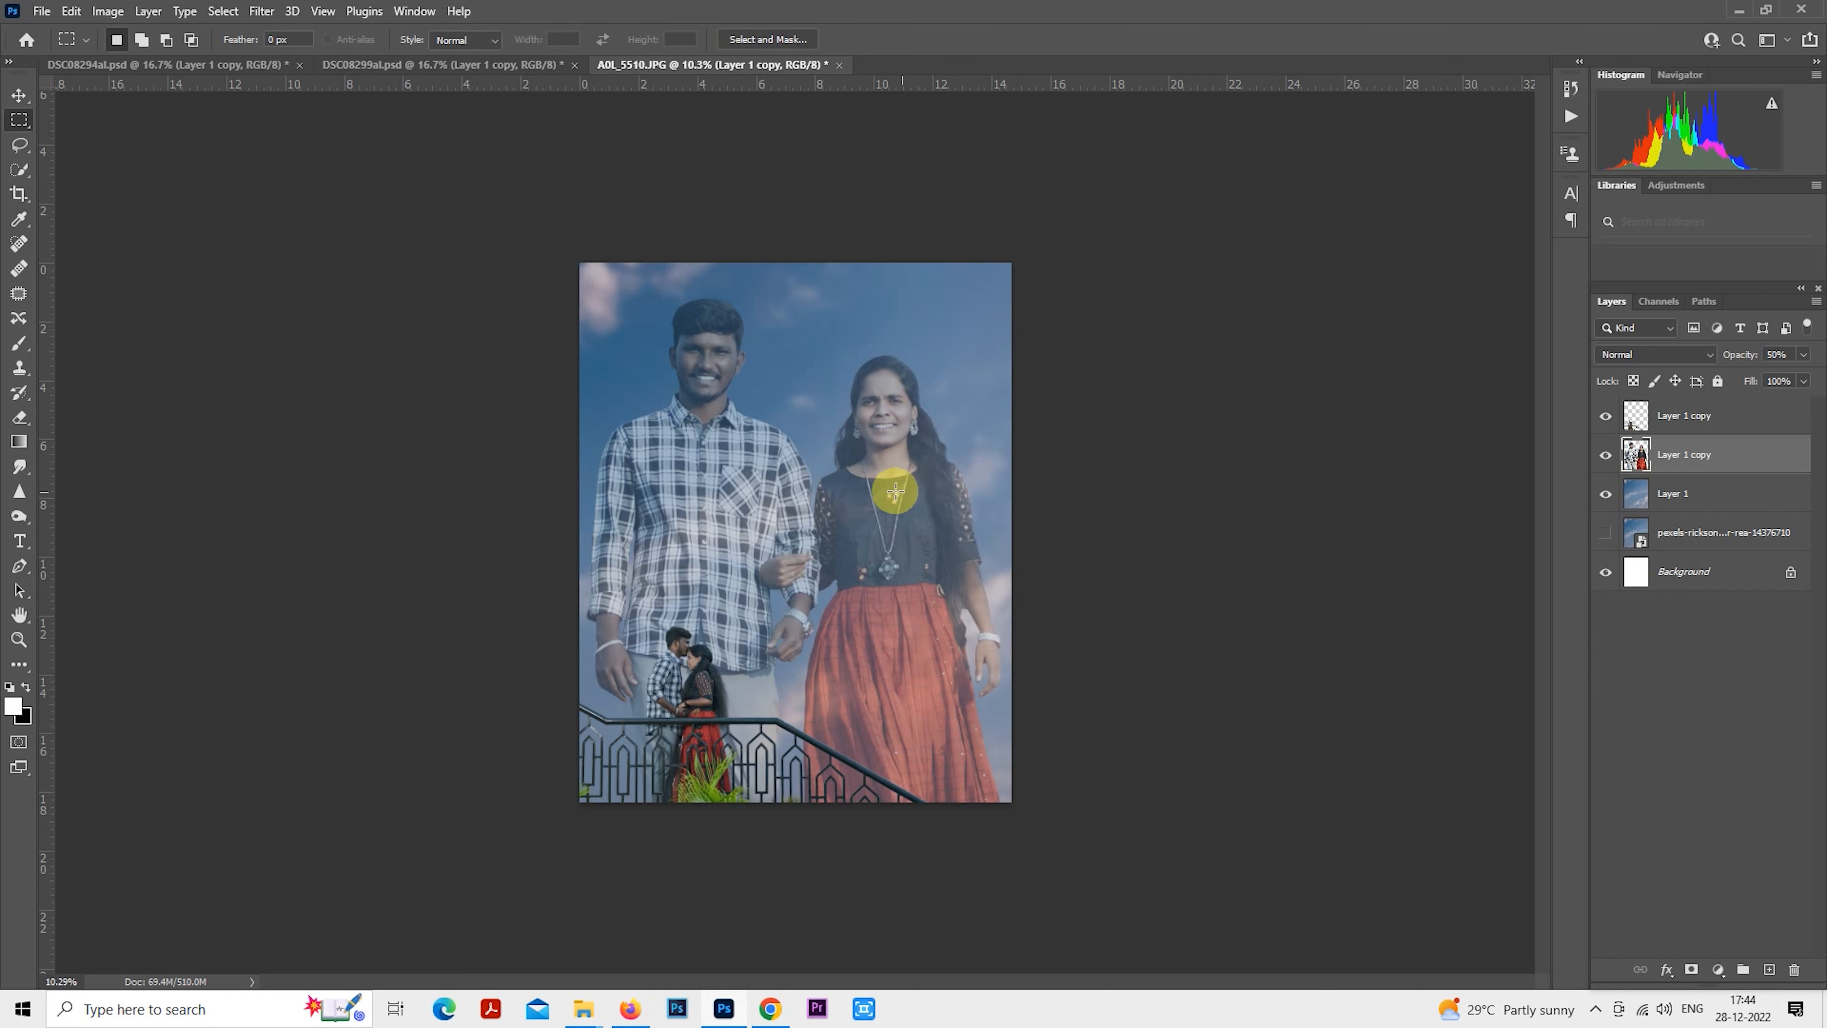
pyautogui.scroll(-2, 838, 604)
pyautogui.scroll(3, 889, 481)
pyautogui.scroll(-1, 811, 449)
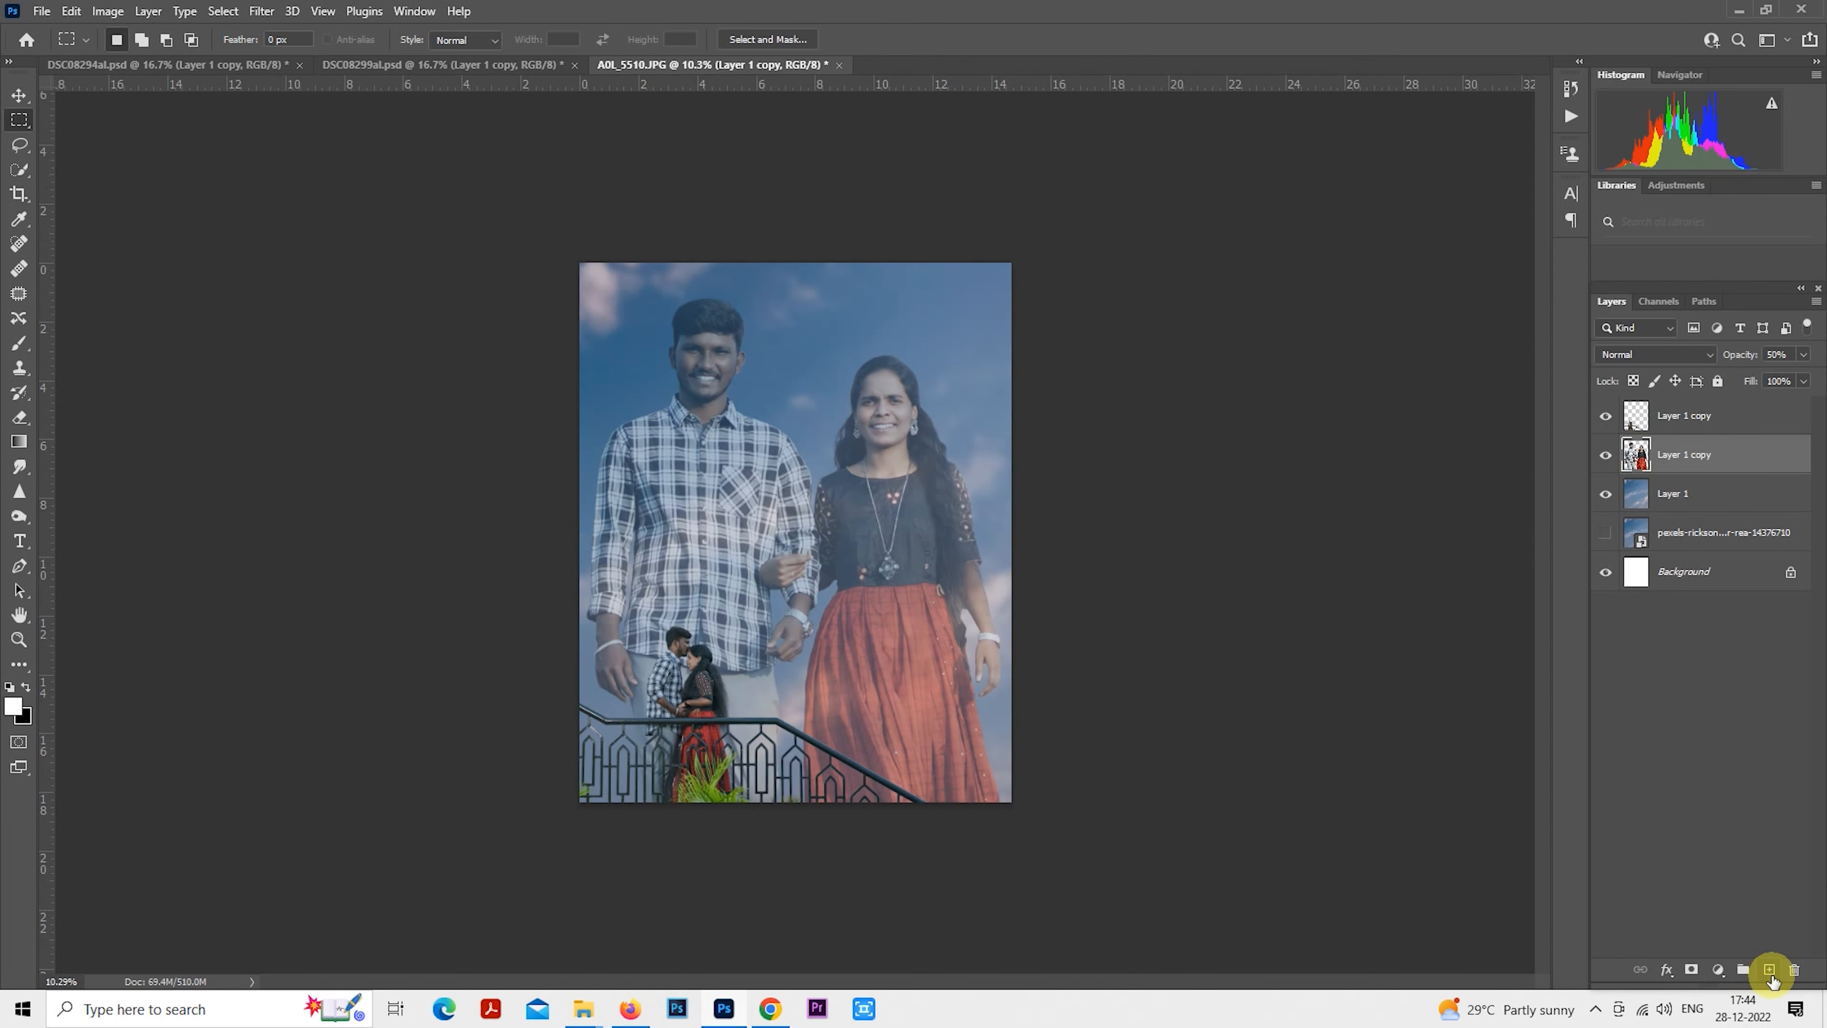
# Set up a soft Brush of 3200 px, try one stroke at the lower edge of the couple's layer and undo it.
pyautogui.click(1720, 971)
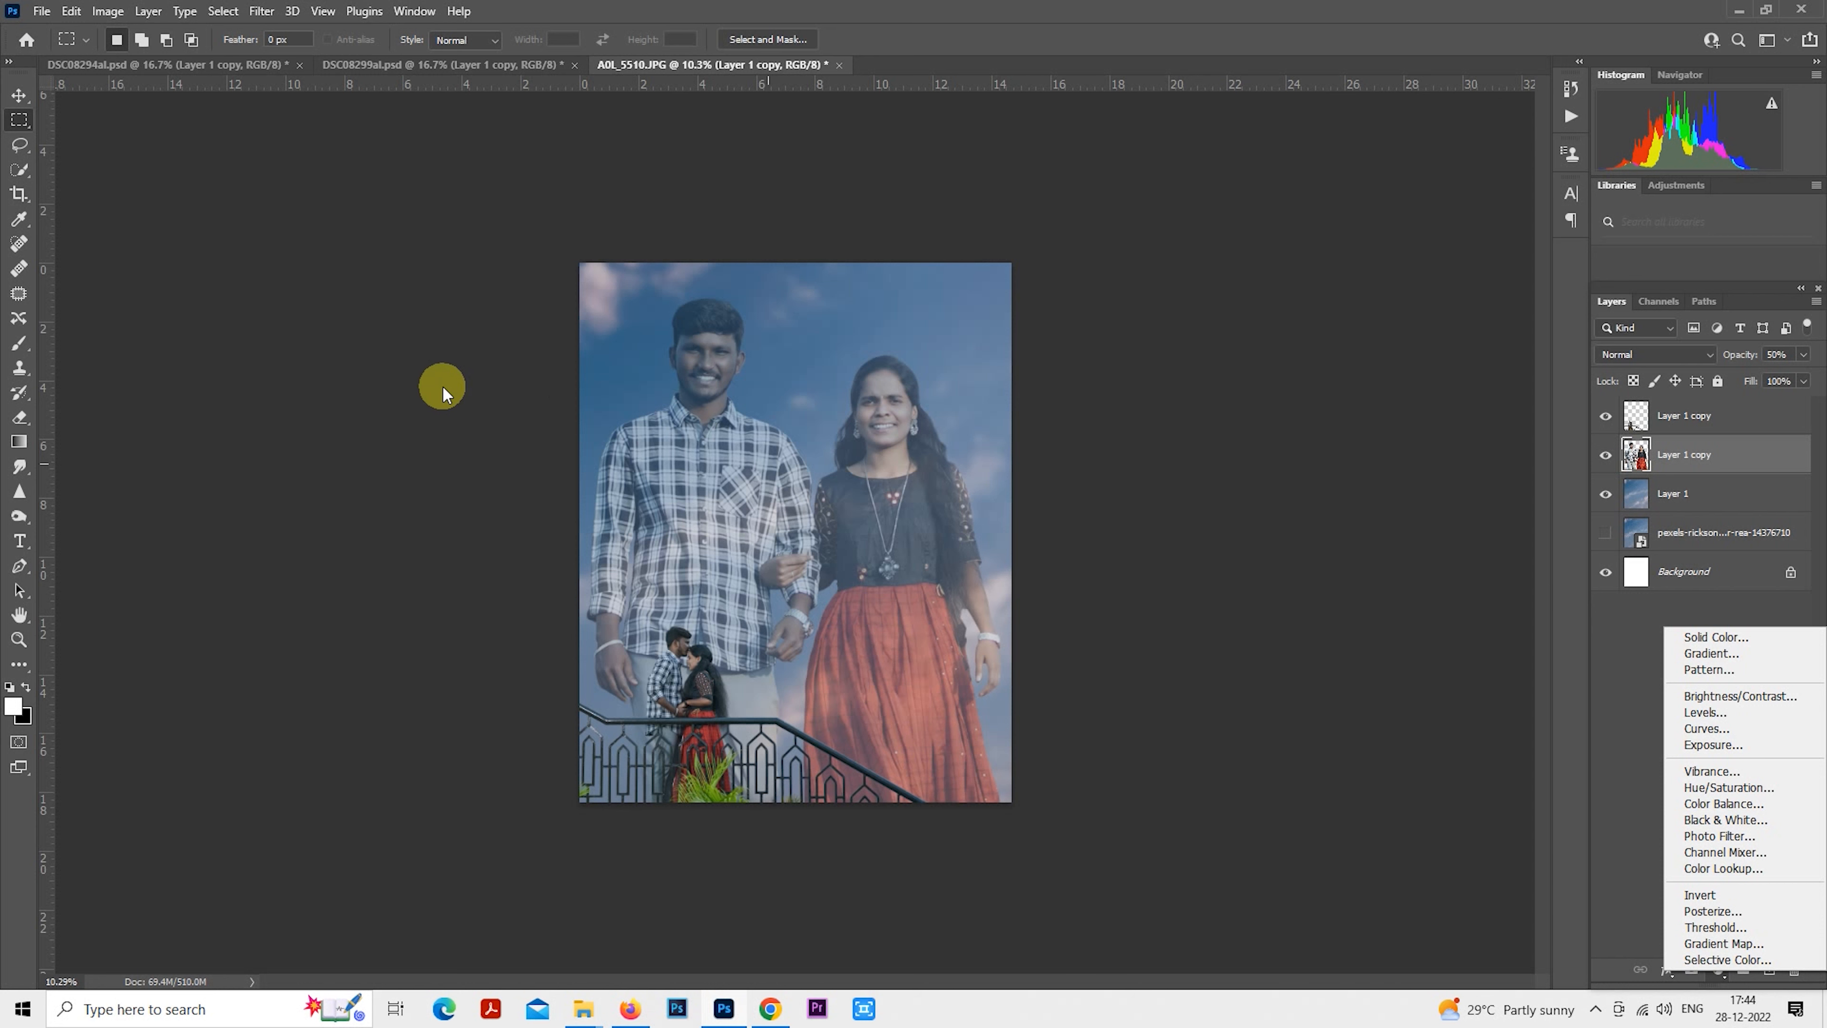
pyautogui.click(30, 394)
pyautogui.click(20, 345)
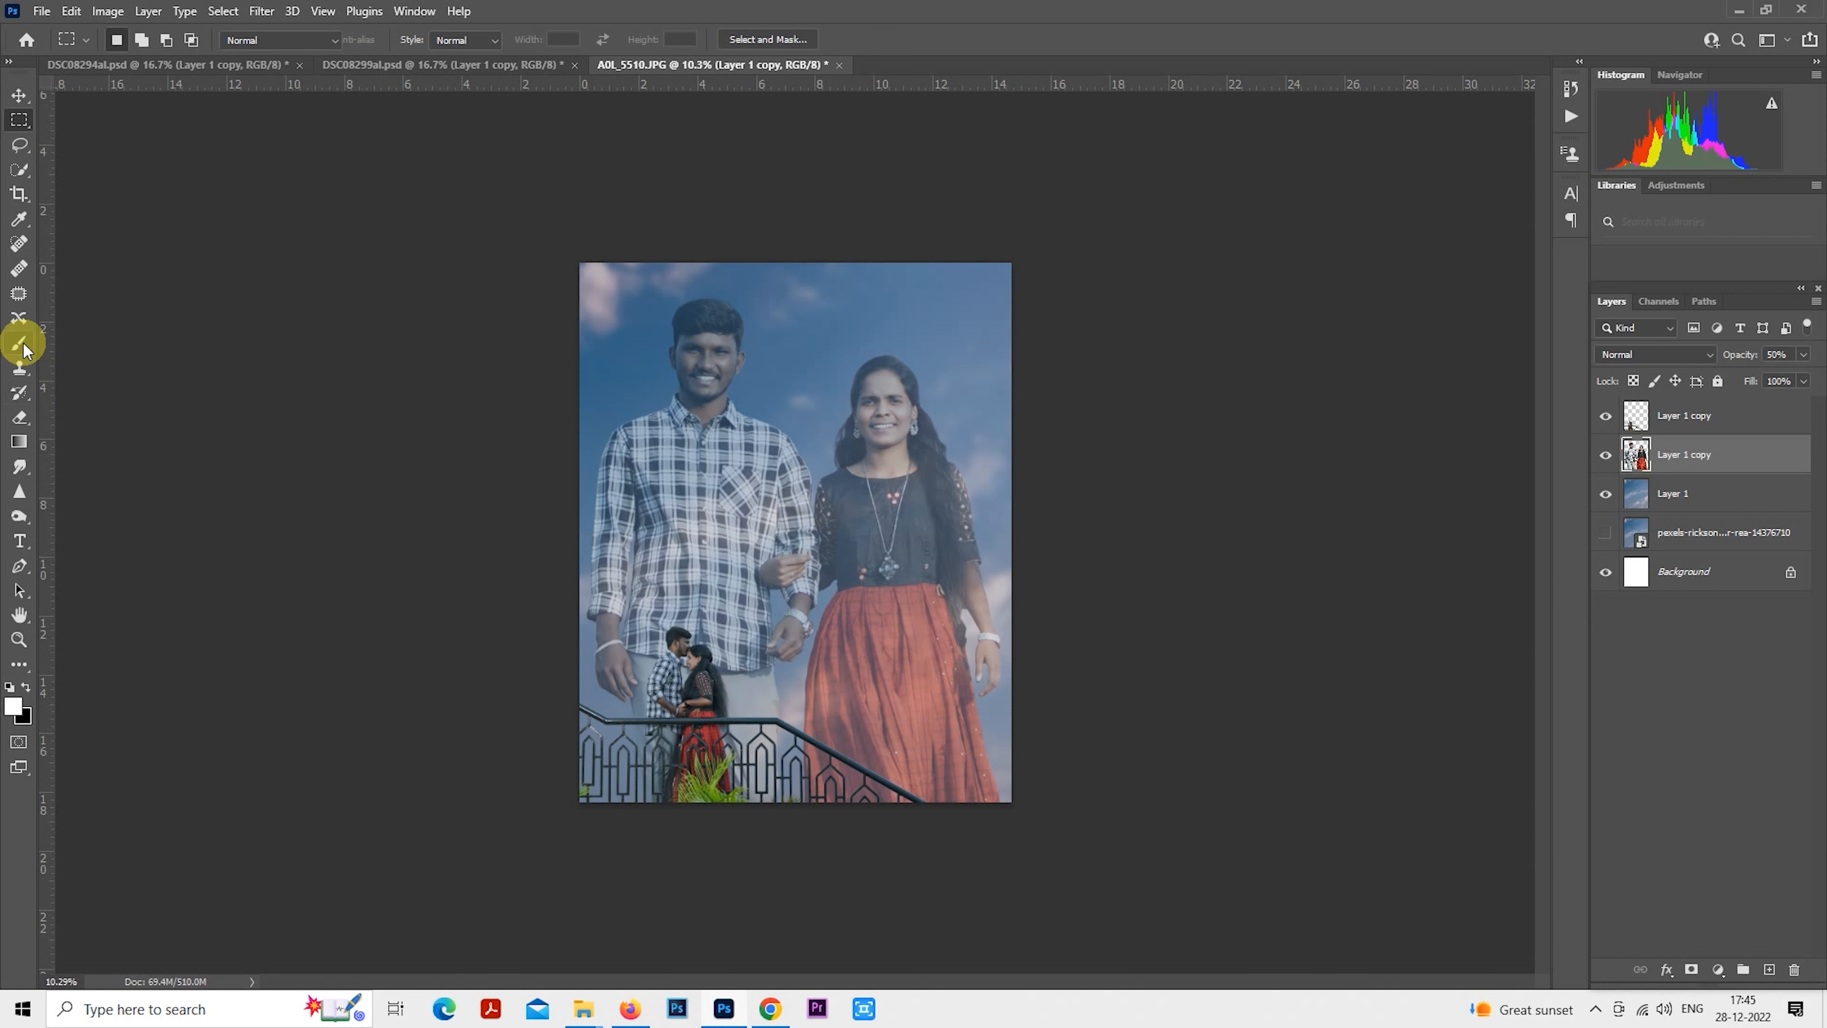
pyautogui.click(97, 350)
pyautogui.press(']')
pyautogui.press(']')
pyautogui.press(']')
pyautogui.press(']')
pyautogui.press(']')
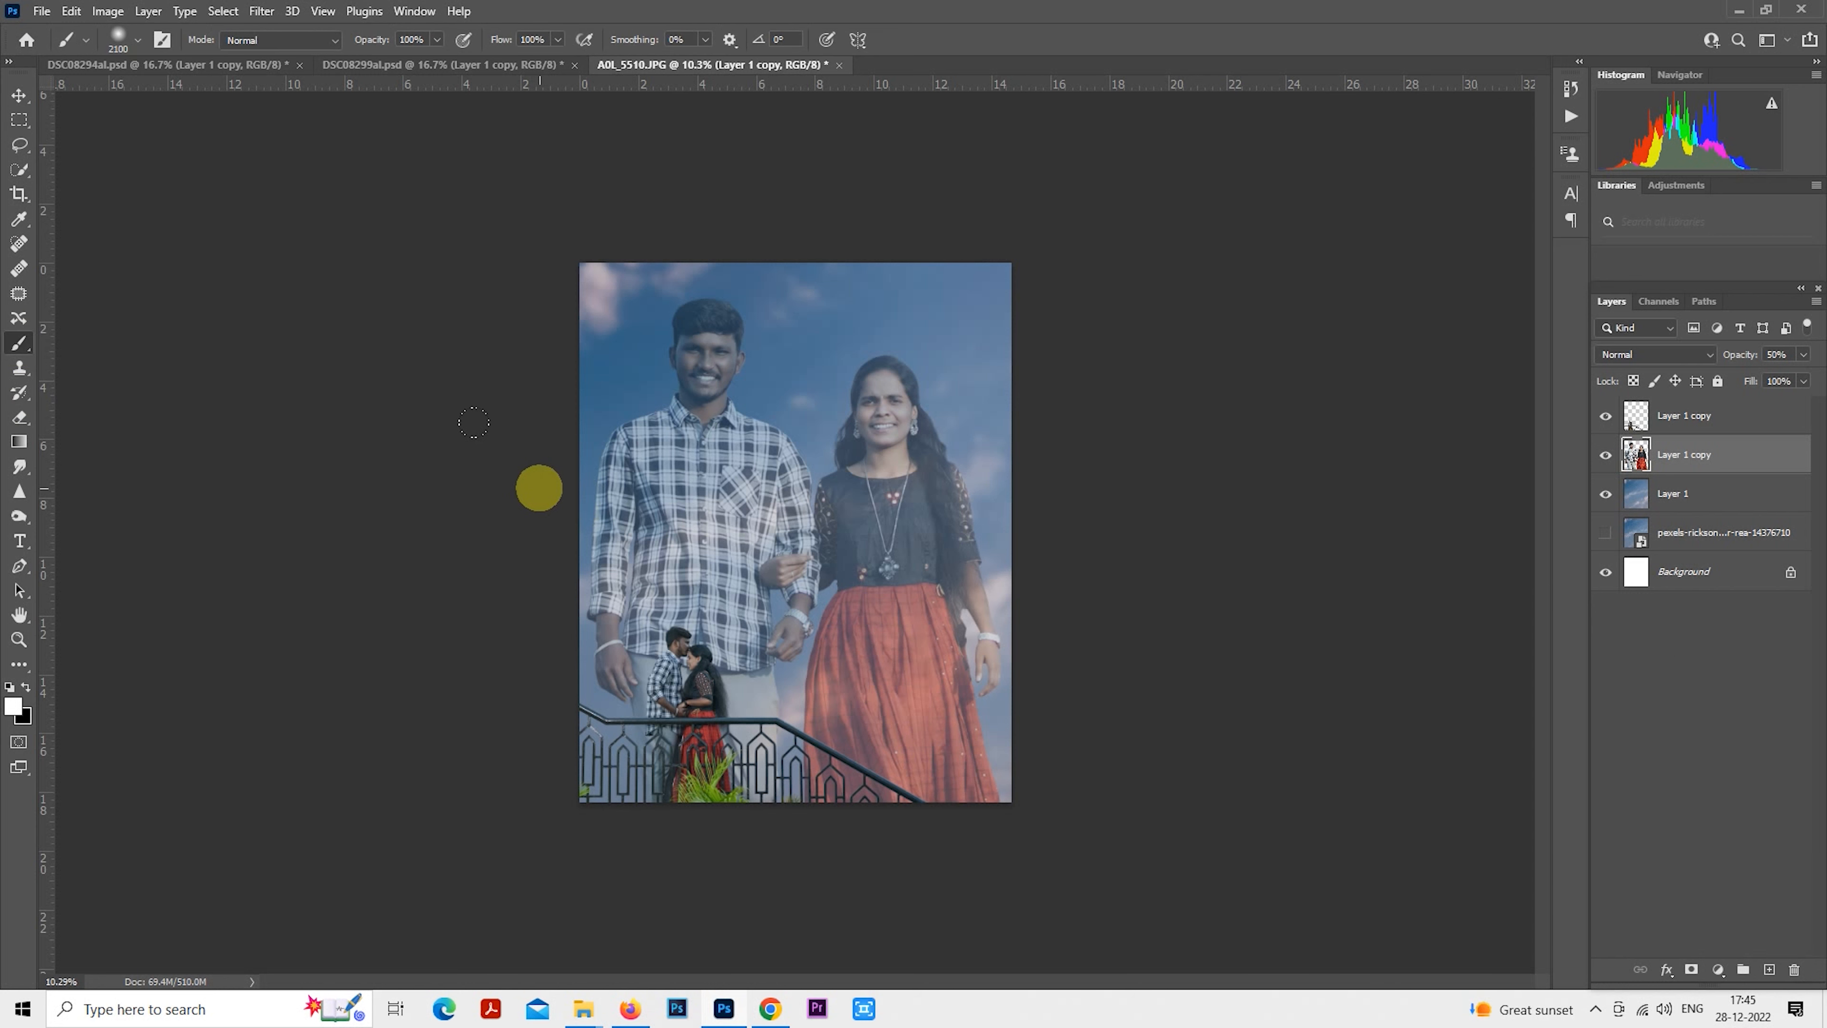
pyautogui.press(']')
pyautogui.press(']')
pyautogui.press(']')
pyautogui.press(']')
pyautogui.press(']')
pyautogui.press(']')
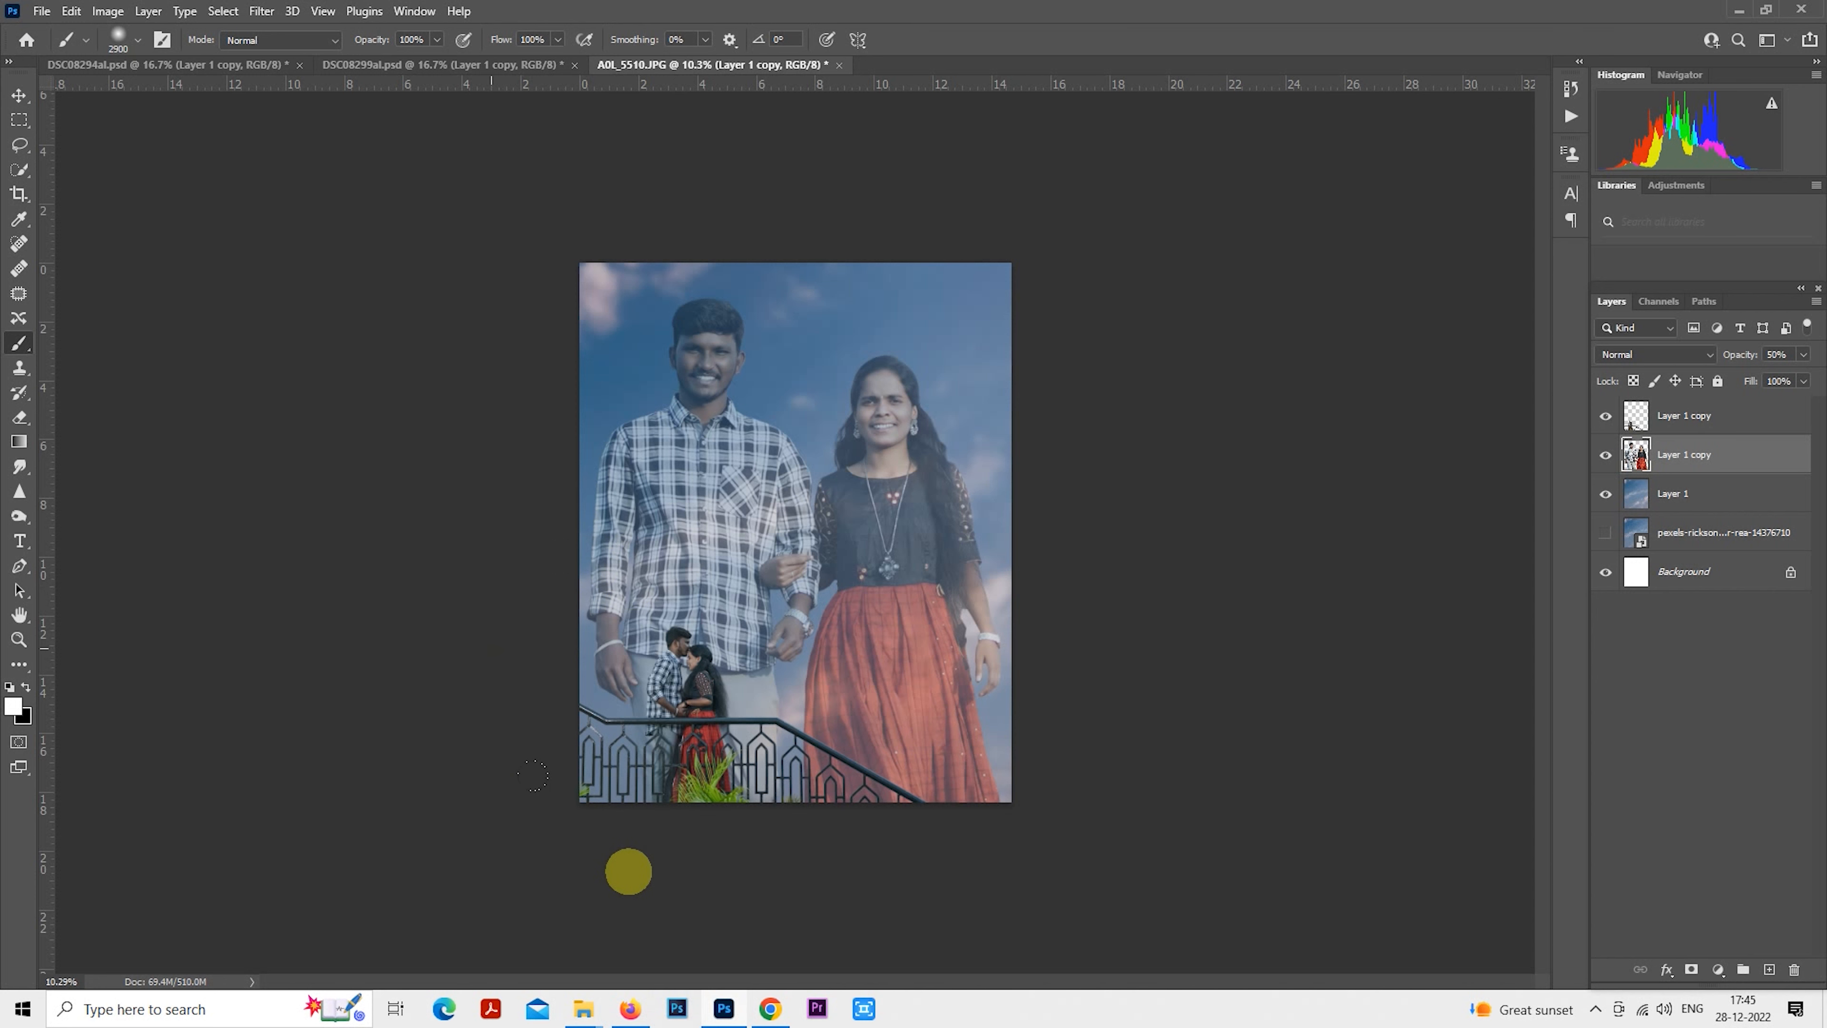
pyautogui.click(624, 864)
pyautogui.hotkey('ctrl', 'z')
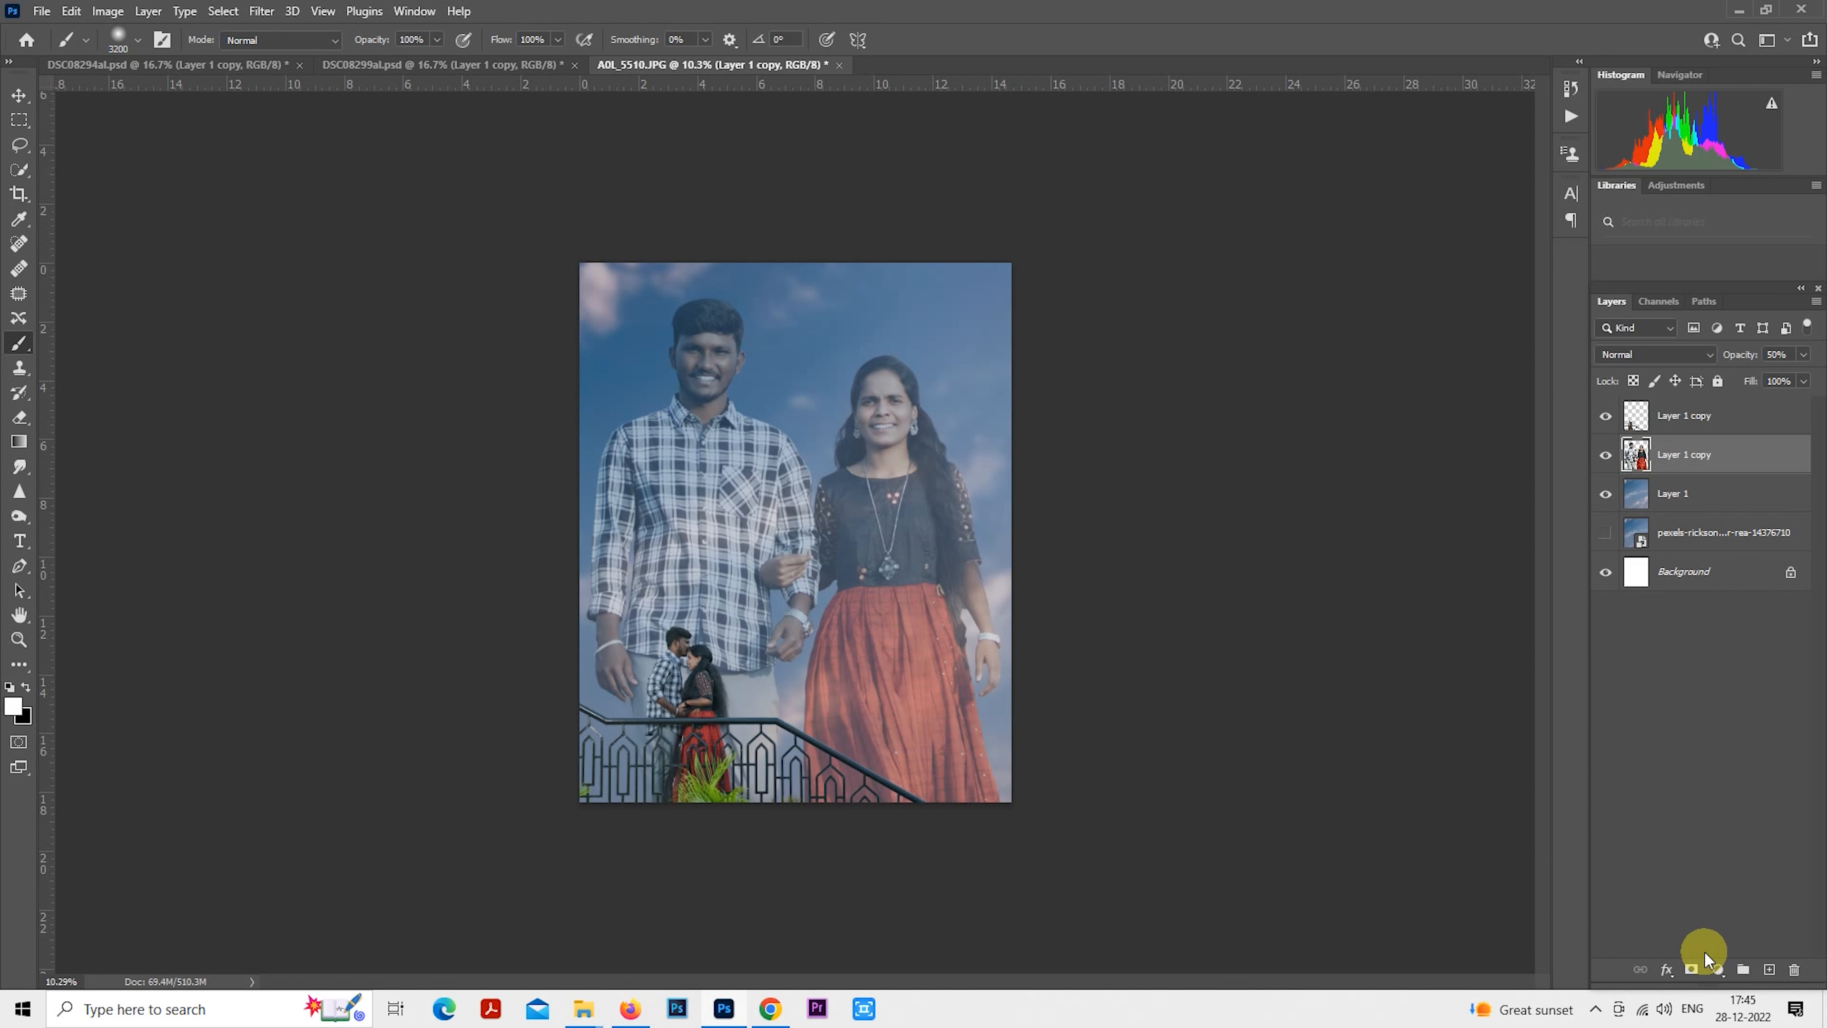
# Add a layer mask to the standing couple and paint it black along the bottom to fade their lower bodies into the sky.
pyautogui.click(1691, 970)
pyautogui.press('x')
pyautogui.press(']')
pyautogui.press(']')
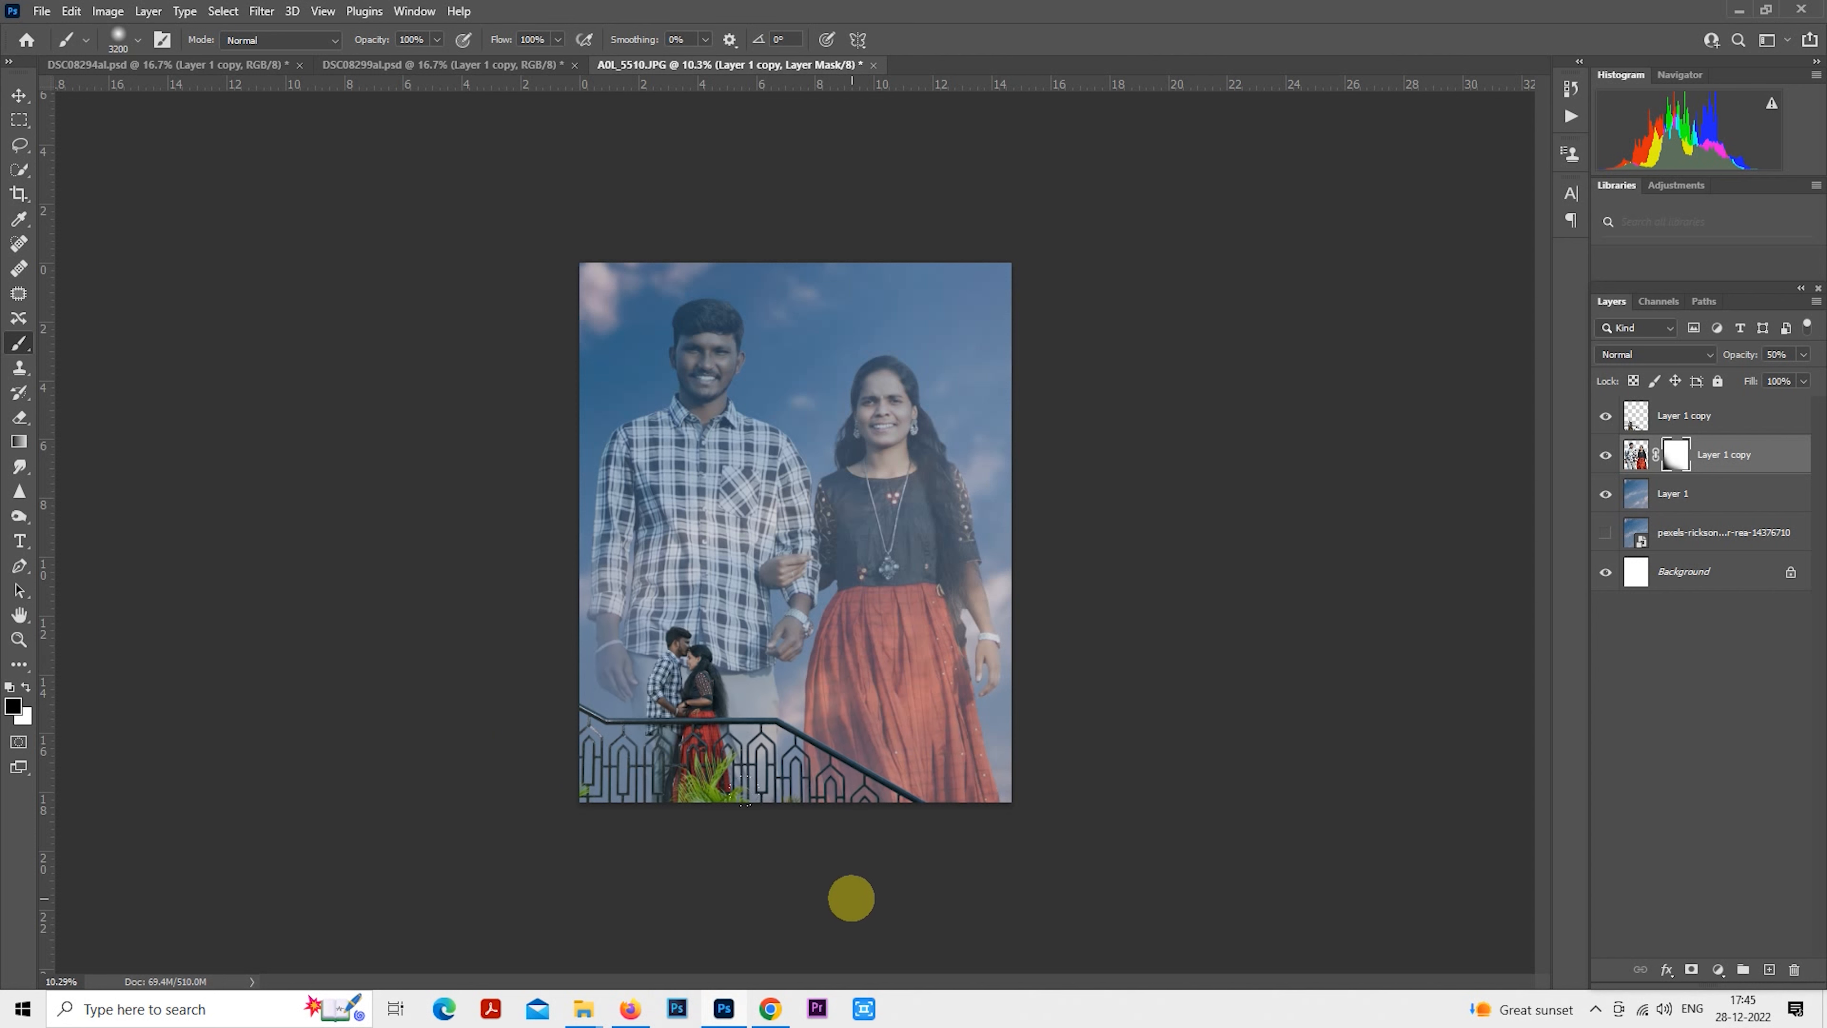
pyautogui.moveTo(827, 887)
pyautogui.mouseDown()
pyautogui.moveTo(1068, 881)
pyautogui.moveTo(1102, 711)
pyautogui.moveTo(1130, 735)
pyautogui.mouseUp()
pyautogui.press(']')
pyautogui.press(']')
pyautogui.moveTo(860, 933)
pyautogui.mouseDown()
pyautogui.moveTo(823, 939)
pyautogui.moveTo(777, 868)
pyautogui.moveTo(646, 850)
pyautogui.mouseUp()
pyautogui.press(']')
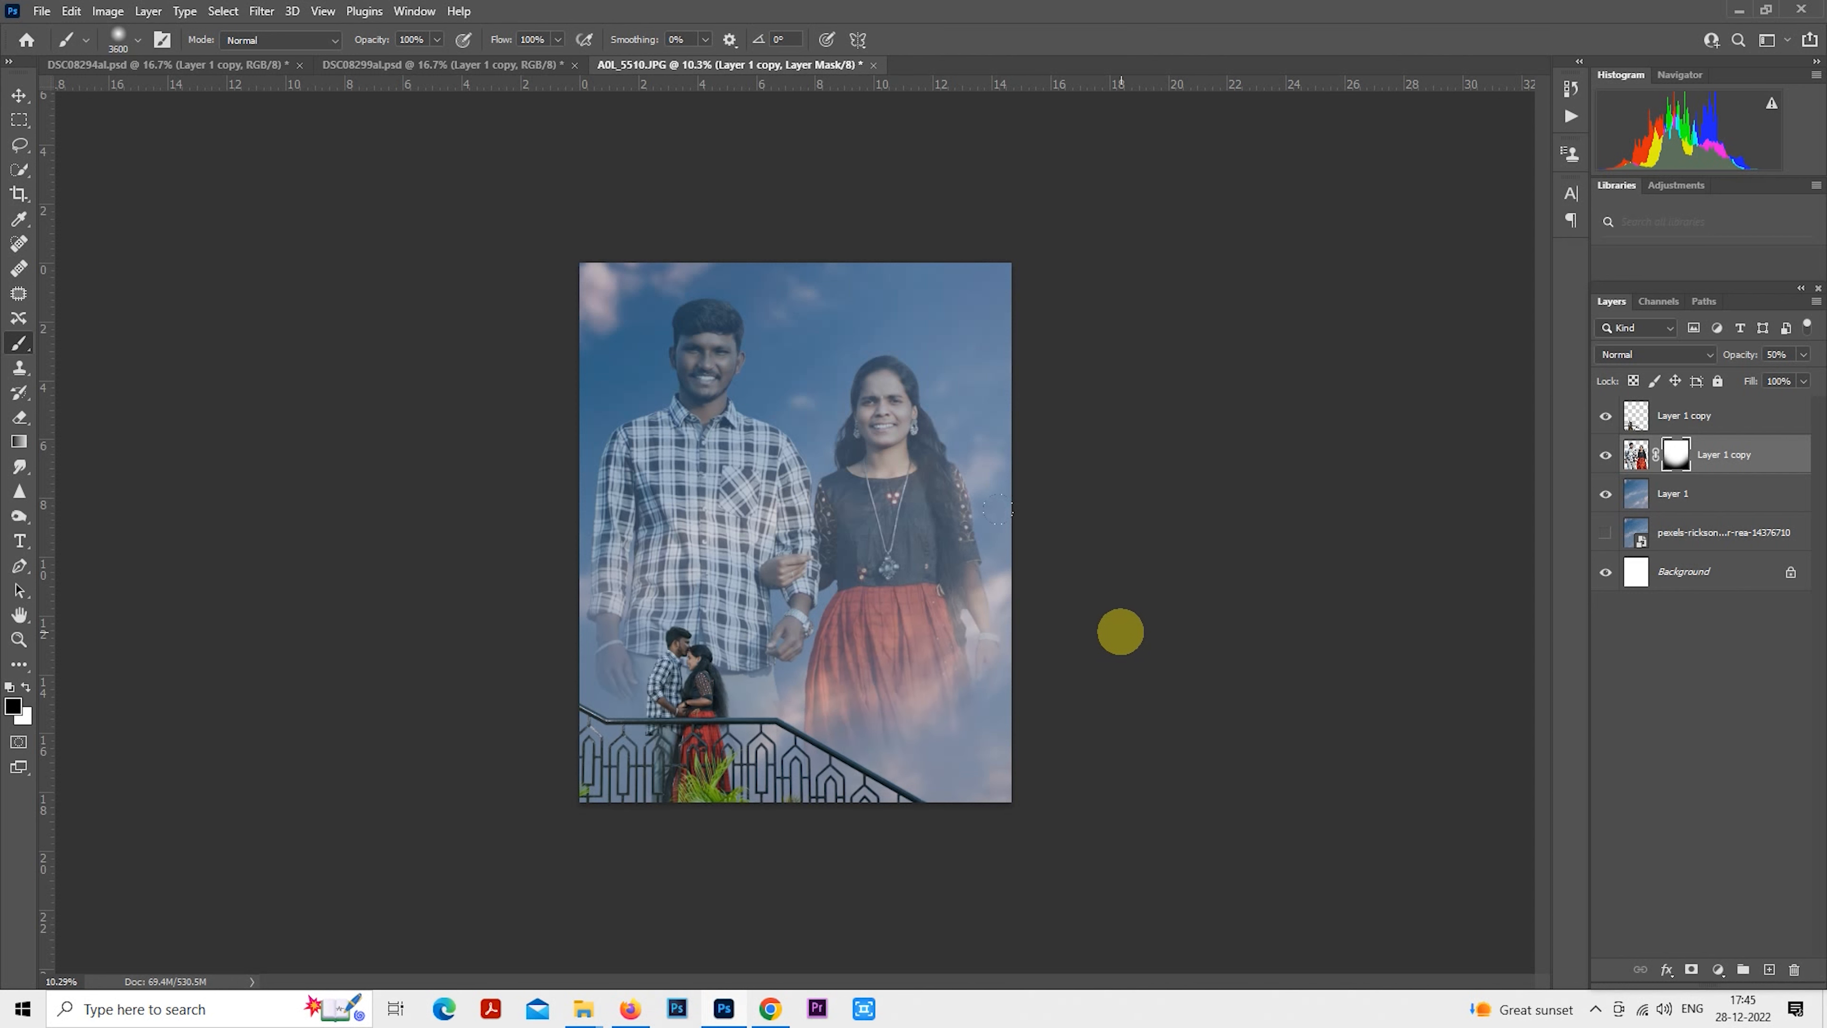
# Fade the outer side edges of the standing couple by painting black on the mask with a brush of about 3400 px.
pyautogui.press('[')
pyautogui.moveTo(495, 643)
pyautogui.mouseDown()
pyautogui.moveTo(482, 440)
pyautogui.moveTo(464, 490)
pyautogui.moveTo(489, 677)
pyautogui.moveTo(681, 840)
pyautogui.moveTo(798, 836)
pyautogui.moveTo(764, 827)
pyautogui.moveTo(929, 856)
pyautogui.moveTo(1097, 710)
pyautogui.moveTo(1112, 490)
pyautogui.moveTo(482, 408)
pyautogui.moveTo(367, 530)
pyautogui.moveTo(453, 567)
pyautogui.moveTo(100, 173)
pyautogui.mouseUp()
pyautogui.press(']')
pyautogui.press('[')
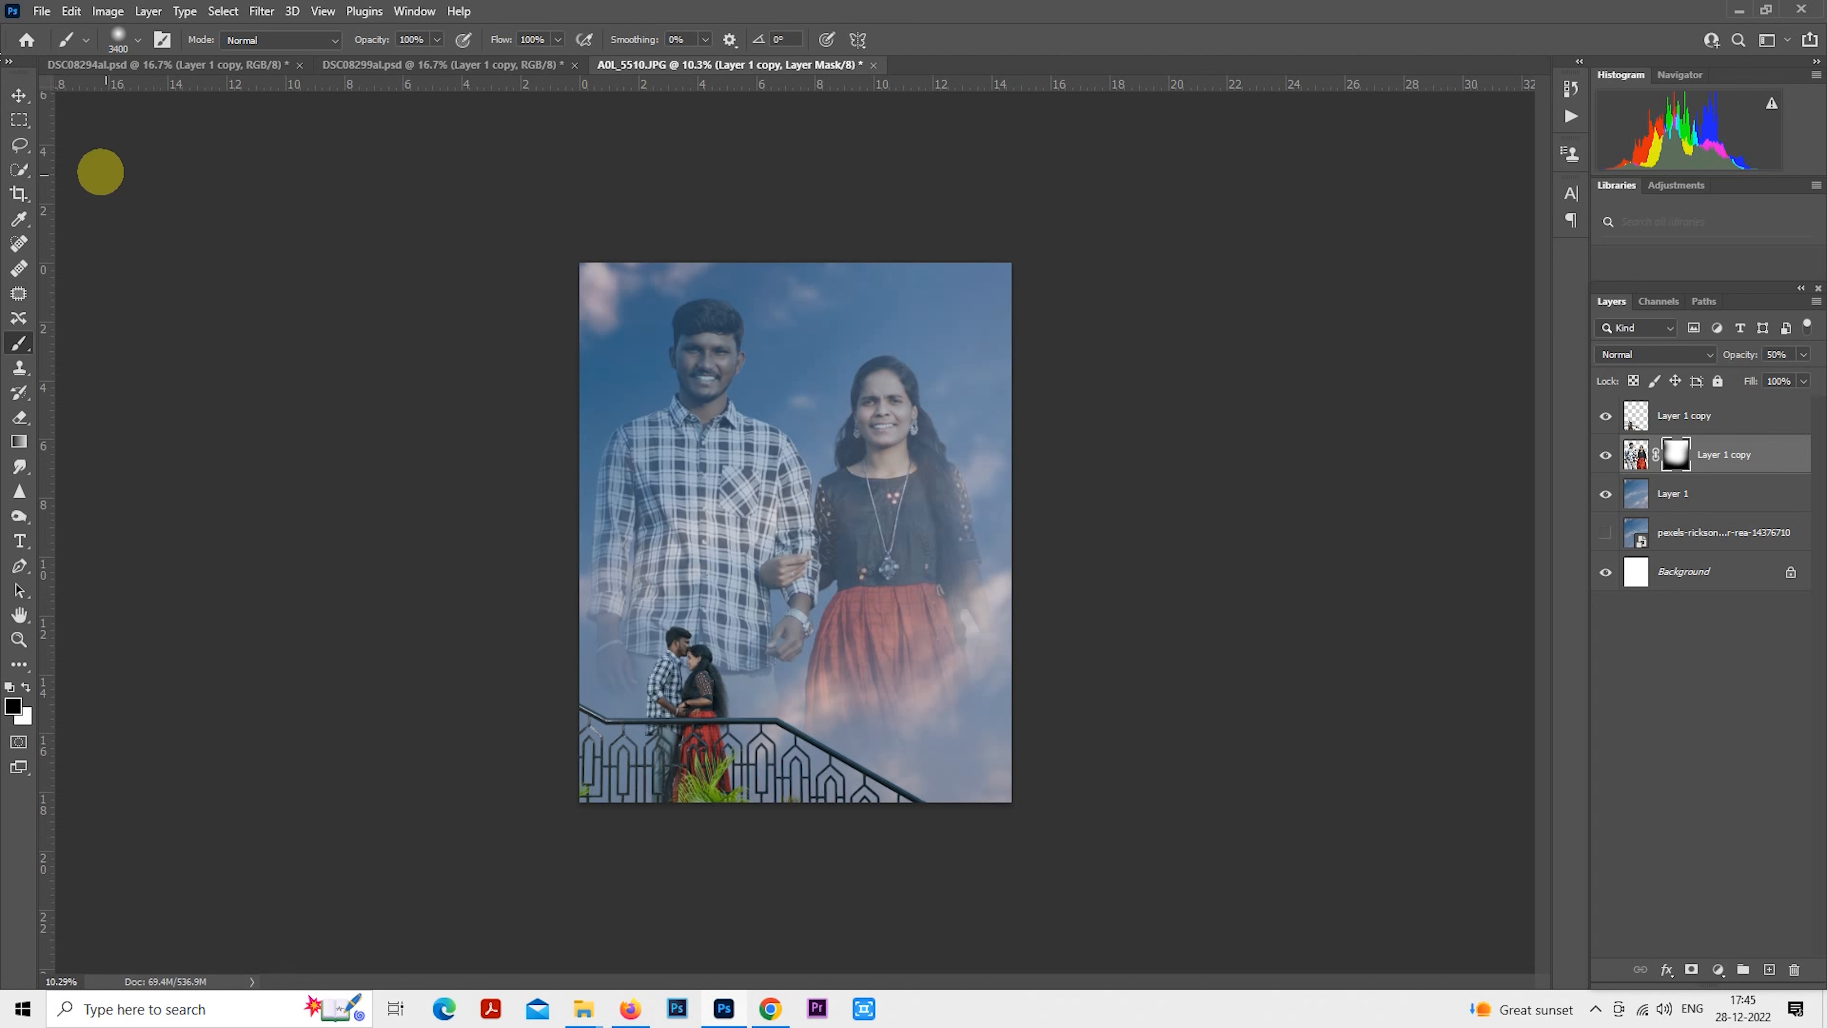
# Target the standing couple's image instead of its mask and shift the couple slightly to the right.
pyautogui.click(19, 119)
pyautogui.hotkey('ctrl', '=')
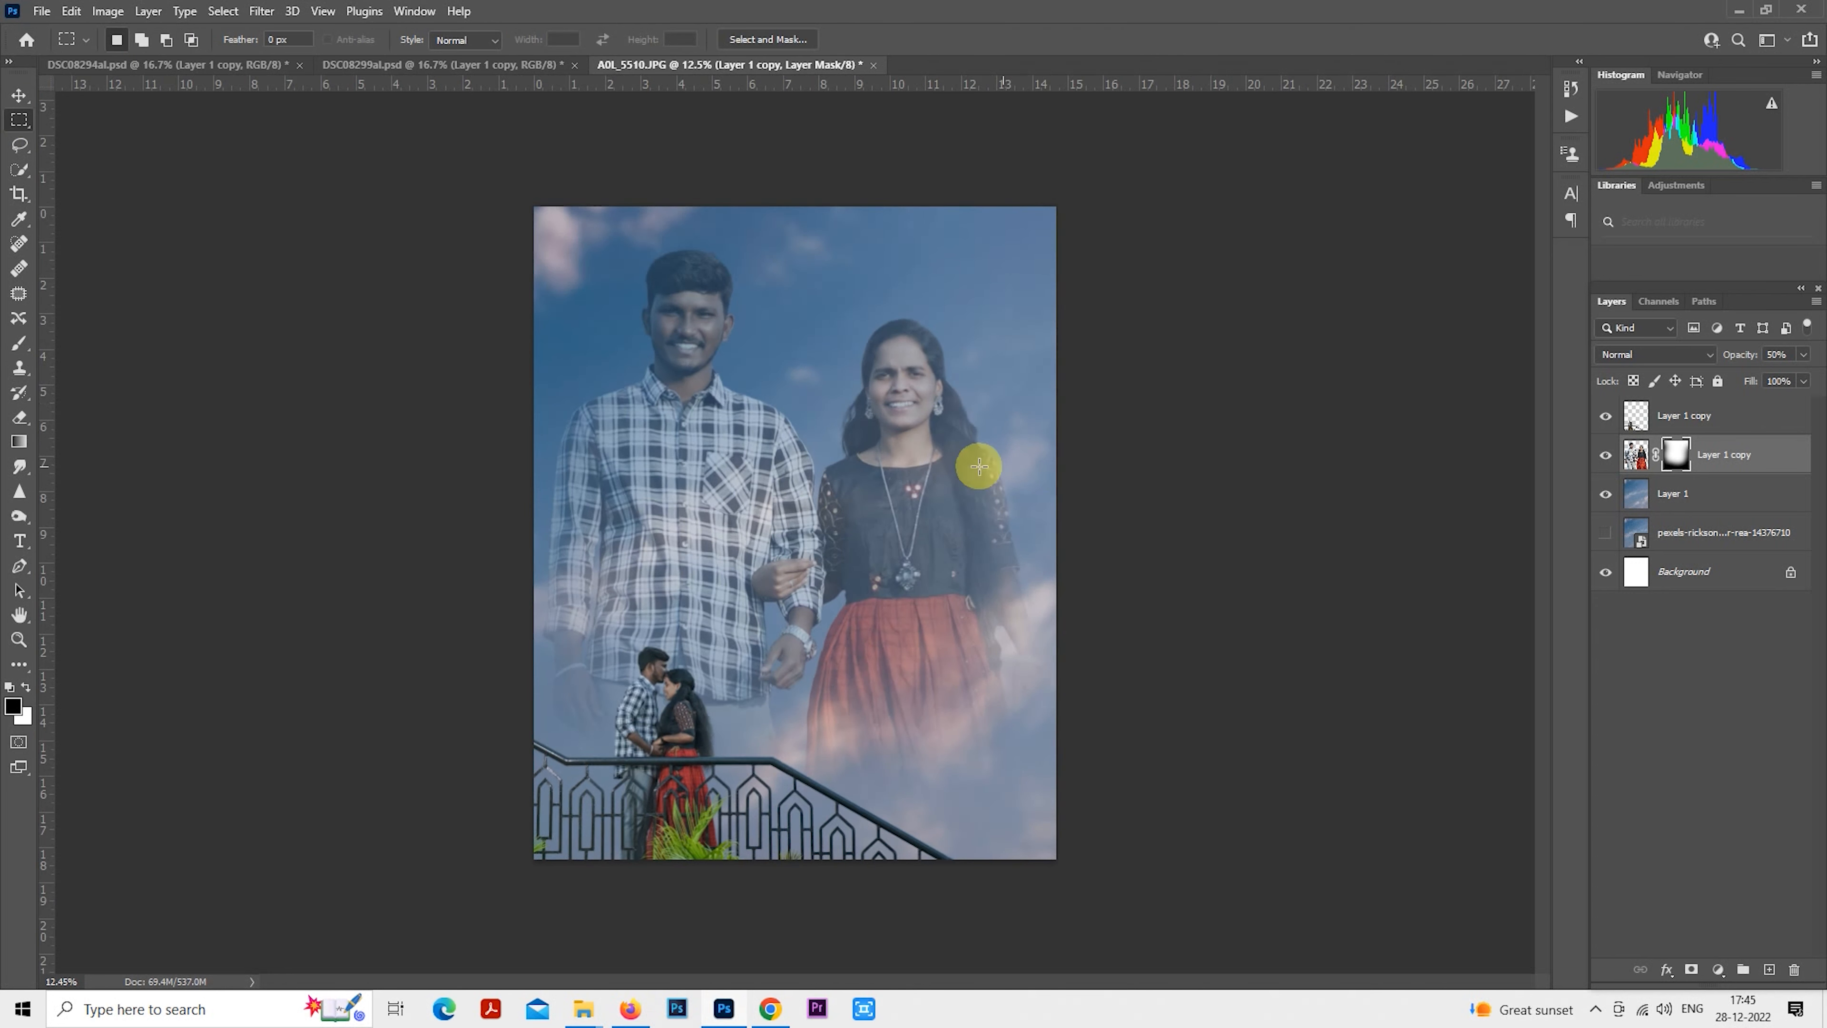
pyautogui.click(1636, 454)
pyautogui.press('x')
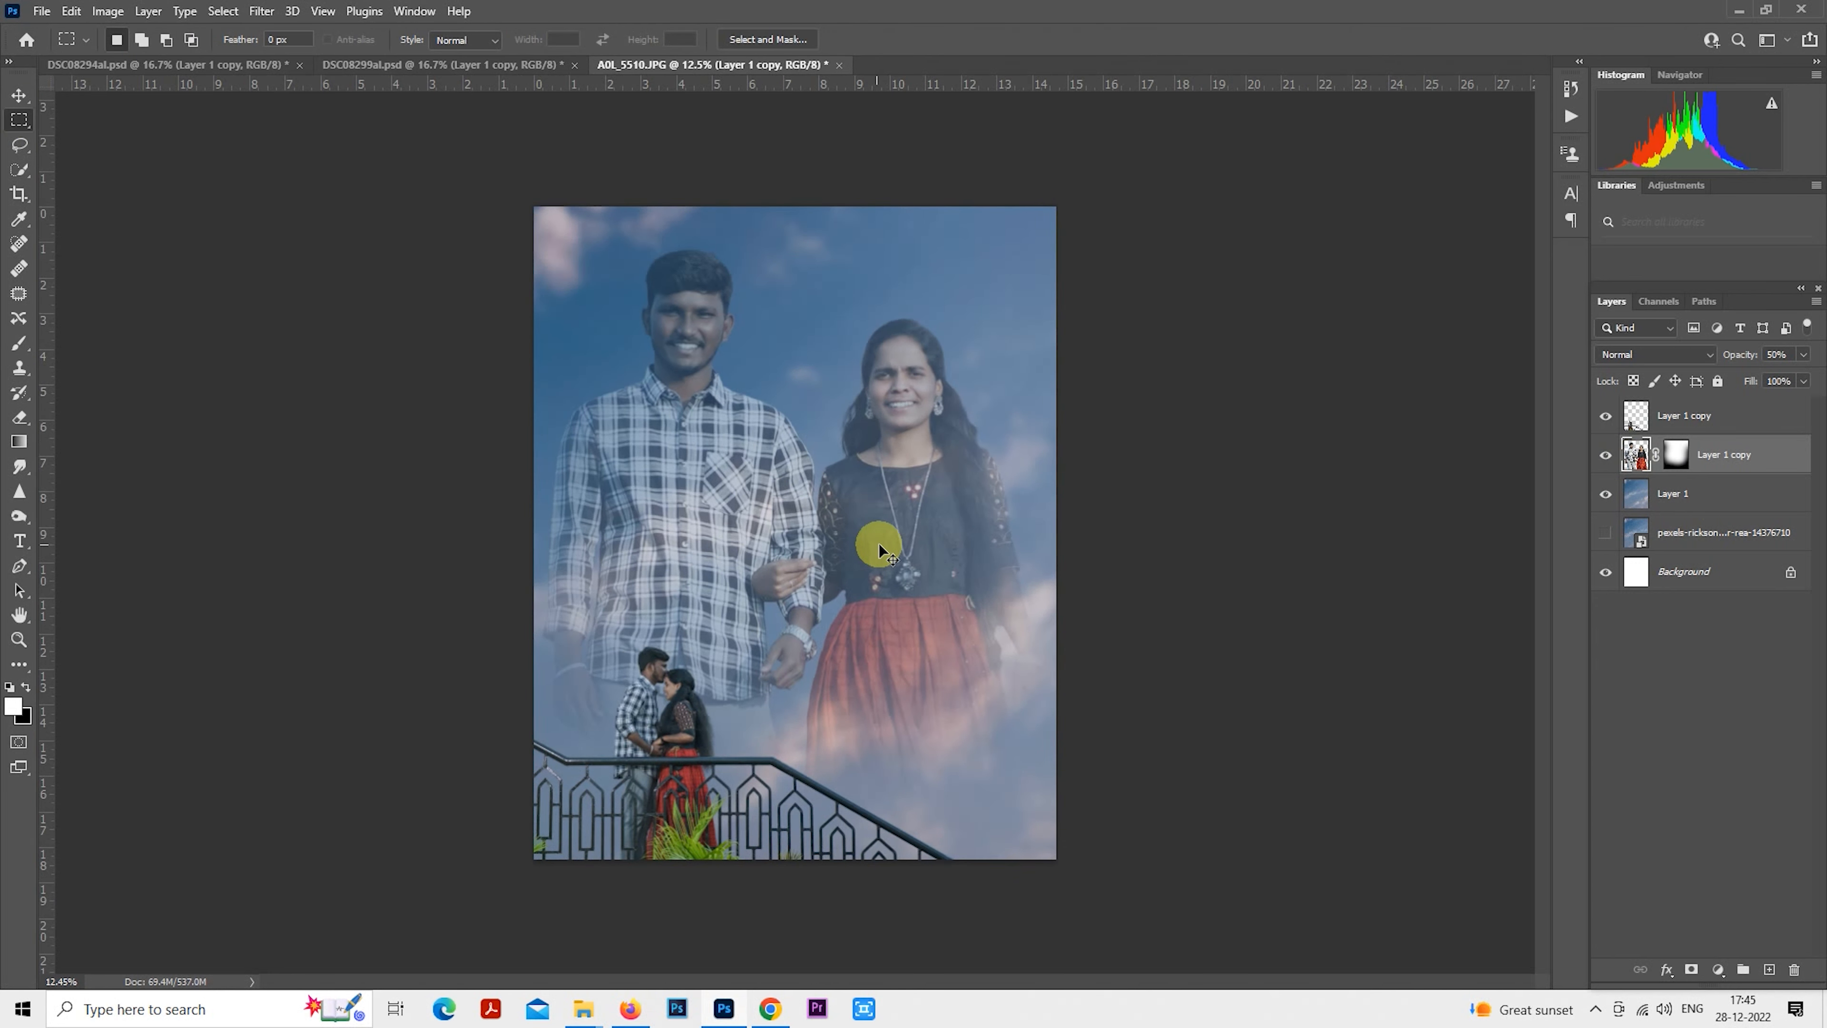
pyautogui.moveTo(879, 551); pyautogui.dragTo(884, 550)
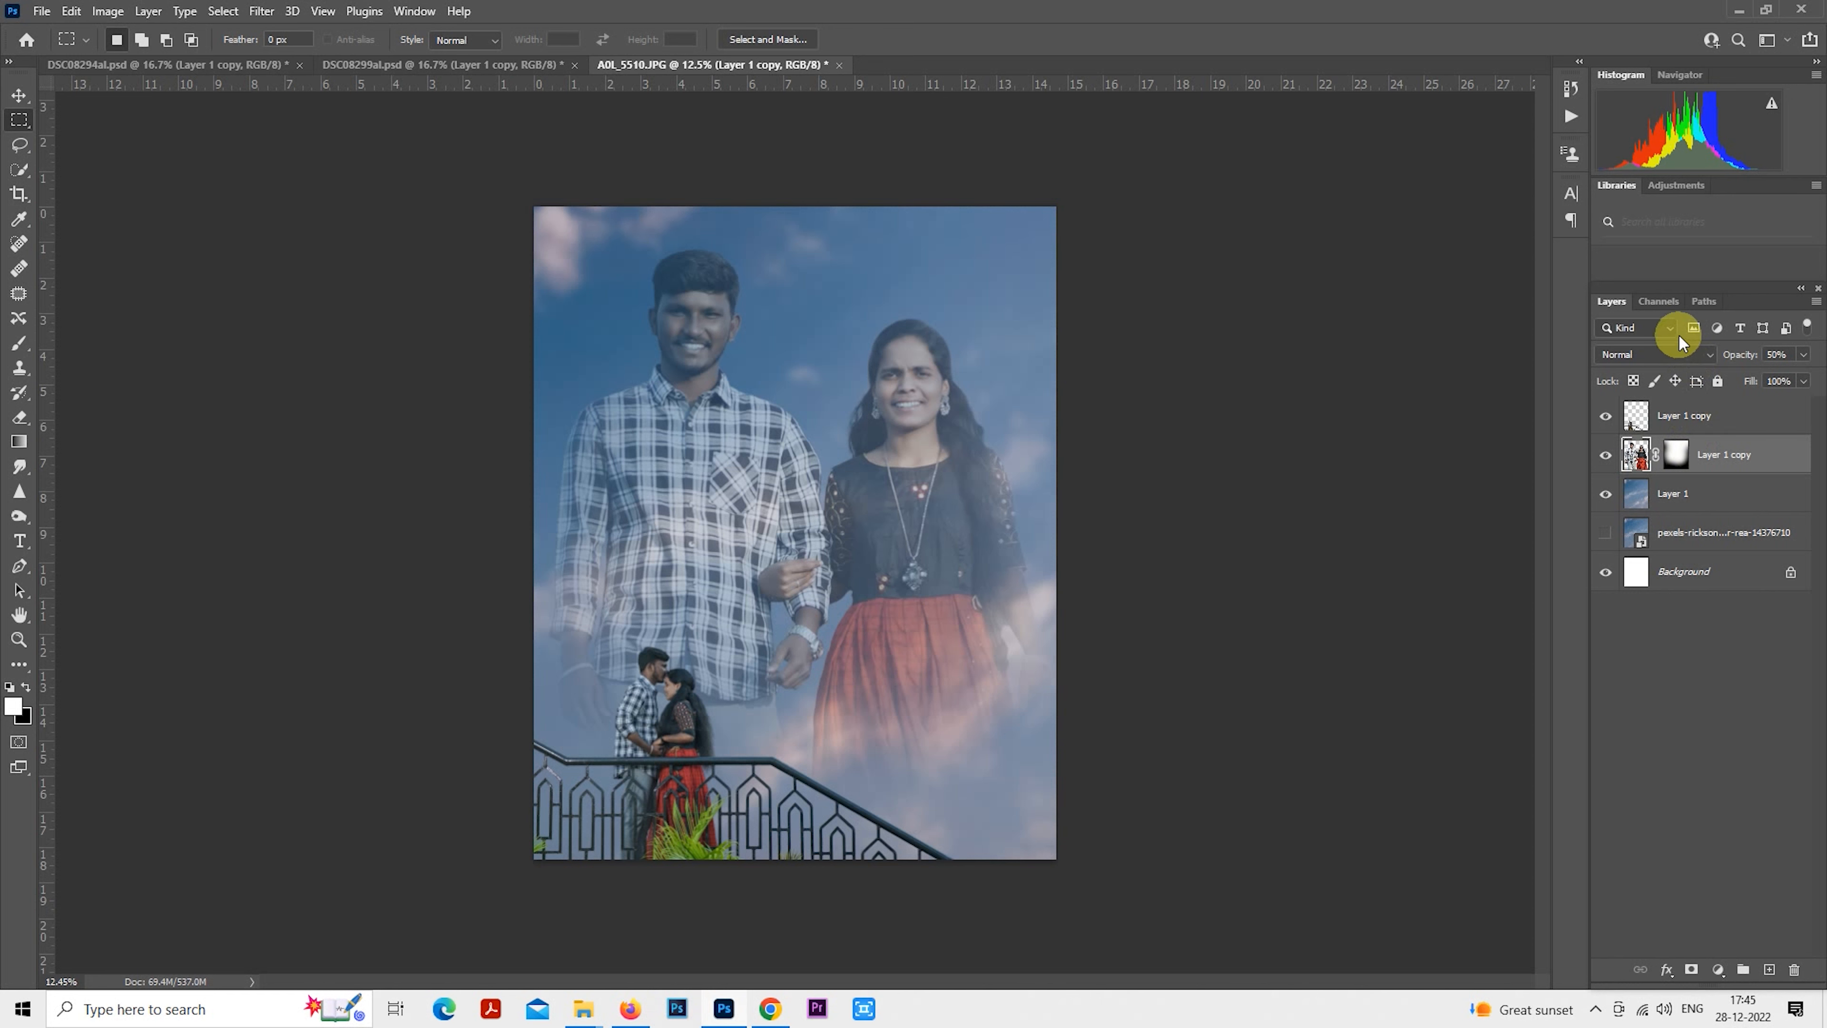
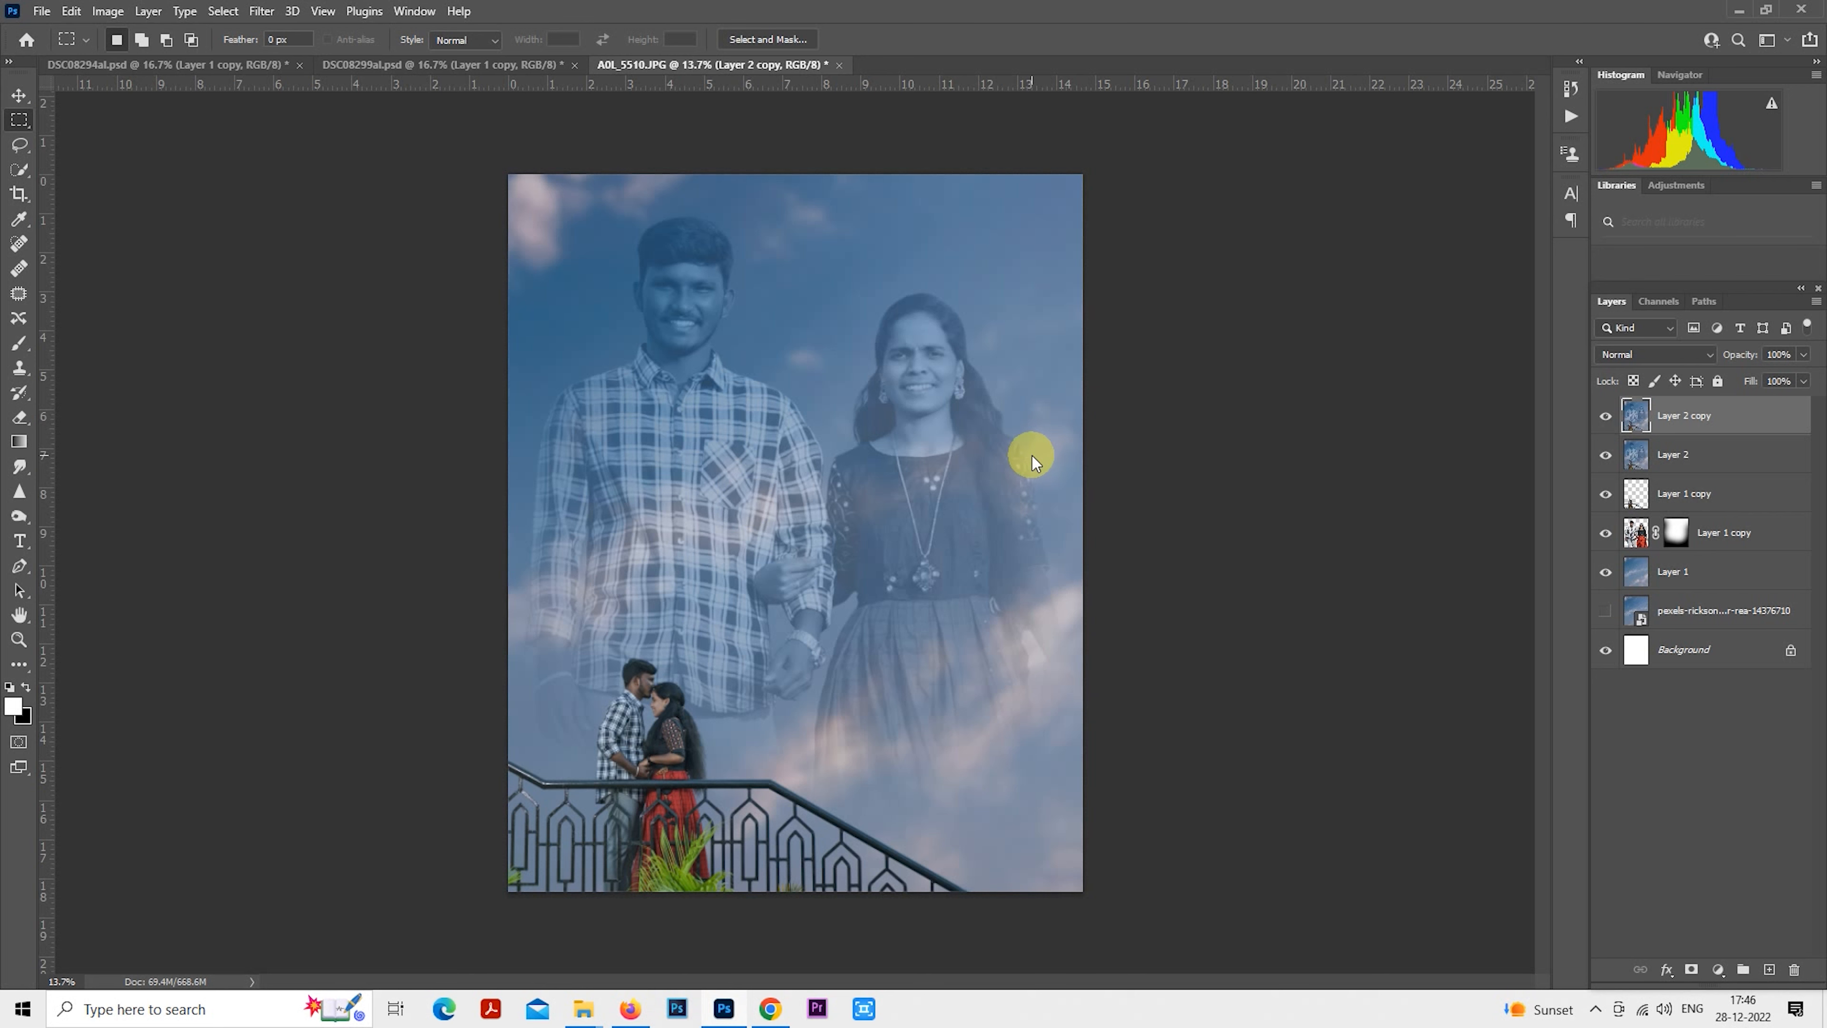
# Open the Layer 2 copy in the Camera Raw Filter and apply the z6 user preset.
pyautogui.hotkey('ctrl', 'shift', 'a')
pyautogui.click(1543, 237)
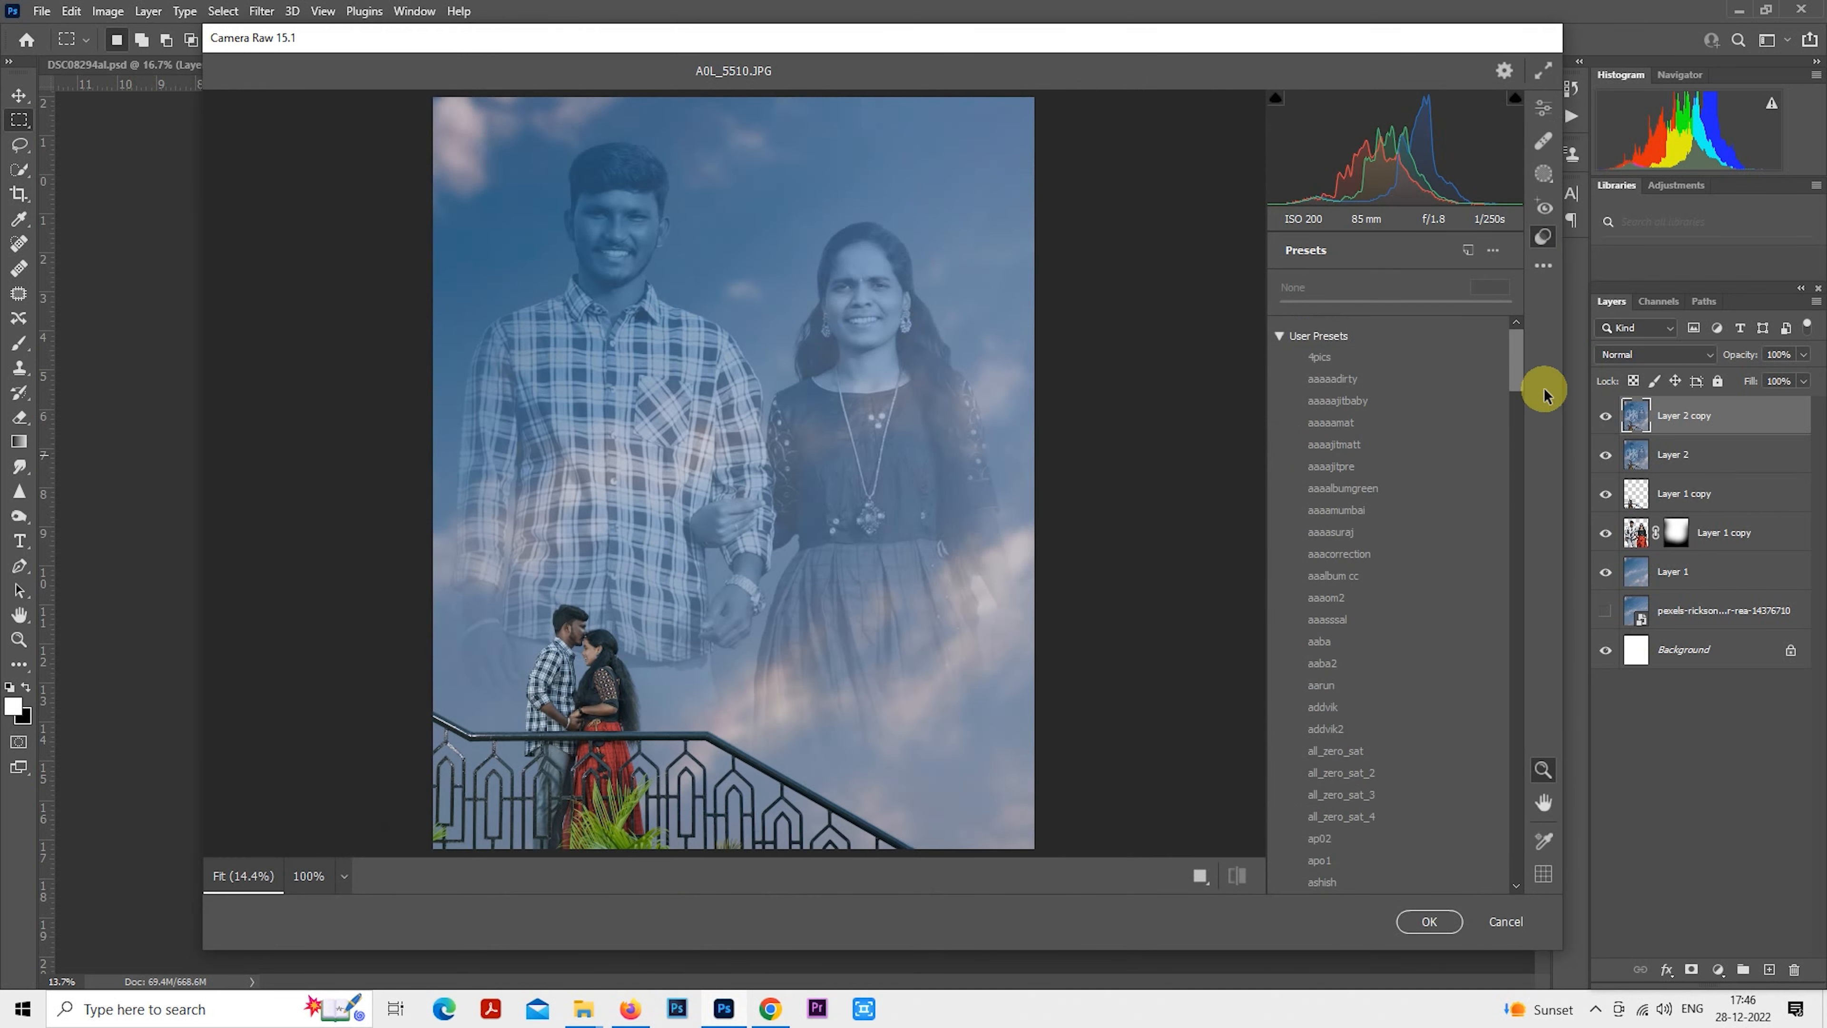
pyautogui.moveTo(1517, 359); pyautogui.dragTo(1514, 745)
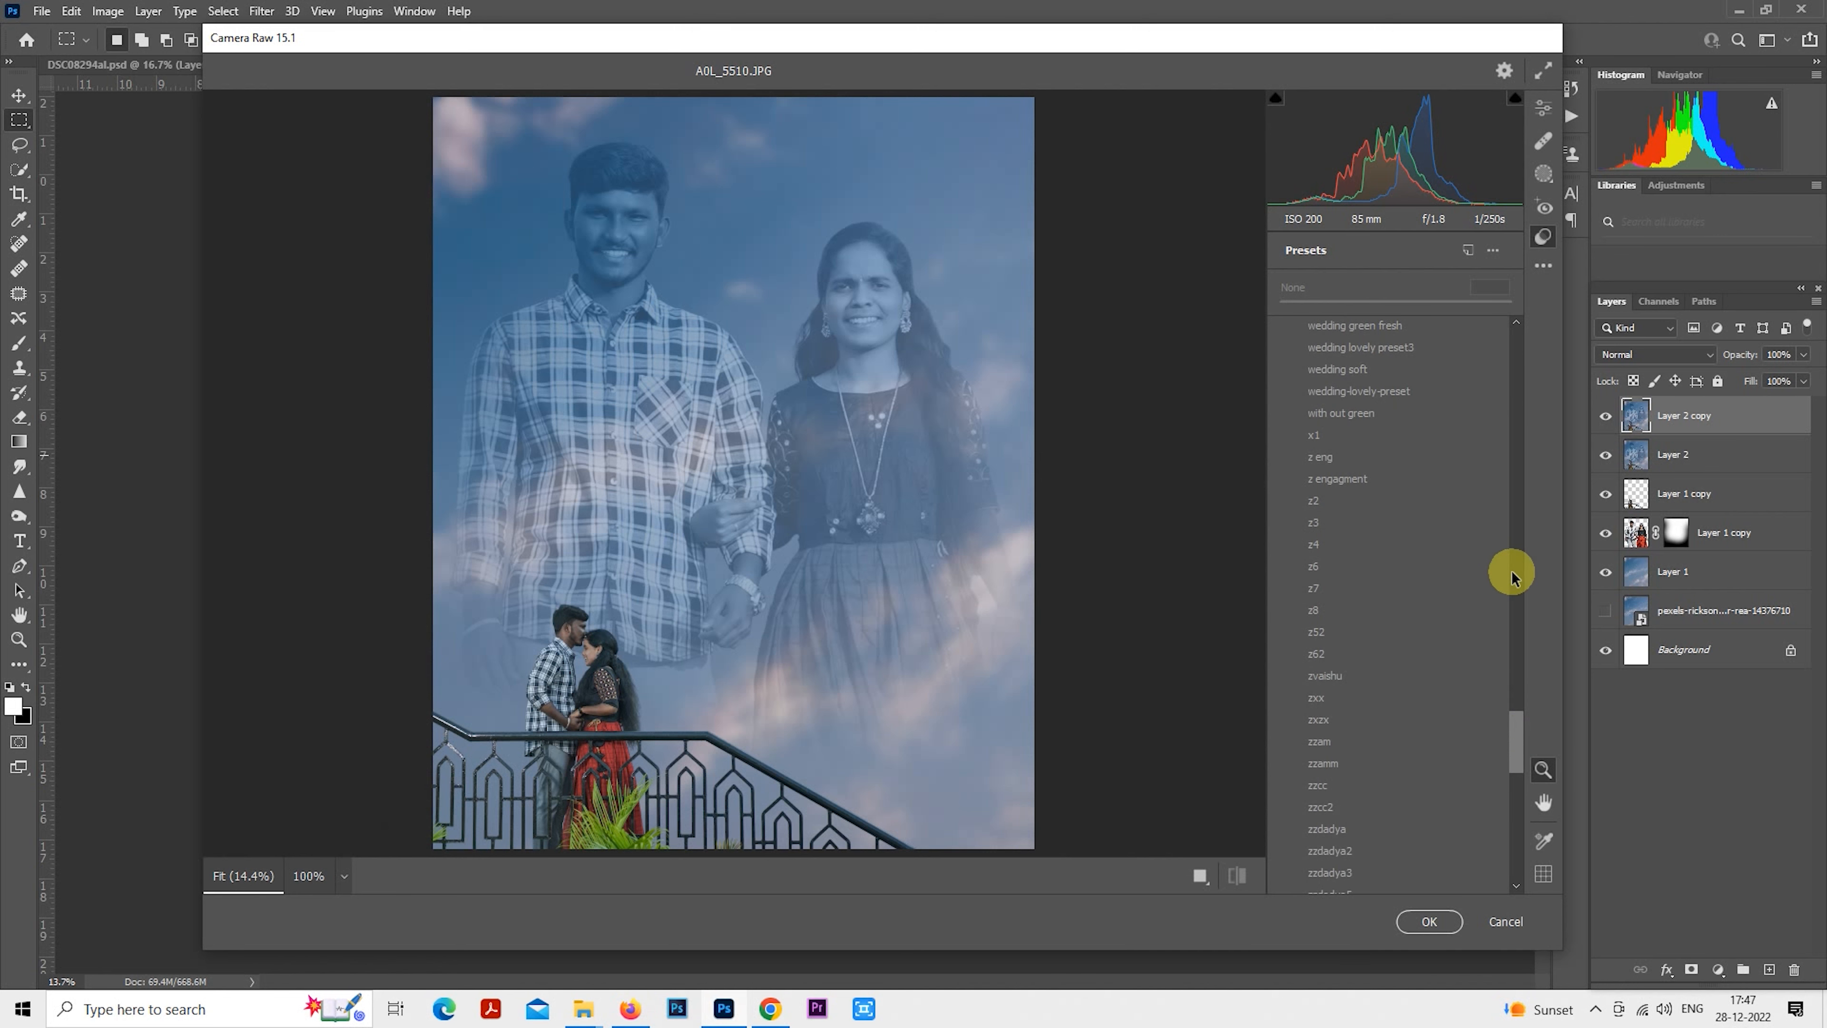
pyautogui.click(1371, 566)
# Adjust the basic tones to Exposure +0.30, Highlights -74, Shadows +58, Whites +30 and Blacks -48.
pyautogui.click(1542, 108)
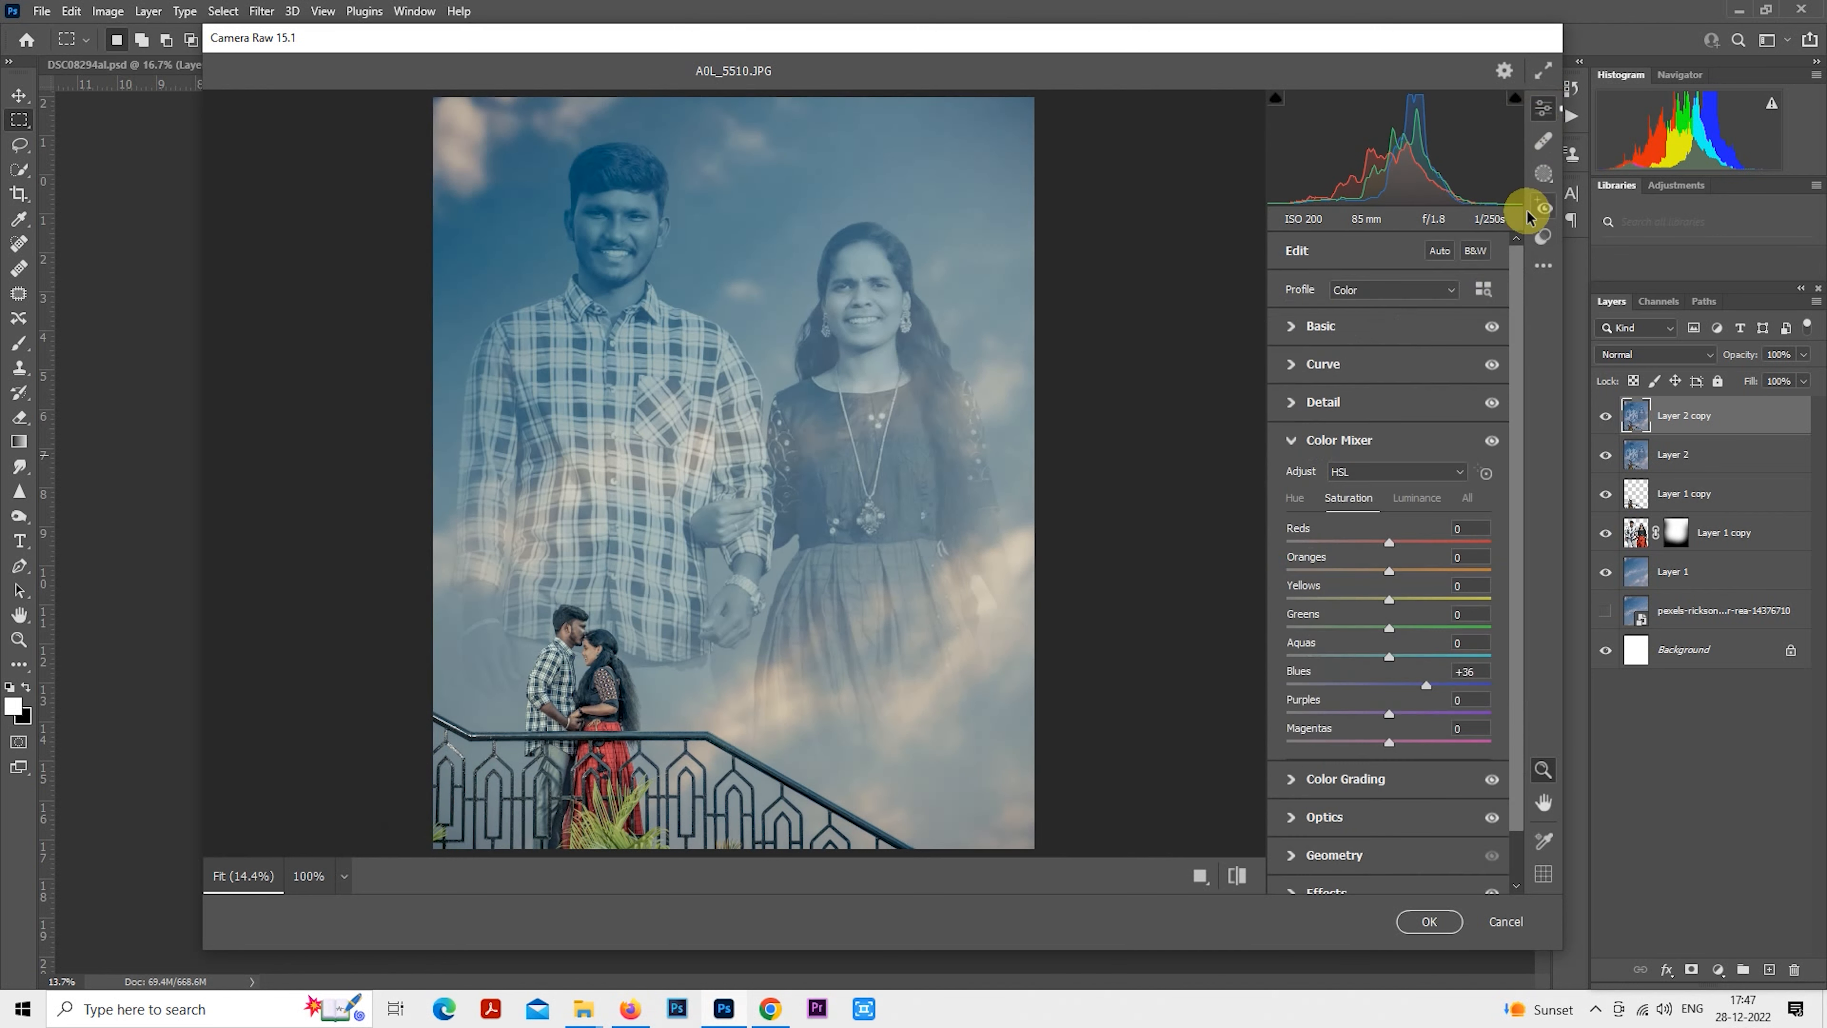
pyautogui.click(1298, 325)
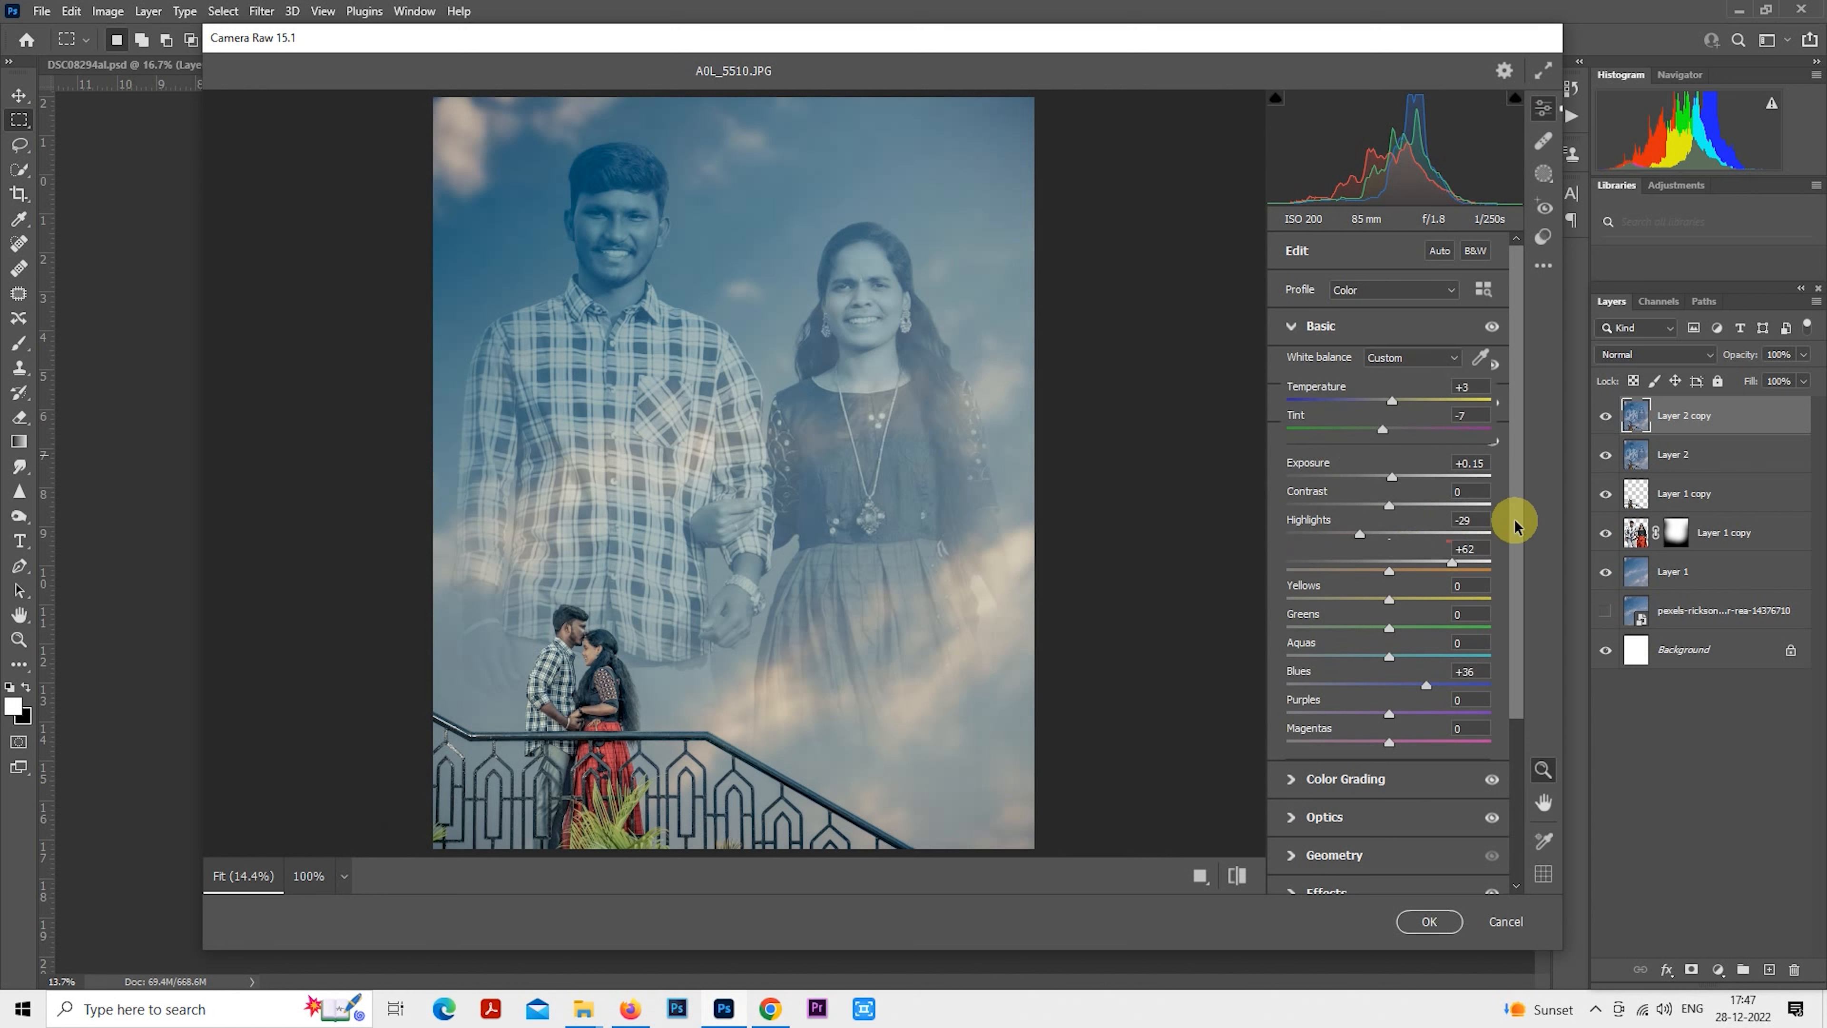
pyautogui.click(1313, 534)
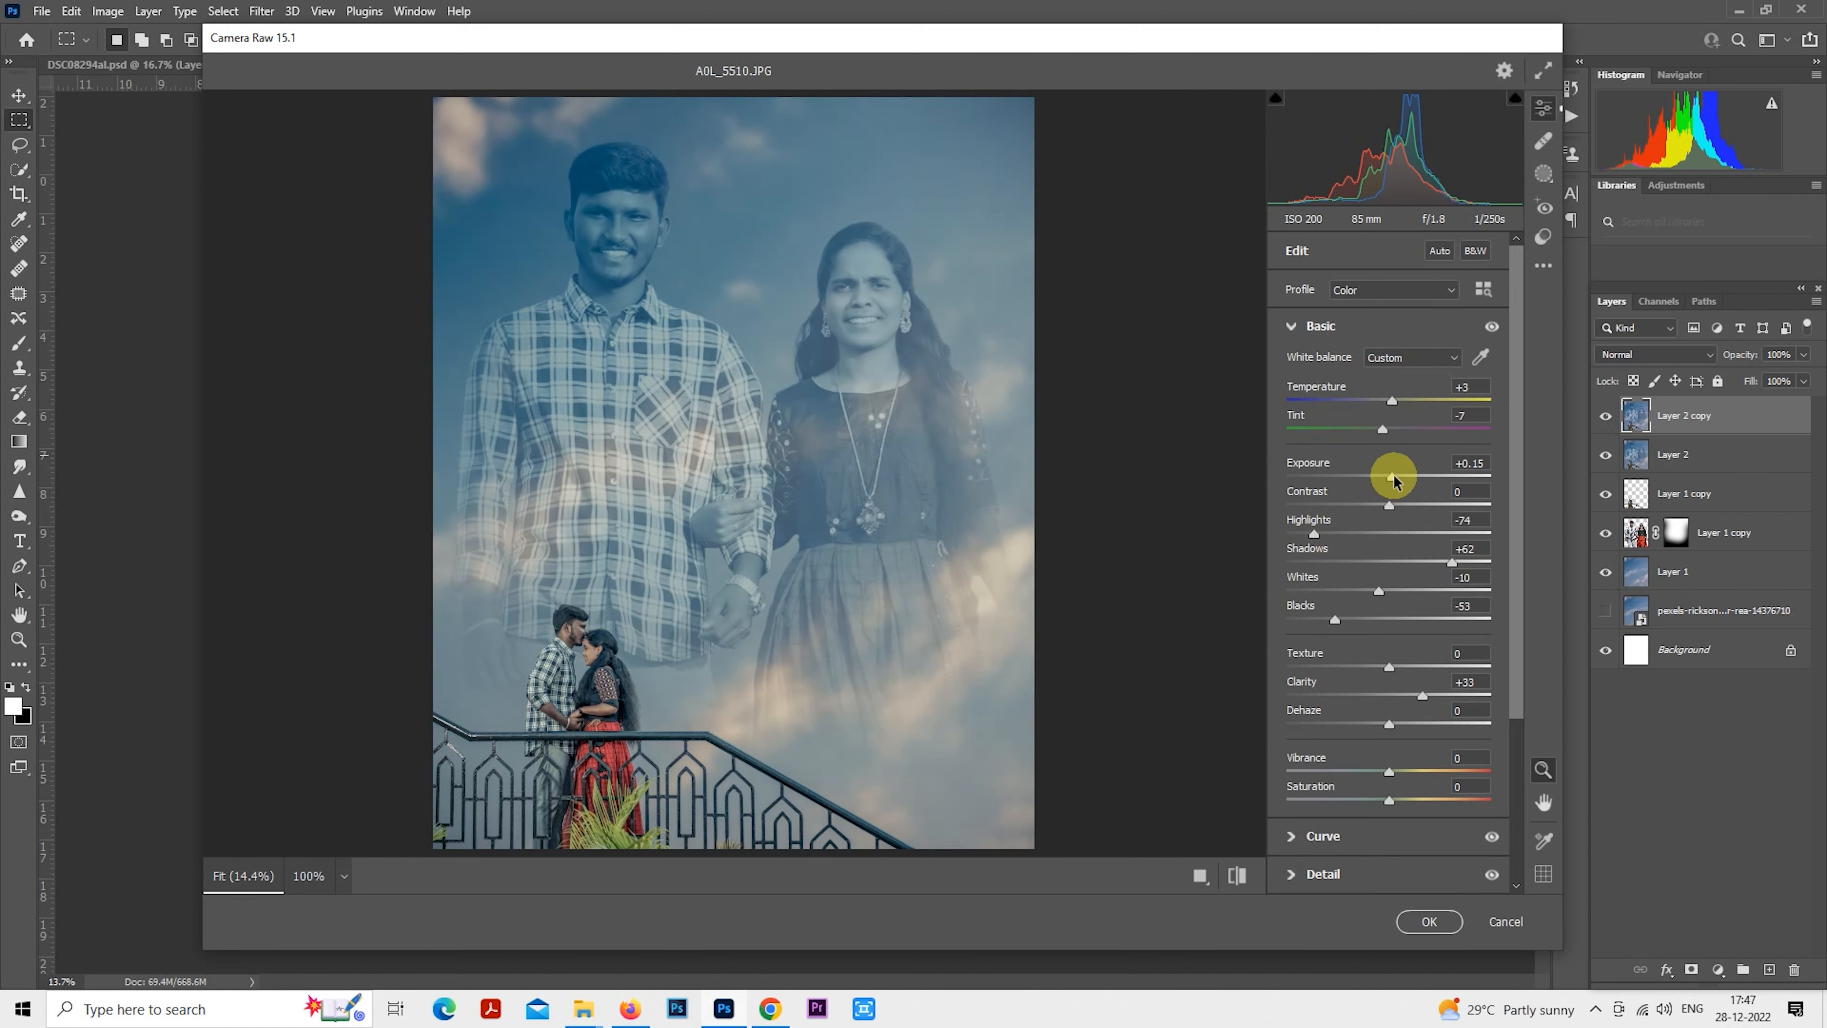
pyautogui.moveTo(1393, 476); pyautogui.dragTo(1396, 476)
pyautogui.click(1456, 576)
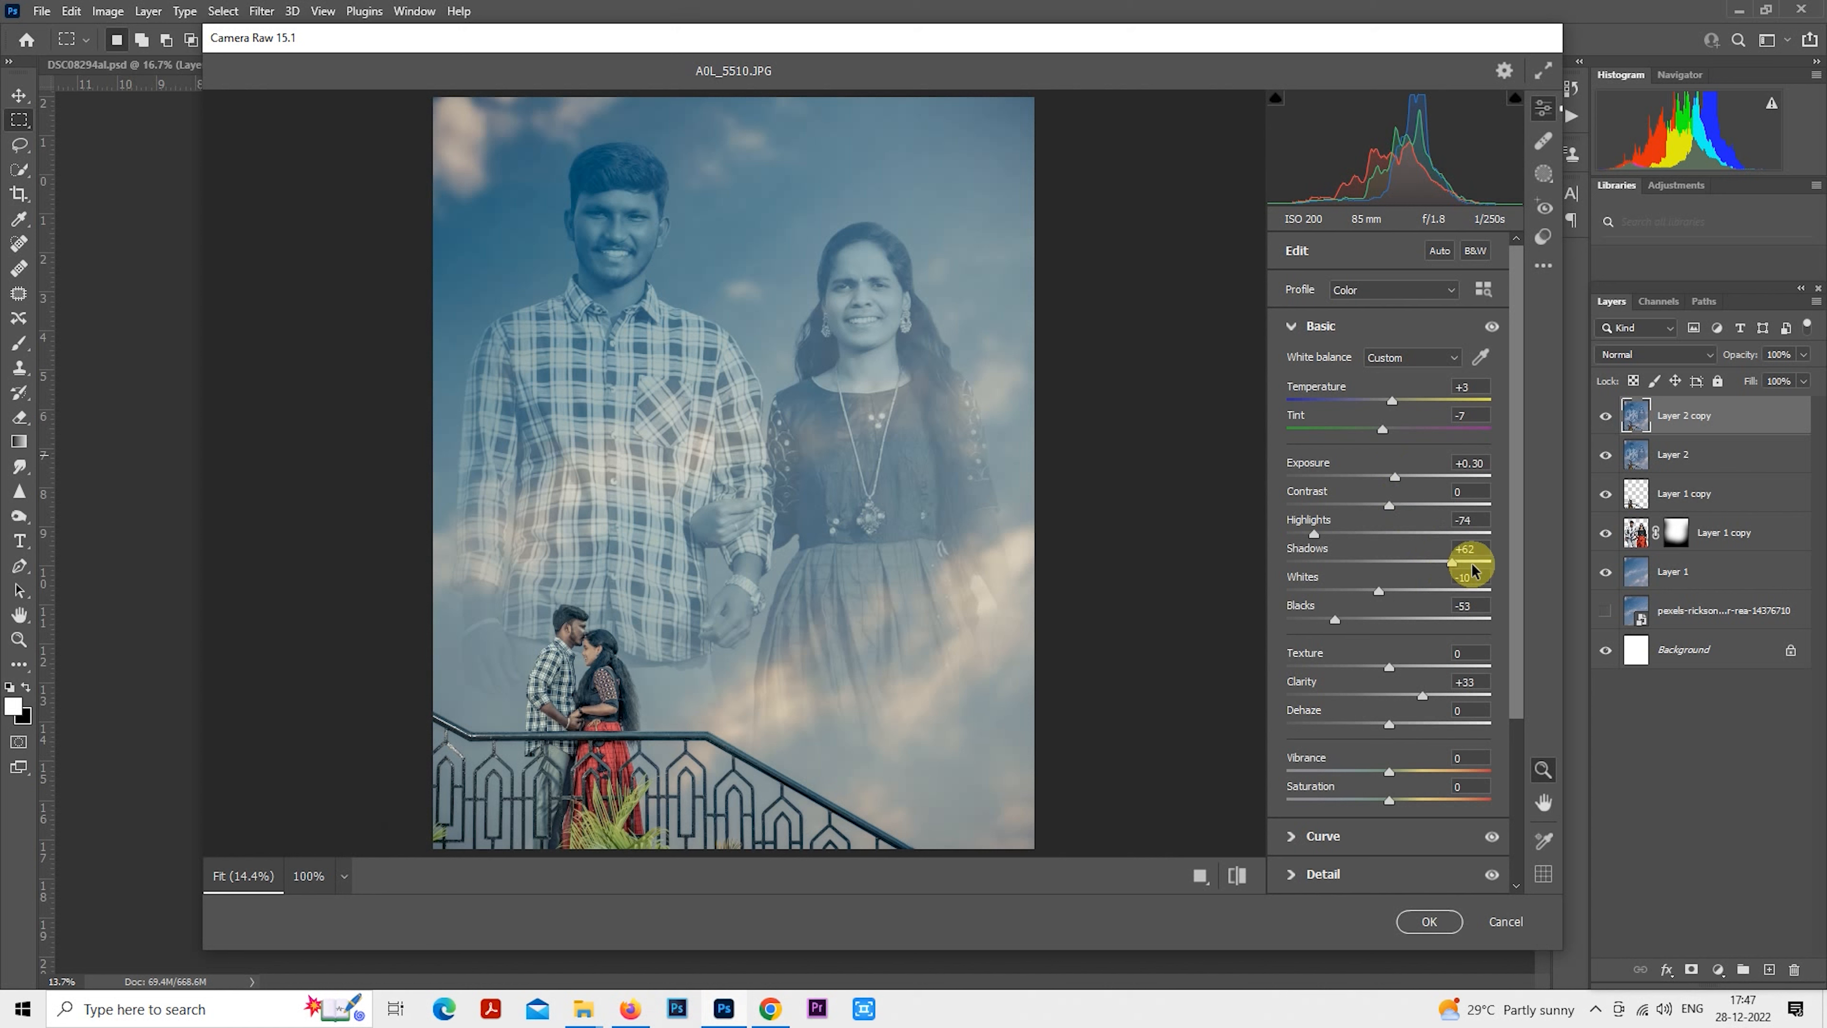
pyautogui.moveTo(1470, 568); pyautogui.dragTo(1341, 623)
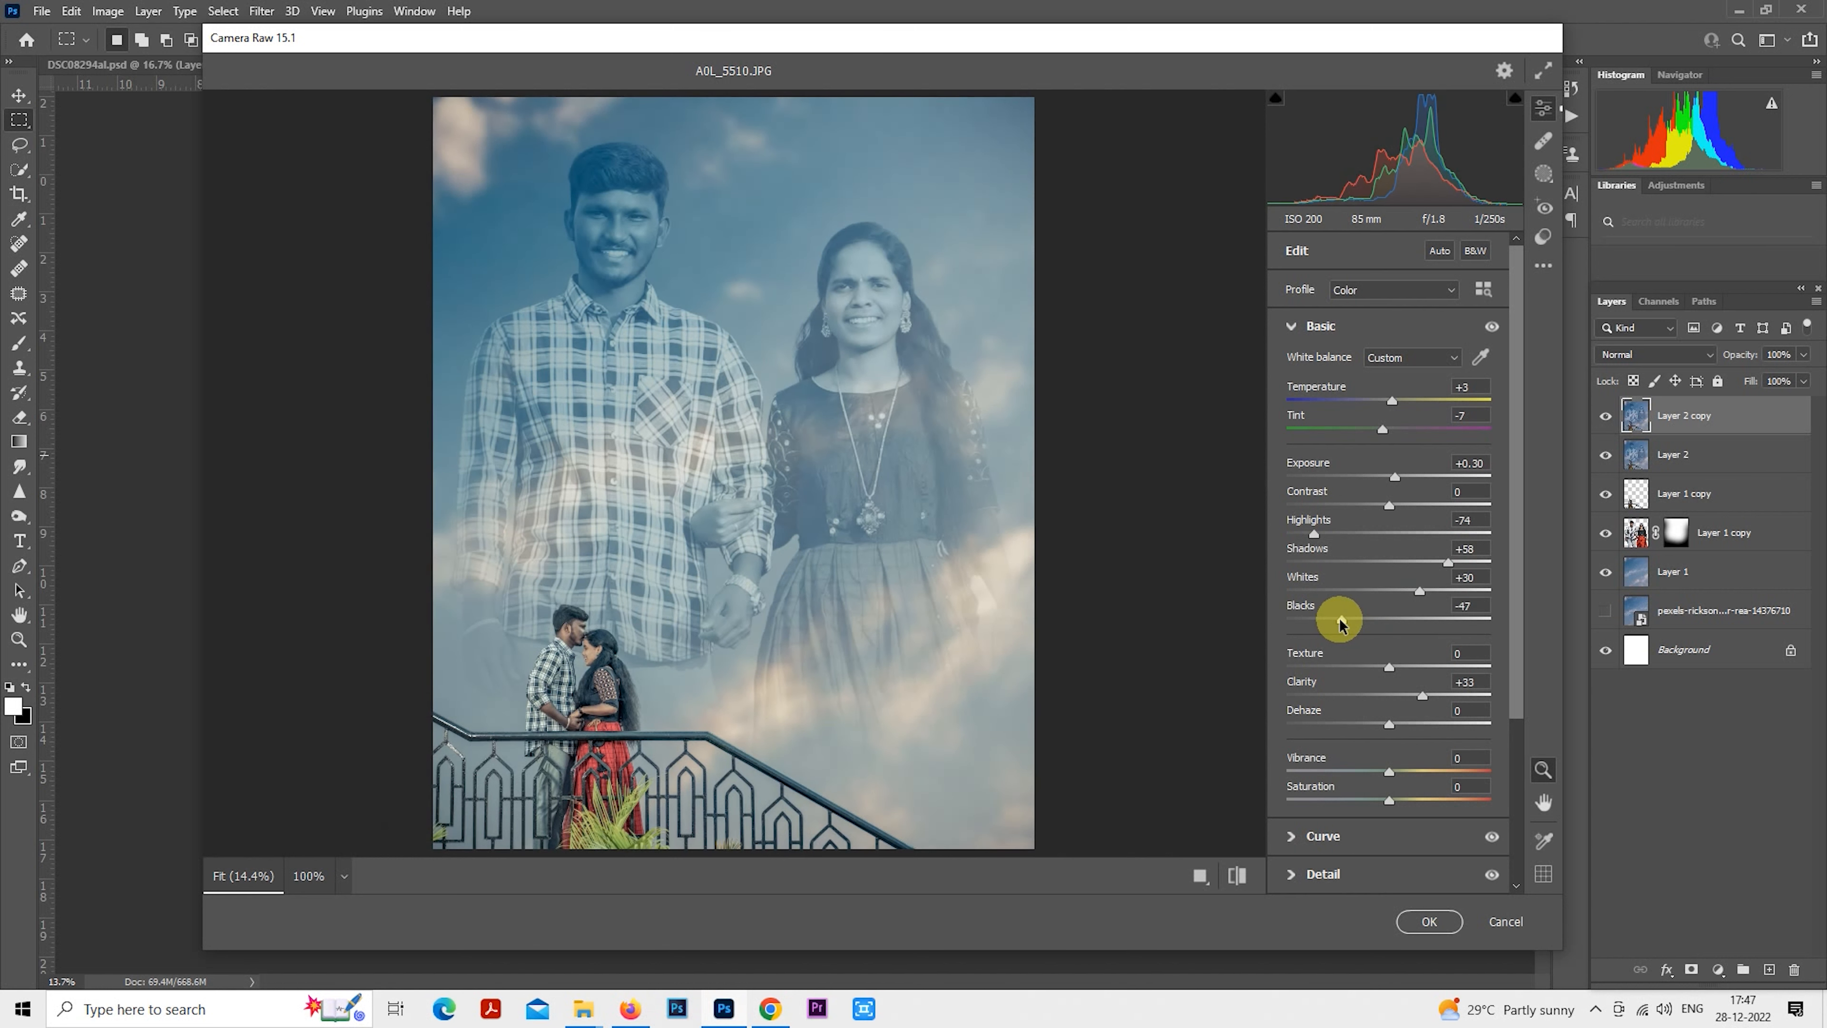
# Shape the vignette with Midpoint 3, Roundness +49 and a Vignetting amount of -11.
pyautogui.click(1291, 326)
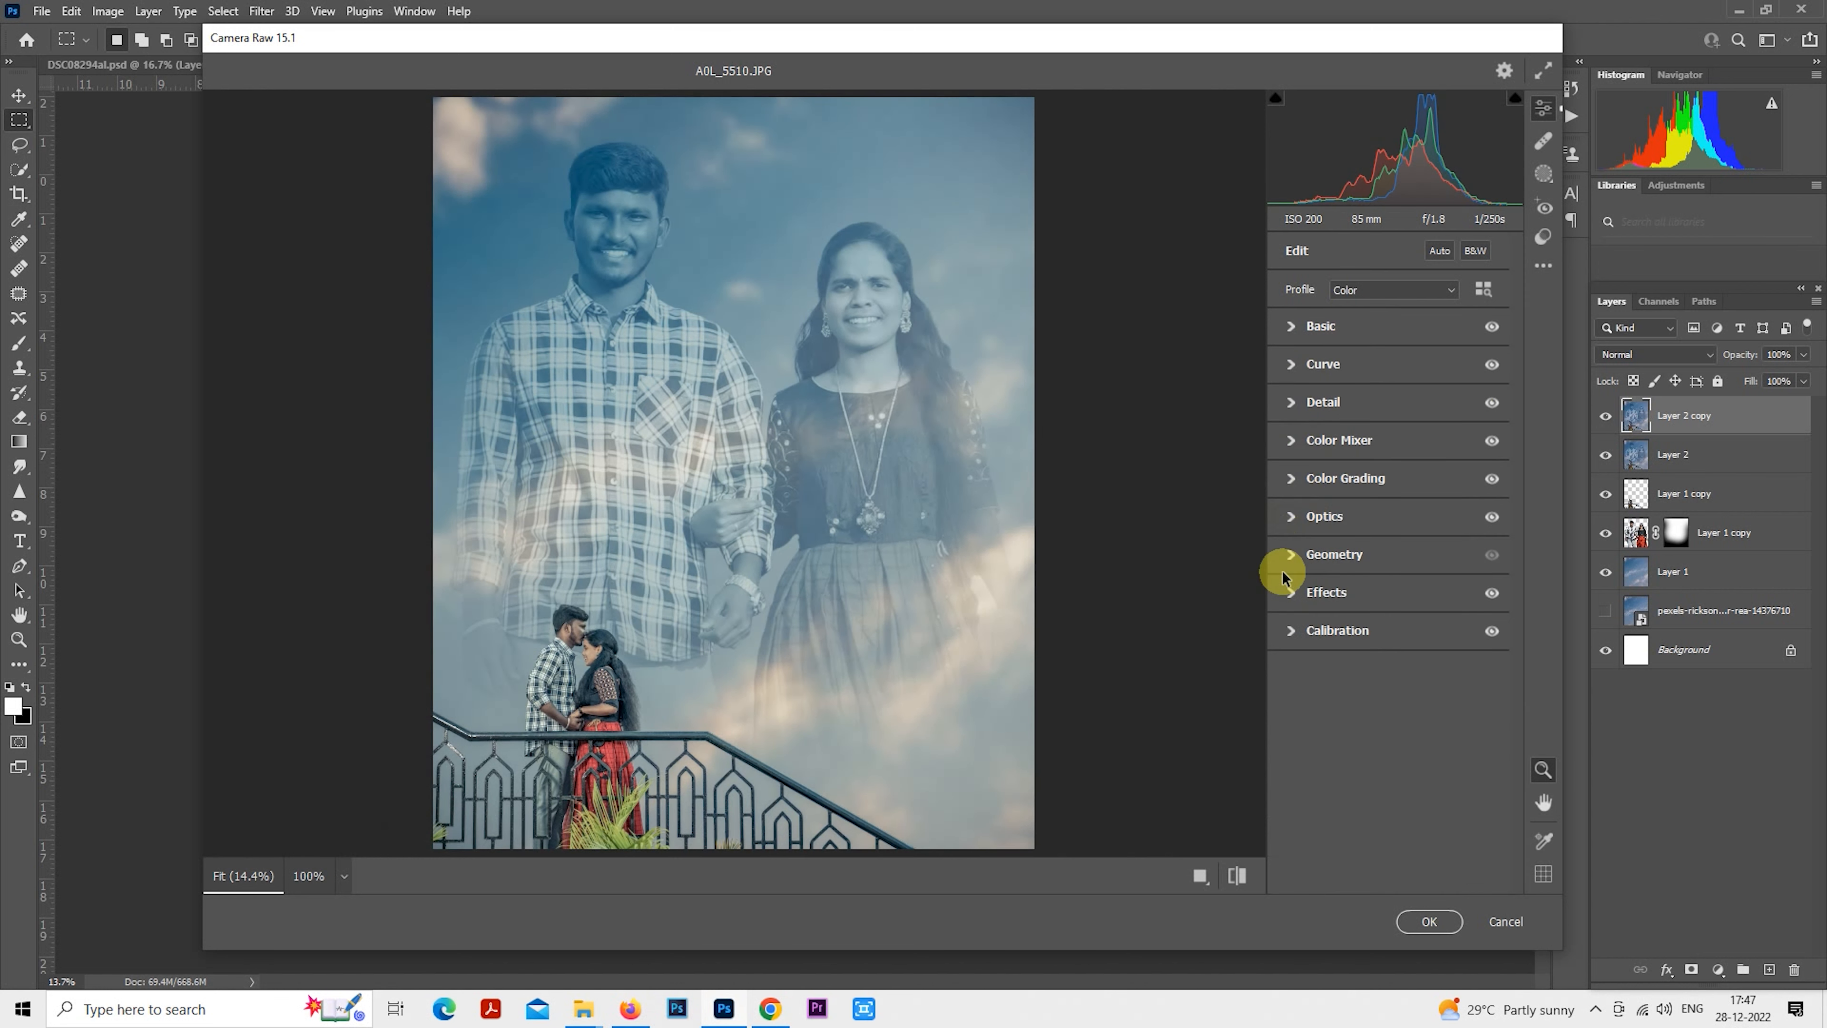
pyautogui.click(1331, 597)
pyautogui.moveTo(1314, 739); pyautogui.dragTo(1293, 744)
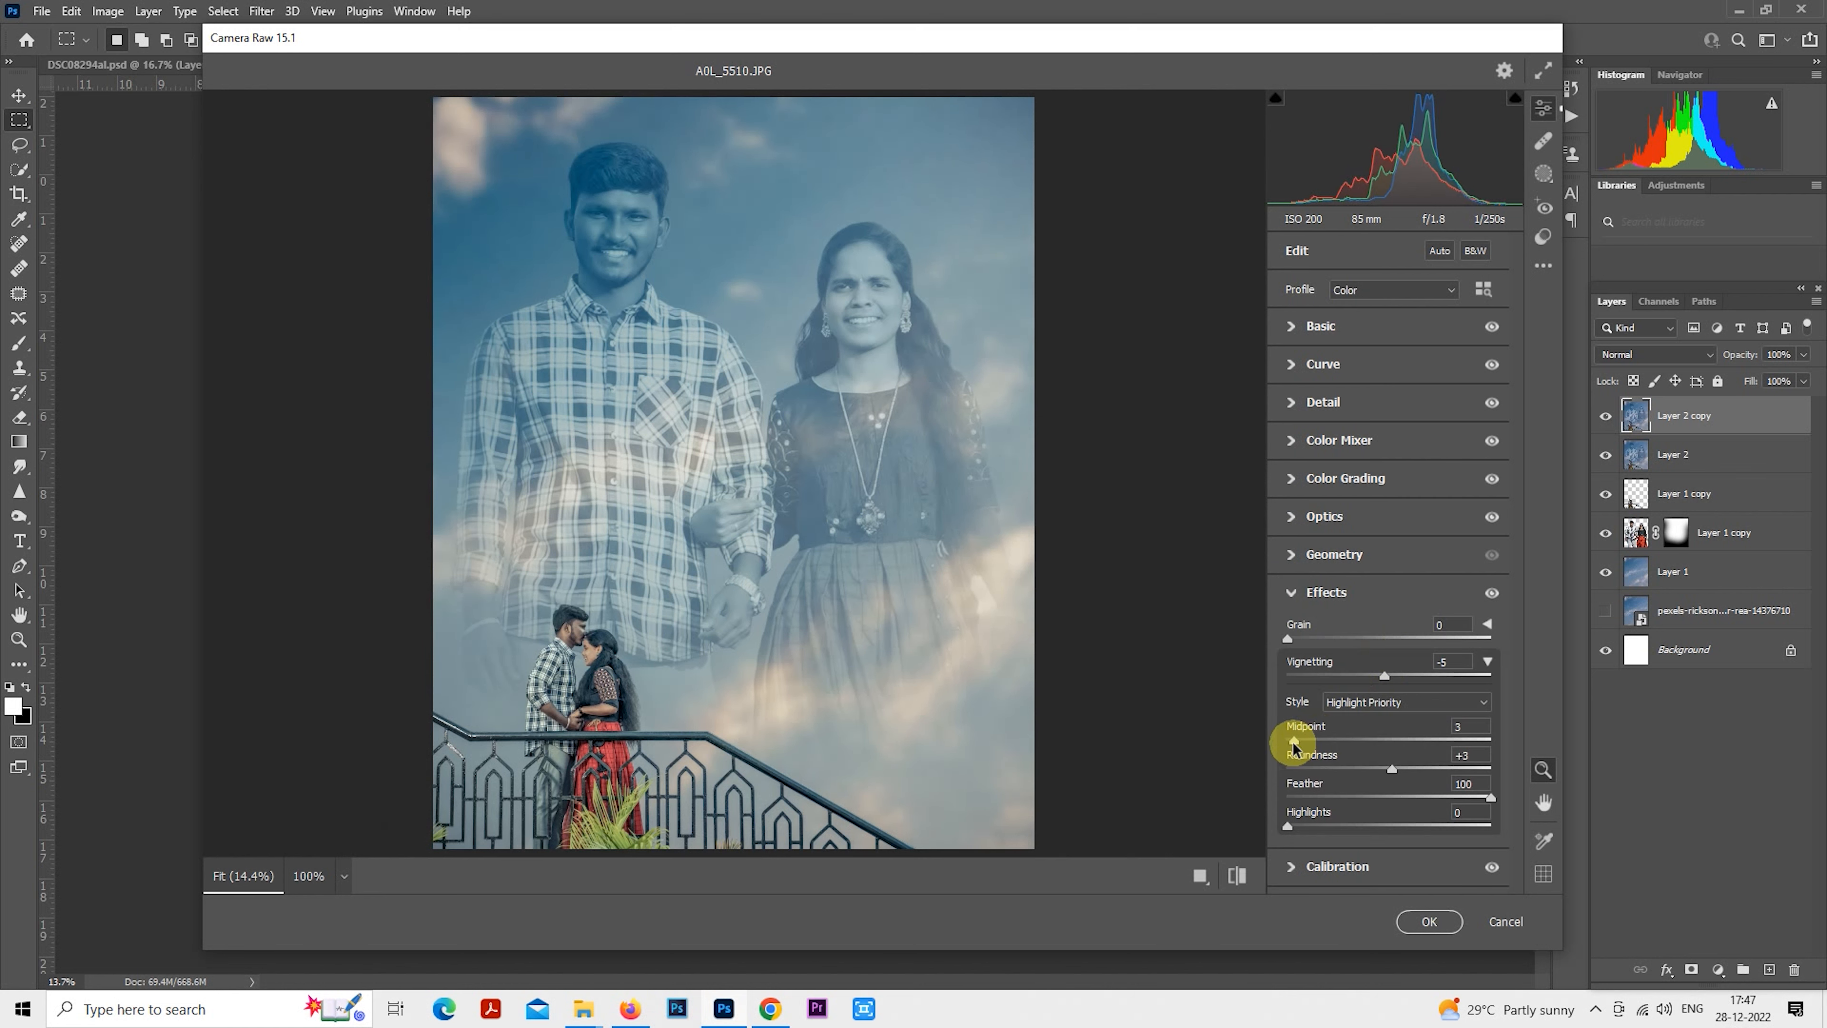
pyautogui.moveTo(1382, 675); pyautogui.dragTo(1376, 677)
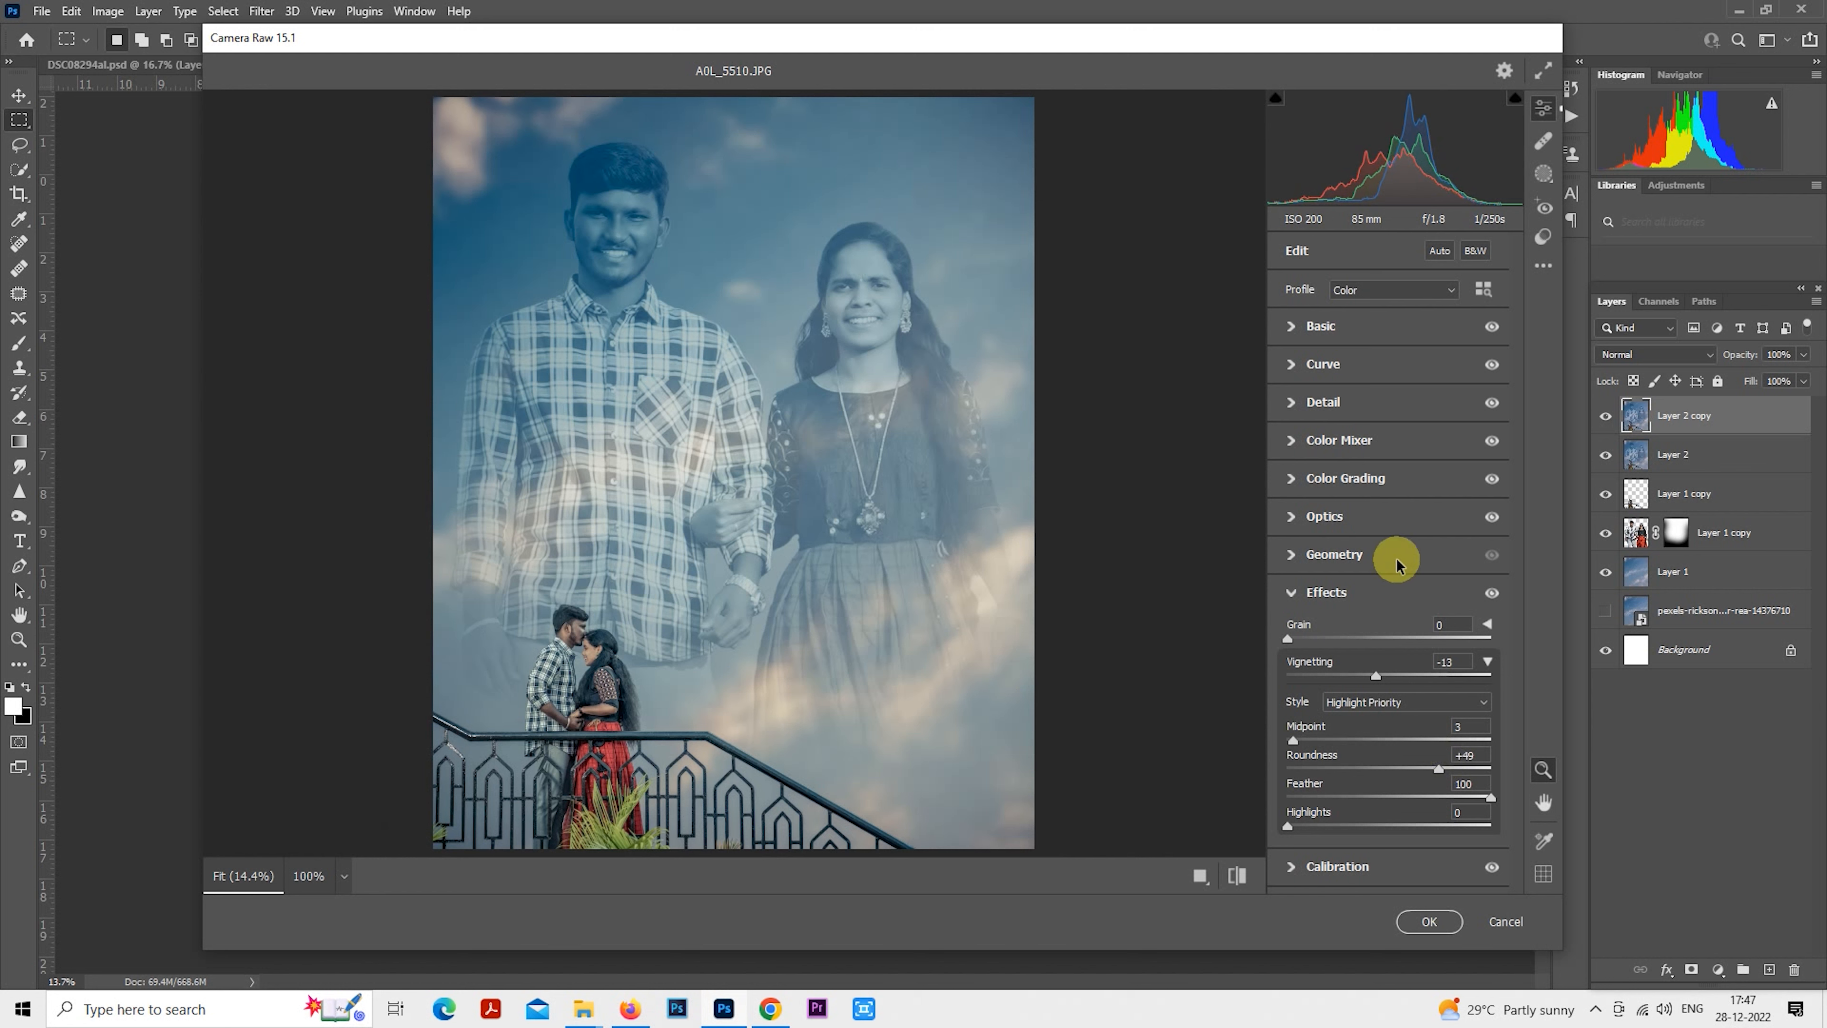
pyautogui.moveTo(1374, 678); pyautogui.dragTo(1375, 680)
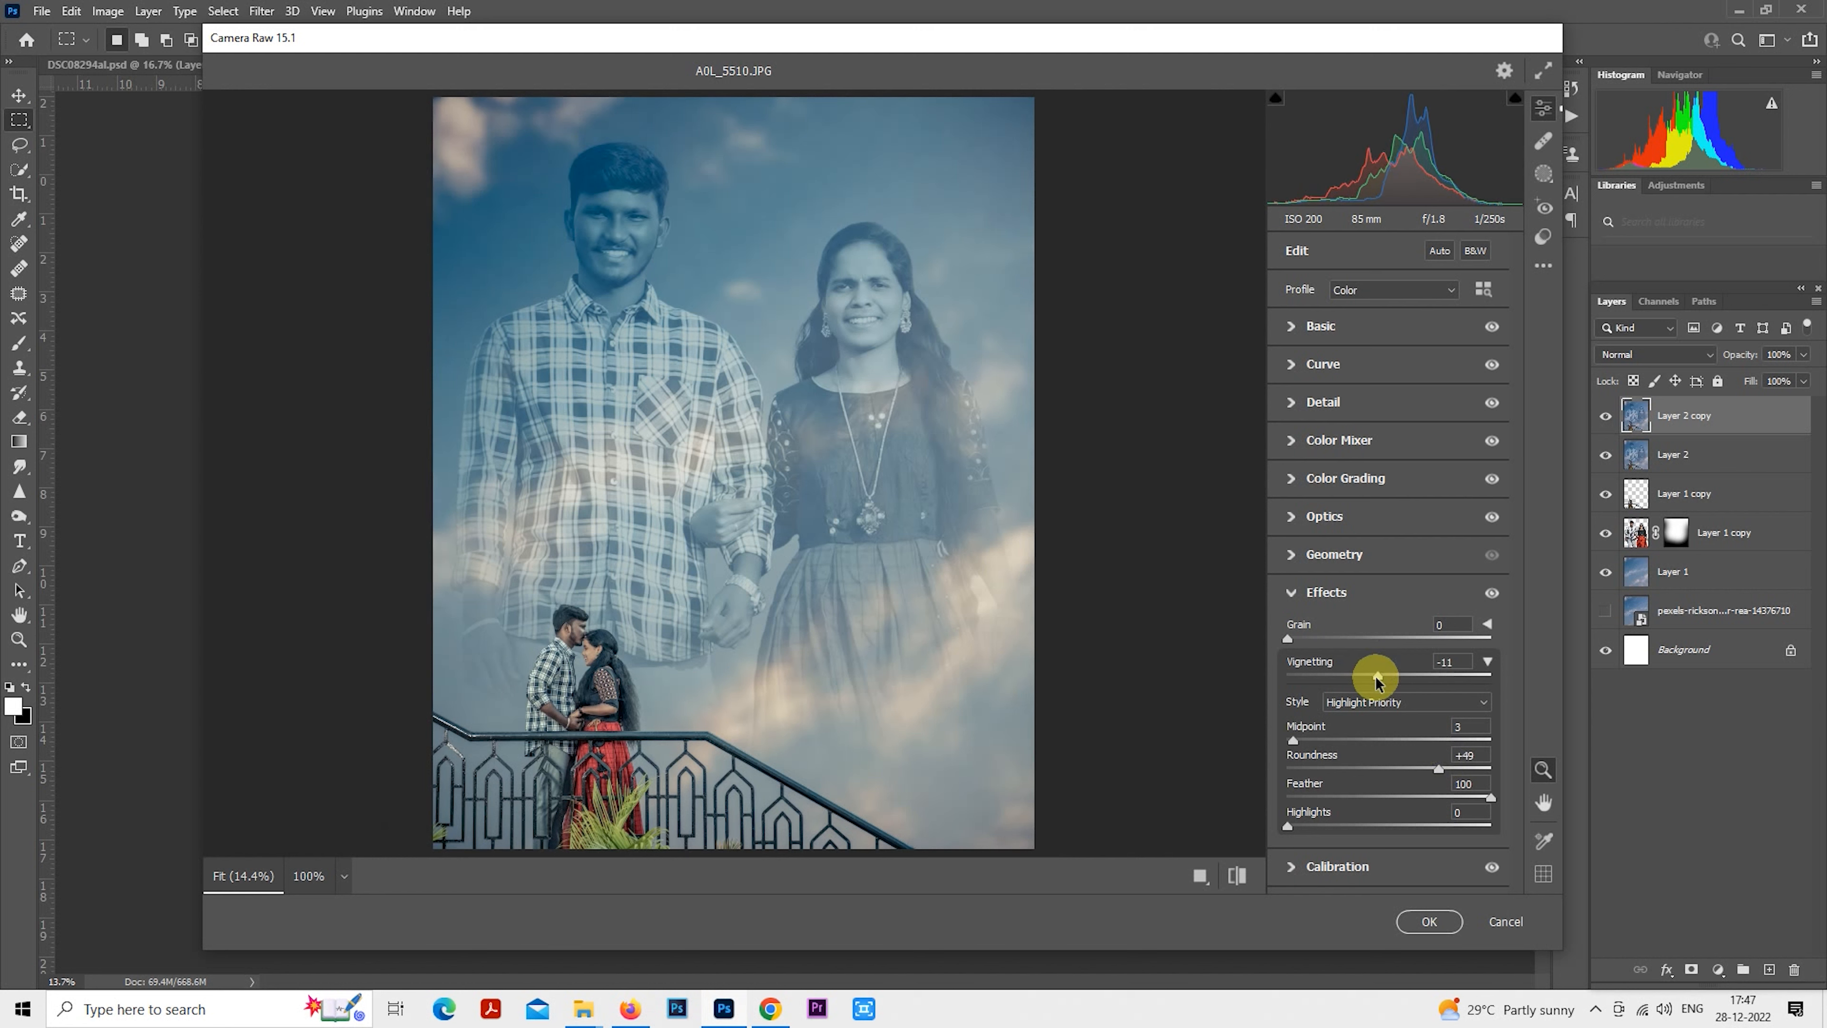
# Lower Contrast to -20 and raise Shadows to +74 in the basic adjustments.
pyautogui.click(1291, 324)
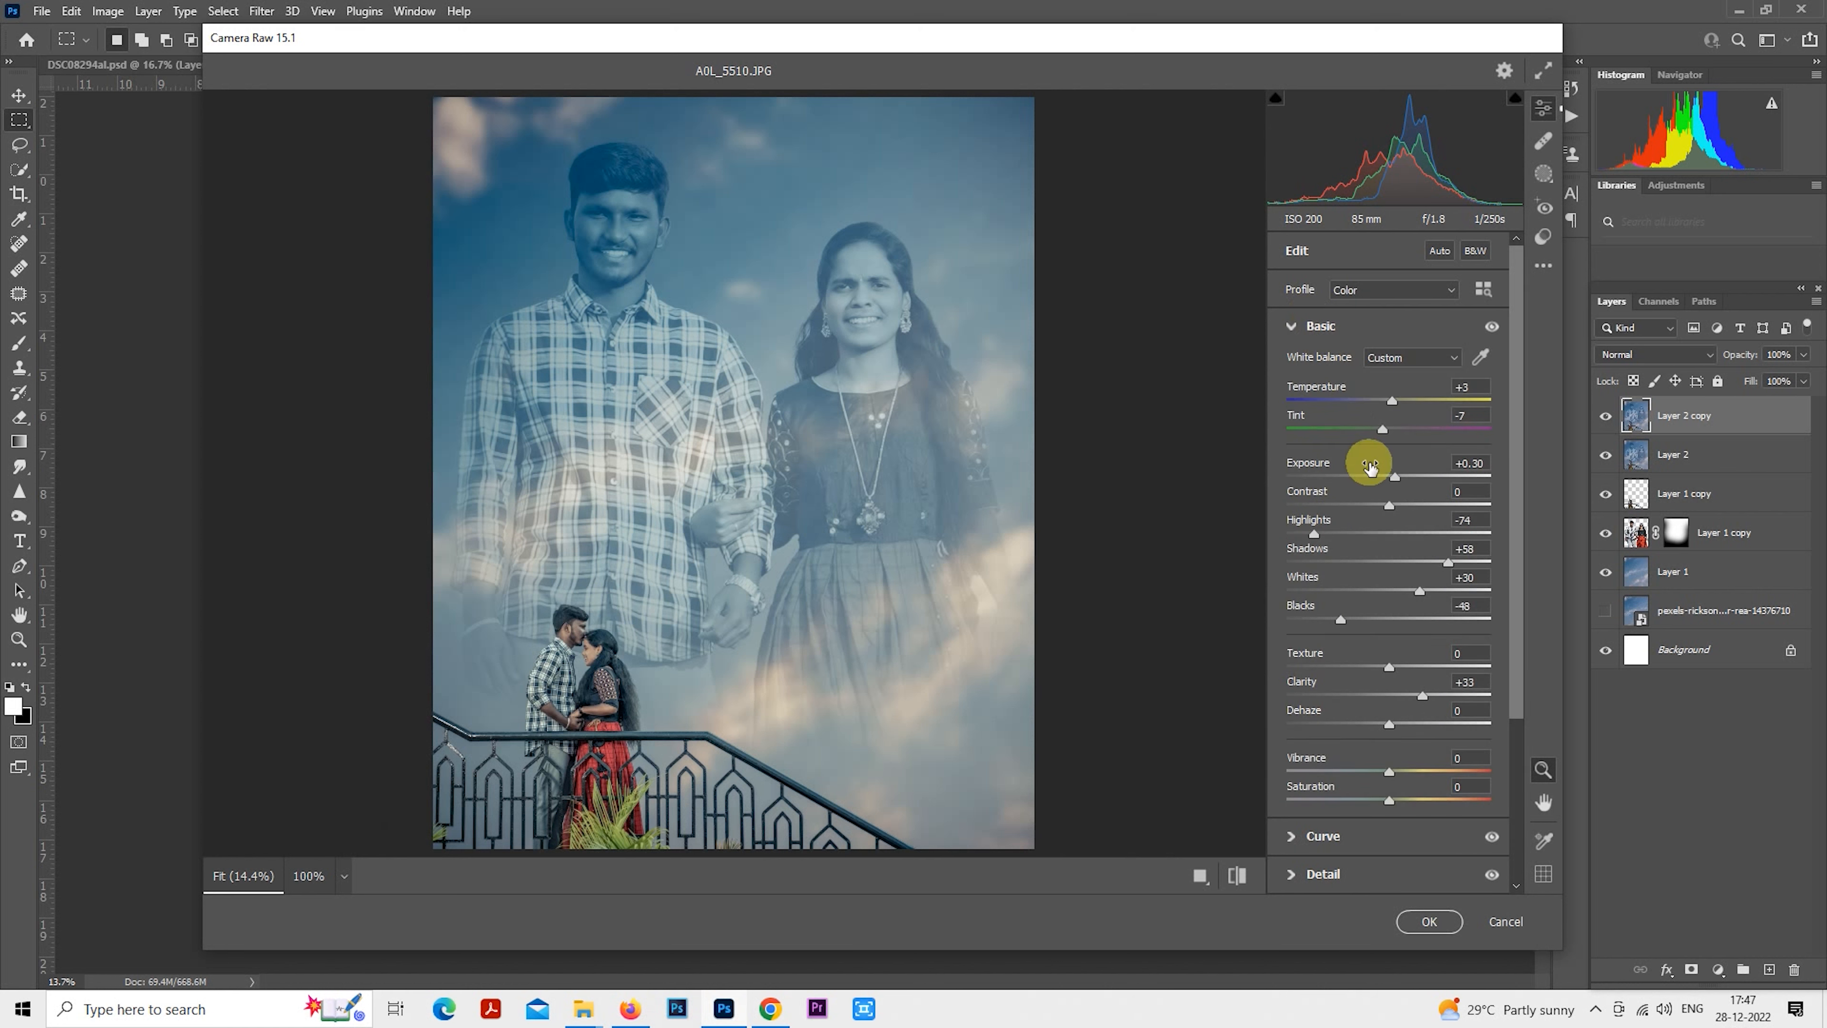
pyautogui.moveTo(1390, 507)
pyautogui.mouseDown()
pyautogui.moveTo(1342, 506)
pyautogui.moveTo(1415, 510)
pyautogui.moveTo(1366, 509)
pyautogui.mouseUp()
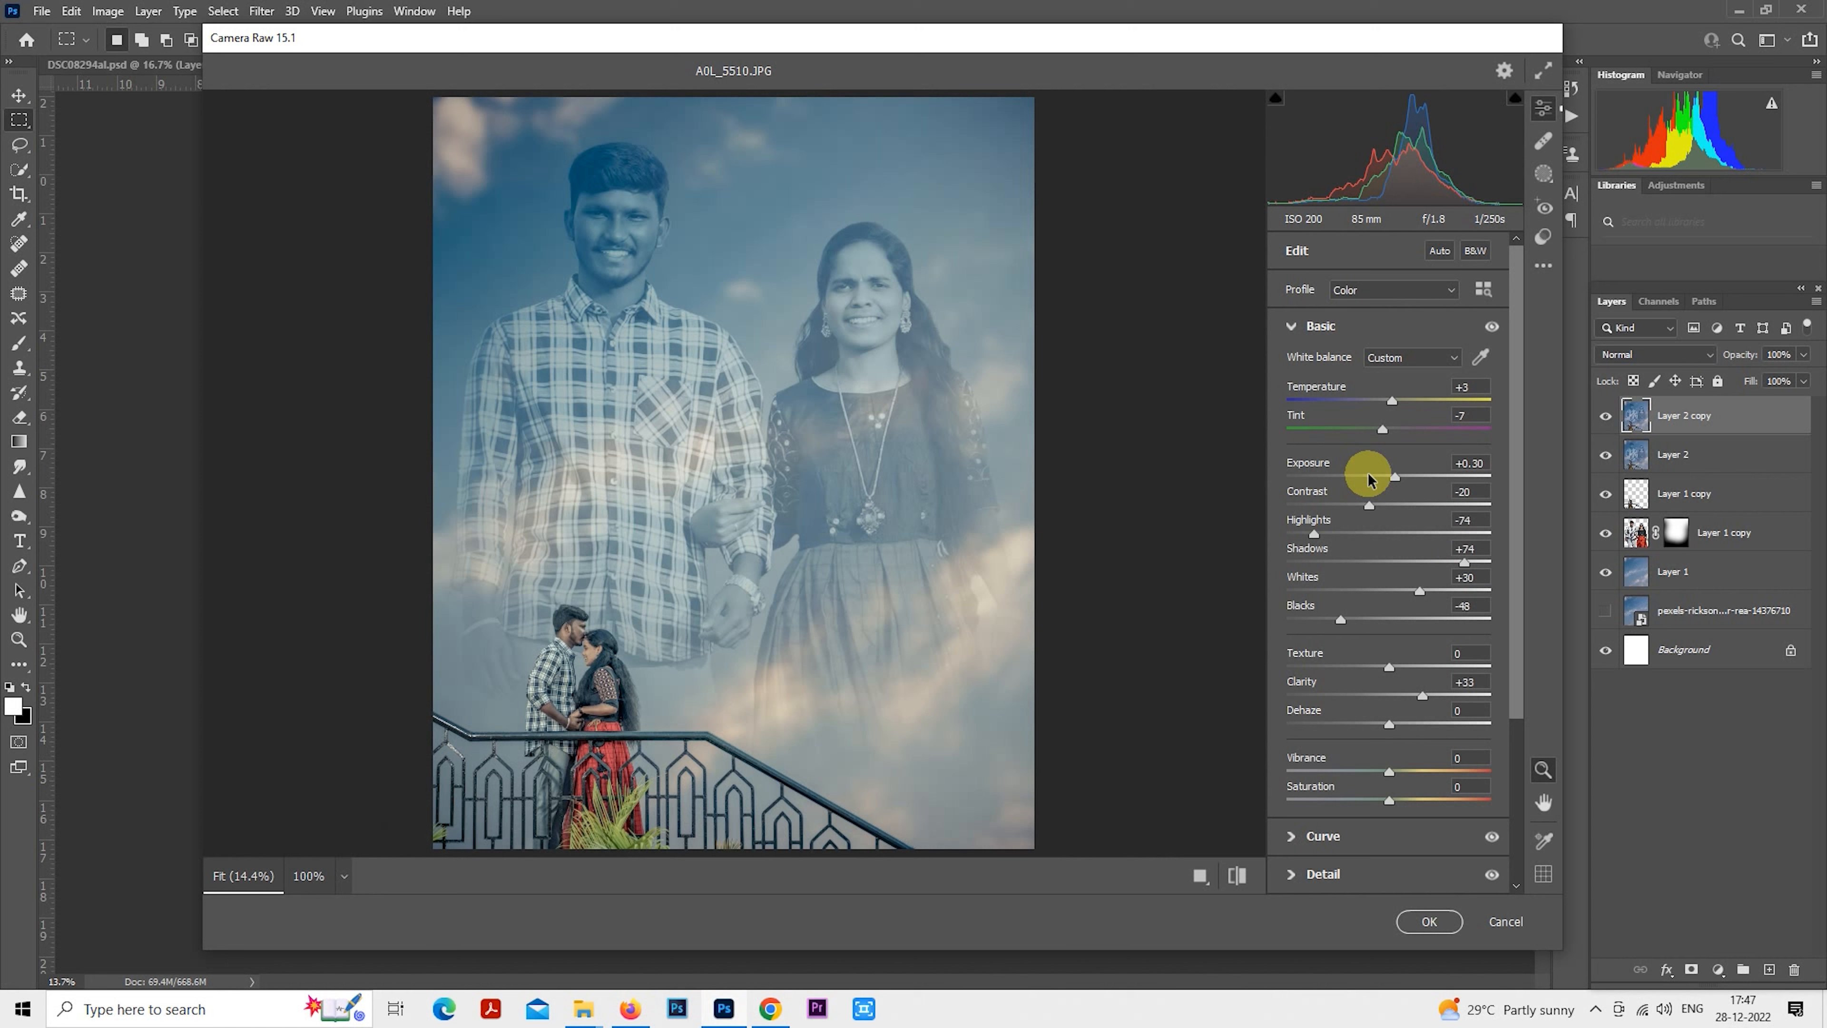
pyautogui.click(1291, 325)
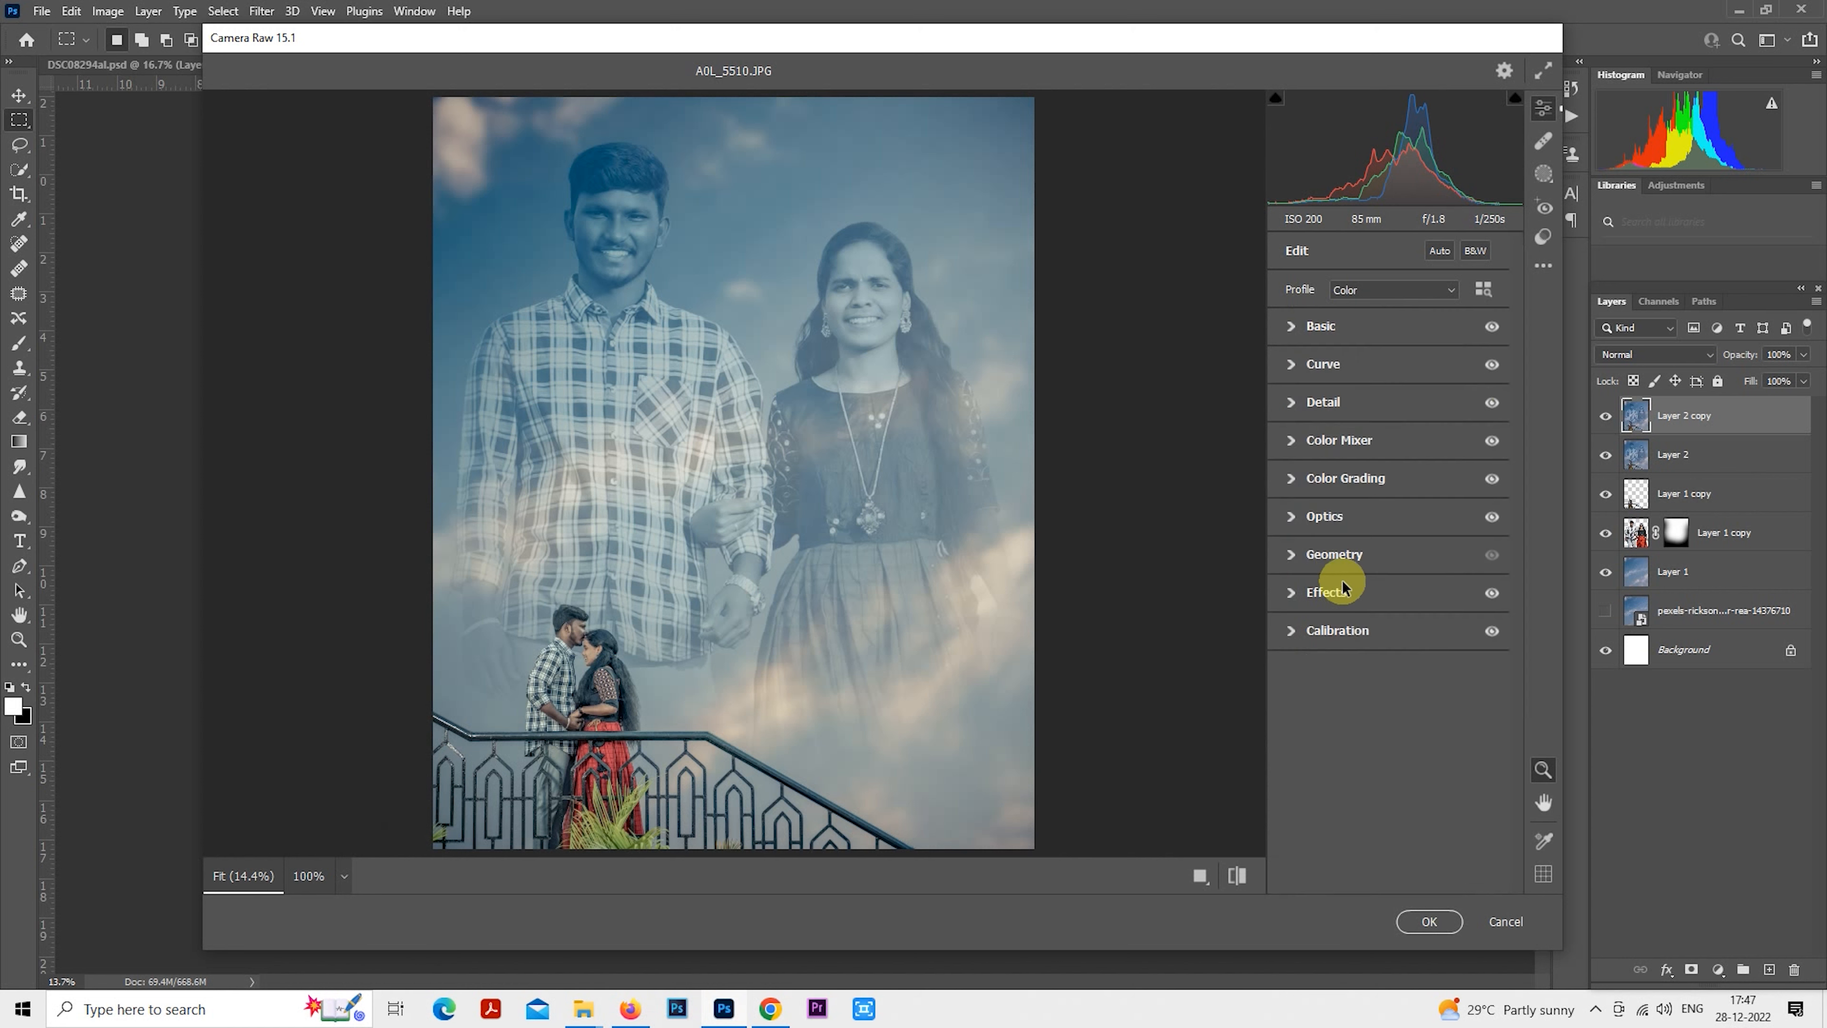
# Set the vignetting amount to -14 and the Aquas saturation to +21, undoing the trial Blues saturation increase.
pyautogui.click(1292, 592)
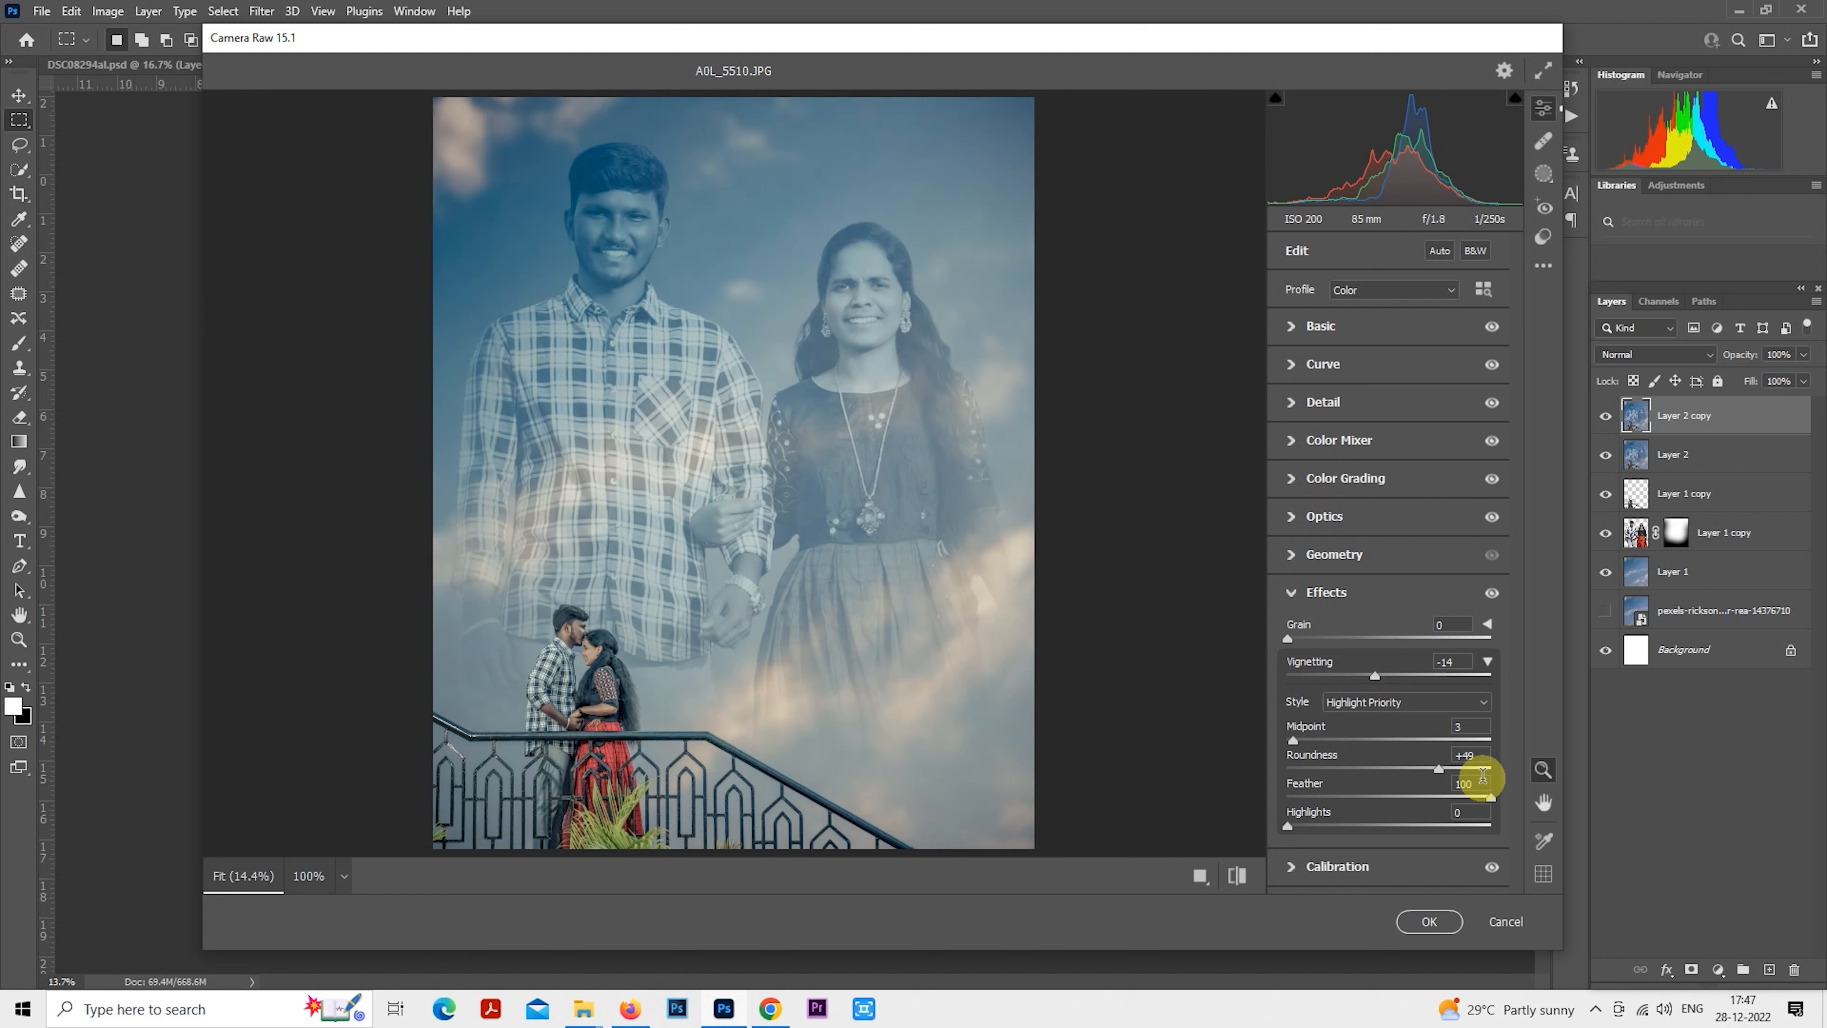
pyautogui.click(1298, 442)
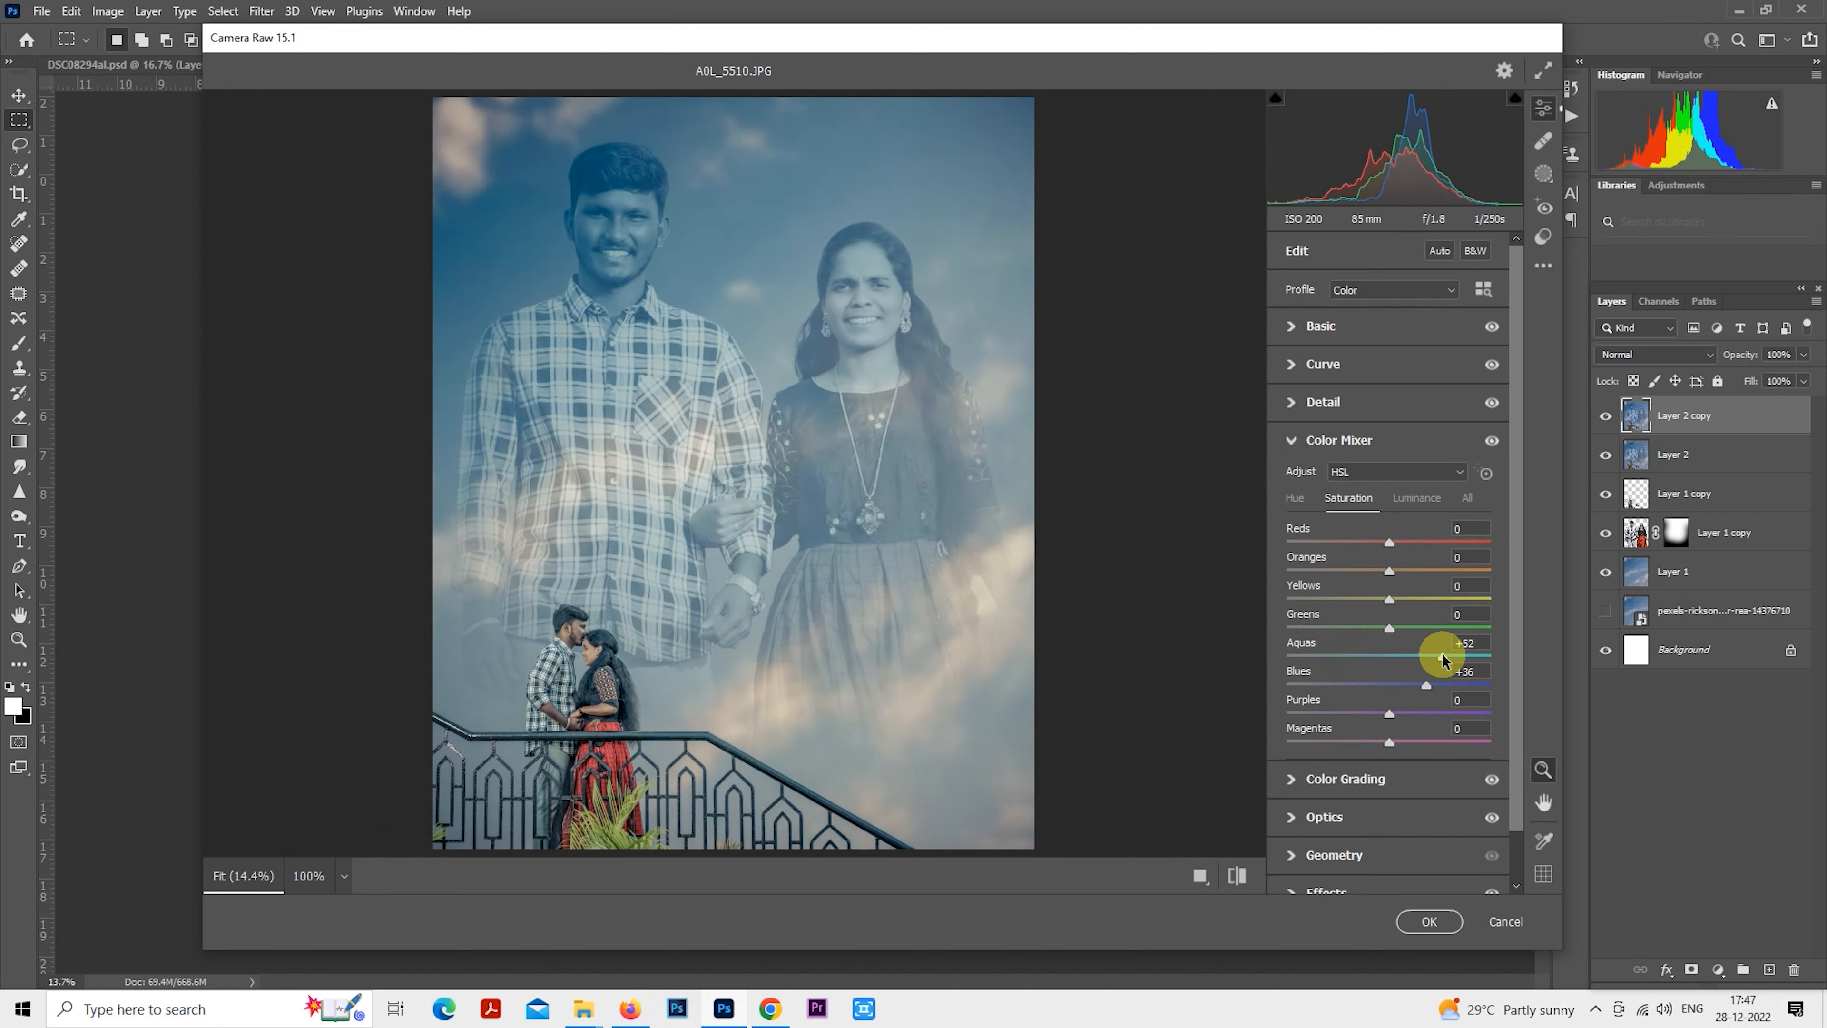
pyautogui.moveTo(1425, 685); pyautogui.dragTo(1527, 687)
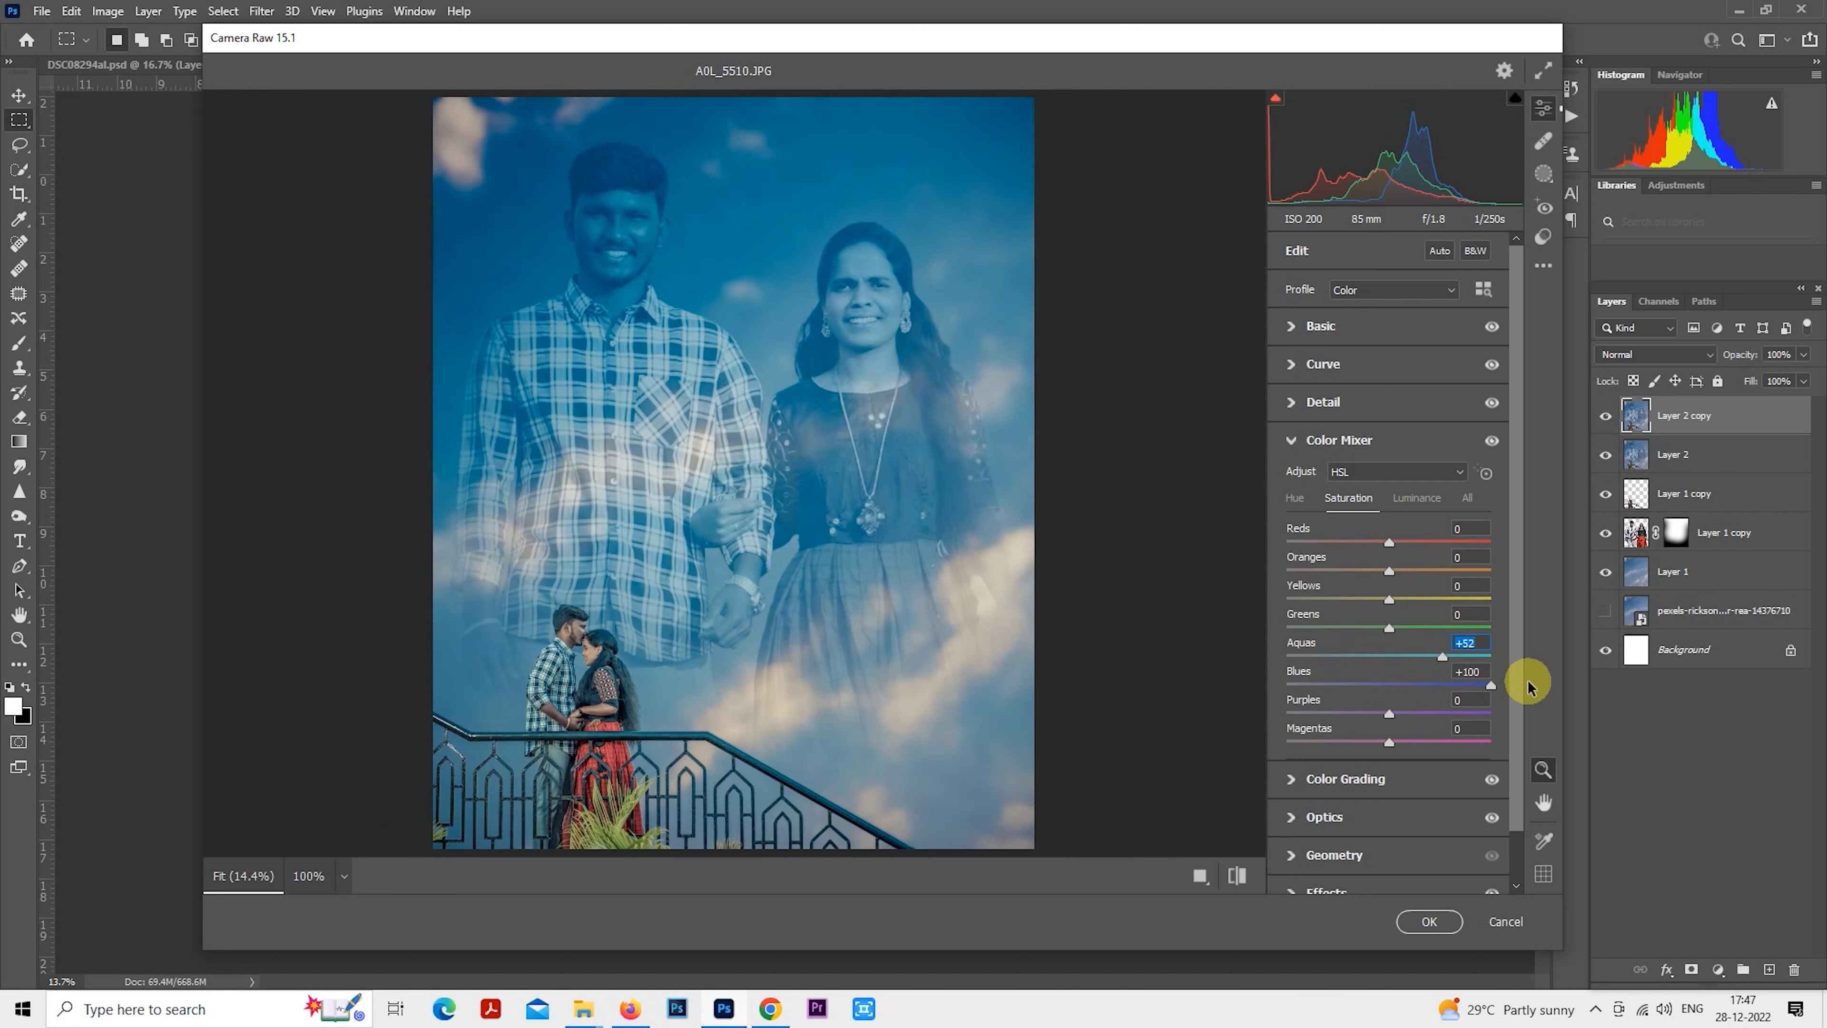
pyautogui.hotkey('ctrl', 'z')
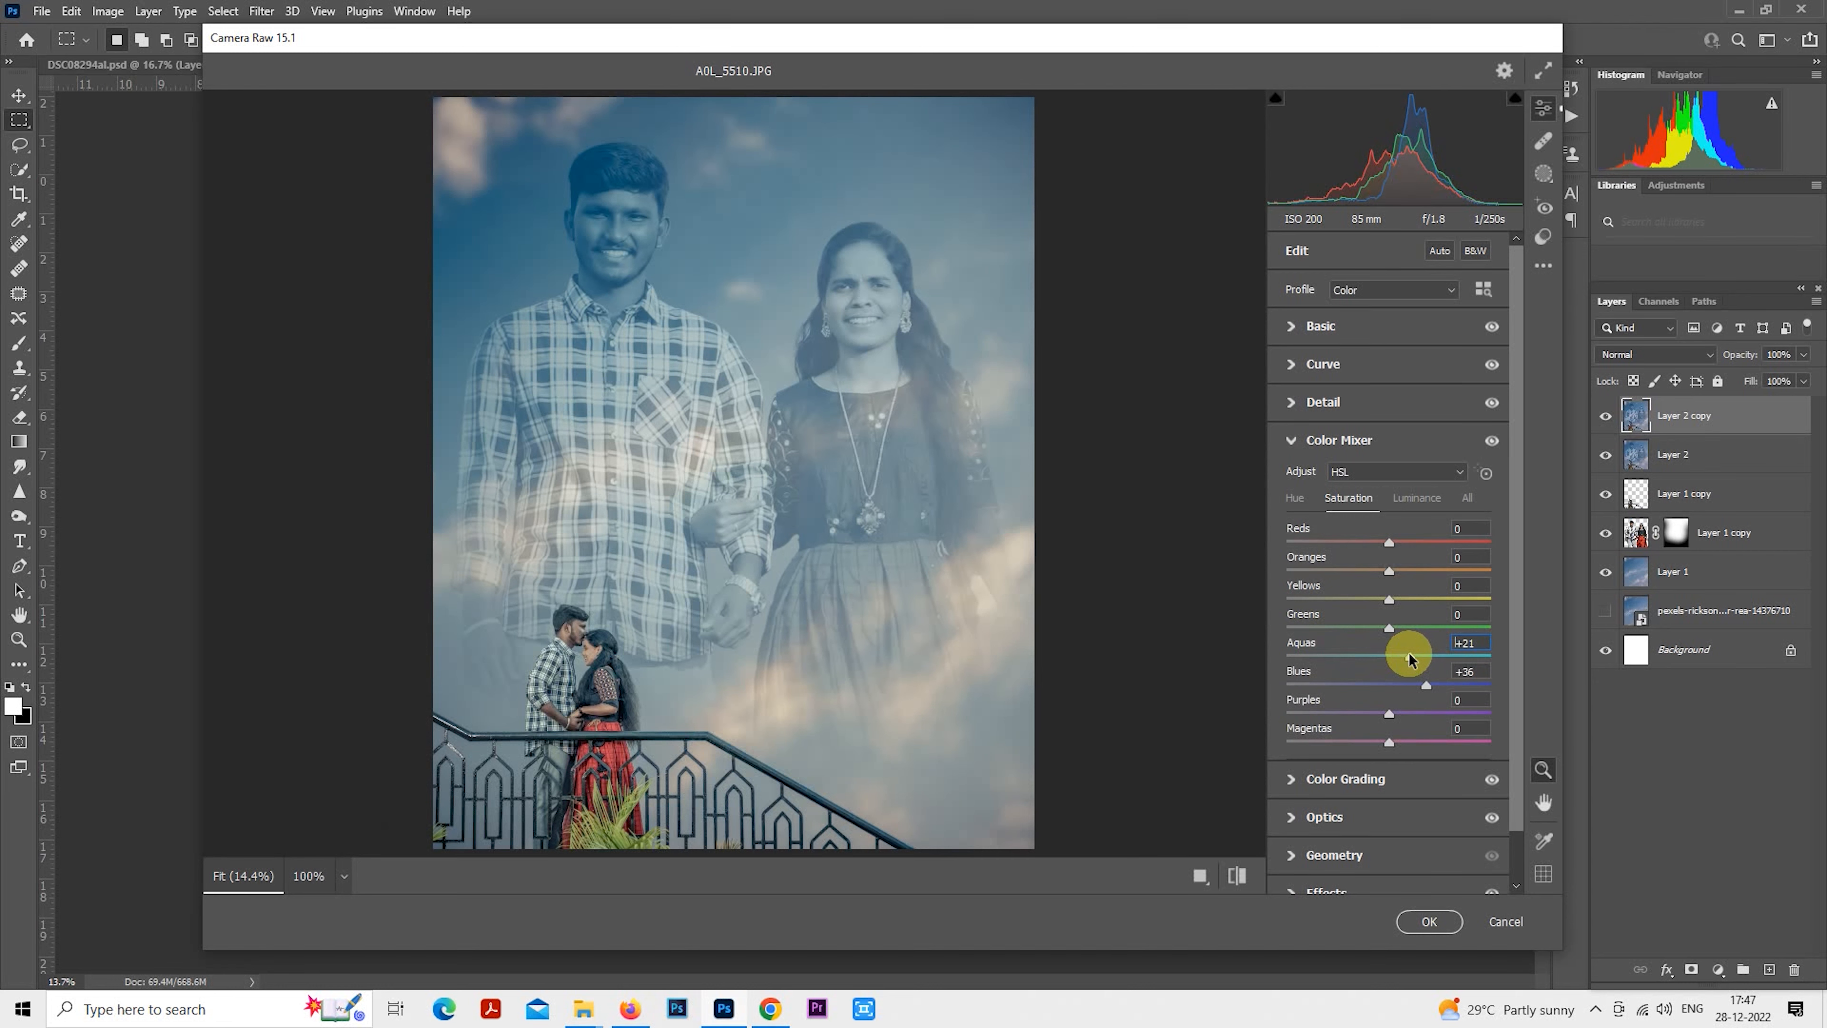
# Set the luminance of Aquas to +28 and Blues to -5, and apply the Camera Raw adjustments.
pyautogui.click(1417, 497)
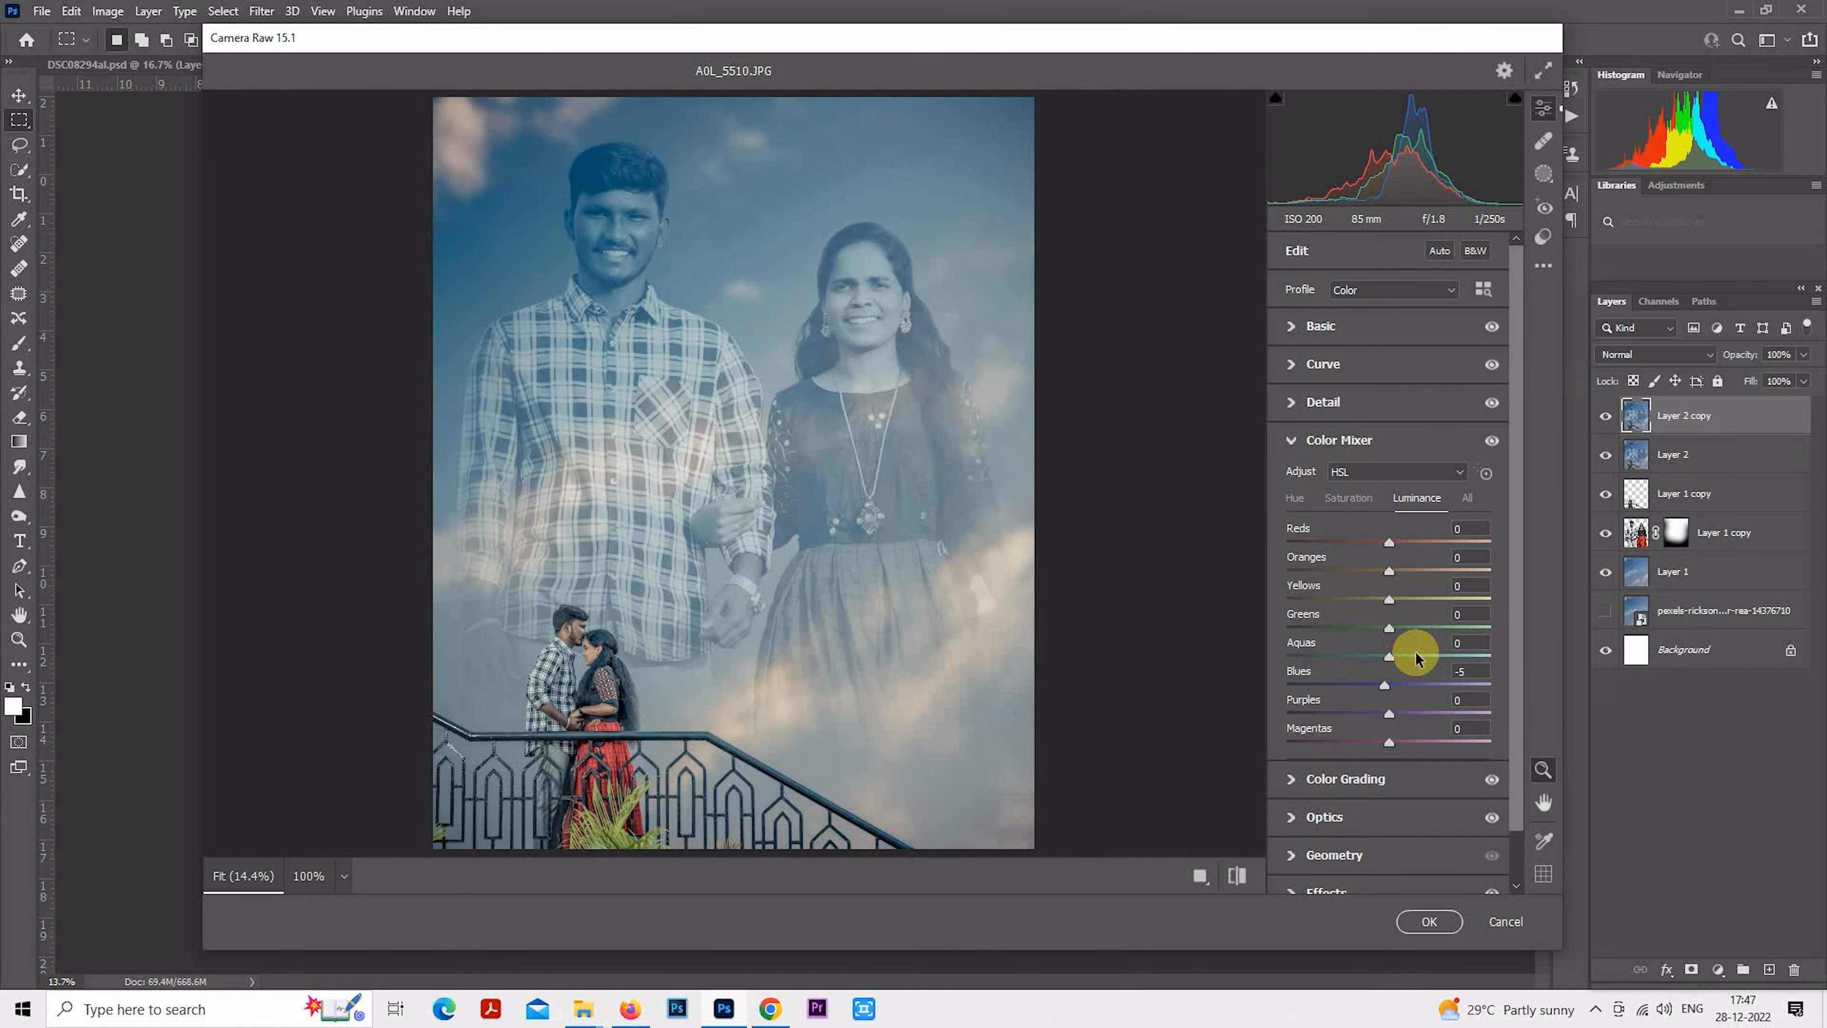
pyautogui.click(1432, 684)
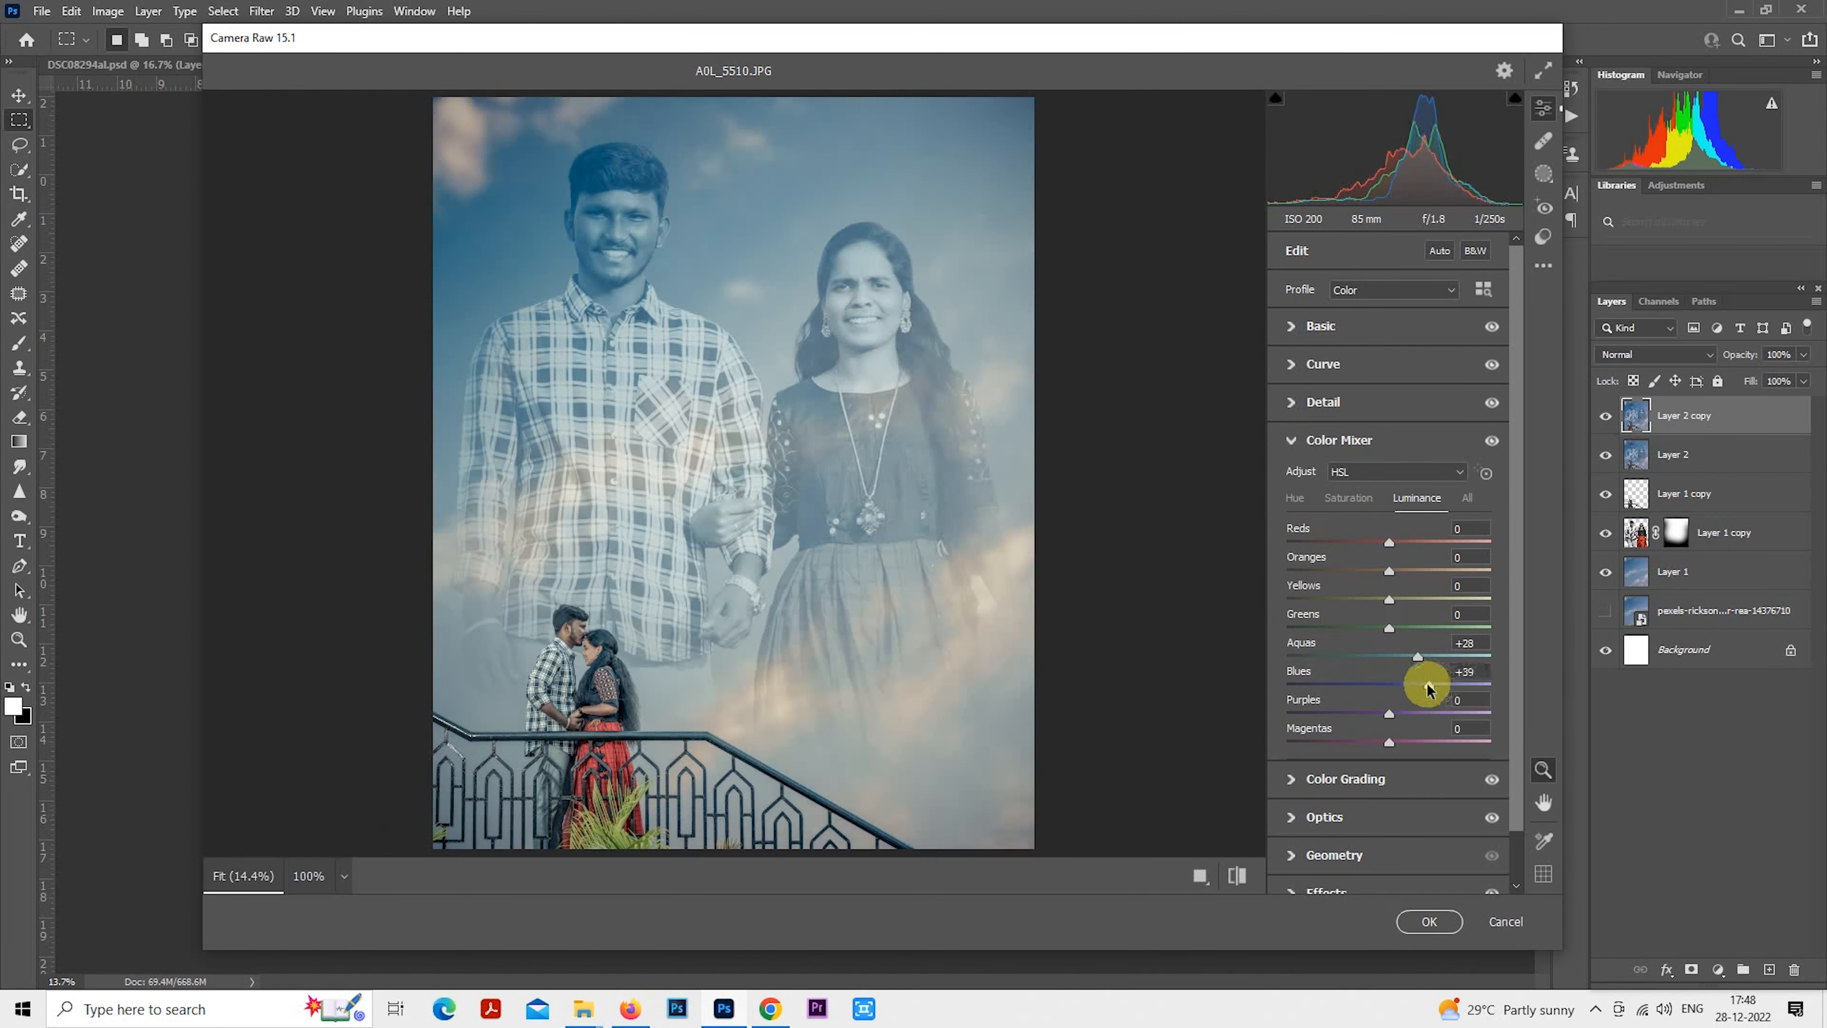
pyautogui.moveTo(1428, 688); pyautogui.dragTo(1384, 684)
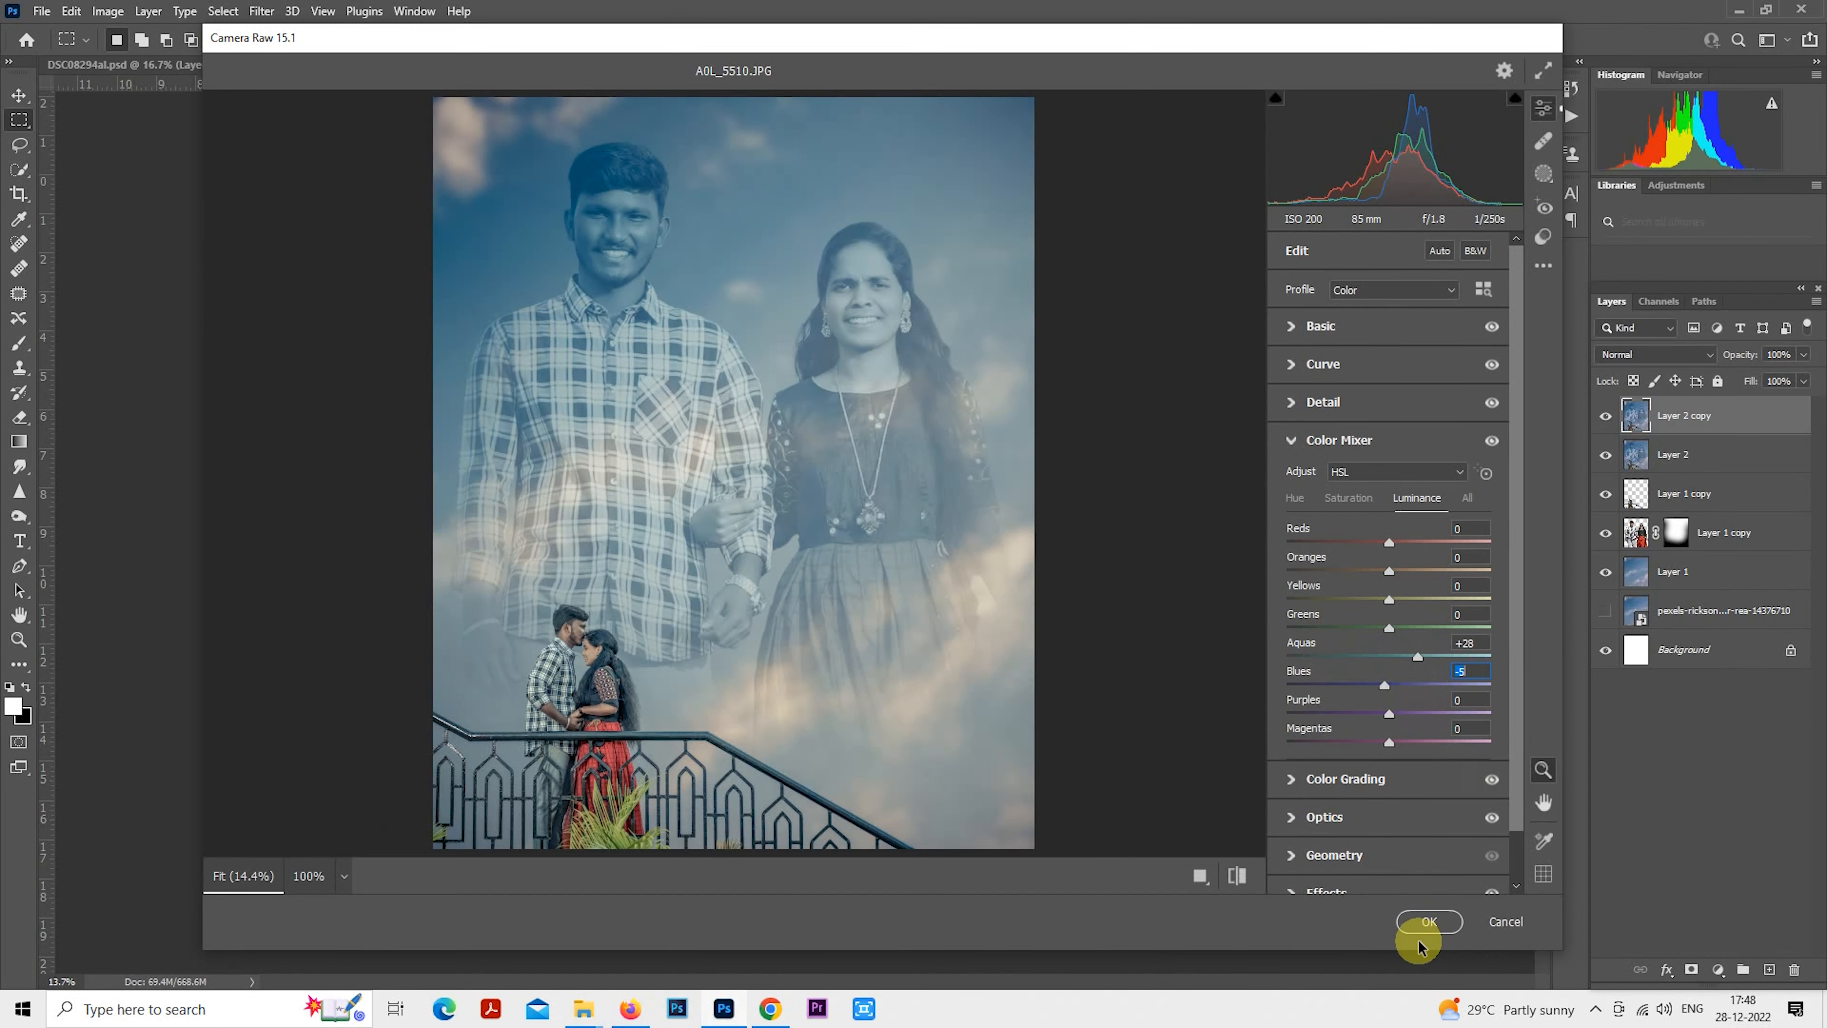
pyautogui.click(1435, 930)
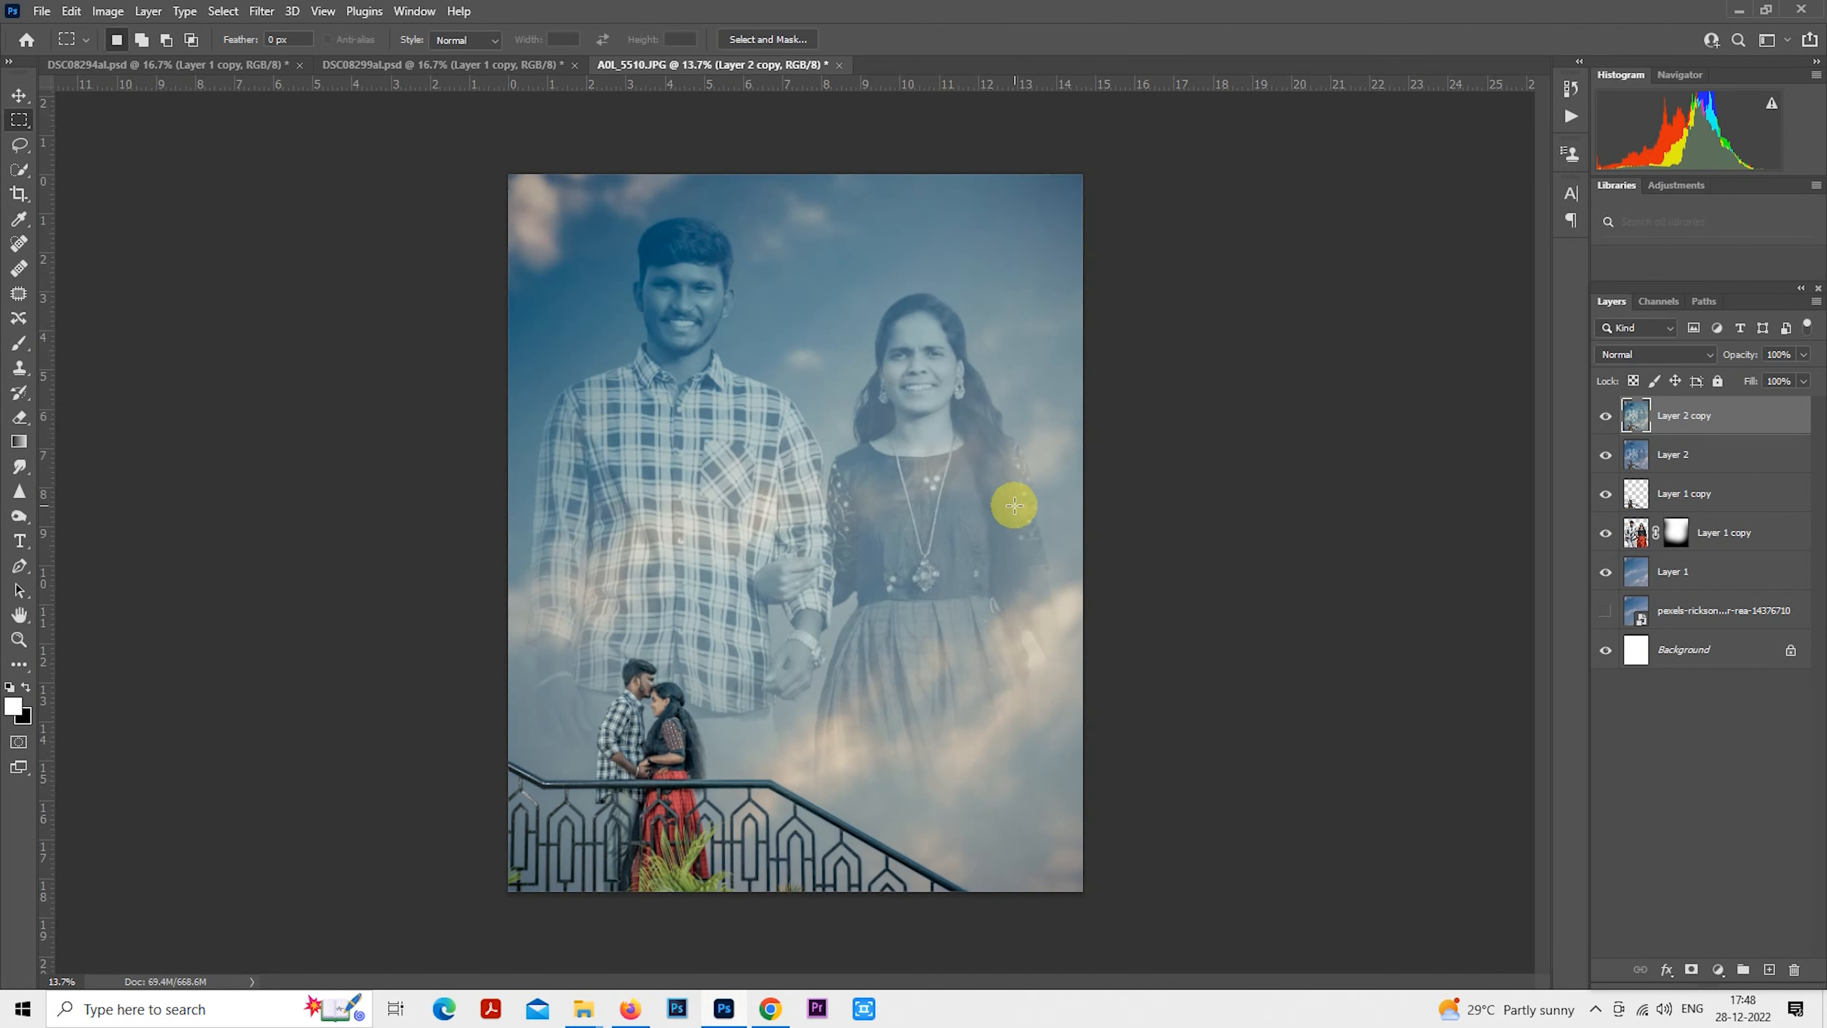
# Add a new layer above the Layer 2 copy and draw a black-to-transparent linear gradient upward from the image's bottom edge.
pyautogui.hotkey('ctrl', '-')
pyautogui.hotkey('ctrl', '0')
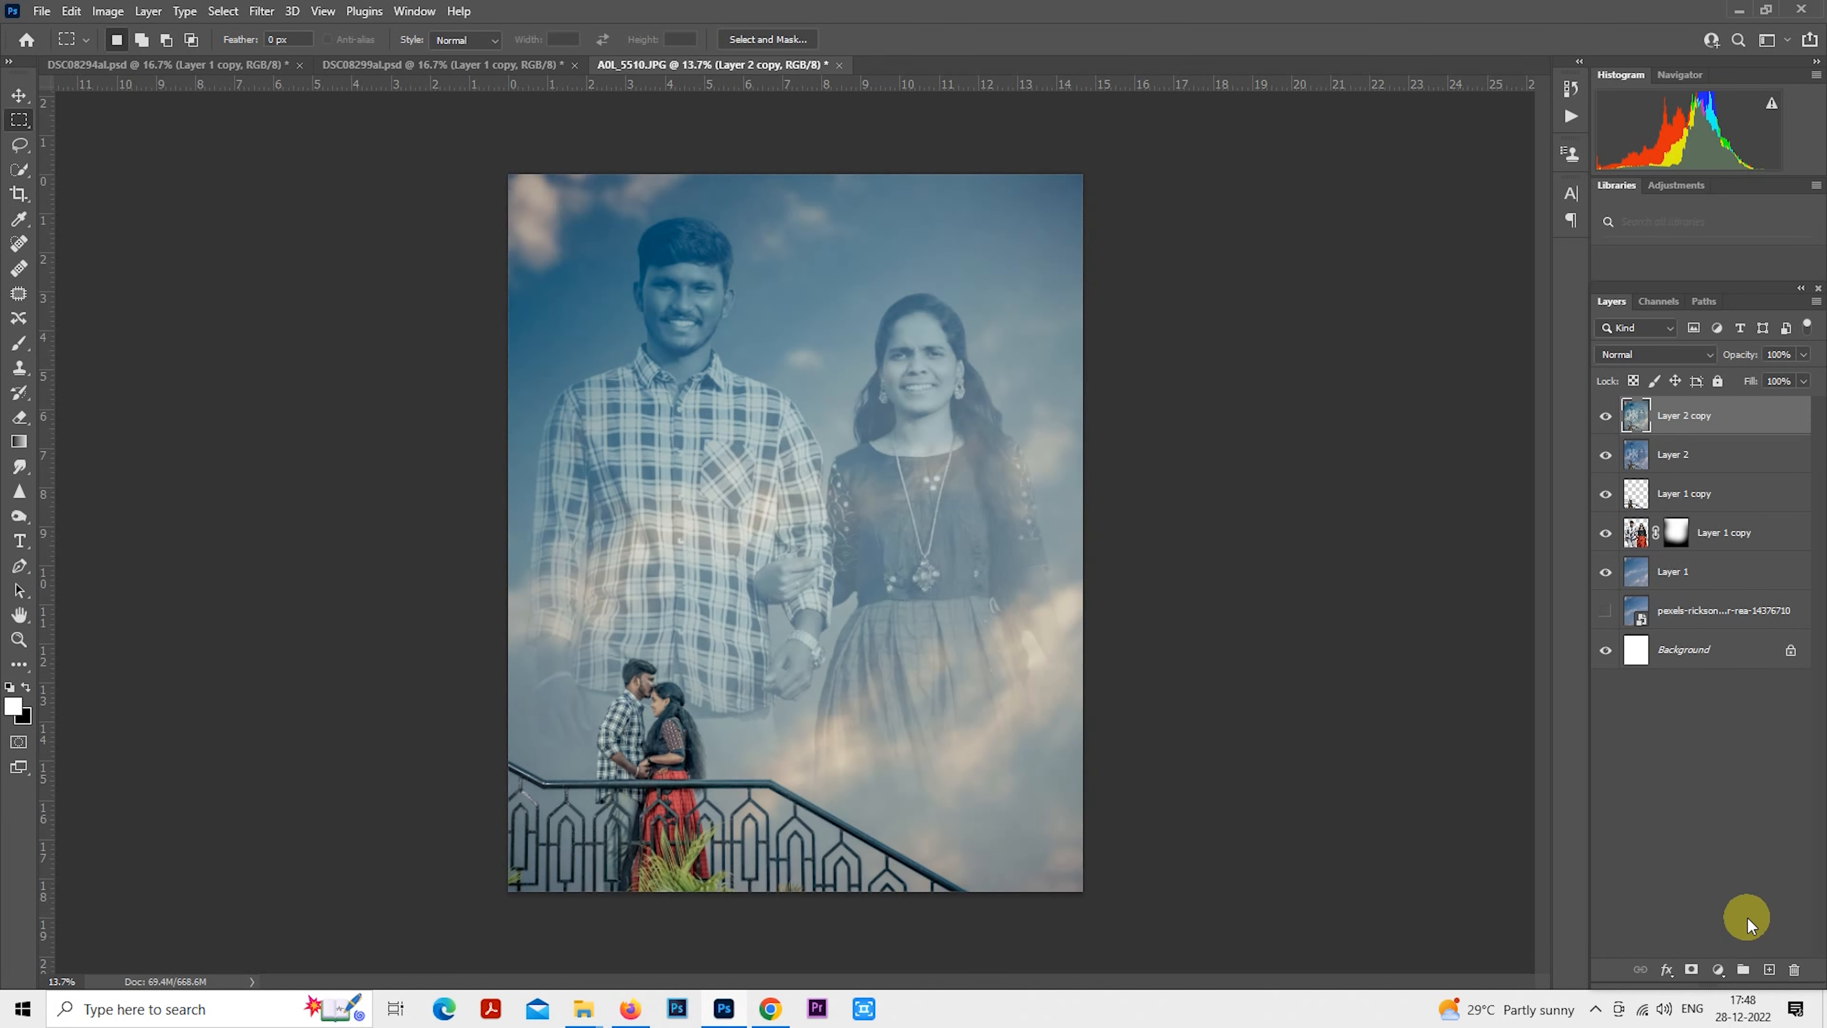
pyautogui.click(1769, 969)
pyautogui.click(18, 441)
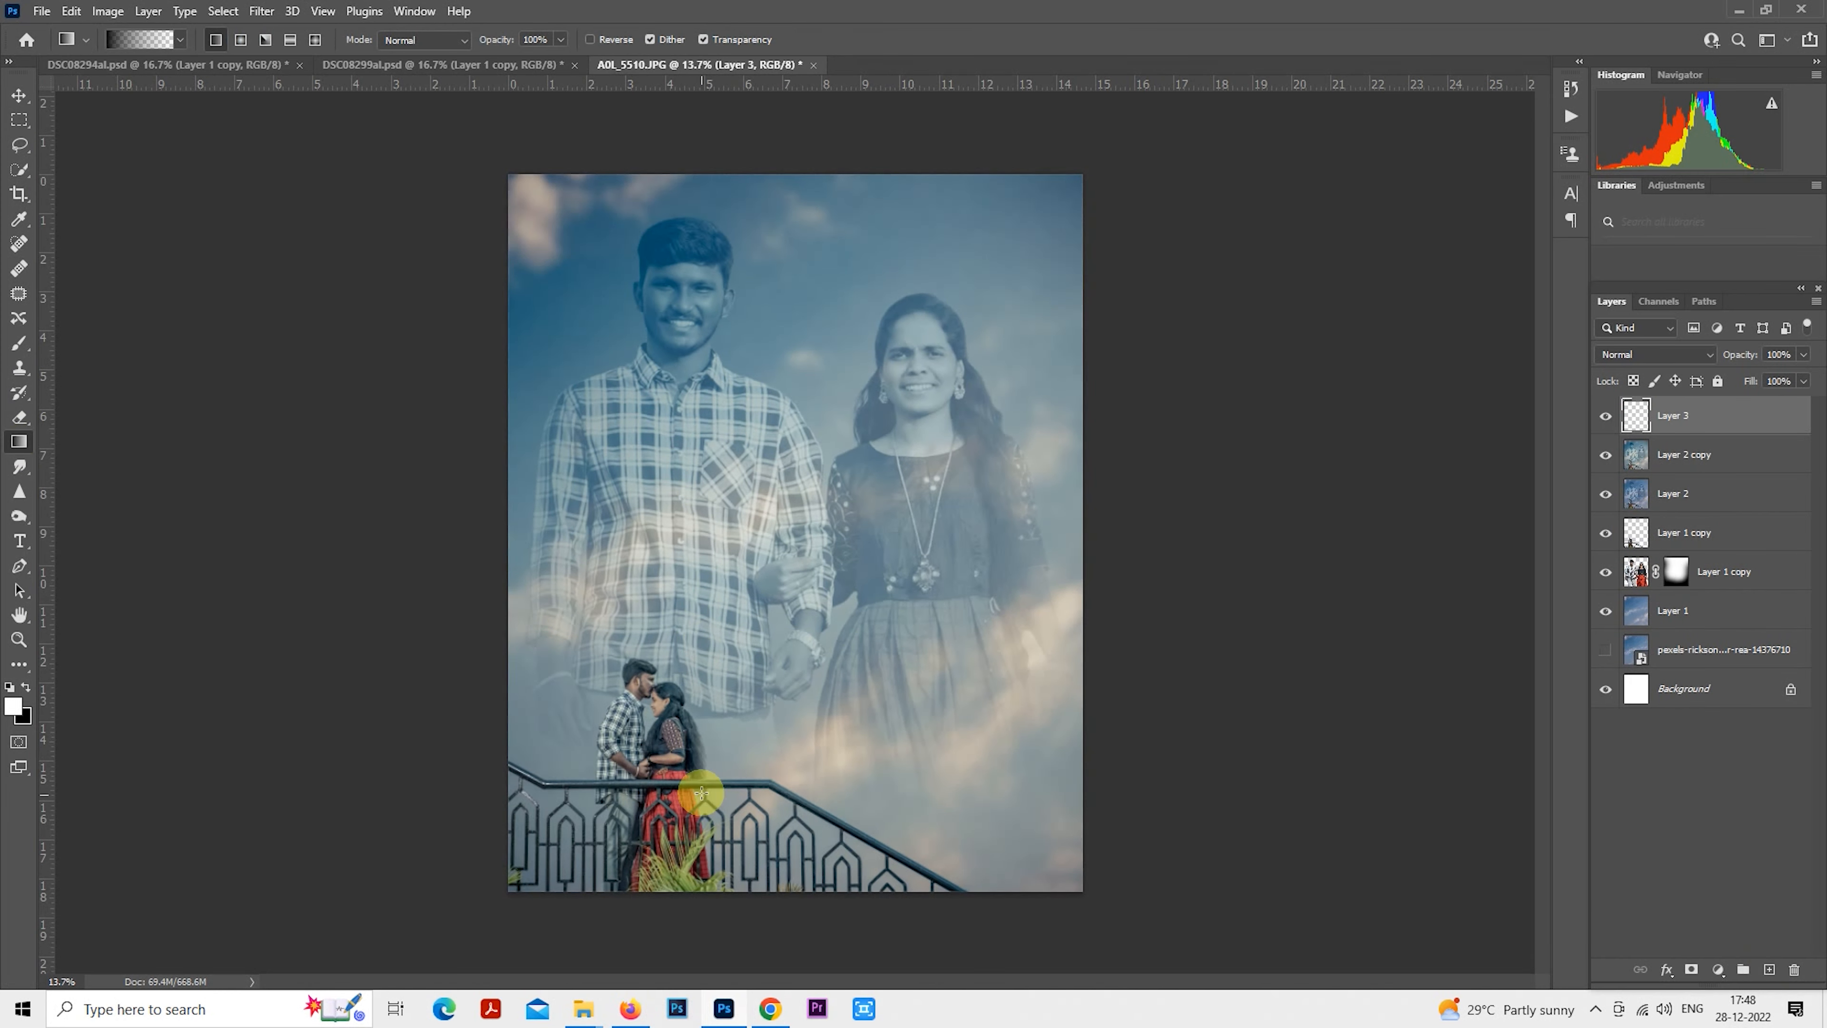
pyautogui.moveTo(794, 938); pyautogui.dragTo(792, 798)
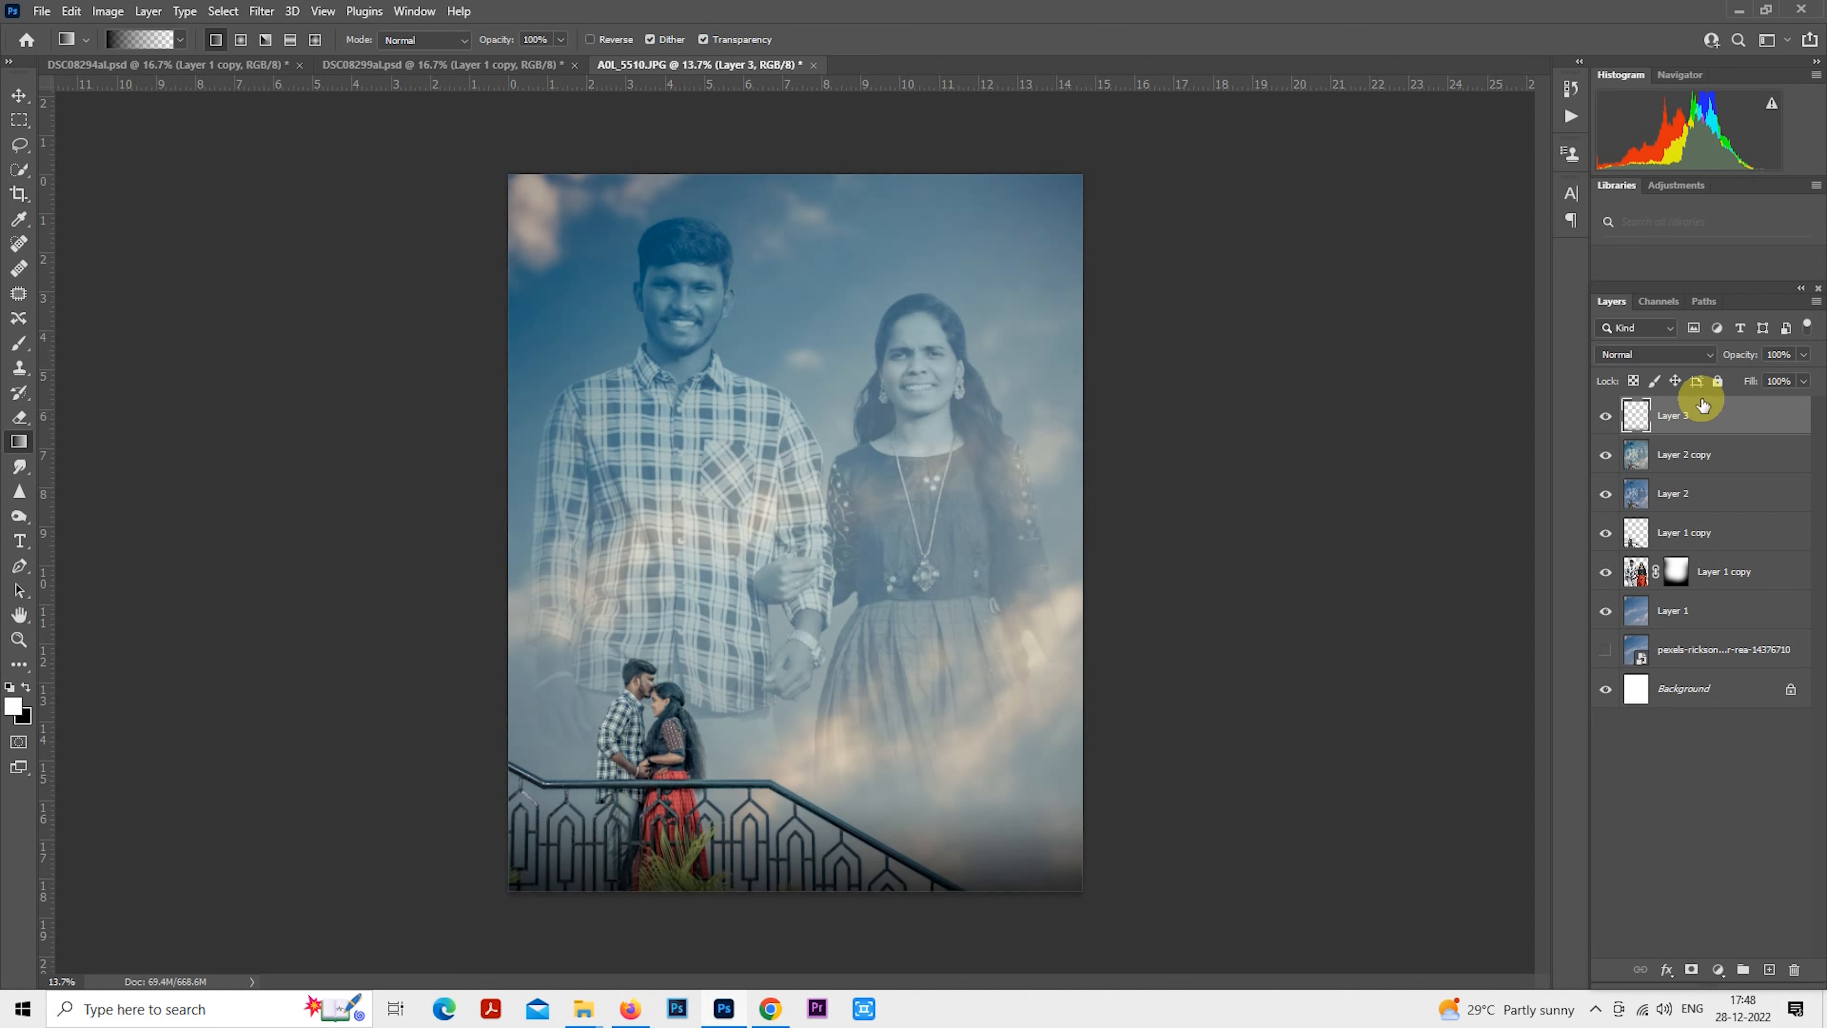
# Lower the dark gradient layer's opacity to 69% and compare the image with and without it.
pyautogui.moveTo(1740, 355); pyautogui.dragTo(1705, 364)
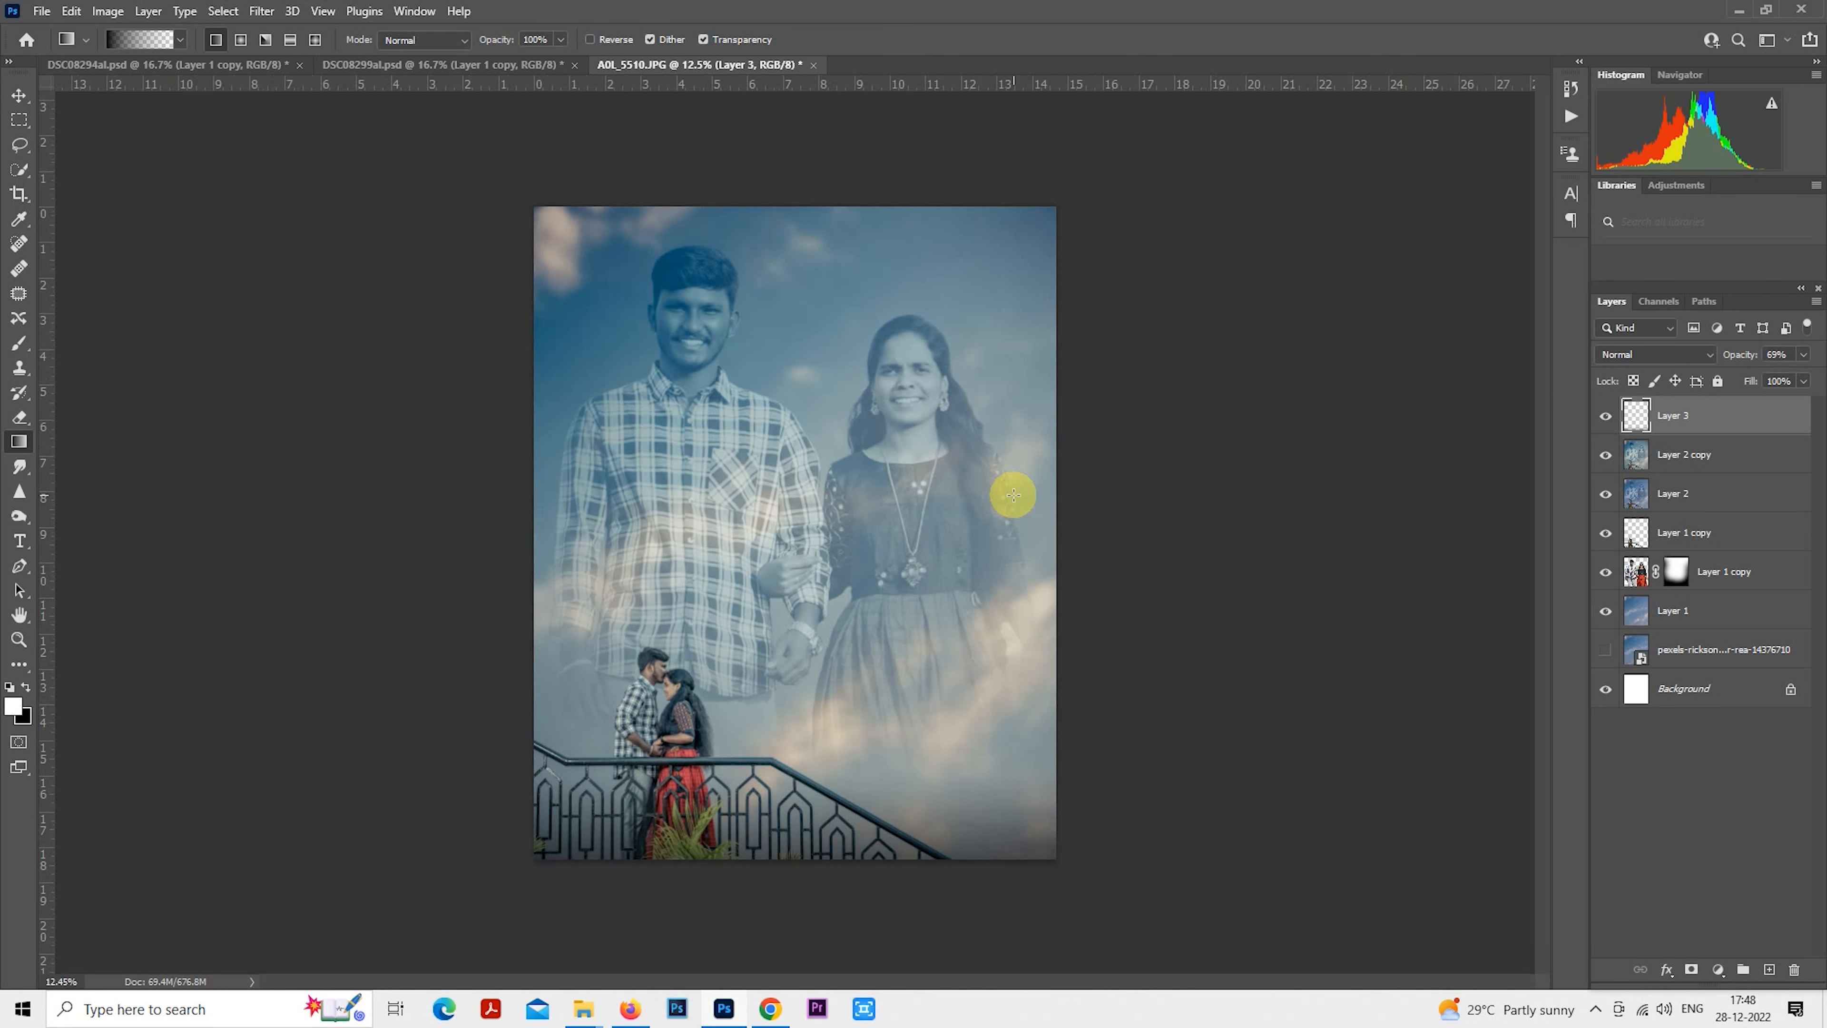
pyautogui.click(1606, 416)
pyautogui.click(1605, 417)
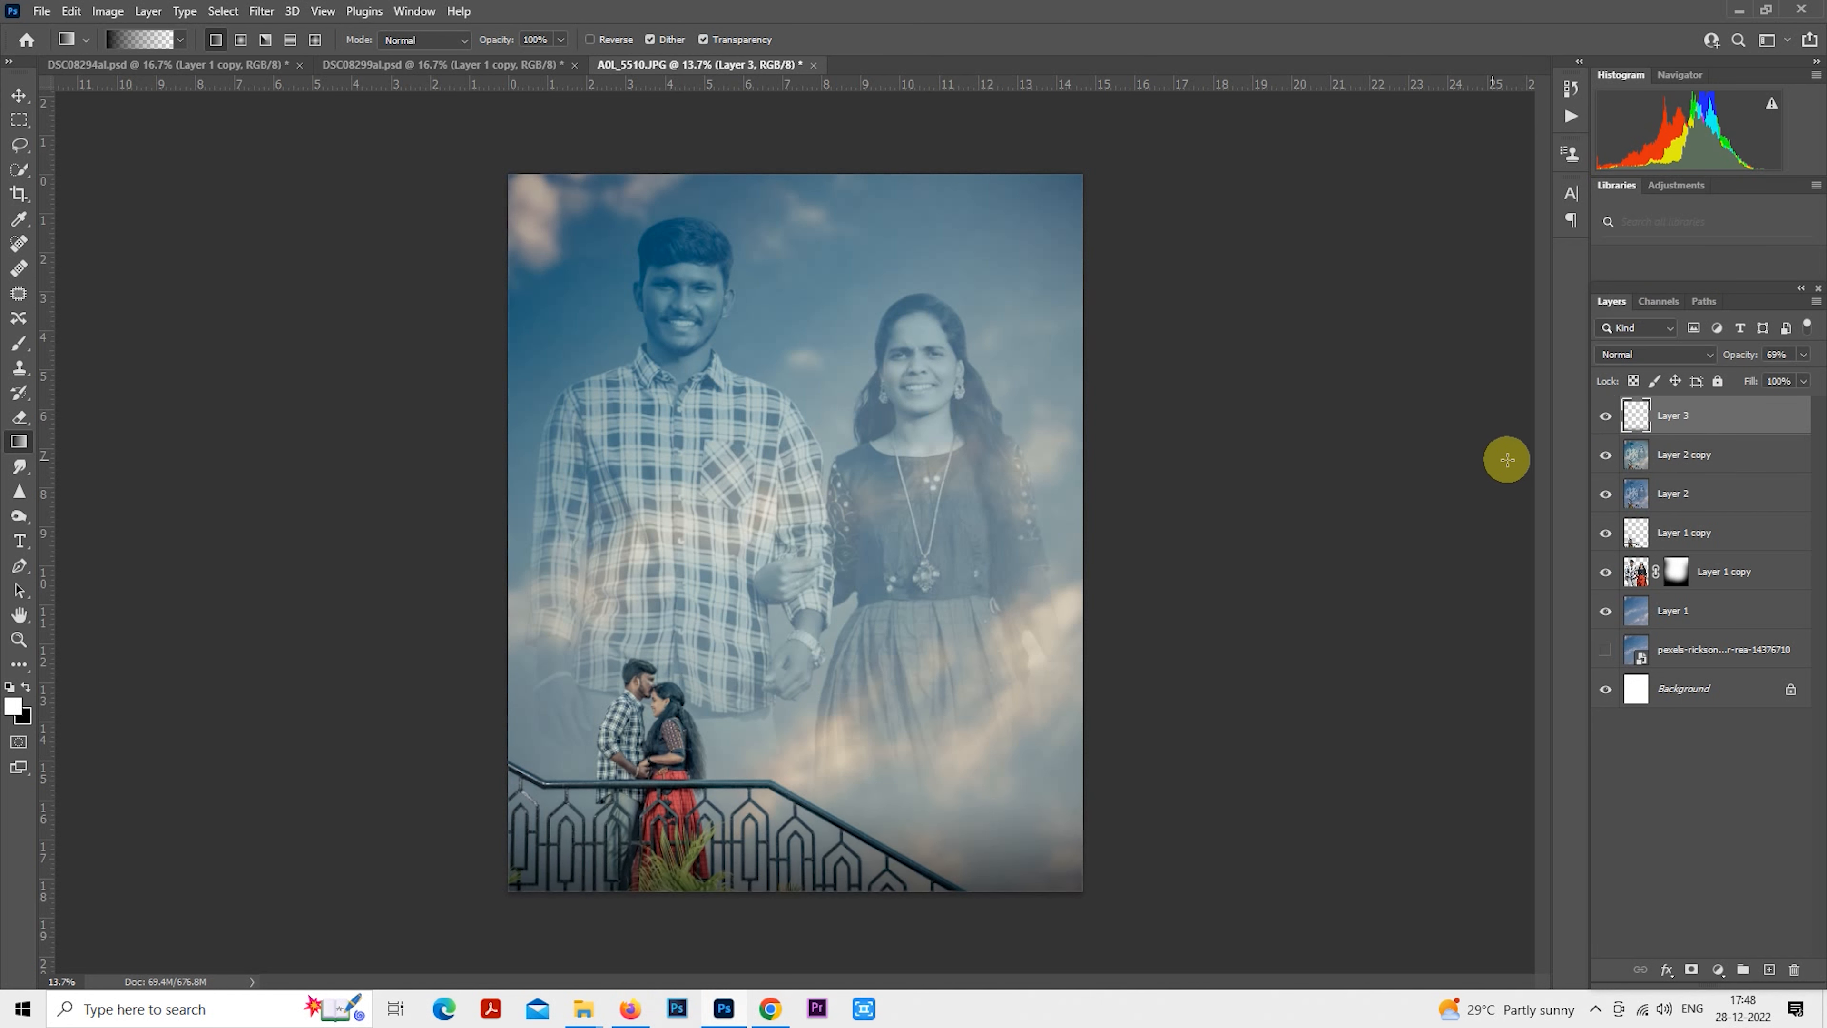
# Add a Selective Color adjustment layer on top and choose the Cyans range for editing.
pyautogui.click(1718, 969)
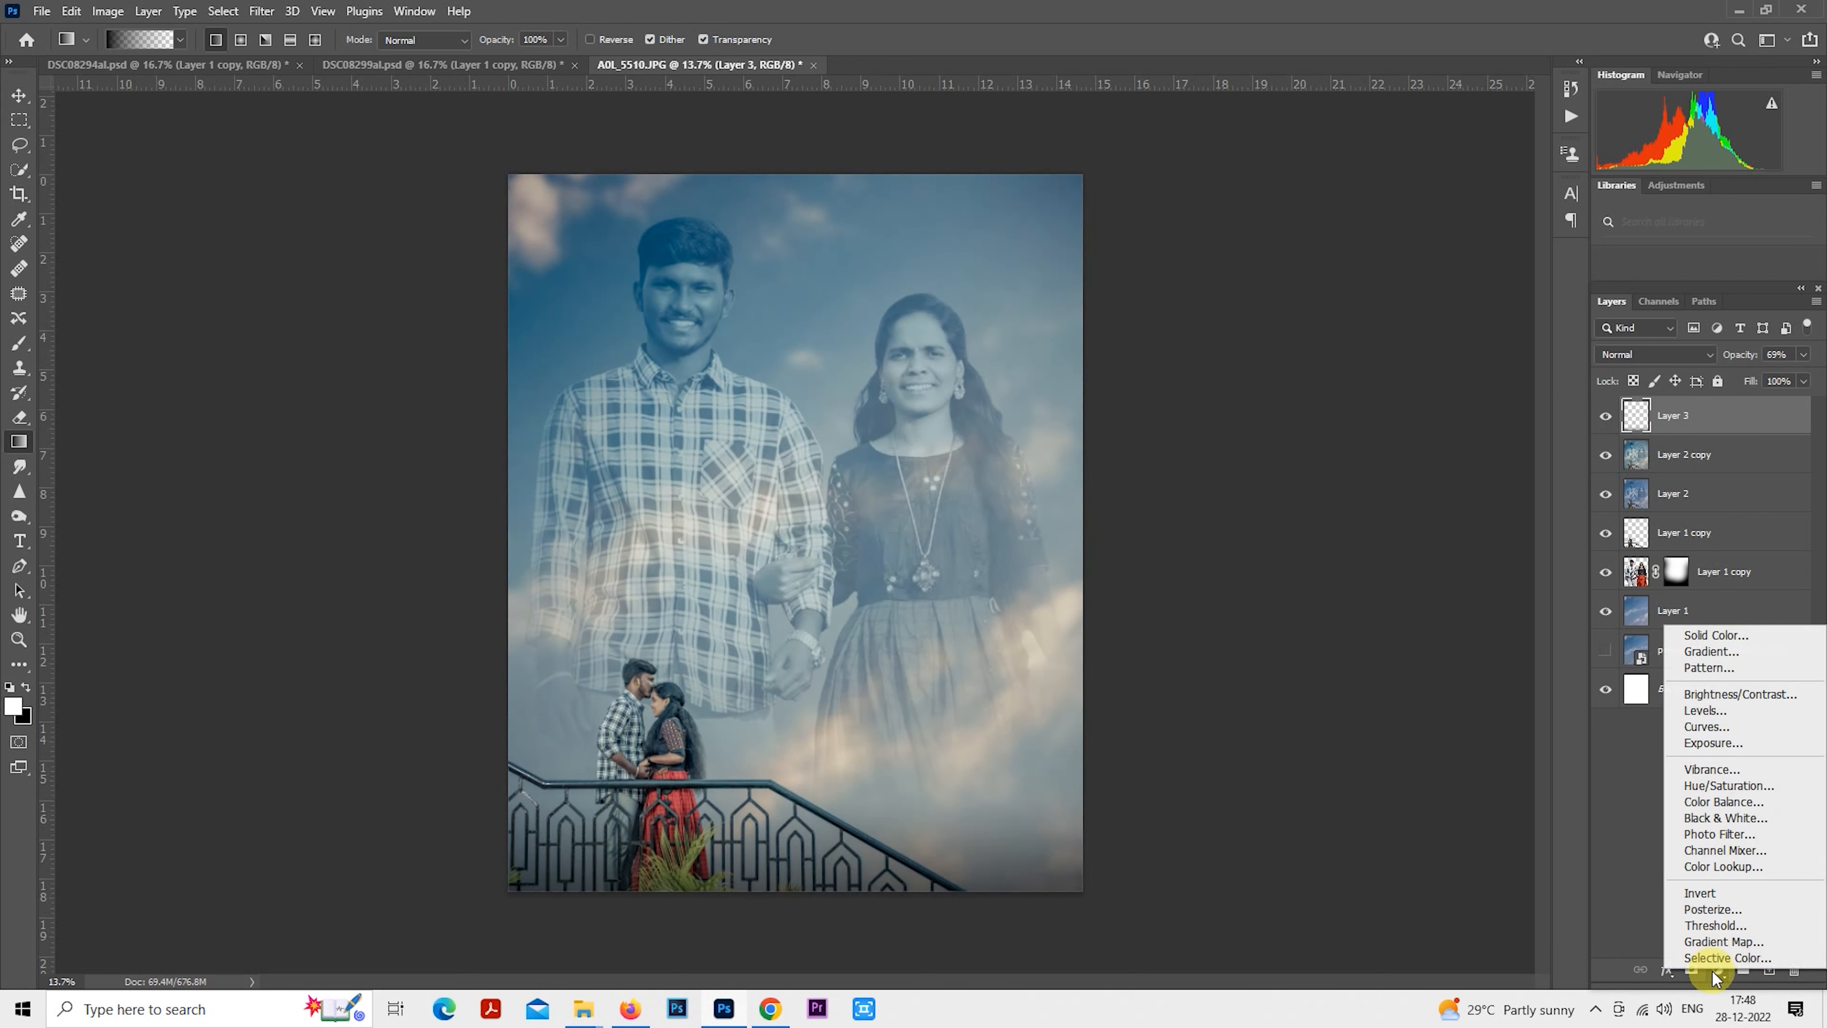
pyautogui.click(1727, 965)
pyautogui.click(1250, 173)
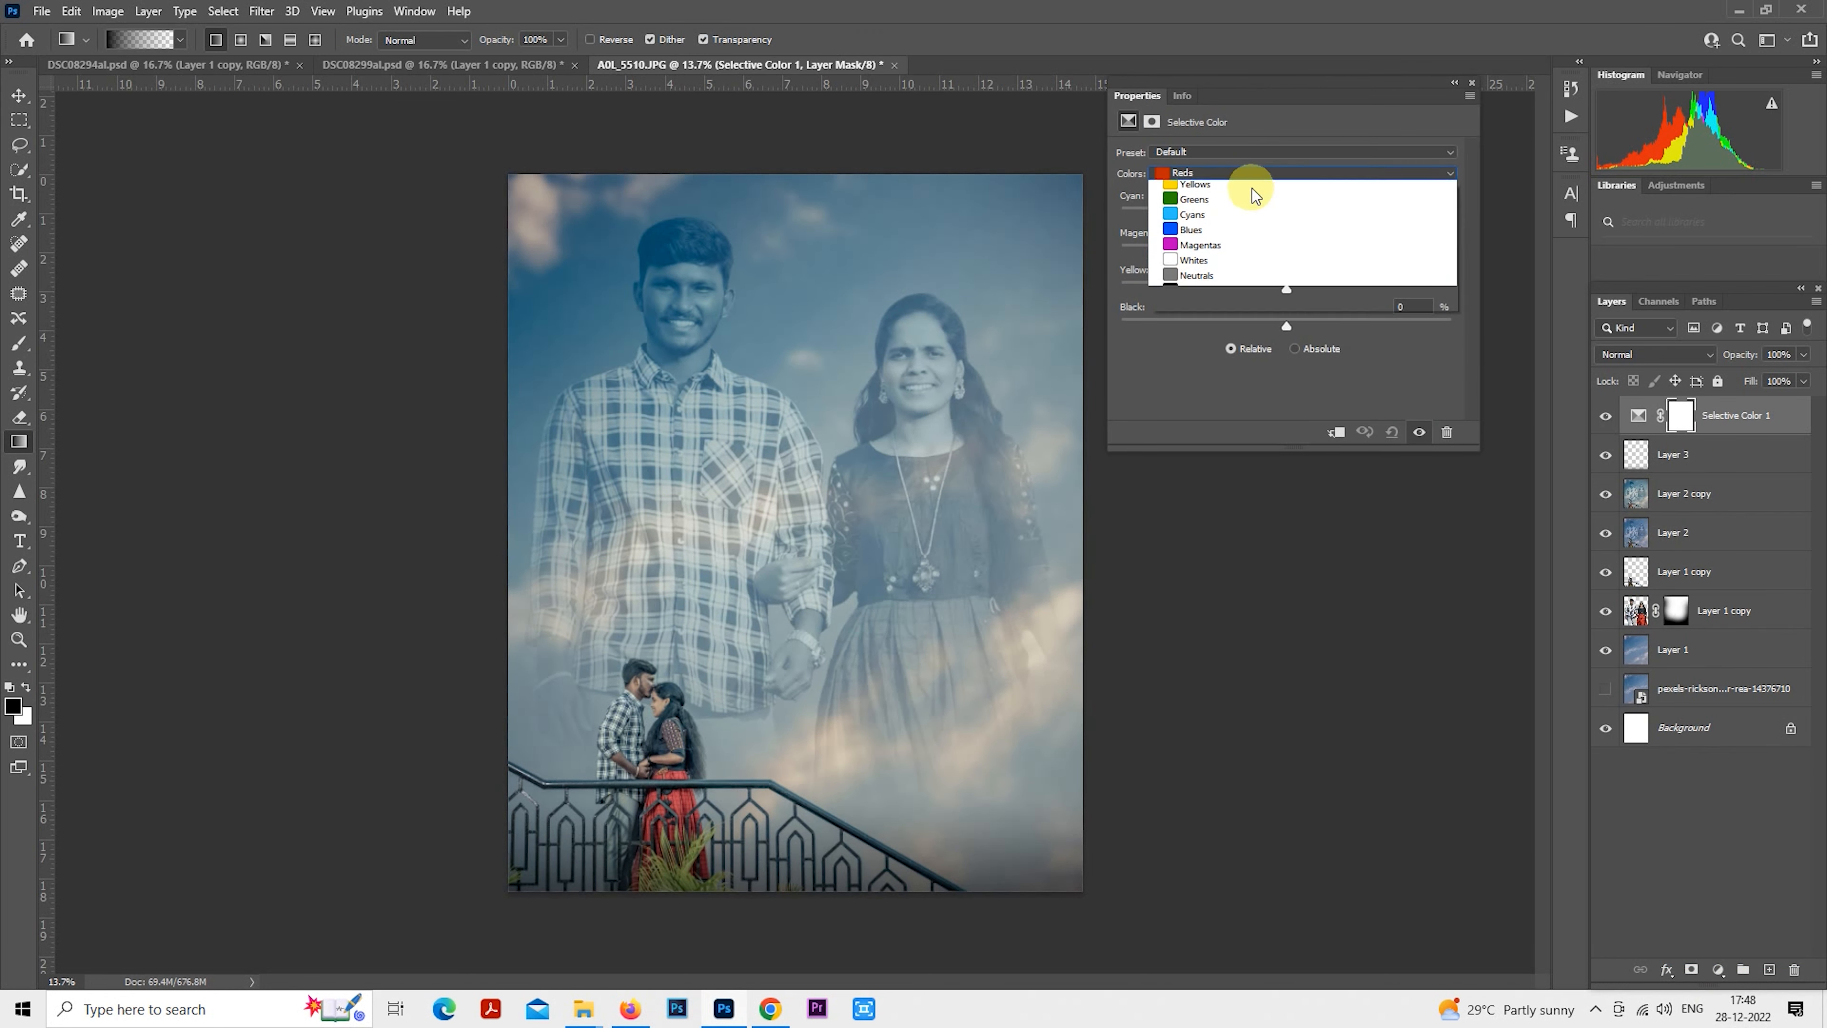
pyautogui.click(1251, 229)
# Try raising Cyan to +47, Magenta to +21, Yellow to +71 and Black in the Cyans range, resetting each to 0.
pyautogui.moveTo(1285, 216); pyautogui.dragTo(1321, 247)
pyautogui.click(1421, 227)
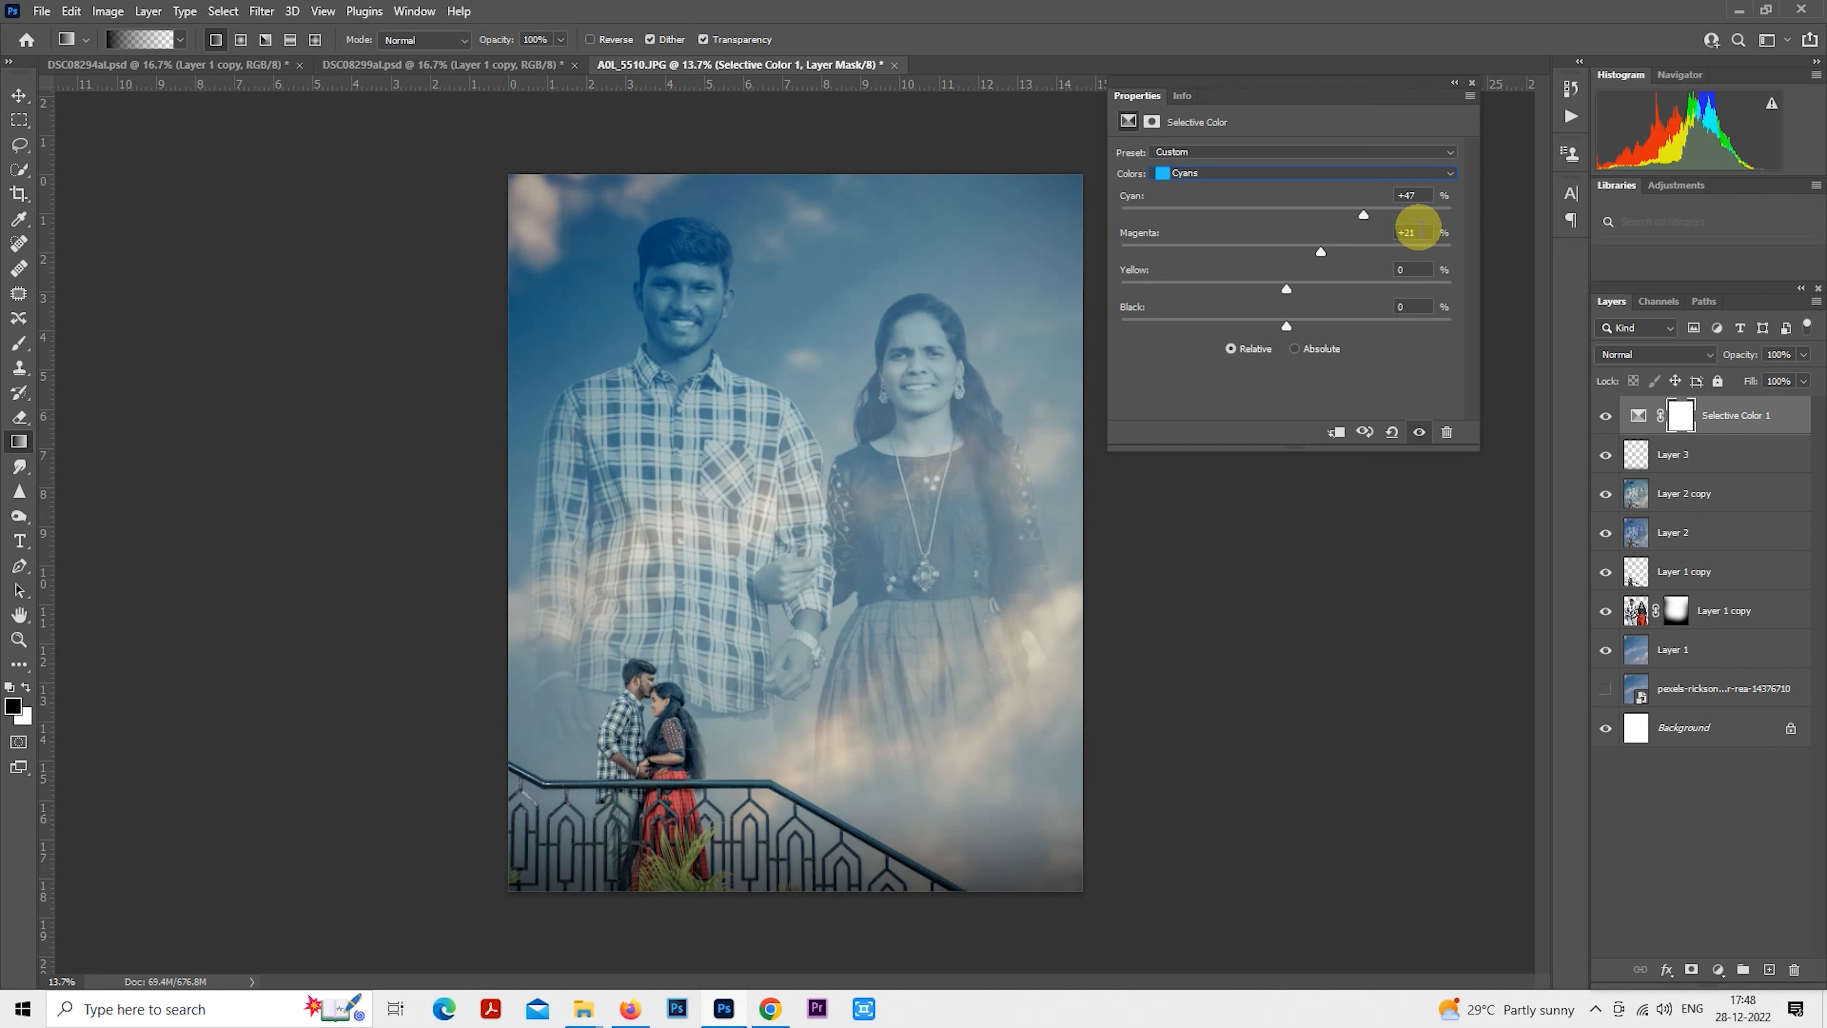
pyautogui.write('0')
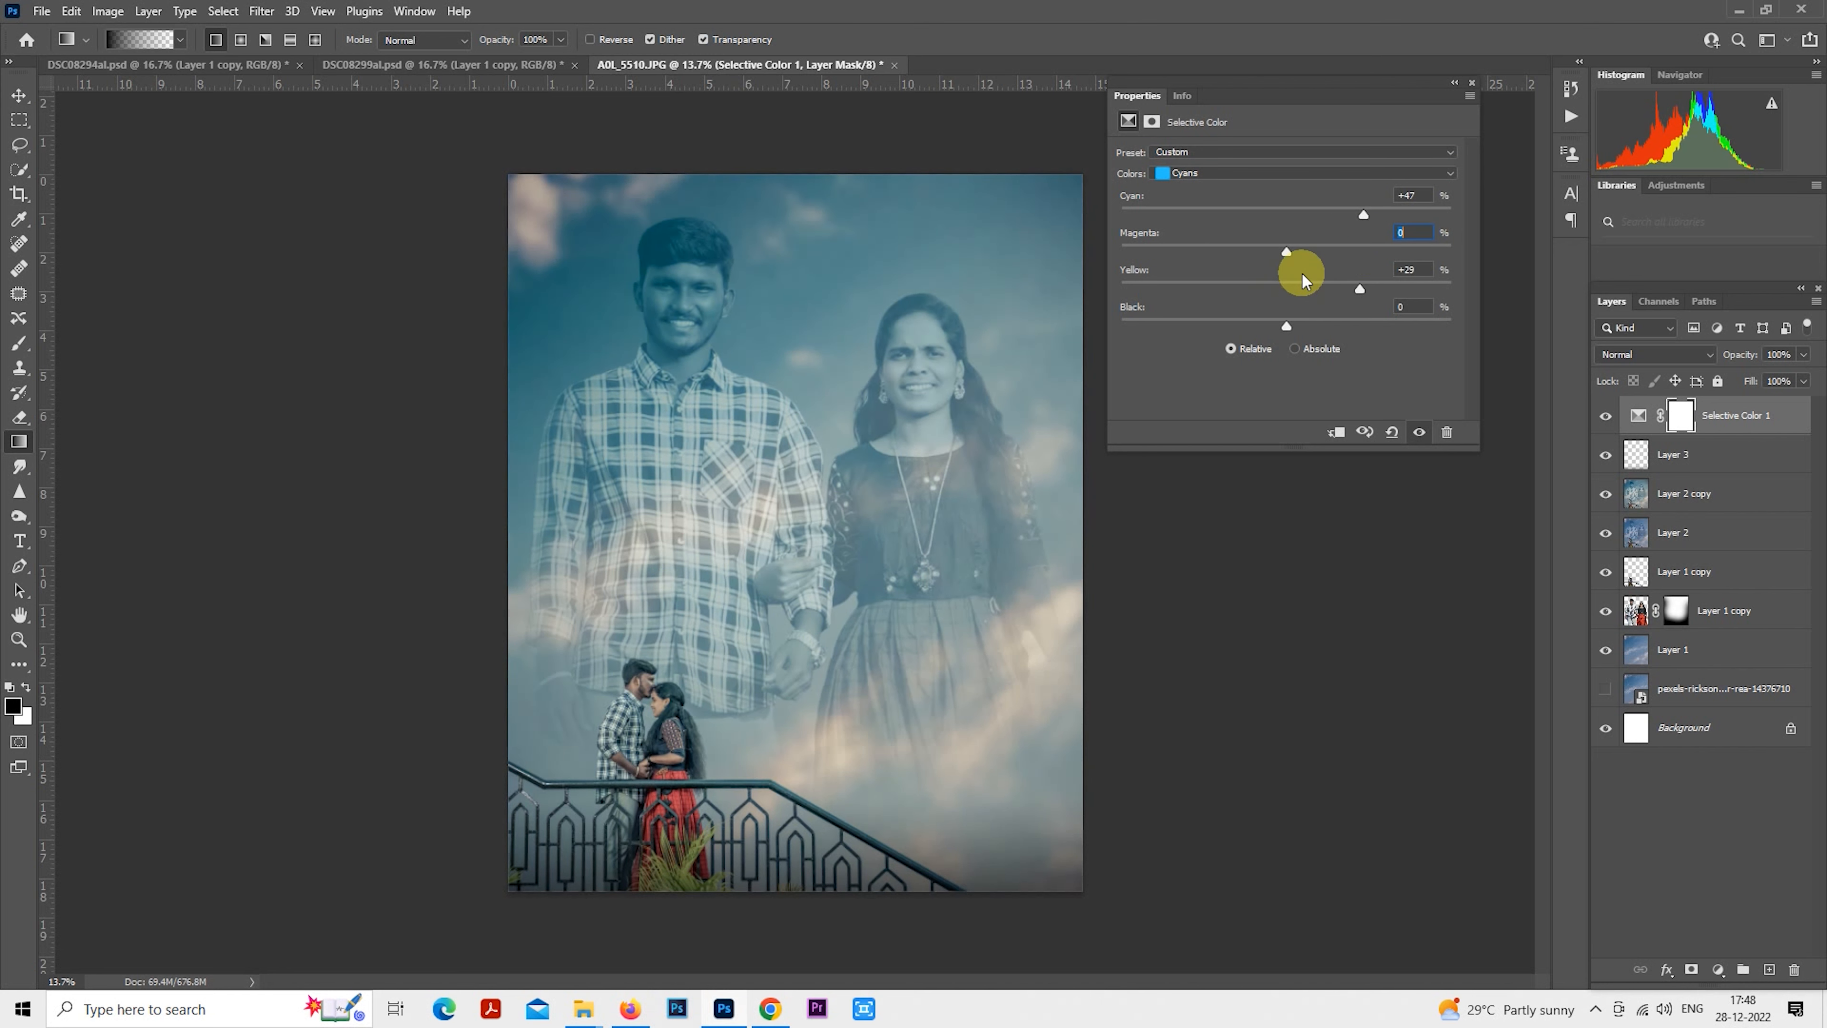
pyautogui.moveTo(1302, 272); pyautogui.dragTo(1404, 271)
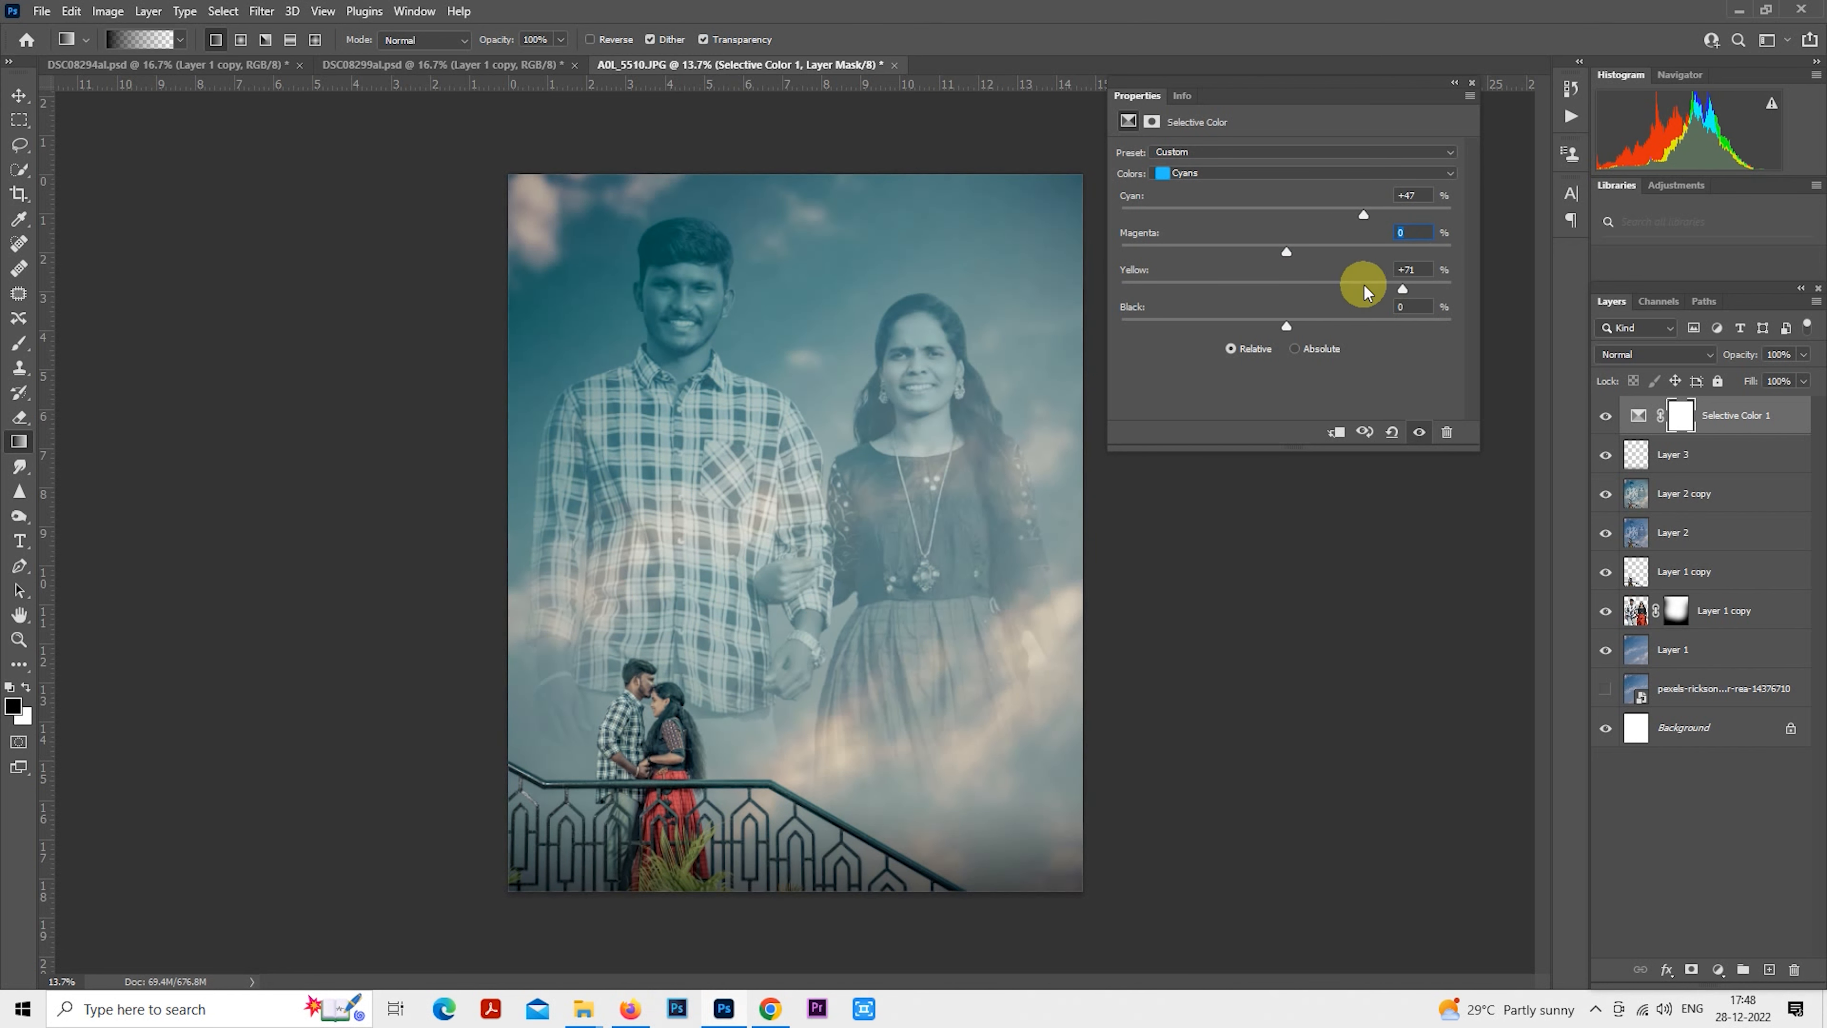
pyautogui.click(1421, 269)
pyautogui.write('0')
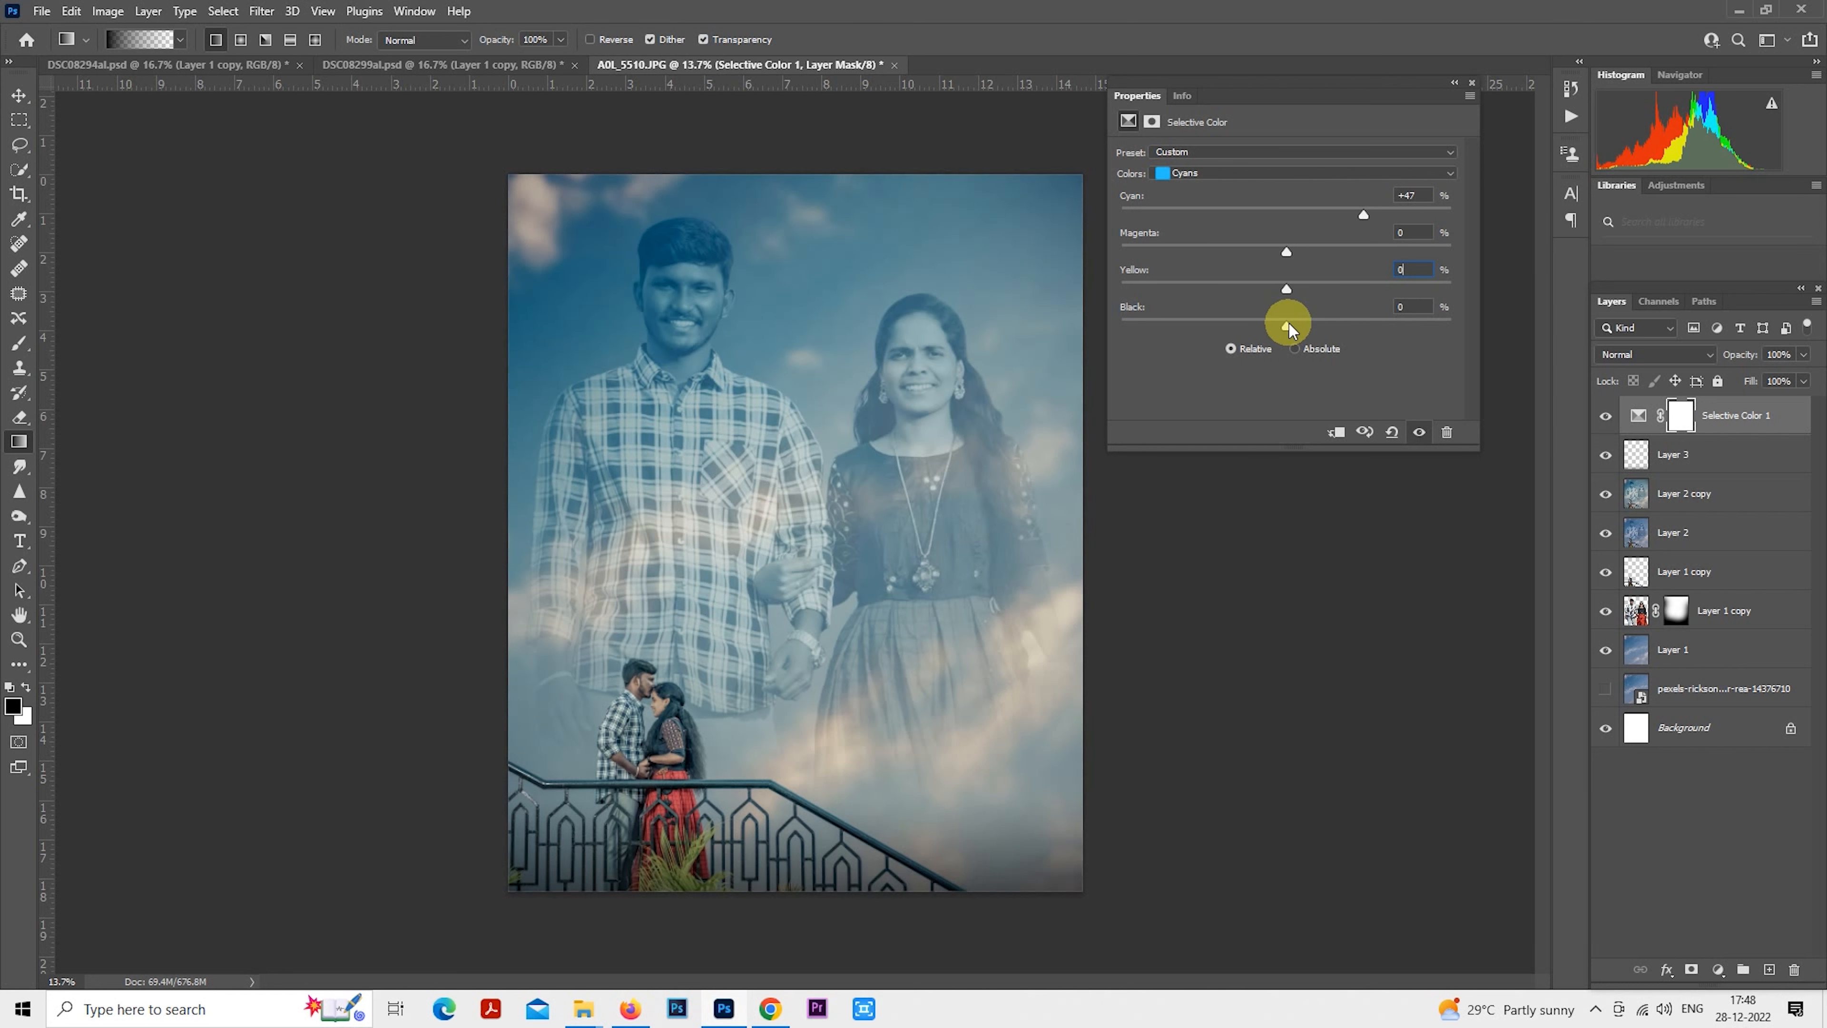
pyautogui.moveTo(1289, 321); pyautogui.dragTo(1414, 321)
pyautogui.doubleClick(1408, 306)
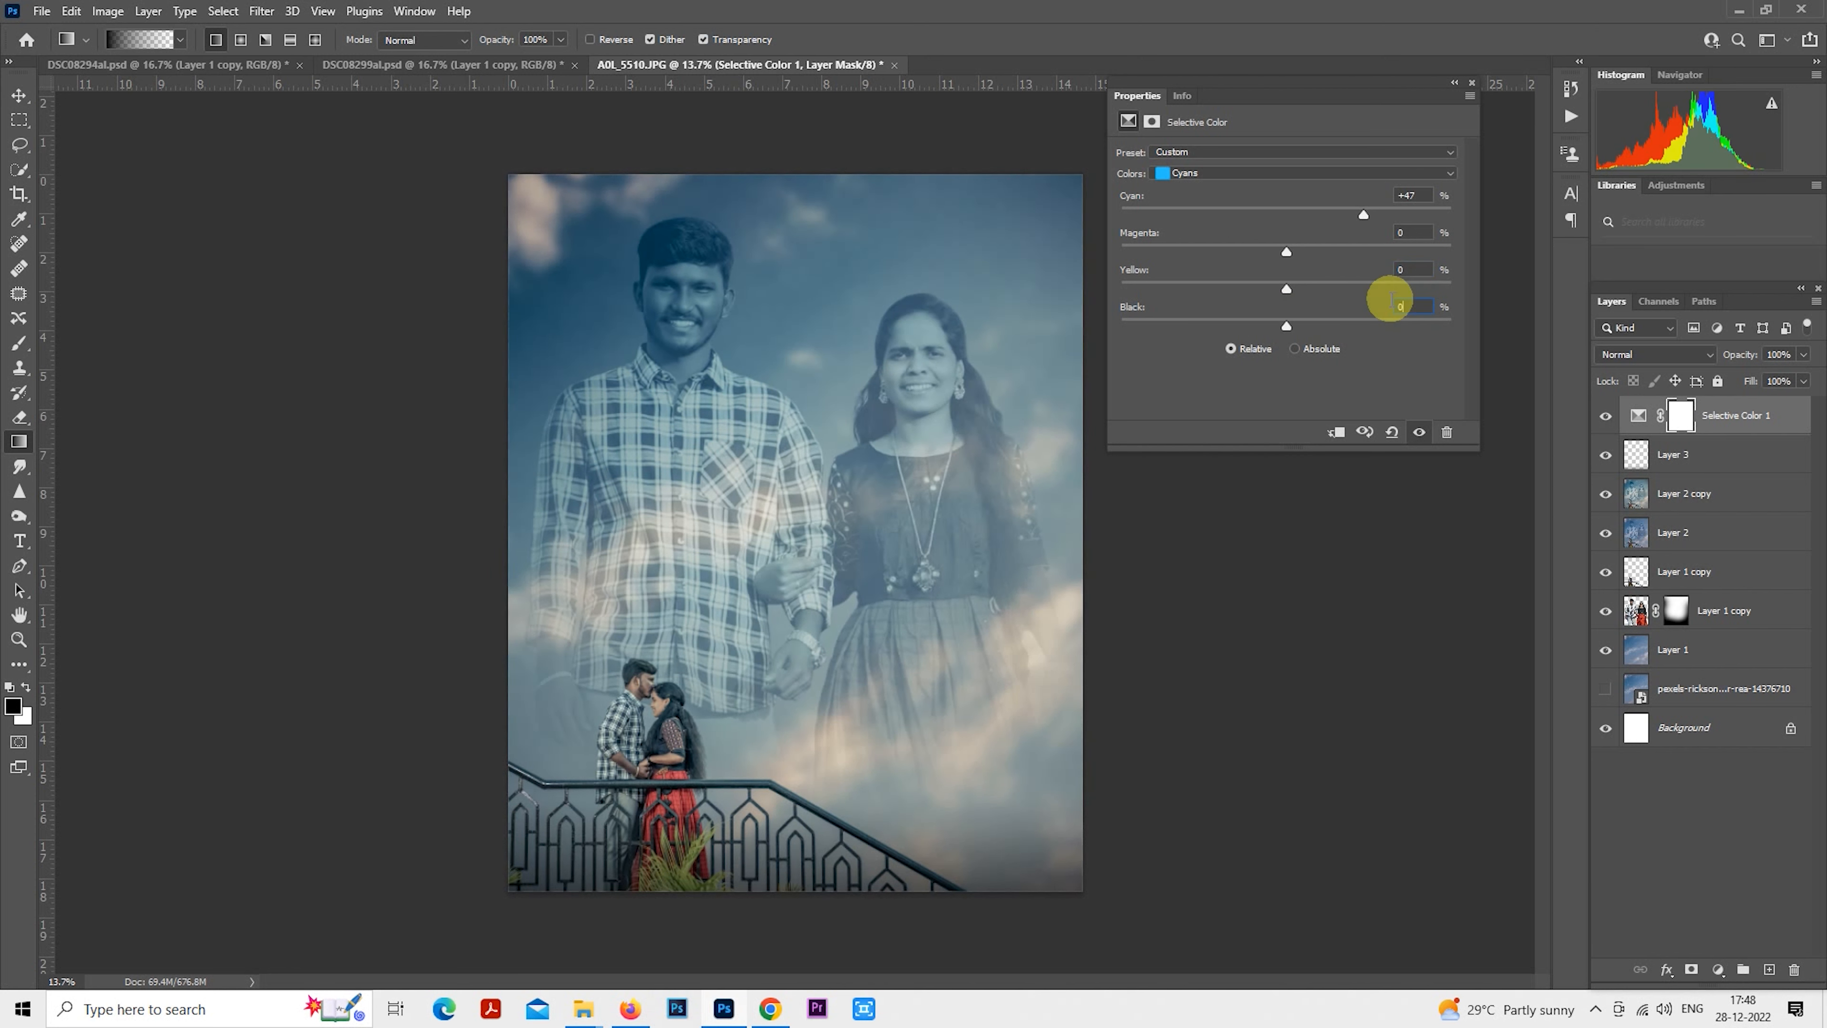
pyautogui.write('0')
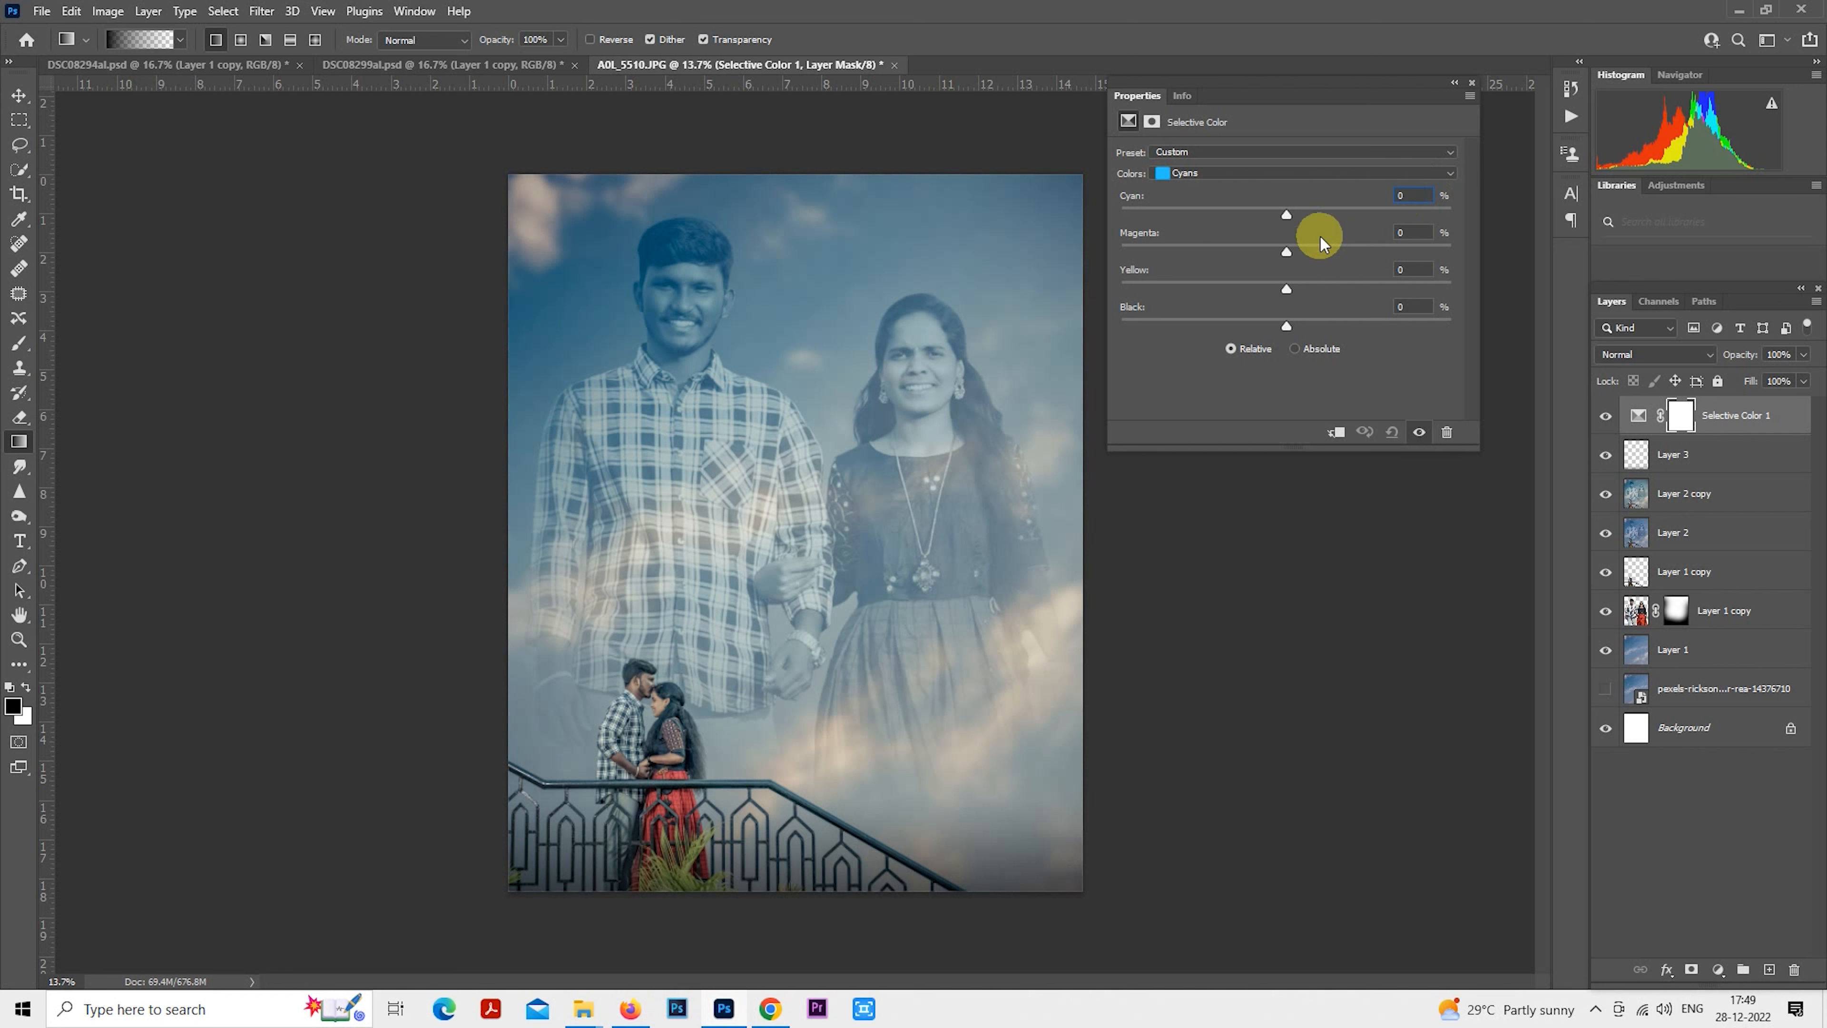
# Set the Cyan amount of the Cyans range to +44% and close the adjustment settings.
pyautogui.moveTo(1299, 215); pyautogui.dragTo(1358, 214)
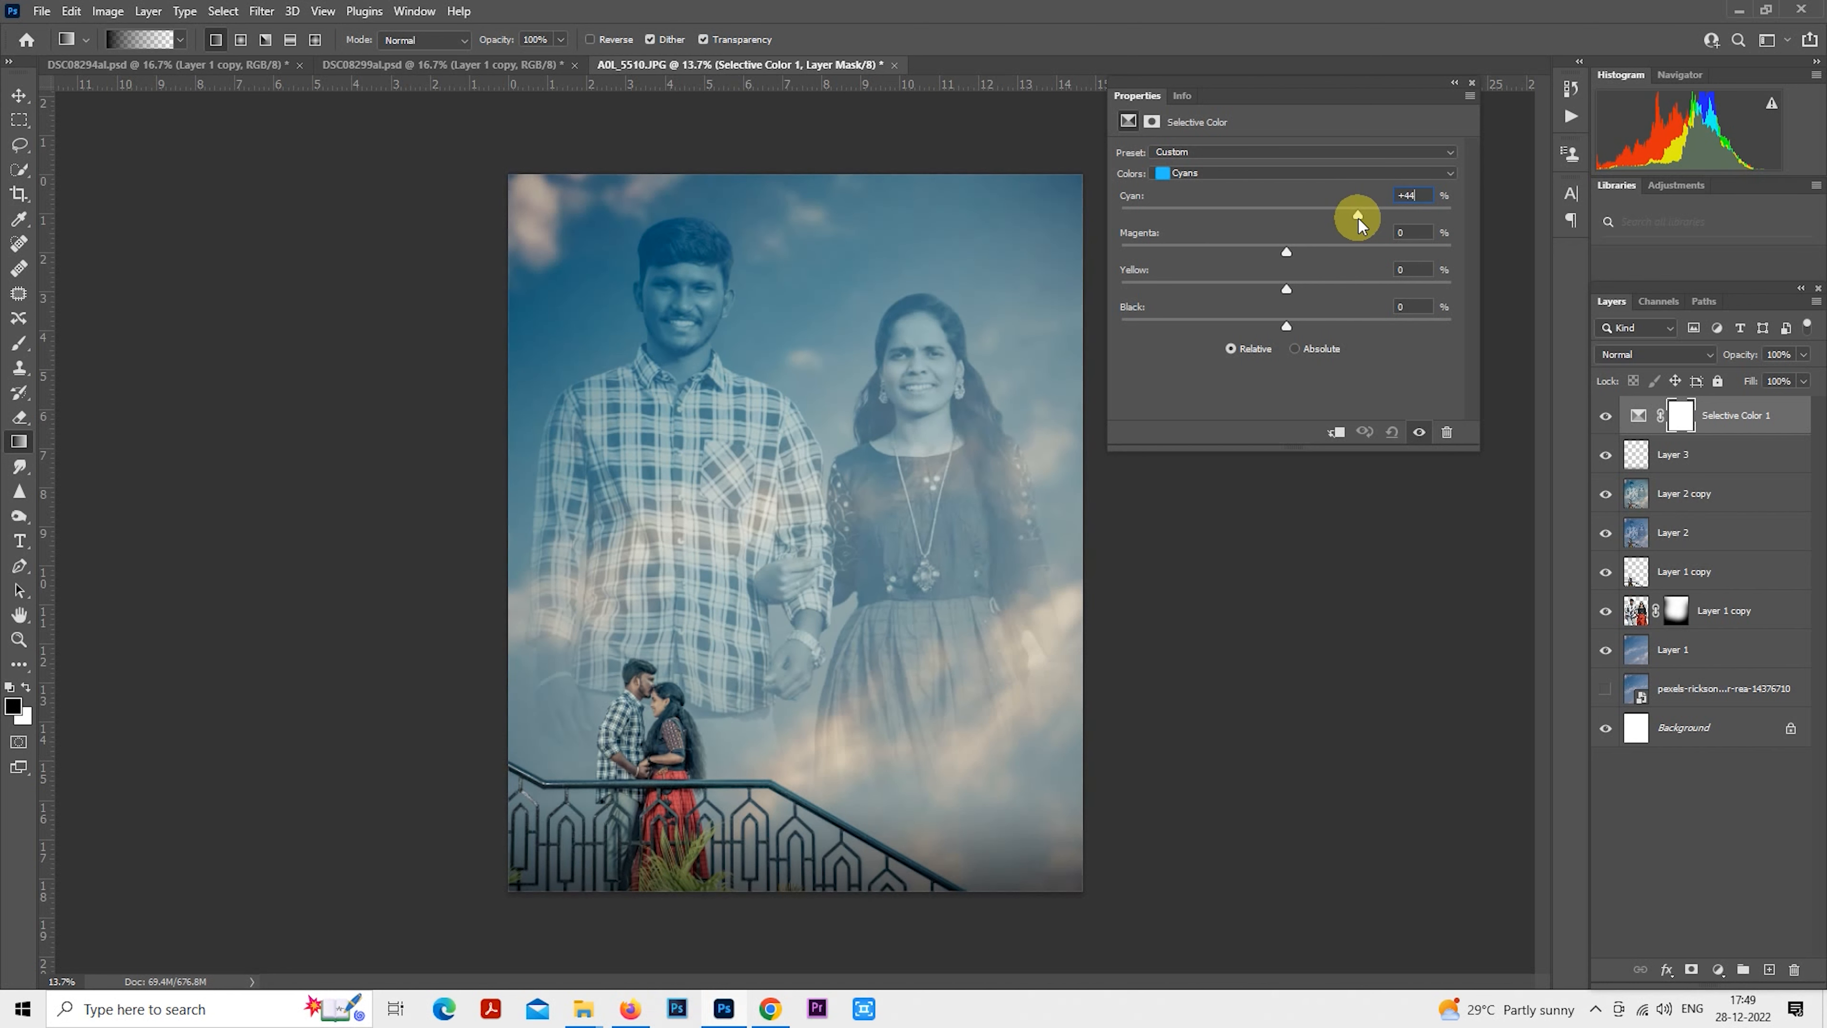
pyautogui.click(1471, 83)
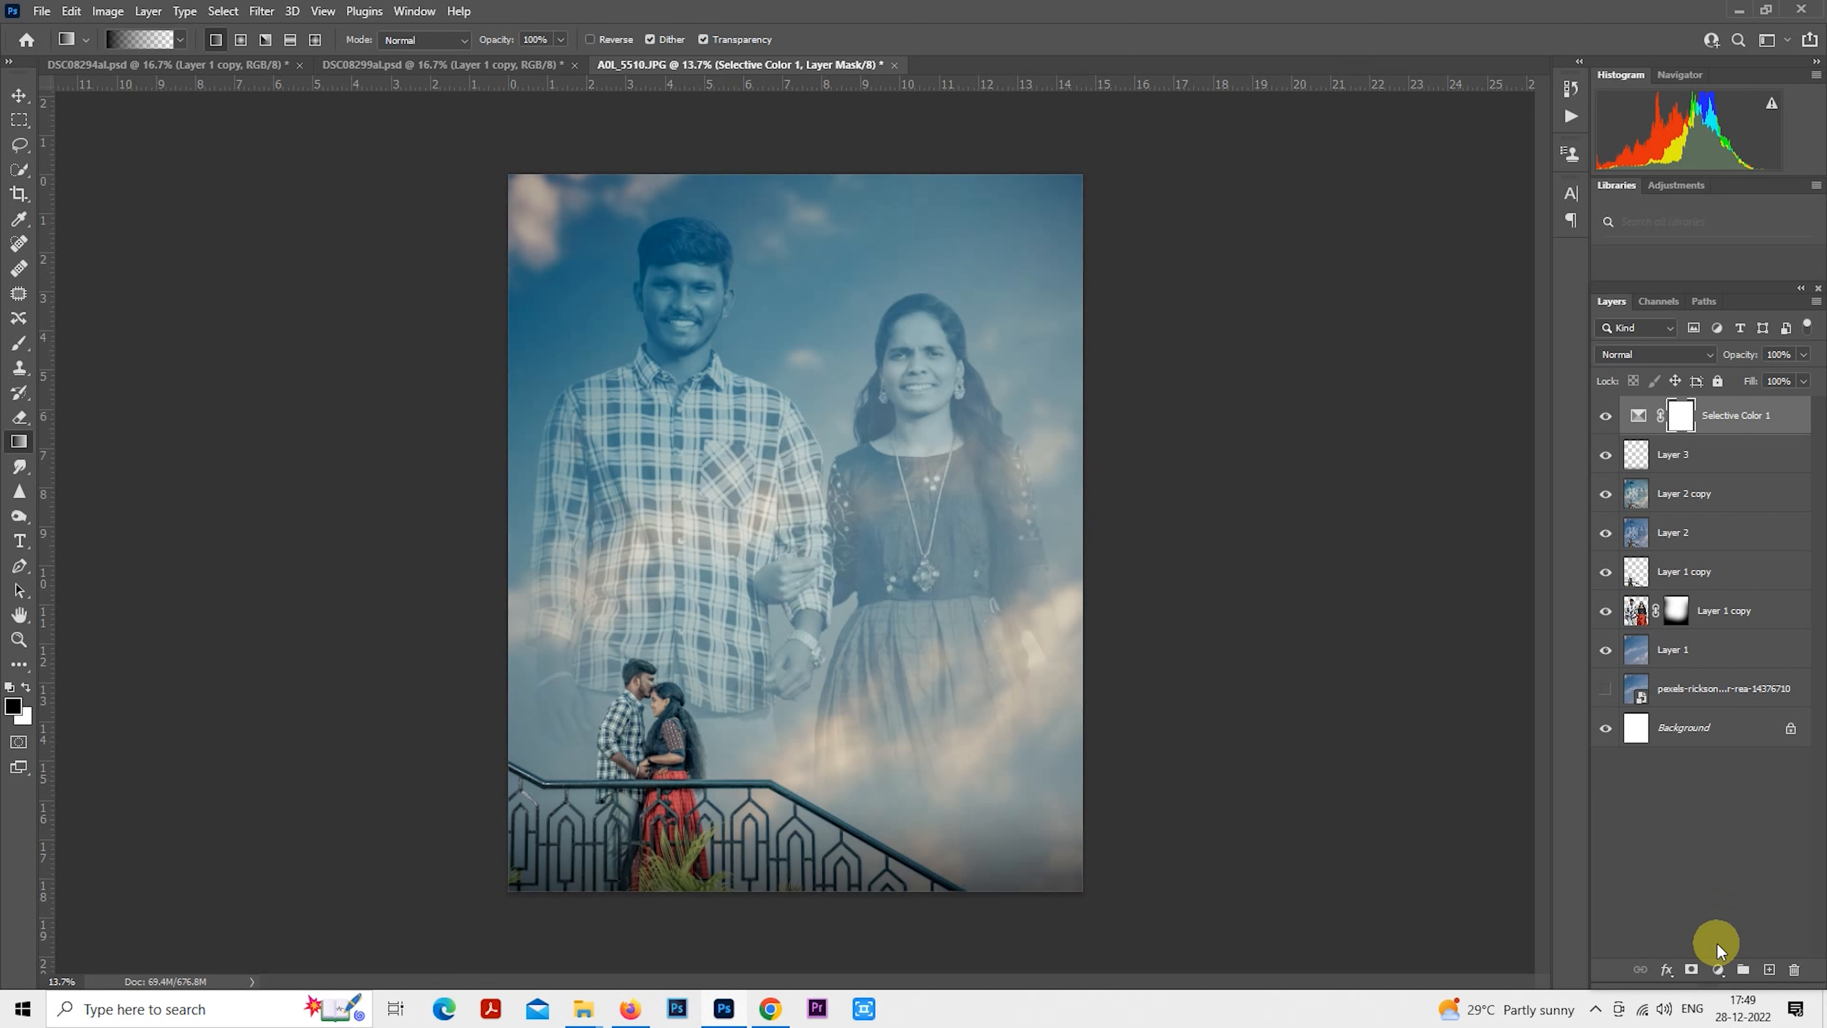
# Add a Gradient Fill layer with the Radial style and reverse the gradient.
pyautogui.click(1718, 969)
pyautogui.click(1710, 652)
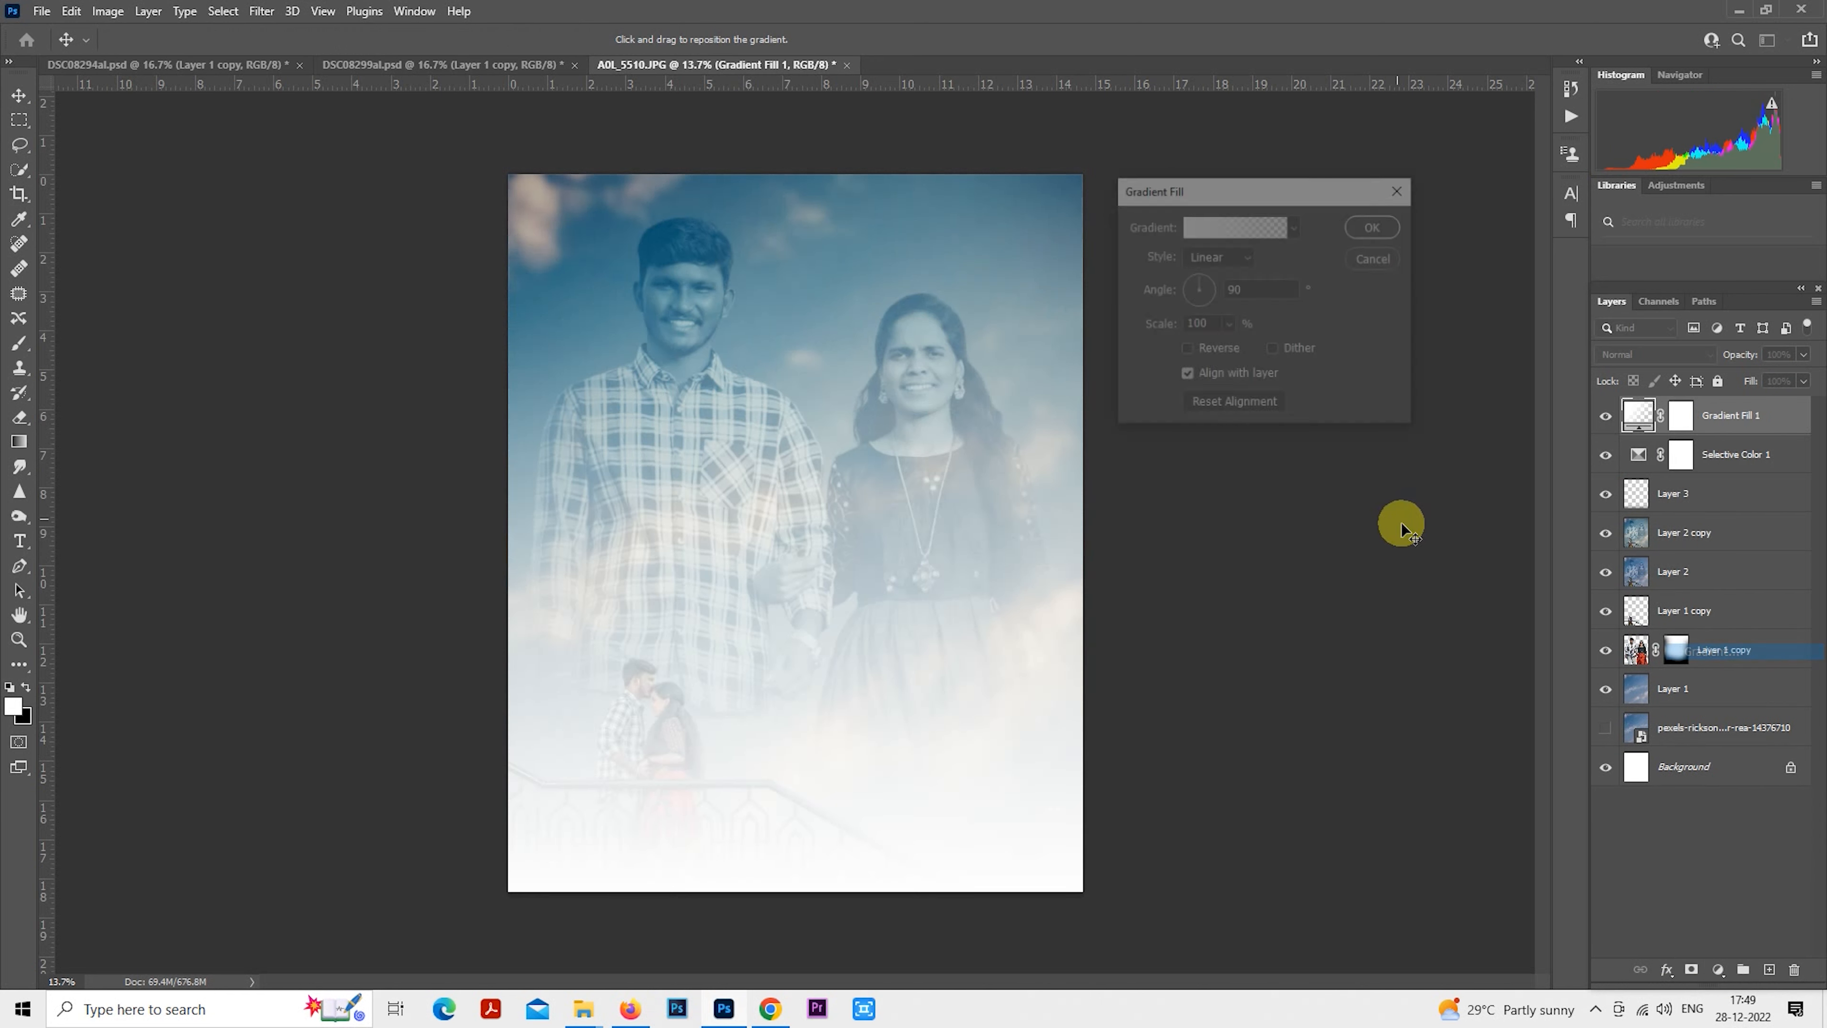
pyautogui.click(1221, 259)
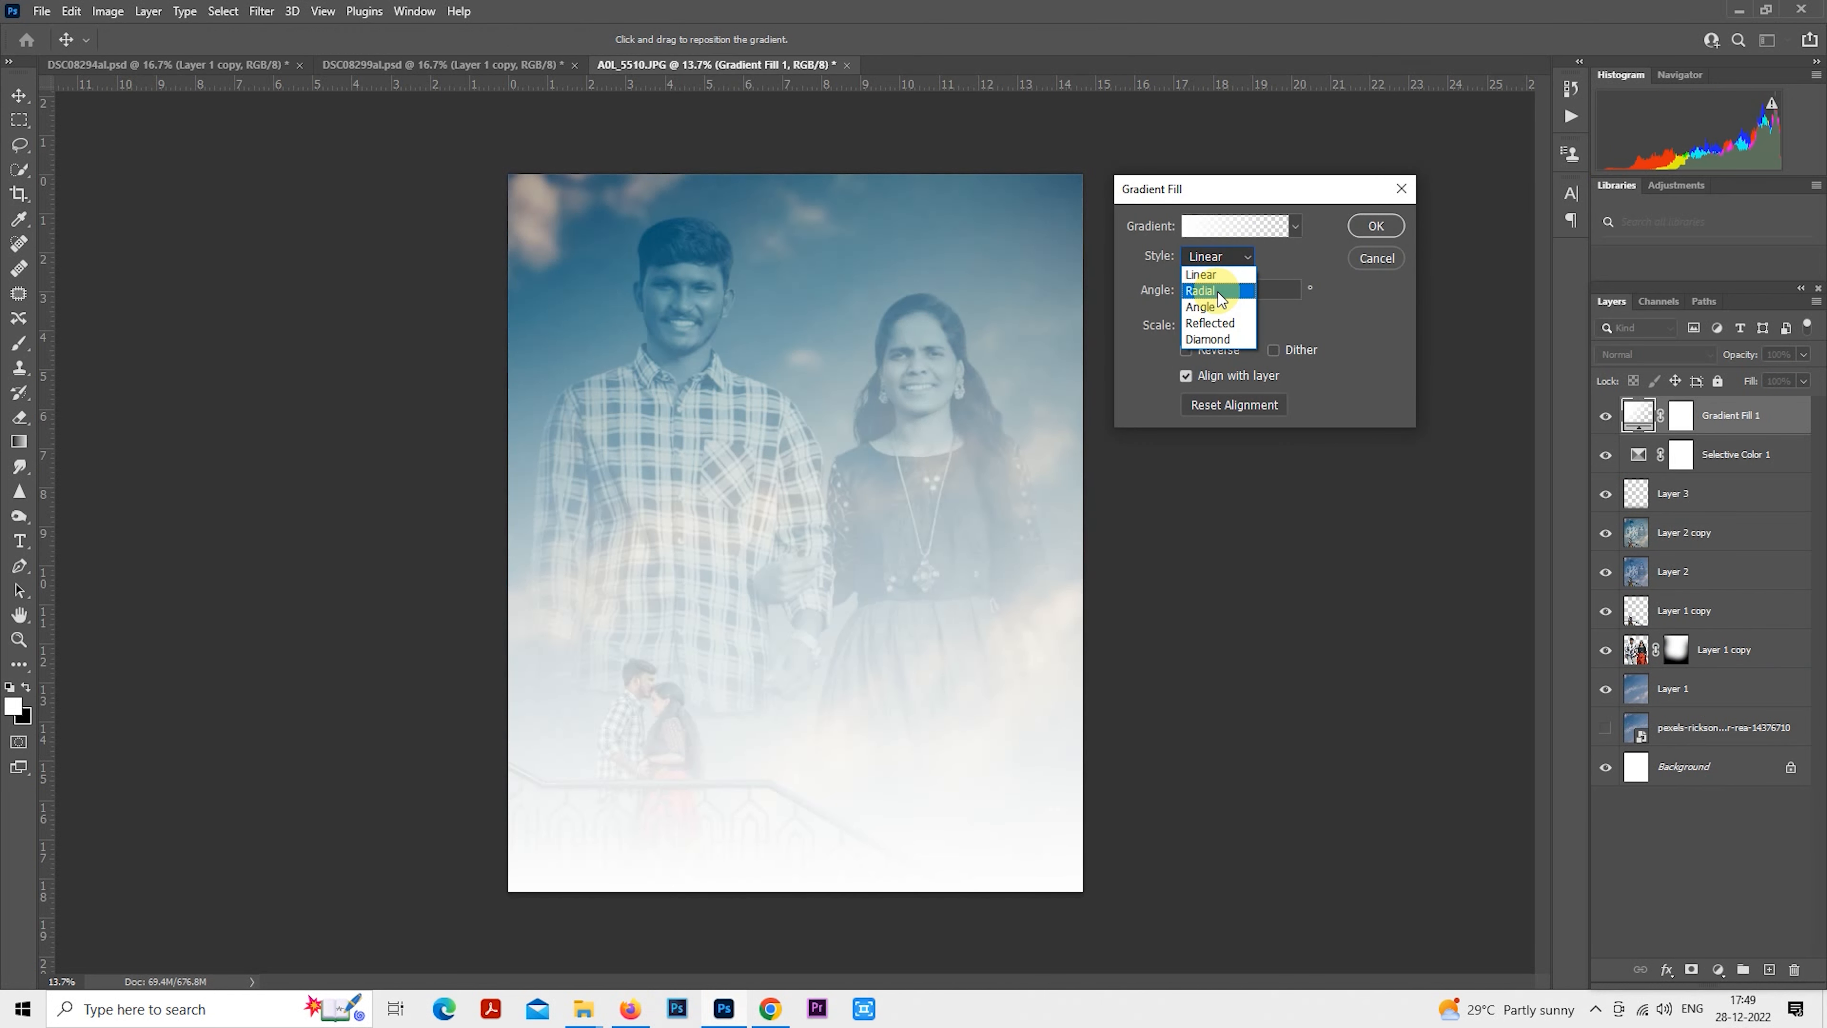
pyautogui.click(1218, 292)
pyautogui.click(1184, 350)
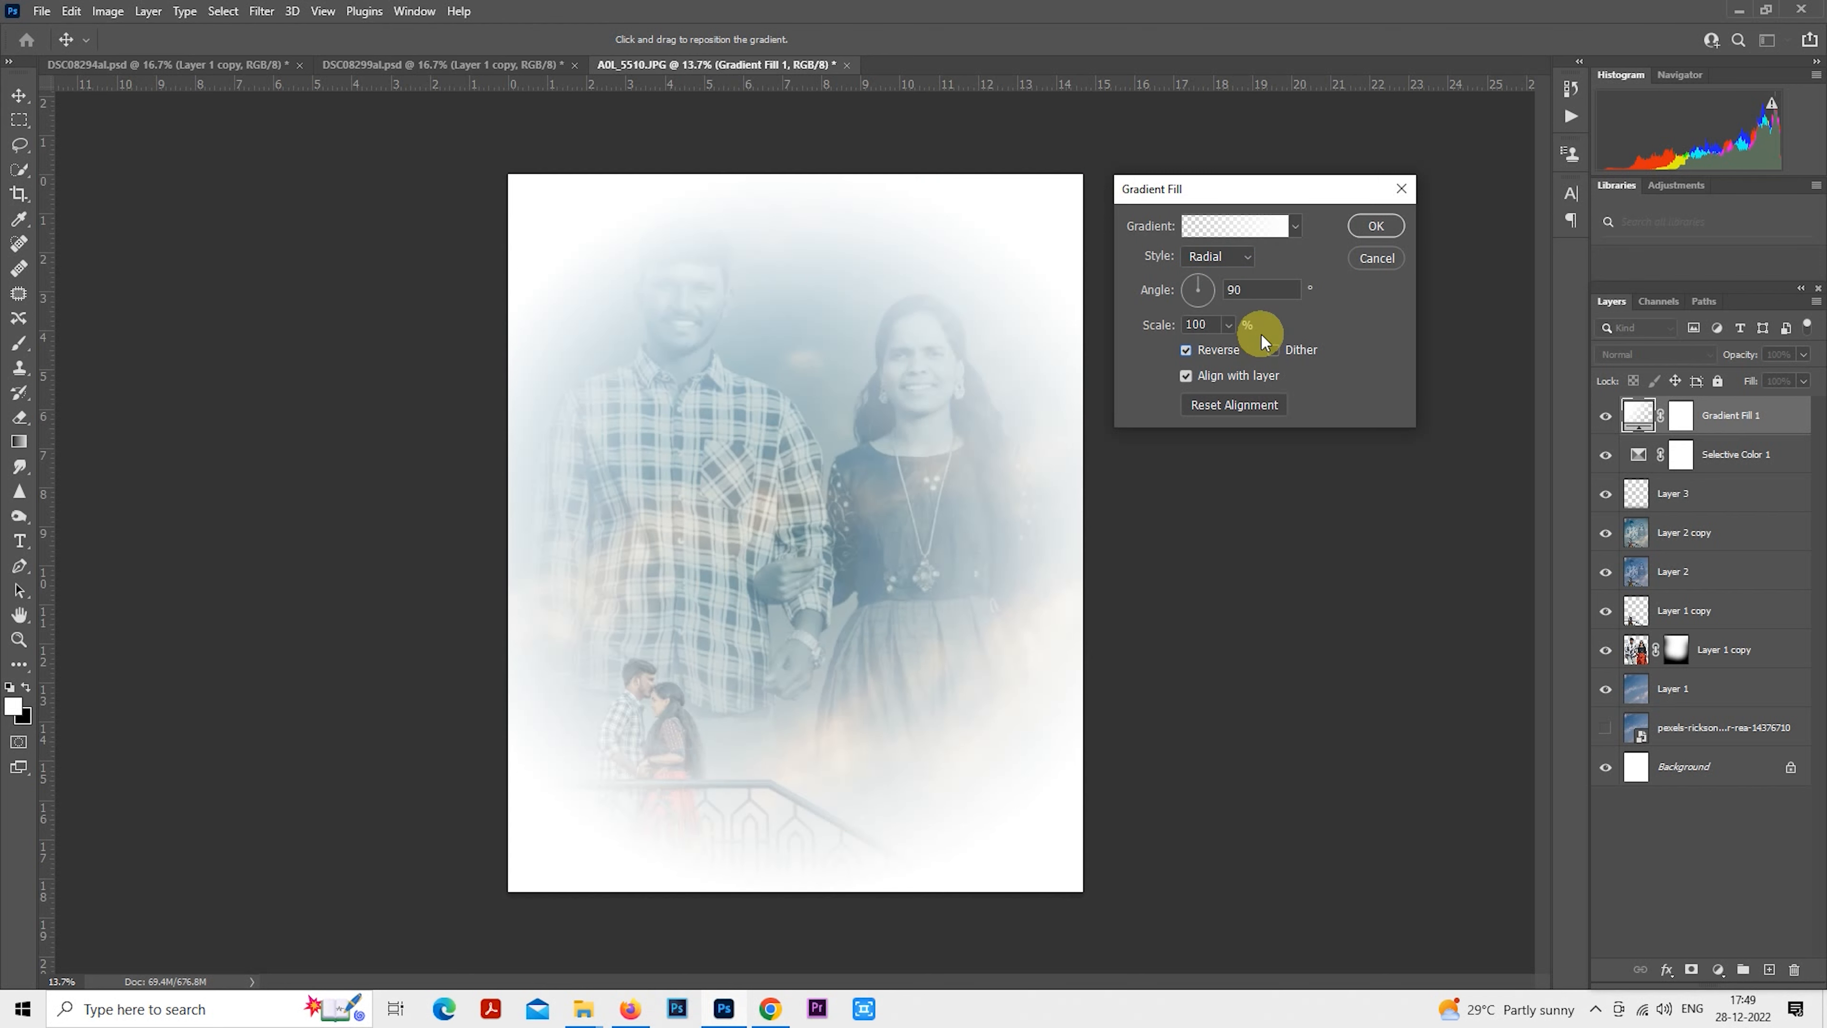
# Change the fill gradient's colour stop from white to black and confirm the edited gradient.
pyautogui.click(1262, 230)
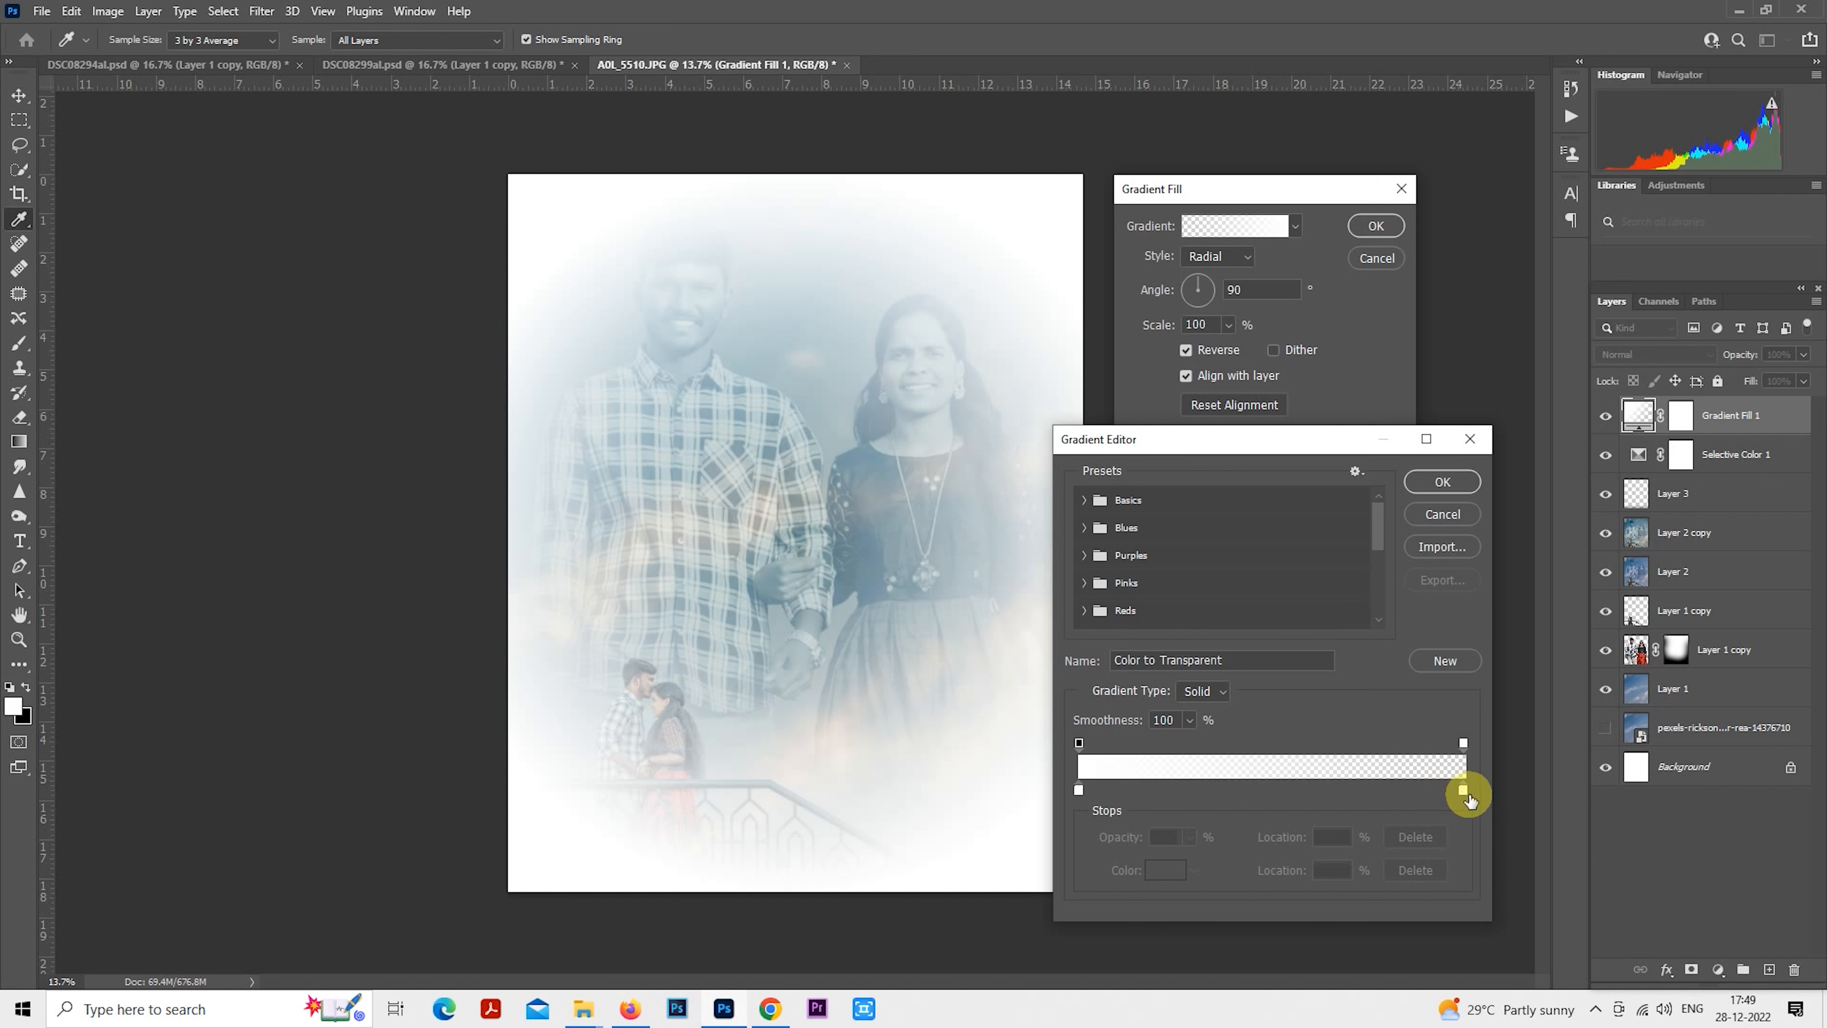
pyautogui.moveTo(1464, 791); pyautogui.dragTo(1185, 856)
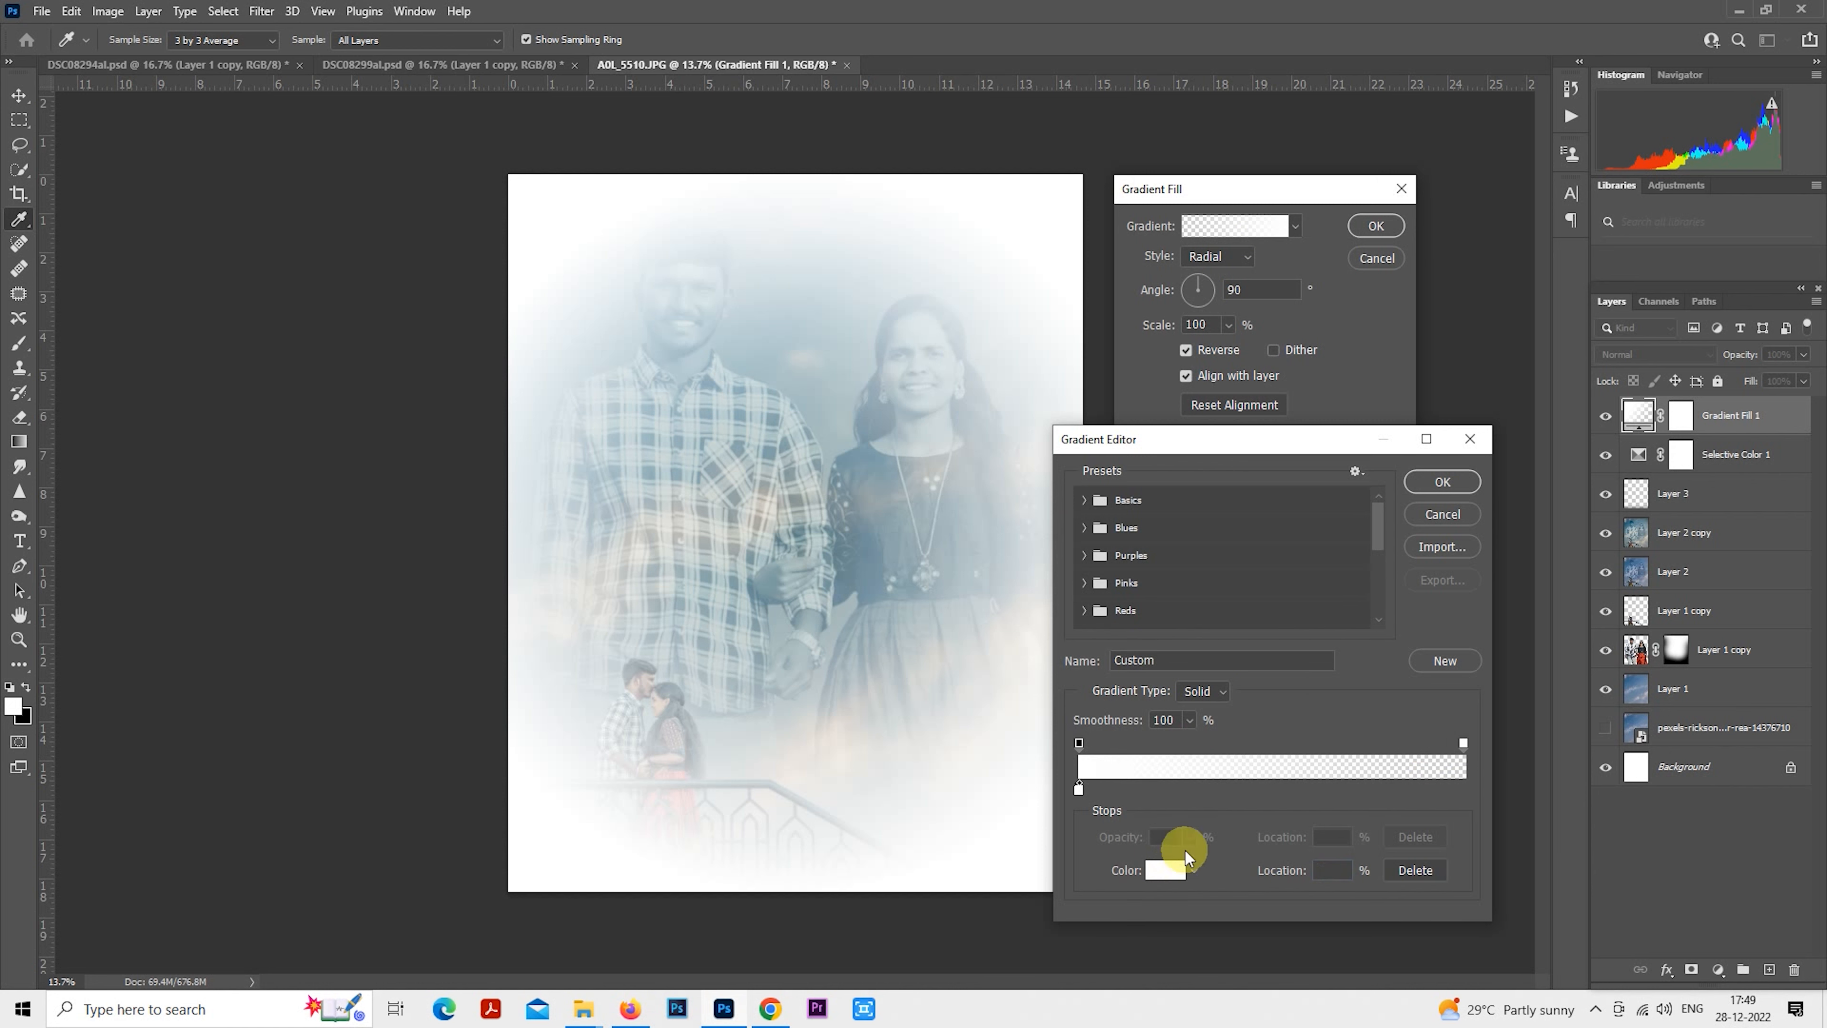
pyautogui.click(1175, 866)
pyautogui.click(1393, 445)
pyautogui.click(1554, 202)
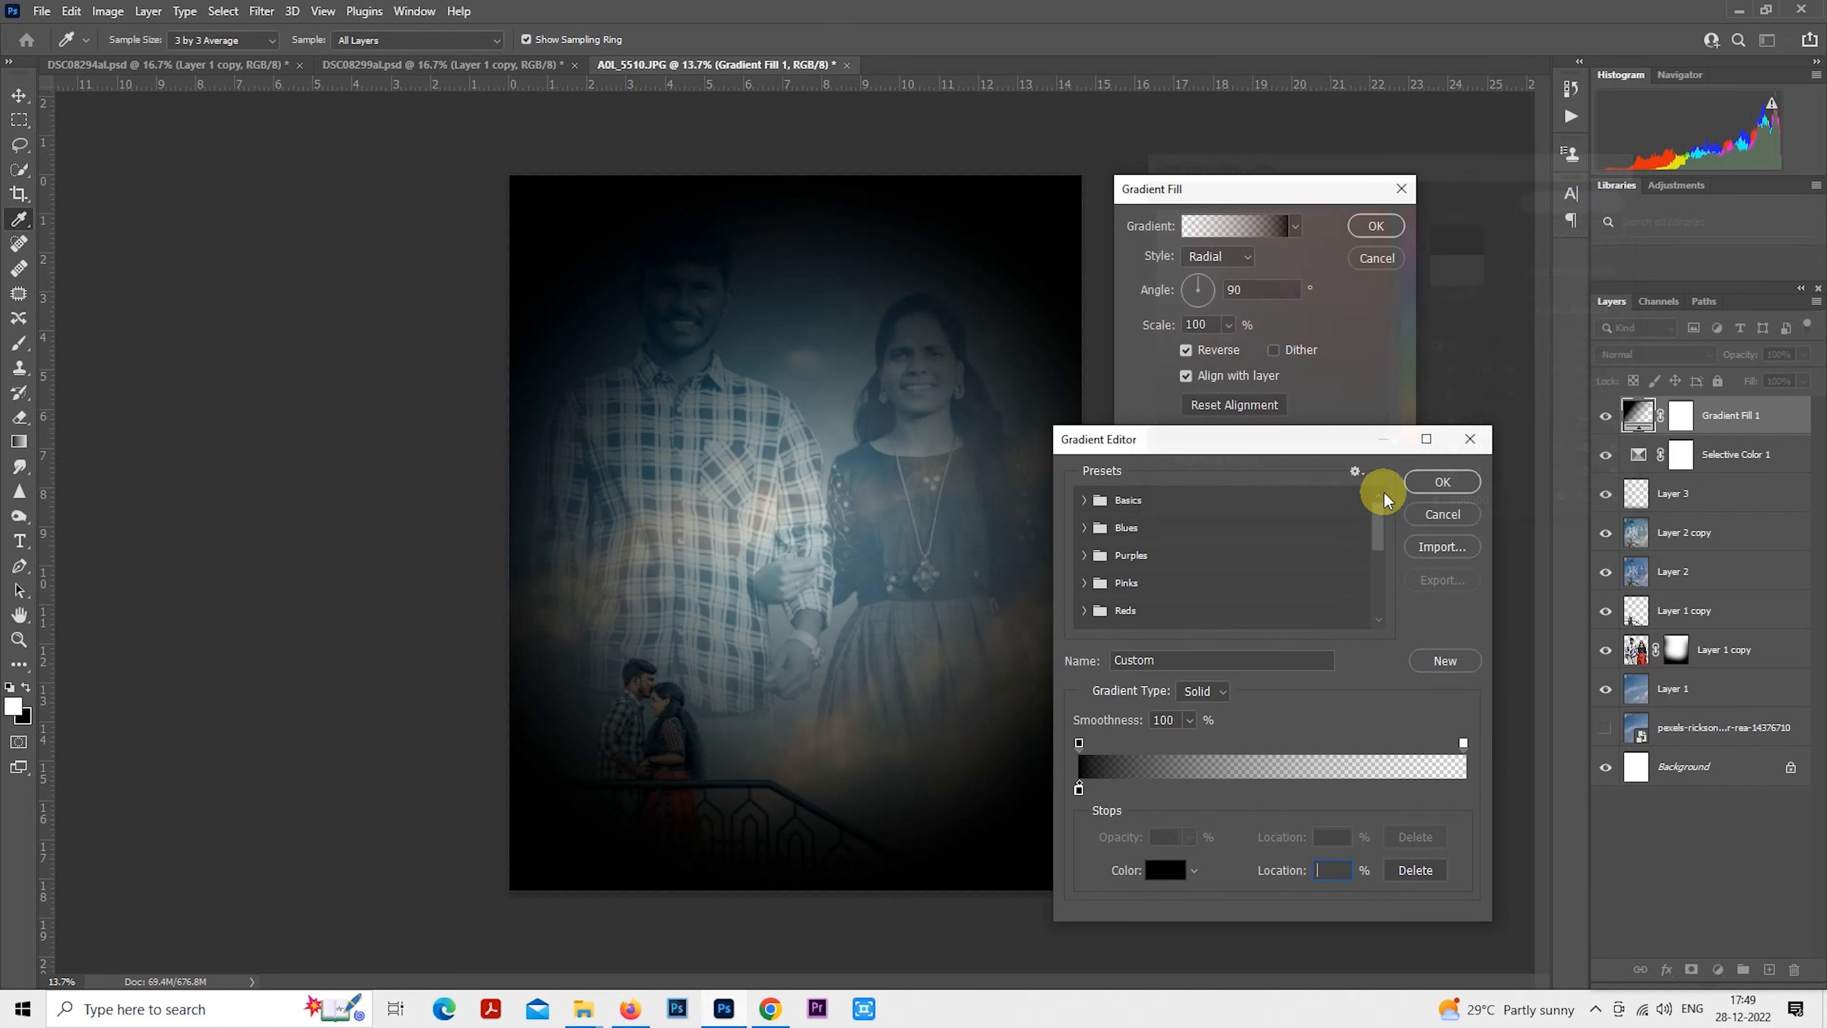
pyautogui.click(1435, 481)
# Set the radial gradient's scale to 177%, confirm the fill, and lower its layer opacity to 29%, comparing with and without it.
pyautogui.click(1228, 324)
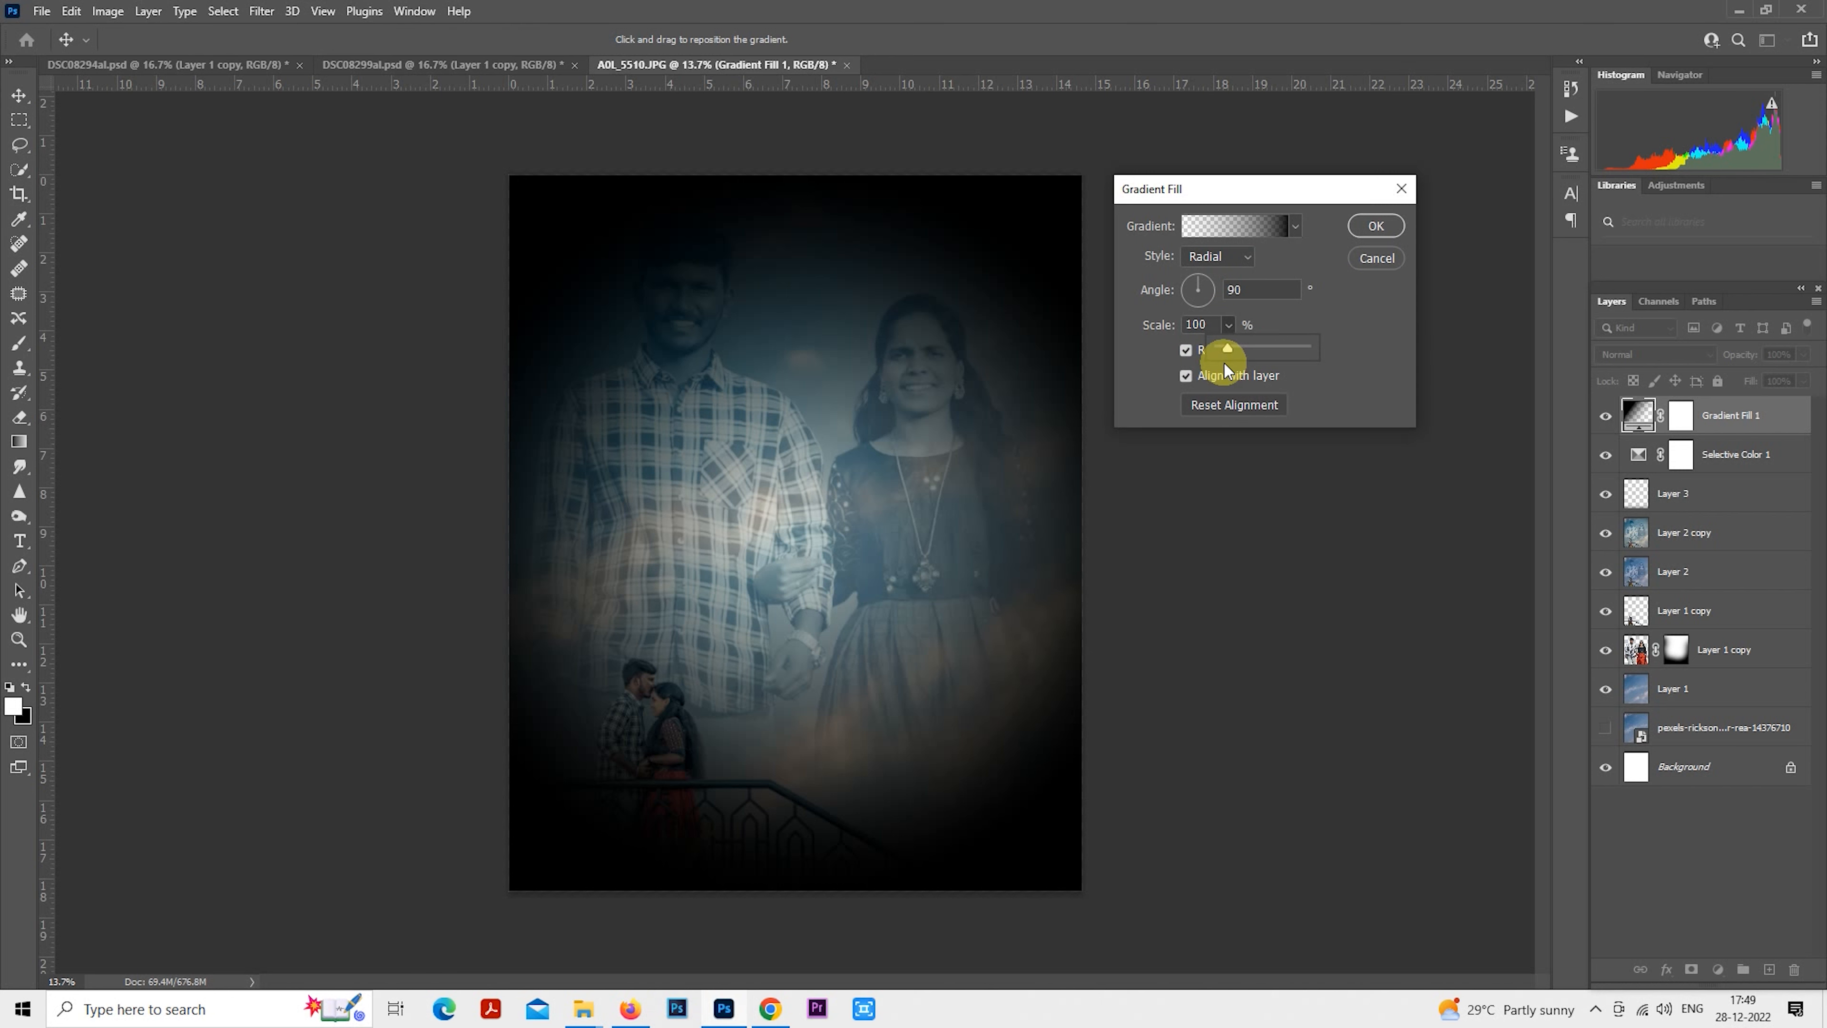
pyautogui.moveTo(1225, 366); pyautogui.dragTo(1235, 353)
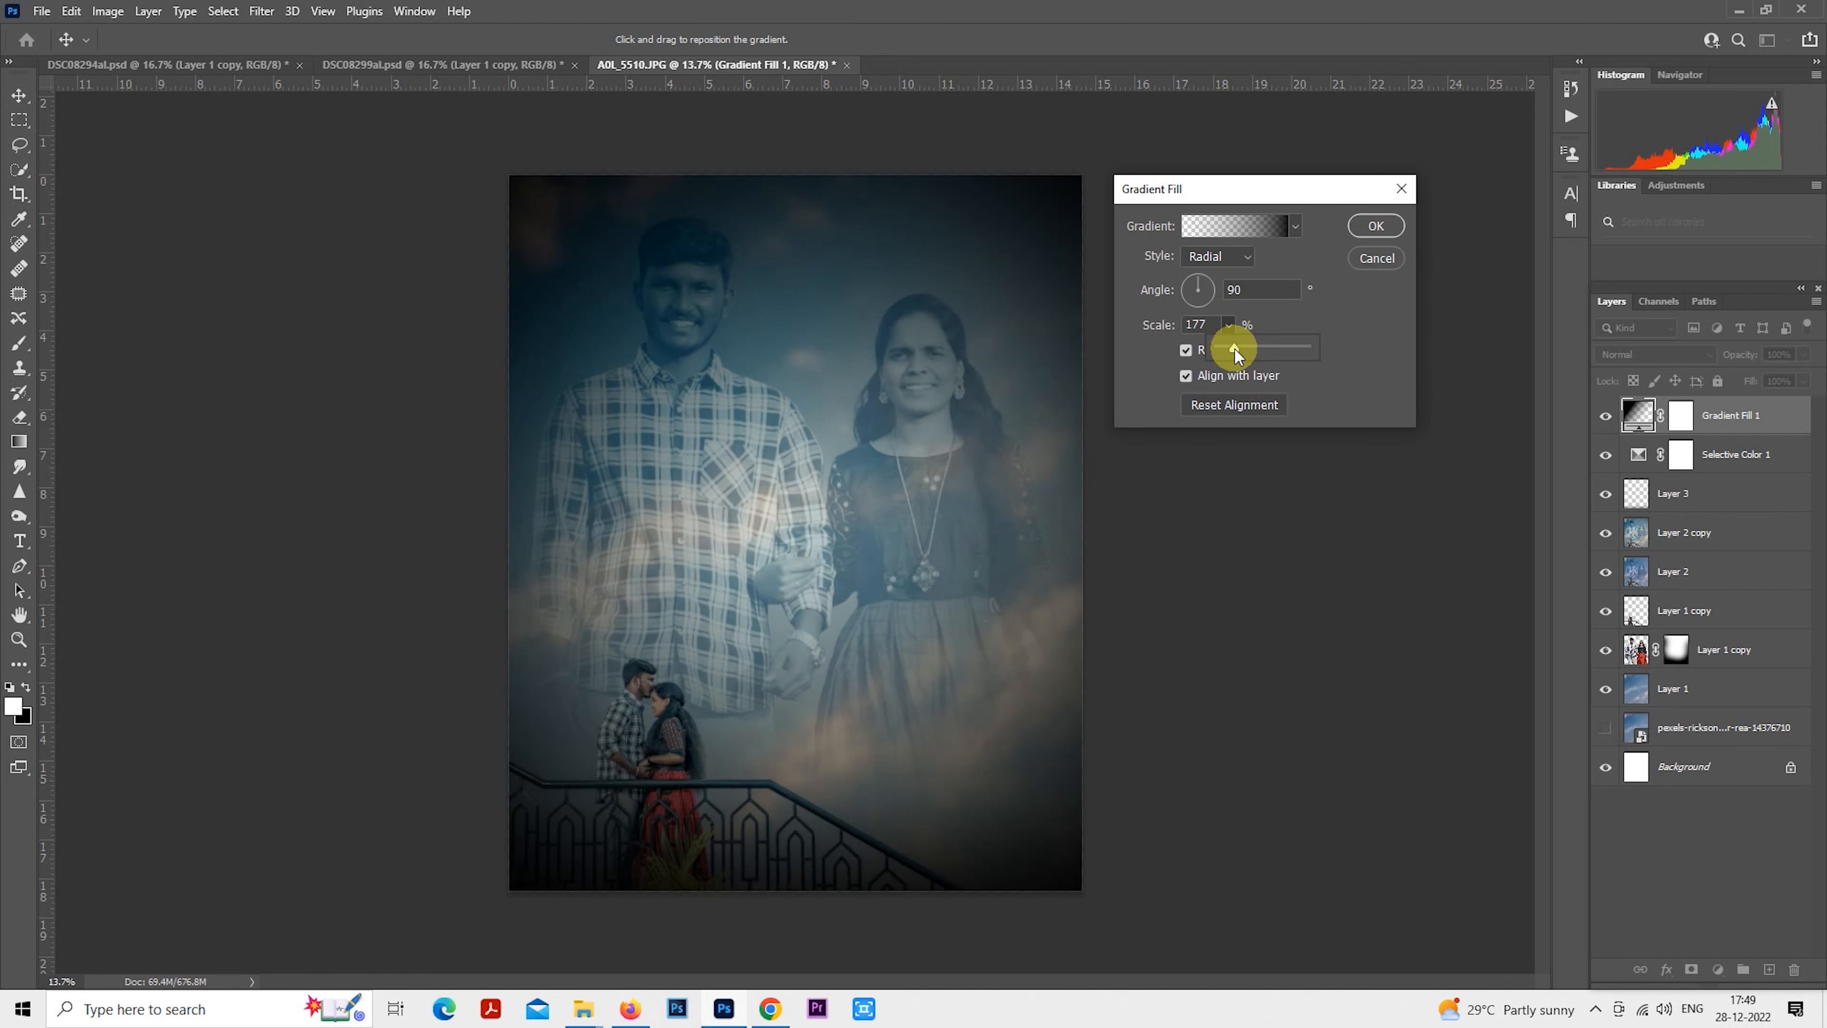
pyautogui.click(1377, 220)
pyautogui.moveTo(1741, 355); pyautogui.dragTo(1651, 409)
pyautogui.click(1608, 419)
pyautogui.click(1608, 419)
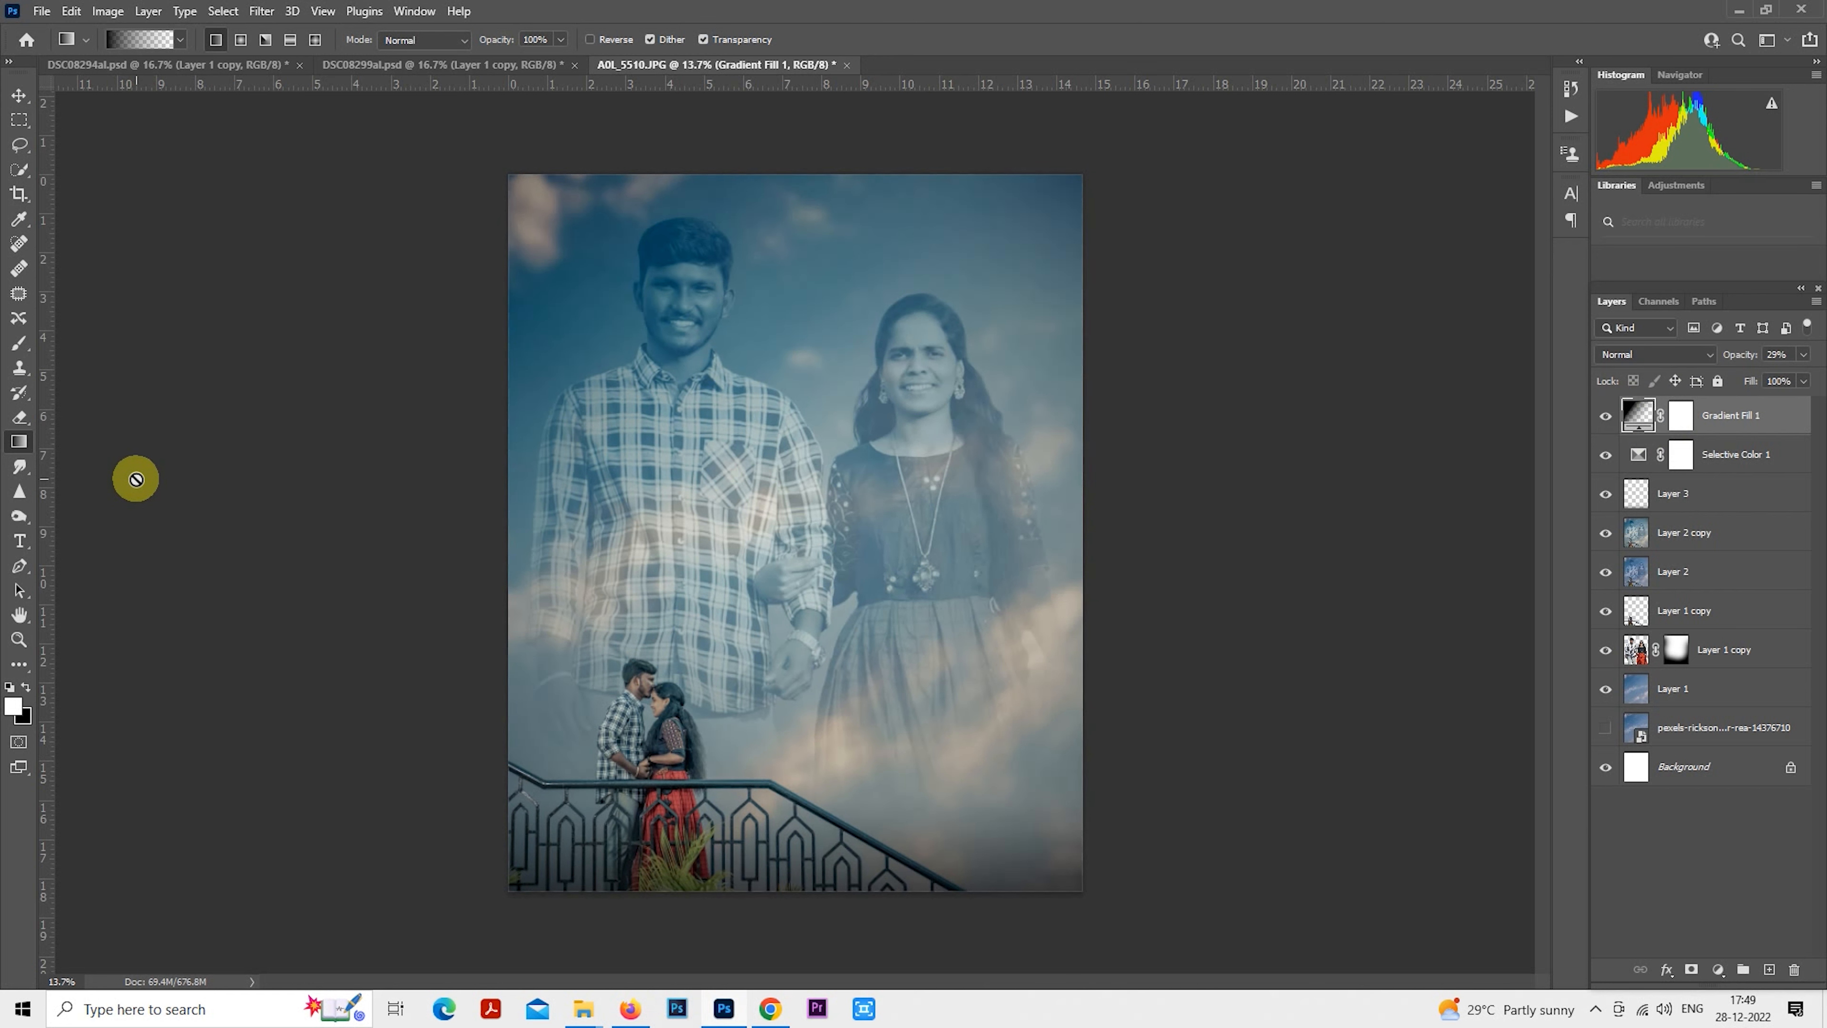
# Paint with a small black brush on the Gradient Fill 1 mask over the railing couple's faces to remove the darkening.
pyautogui.click(18, 345)
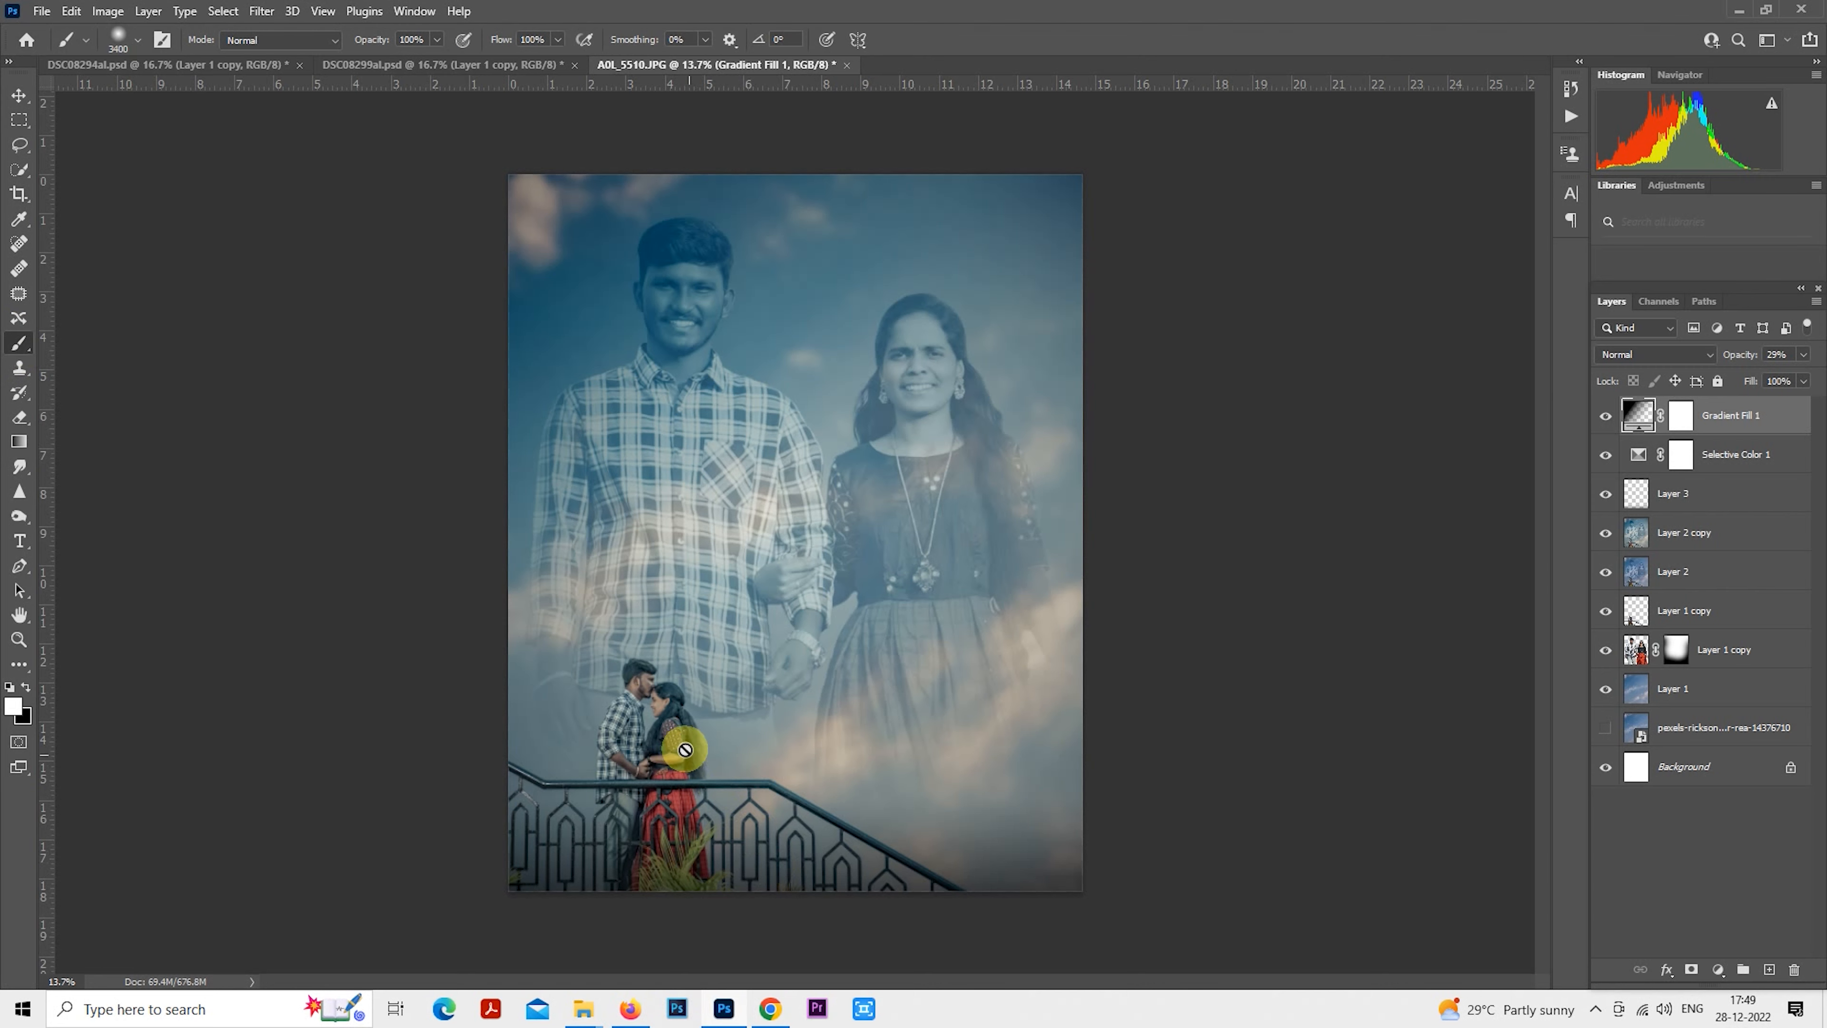
pyautogui.scroll(3, 684, 720)
pyautogui.scroll(4, 654, 706)
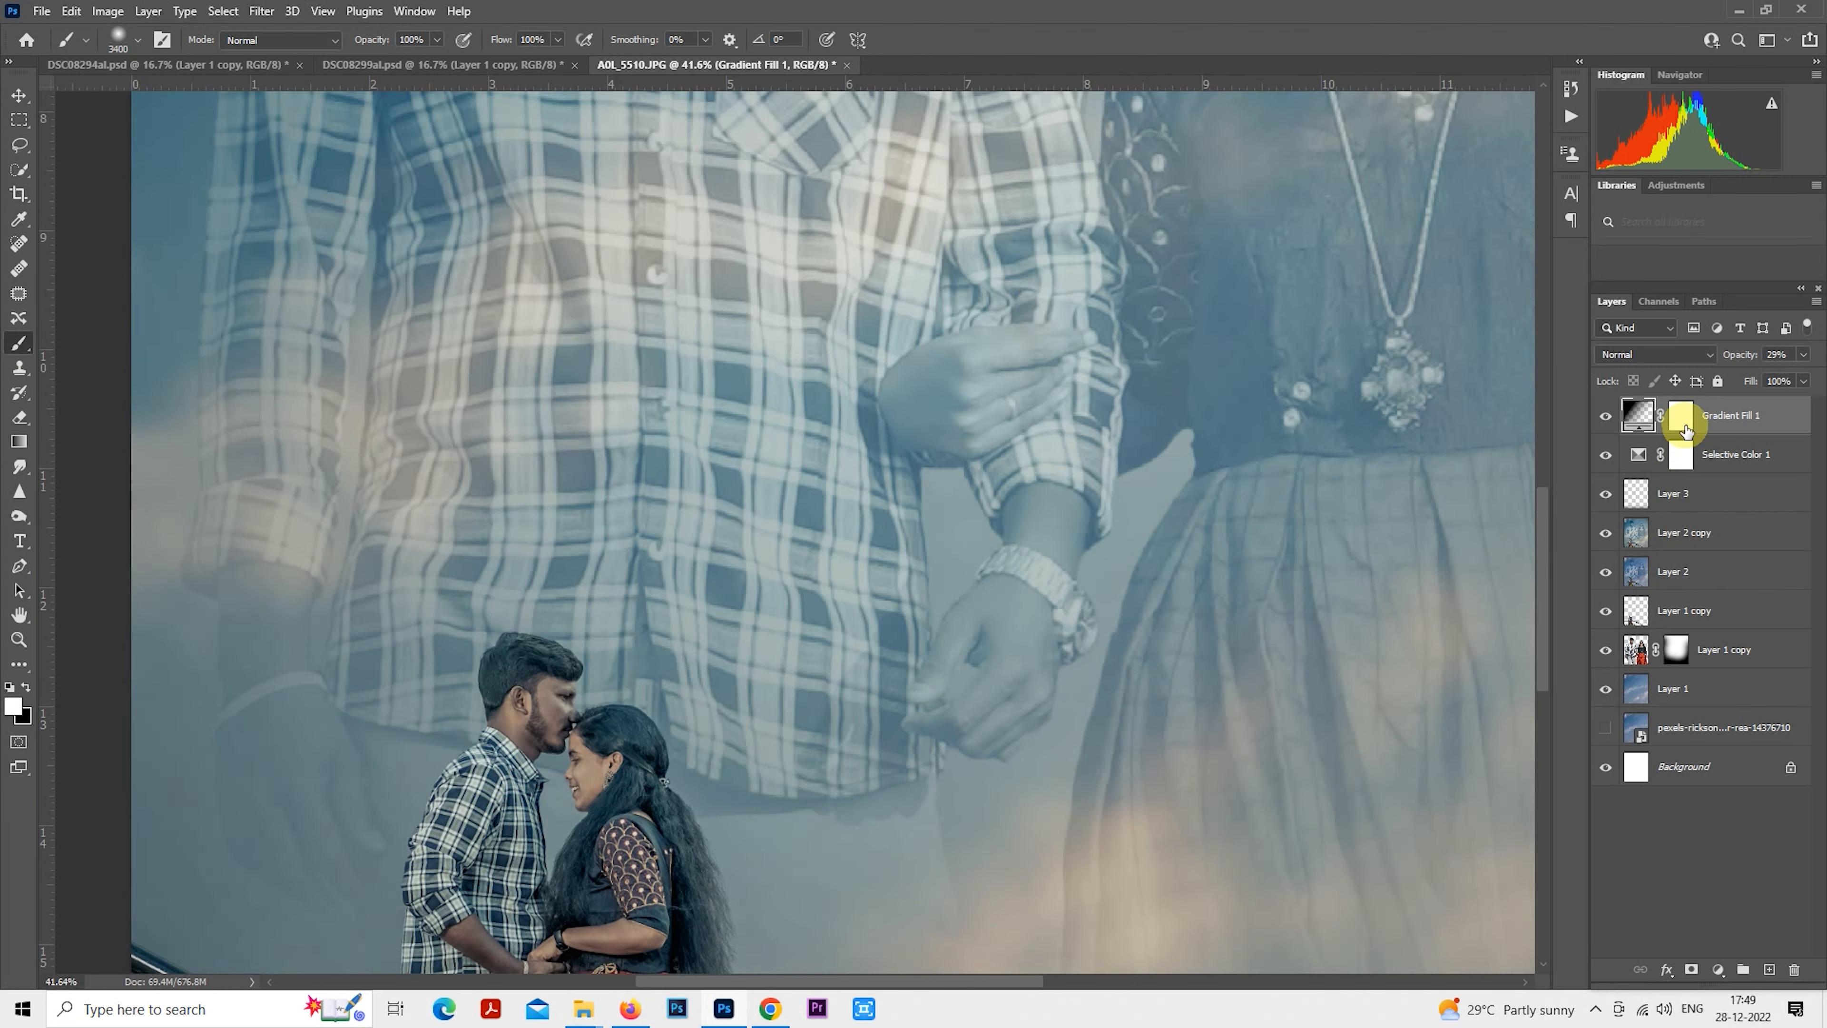
pyautogui.click(1681, 416)
pyautogui.press('x')
pyautogui.press('[')
pyautogui.press('[')
pyautogui.press('[')
pyautogui.press('[')
pyautogui.press('[')
pyautogui.press('[')
pyautogui.press('[')
pyautogui.press('[')
pyautogui.press('[')
pyautogui.press('[')
pyautogui.press('[')
pyautogui.press('[')
pyautogui.press('[')
pyautogui.press('[')
pyautogui.press('[')
pyautogui.press('[')
pyautogui.press('[')
pyautogui.press('[')
pyautogui.press('[')
pyautogui.press('[')
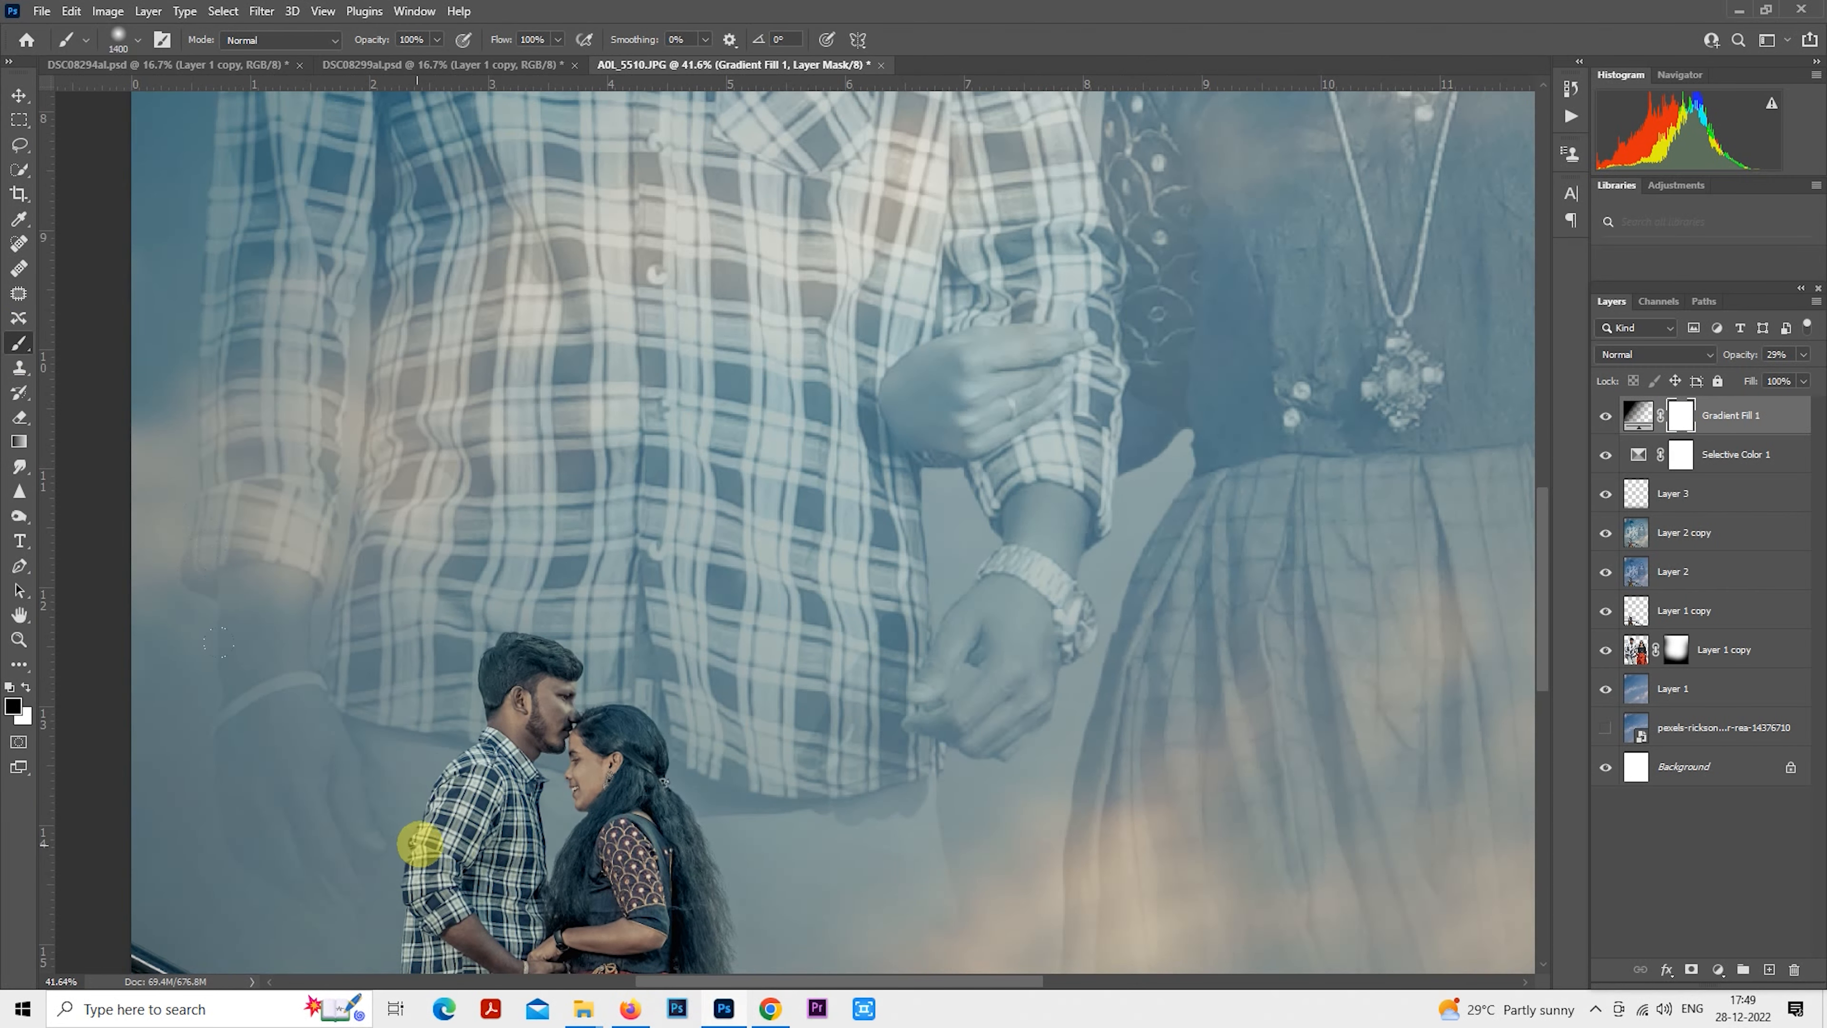
pyautogui.scroll(3, 437, 826)
pyautogui.scroll(2, 551, 648)
pyautogui.press('[')
pyautogui.press('[')
pyautogui.press('[')
pyautogui.press('[')
pyautogui.press('[')
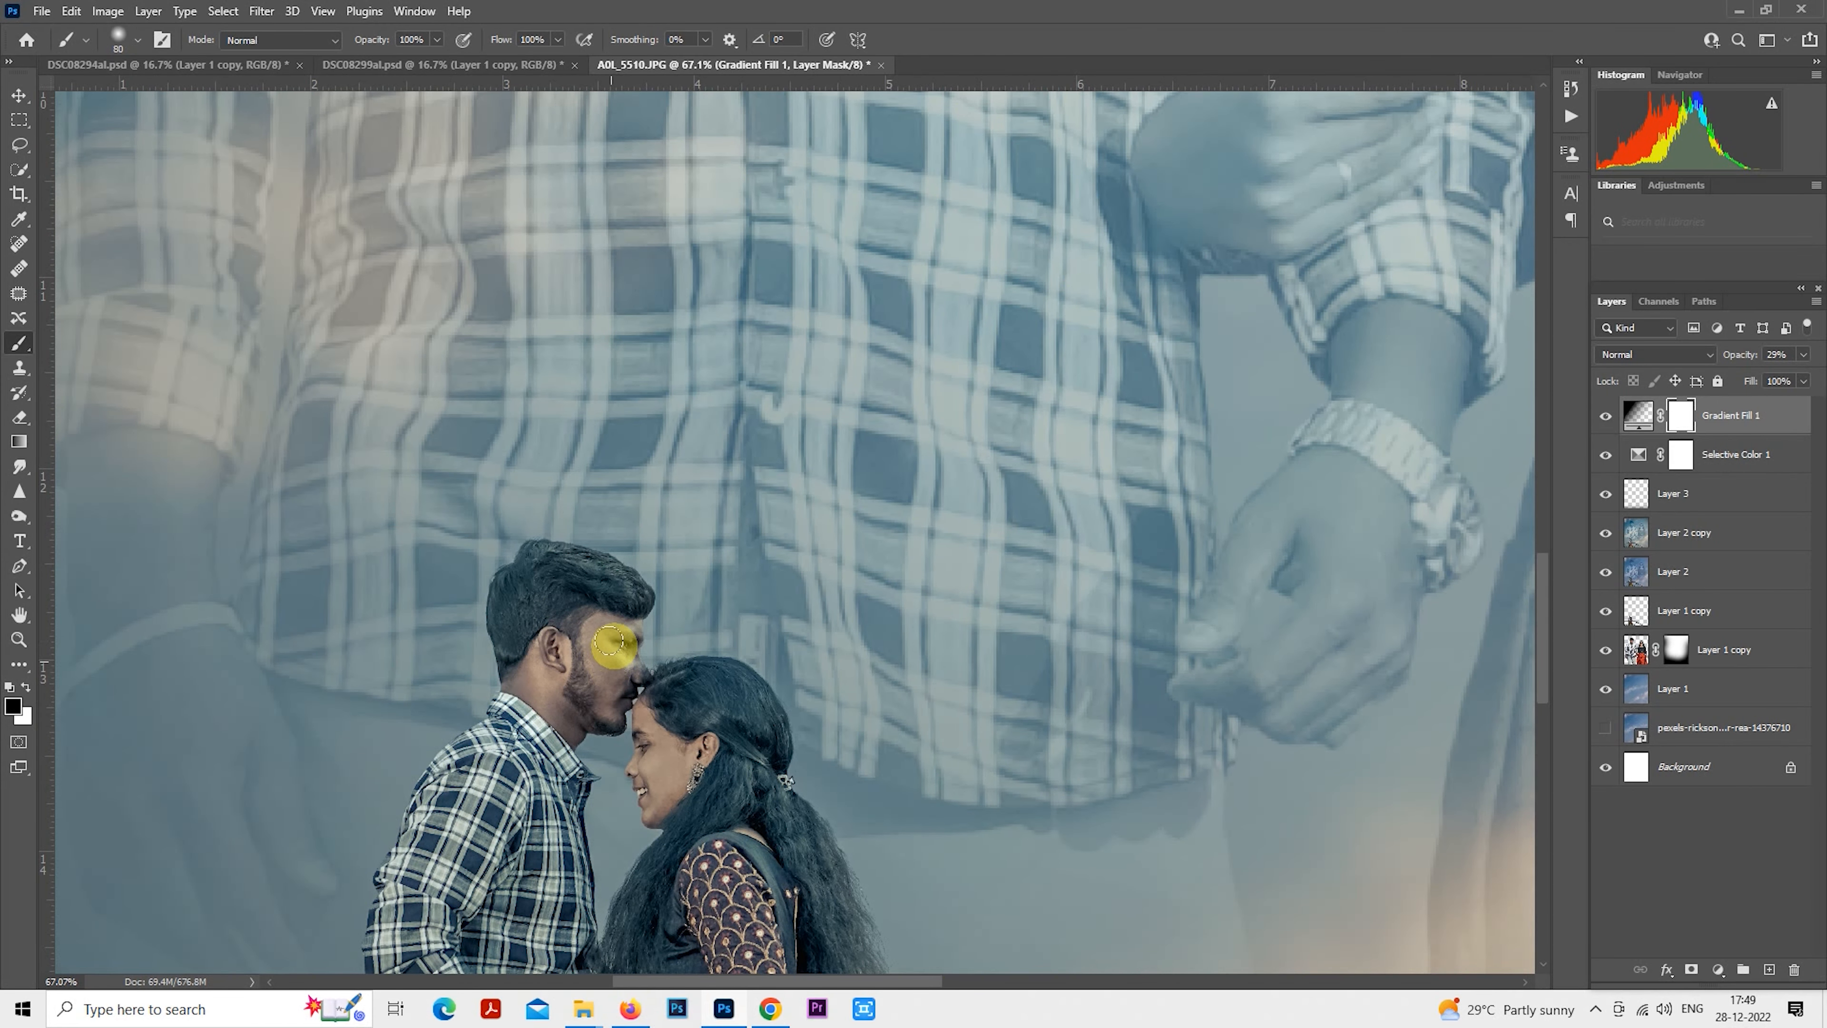
pyautogui.moveTo(615, 659)
pyautogui.mouseDown()
pyautogui.moveTo(607, 711)
pyautogui.moveTo(653, 736)
pyautogui.moveTo(654, 807)
pyautogui.moveTo(829, 486)
pyautogui.mouseUp()
pyautogui.scroll(-1, 730, 747)
pyautogui.scroll(2, 600, 719)
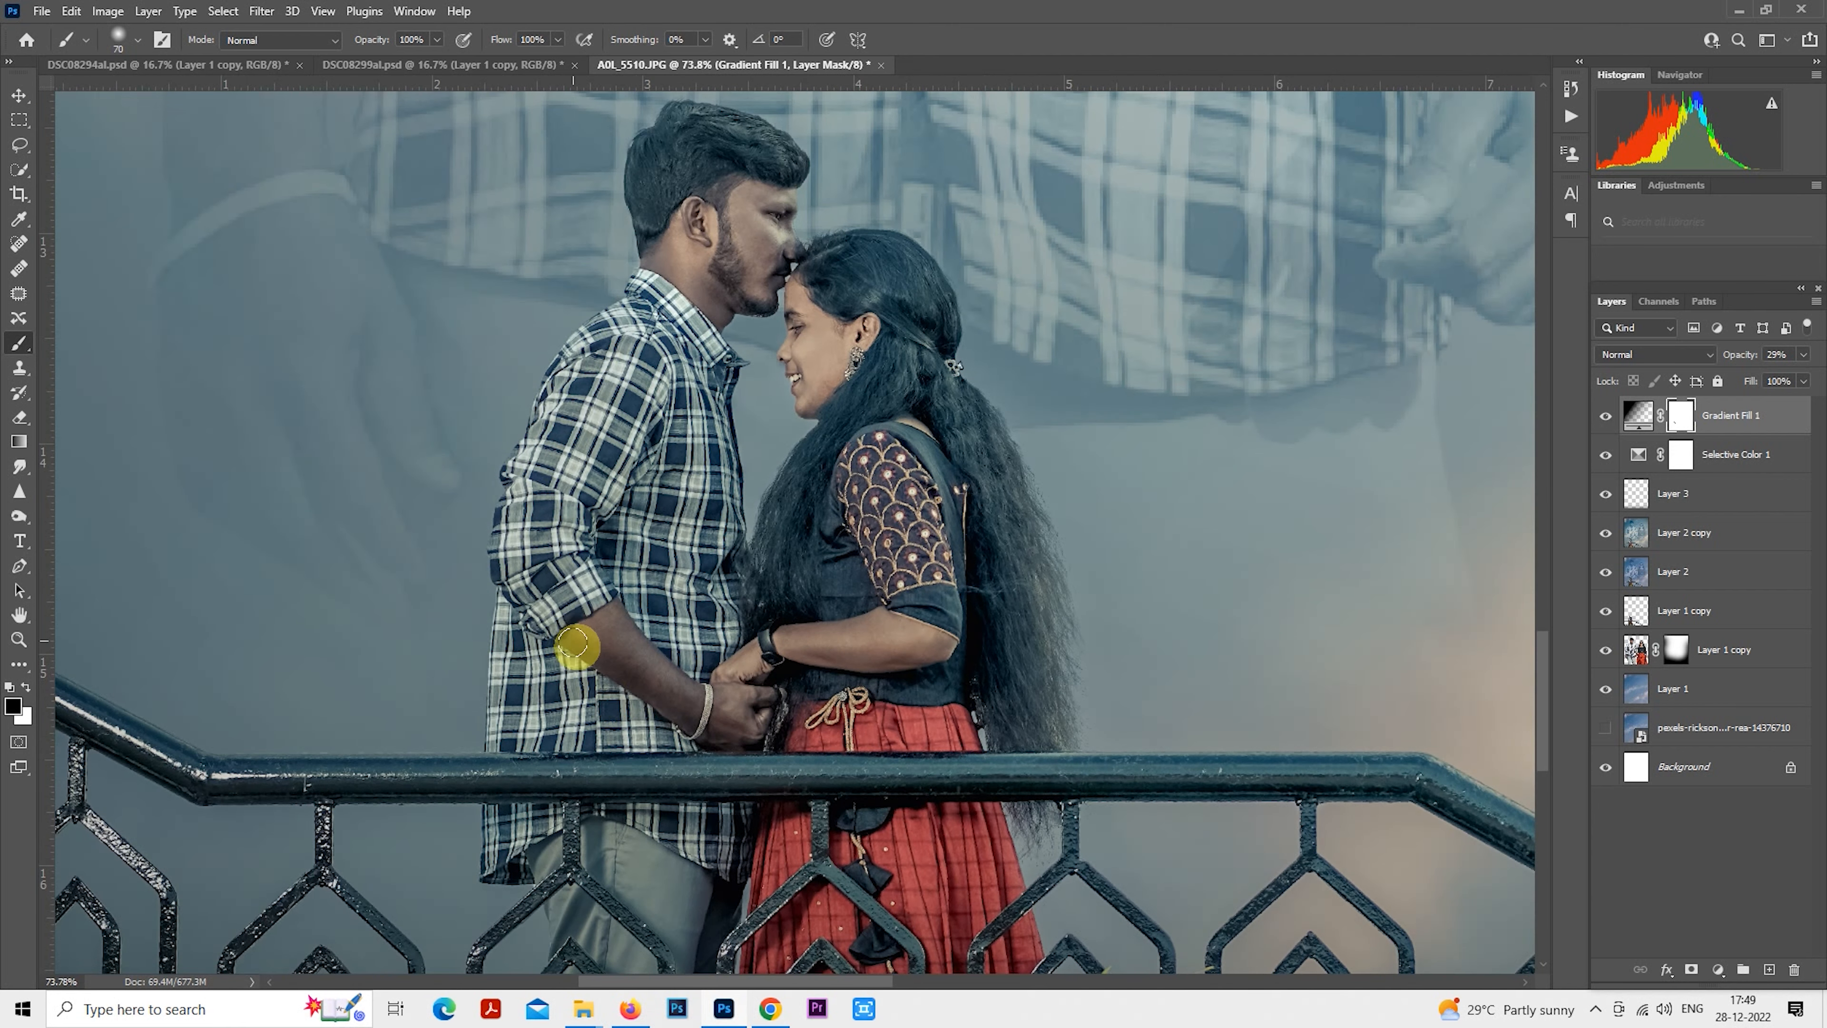
# Continue masking the gradient fill off the railing couple's arms and joined hands with black at a 70 px brush size.
pyautogui.moveTo(579, 648)
pyautogui.mouseDown()
pyautogui.moveTo(598, 608)
pyautogui.moveTo(689, 699)
pyautogui.moveTo(769, 677)
pyautogui.moveTo(769, 654)
pyautogui.moveTo(701, 706)
pyautogui.moveTo(861, 631)
pyautogui.moveTo(790, 639)
pyautogui.moveTo(914, 625)
pyautogui.moveTo(864, 648)
pyautogui.moveTo(937, 642)
pyautogui.moveTo(765, 648)
pyautogui.moveTo(745, 667)
pyautogui.moveTo(764, 698)
pyautogui.moveTo(680, 695)
pyautogui.moveTo(607, 626)
pyautogui.moveTo(688, 675)
pyautogui.moveTo(723, 465)
pyautogui.mouseUp()
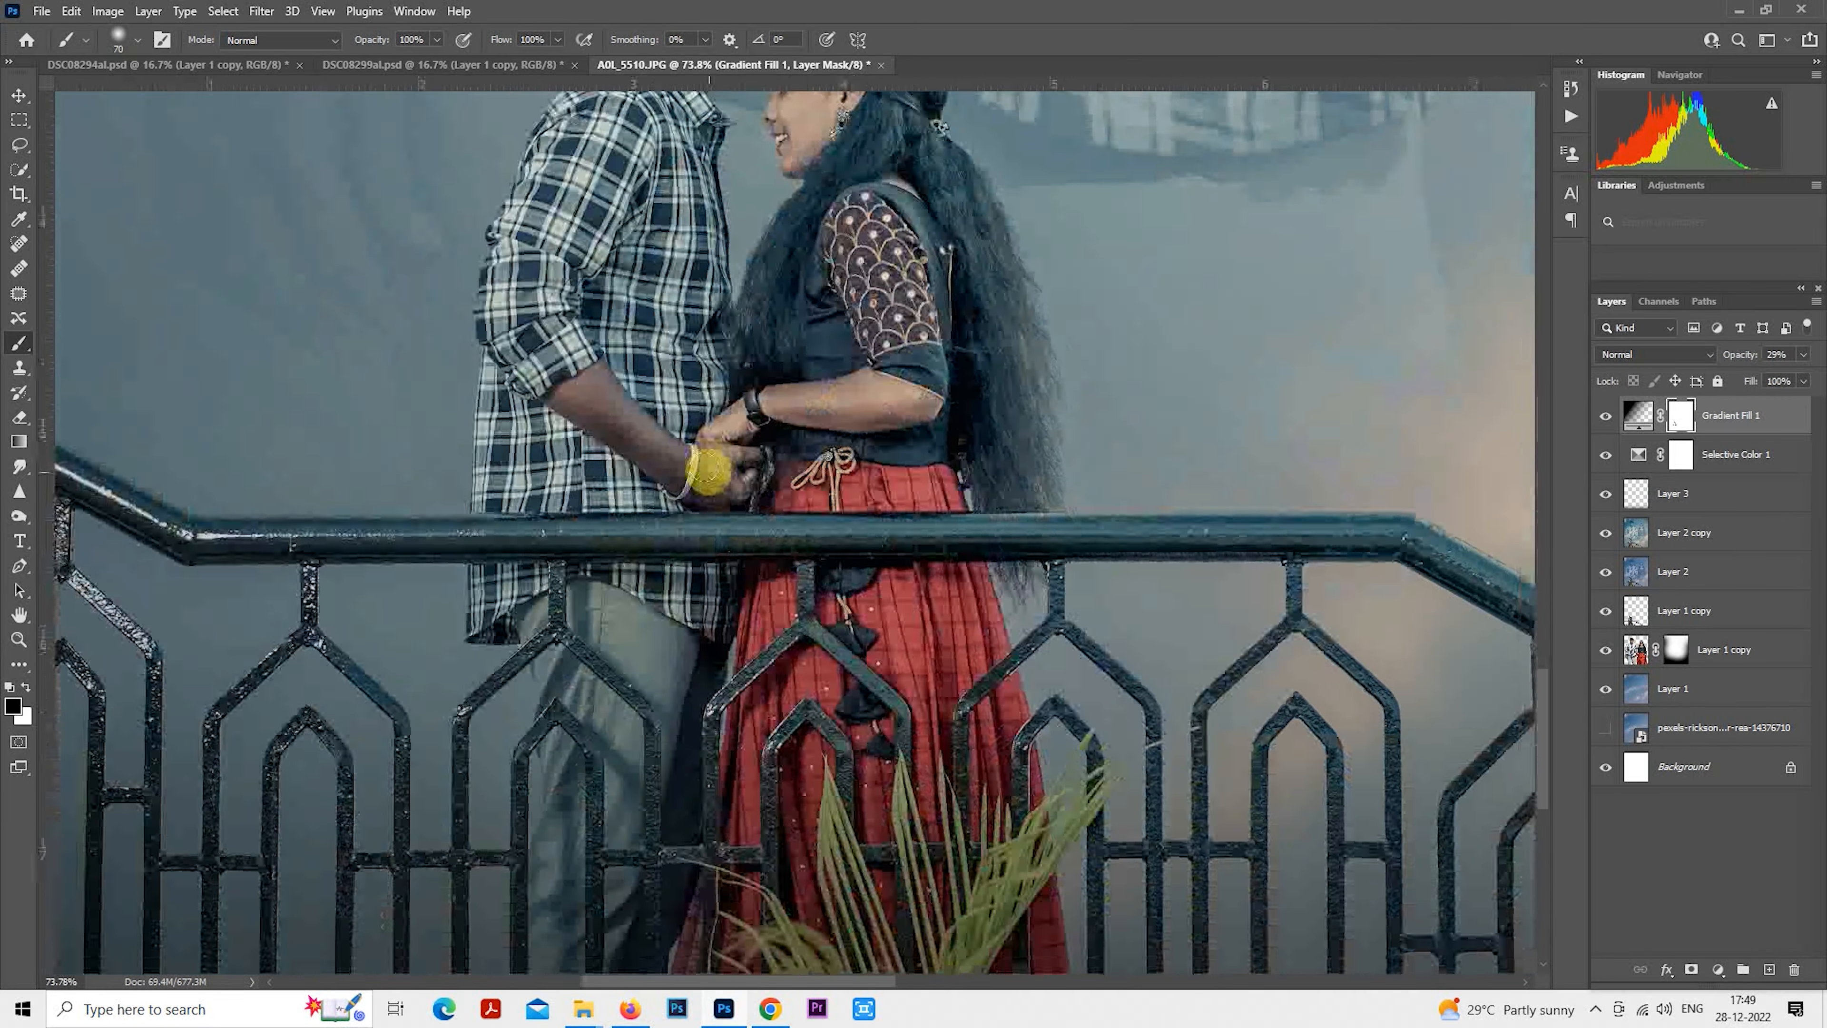
pyautogui.scroll(-3, 751, 483)
pyautogui.scroll(5, 750, 483)
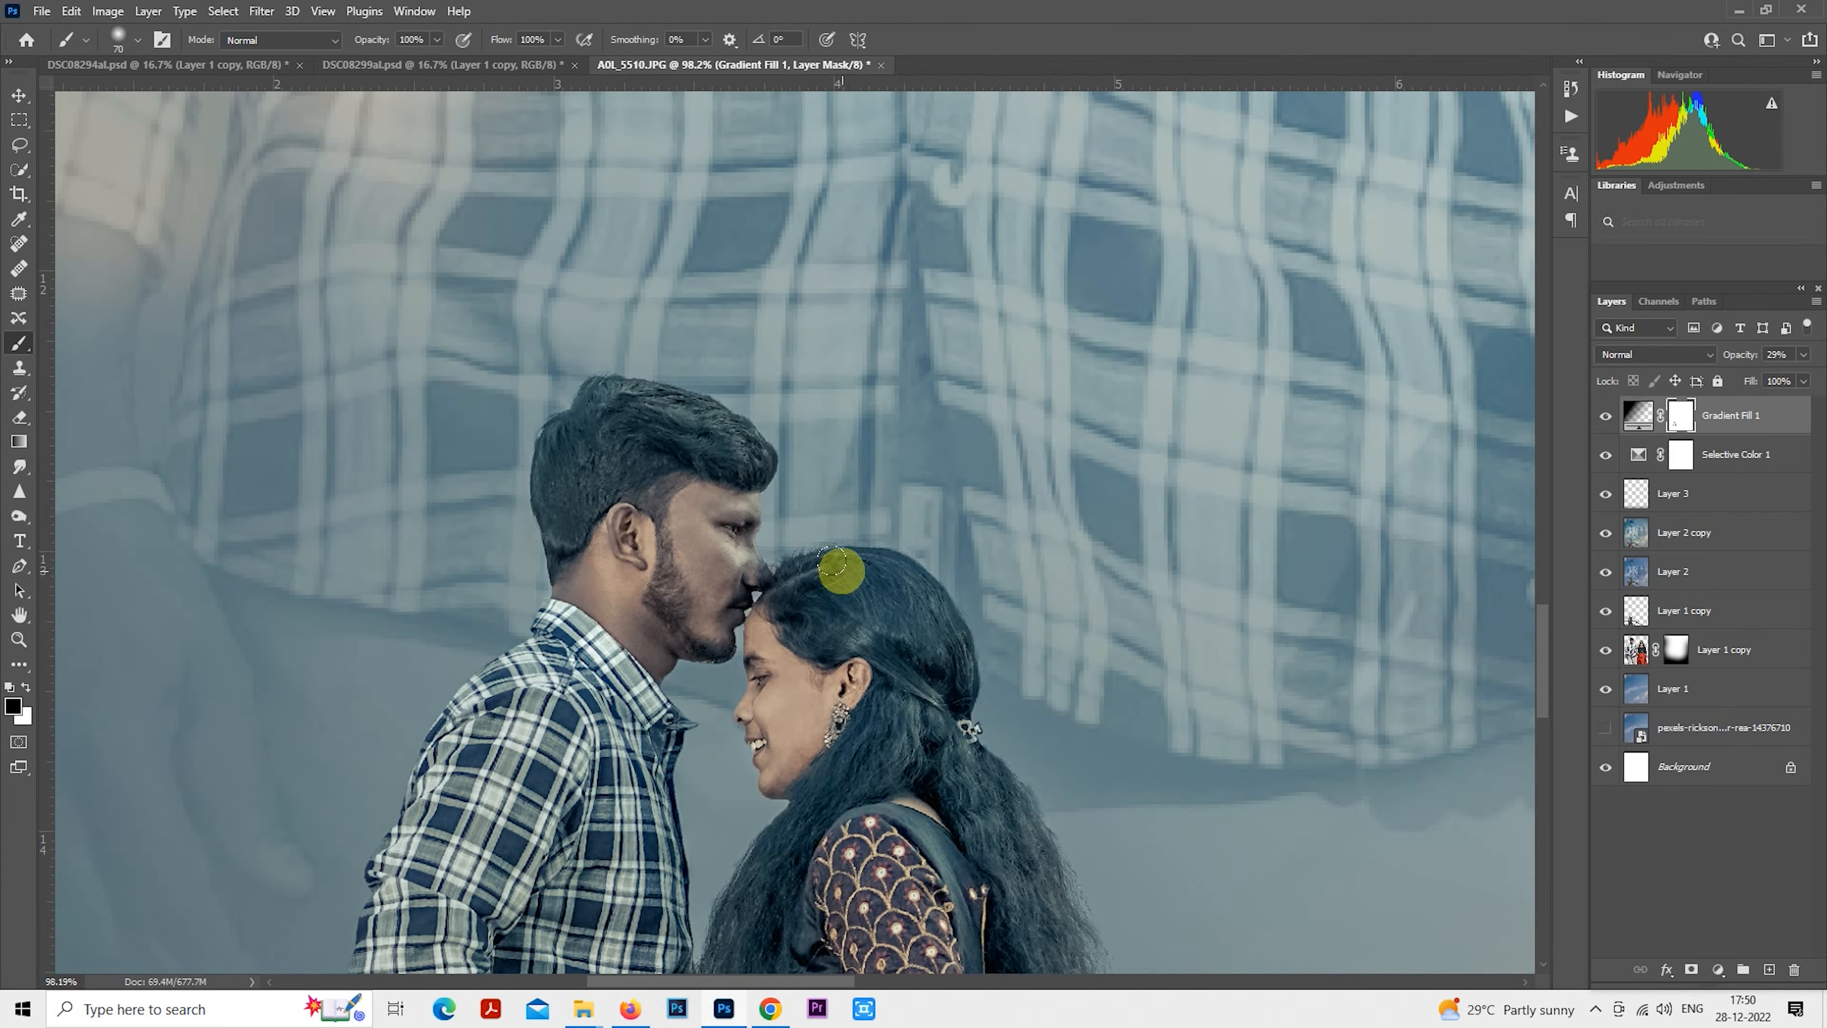
pyautogui.scroll(-8, 844, 569)
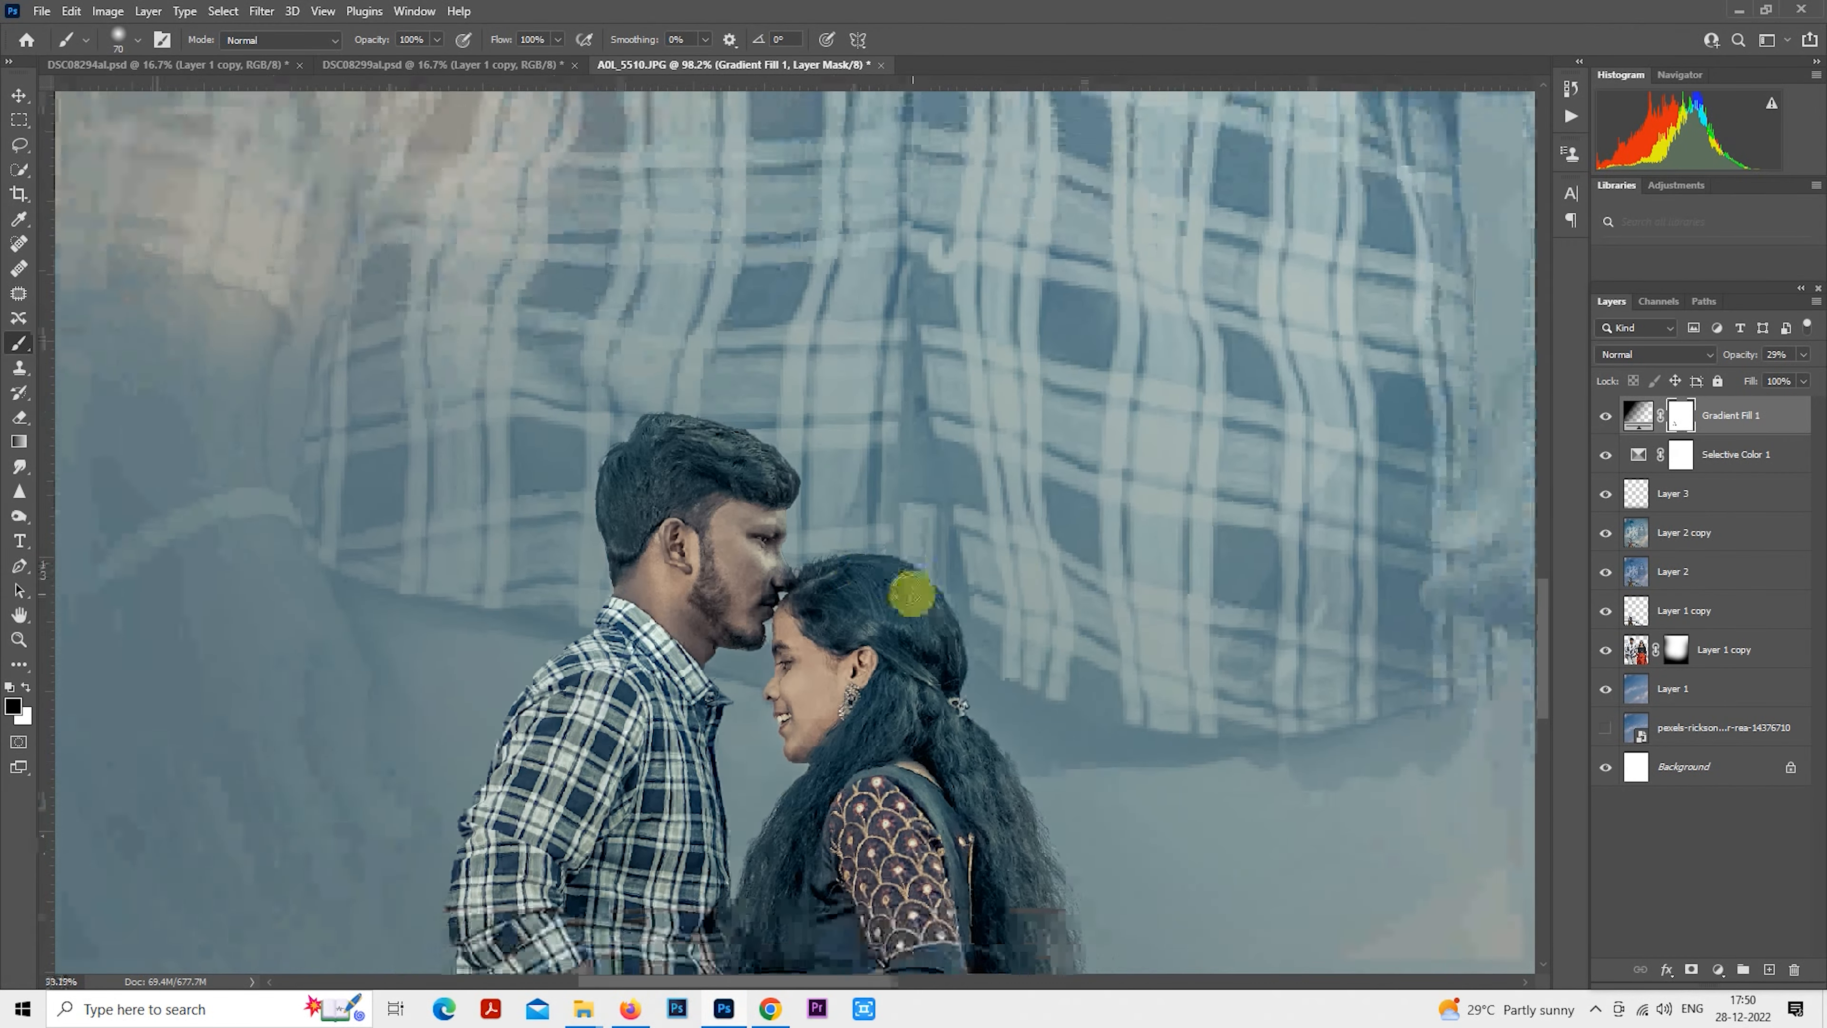
pyautogui.scroll(1, 925, 591)
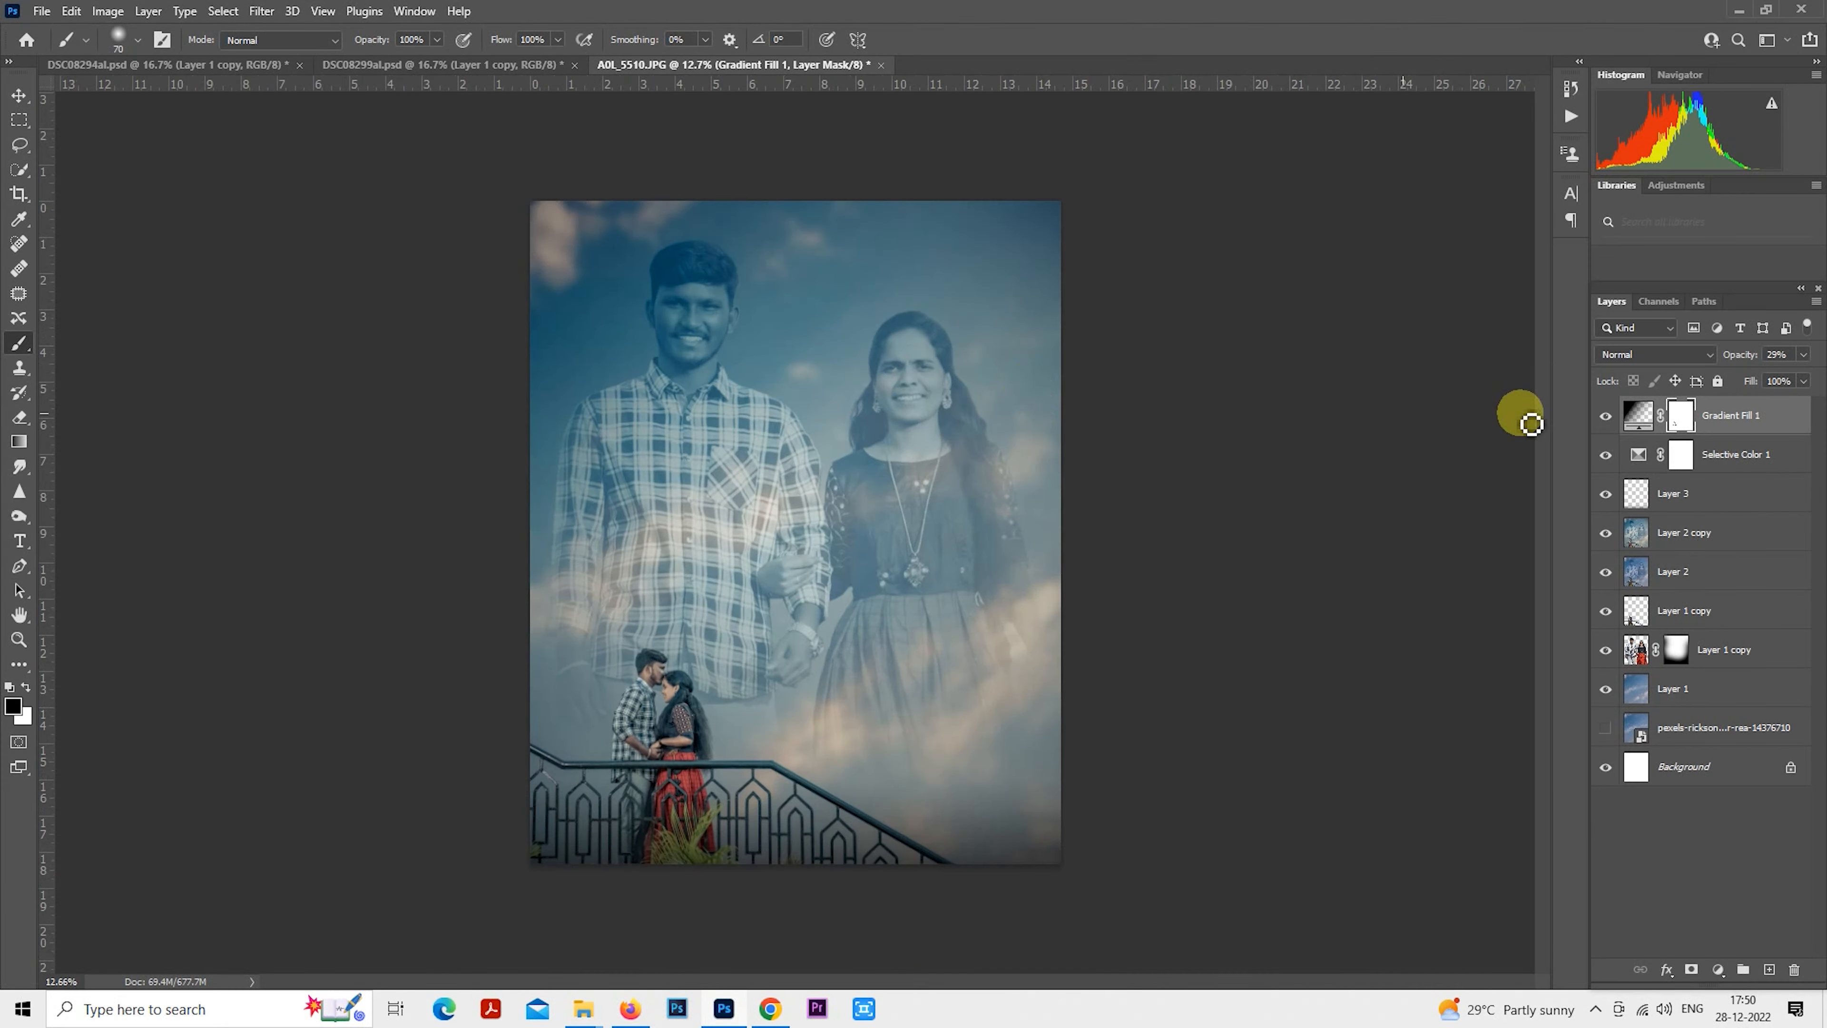
# Compare the image with and without the gradient fill and lower the fill layer's opacity to 24%.
pyautogui.click(1606, 415)
pyautogui.click(1606, 416)
pyautogui.scroll(1, 923, 375)
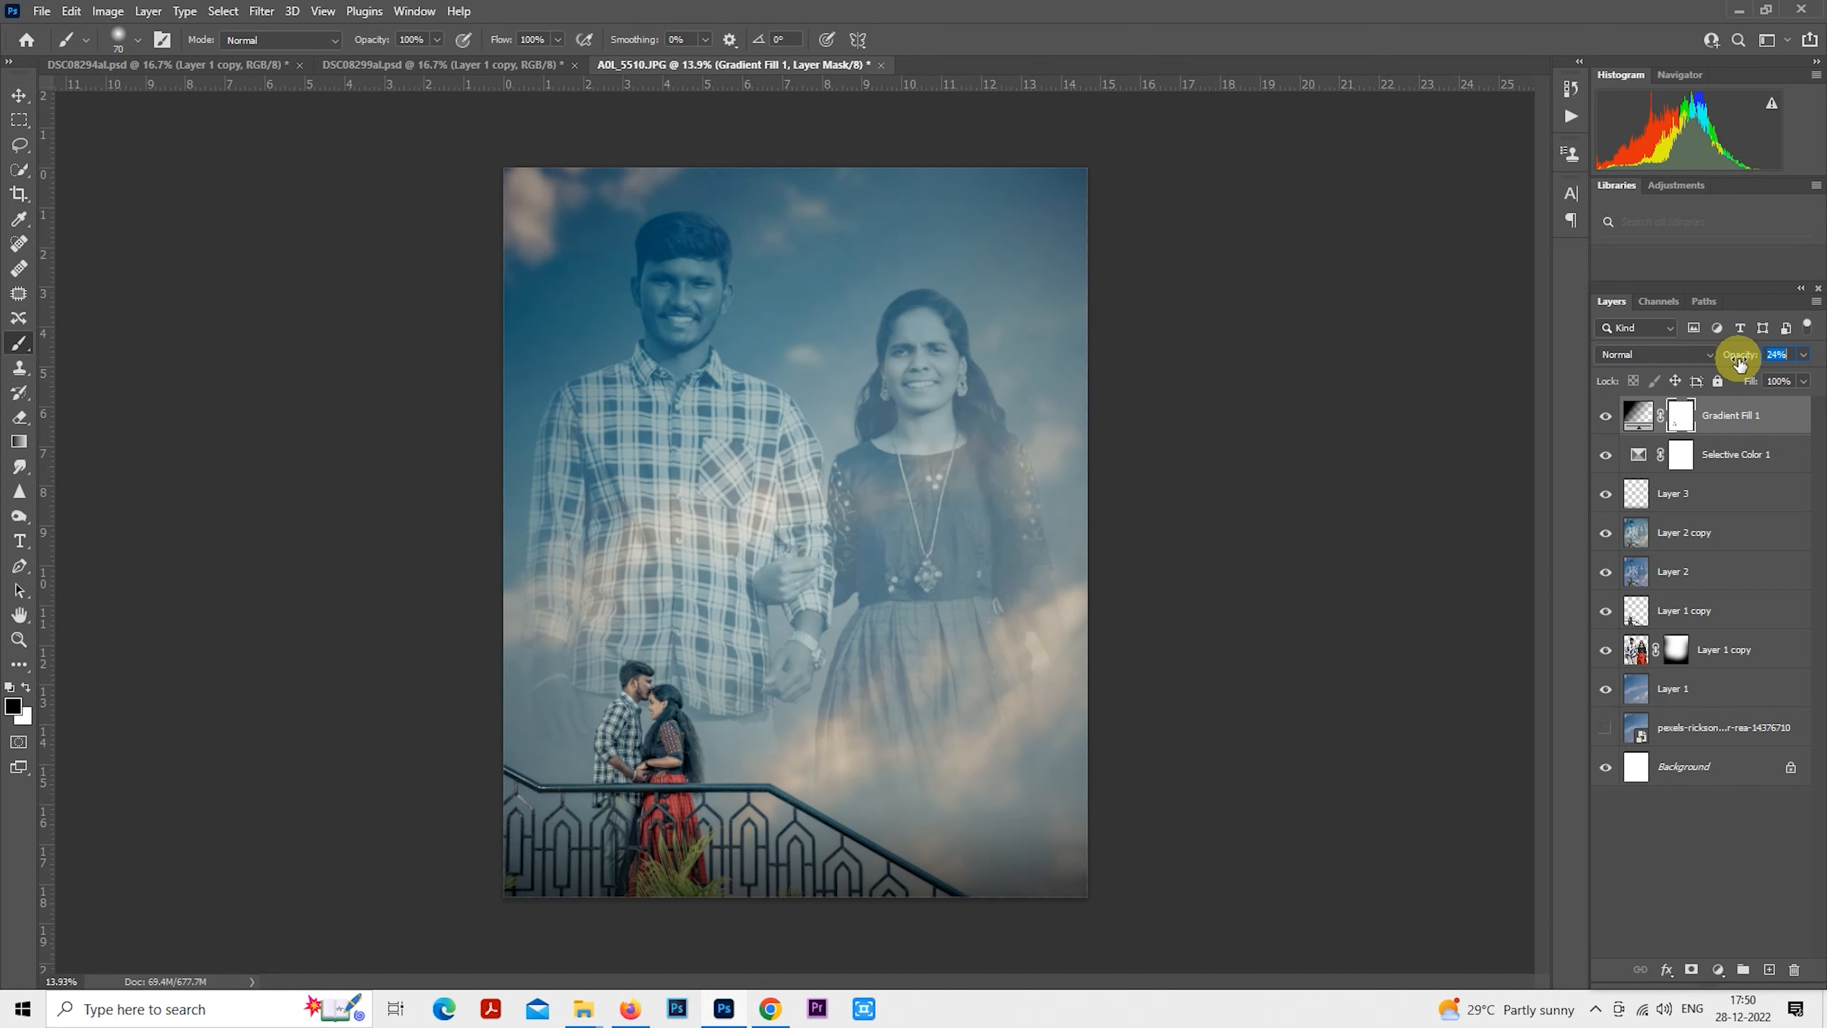
# Add a new layer above the gradient fill and paint a soft white glow near the canvas centre with a 1900 px brush.
pyautogui.click(1770, 969)
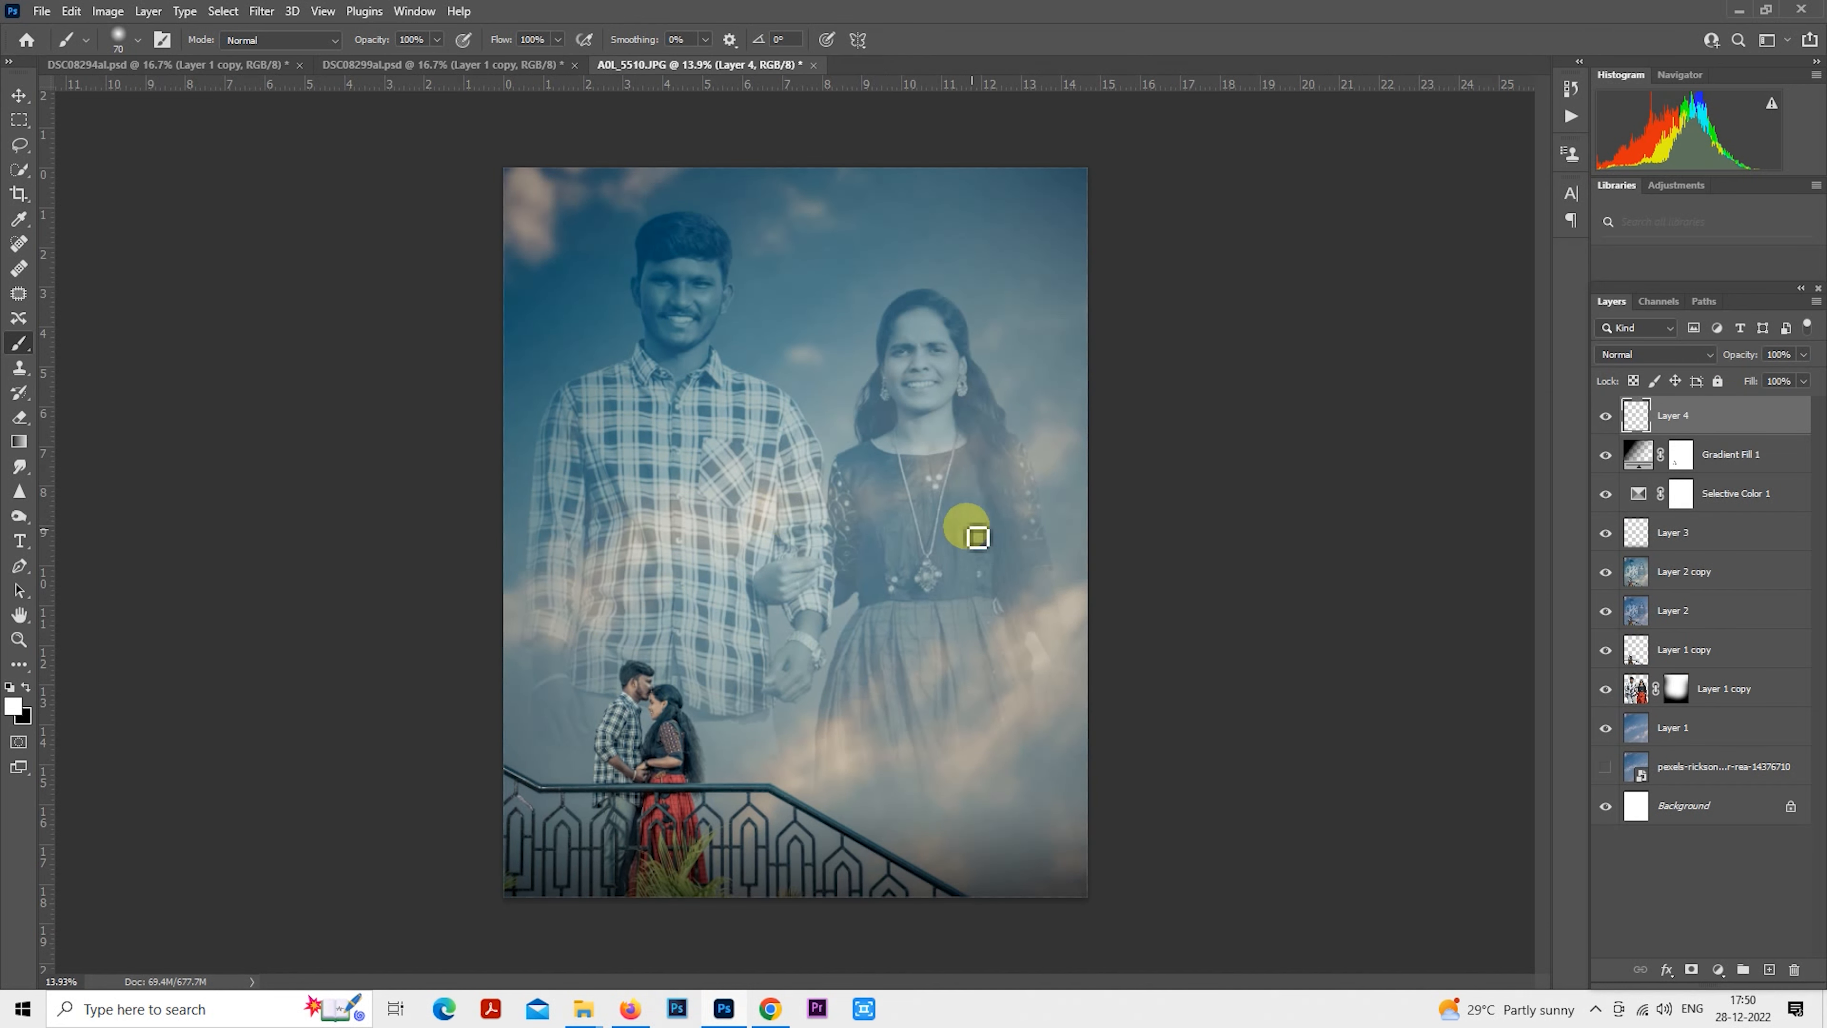
pyautogui.scroll(-1, 793, 531)
pyautogui.press('x')
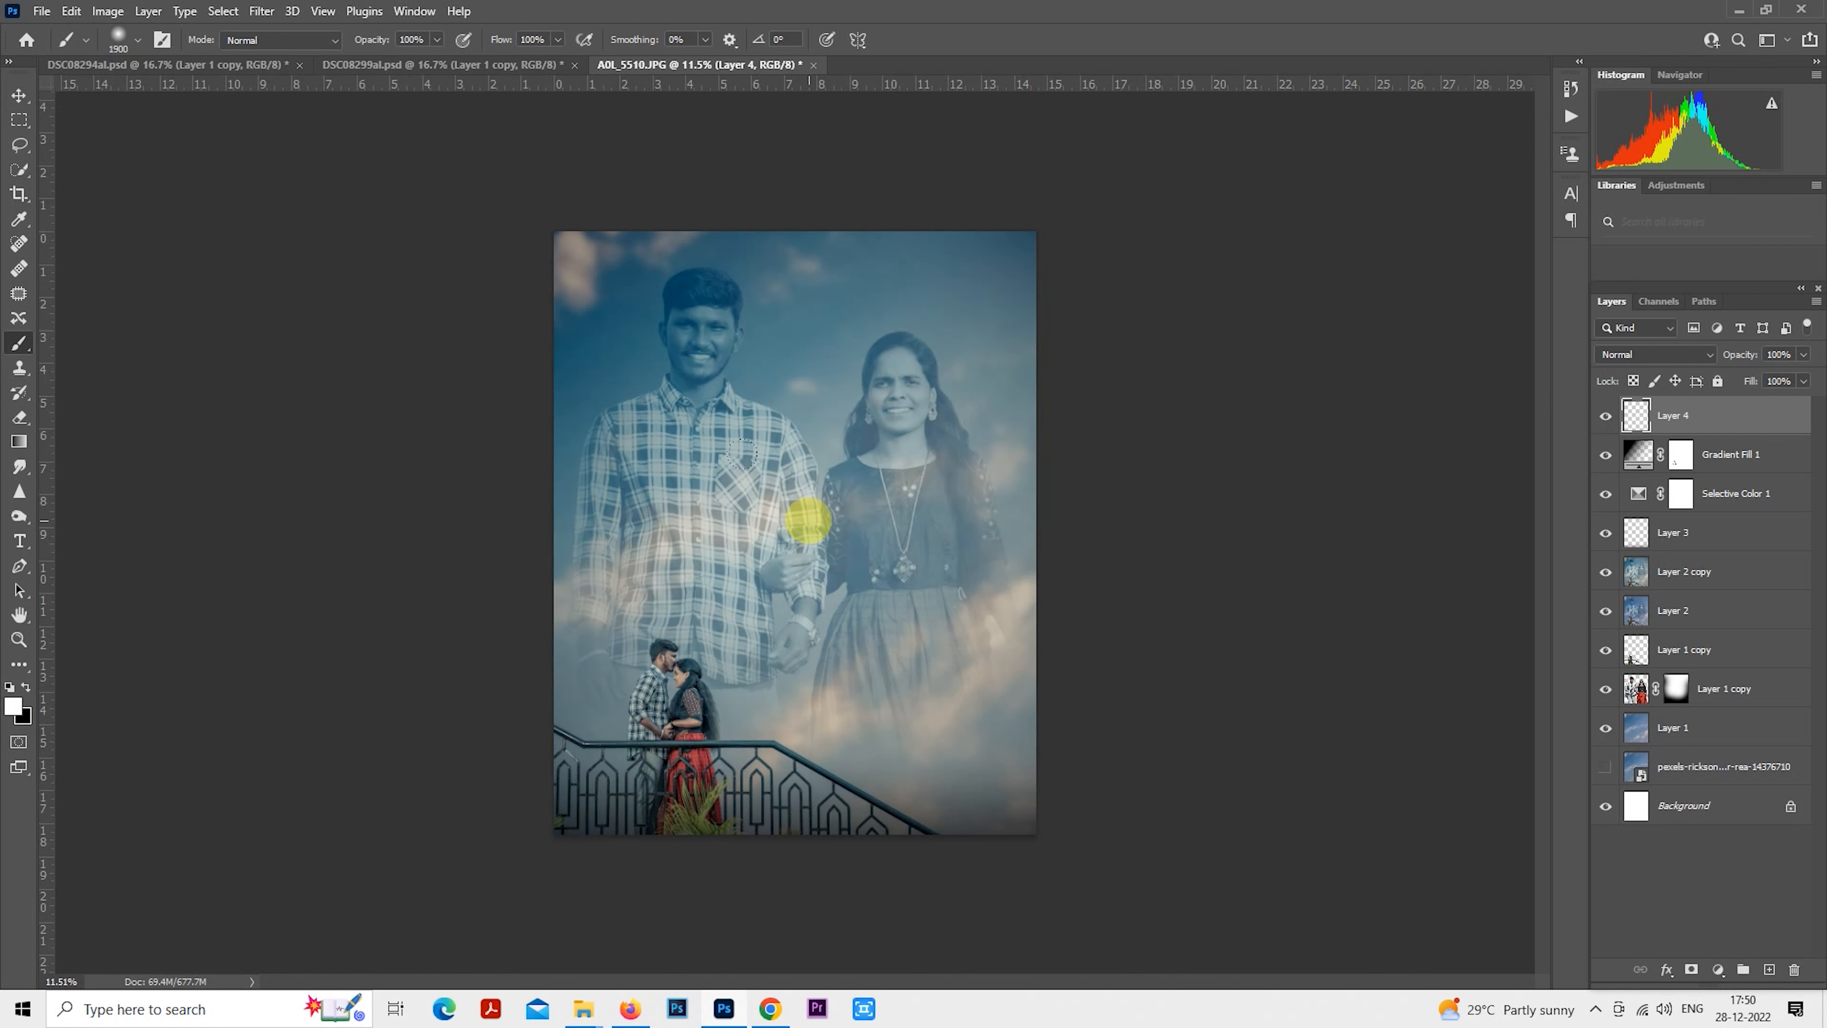
pyautogui.moveTo(807, 521); pyautogui.dragTo(838, 518)
# Free Transform the white glow to about 277% width and 185% height, centred on the canvas's upper-right corner.
pyautogui.click(19, 120)
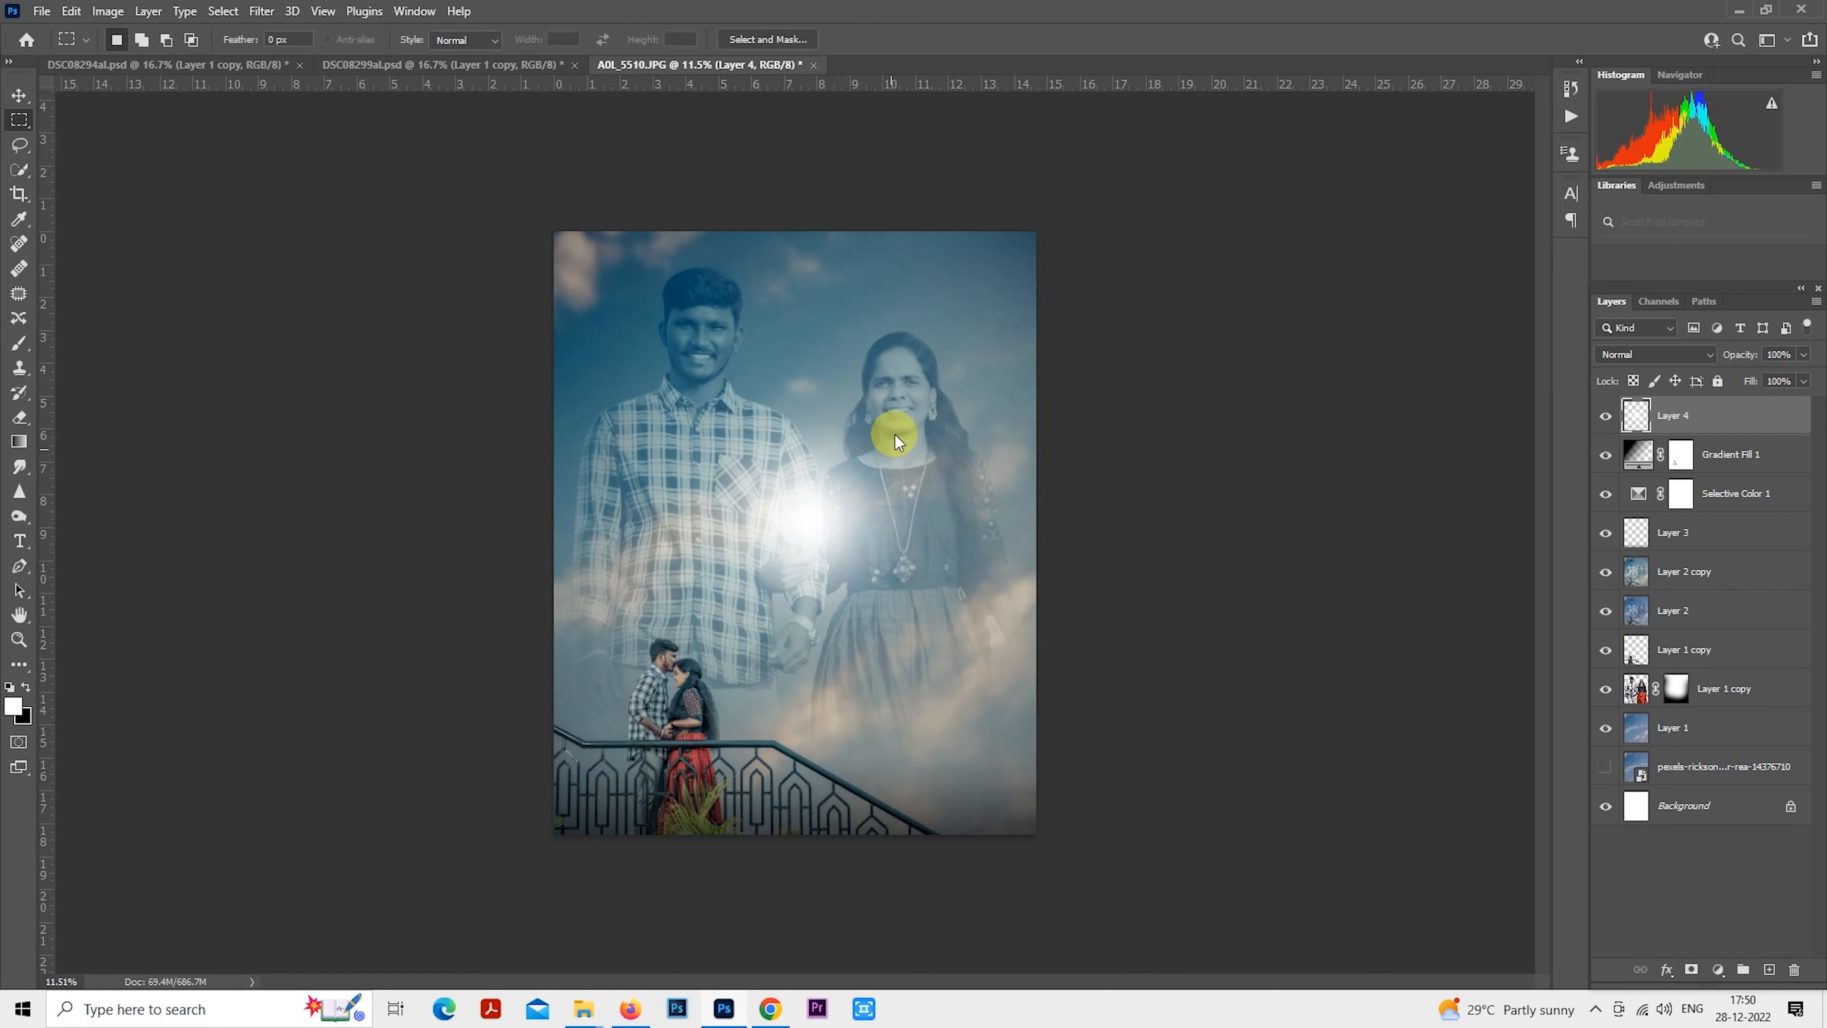
pyautogui.rightClick(895, 440)
pyautogui.click(971, 611)
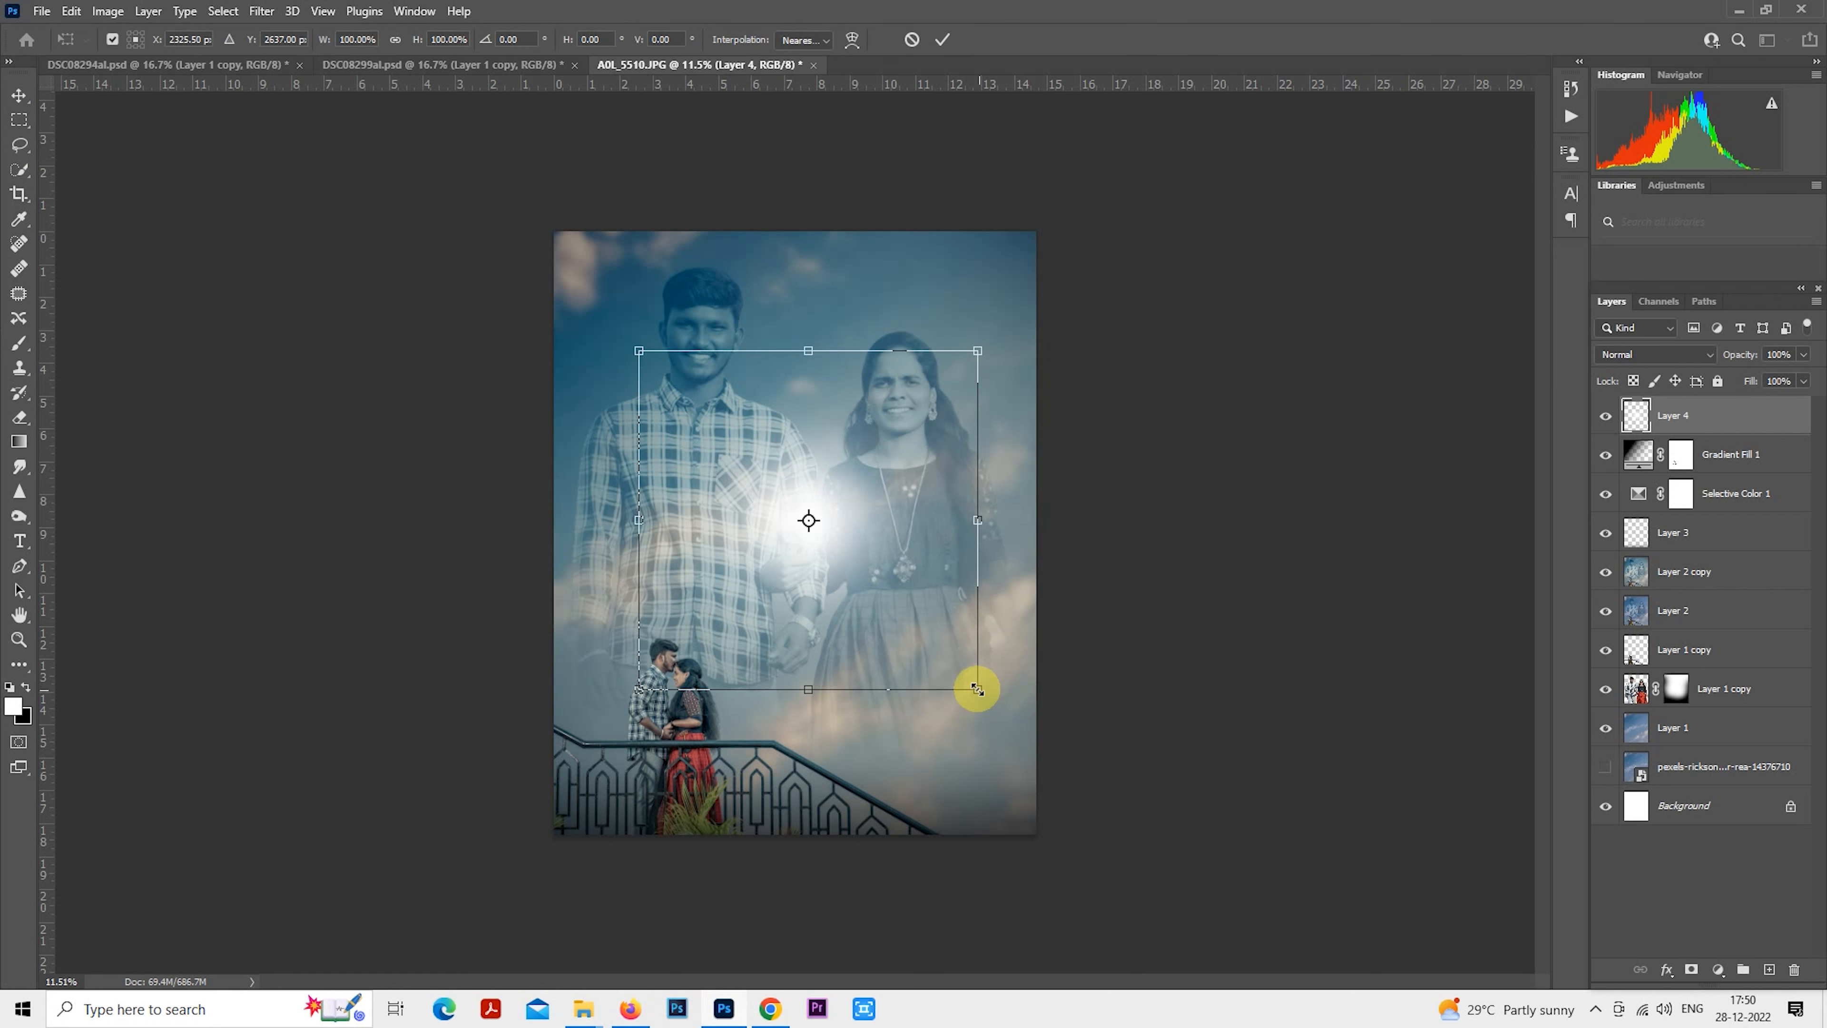
pyautogui.moveTo(977, 690); pyautogui.dragTo(1177, 374)
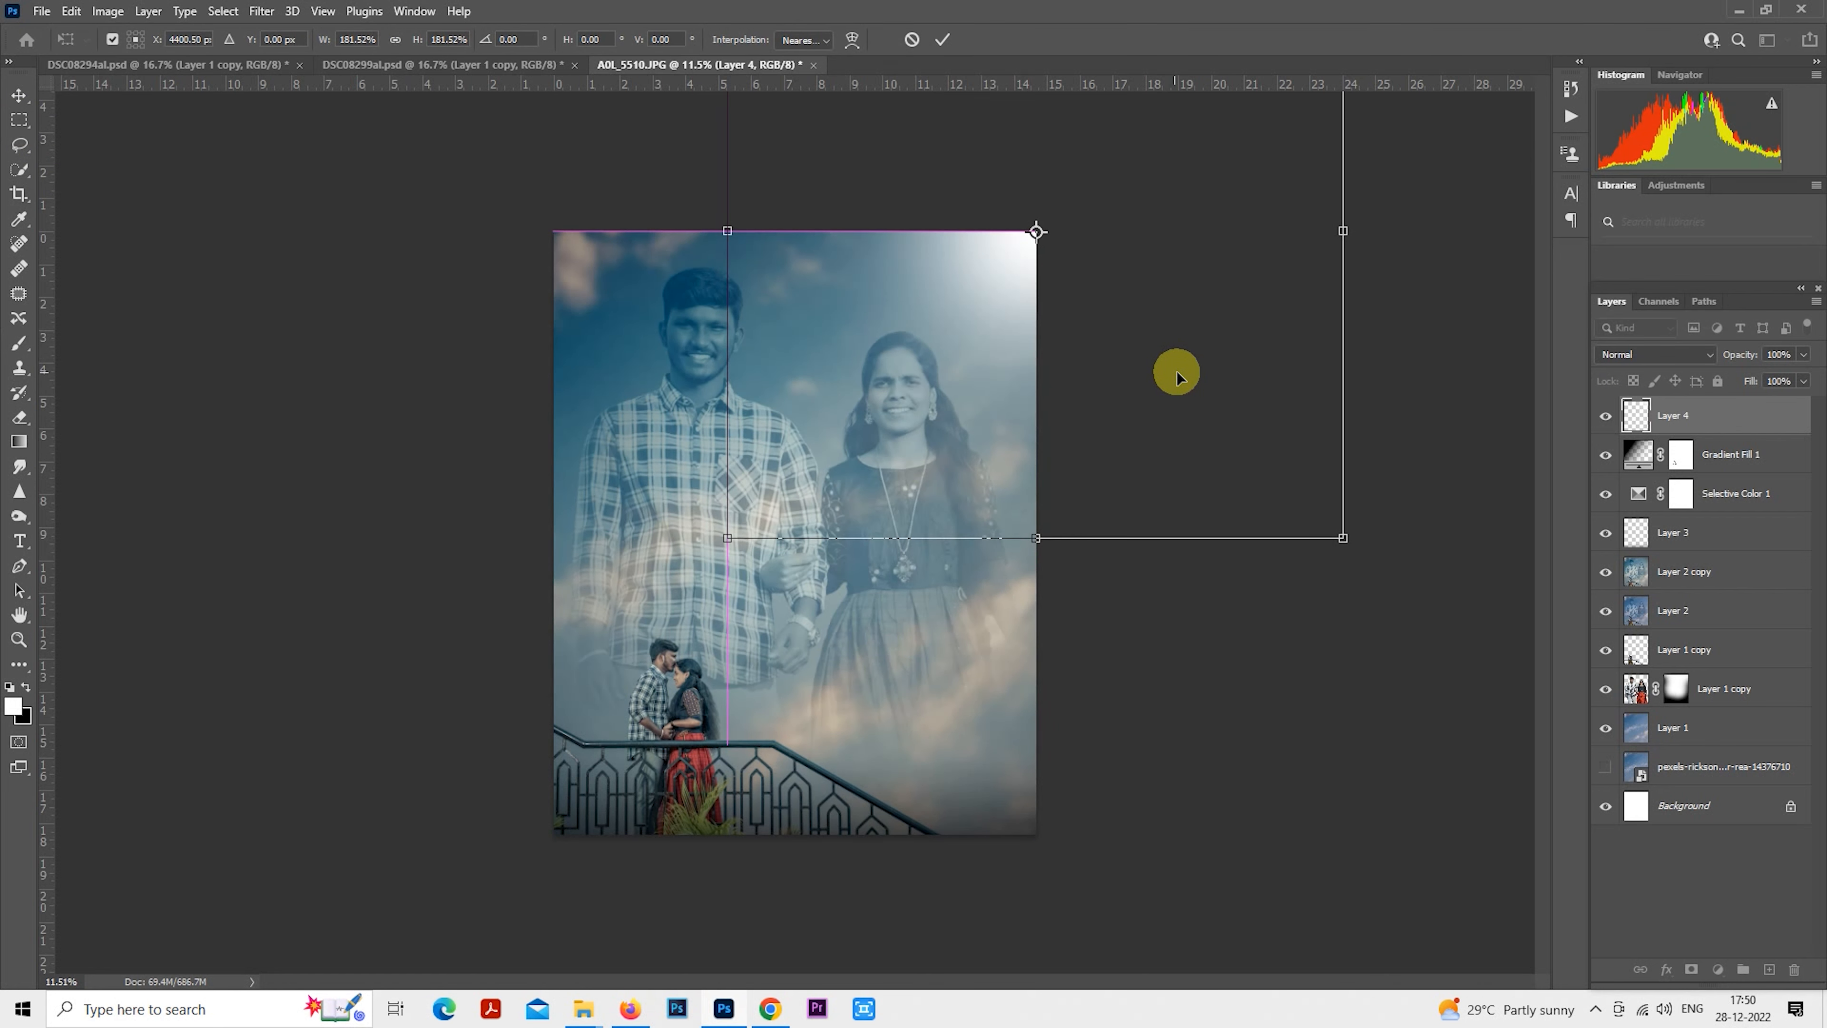
pyautogui.moveTo(725, 540); pyautogui.dragTo(759, 781)
pyautogui.moveTo(864, 498); pyautogui.dragTo(881, 315)
pyautogui.moveTo(744, 662); pyautogui.dragTo(539, 666)
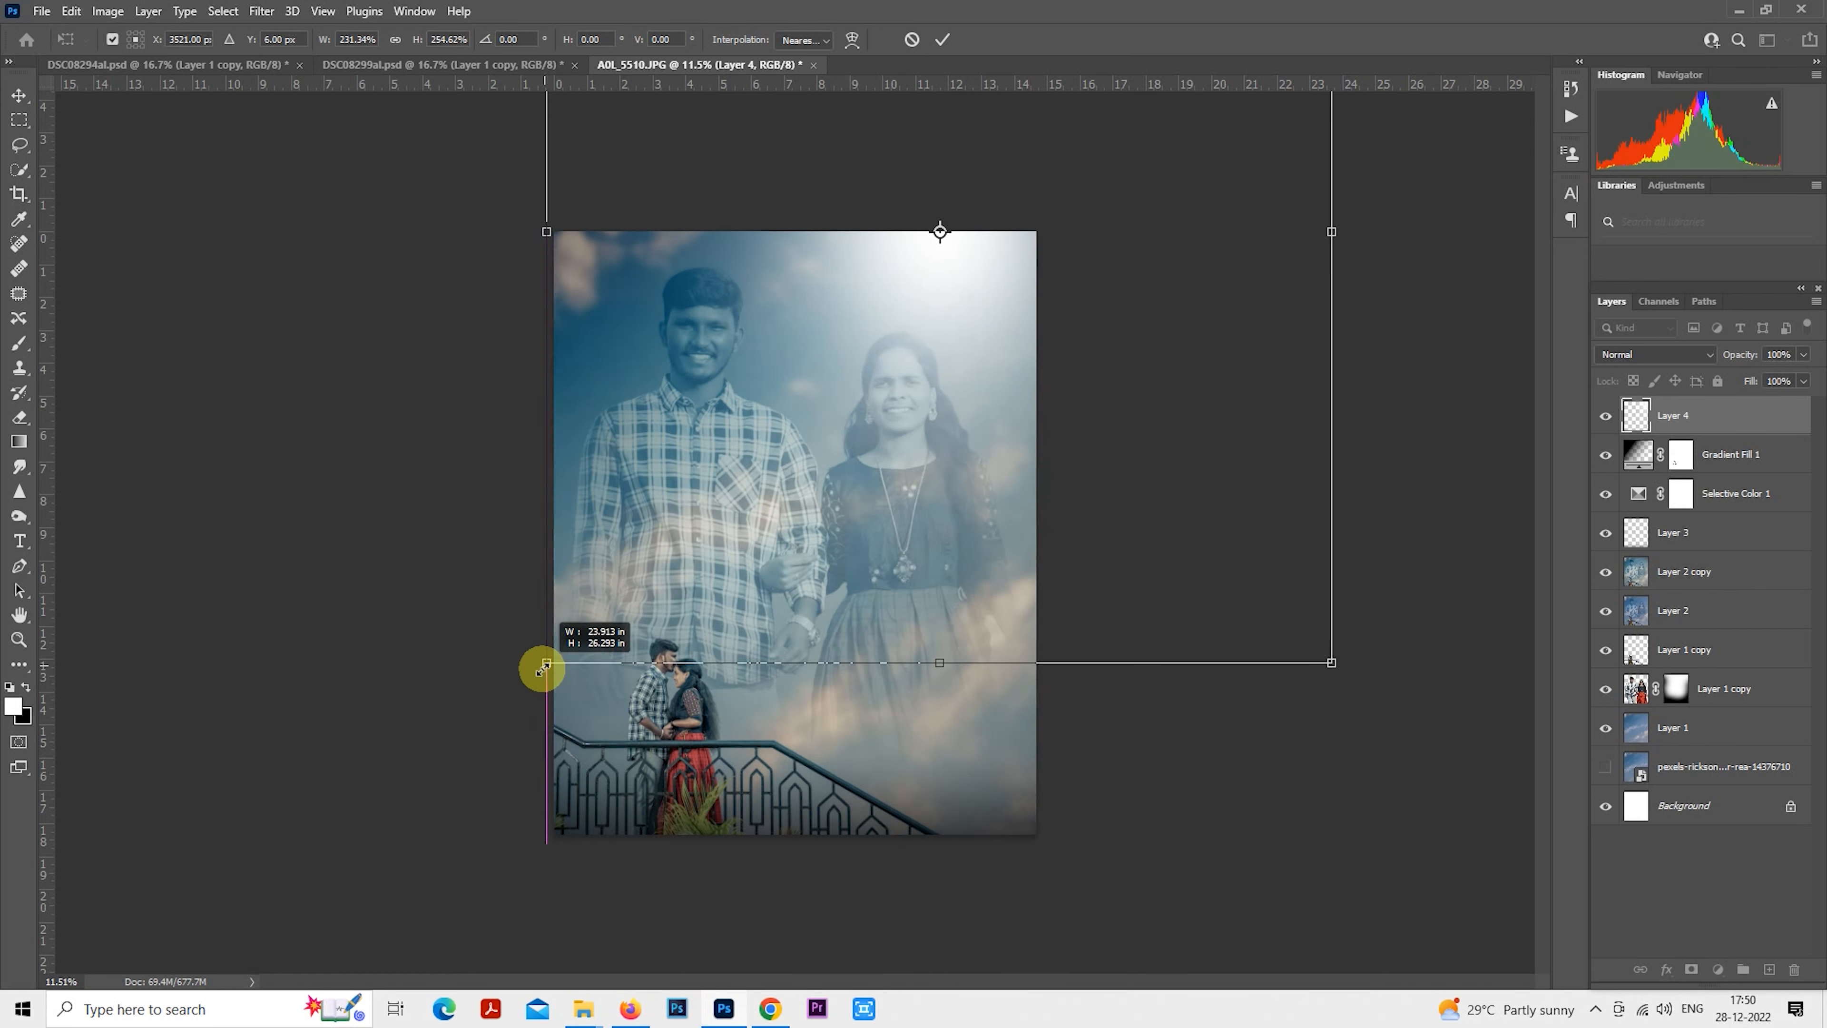
pyautogui.moveTo(748, 574); pyautogui.dragTo(848, 576)
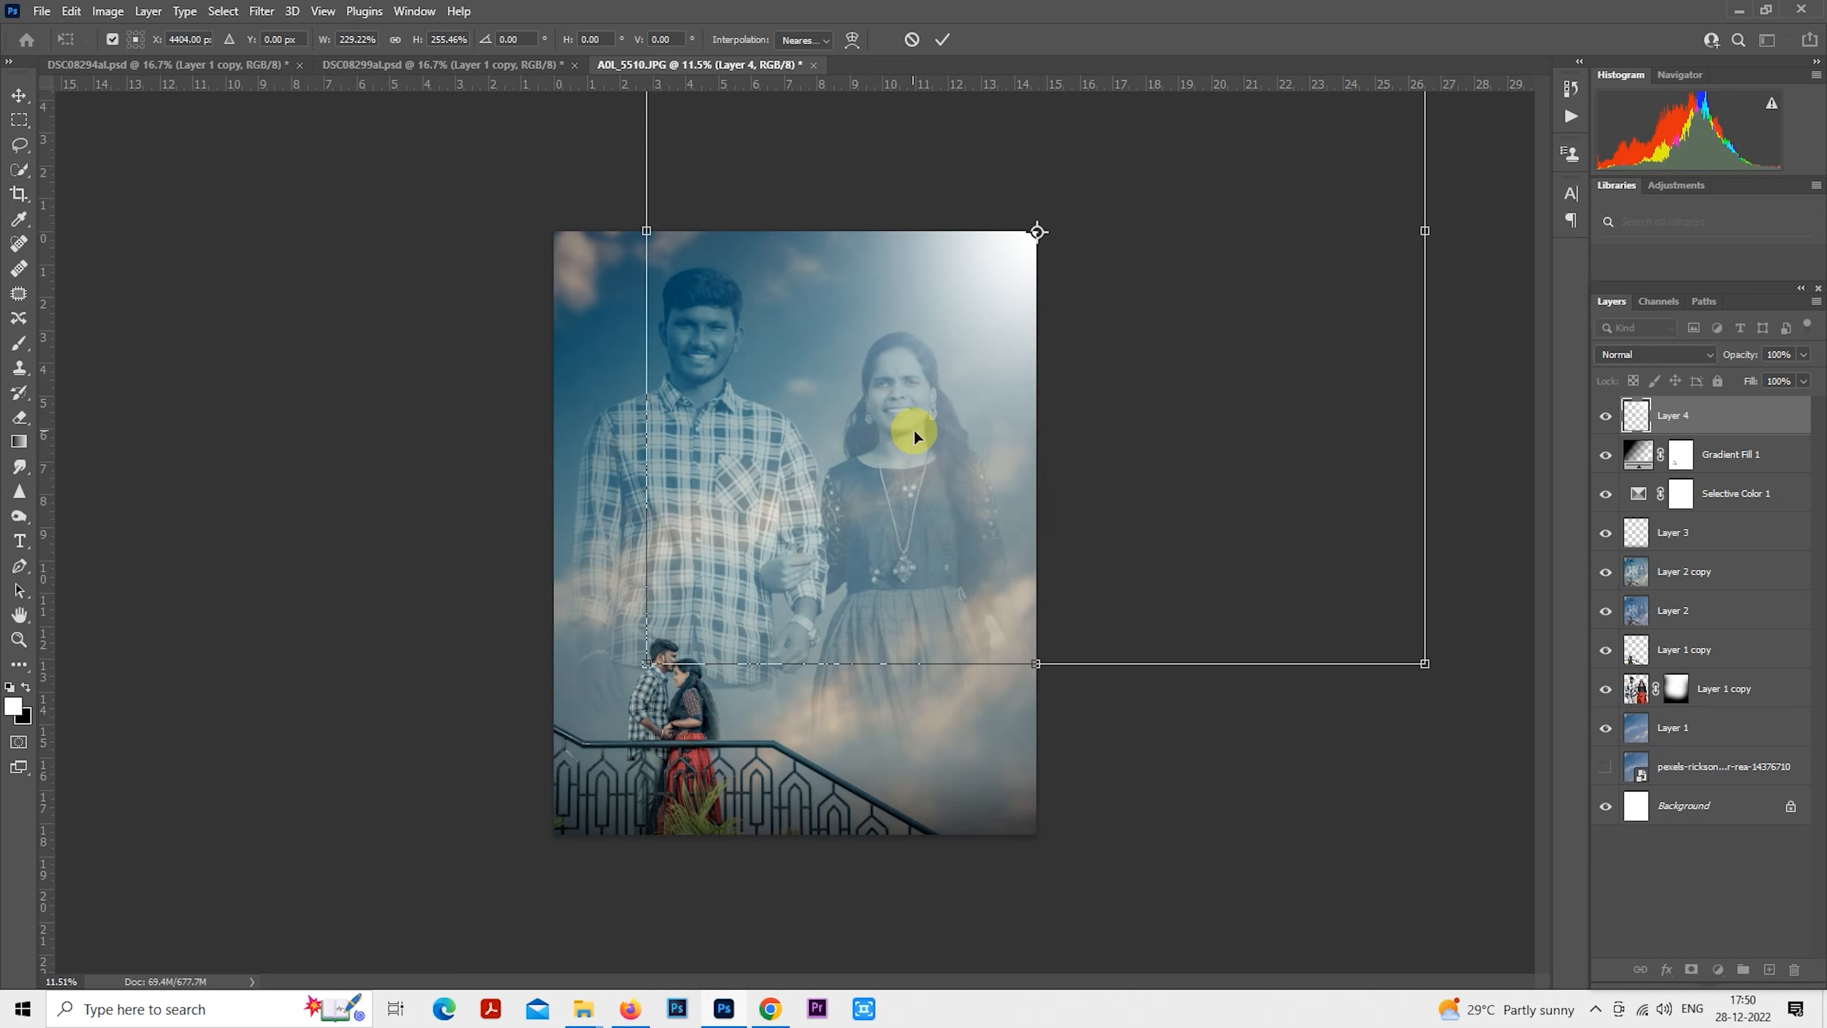
pyautogui.moveTo(639, 666); pyautogui.dragTo(826, 544)
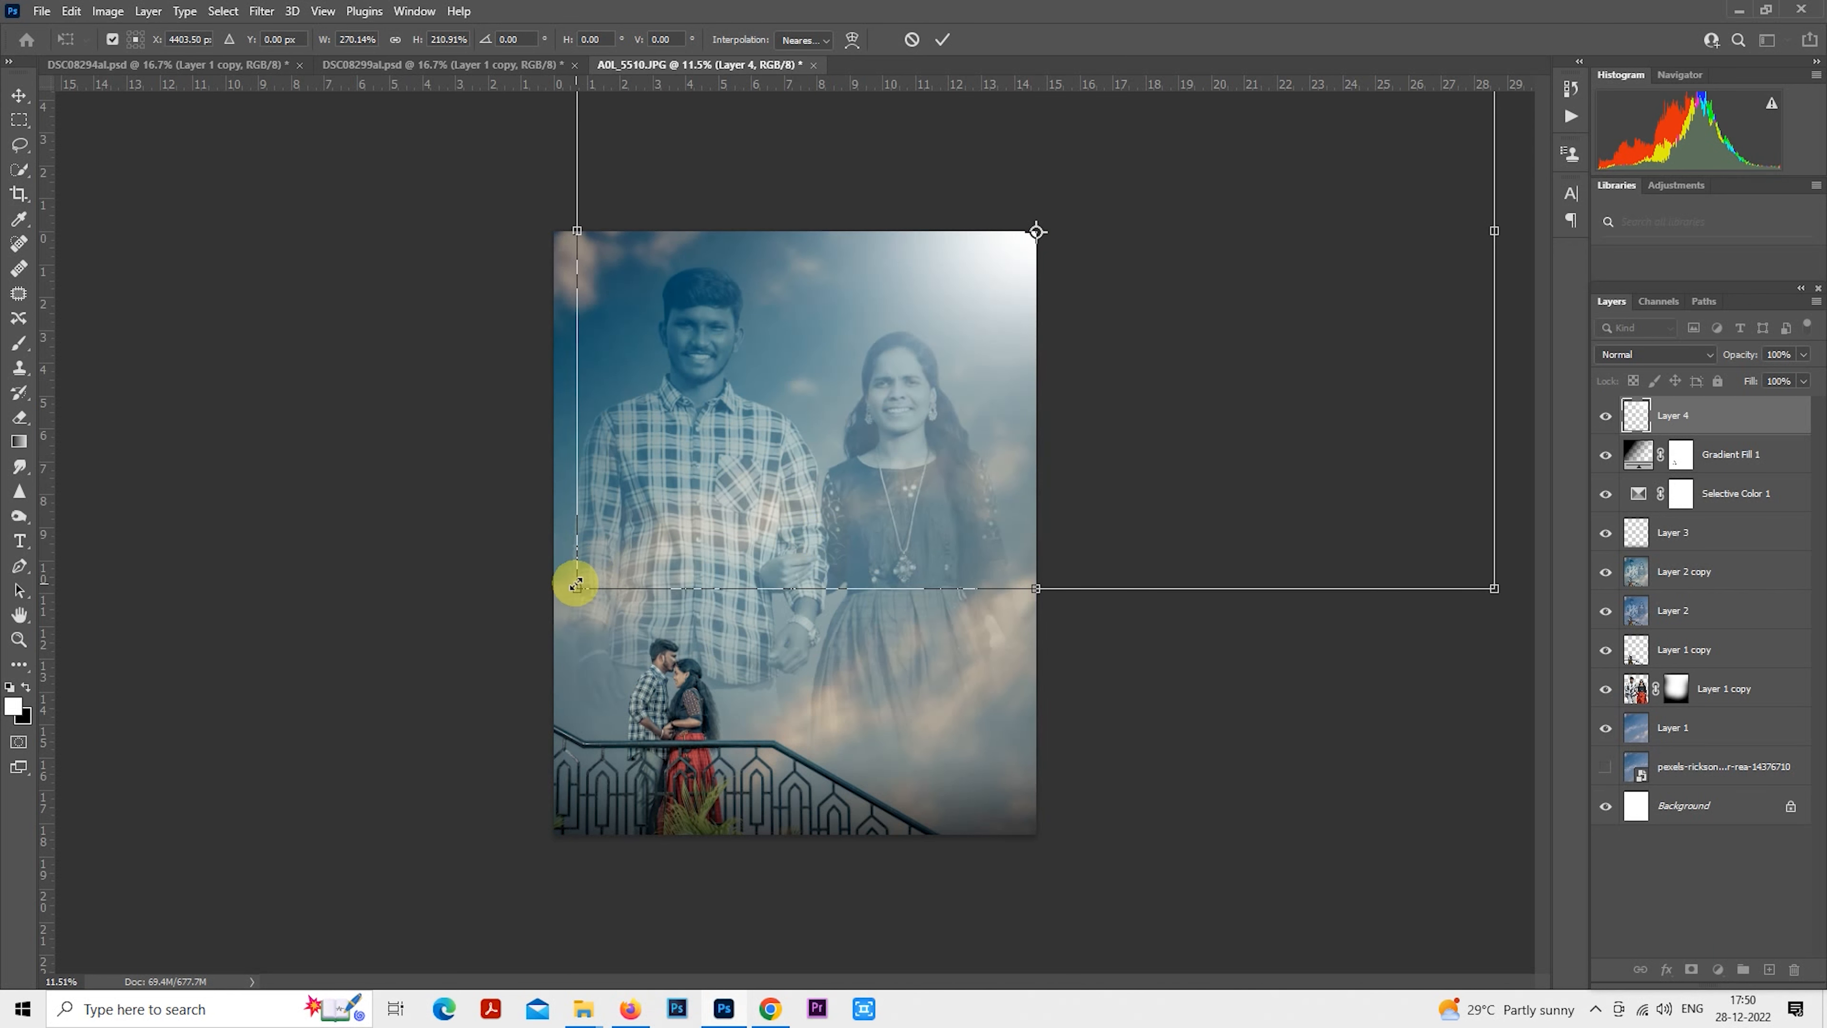
pyautogui.moveTo(575, 584); pyautogui.dragTo(546, 486)
pyautogui.moveTo(744, 454); pyautogui.dragTo(756, 503)
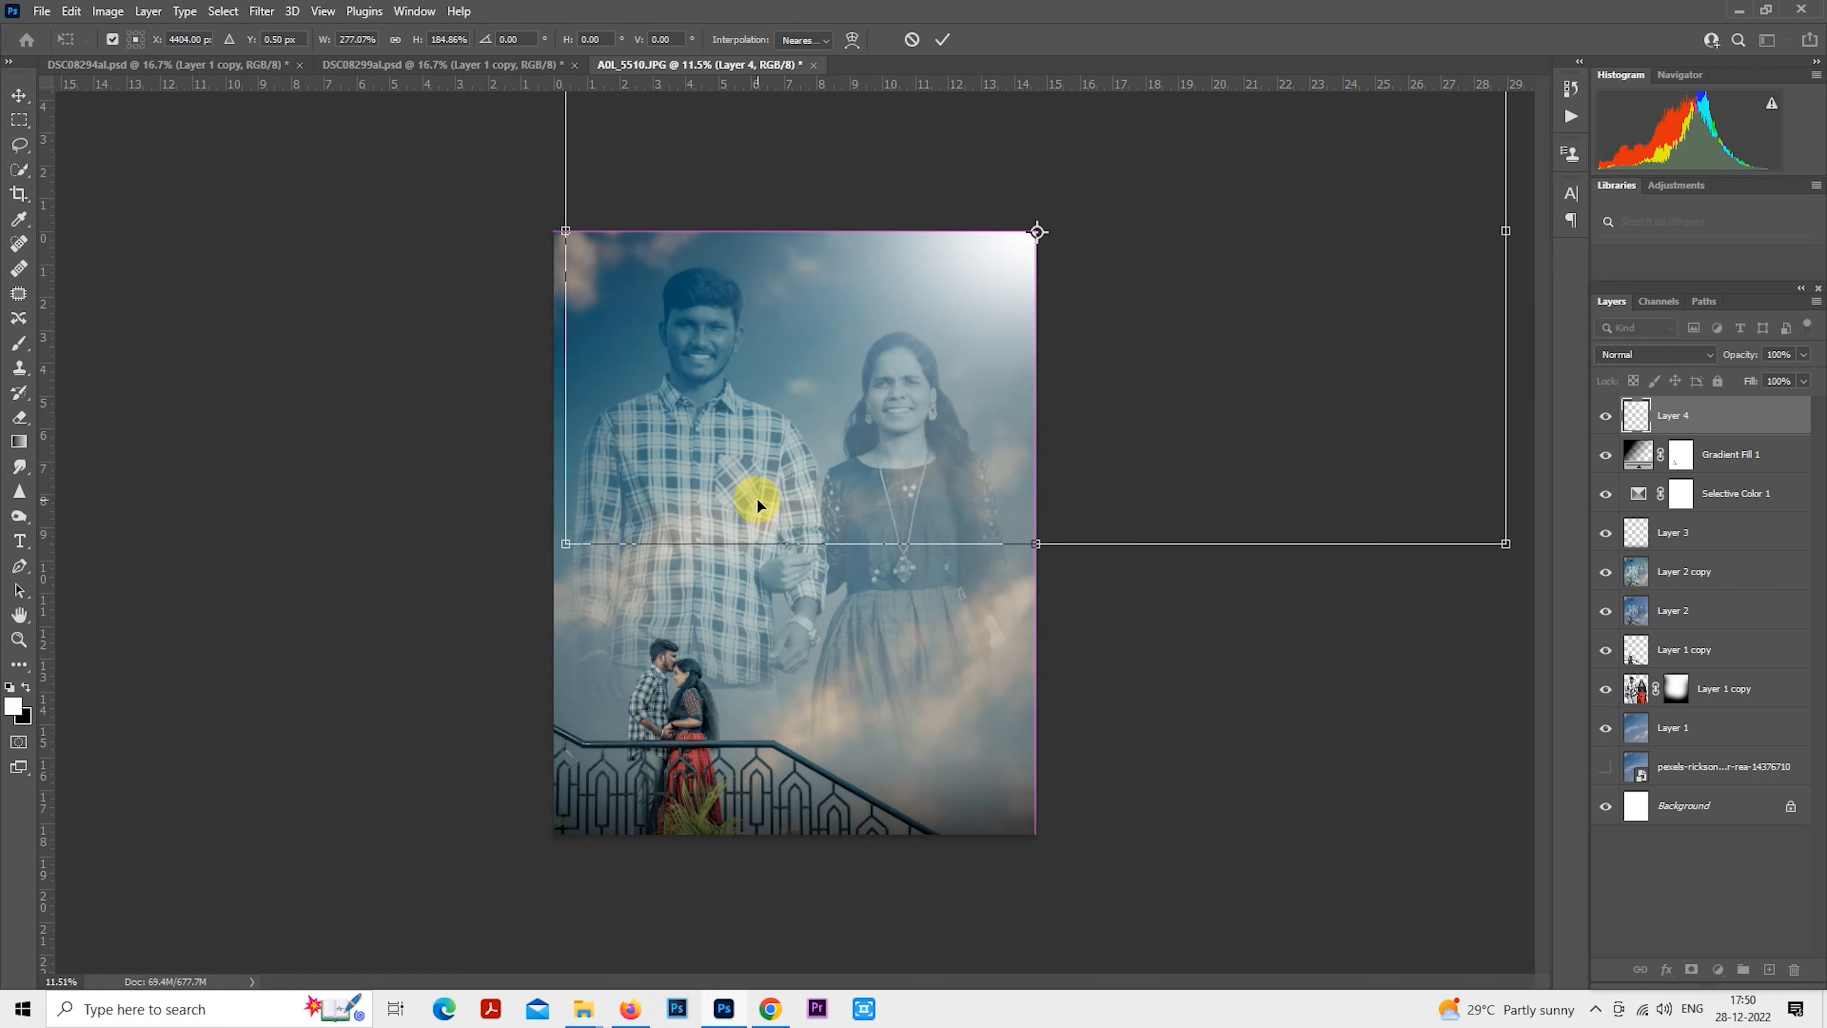
pyautogui.press('Return')
# Hide the Gradient Fill 1 layer and readjust the glow's size and position at the canvas's upper-right corner with Free Transform.
pyautogui.scroll(2, 1312, 427)
pyautogui.click(1604, 456)
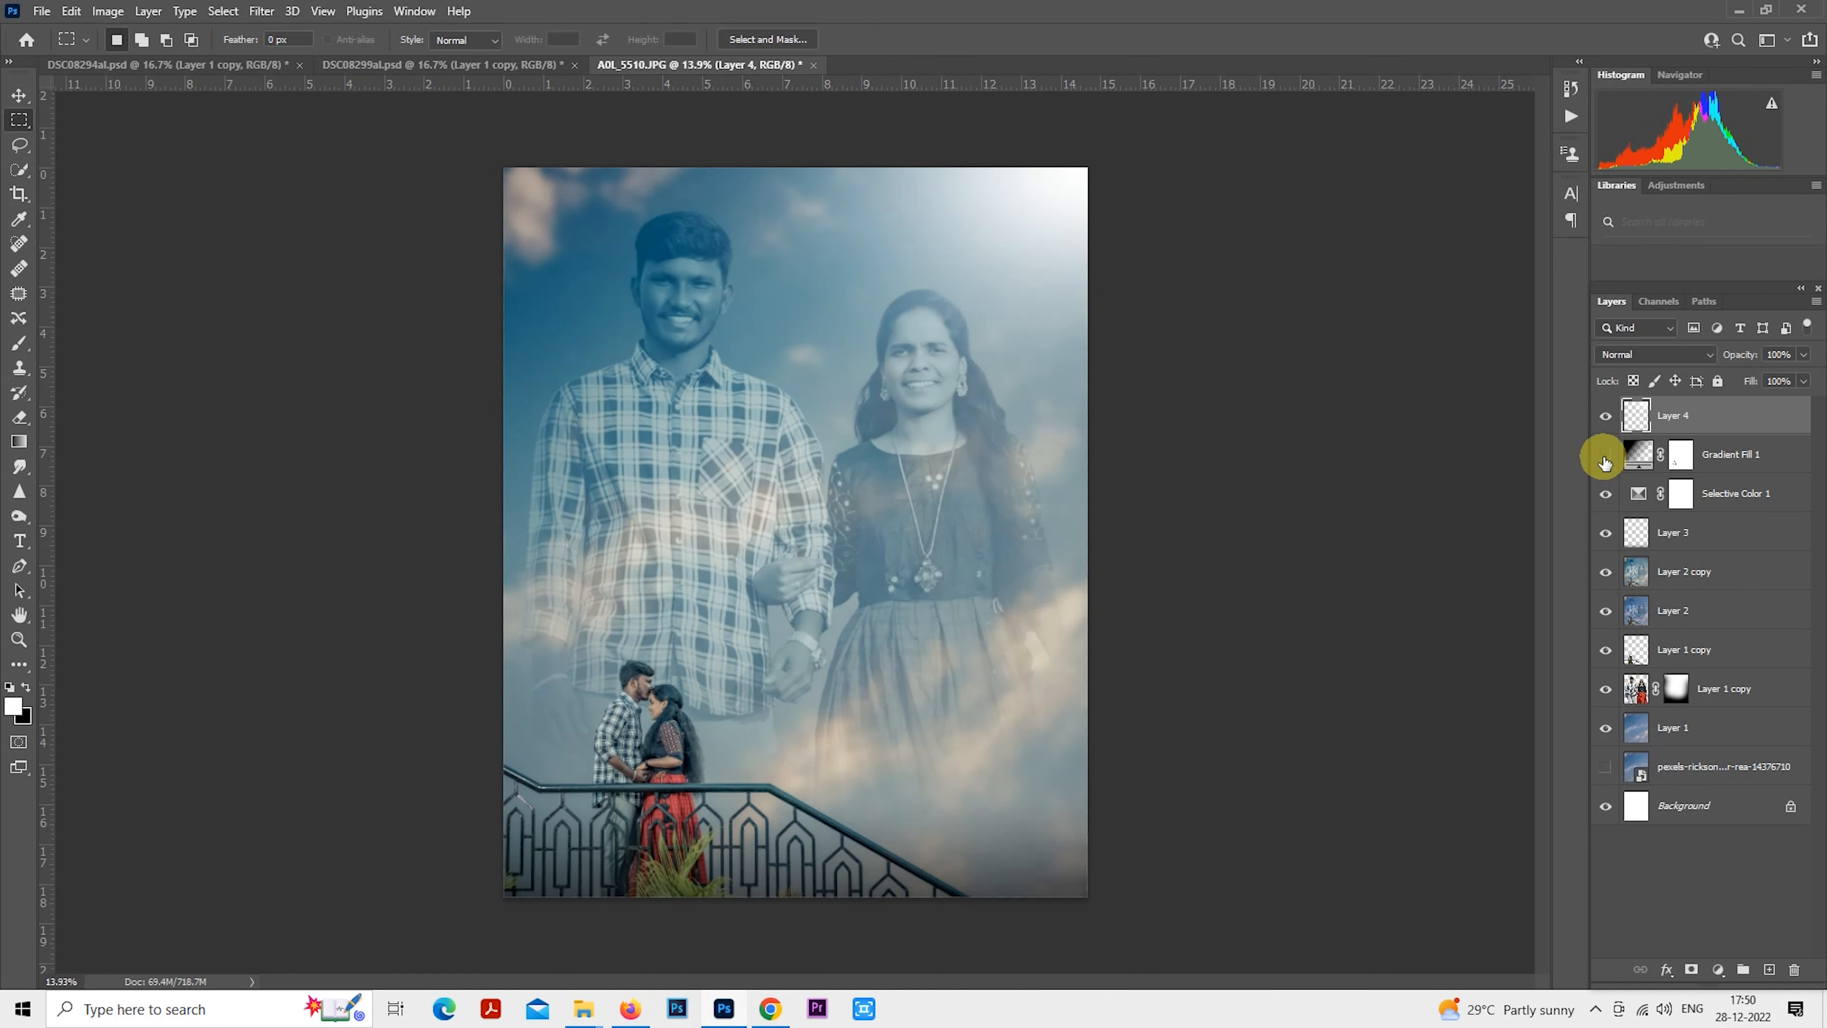
pyautogui.rightClick(1077, 286)
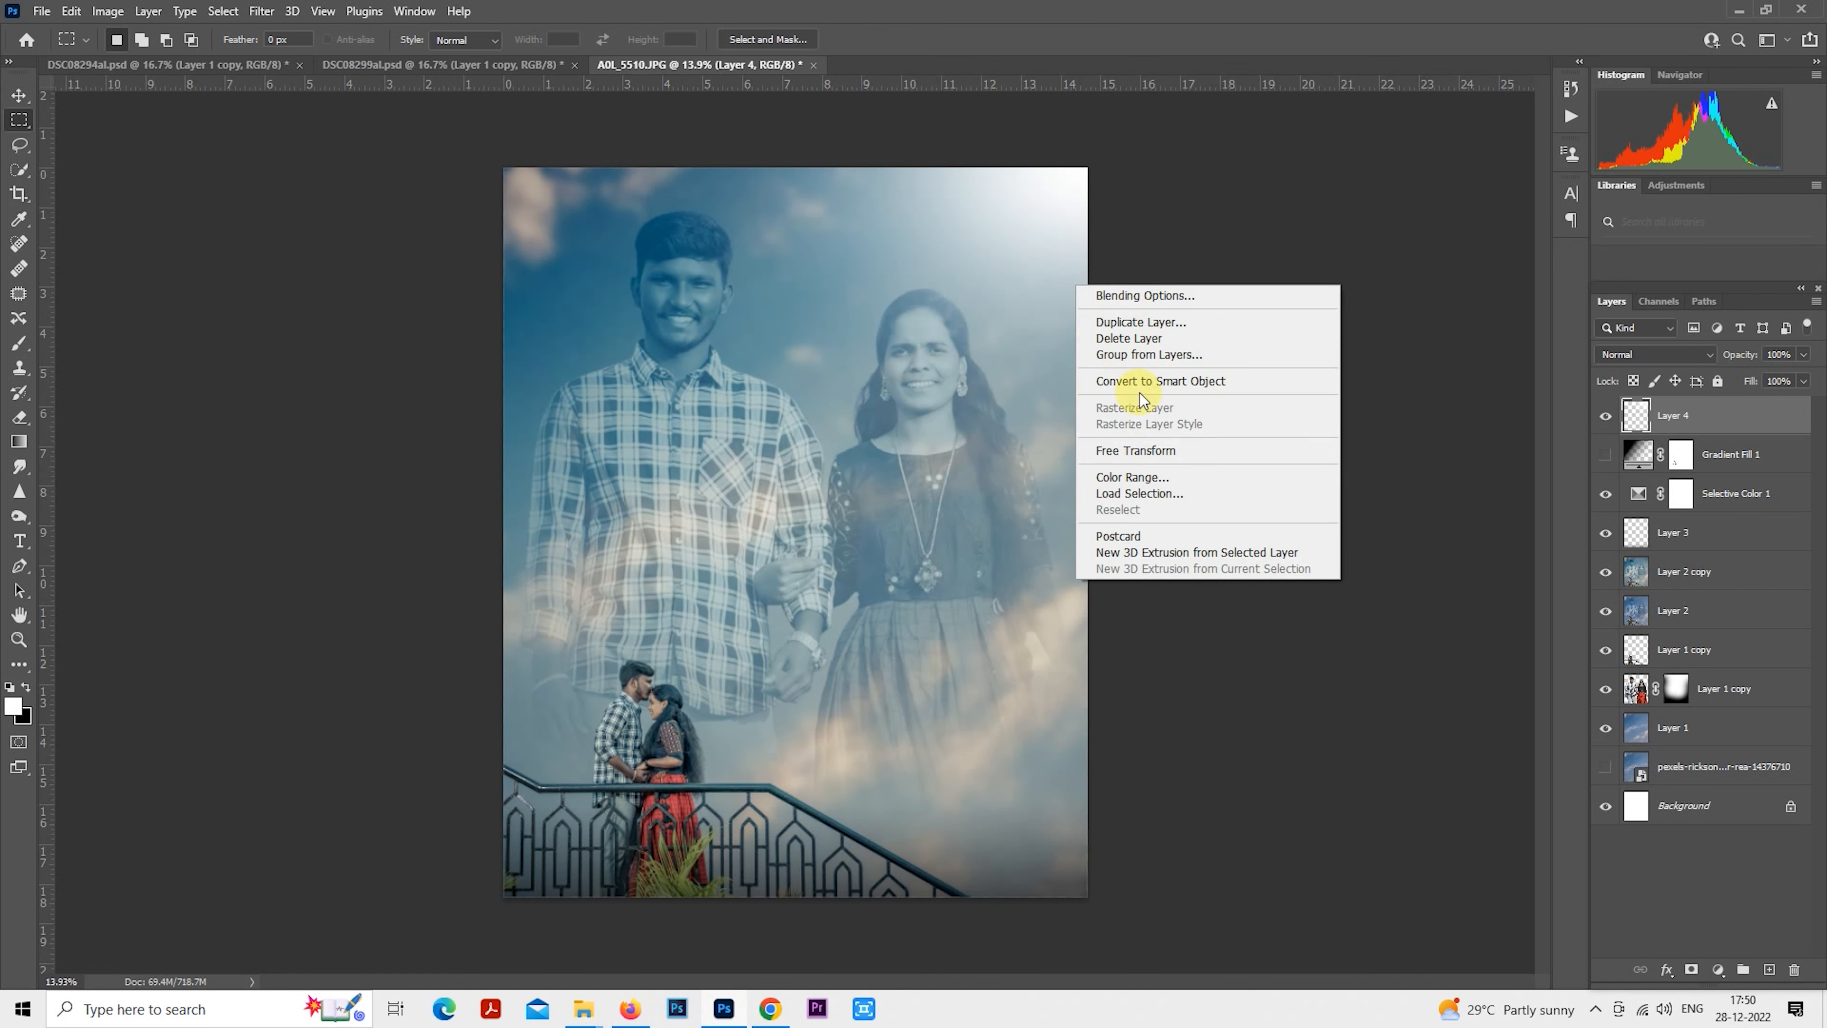
pyautogui.click(1152, 463)
pyautogui.moveTo(518, 547); pyautogui.dragTo(456, 490)
pyautogui.moveTo(815, 346)
pyautogui.mouseDown()
pyautogui.moveTo(815, 375)
pyautogui.moveTo(845, 367)
pyautogui.mouseUp()
pyautogui.press('Return')
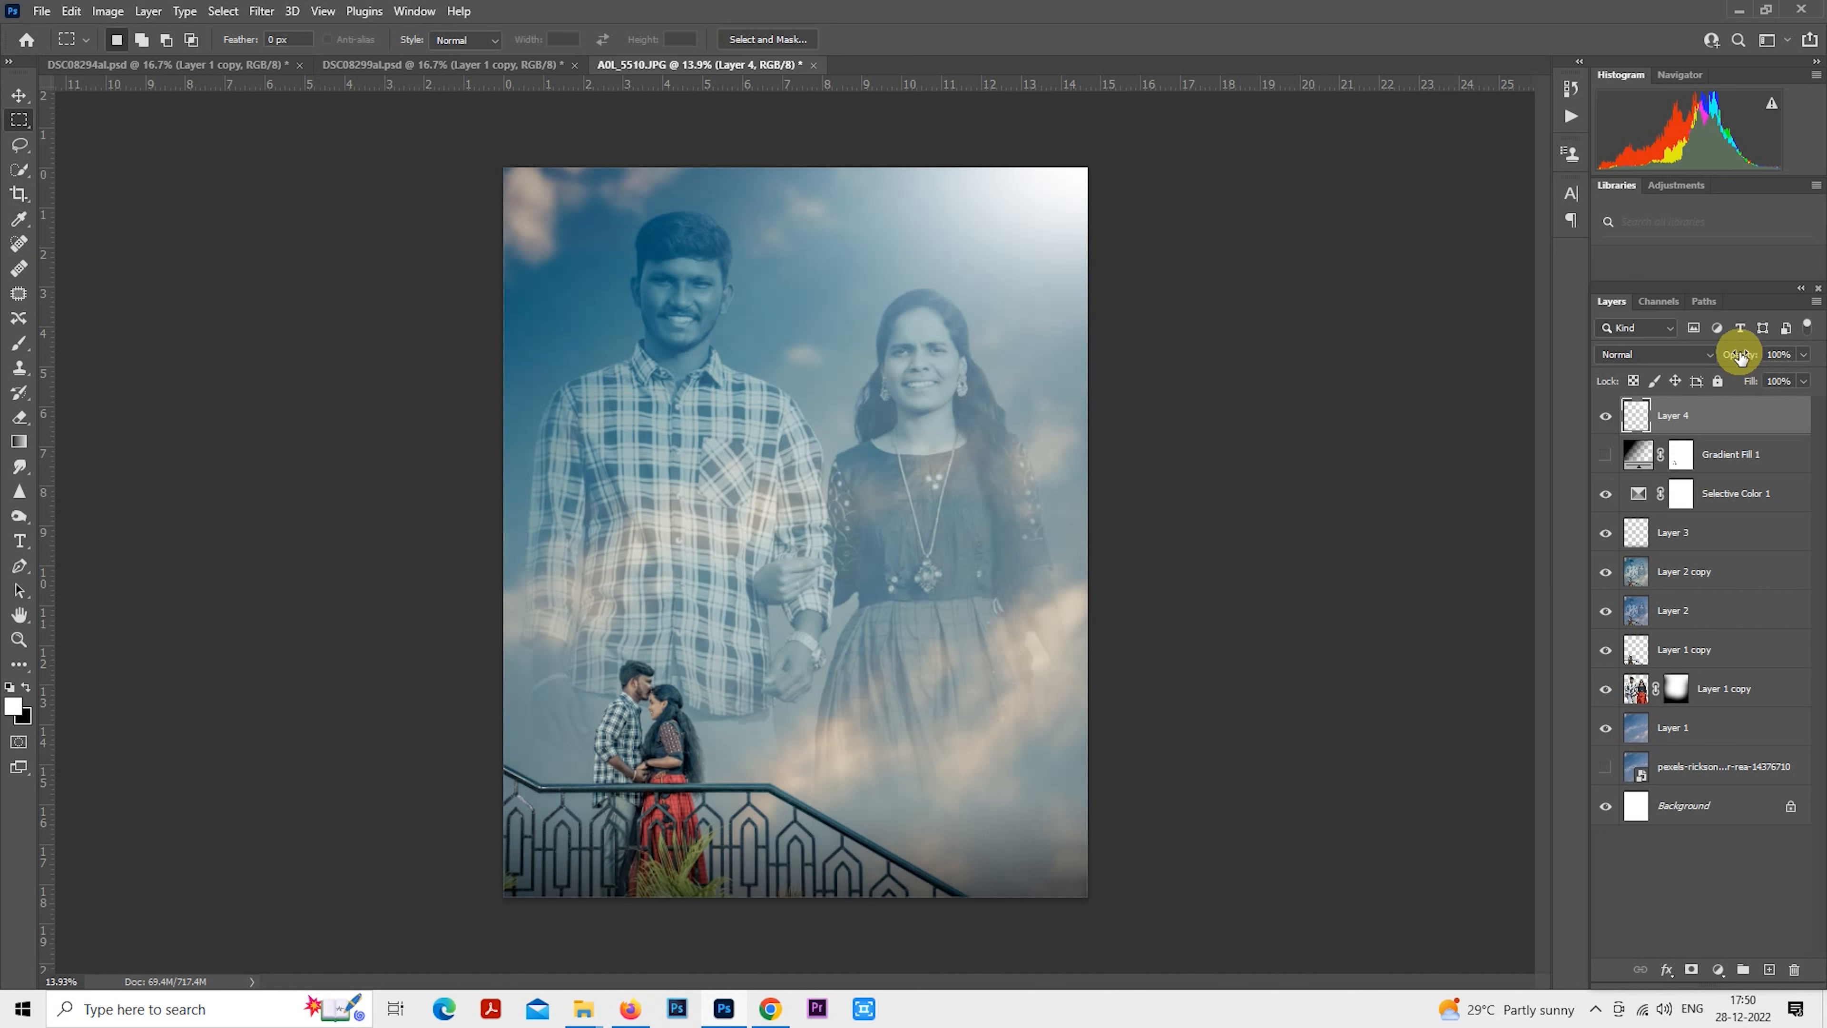
# Lower the glow layer's opacity to 59% and compare the image with and without it.
pyautogui.moveTo(1740, 357); pyautogui.dragTo(1691, 363)
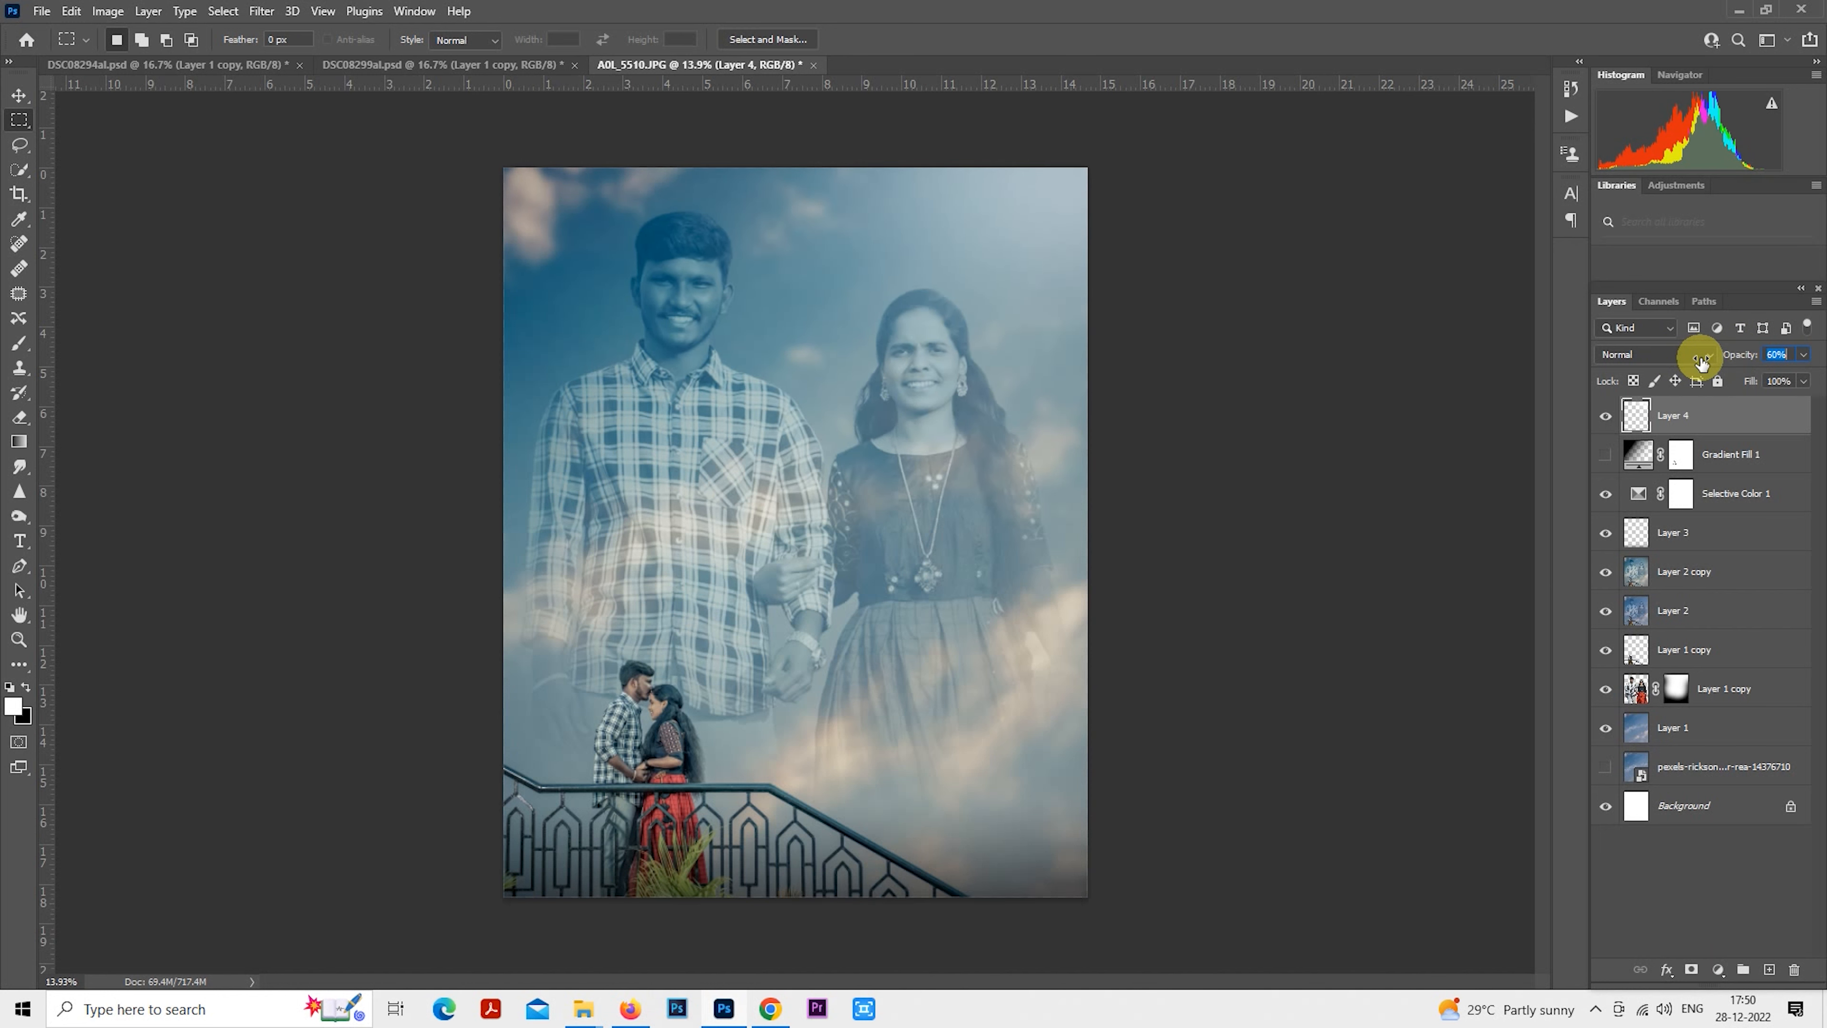
pyautogui.click(1600, 417)
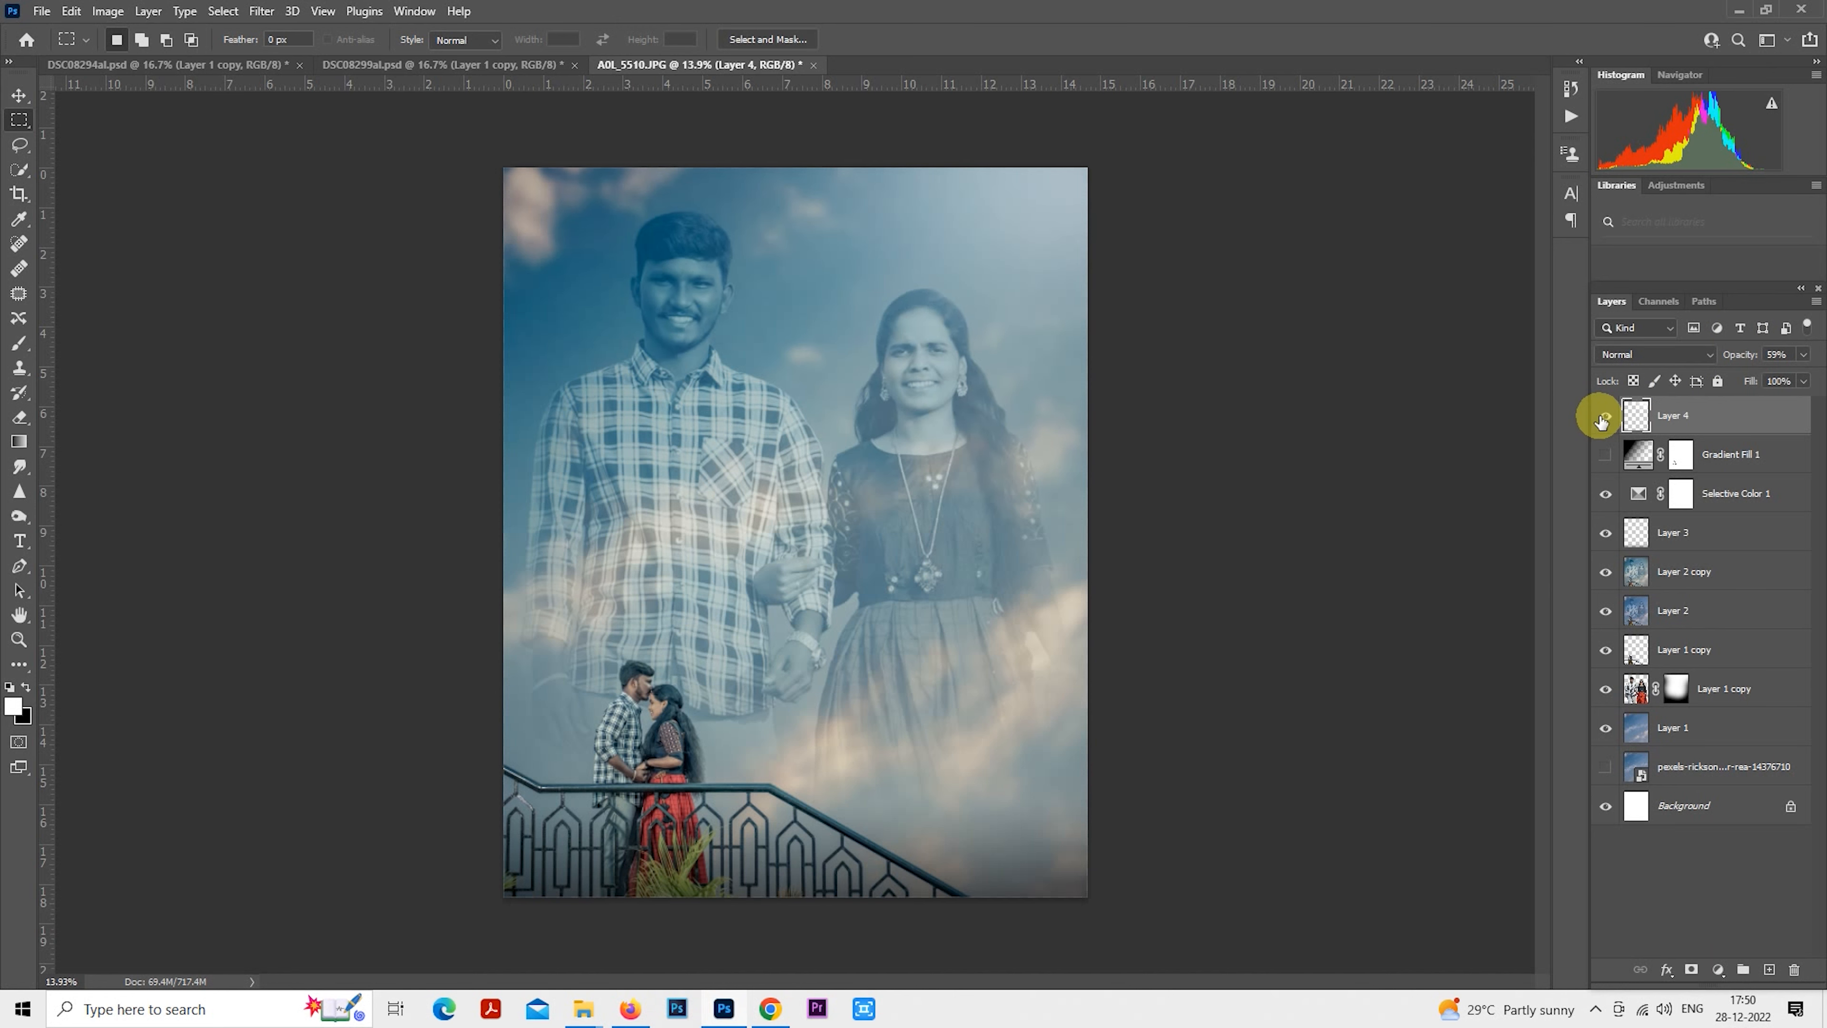
pyautogui.scroll(-1, 999, 254)
pyautogui.scroll(2, 1289, 478)
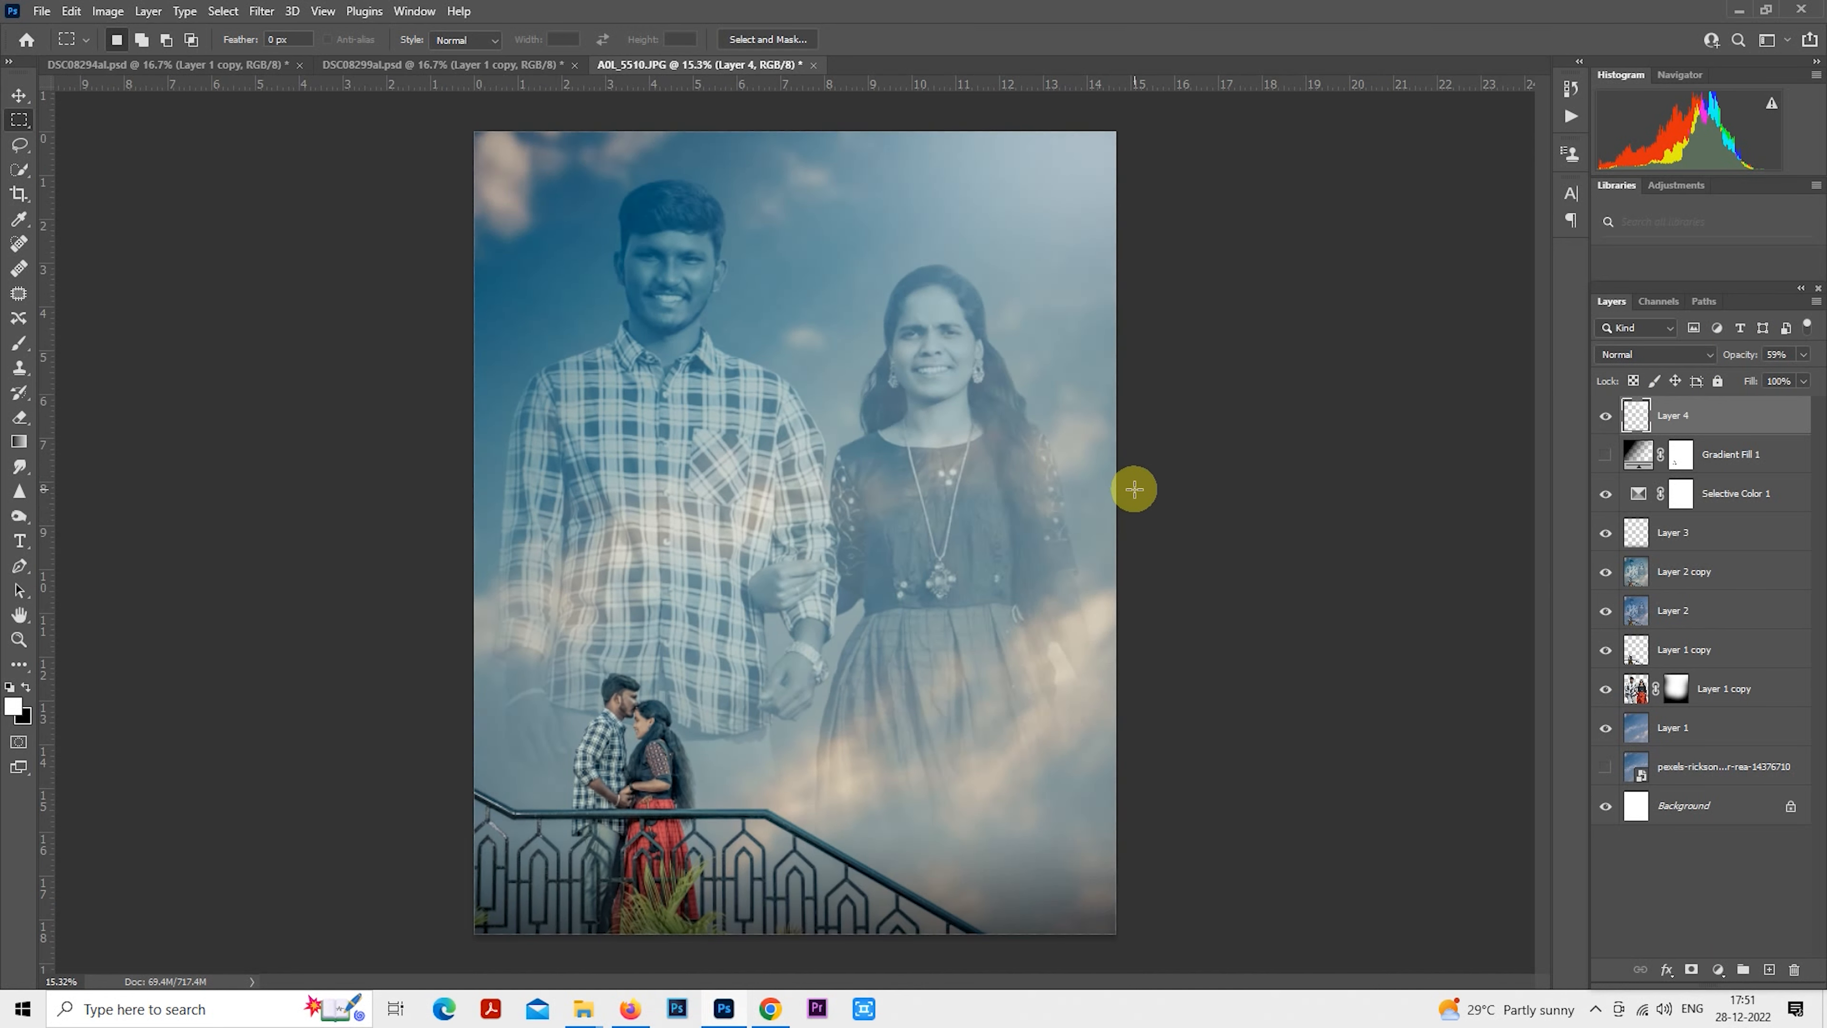
pyautogui.scroll(-1, 1134, 490)
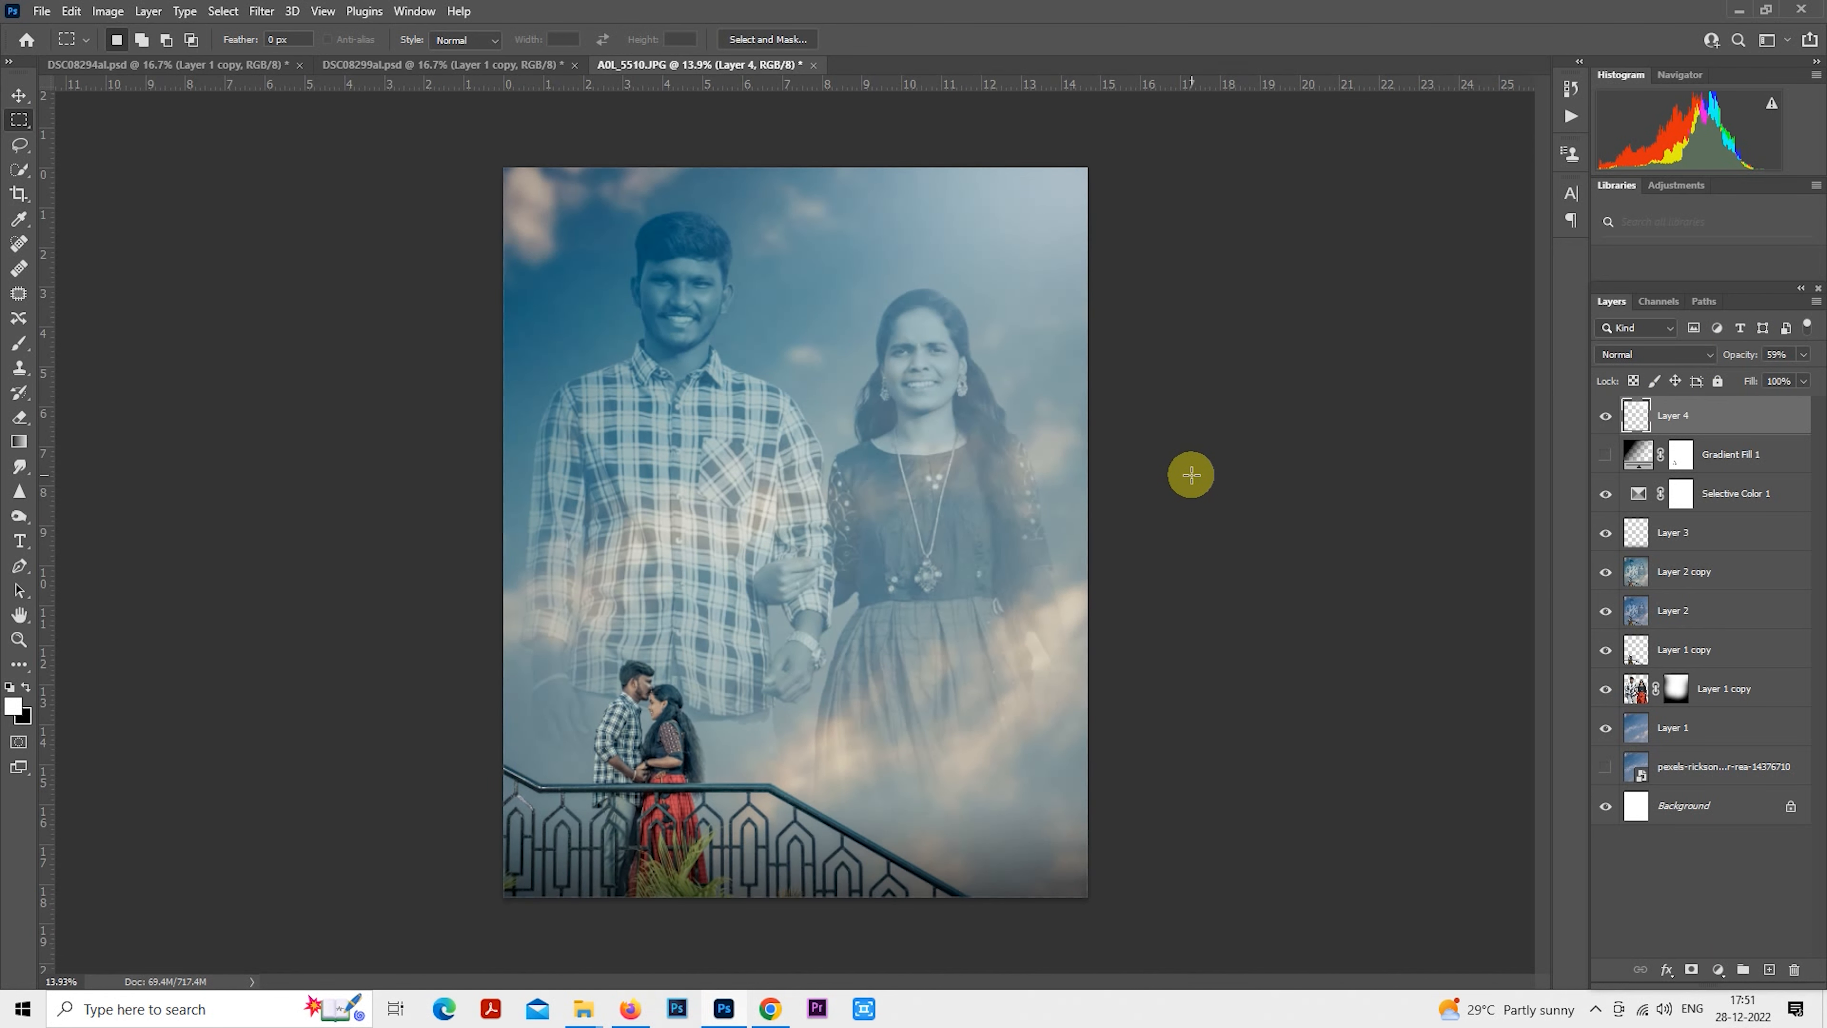
pyautogui.scroll(1, 1192, 474)
pyautogui.scroll(-1, 1015, 489)
pyautogui.scroll(1, 1021, 491)
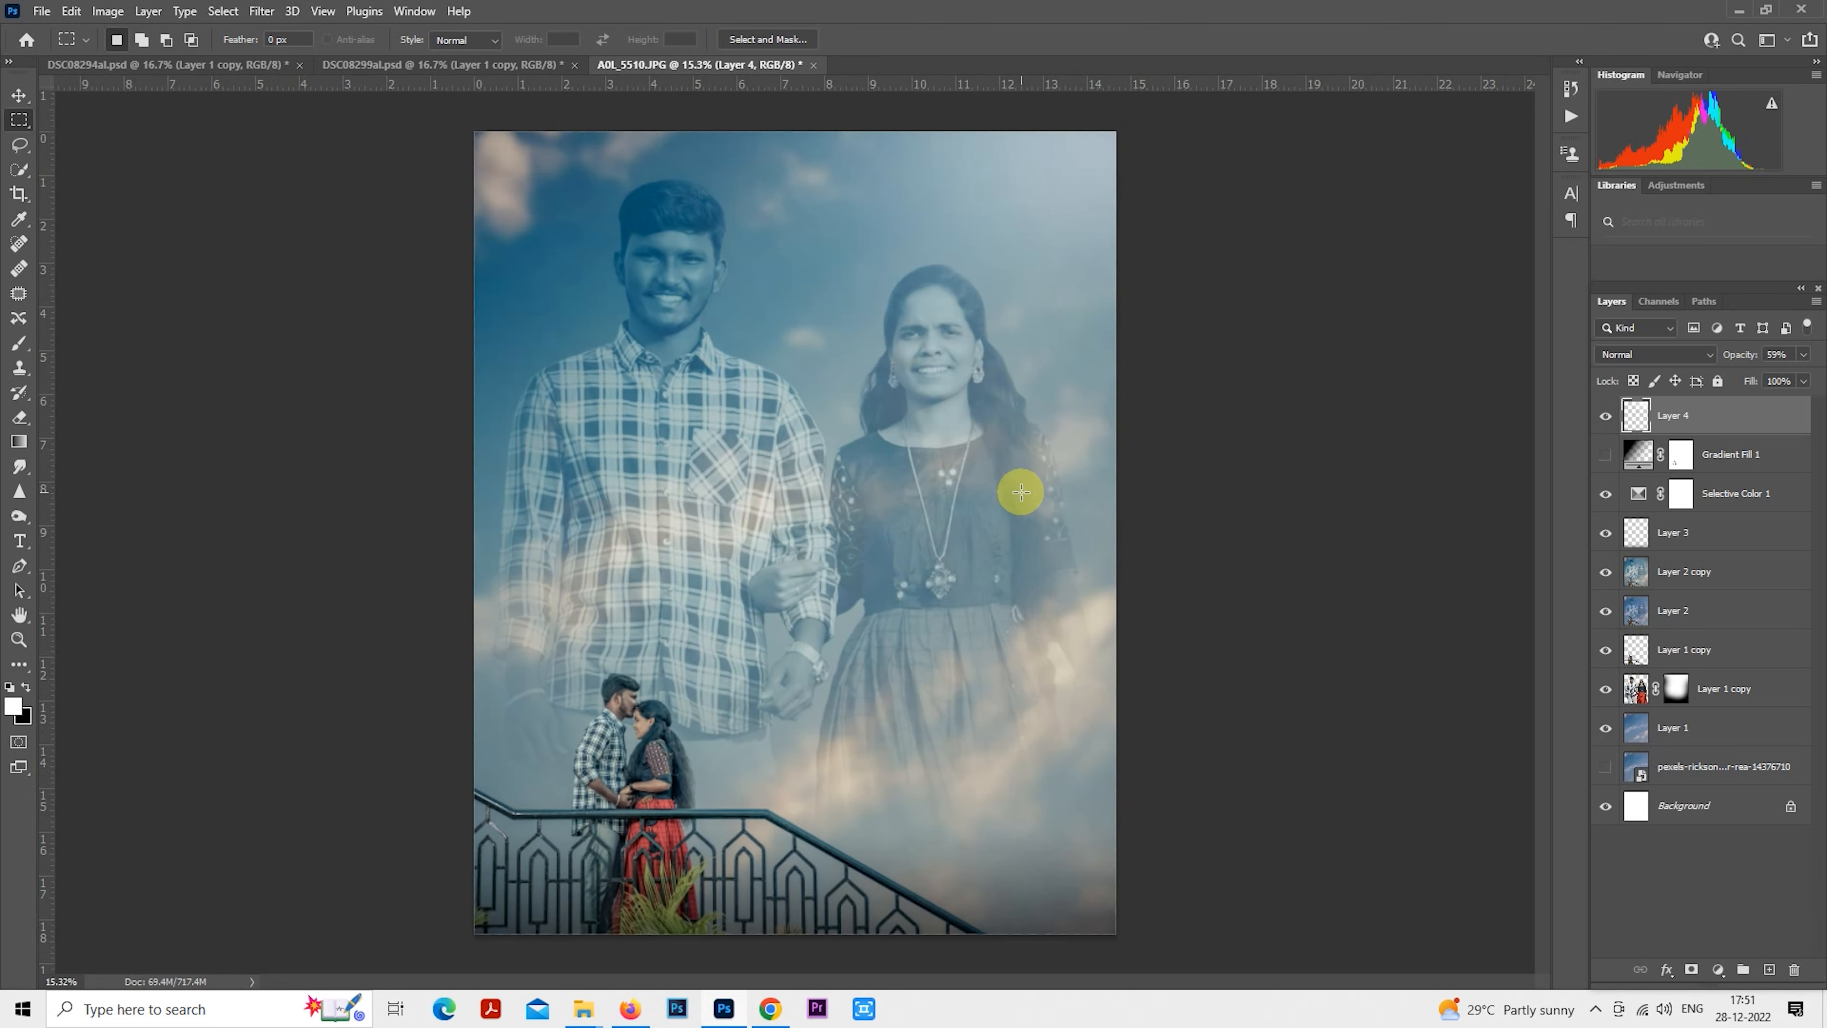
# Stroke the edge of the whole canvas with a thin white border on a new layer and clear the selection.
pyautogui.click(1769, 969)
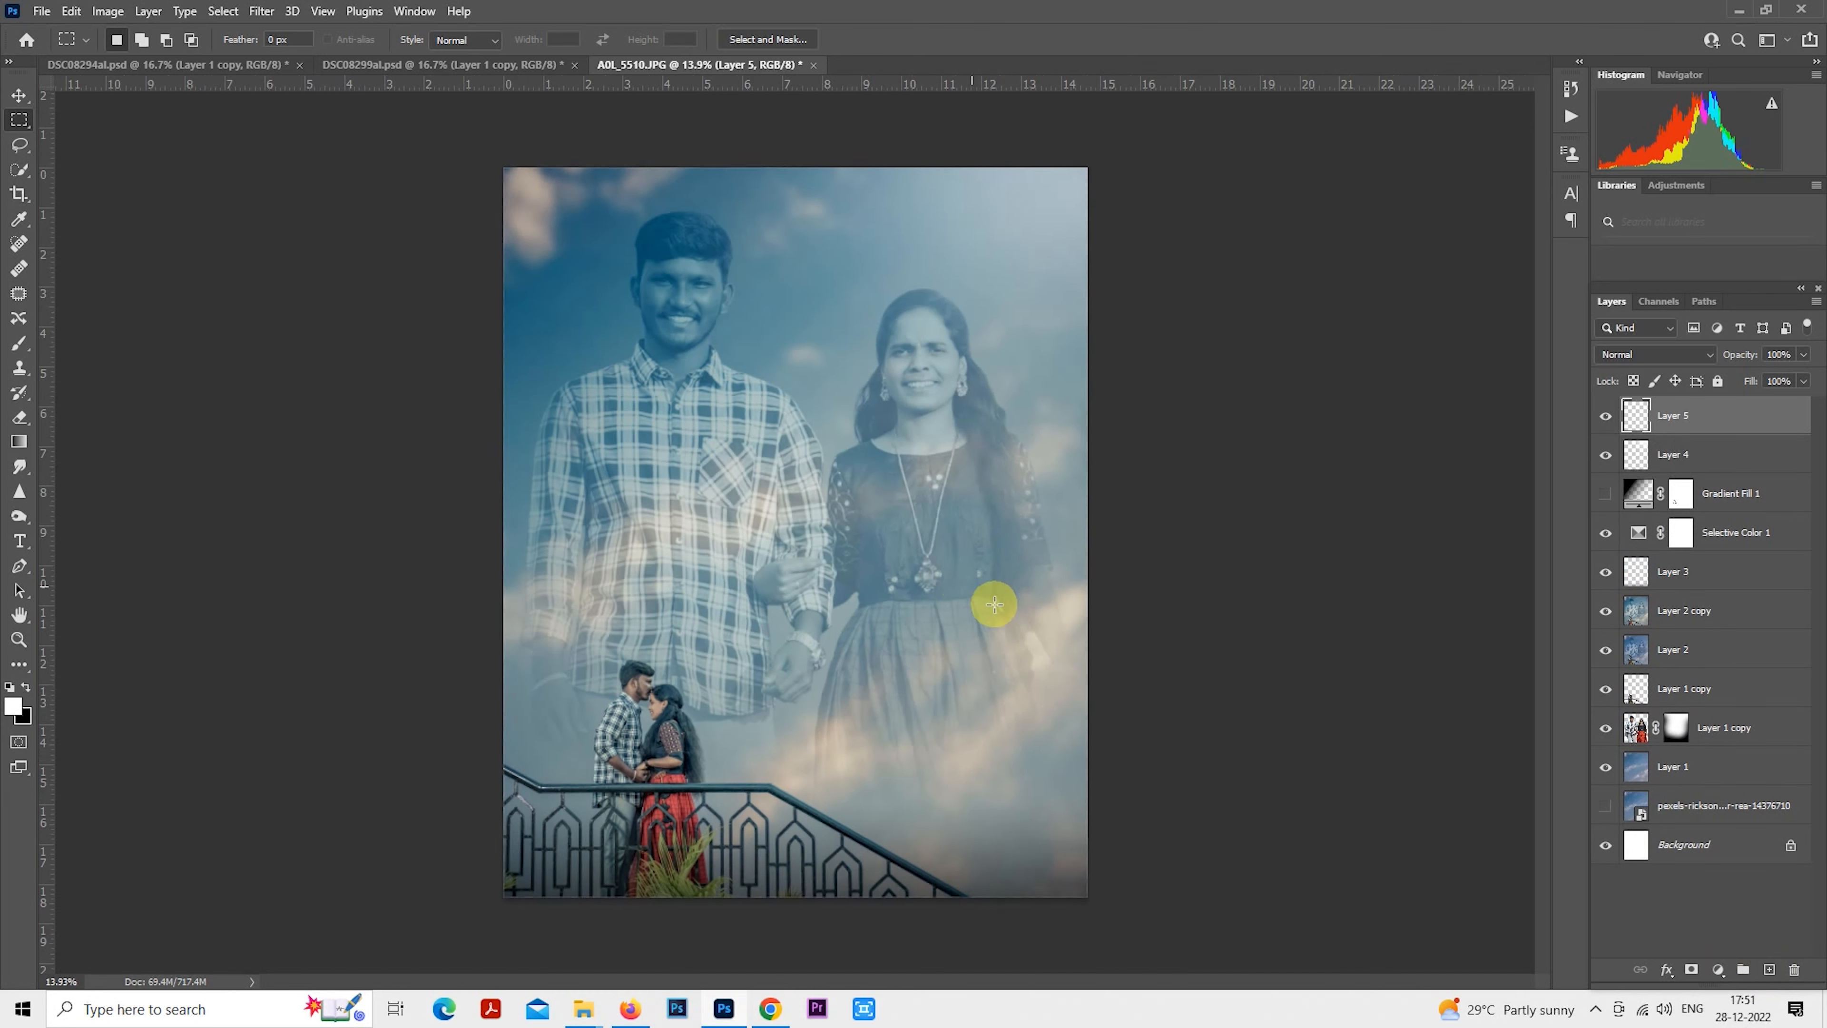
pyautogui.scroll(-2, 991, 604)
pyautogui.moveTo(506, 171); pyautogui.dragTo(1150, 968)
pyautogui.rightClick(889, 396)
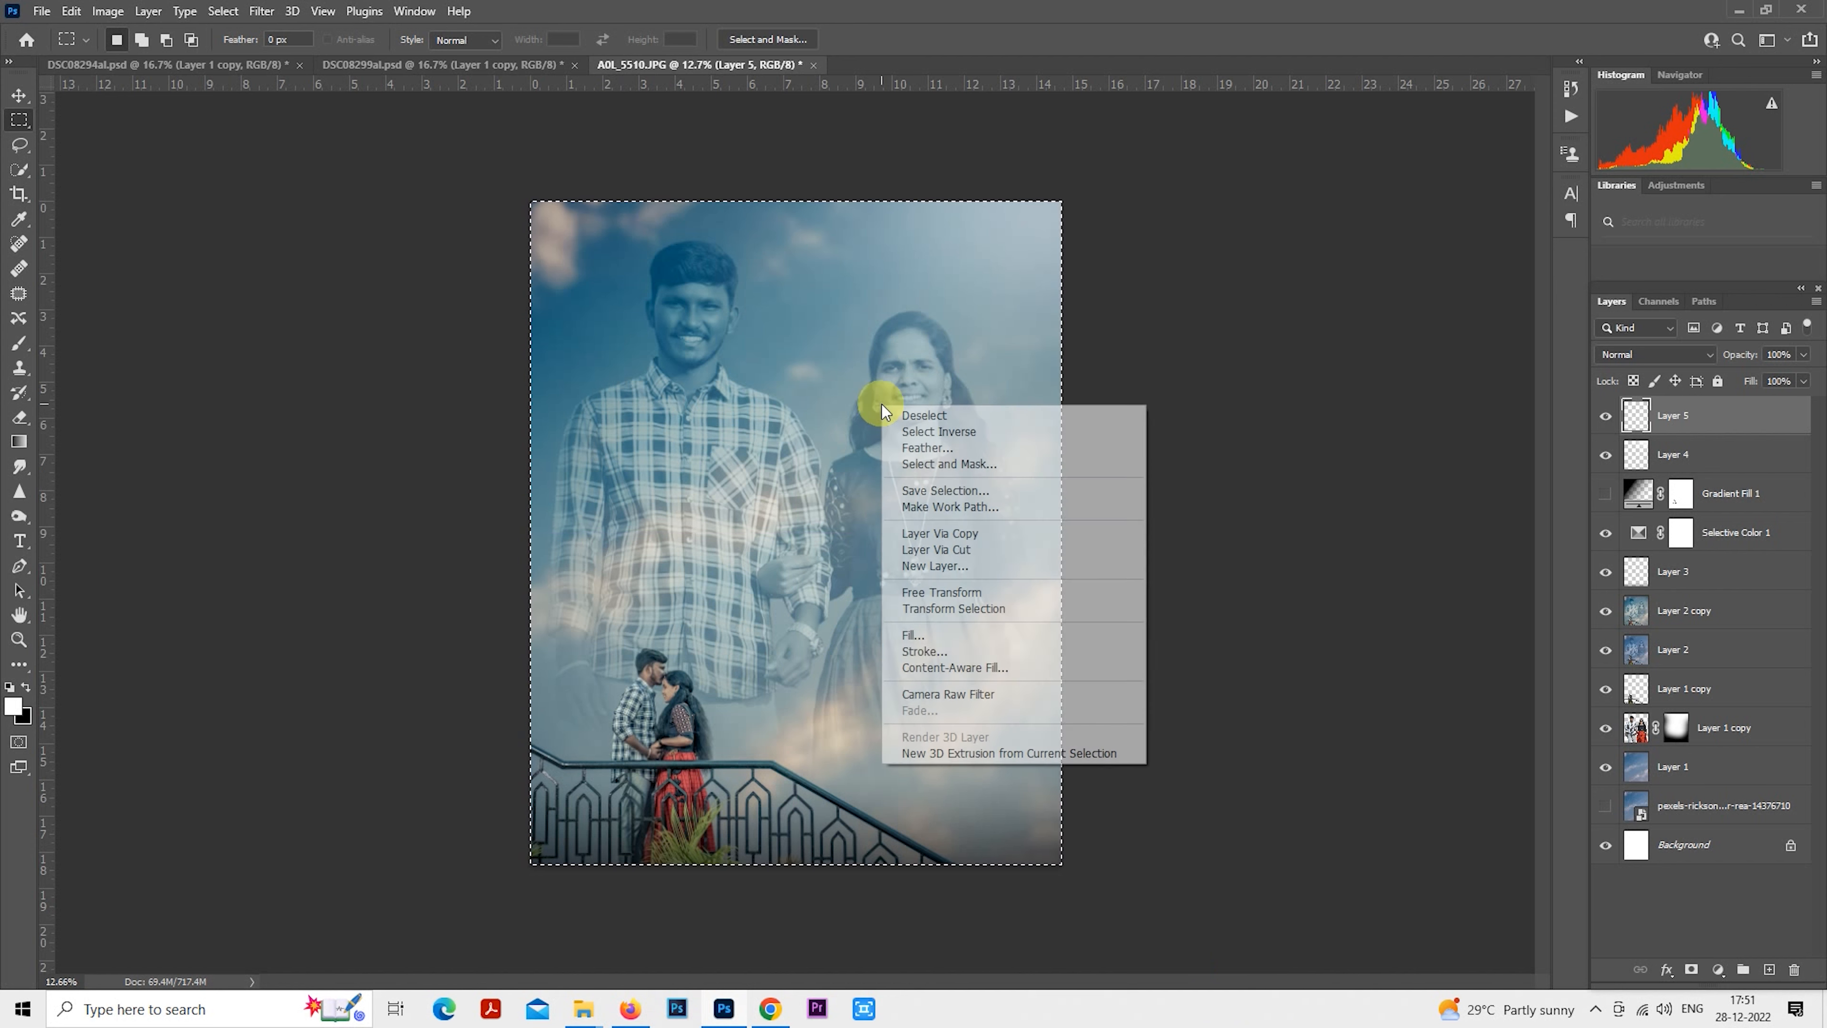
pyautogui.click(964, 642)
pyautogui.click(1056, 280)
pyautogui.press('m')
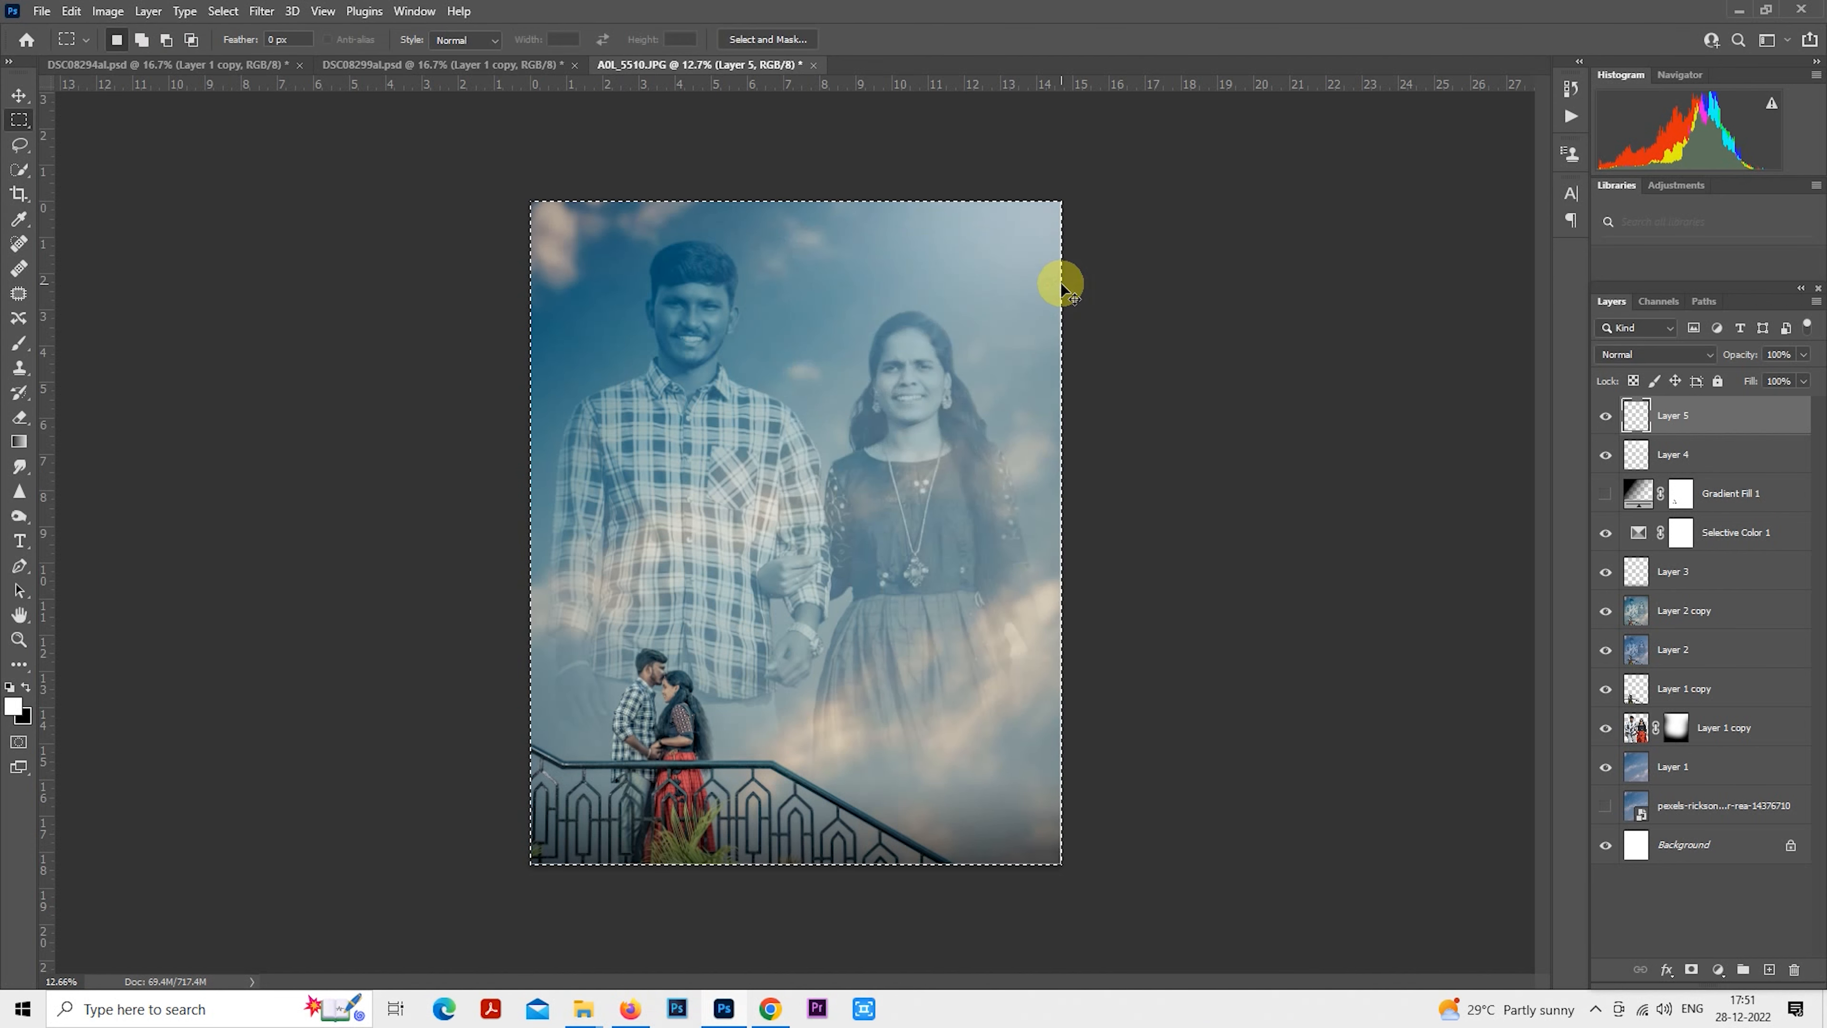
pyautogui.hotkey('ctrl', 'd')
pyautogui.scroll(3, 869, 396)
pyautogui.scroll(-1, 902, 416)
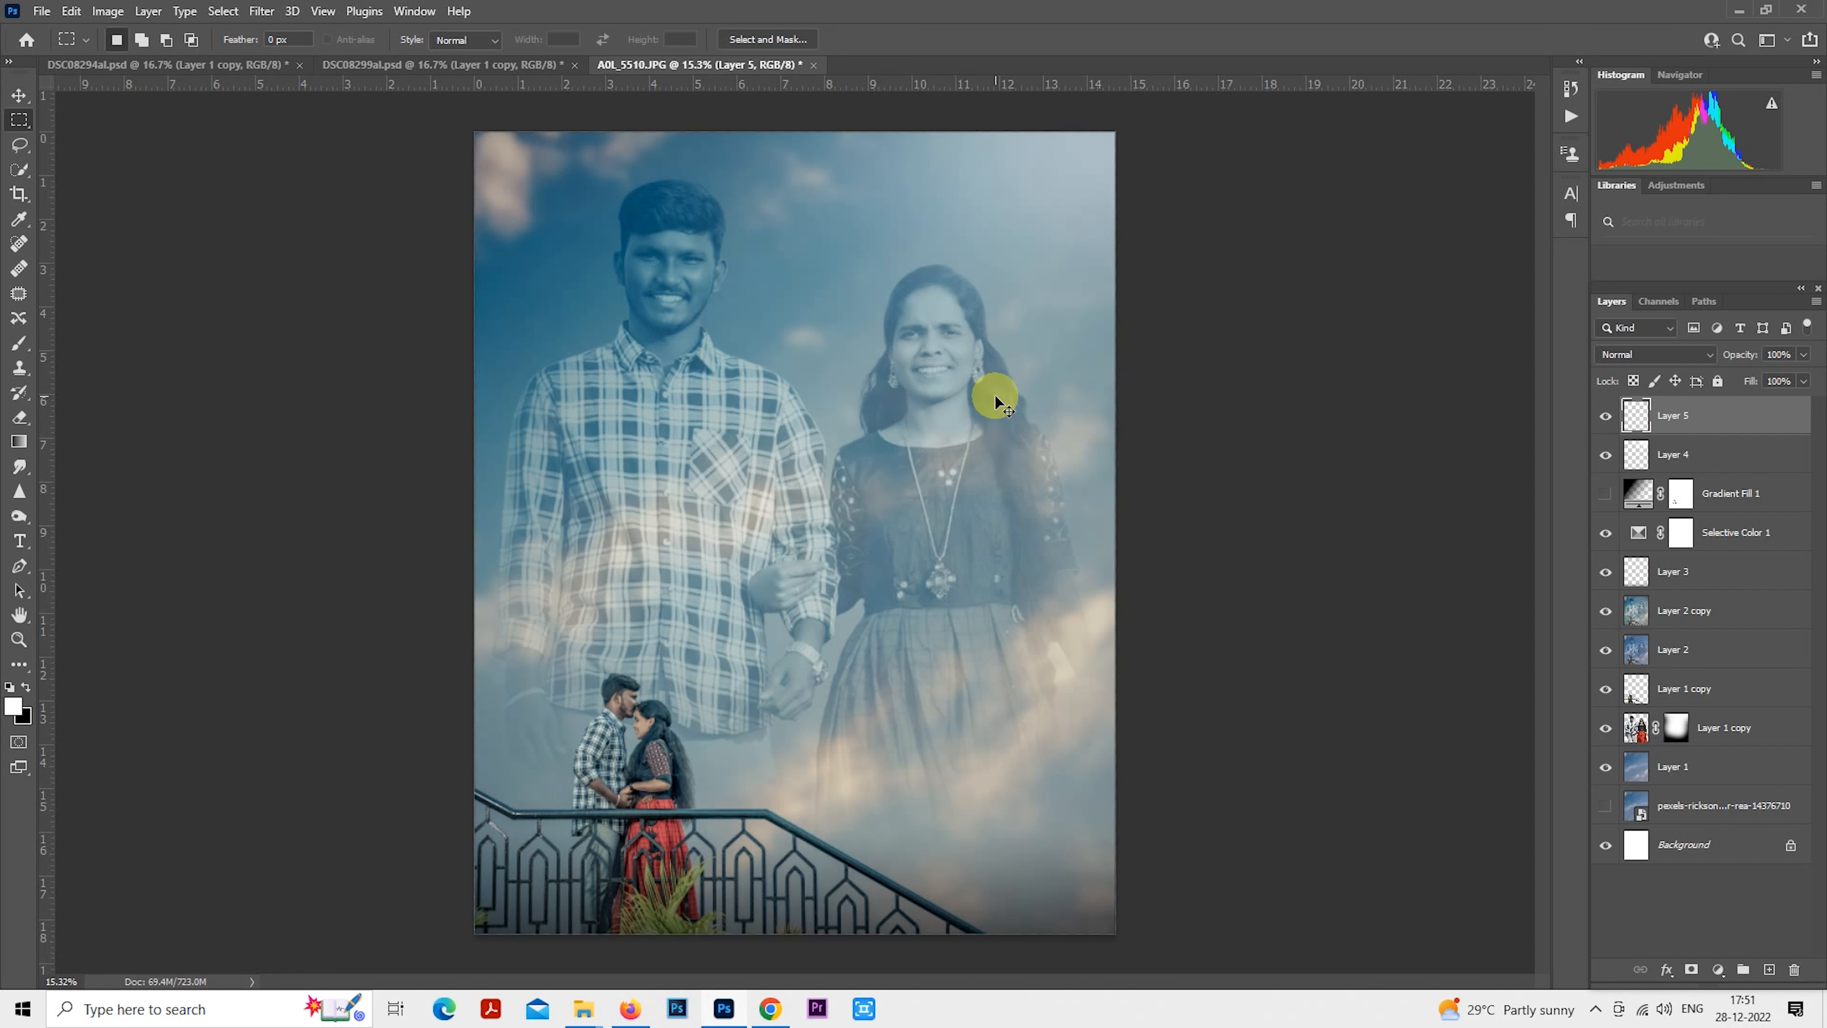
# Lower the border layer's opacity to about 55% and hide the layer.
pyautogui.moveTo(1735, 355); pyautogui.dragTo(1694, 364)
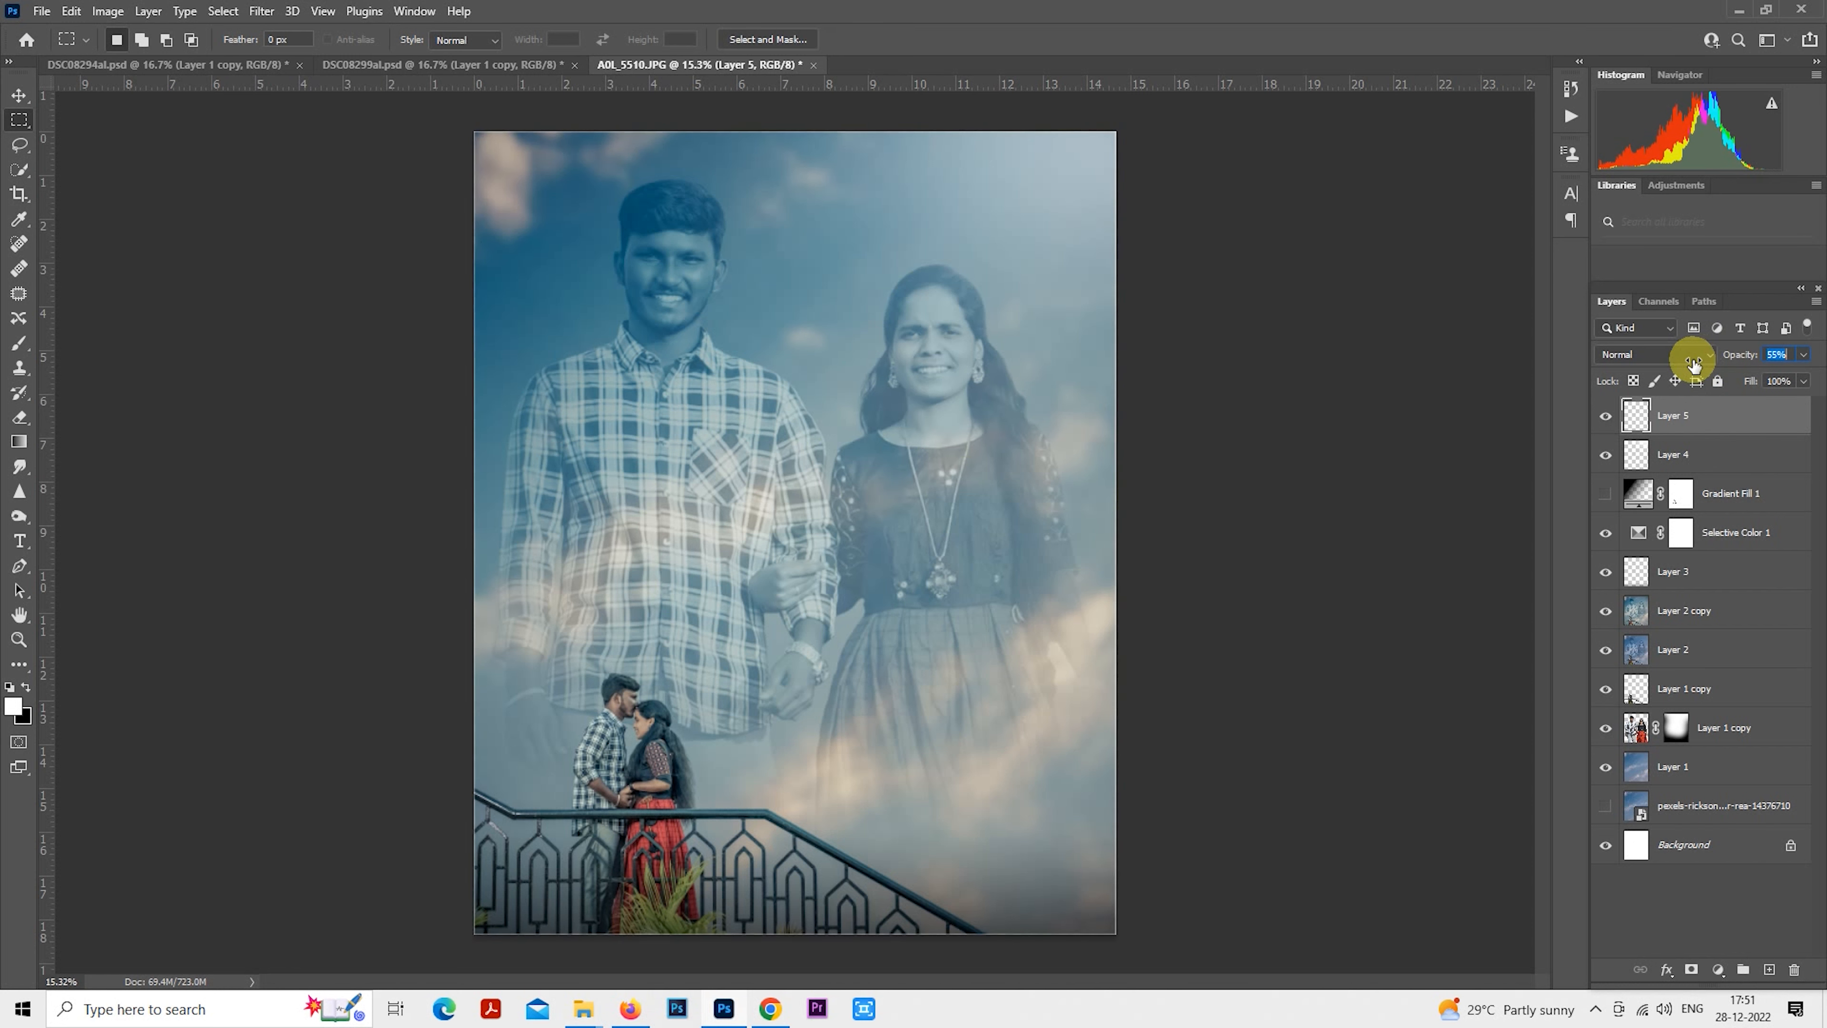
pyautogui.scroll(-1, 1526, 401)
pyautogui.click(1617, 419)
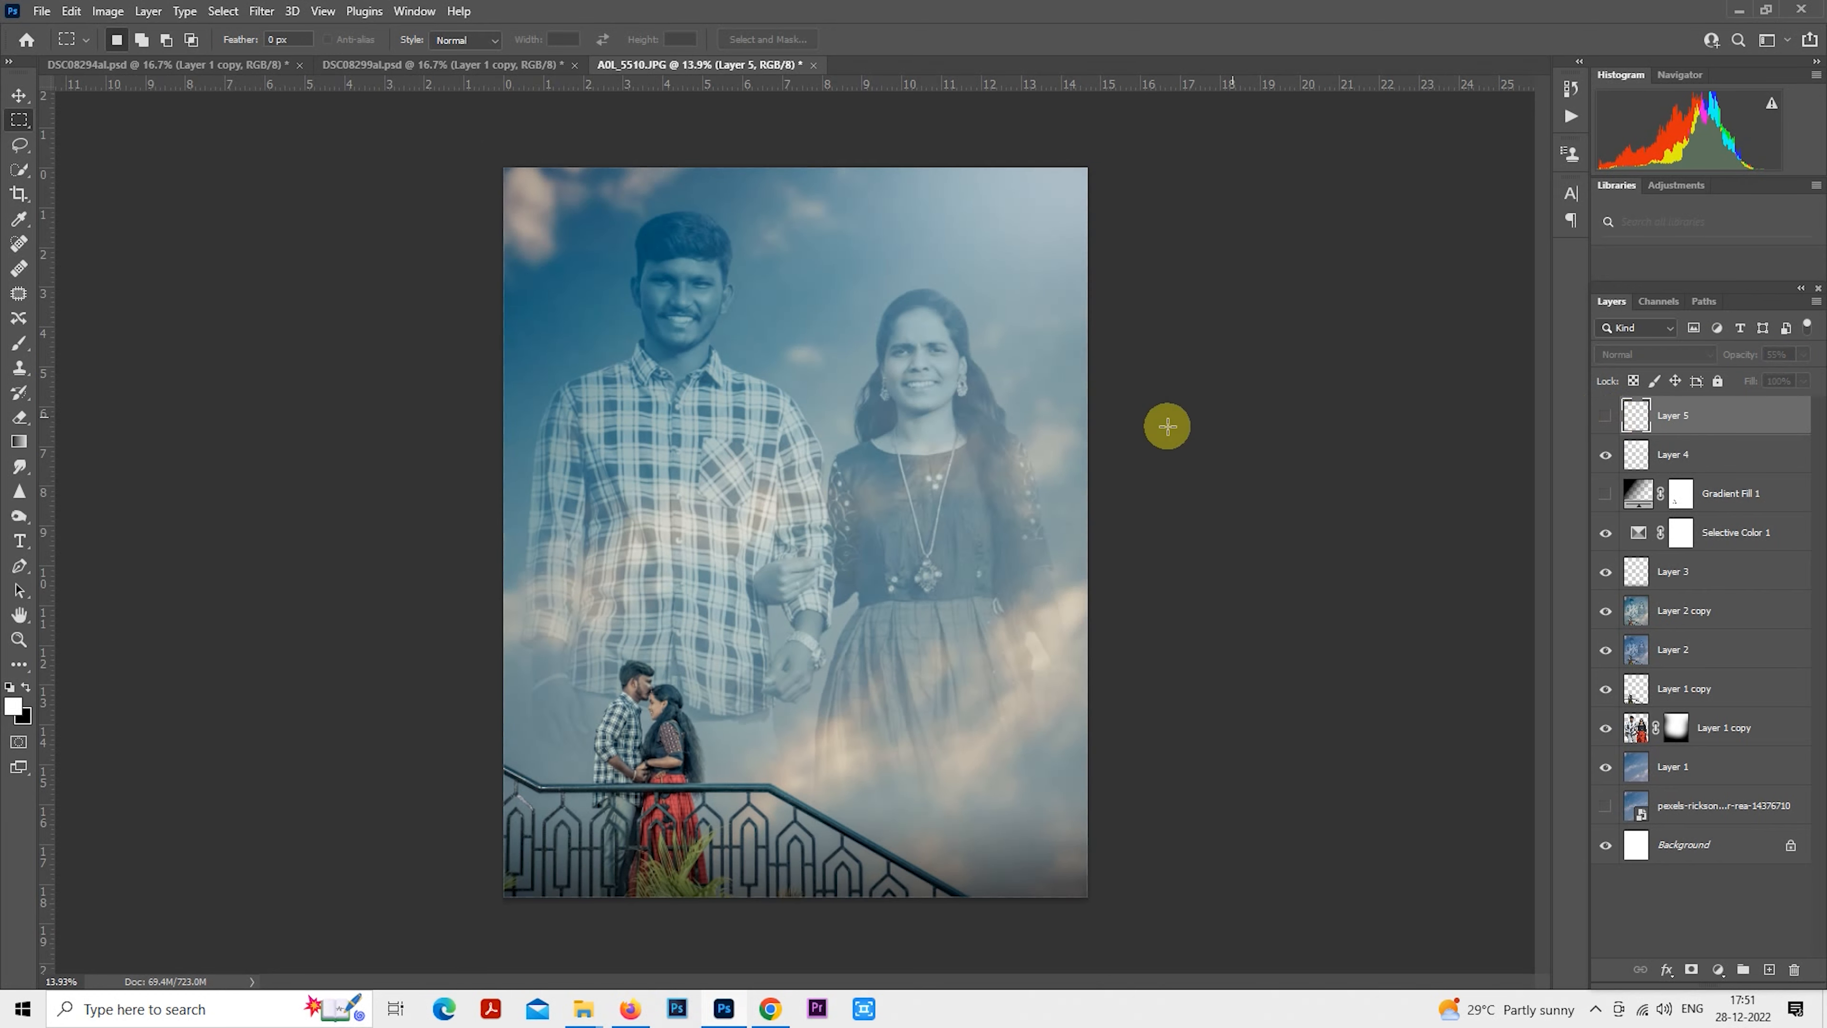
pyautogui.scroll(-1, 1137, 439)
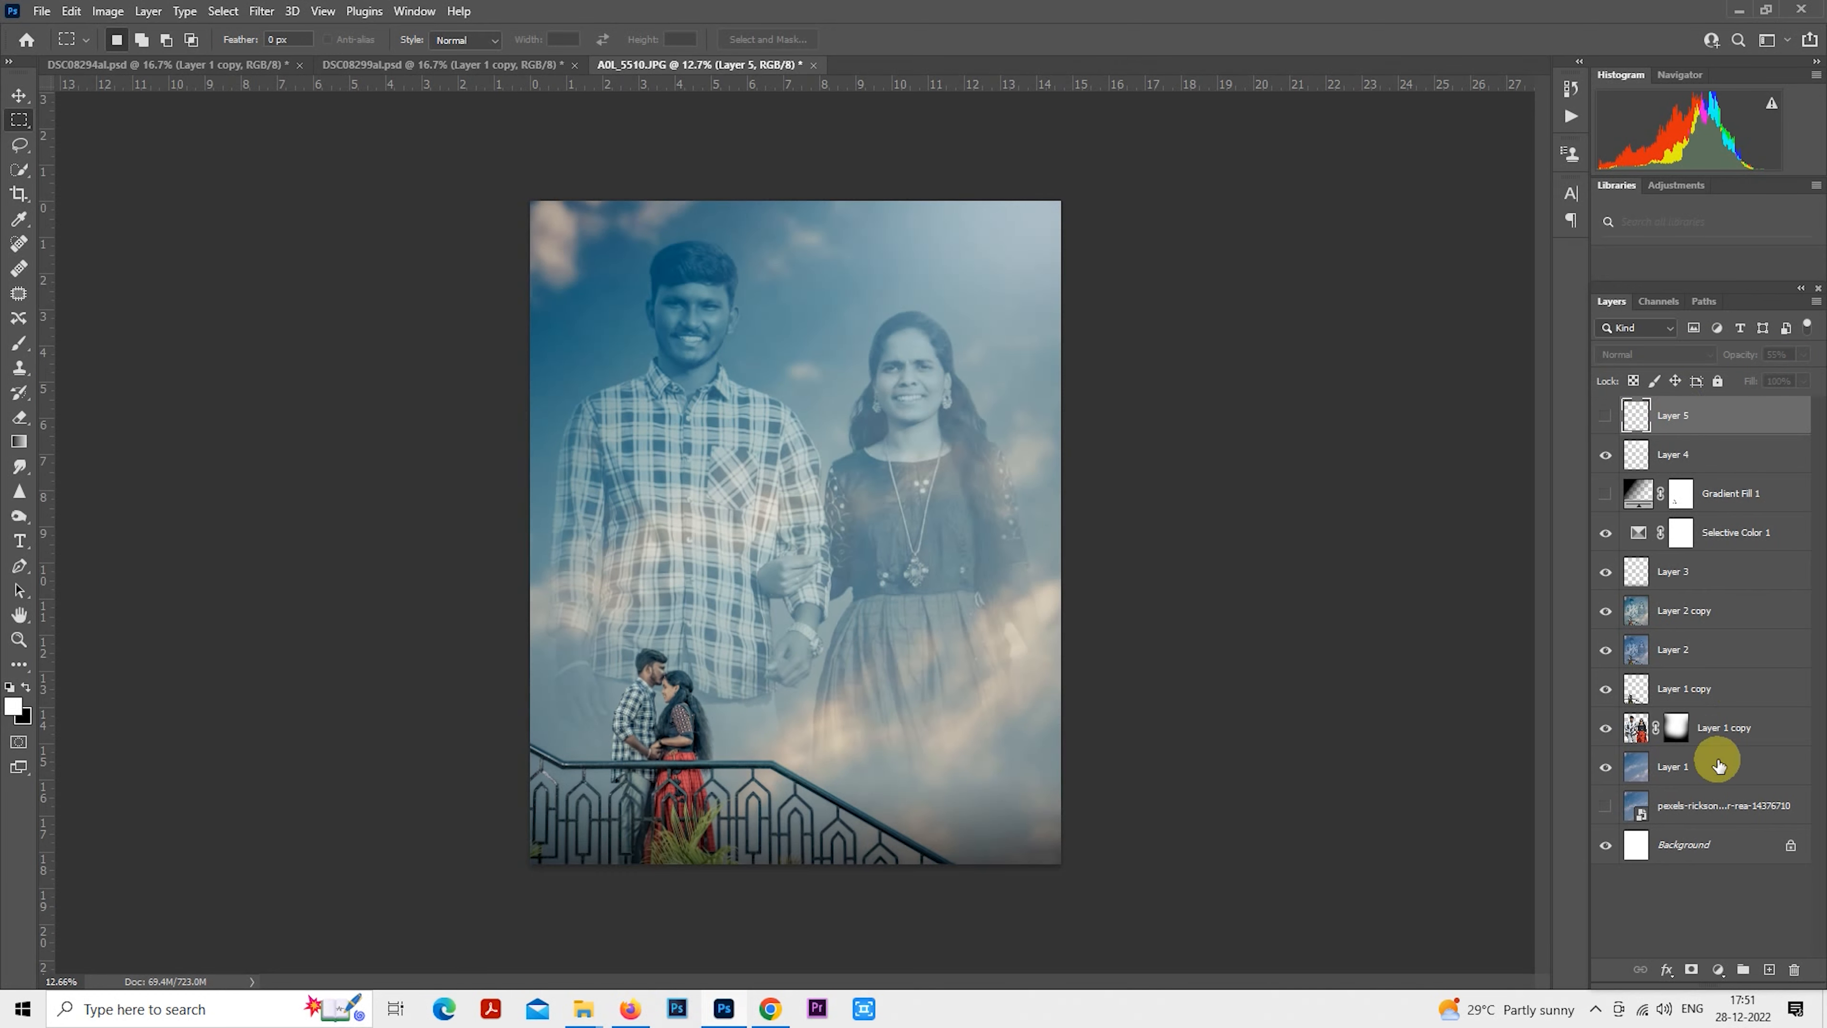
# Switch to File Explorer, open the ALEDITZ folder in Videos, and place the smoke png2 image into the composite.
pyautogui.moveTo(604, 1017)
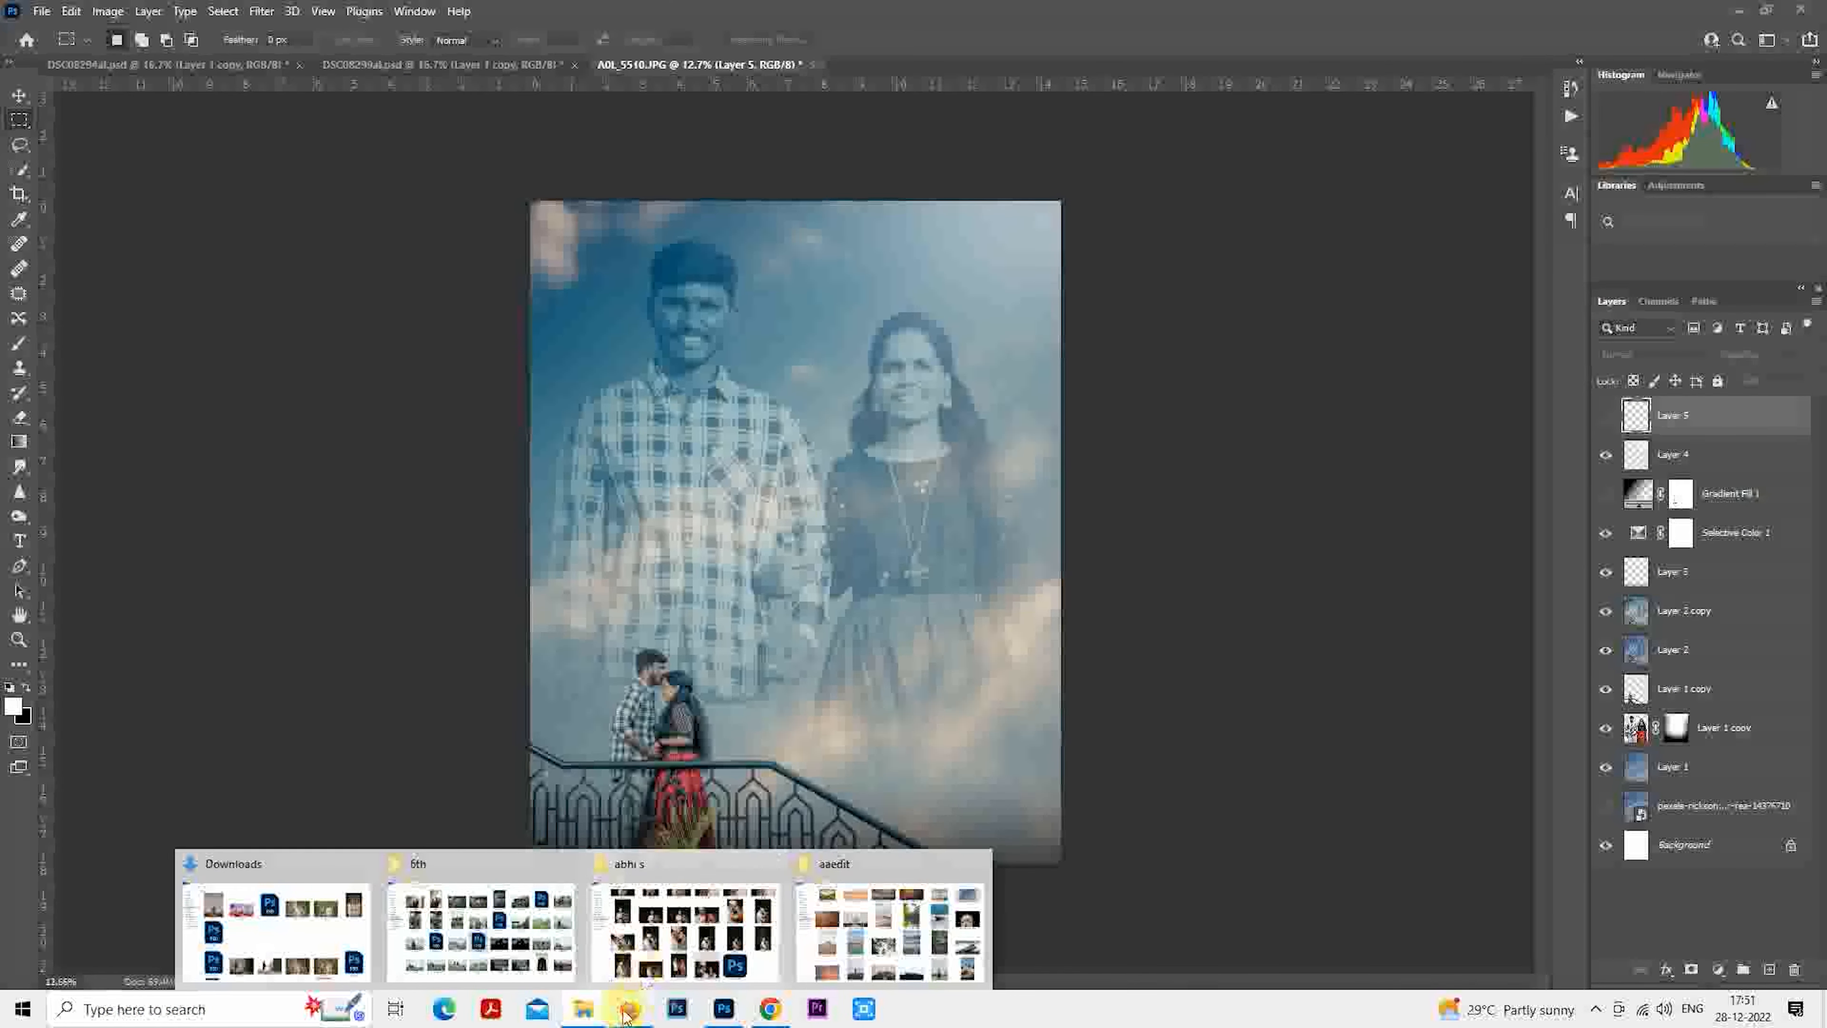
pyautogui.middleClick(589, 1015)
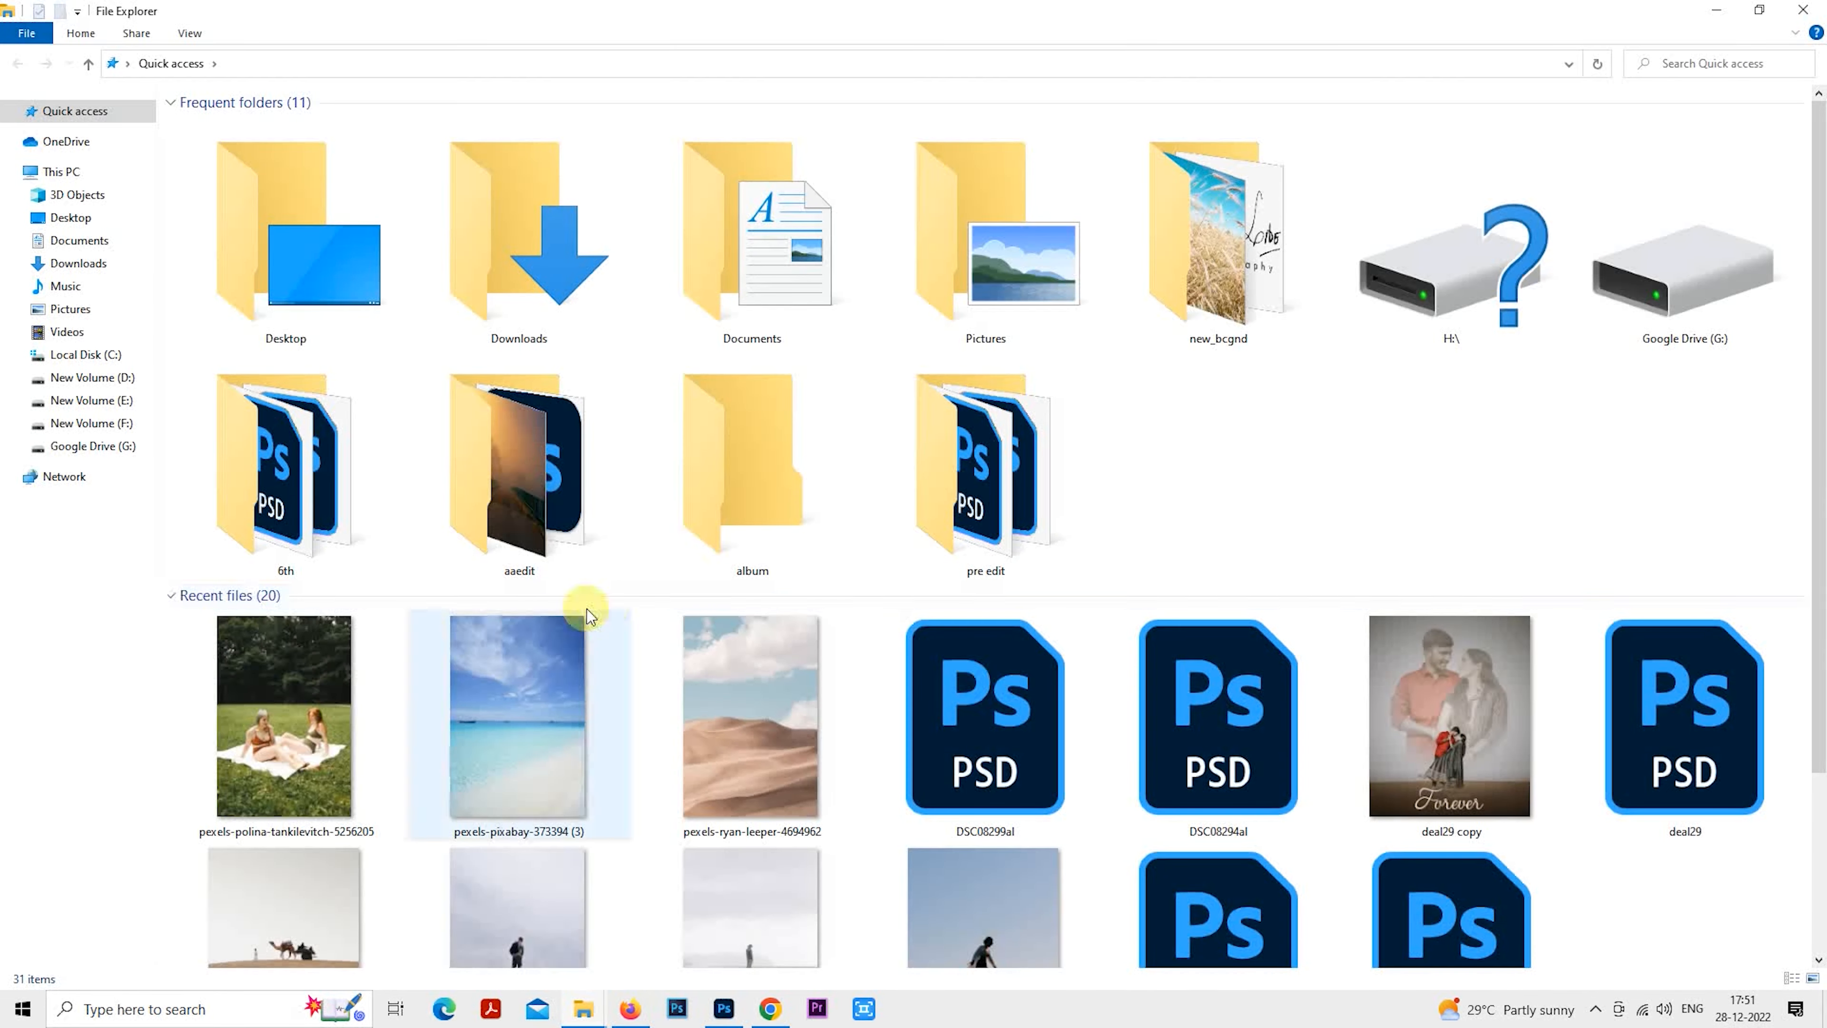
pyautogui.click(69, 332)
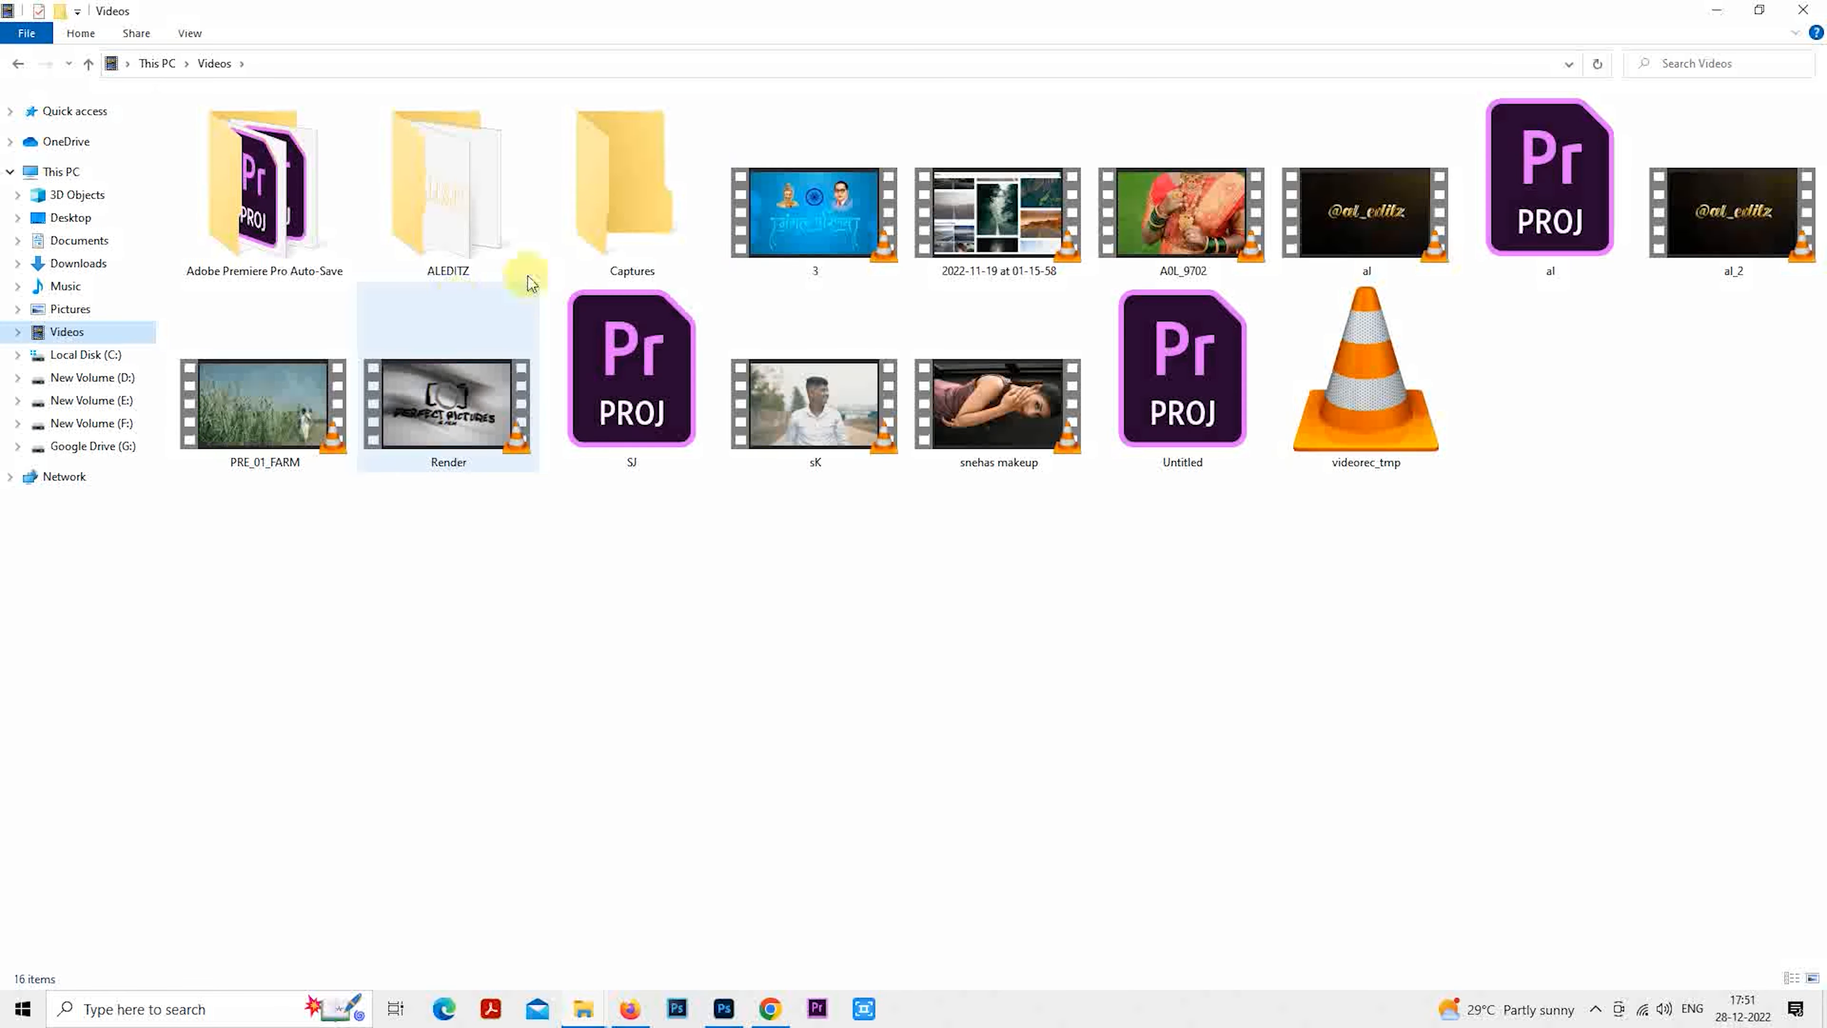
pyautogui.doubleClick(477, 245)
pyautogui.moveTo(864, 241); pyautogui.dragTo(720, 670)
# Stretch the placed smoke across the canvas width, move it down over the railing at the lower edge, and commit the placement.
pyautogui.moveTo(925, 532); pyautogui.dragTo(903, 623)
pyautogui.moveTo(1016, 411); pyautogui.dragTo(1060, 532)
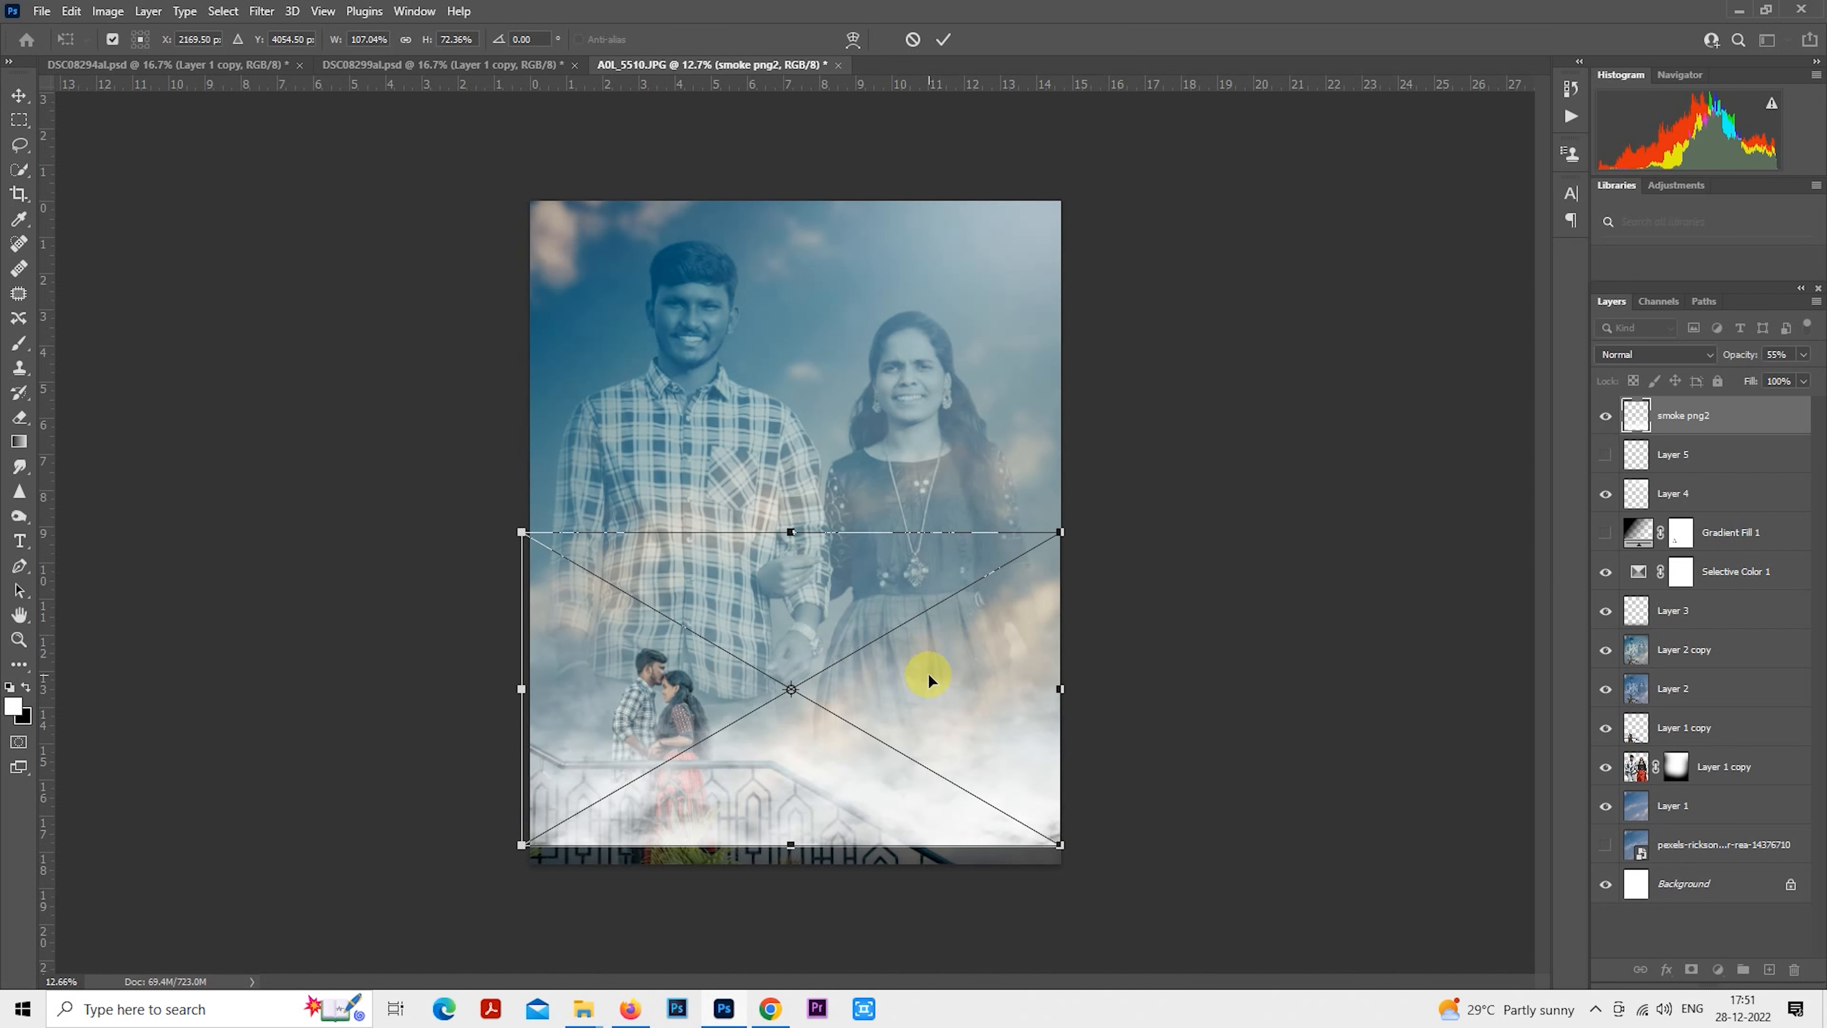
pyautogui.moveTo(928, 674); pyautogui.dragTo(934, 755)
pyautogui.moveTo(797, 632); pyautogui.dragTo(836, 715)
pyautogui.press('Return')
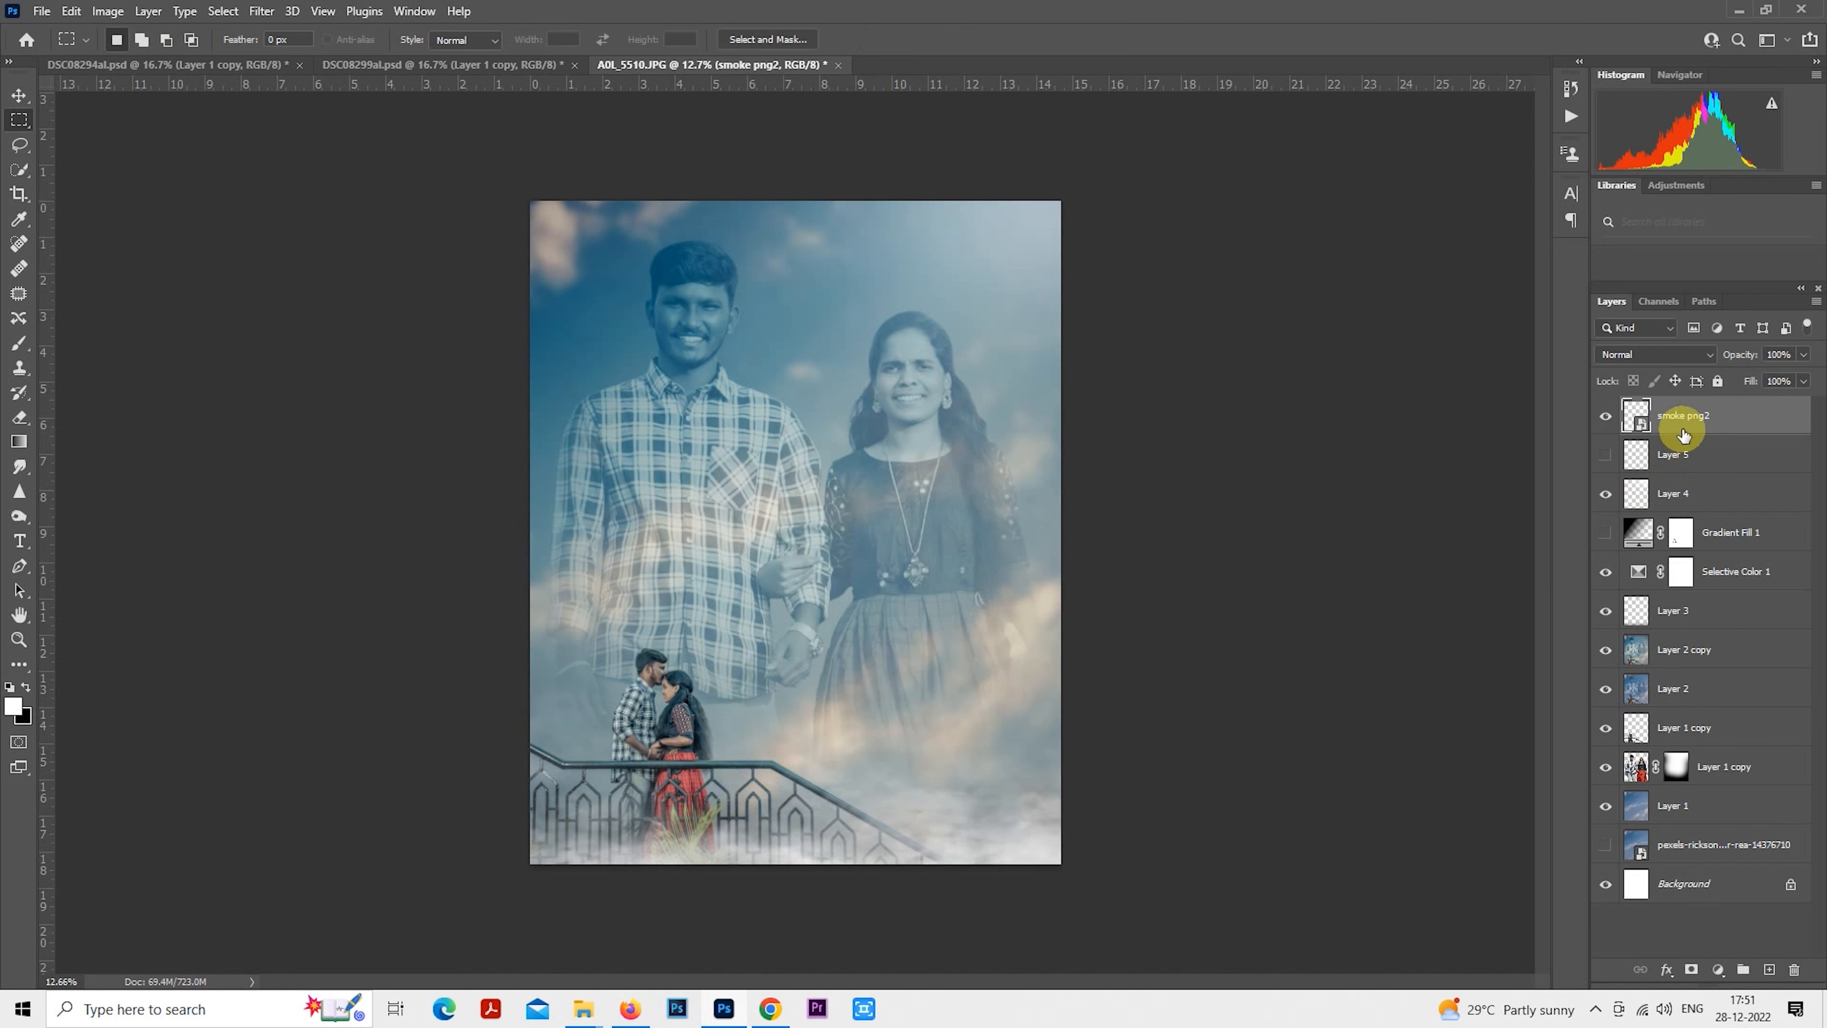
# Rasterize the smoke png2 layer and raise its lightness with Hue/Saturation.
pyautogui.rightClick(1684, 435)
pyautogui.click(1493, 514)
pyautogui.hotkey('ctrl', 'u')
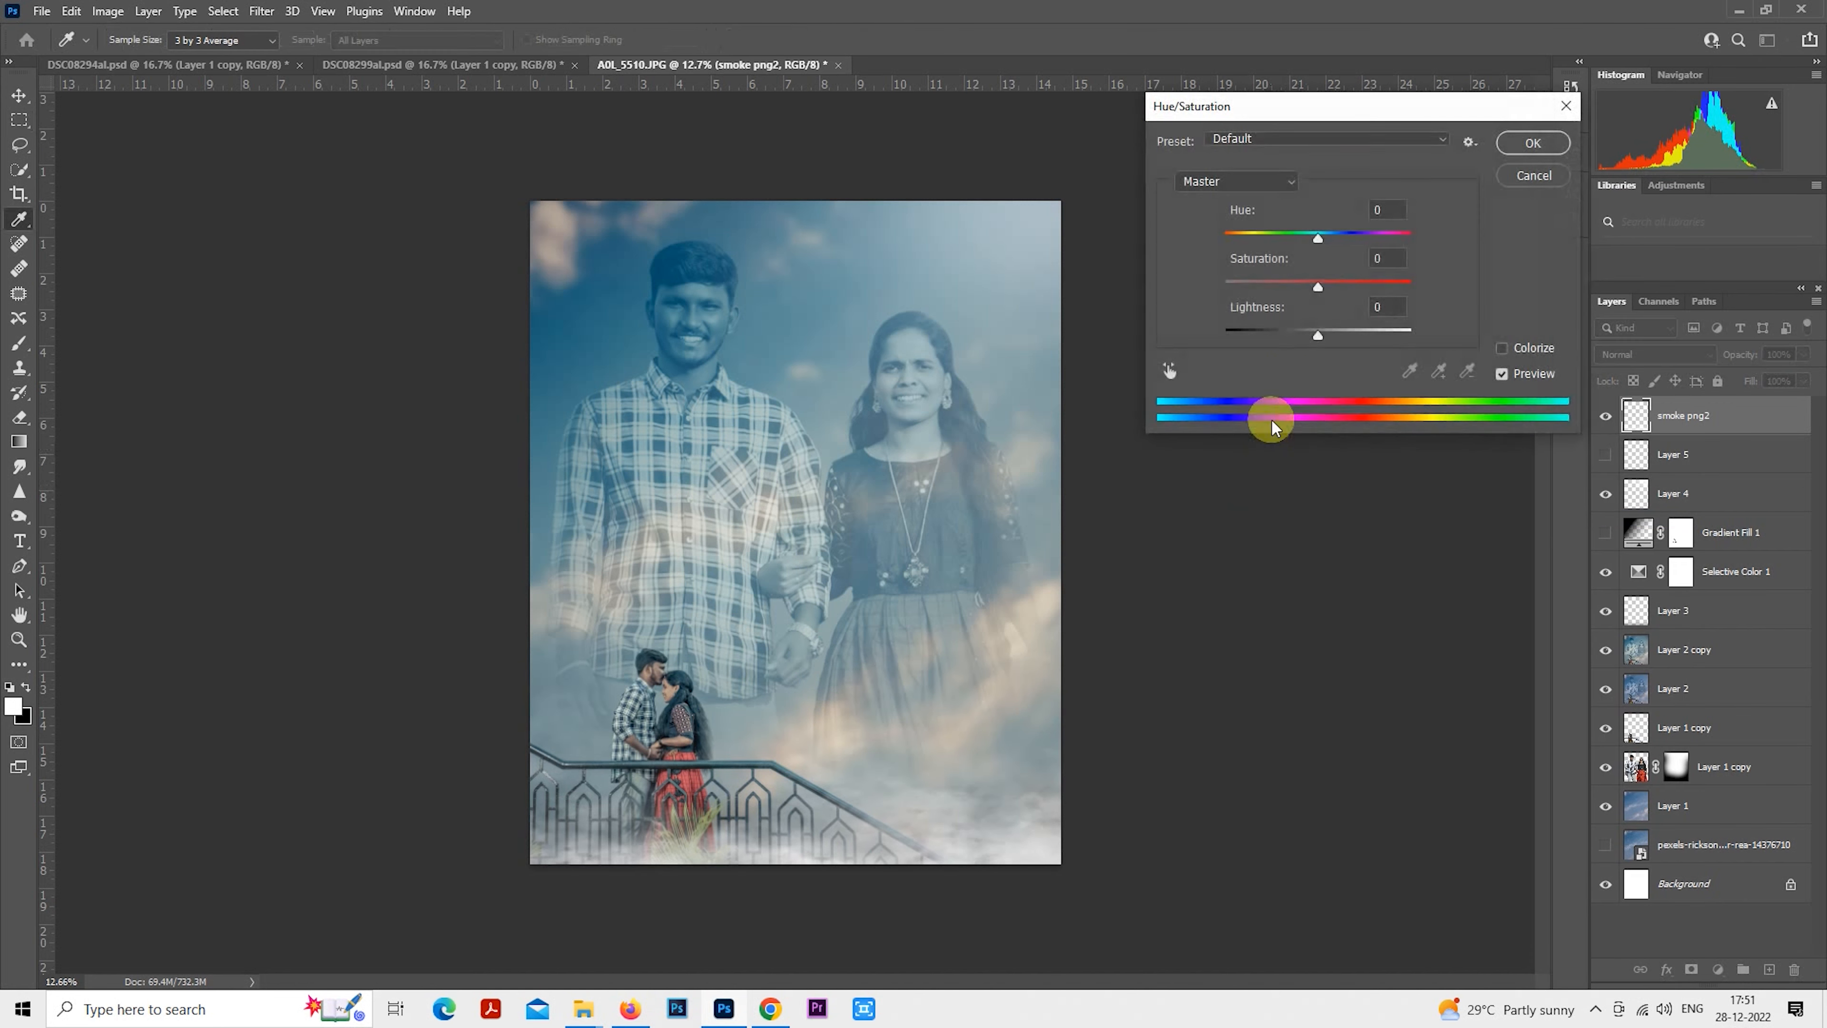
pyautogui.moveTo(1315, 335); pyautogui.dragTo(1349, 334)
pyautogui.click(1529, 147)
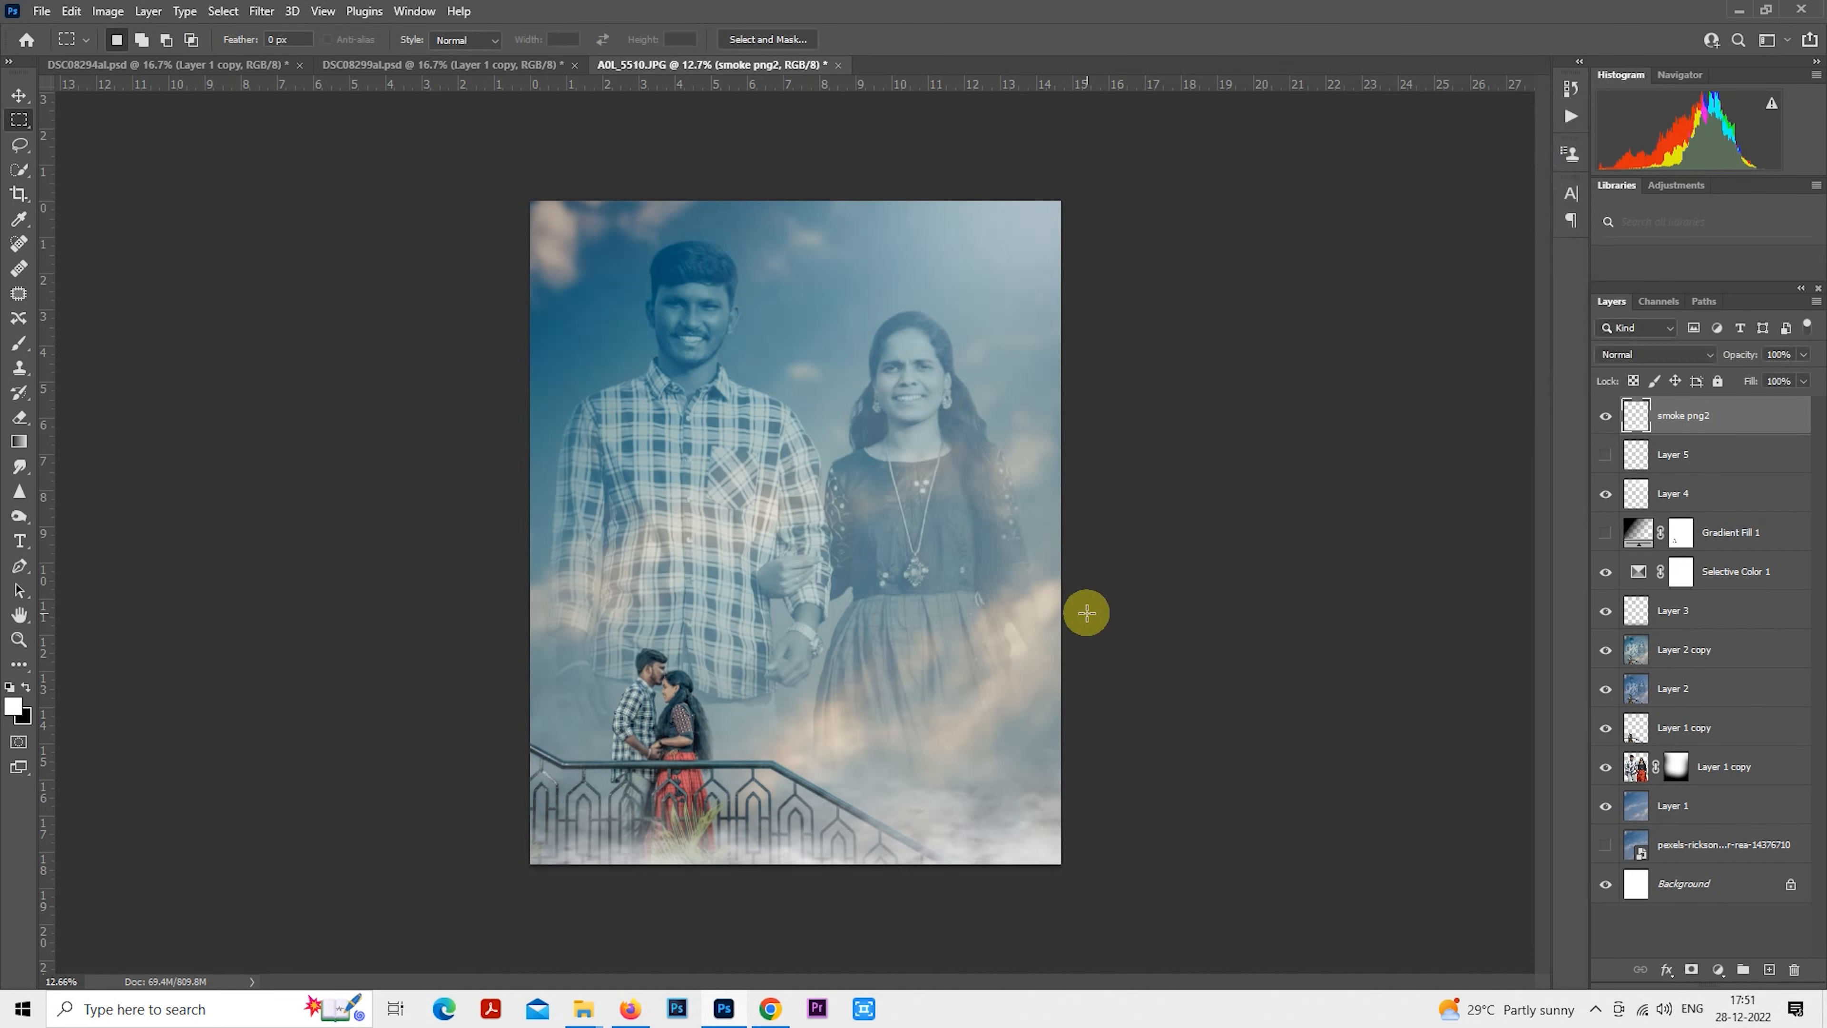
# Try a horizontal flip of the smoke with Free Transform and flip it back to its original orientation.
pyautogui.scroll(1, 892, 856)
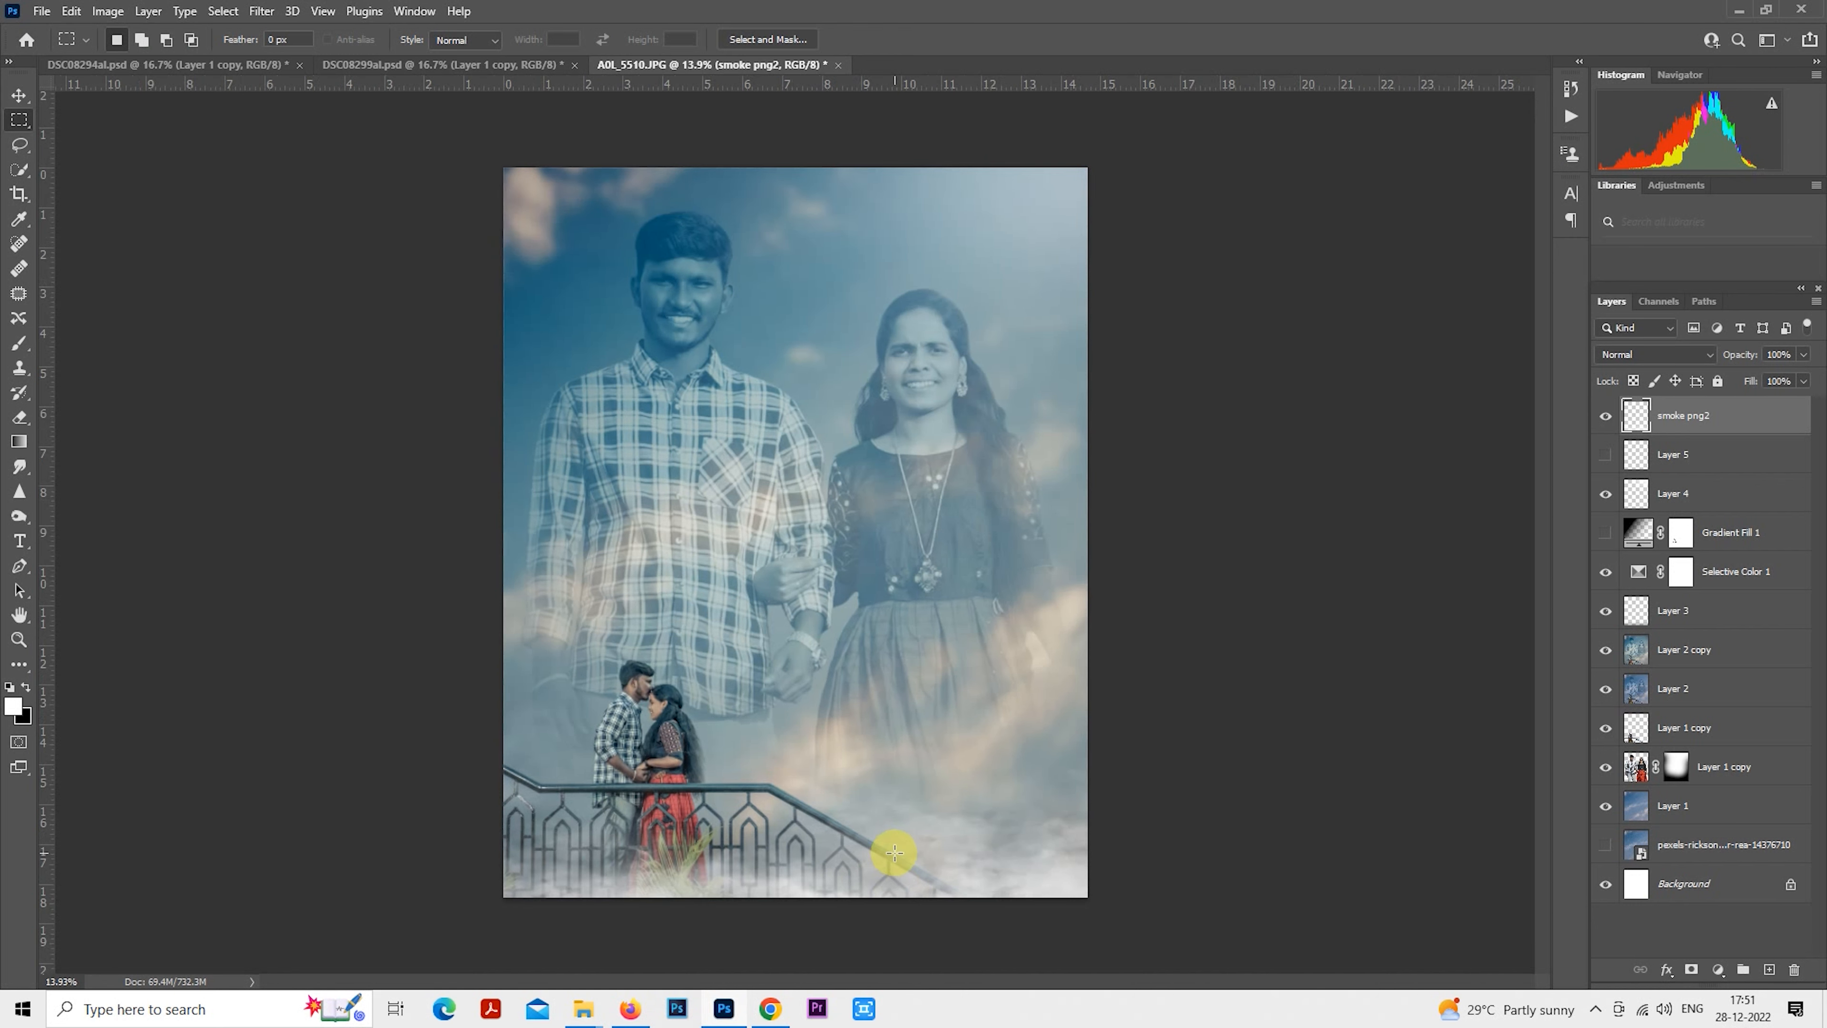
pyautogui.scroll(-2, 892, 853)
pyautogui.scroll(2, 982, 656)
pyautogui.rightClick(908, 715)
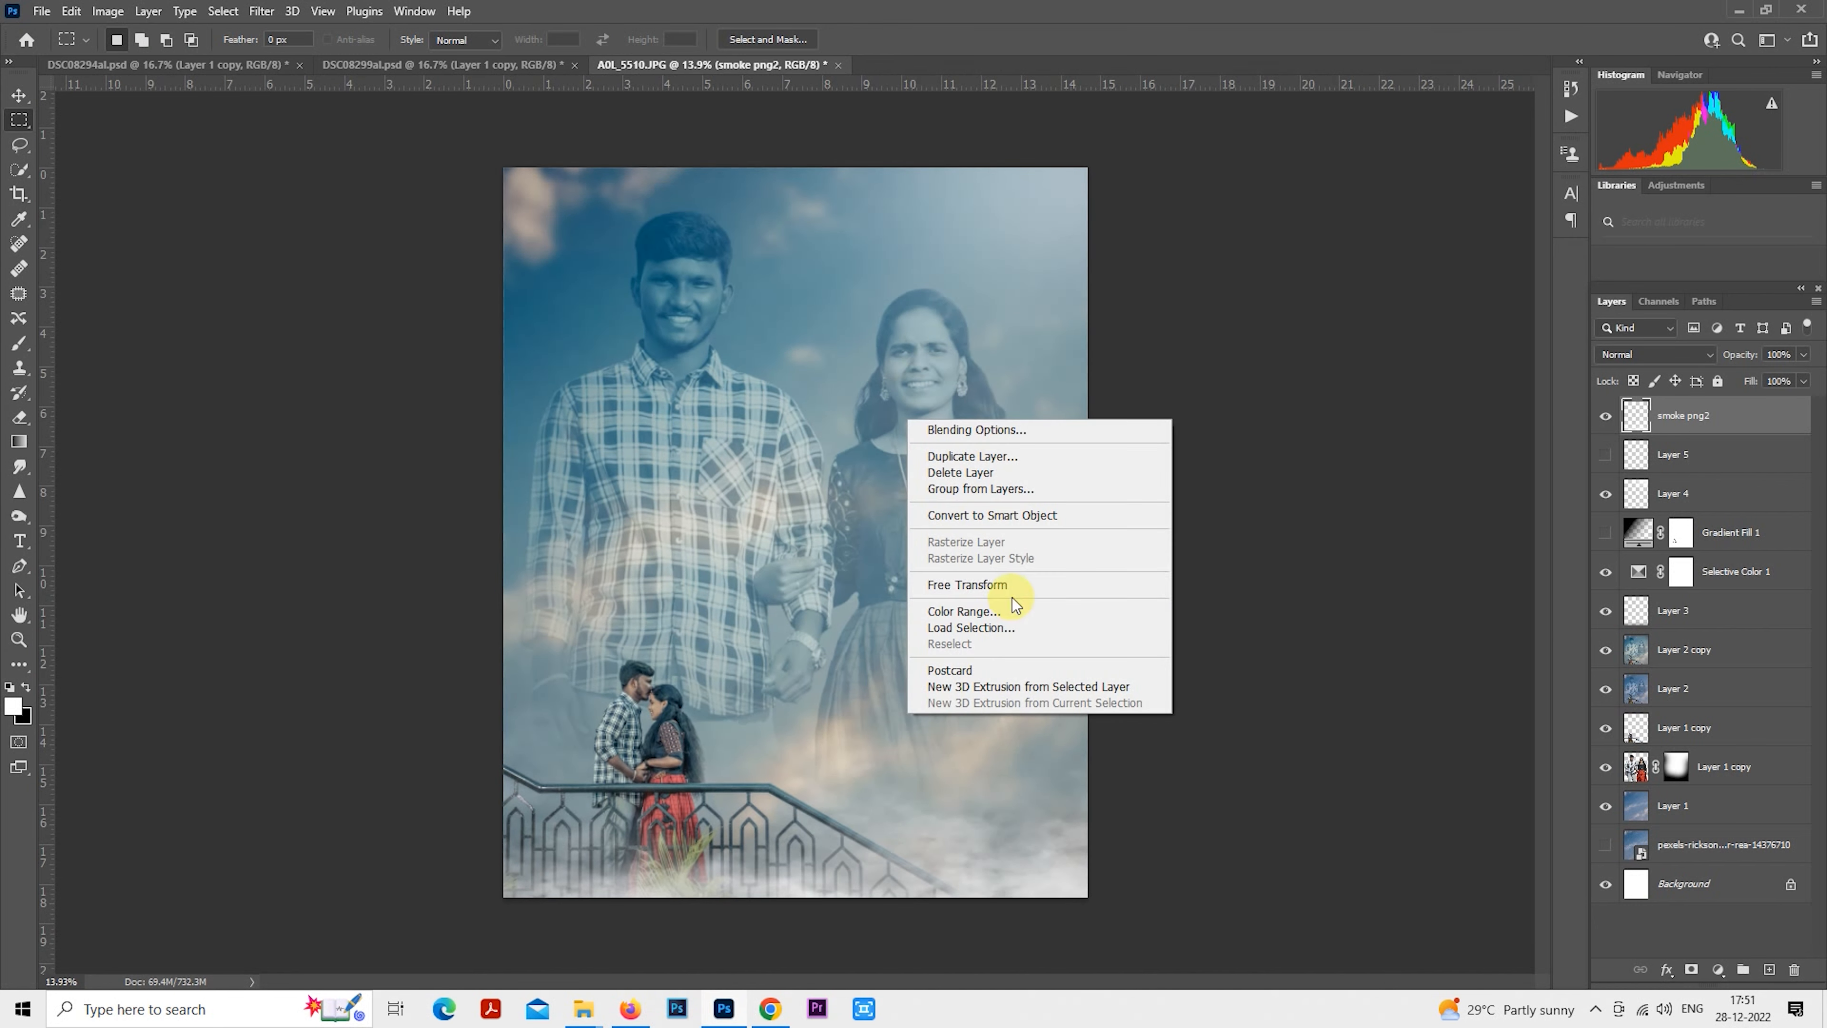
pyautogui.click(1011, 585)
pyautogui.rightClick(942, 810)
pyautogui.click(1036, 782)
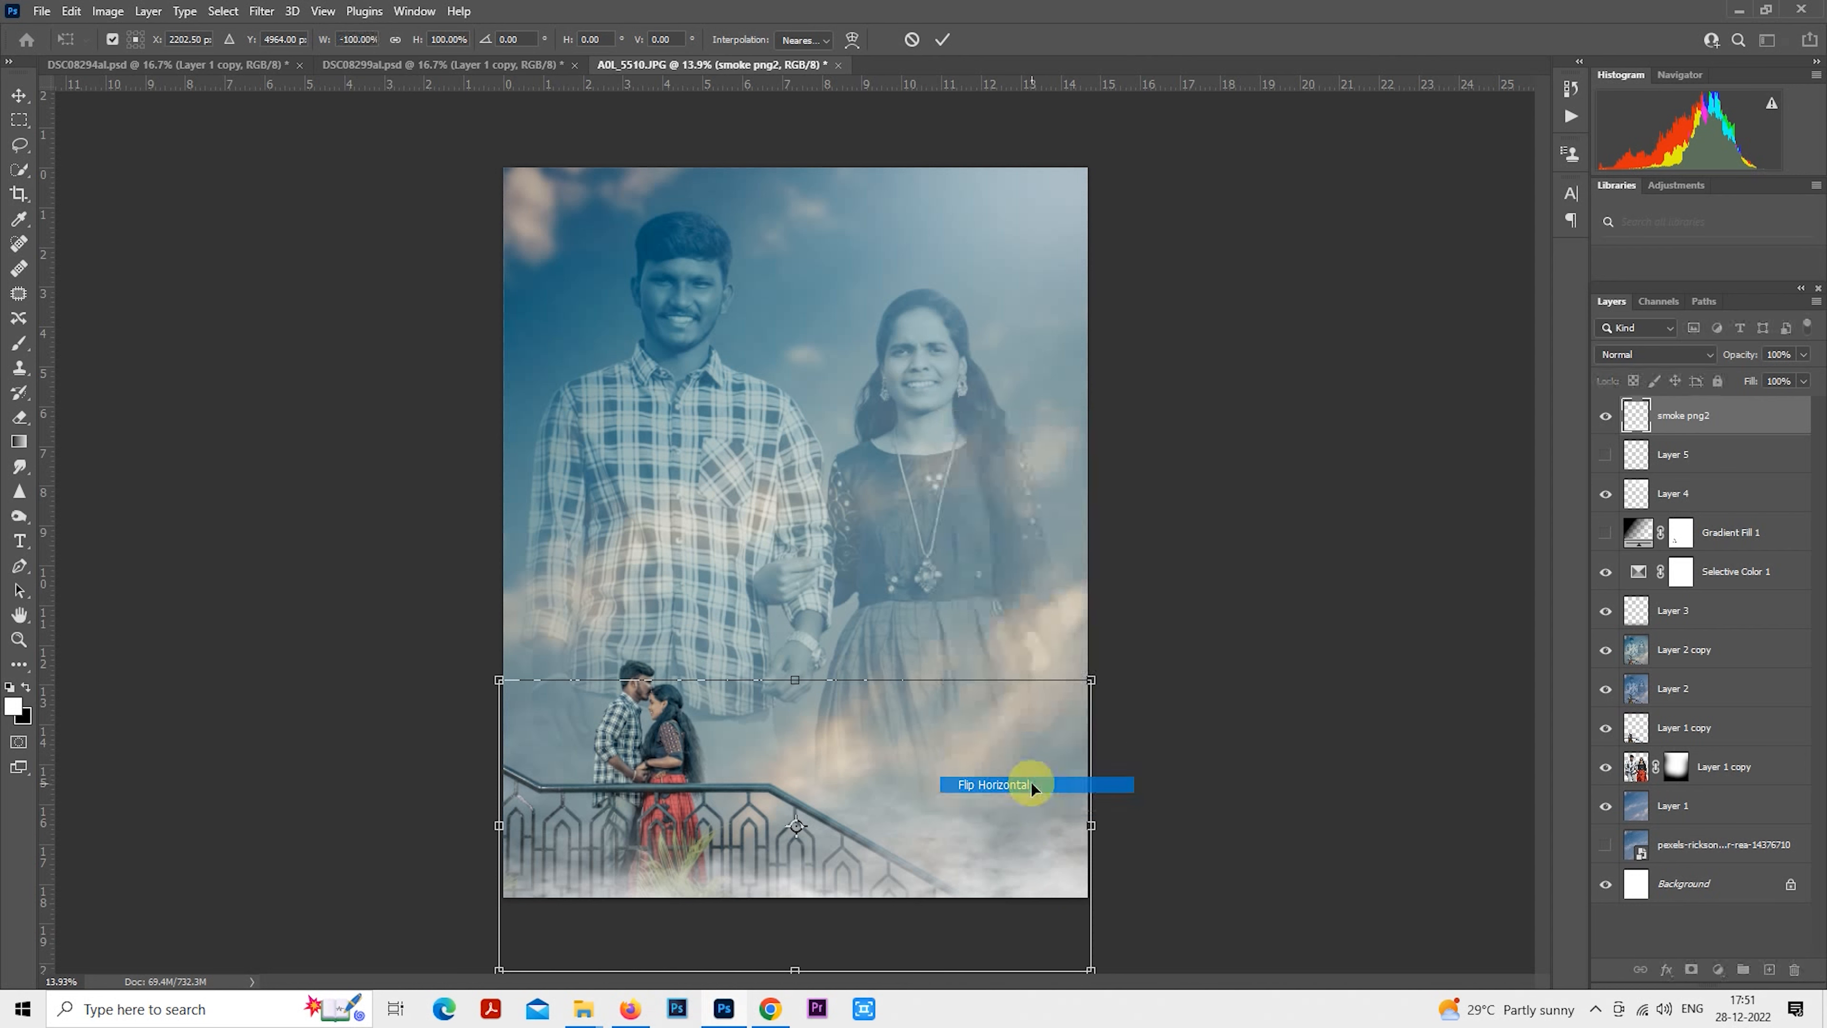
pyautogui.rightClick(951, 776)
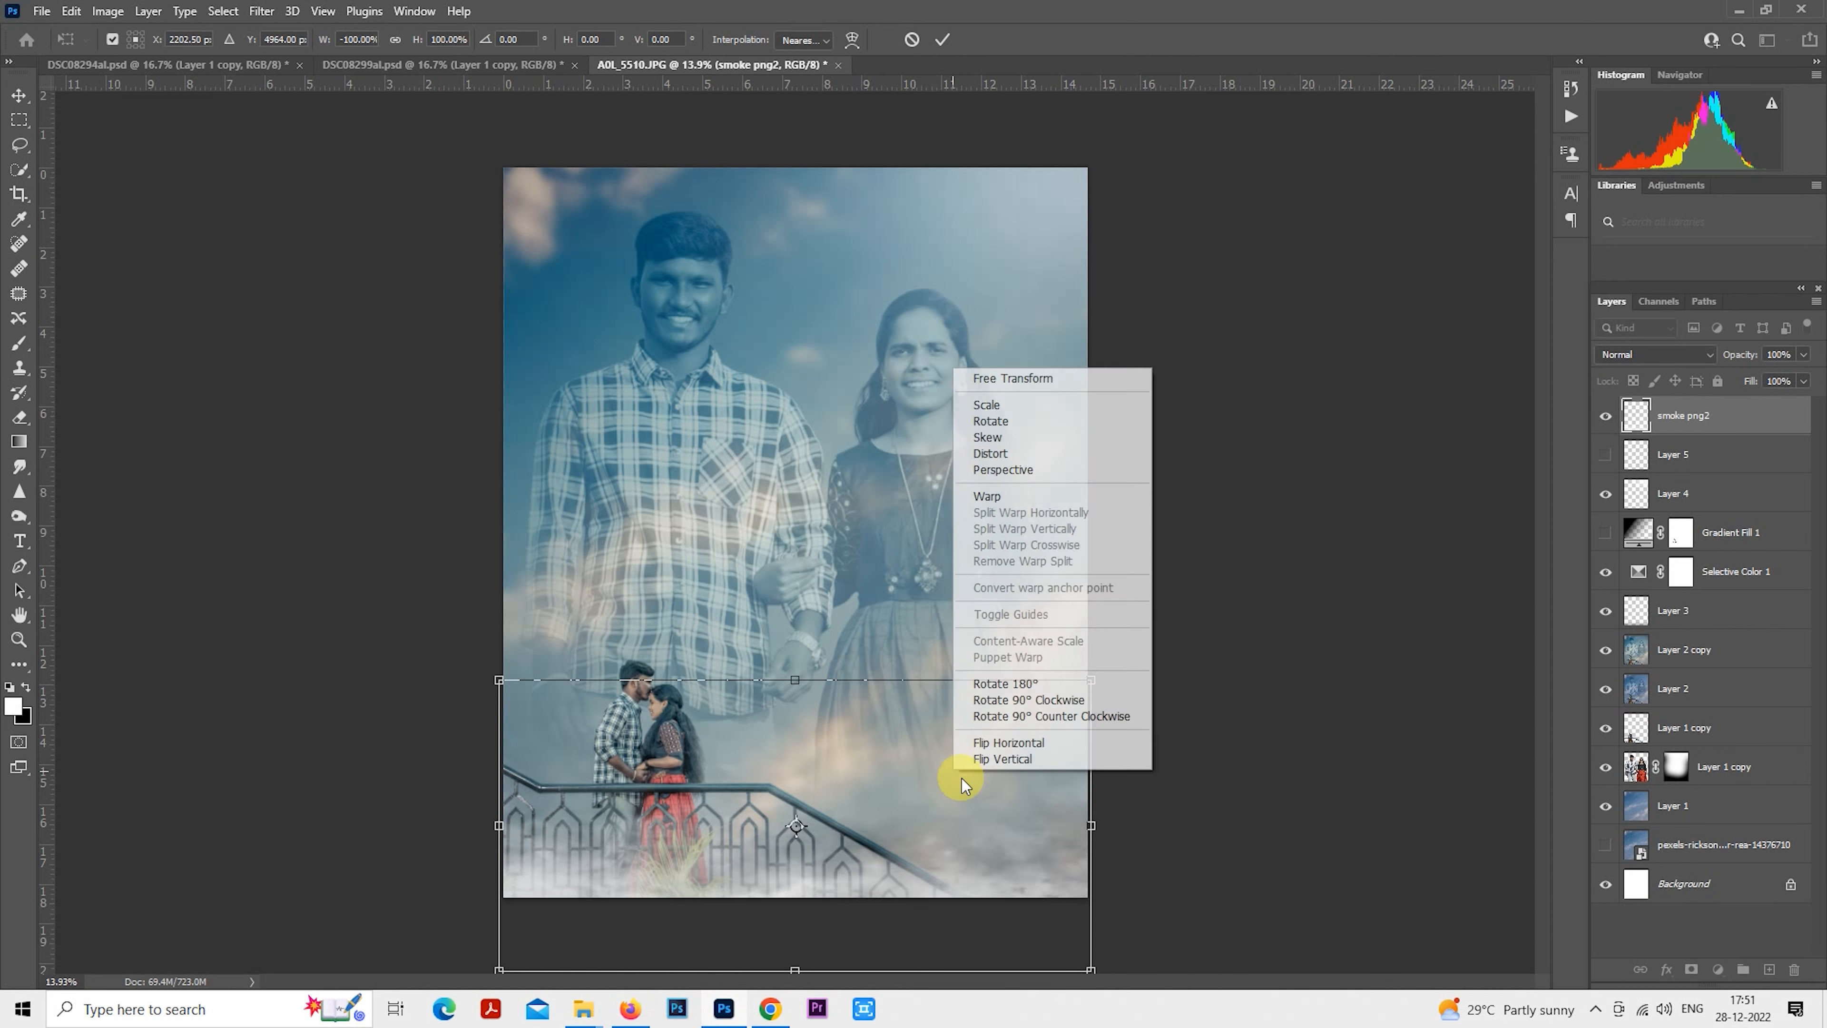
pyautogui.click(1014, 742)
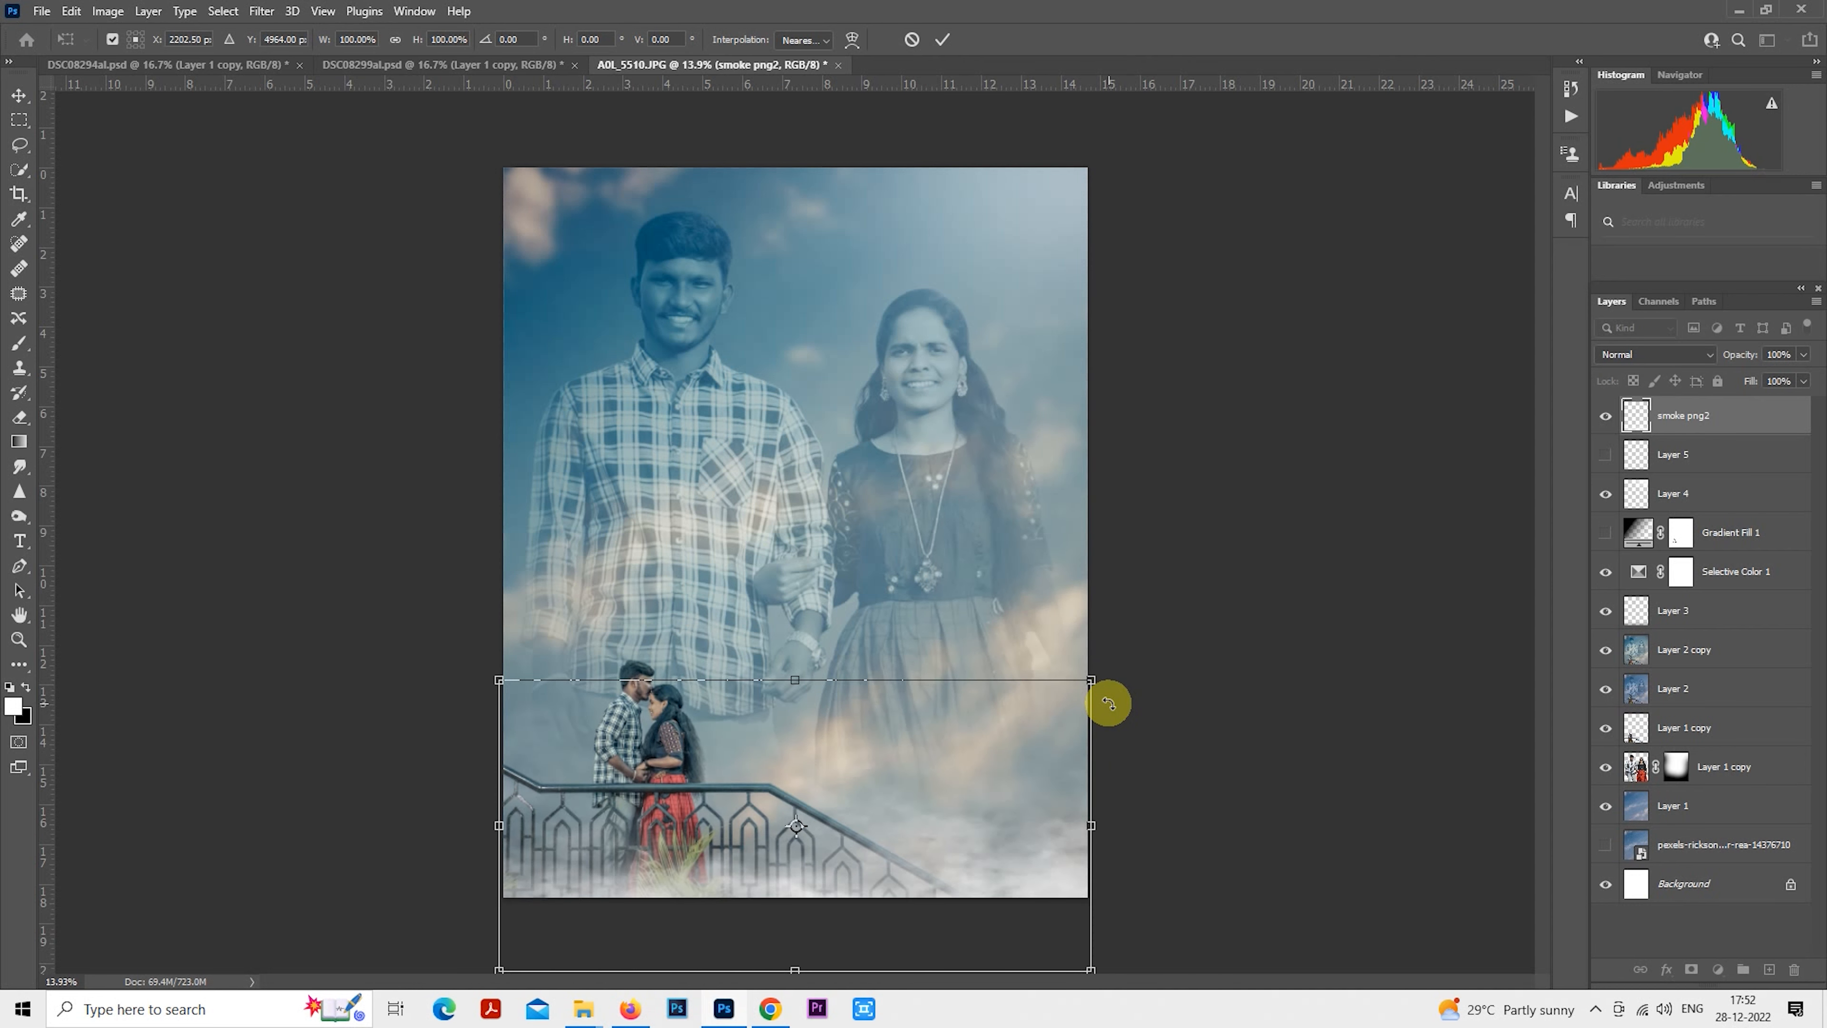
pyautogui.press('Return')
# Lower the smoke png2 layer's opacity to 92%.
pyautogui.press('m')
pyautogui.moveTo(1737, 363)
pyautogui.mouseDown()
pyautogui.moveTo(1716, 365)
pyautogui.moveTo(1736, 365)
pyautogui.mouseUp()
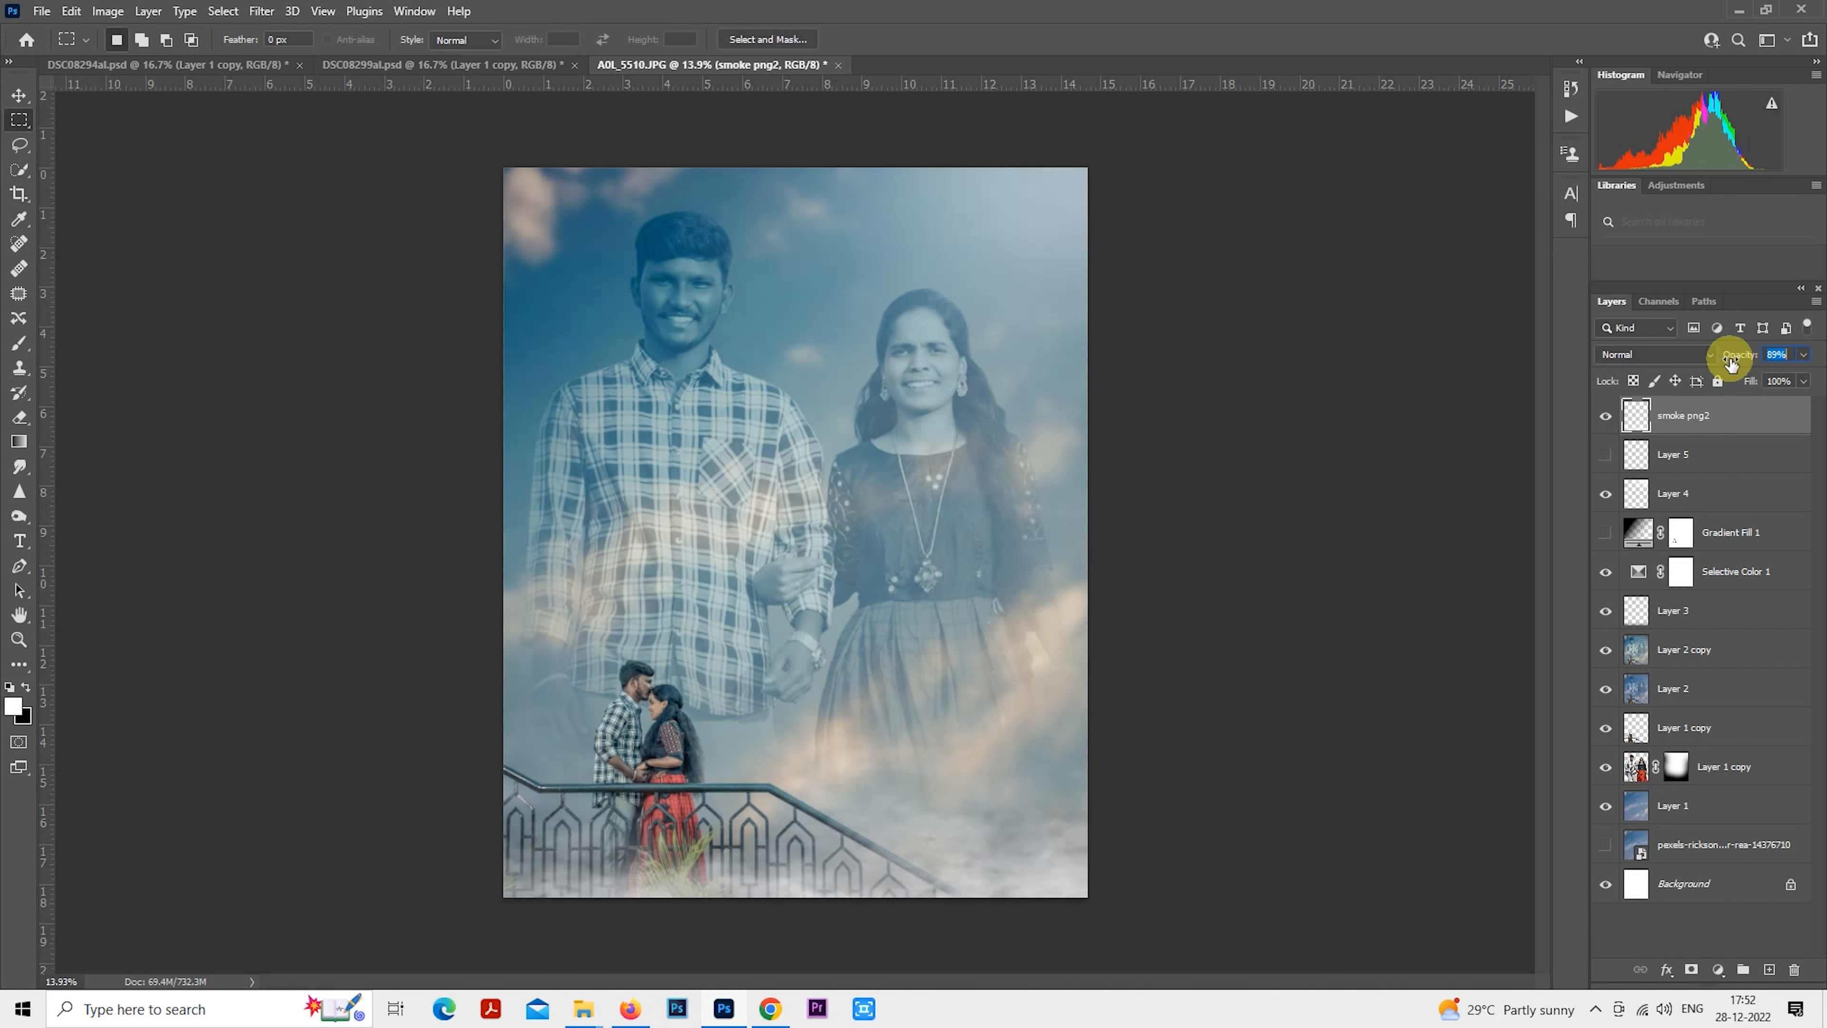
pyautogui.scroll(-1, 1117, 600)
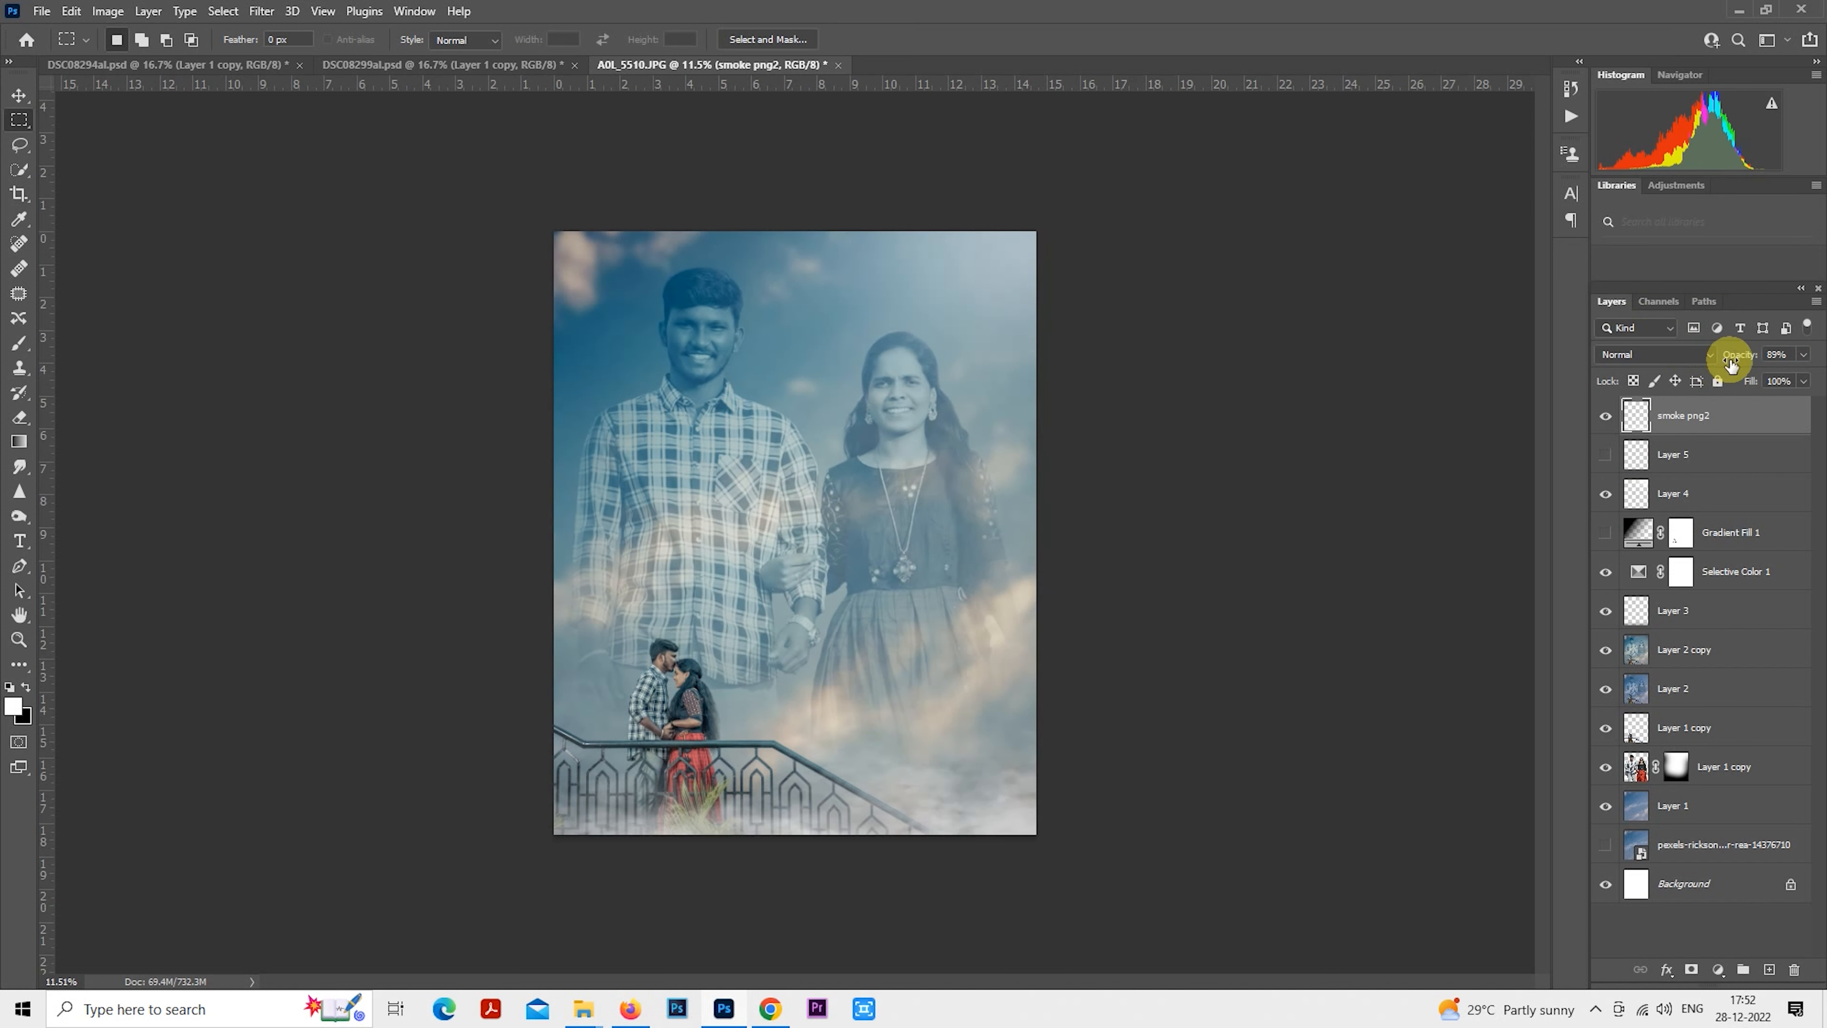
pyautogui.moveTo(1719, 361); pyautogui.dragTo(1734, 358)
pyautogui.scroll(1, 1072, 693)
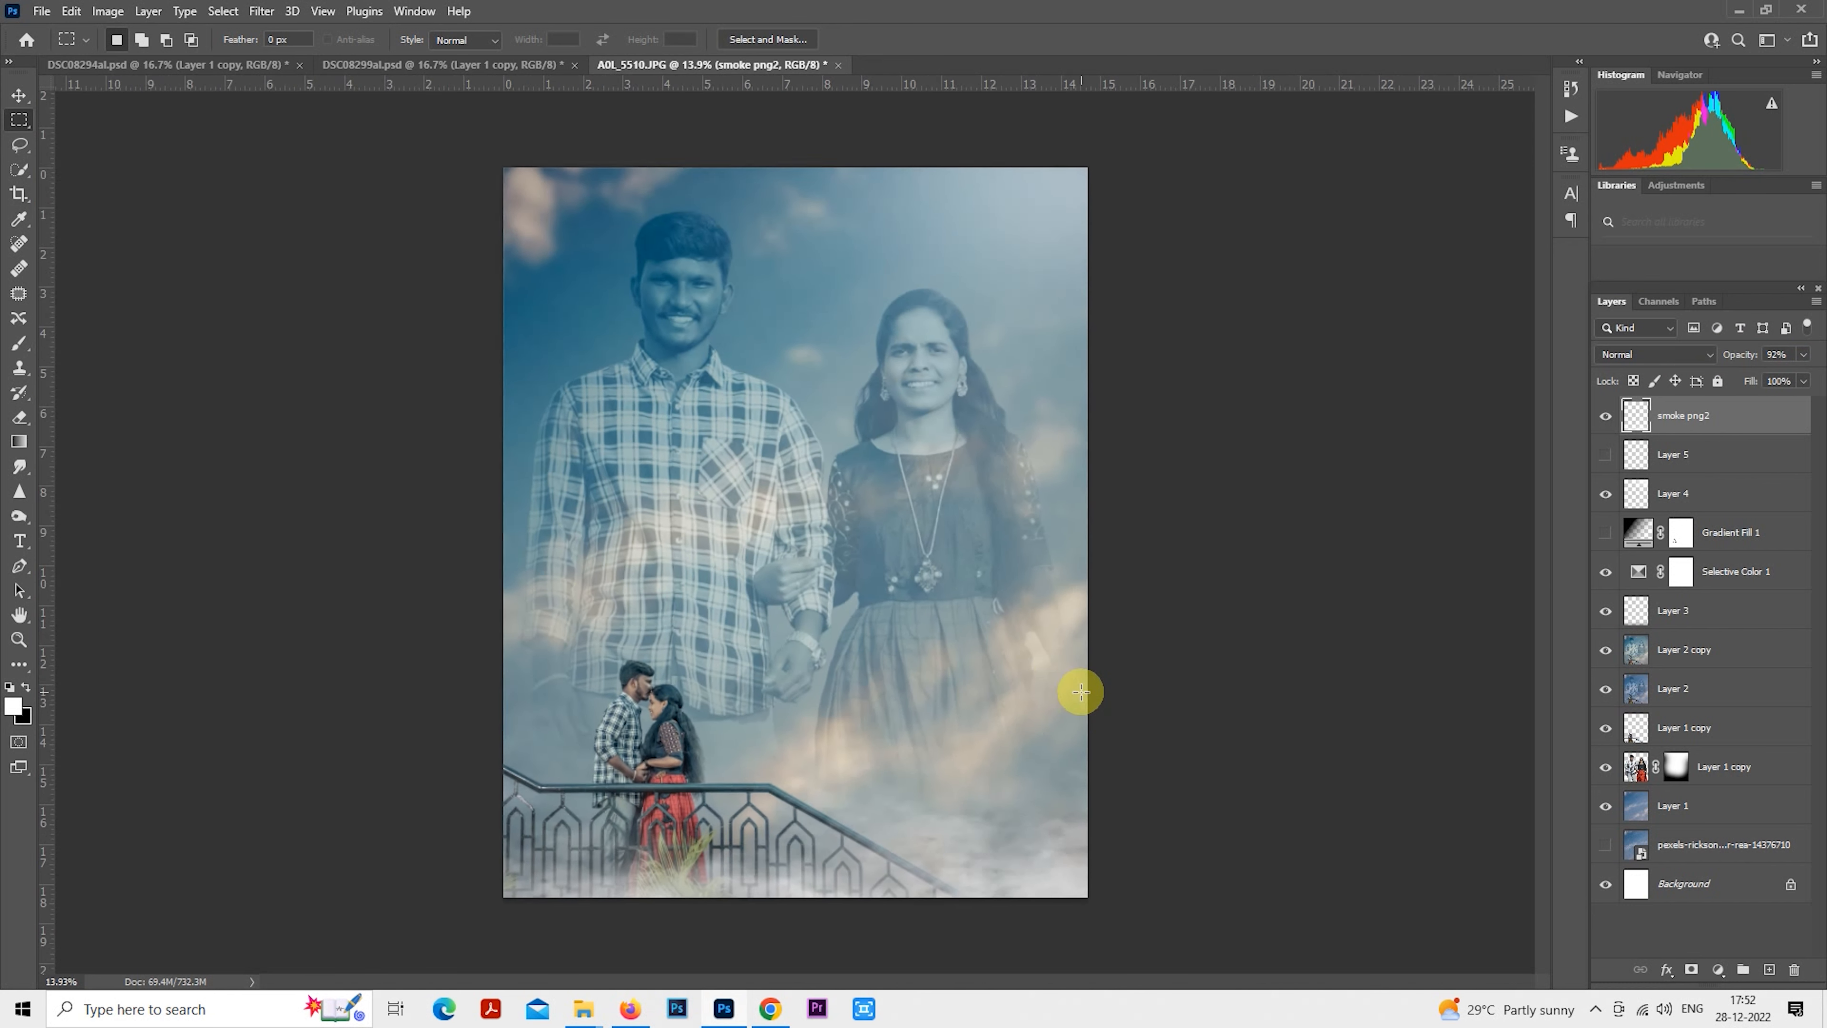
pyautogui.scroll(-1, 1081, 691)
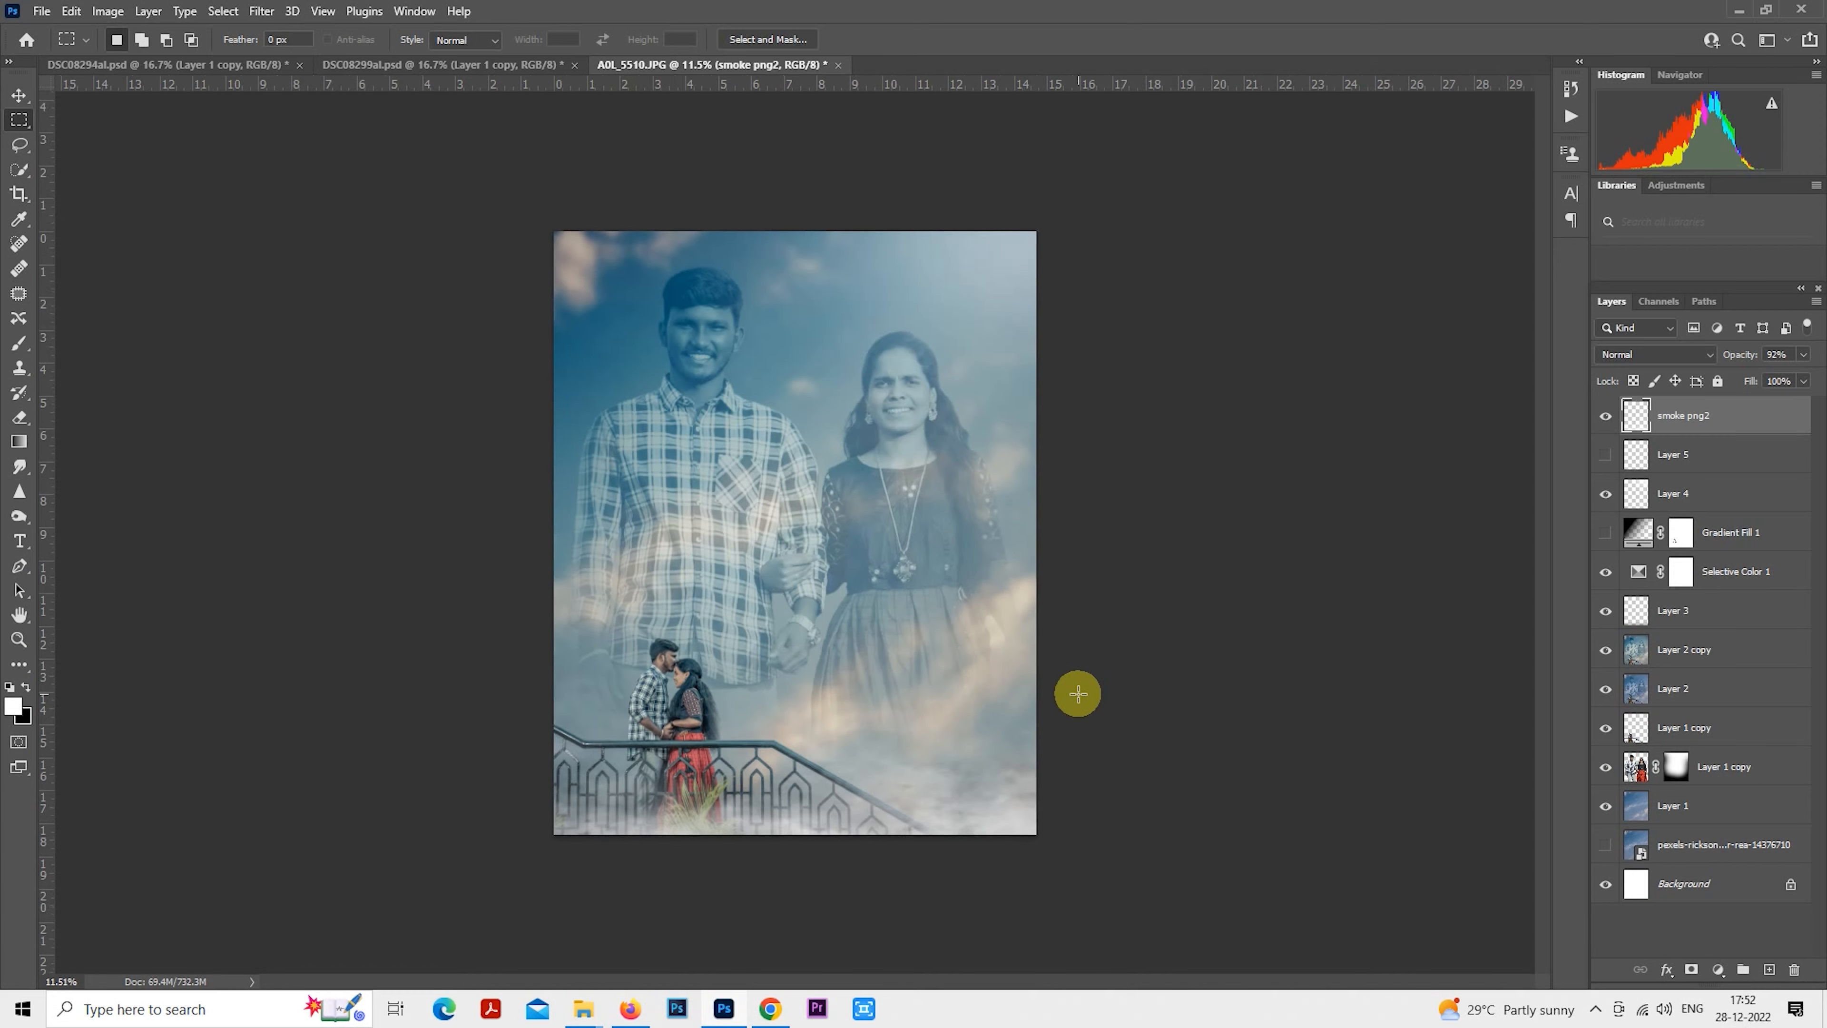
pyautogui.scroll(2, 917, 740)
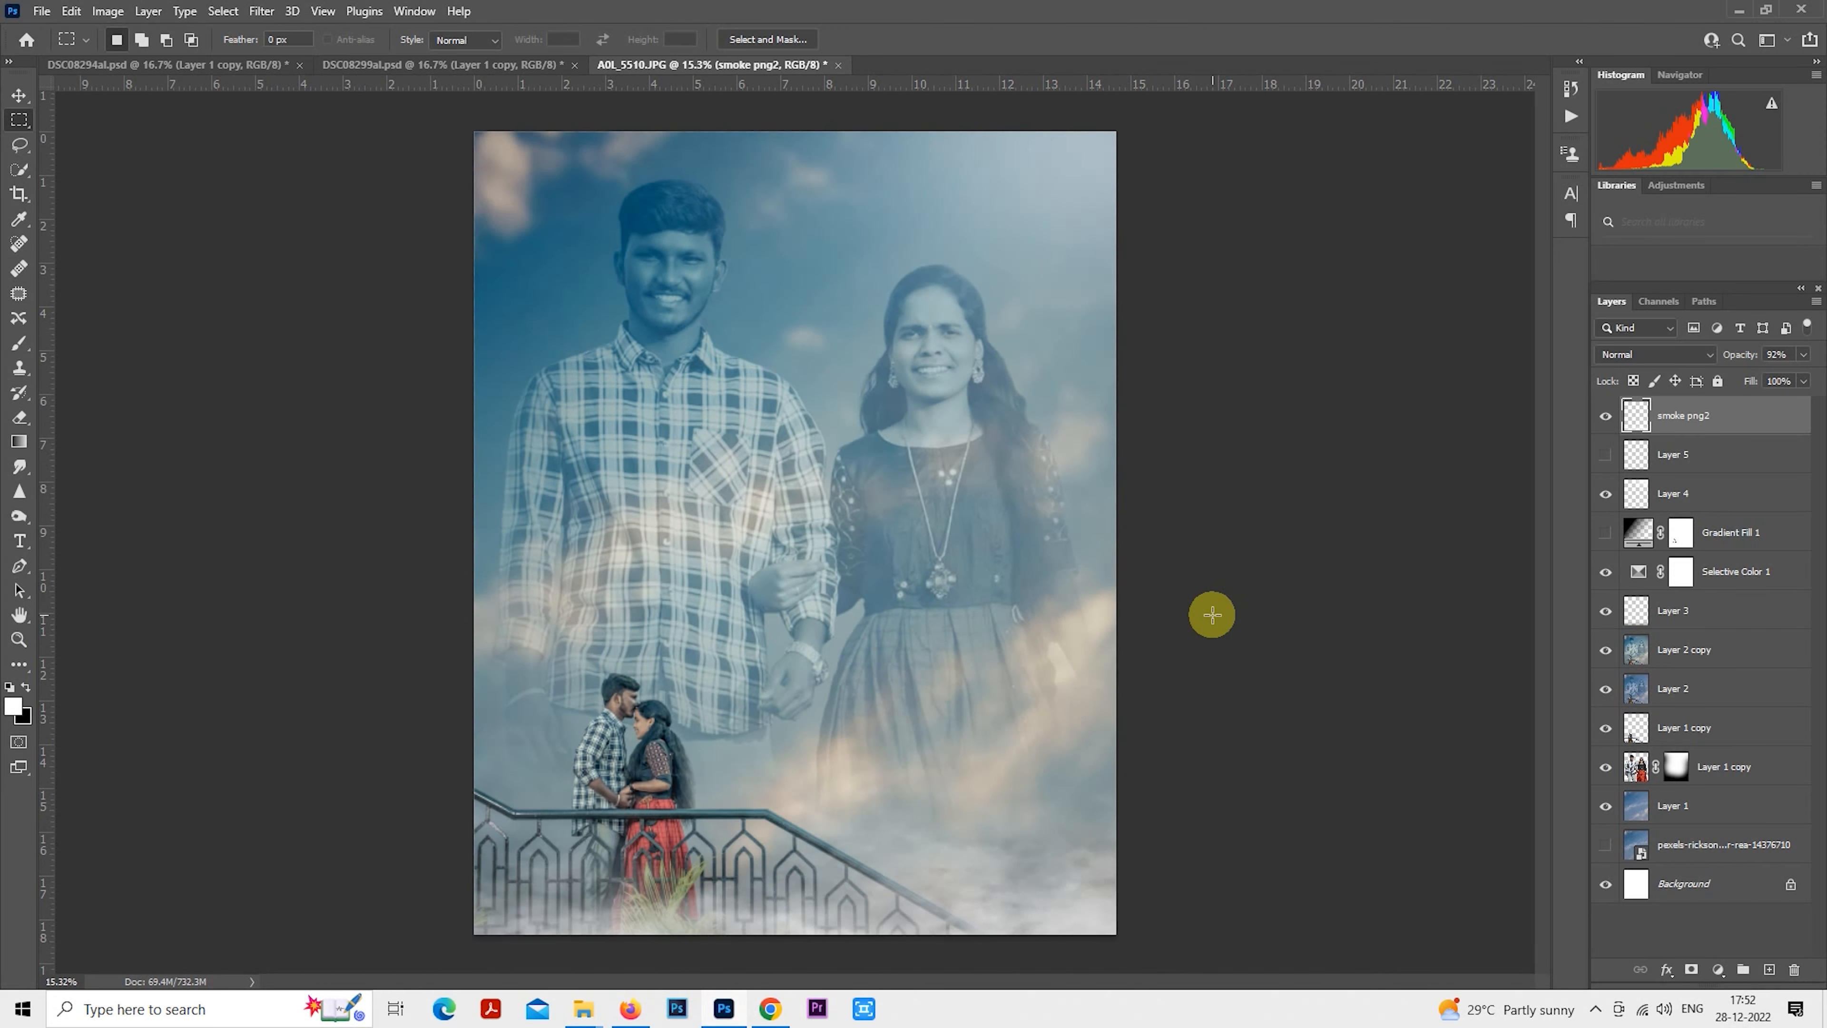
pyautogui.scroll(-1, 901, 745)
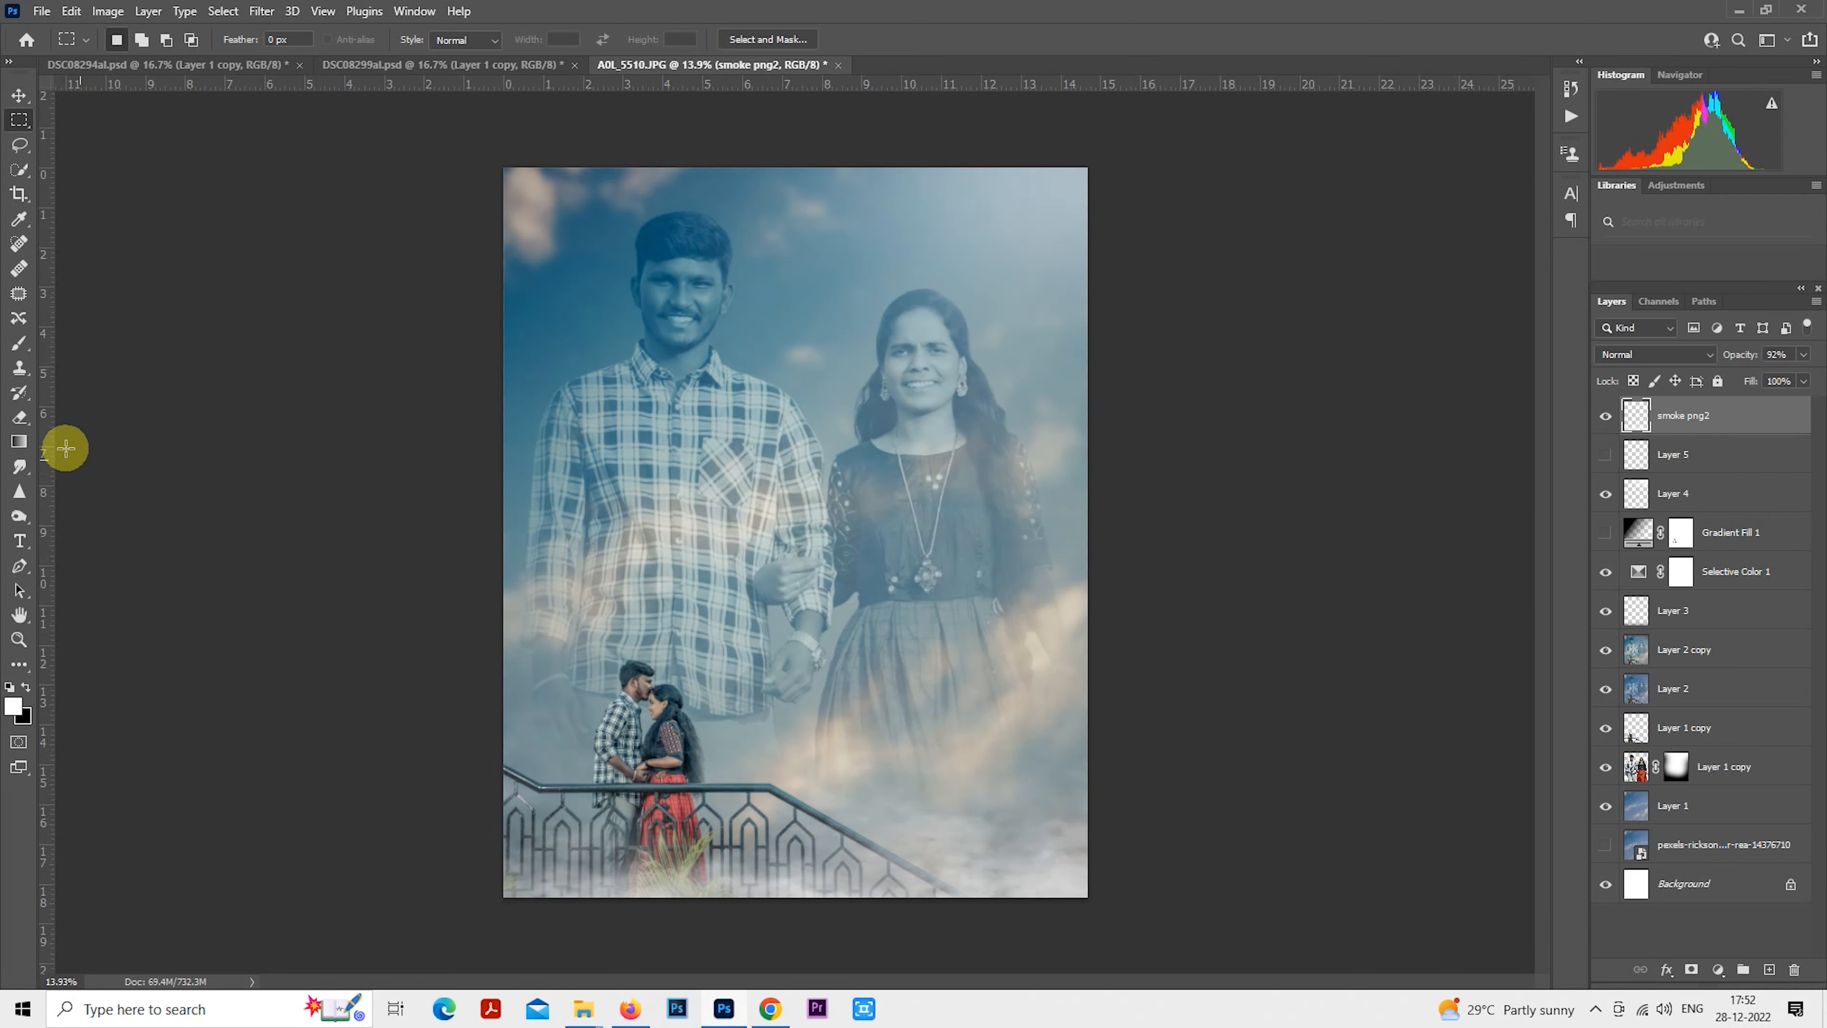
# Erase the smoke between the railing couple and the canvas's left edge with a soft 1200 px Eraser.
pyautogui.click(22, 426)
pyautogui.press(']')
pyautogui.press(']')
pyautogui.press(']')
pyautogui.press(']')
pyautogui.press(']')
pyautogui.press(']')
pyautogui.press(']')
pyautogui.press(']')
pyautogui.press(']')
pyautogui.press(']')
pyautogui.press(']')
pyautogui.press(']')
pyautogui.press(']')
pyautogui.press(']')
pyautogui.press(']')
pyautogui.press(']')
pyautogui.press(']')
pyautogui.press(']')
pyautogui.press(']')
pyautogui.press(']')
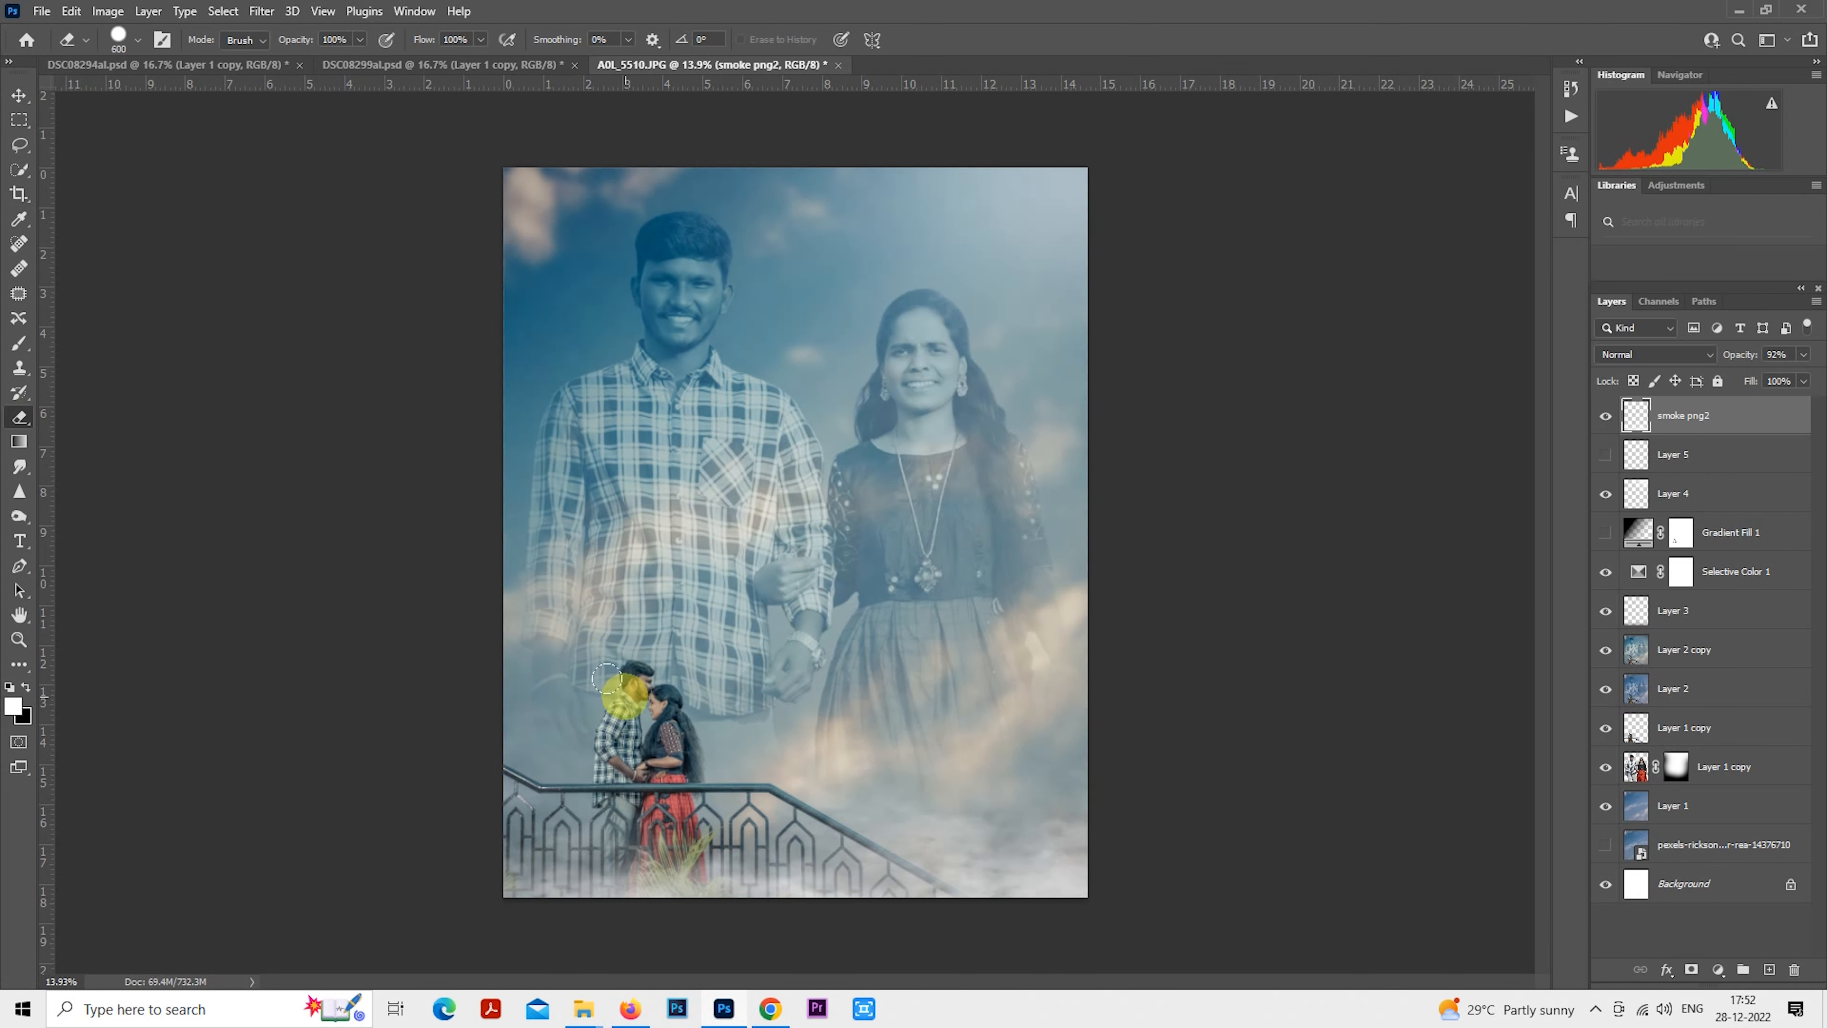
pyautogui.press('[')
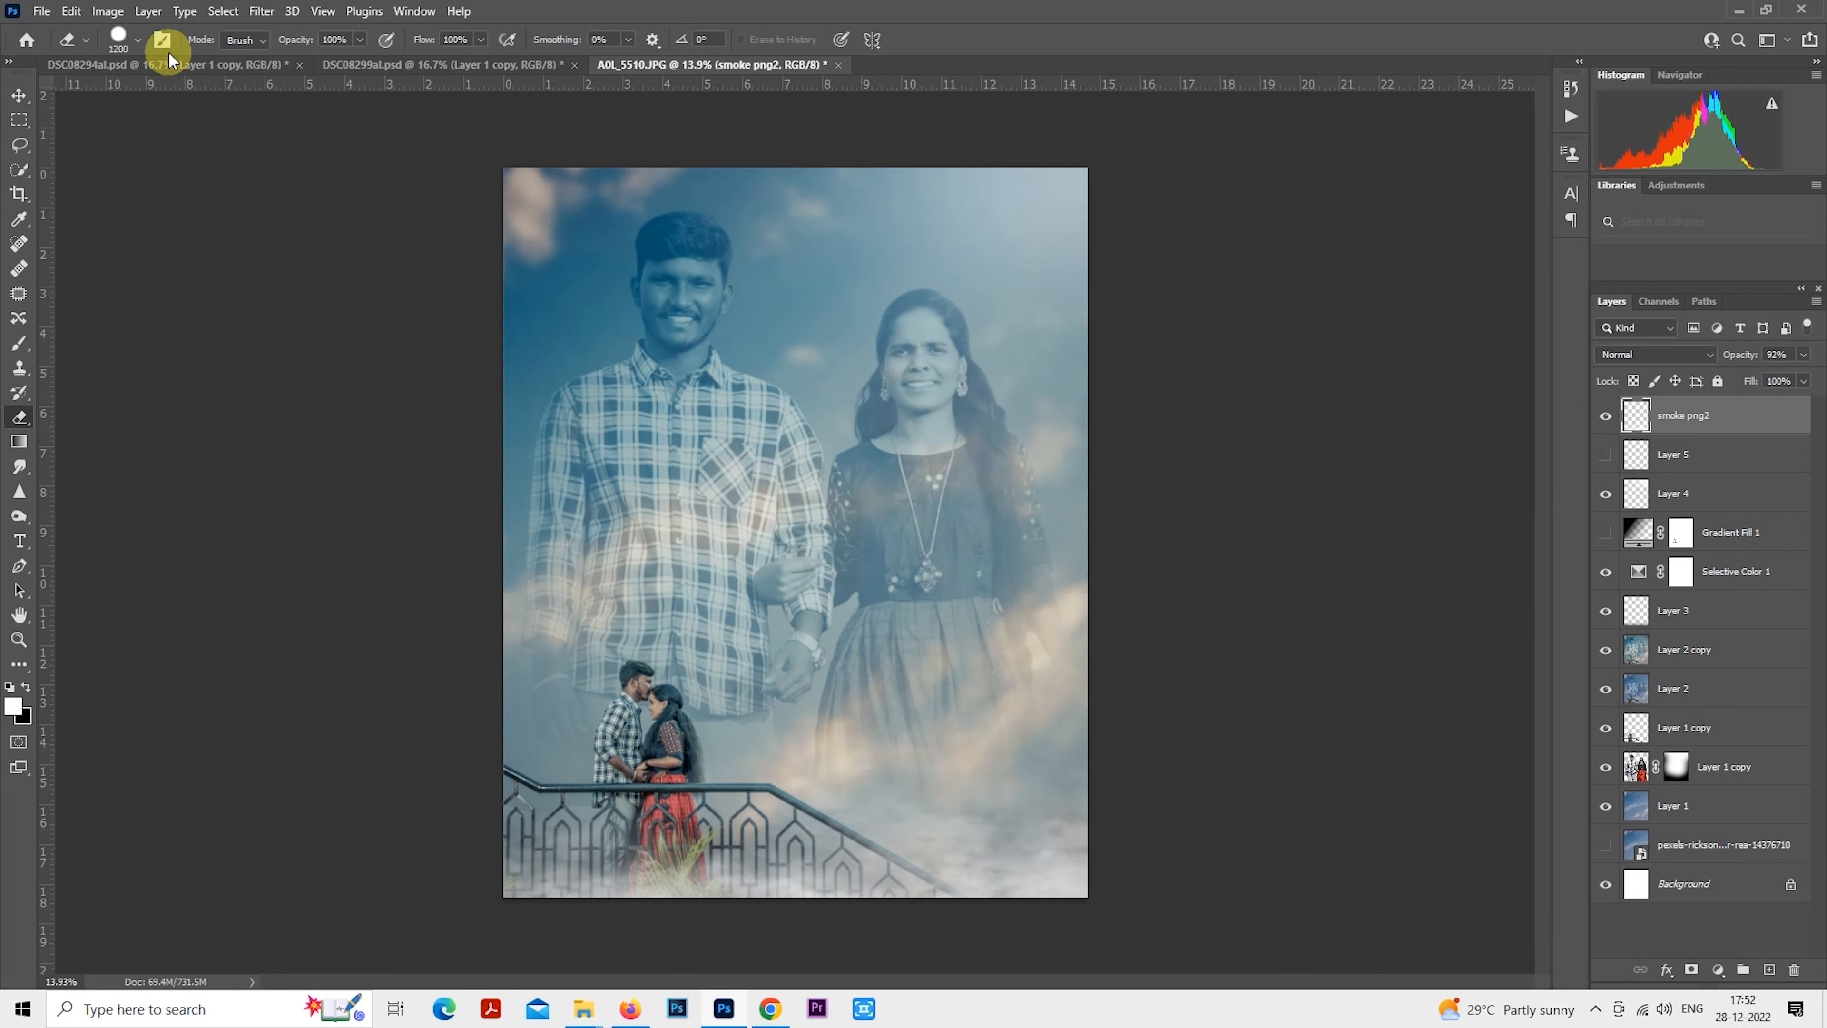
pyautogui.click(129, 43)
pyautogui.click(179, 281)
pyautogui.click(1396, 485)
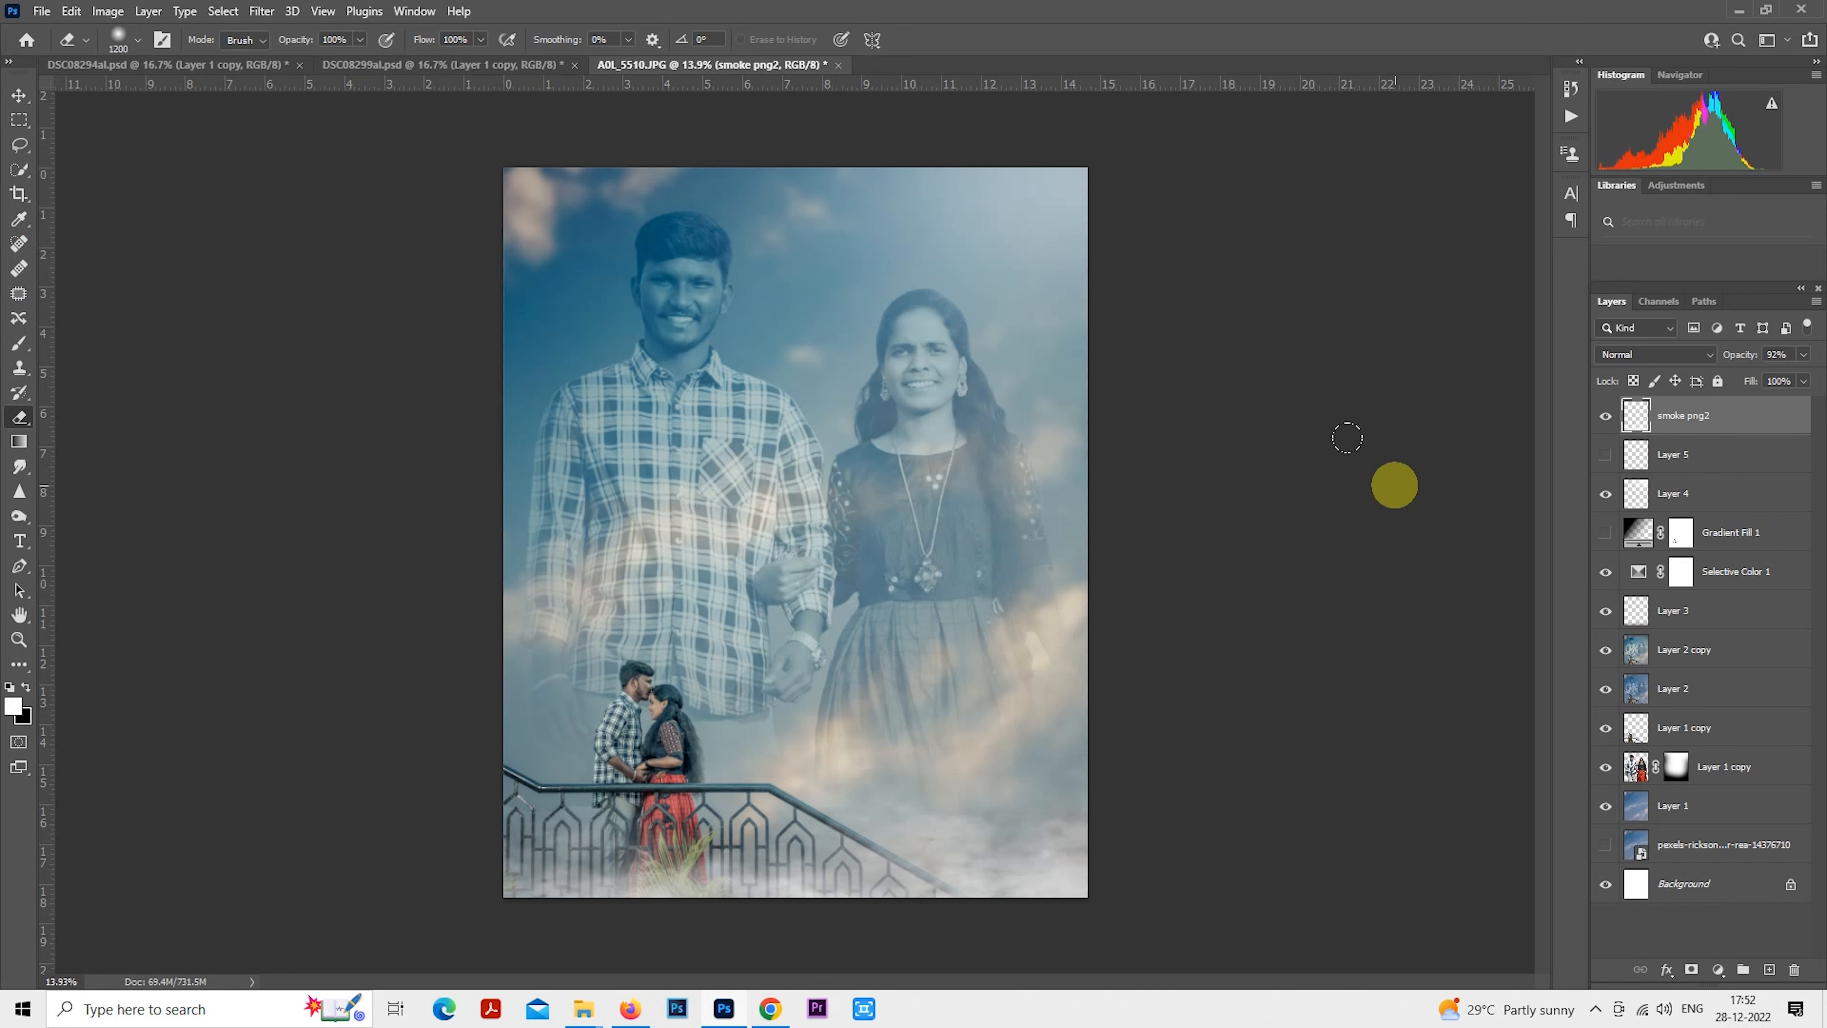
pyautogui.moveTo(591, 717)
pyautogui.mouseDown()
pyautogui.moveTo(560, 743)
pyautogui.moveTo(510, 720)
pyautogui.mouseUp()
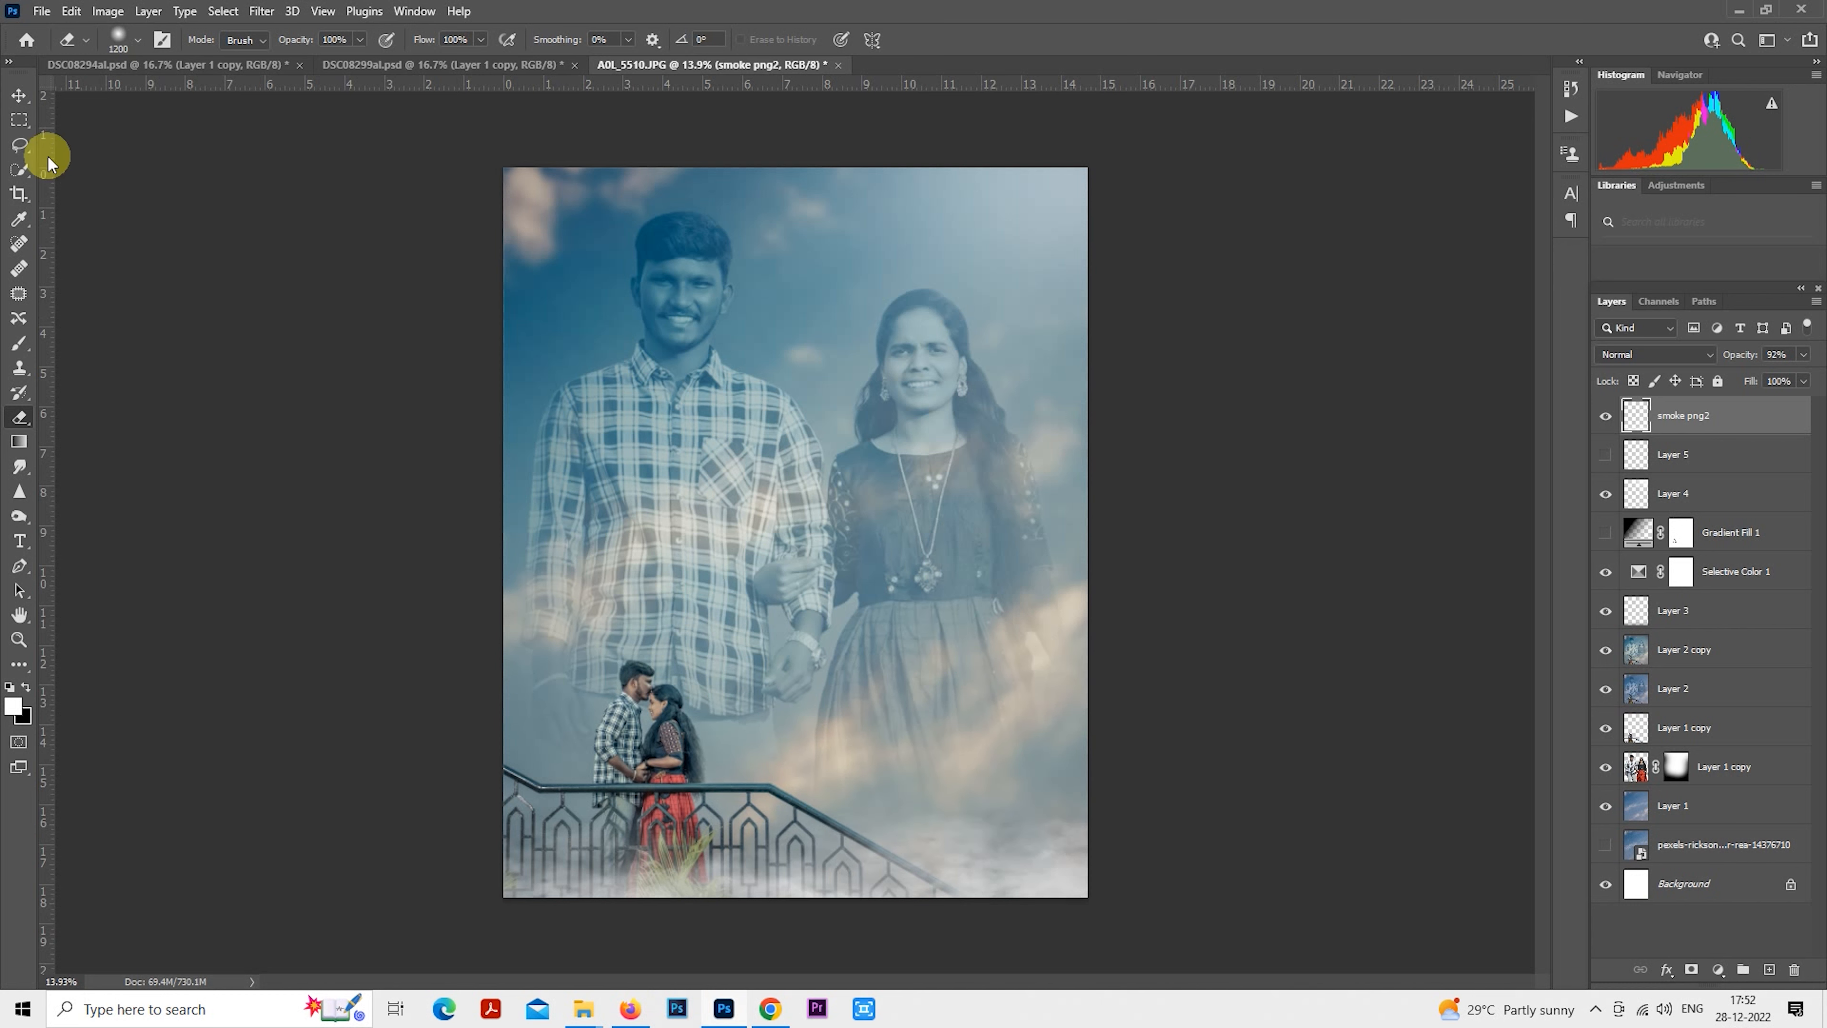
# Readjust the opacity of the Layer 4 glow, select Layer 3, and compare the image with and without the glow.
pyautogui.click(19, 120)
pyautogui.click(1660, 495)
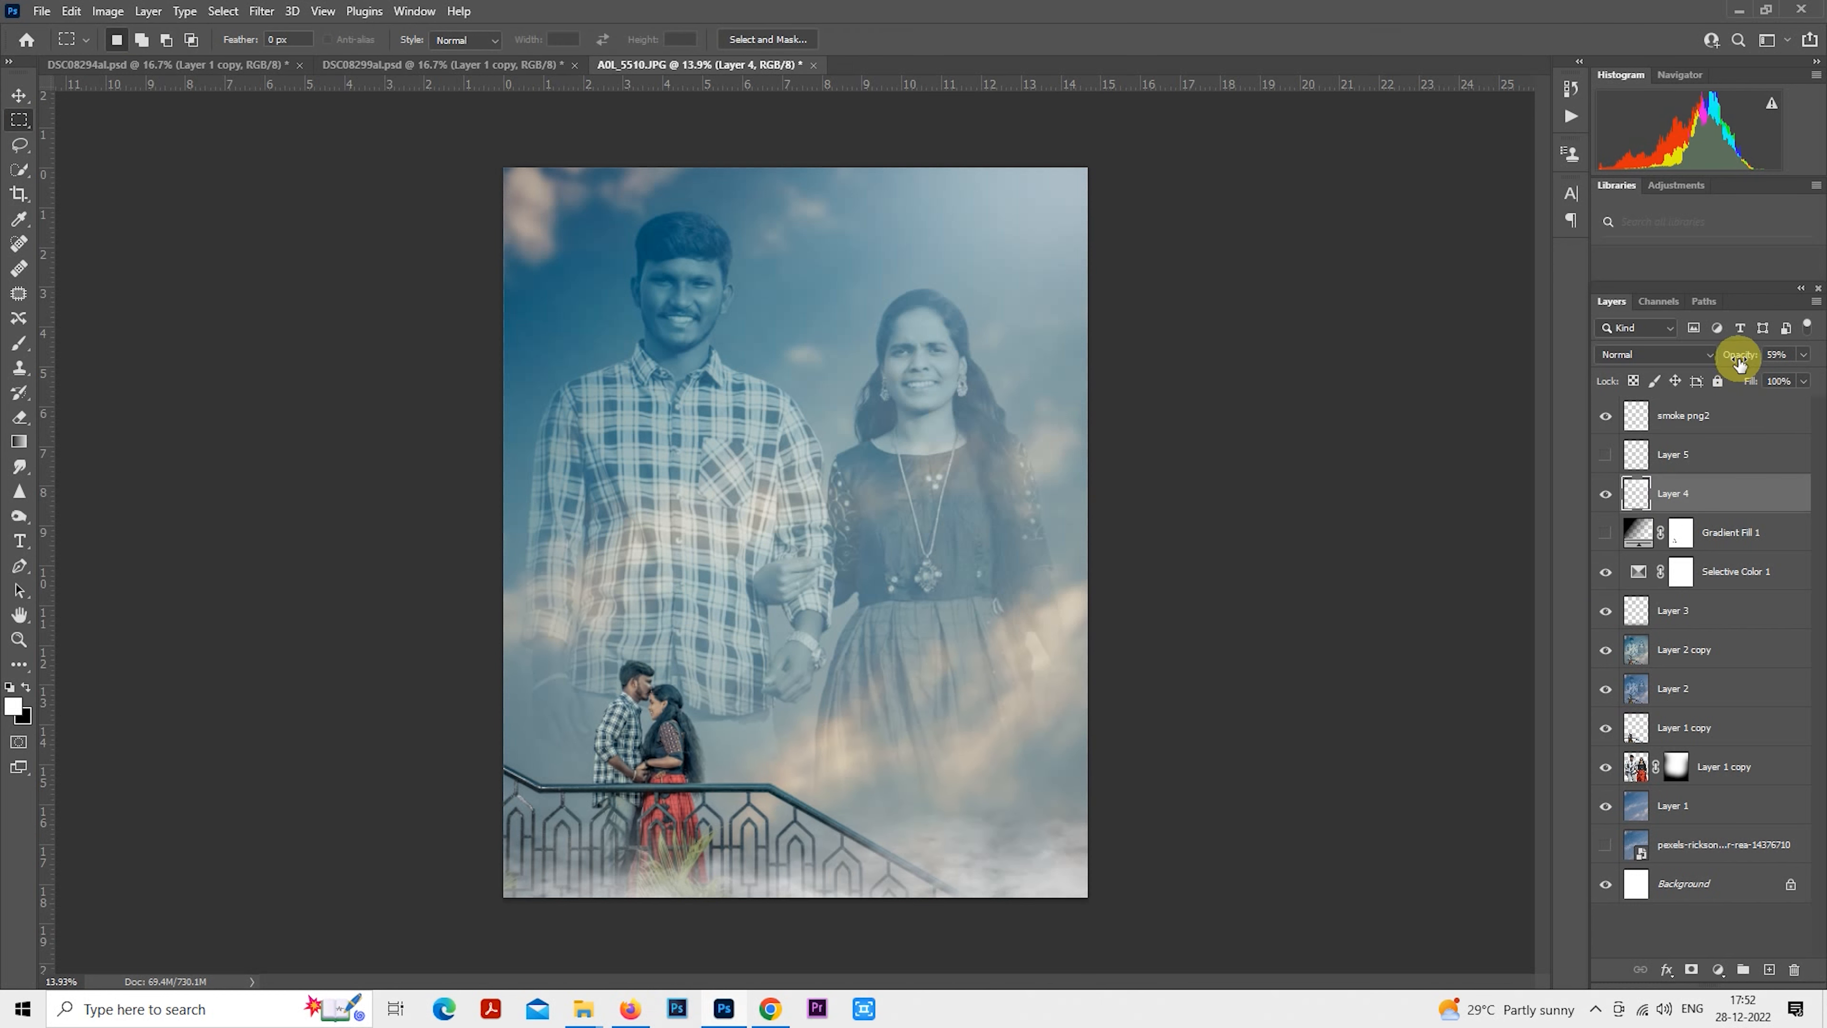
pyautogui.moveTo(1754, 361); pyautogui.dragTo(1735, 358)
pyautogui.click(1676, 612)
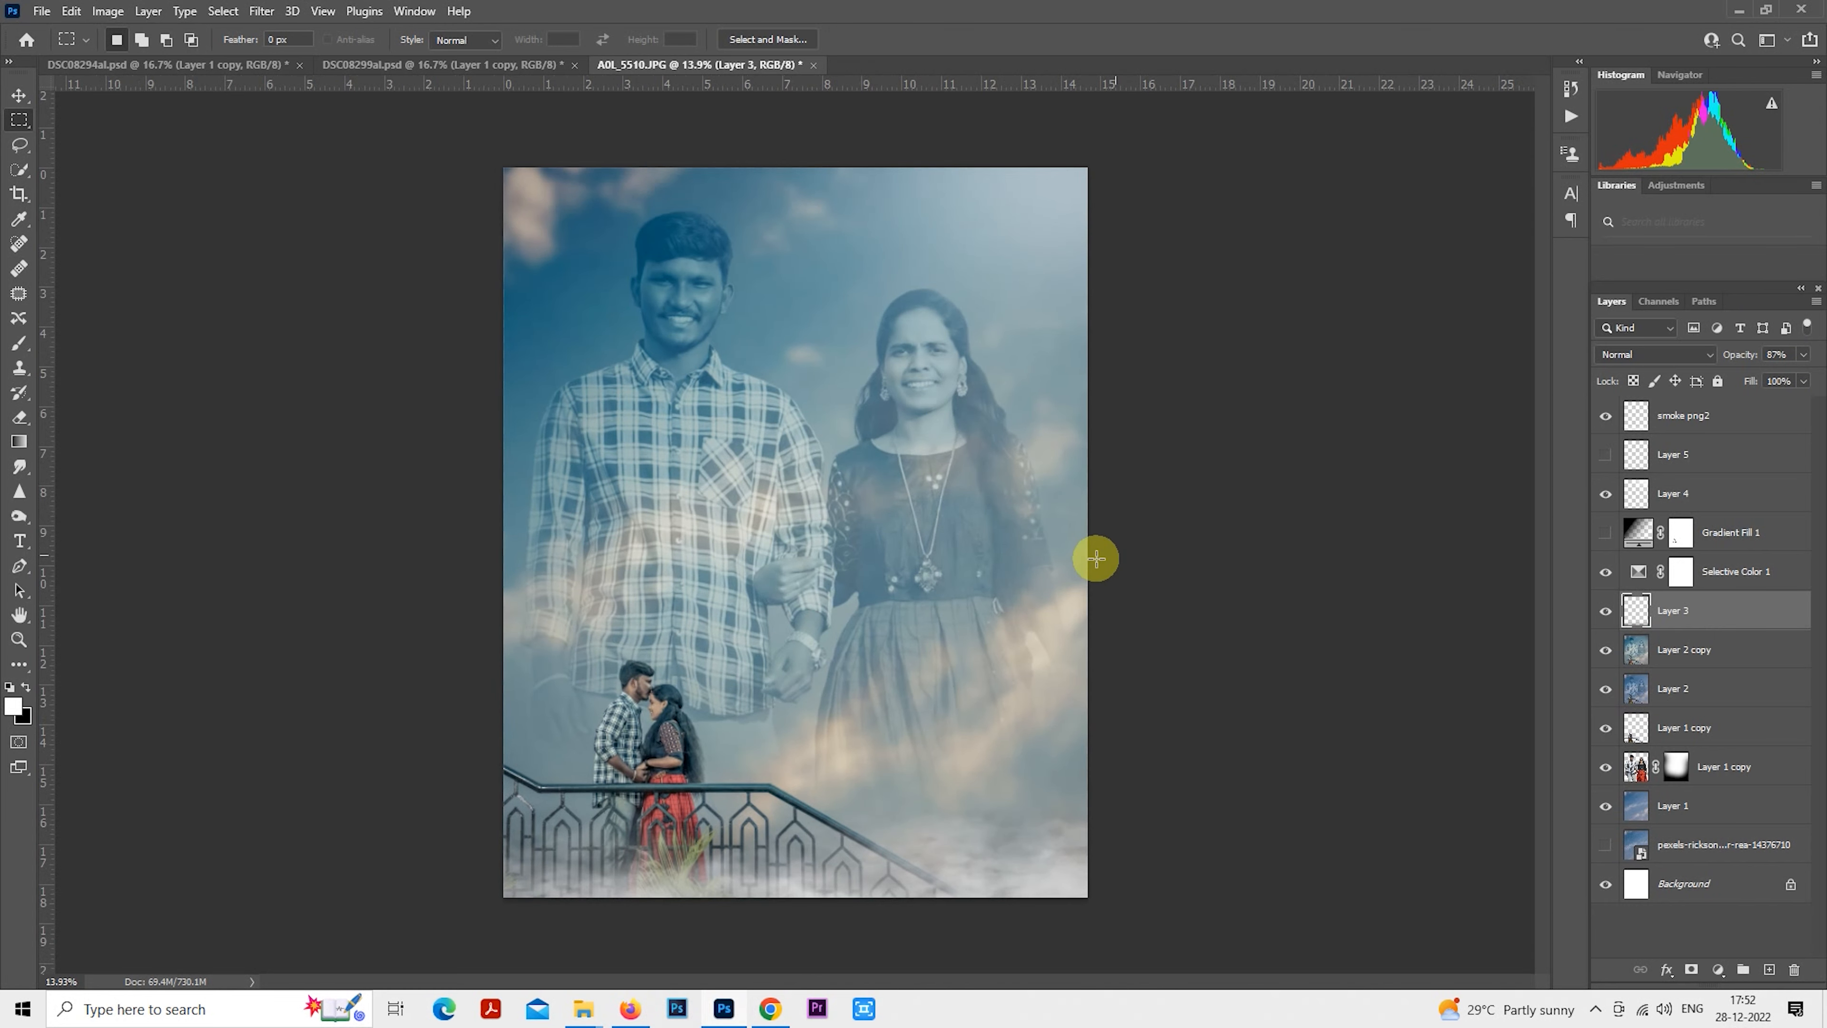
pyautogui.click(1606, 494)
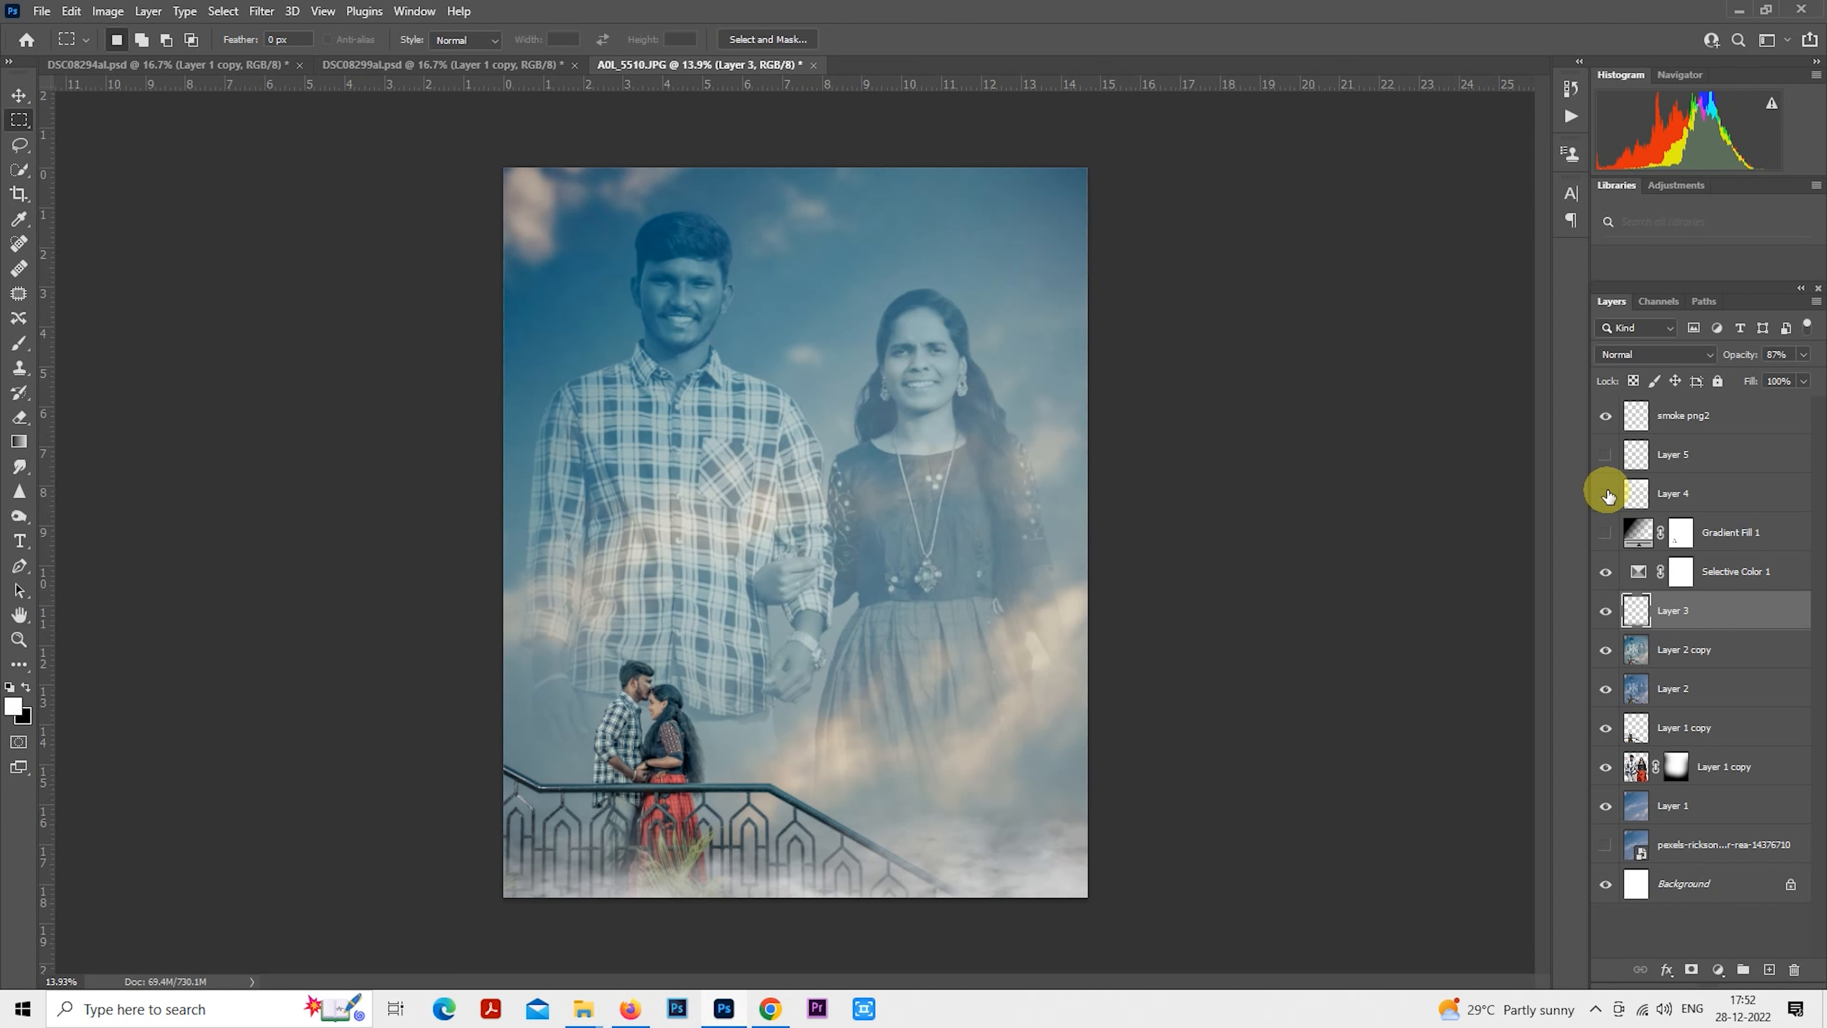
pyautogui.click(1607, 494)
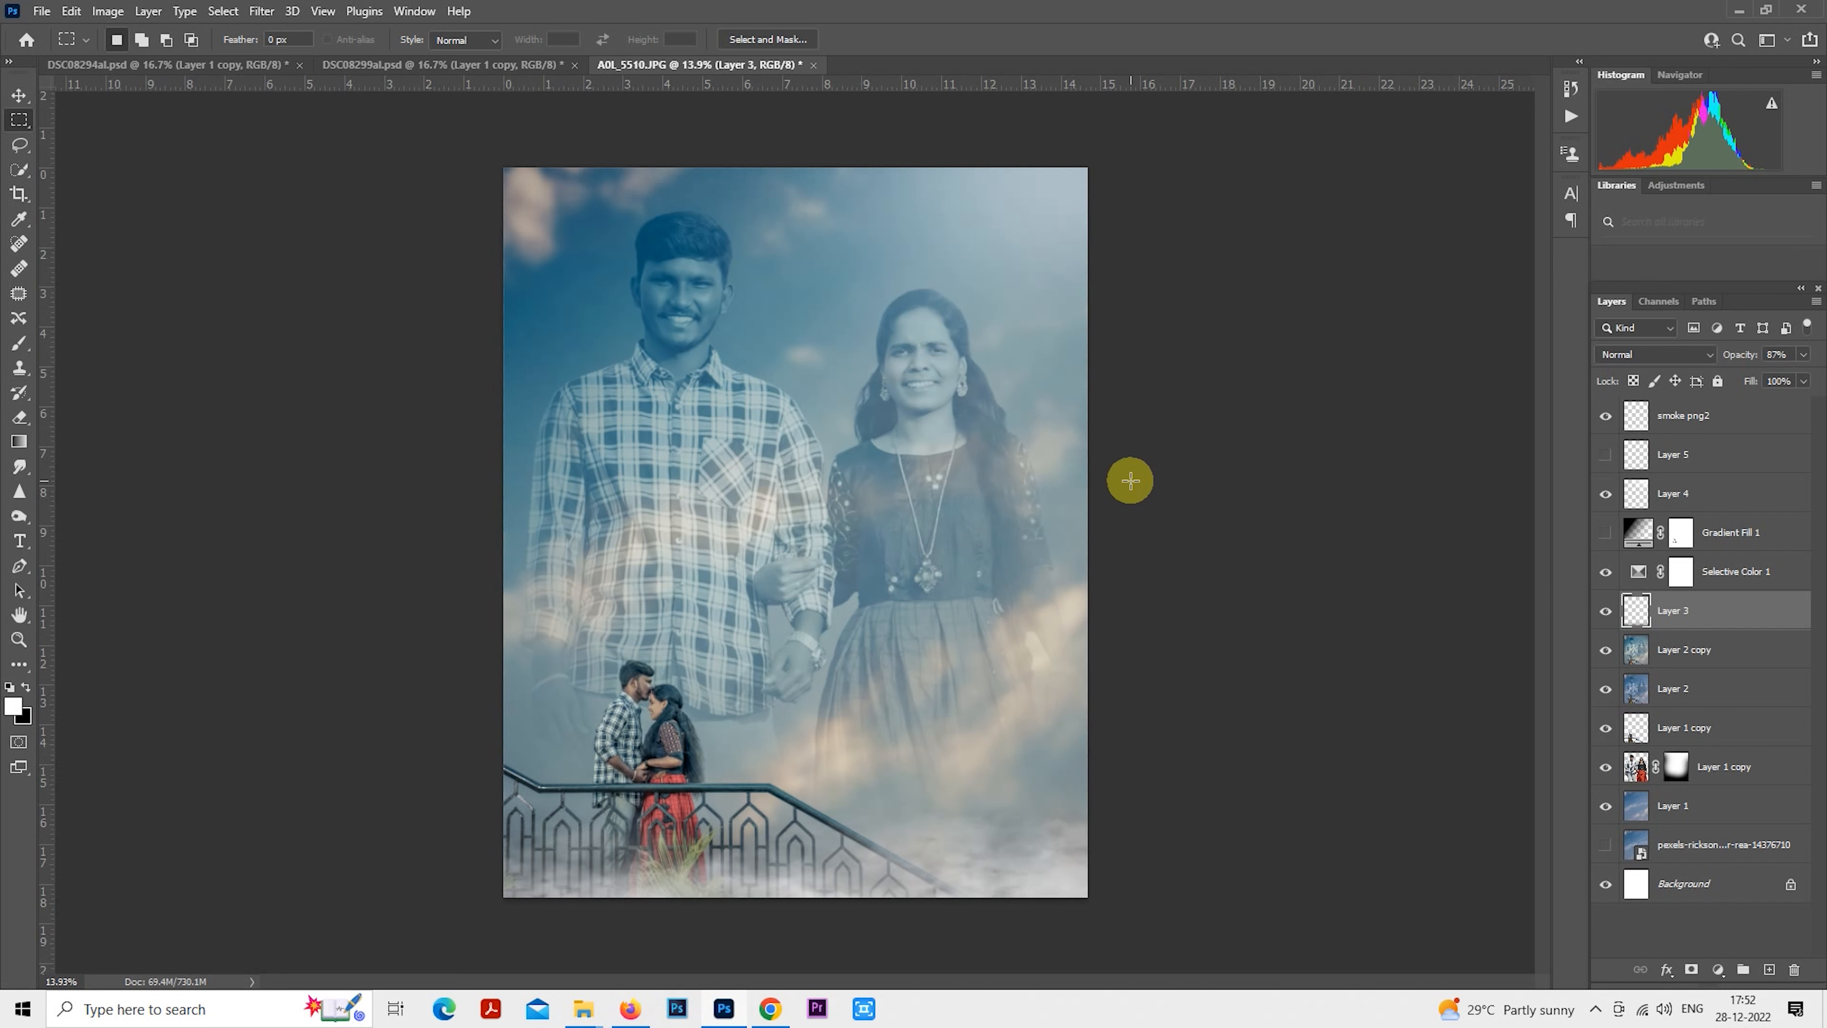
pyautogui.scroll(-1, 1130, 480)
pyautogui.scroll(2, 1130, 480)
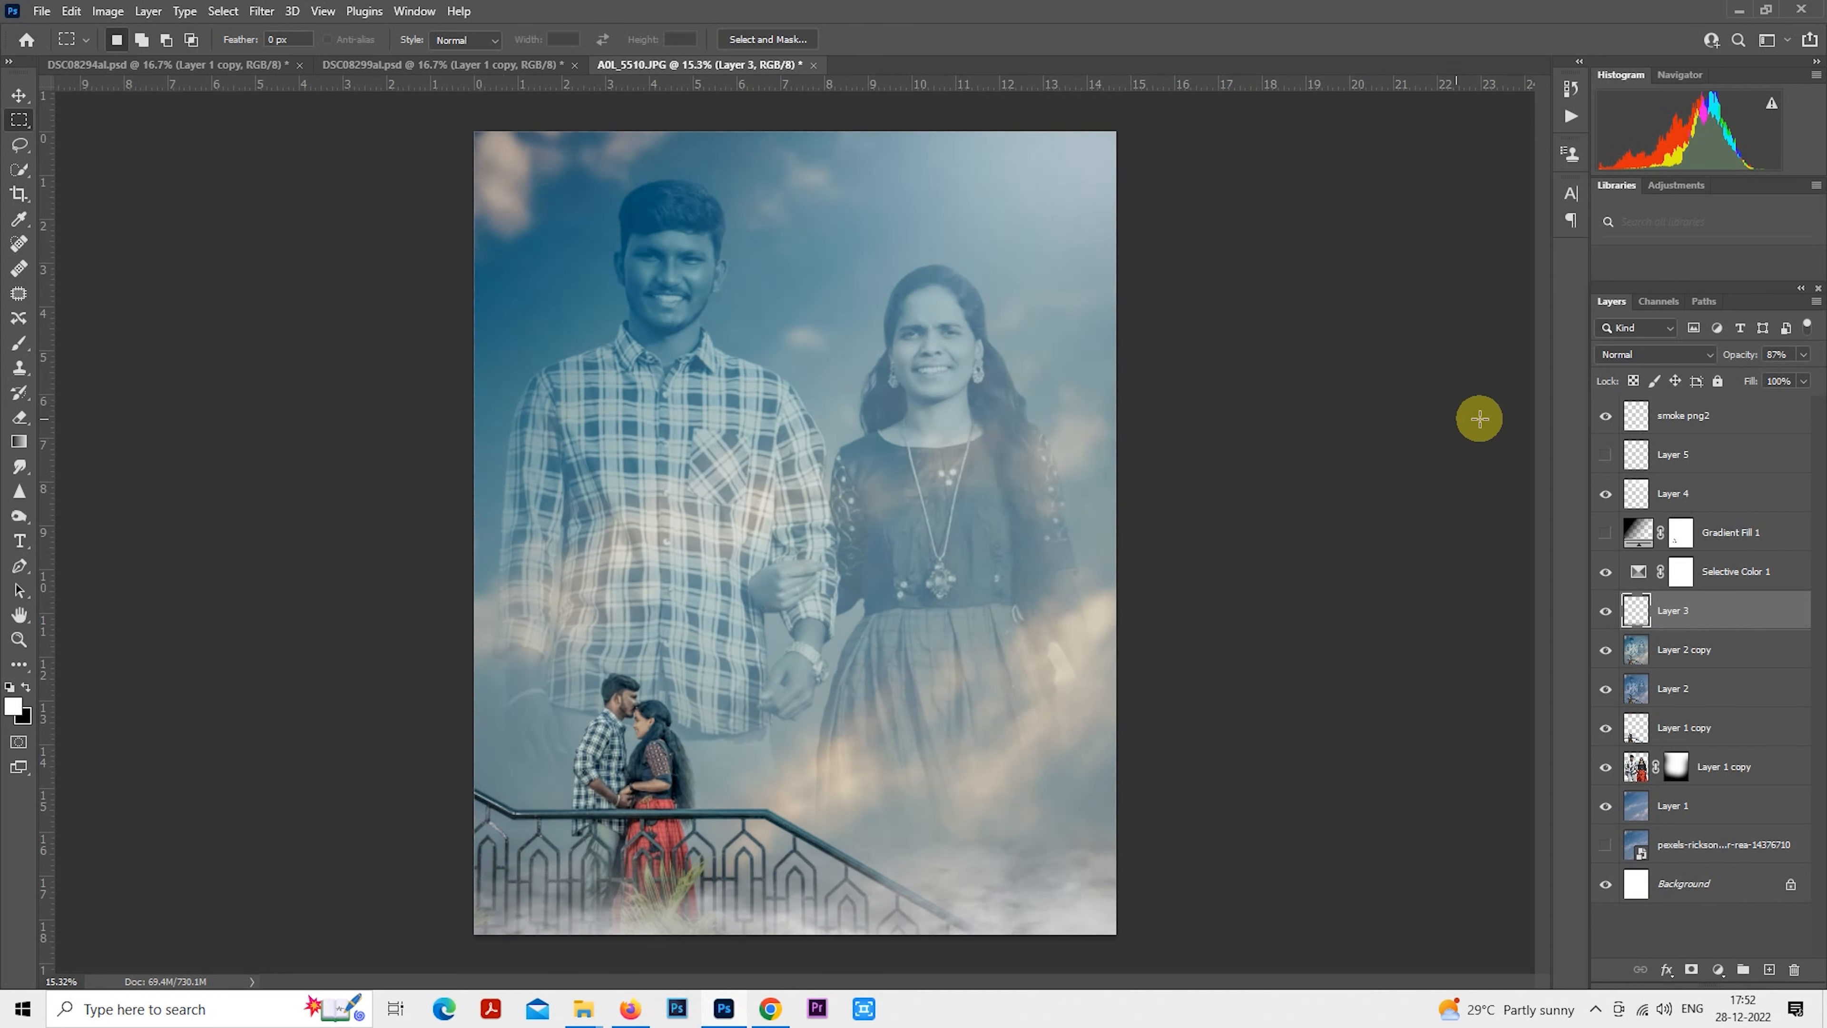
# Add the text "Sunshine" above the smoke png2 layer, on the canvas beside the railing couple.
pyautogui.click(1698, 414)
pyautogui.scroll(3, 979, 720)
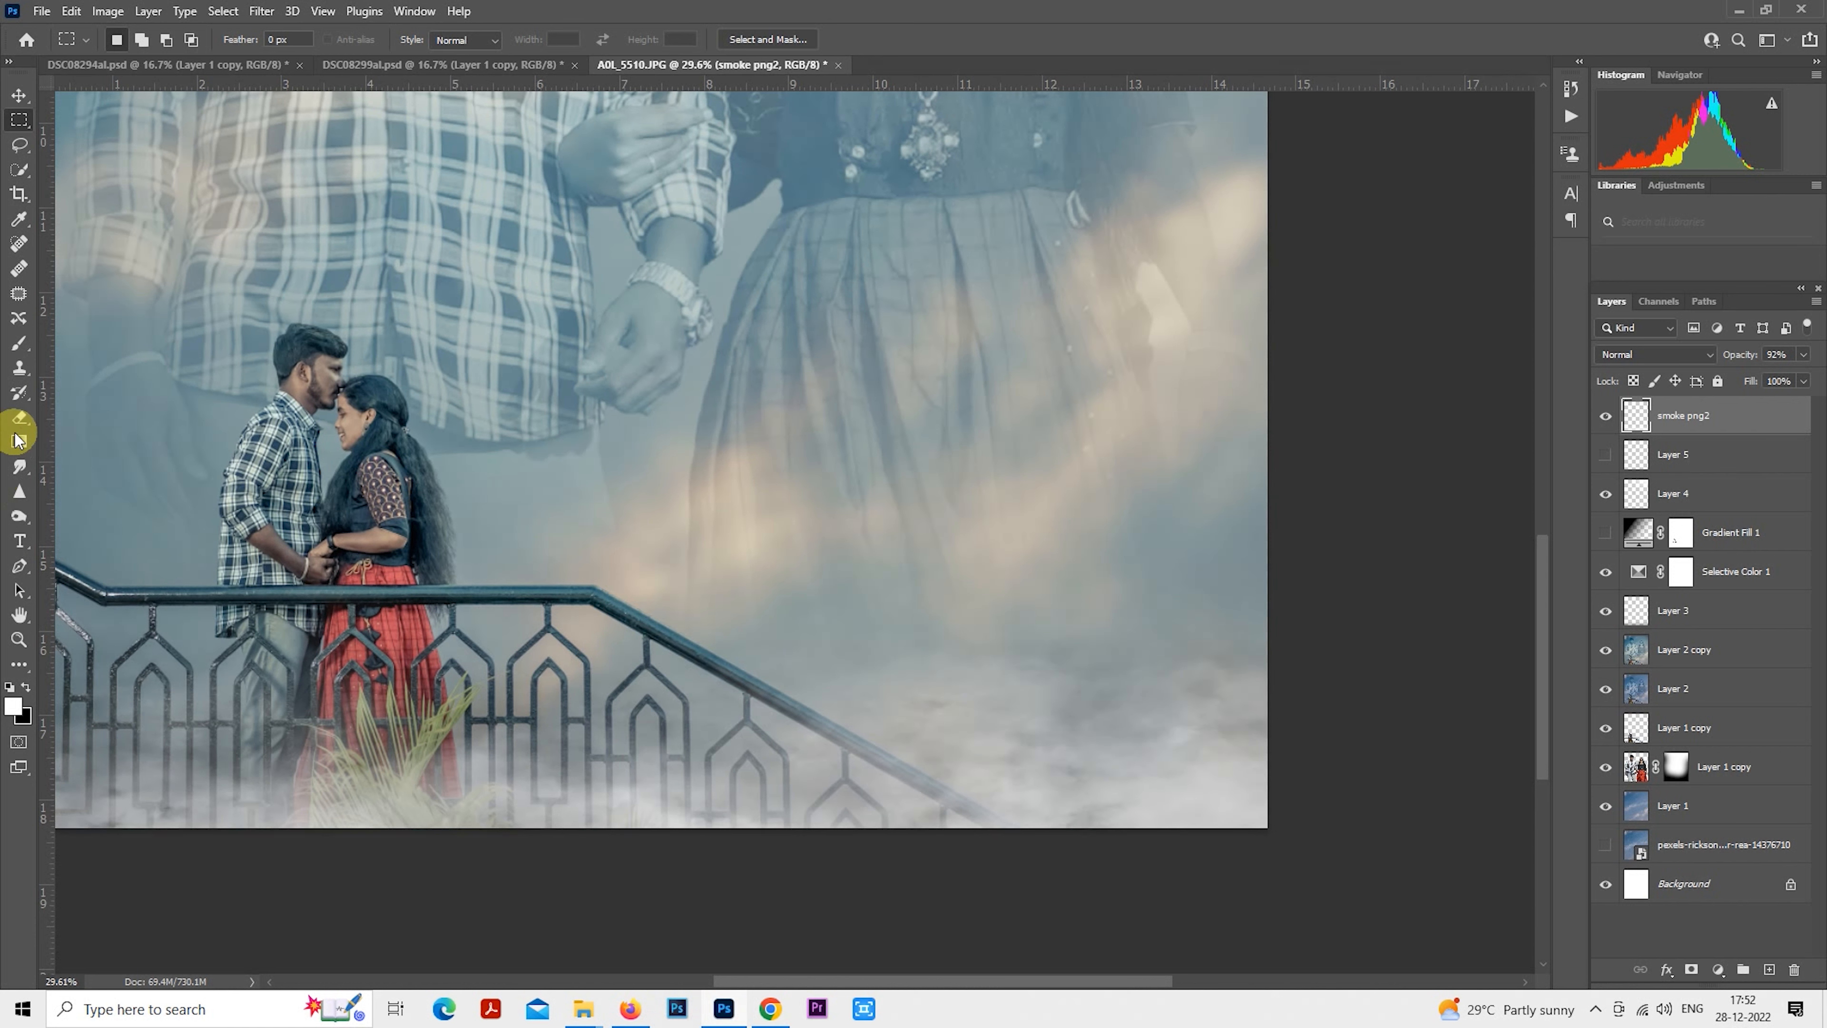
pyautogui.click(20, 542)
pyautogui.click(620, 498)
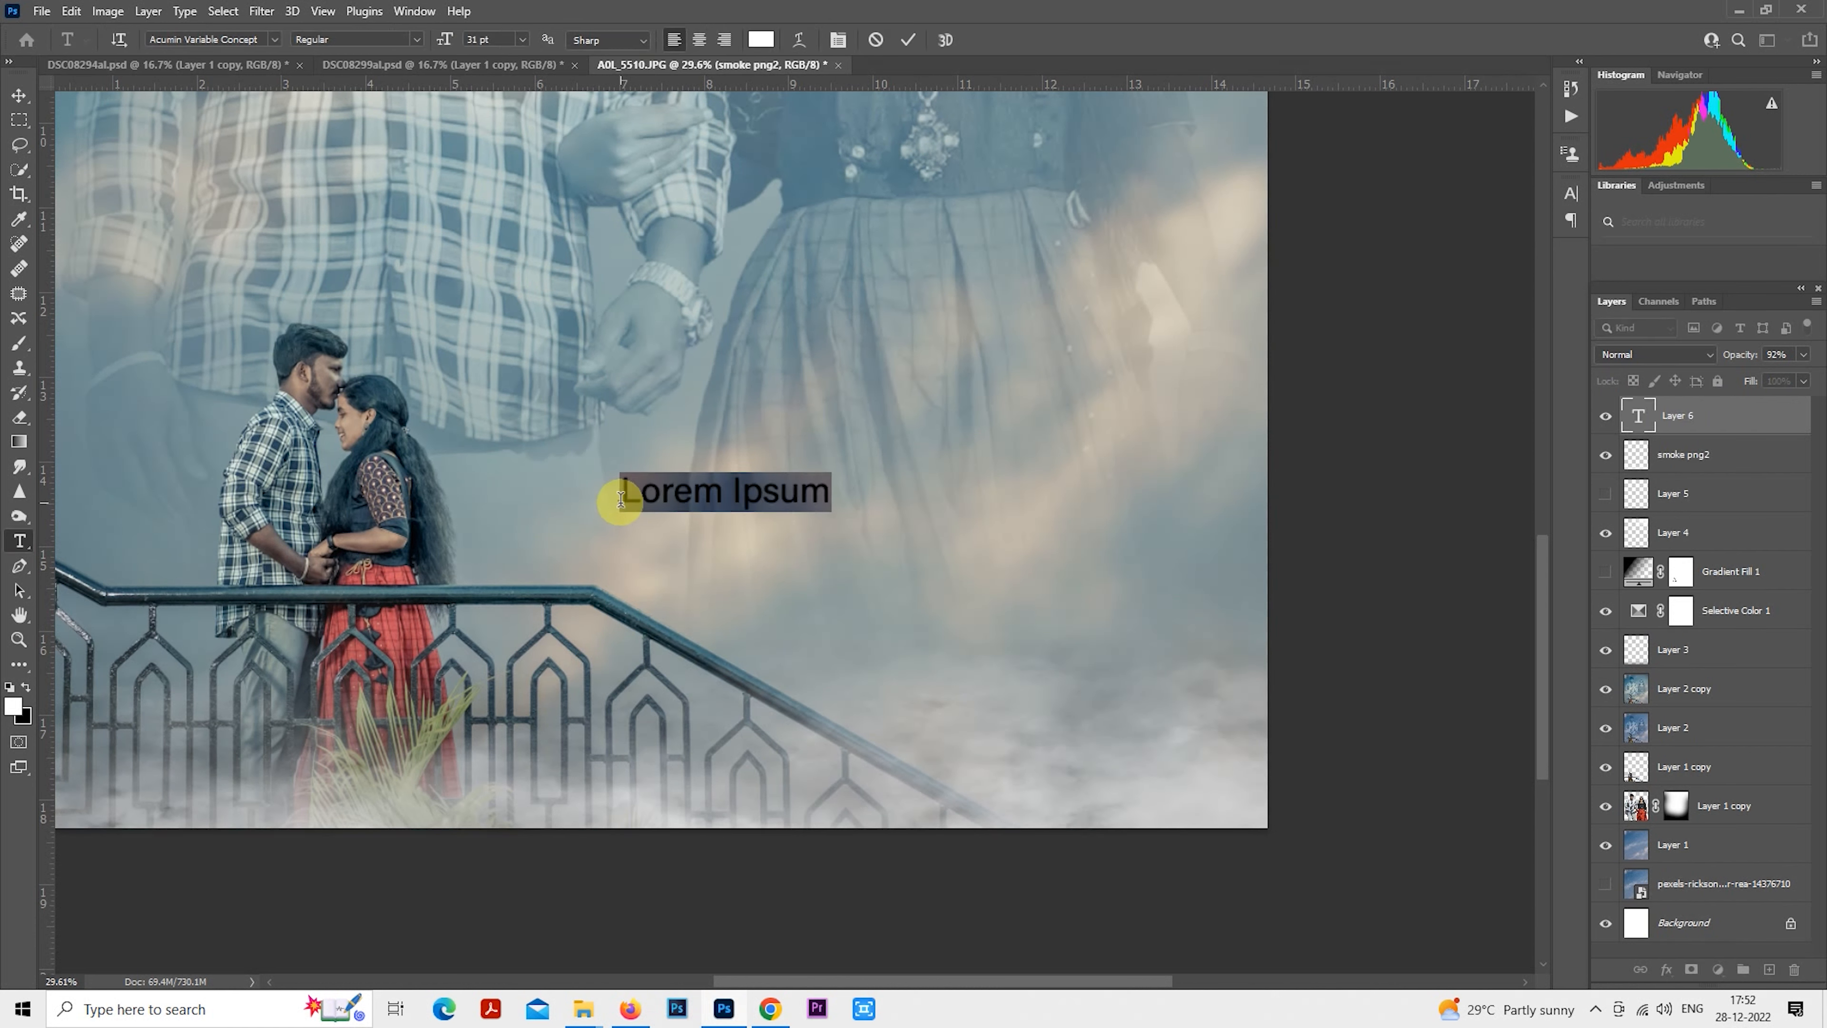
pyautogui.write('Suns')
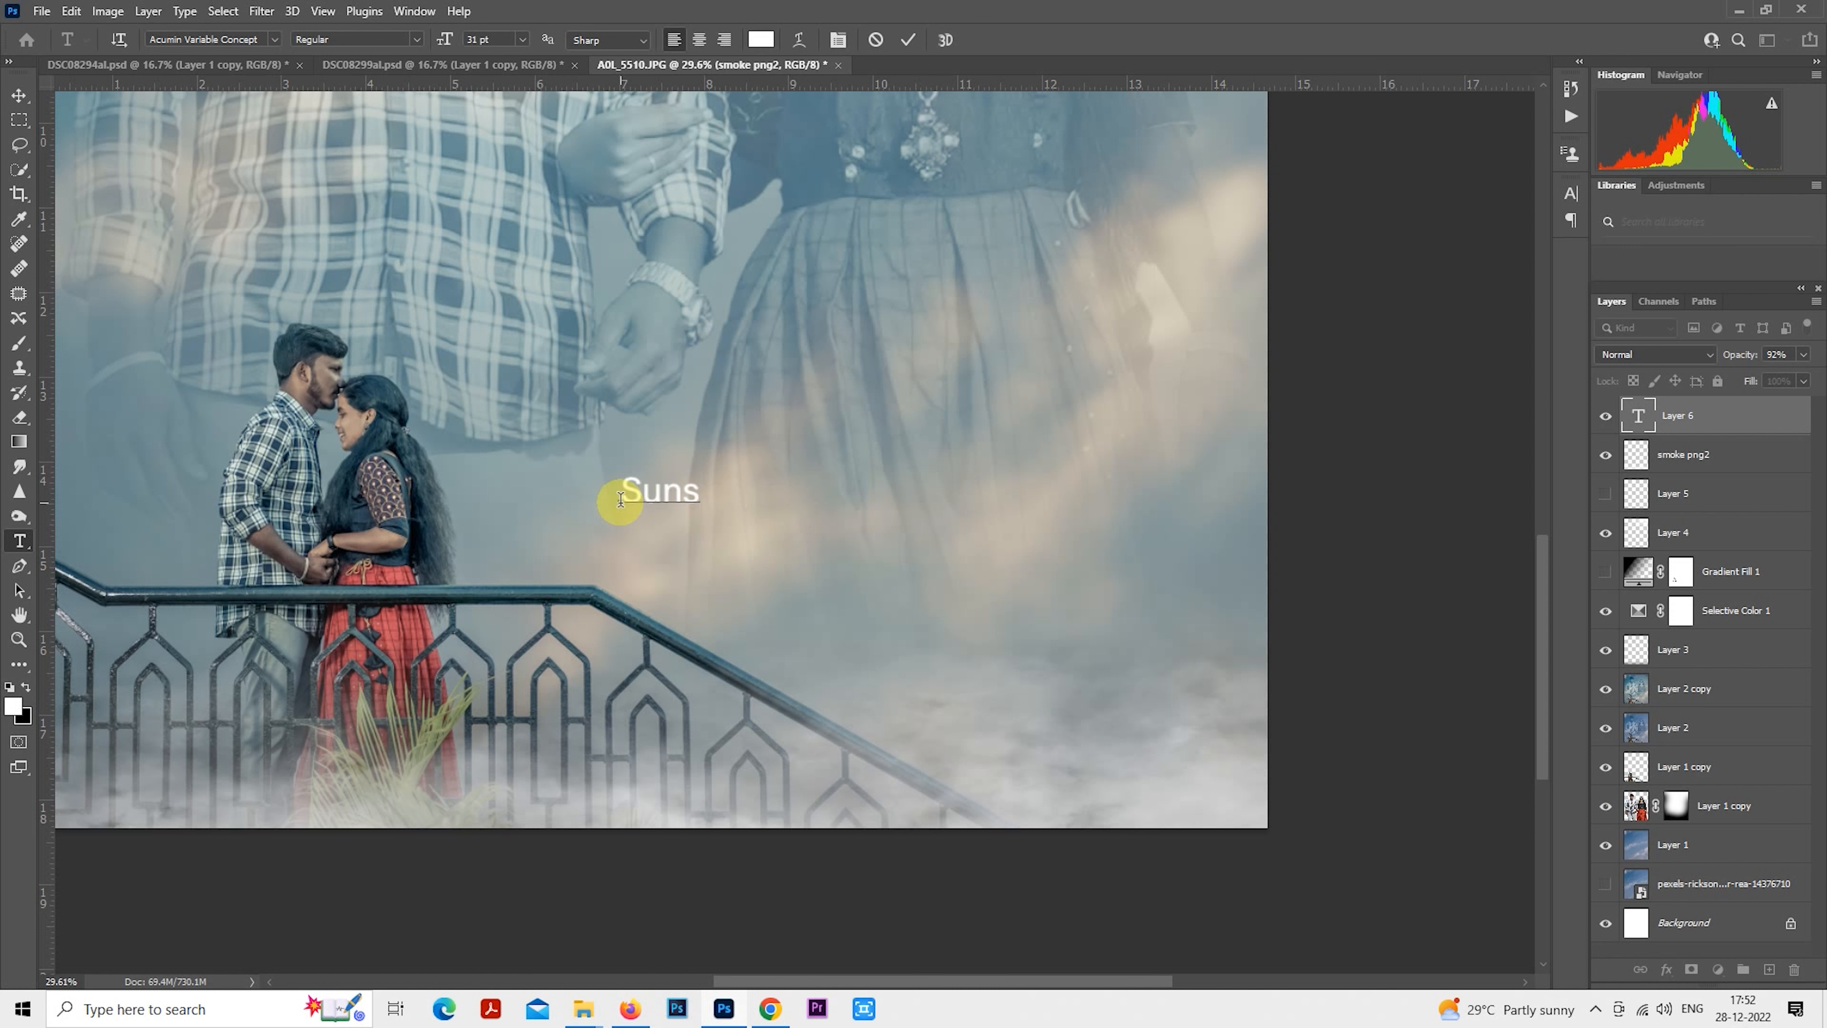
pyautogui.write('hine')
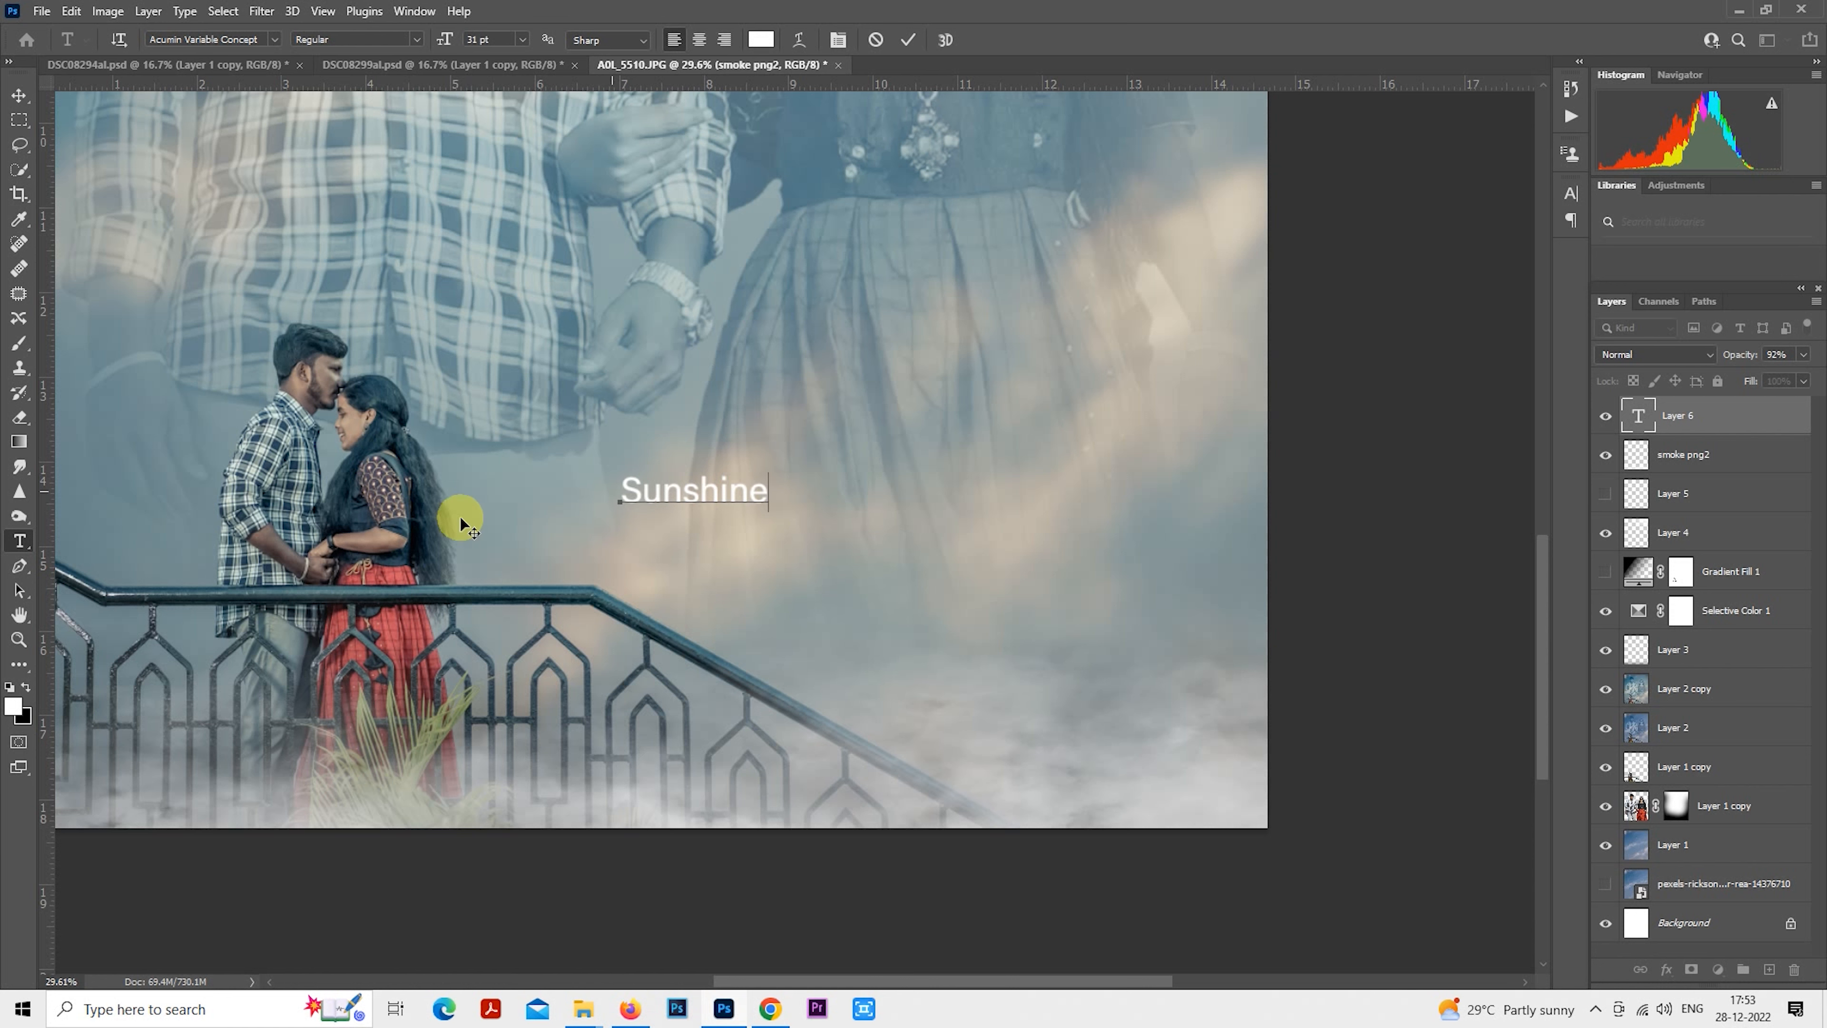
# Set the "Sunshine" text's font to bellaria and its size to 88 pt.
pyautogui.doubleClick(1638, 415)
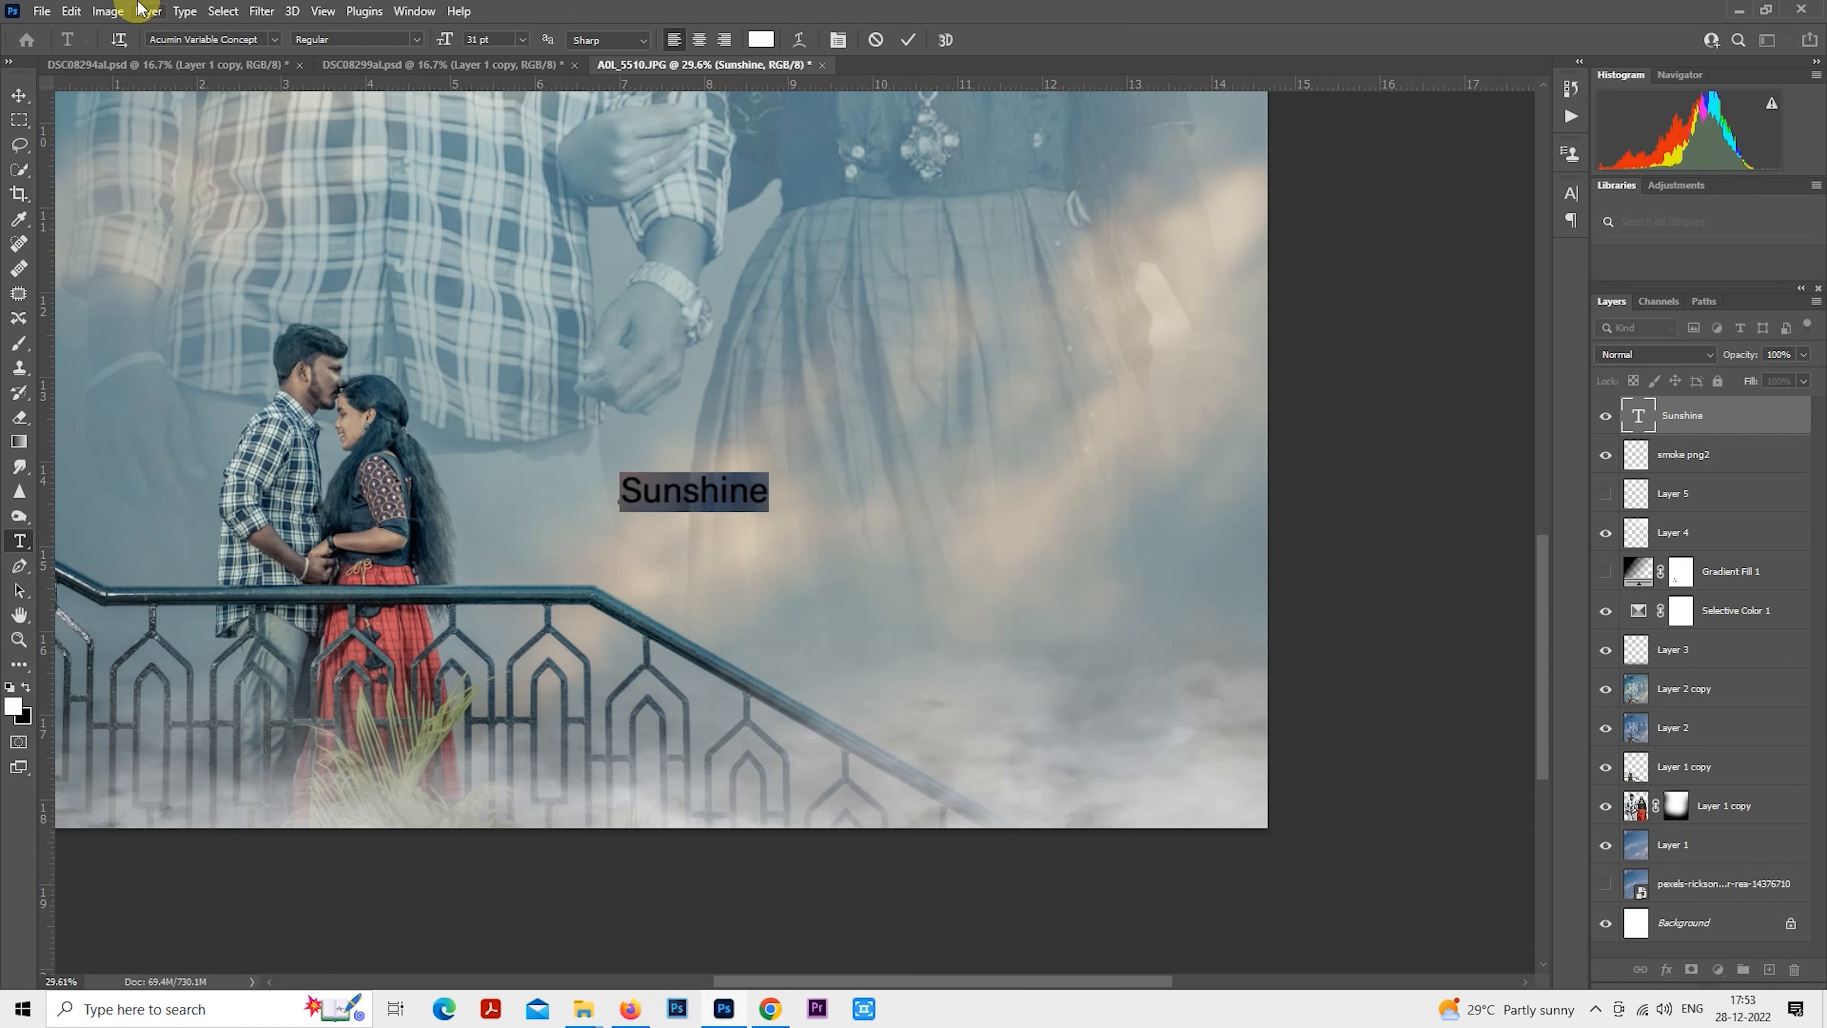
pyautogui.scroll(-3, 261, 39)
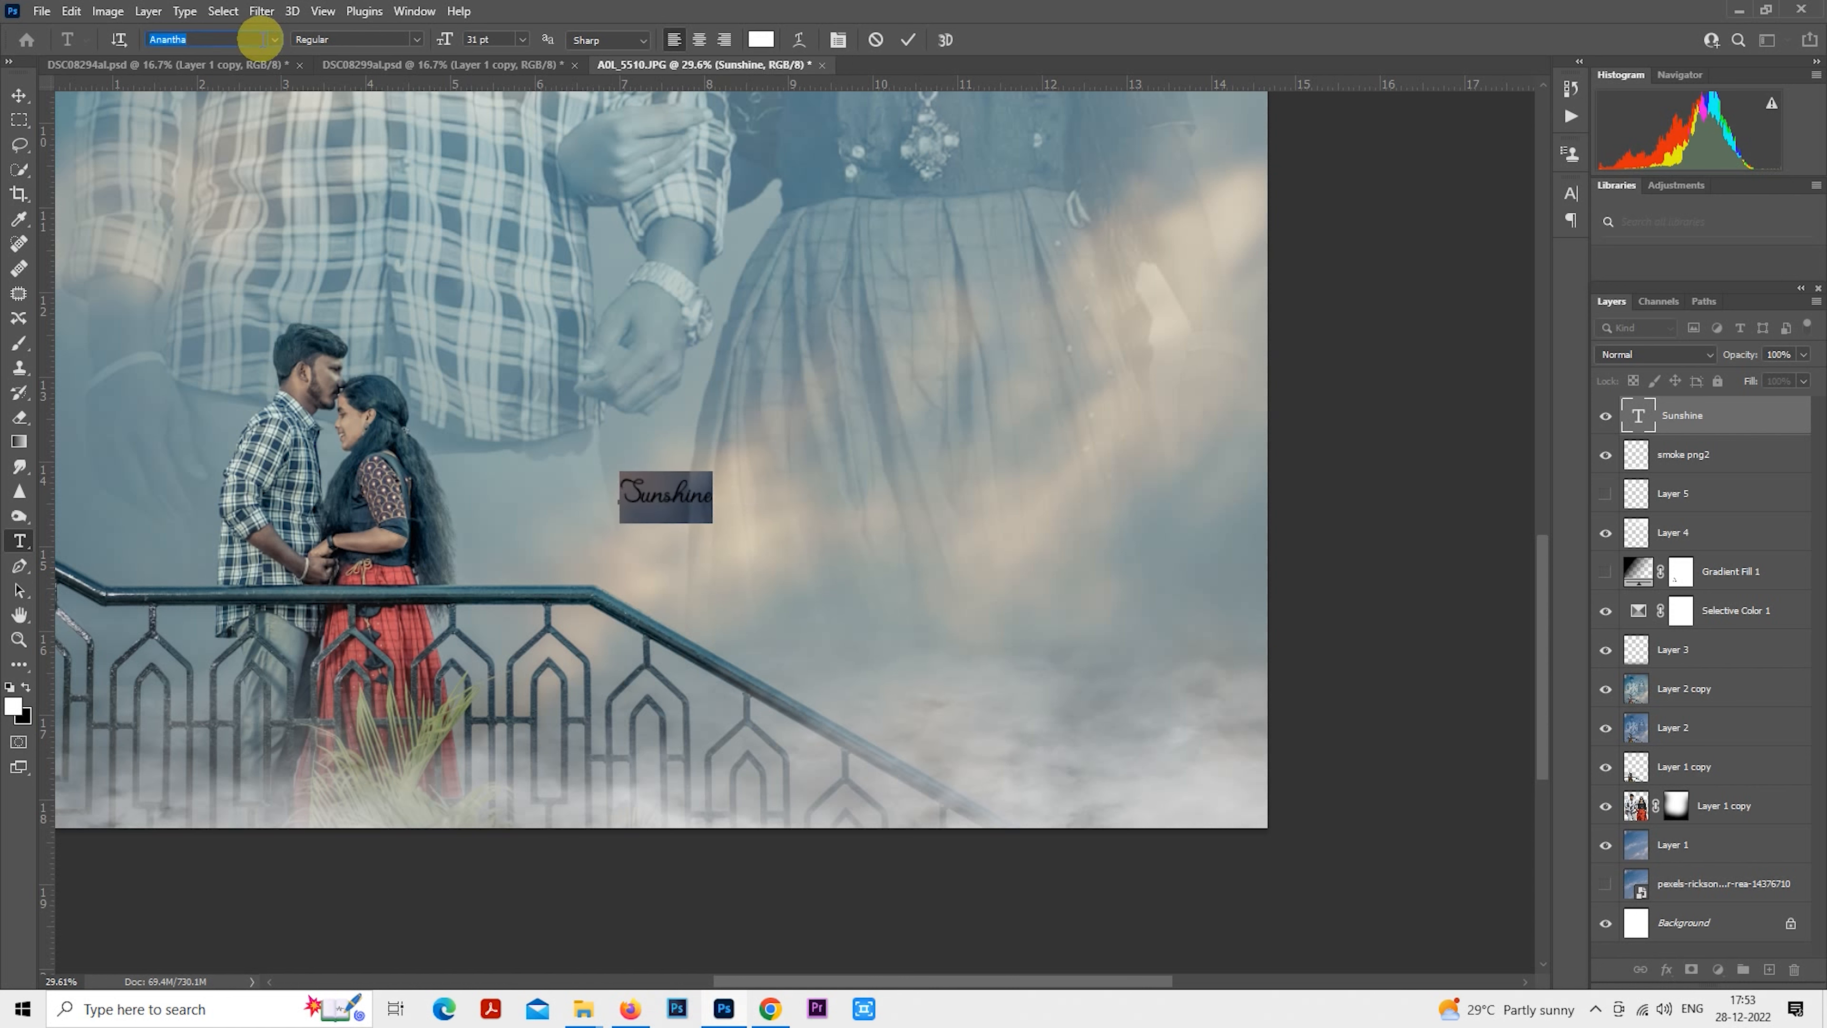
pyautogui.scroll(-2, 260, 39)
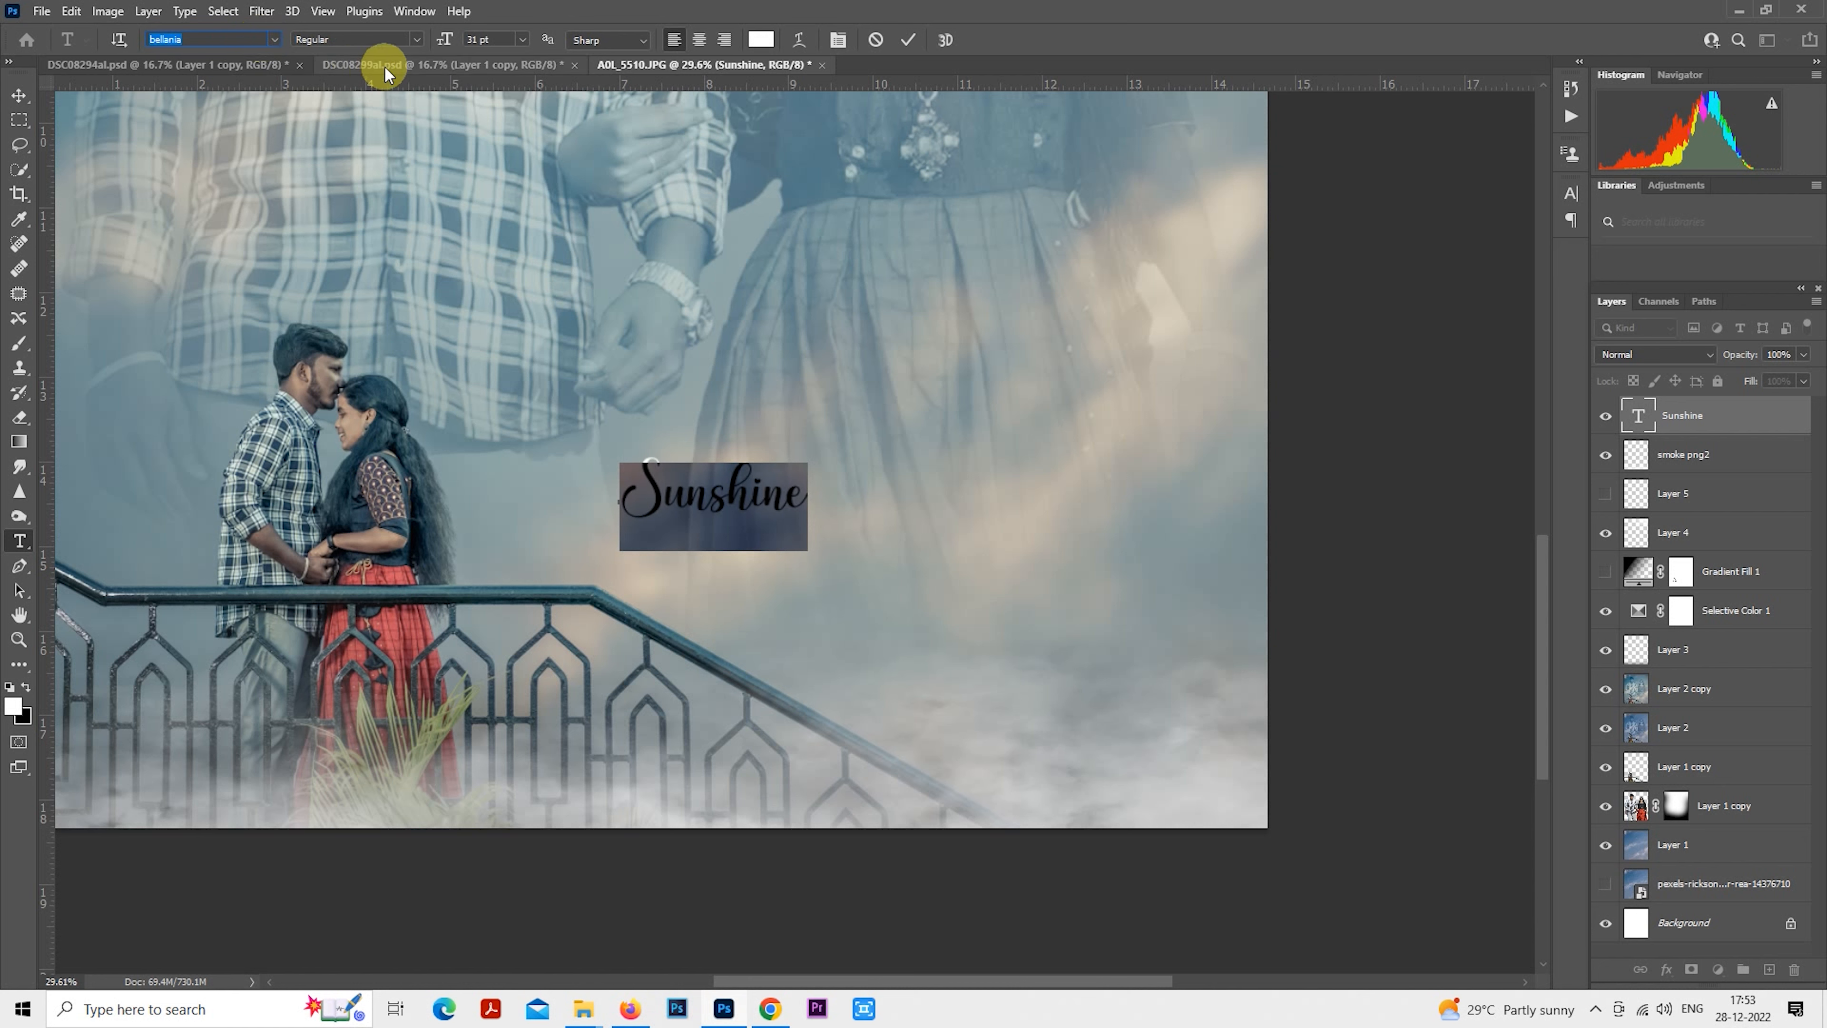
pyautogui.scroll(10, 492, 44)
pyautogui.scroll(2, 493, 45)
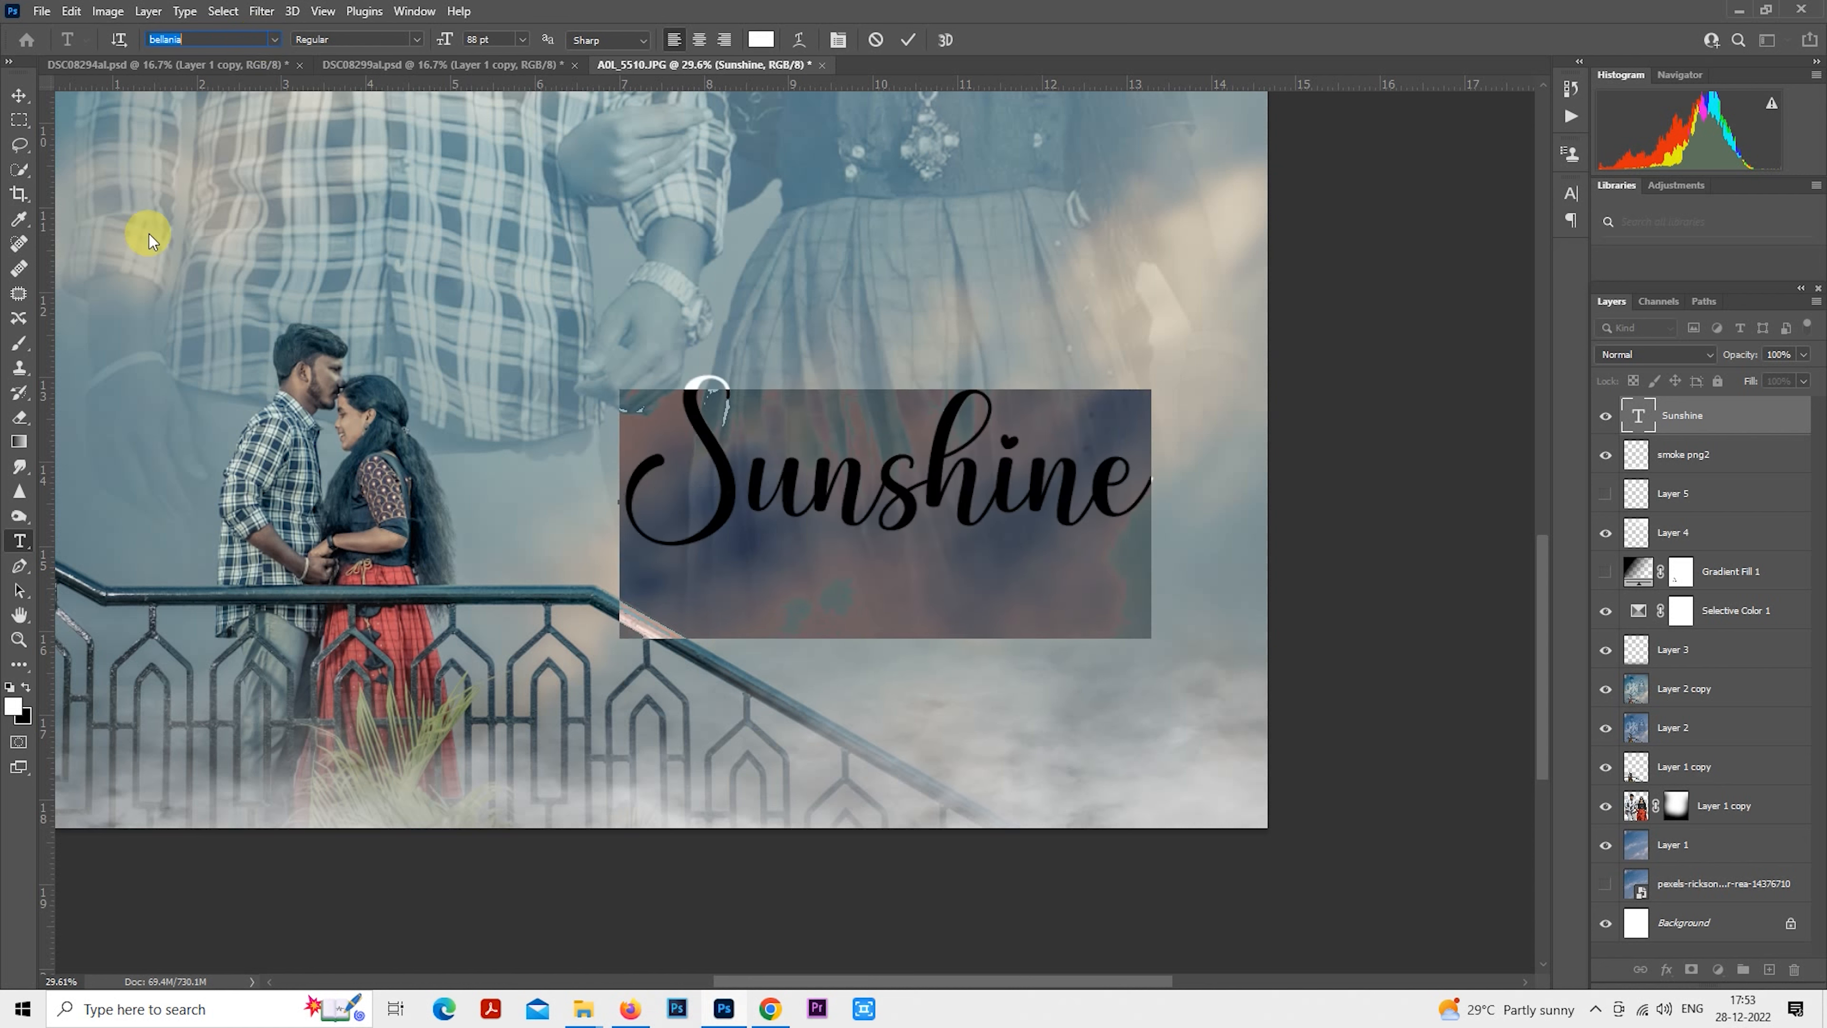
# Commit the "Sunshine" text, shift it slightly toward the canvas's lower right corner, and rotate it counter-clockwise so it slants upward.
pyautogui.click(20, 120)
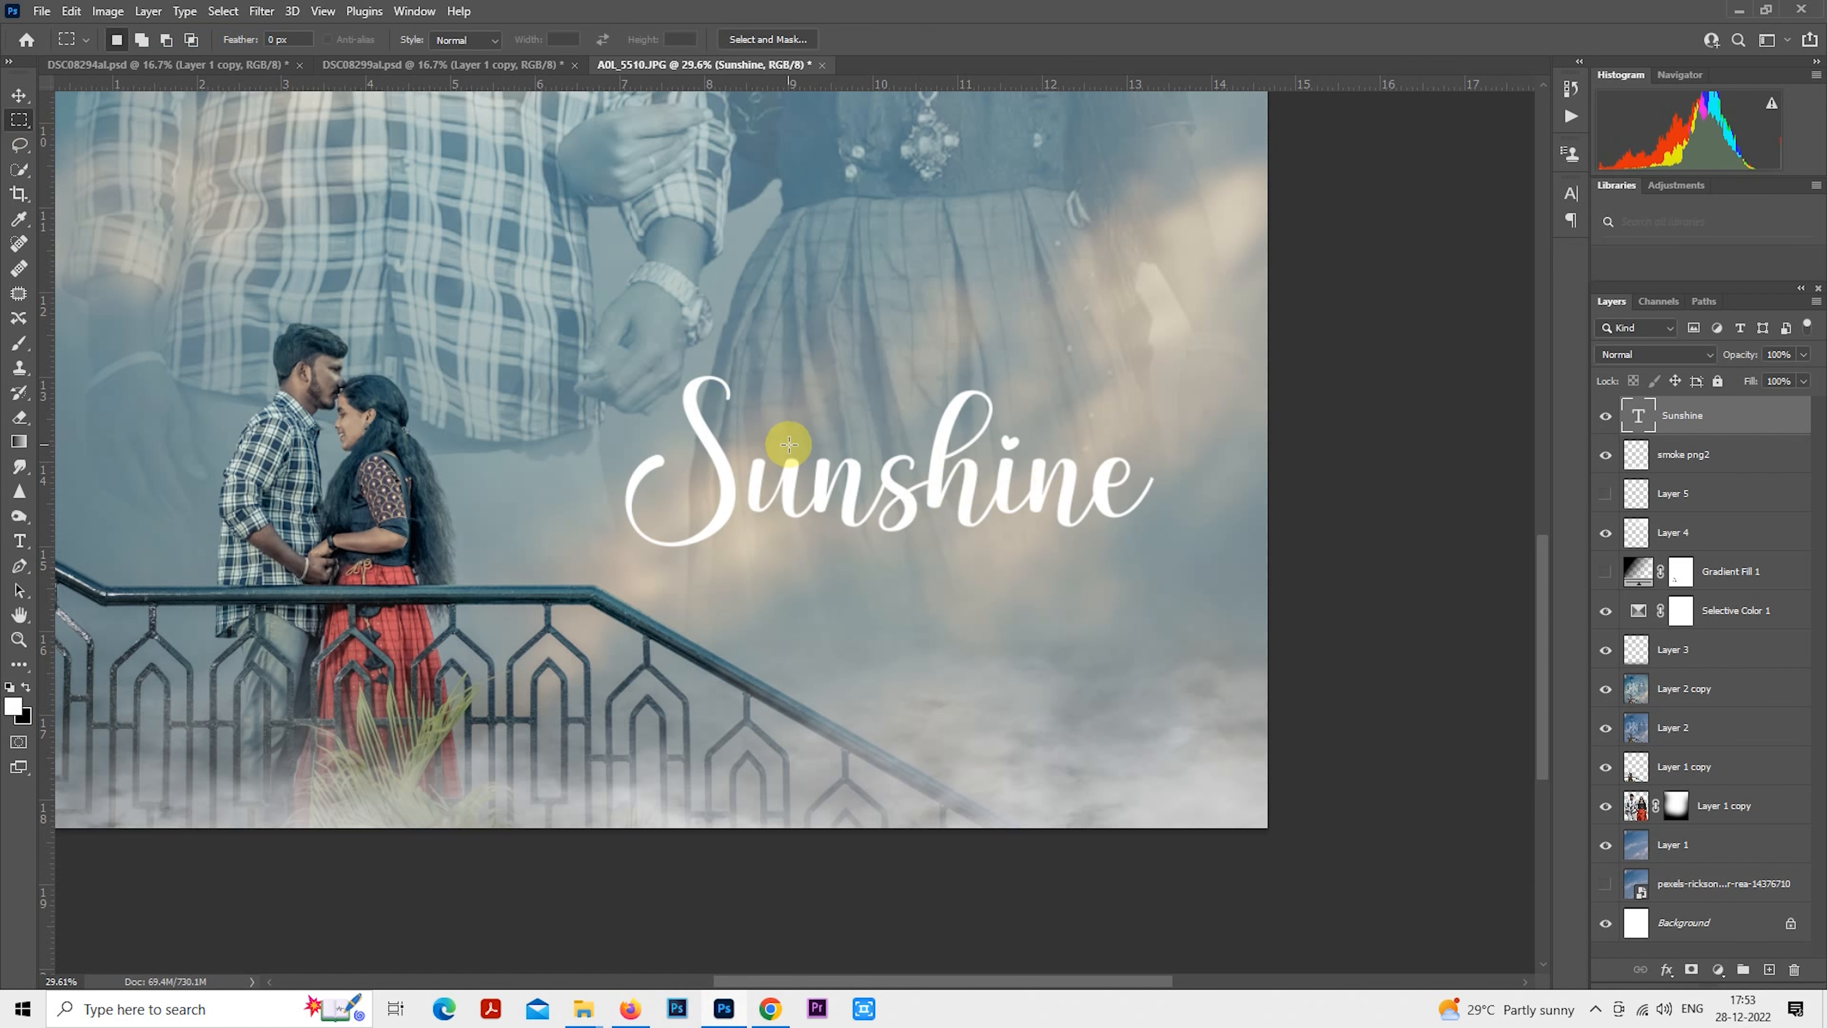
pyautogui.scroll(-2, 838, 455)
pyautogui.scroll(-1, 913, 524)
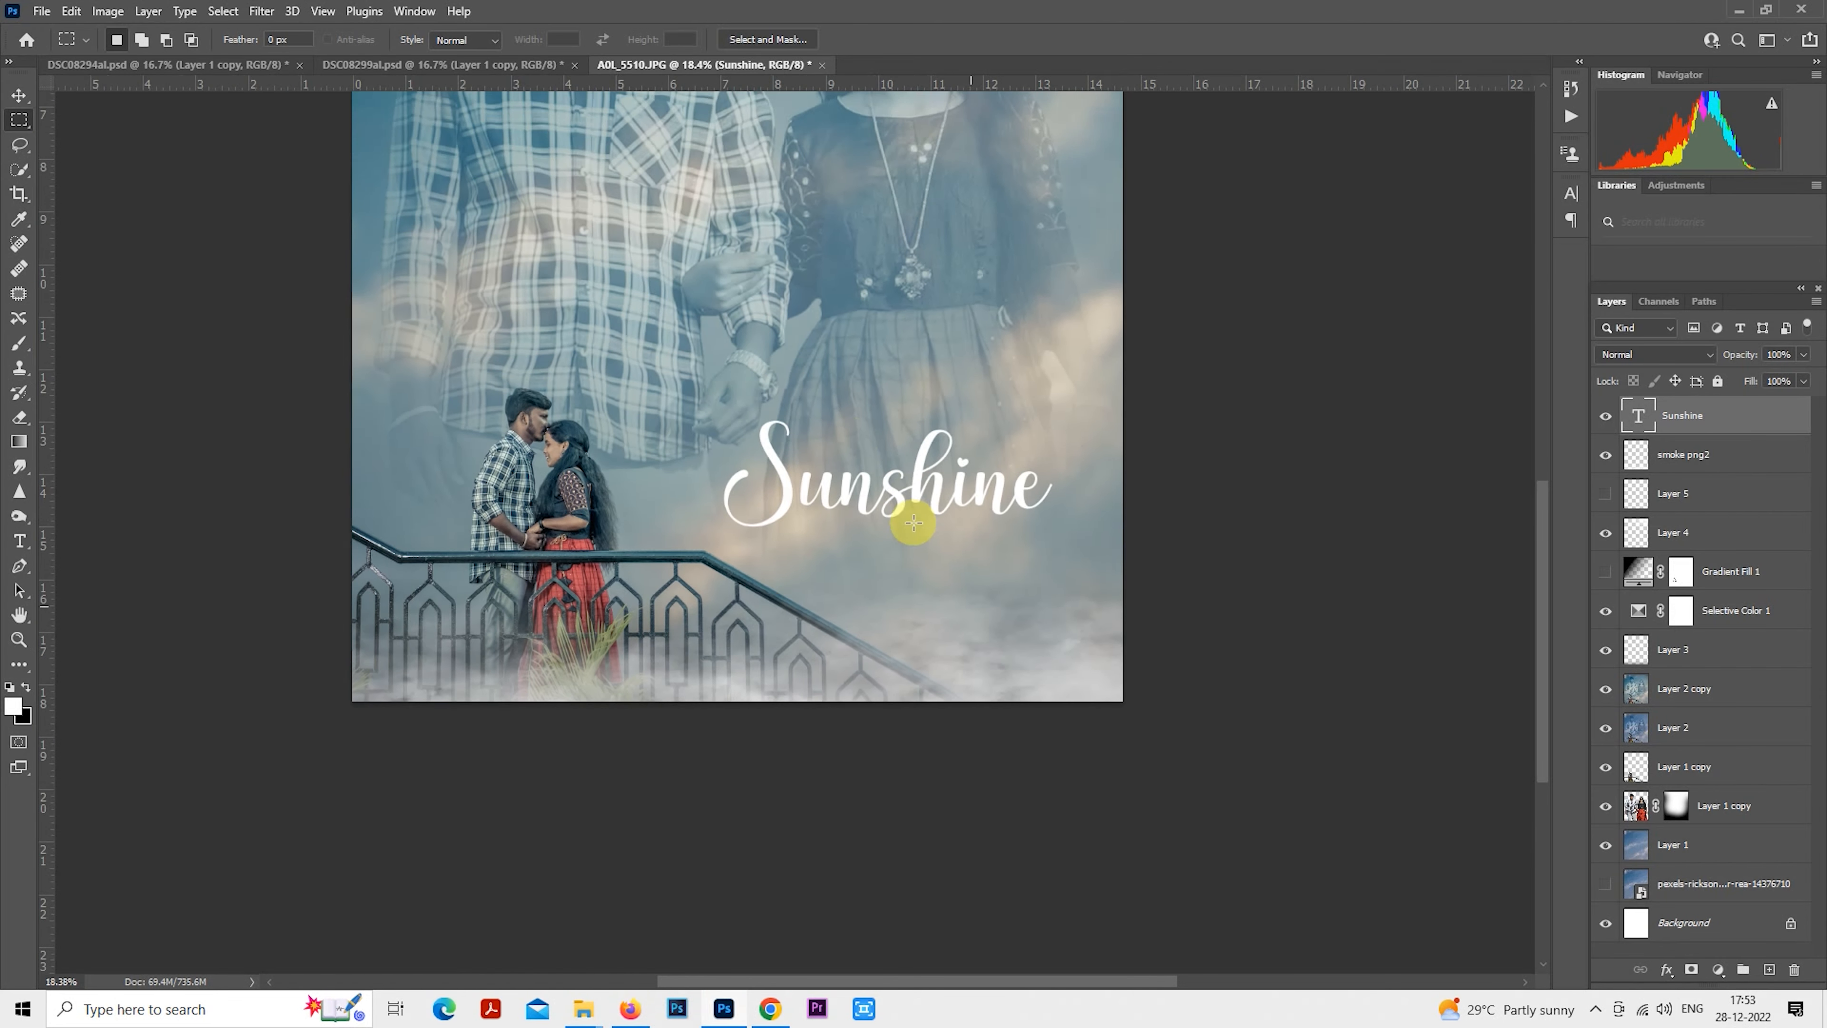
pyautogui.moveTo(925, 482); pyautogui.dragTo(958, 531)
pyautogui.rightClick(879, 458)
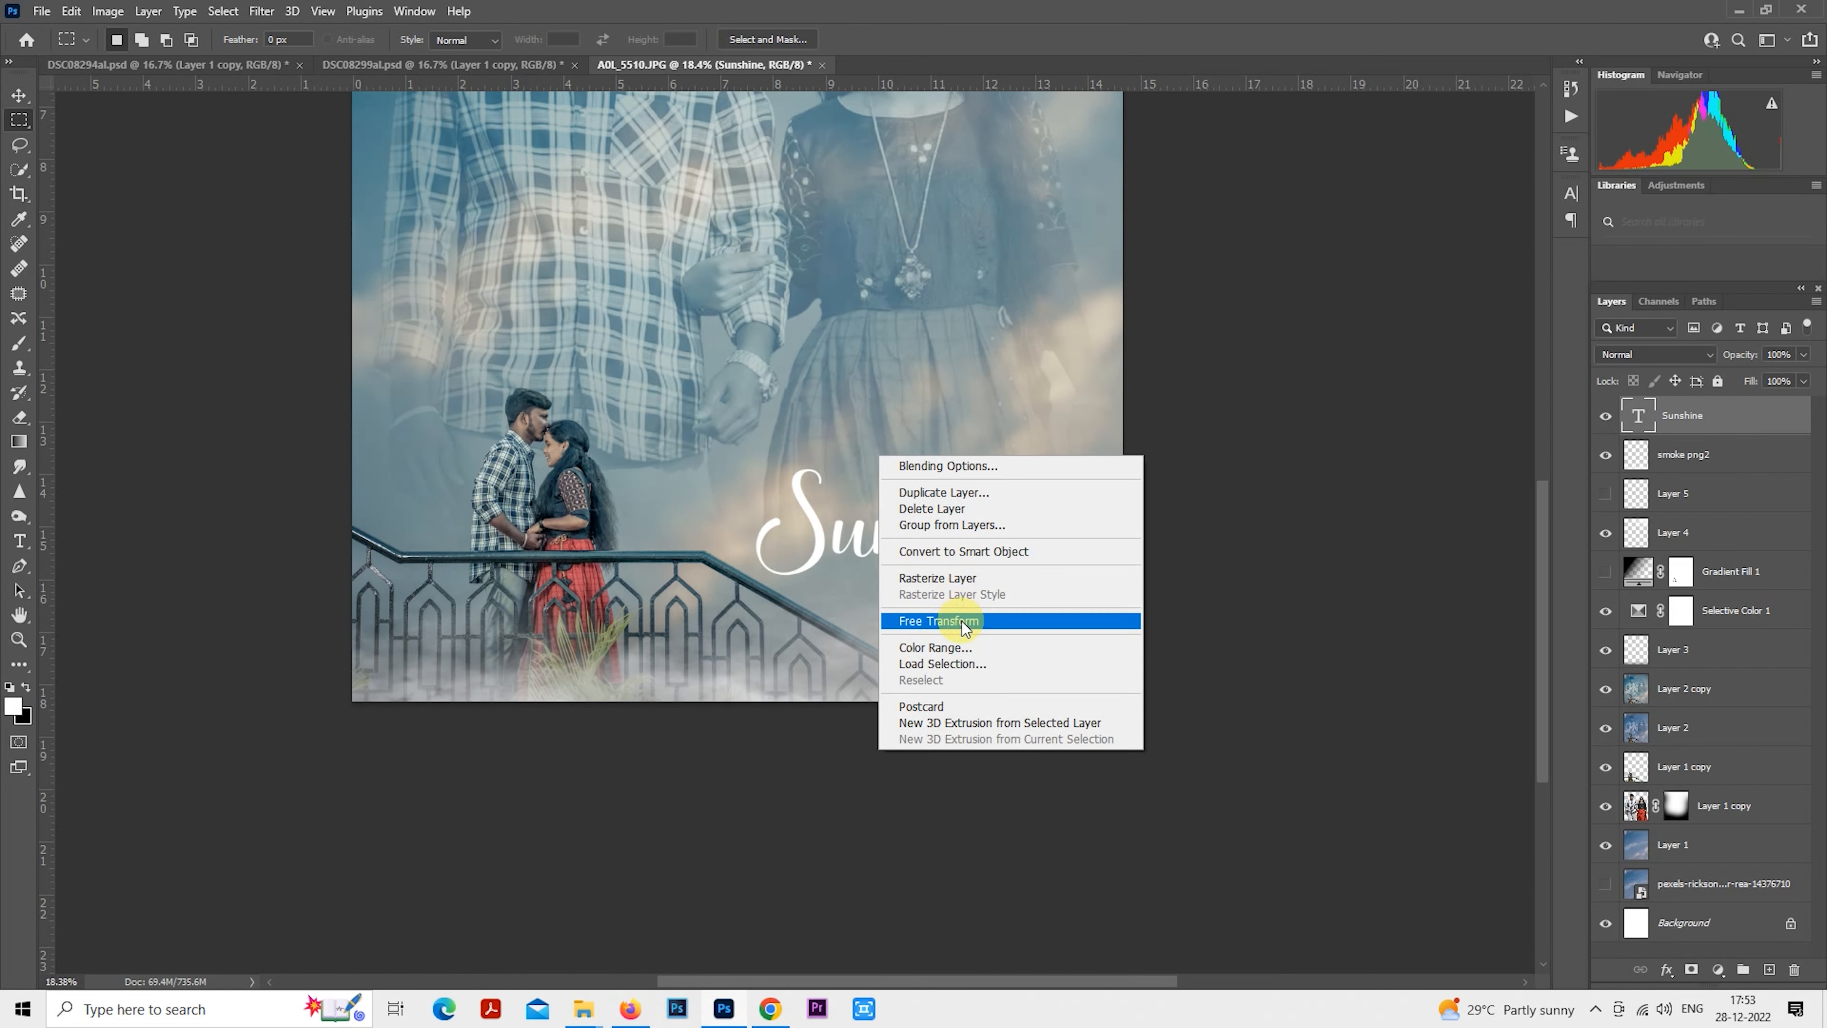
pyautogui.click(1064, 621)
pyautogui.moveTo(1084, 554); pyautogui.dragTo(1053, 469)
pyautogui.moveTo(930, 531); pyautogui.dragTo(979, 559)
pyautogui.press('Return')
# Scale the slanted "Sunshine" text down slightly and nudge it toward the canvas's lower right corner.
pyautogui.scroll(3, 979, 559)
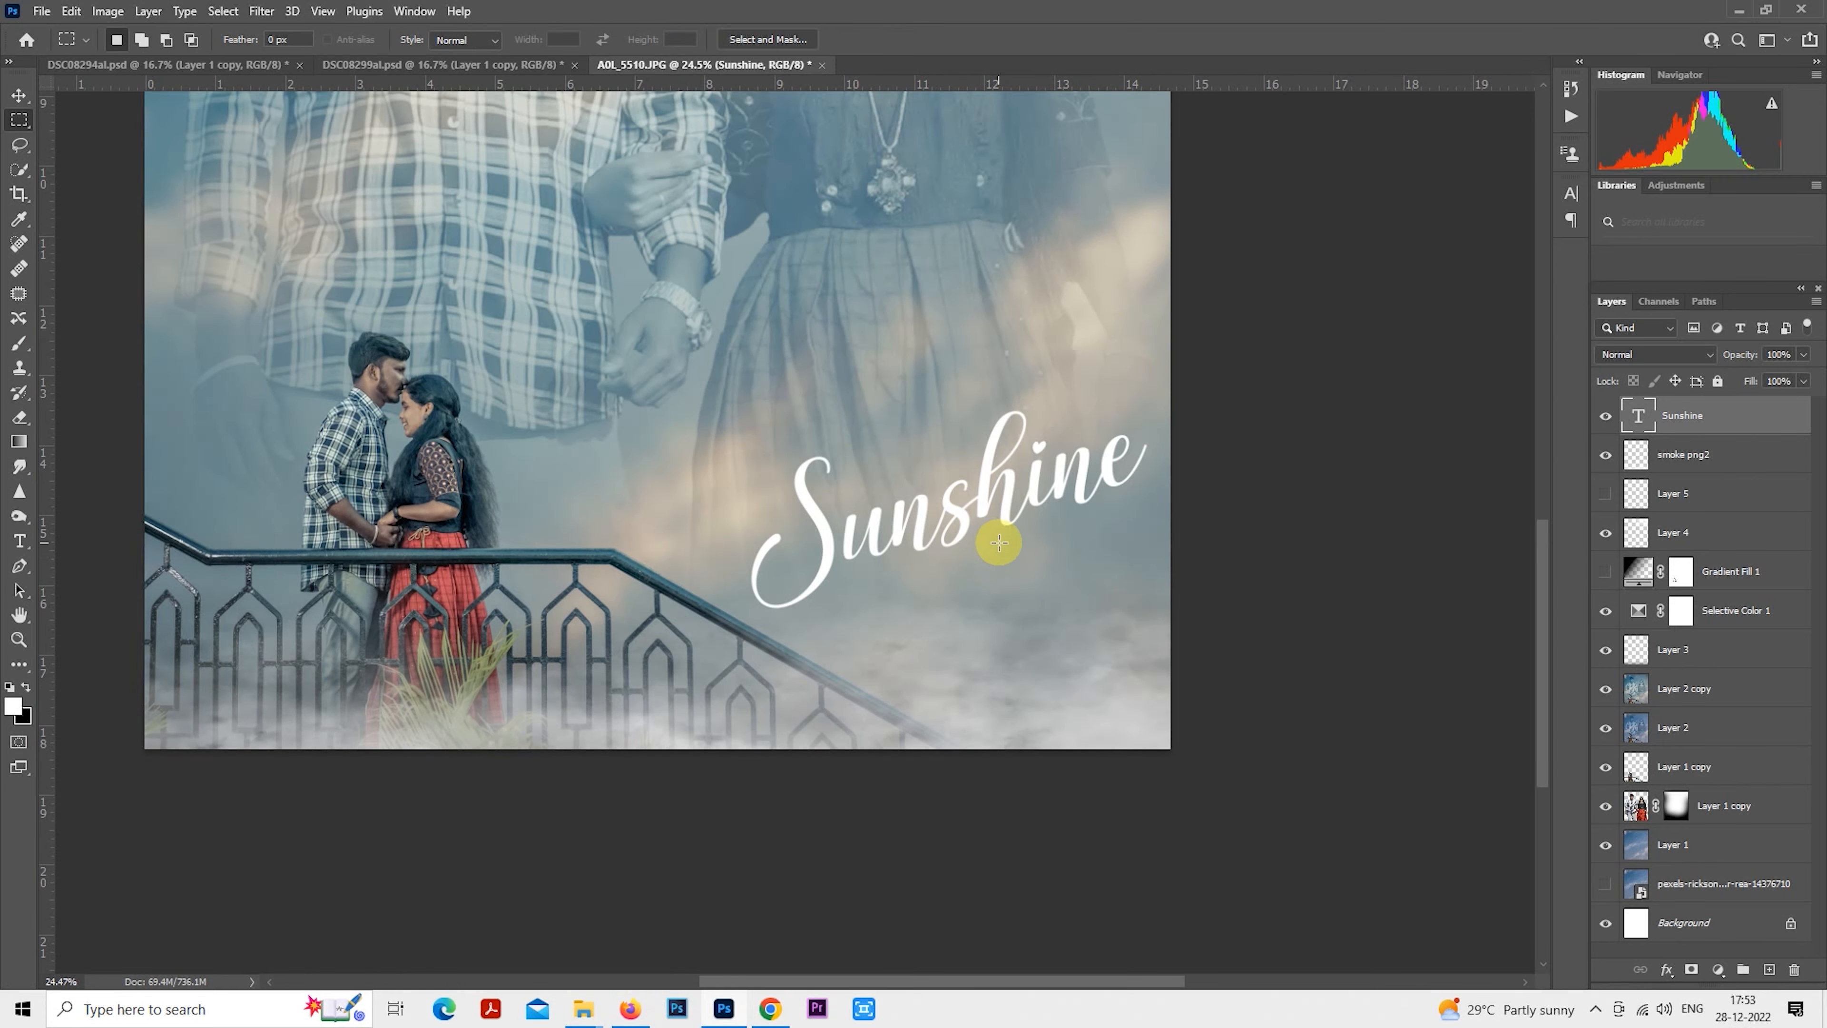
pyautogui.rightClick(950, 478)
pyautogui.click(1030, 641)
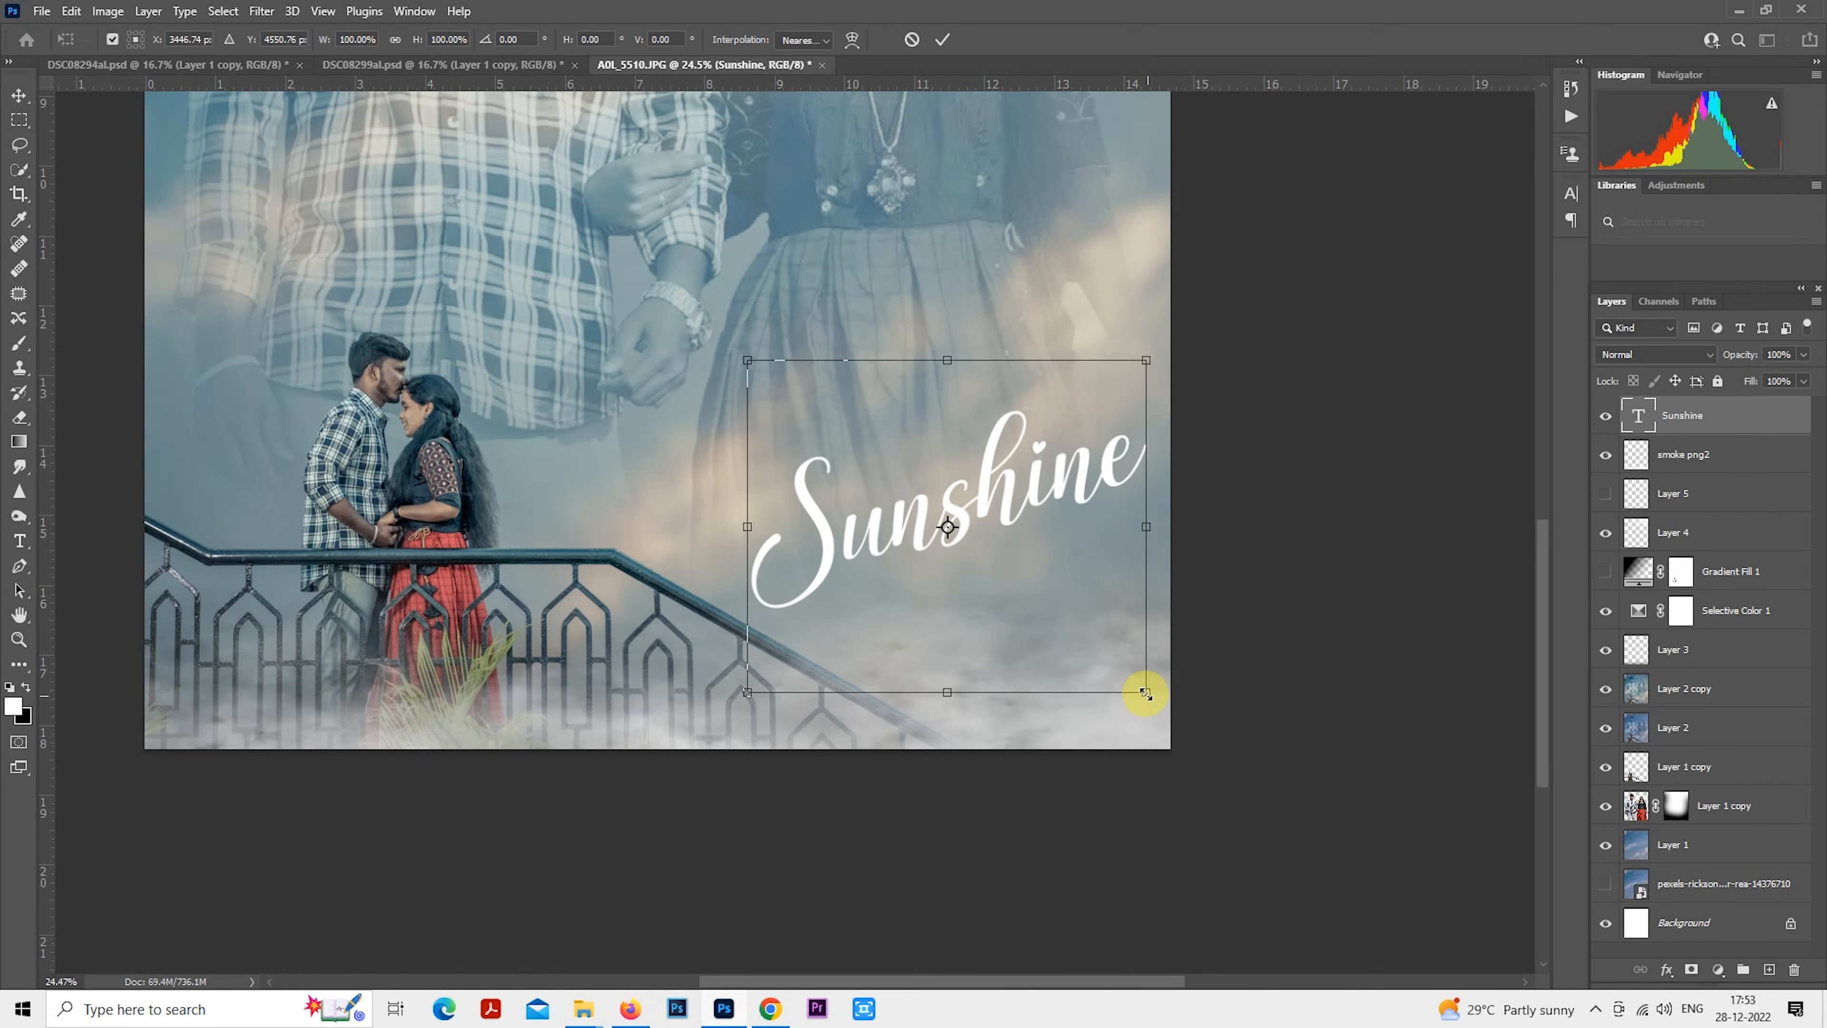
pyautogui.moveTo(1146, 692); pyautogui.dragTo(1131, 676)
pyautogui.press('Return')
pyautogui.press('m')
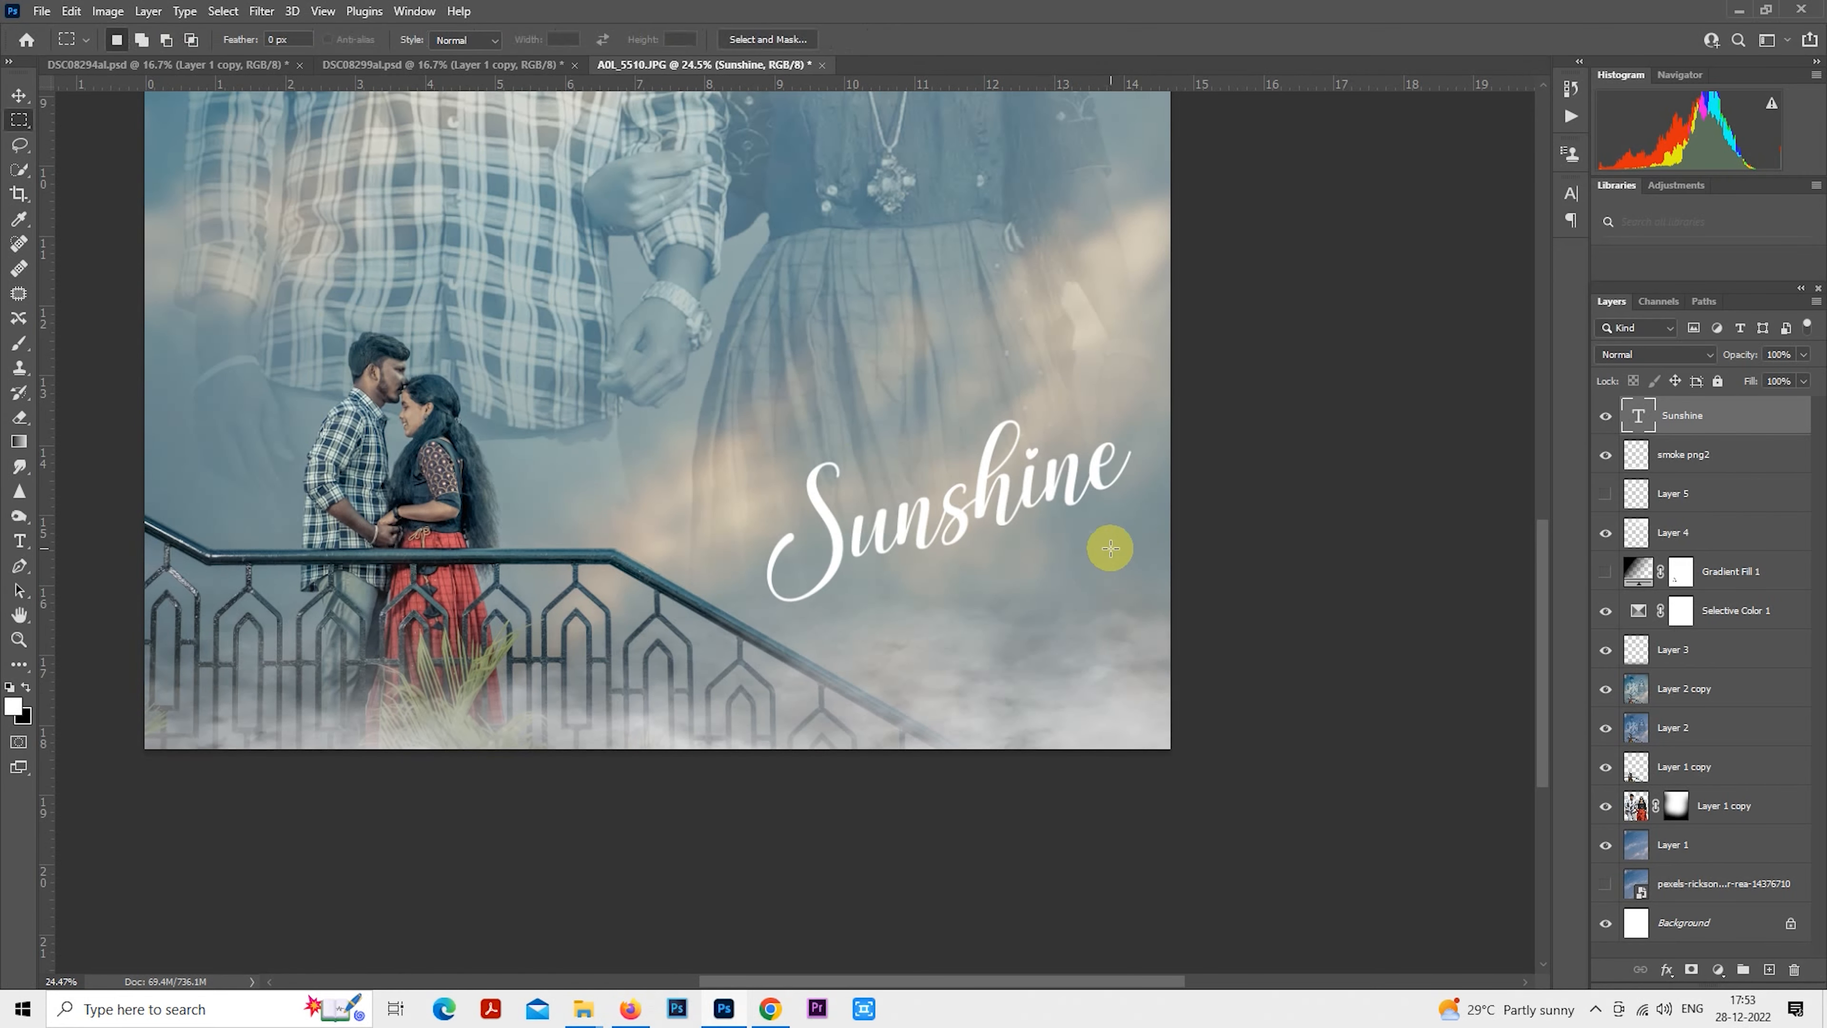
pyautogui.moveTo(1038, 525); pyautogui.dragTo(1047, 534)
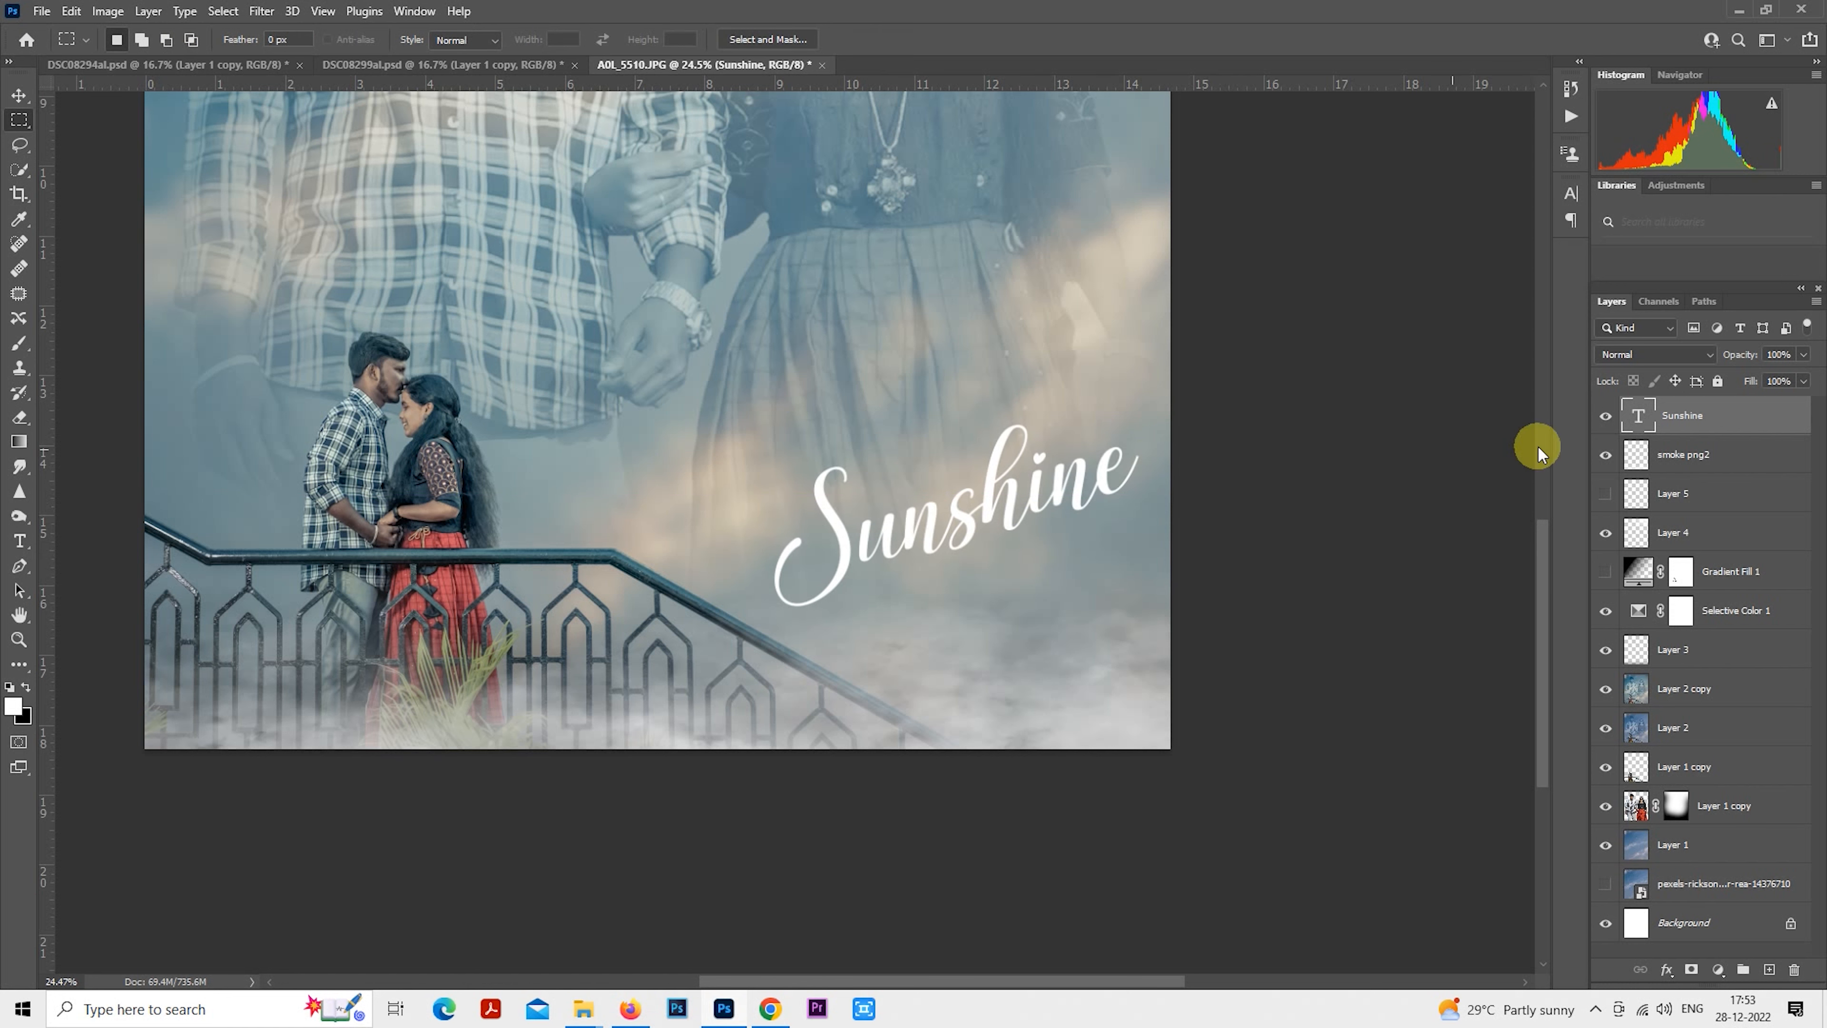
# Add a Bevel & Emboss effect to the Sunshine layer with shadow colour c7575d, sampled from the railing woman's red outfit.
pyautogui.rightClick(1691, 416)
pyautogui.click(1511, 149)
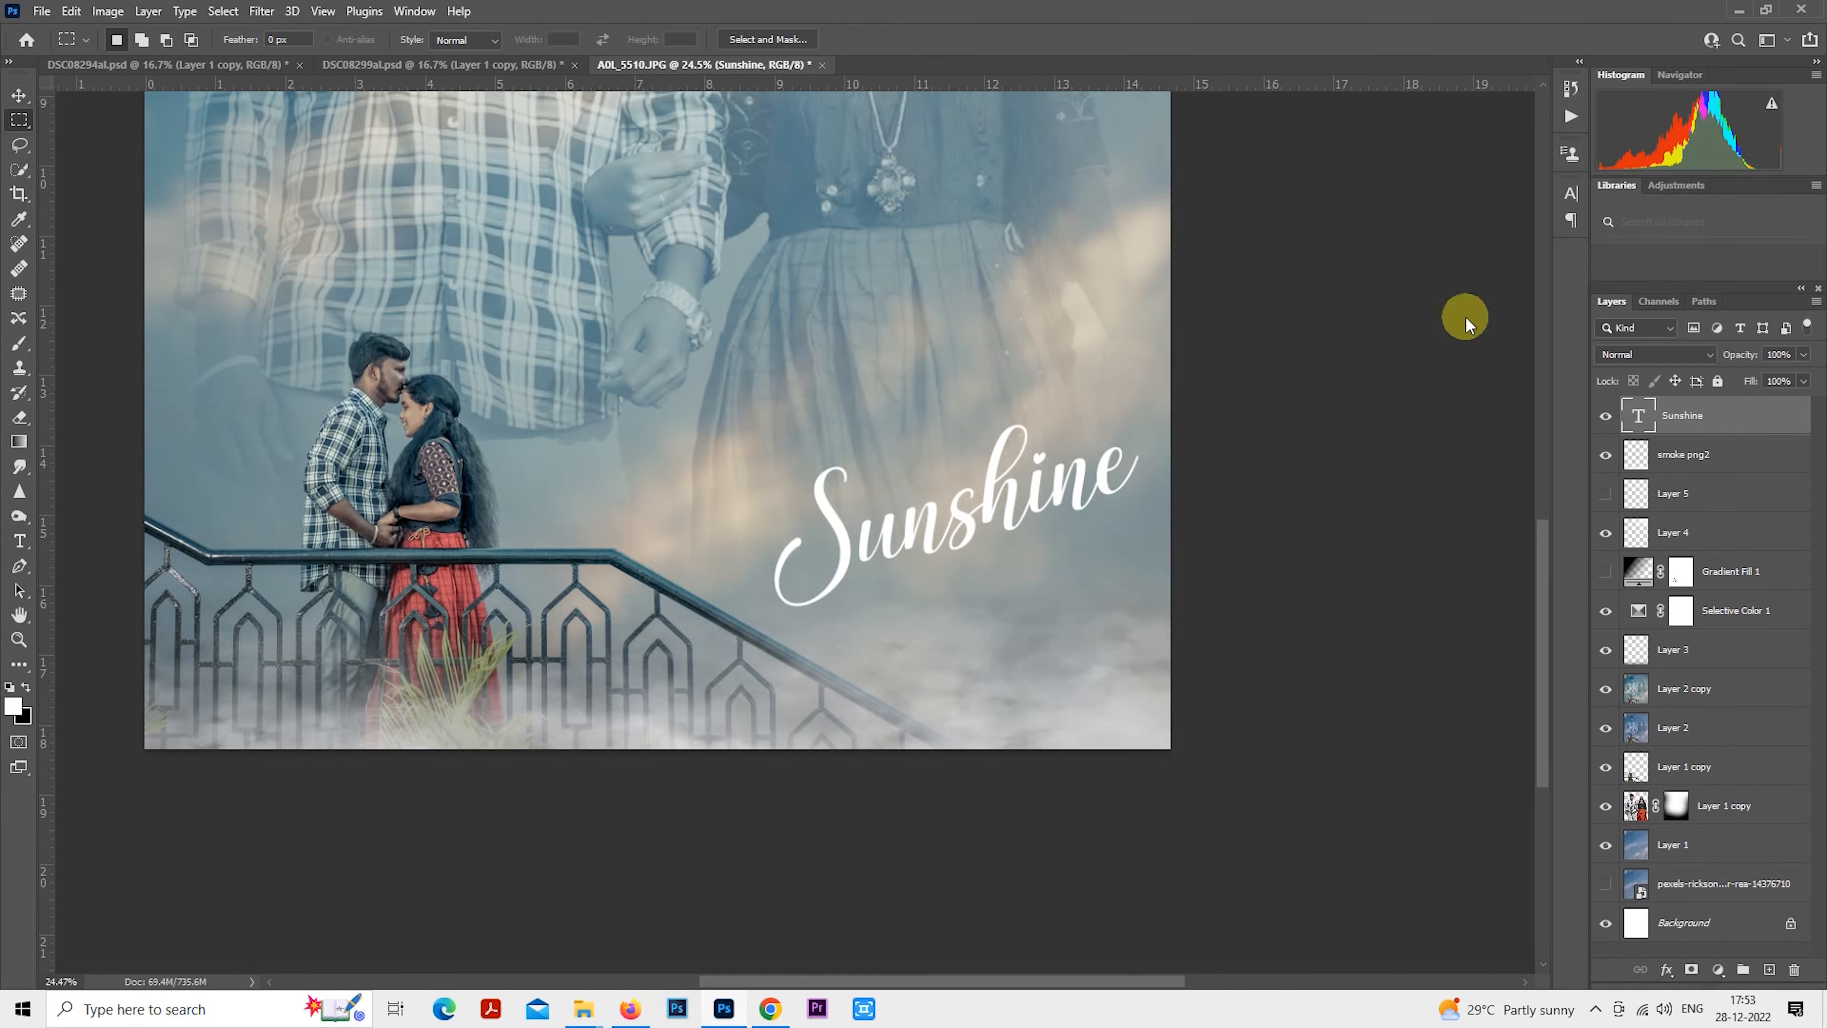
pyautogui.click(1116, 331)
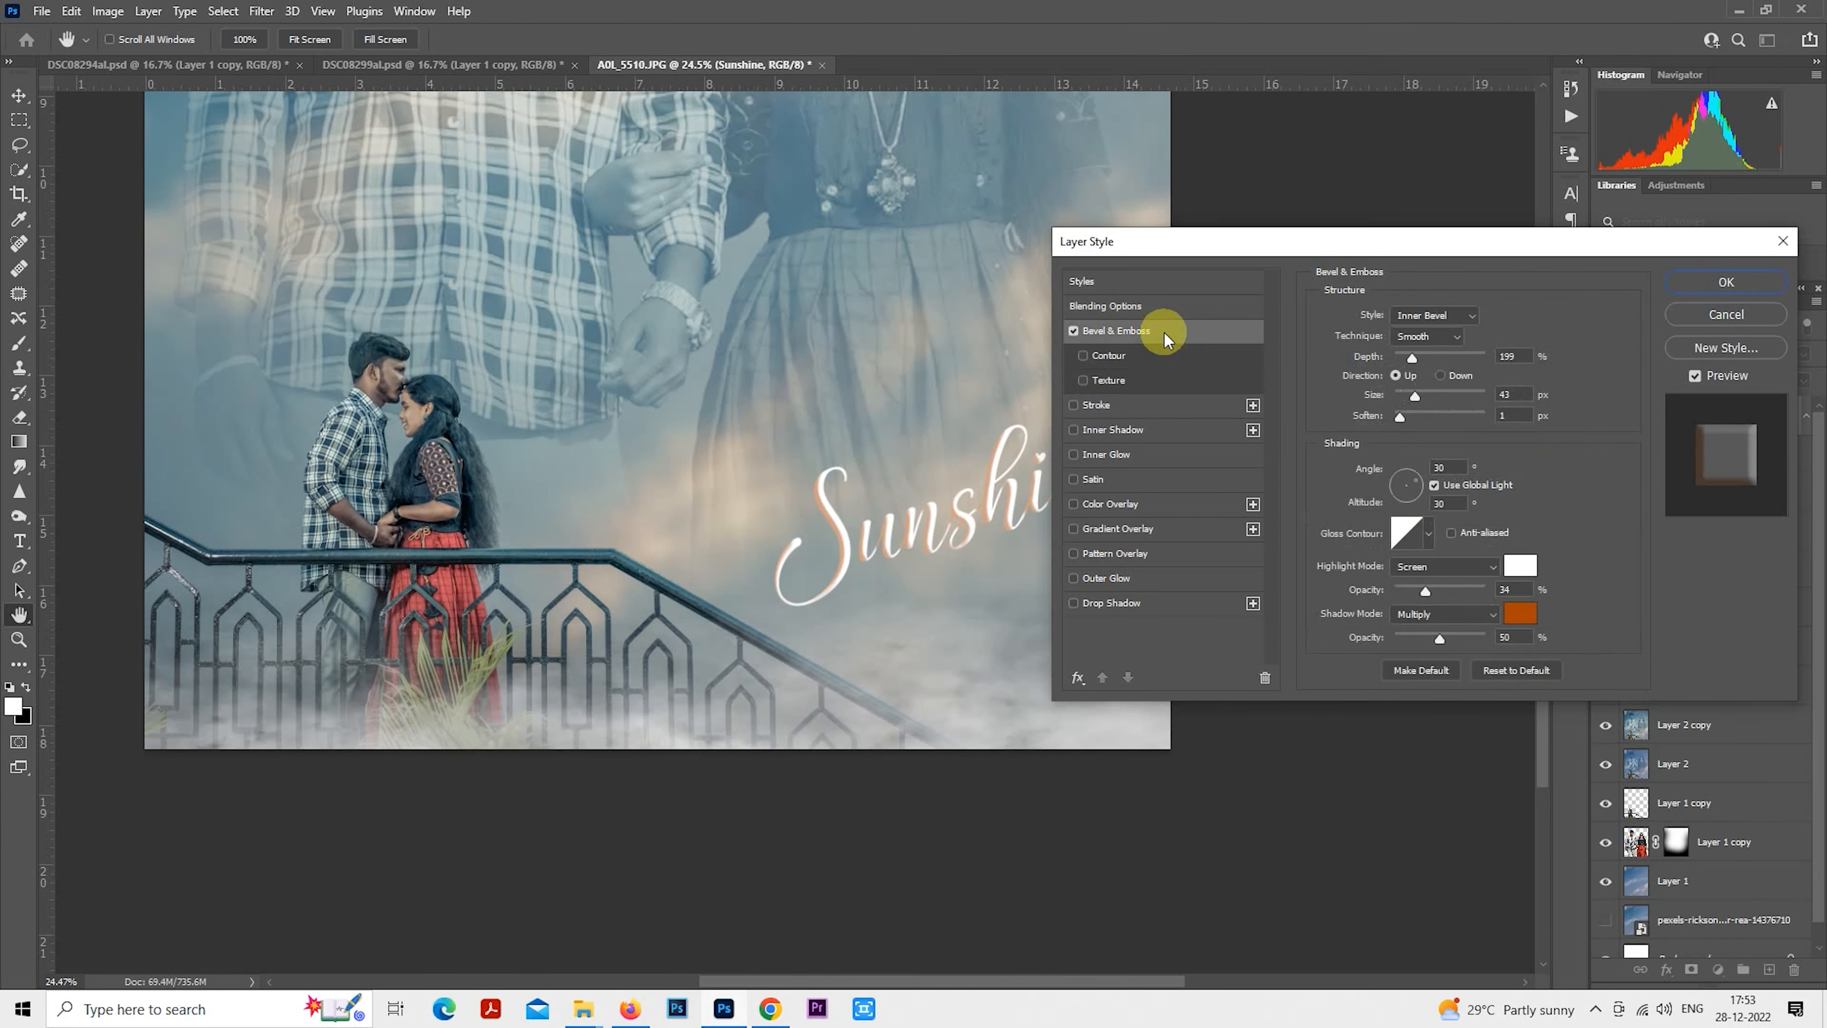
pyautogui.click(1525, 614)
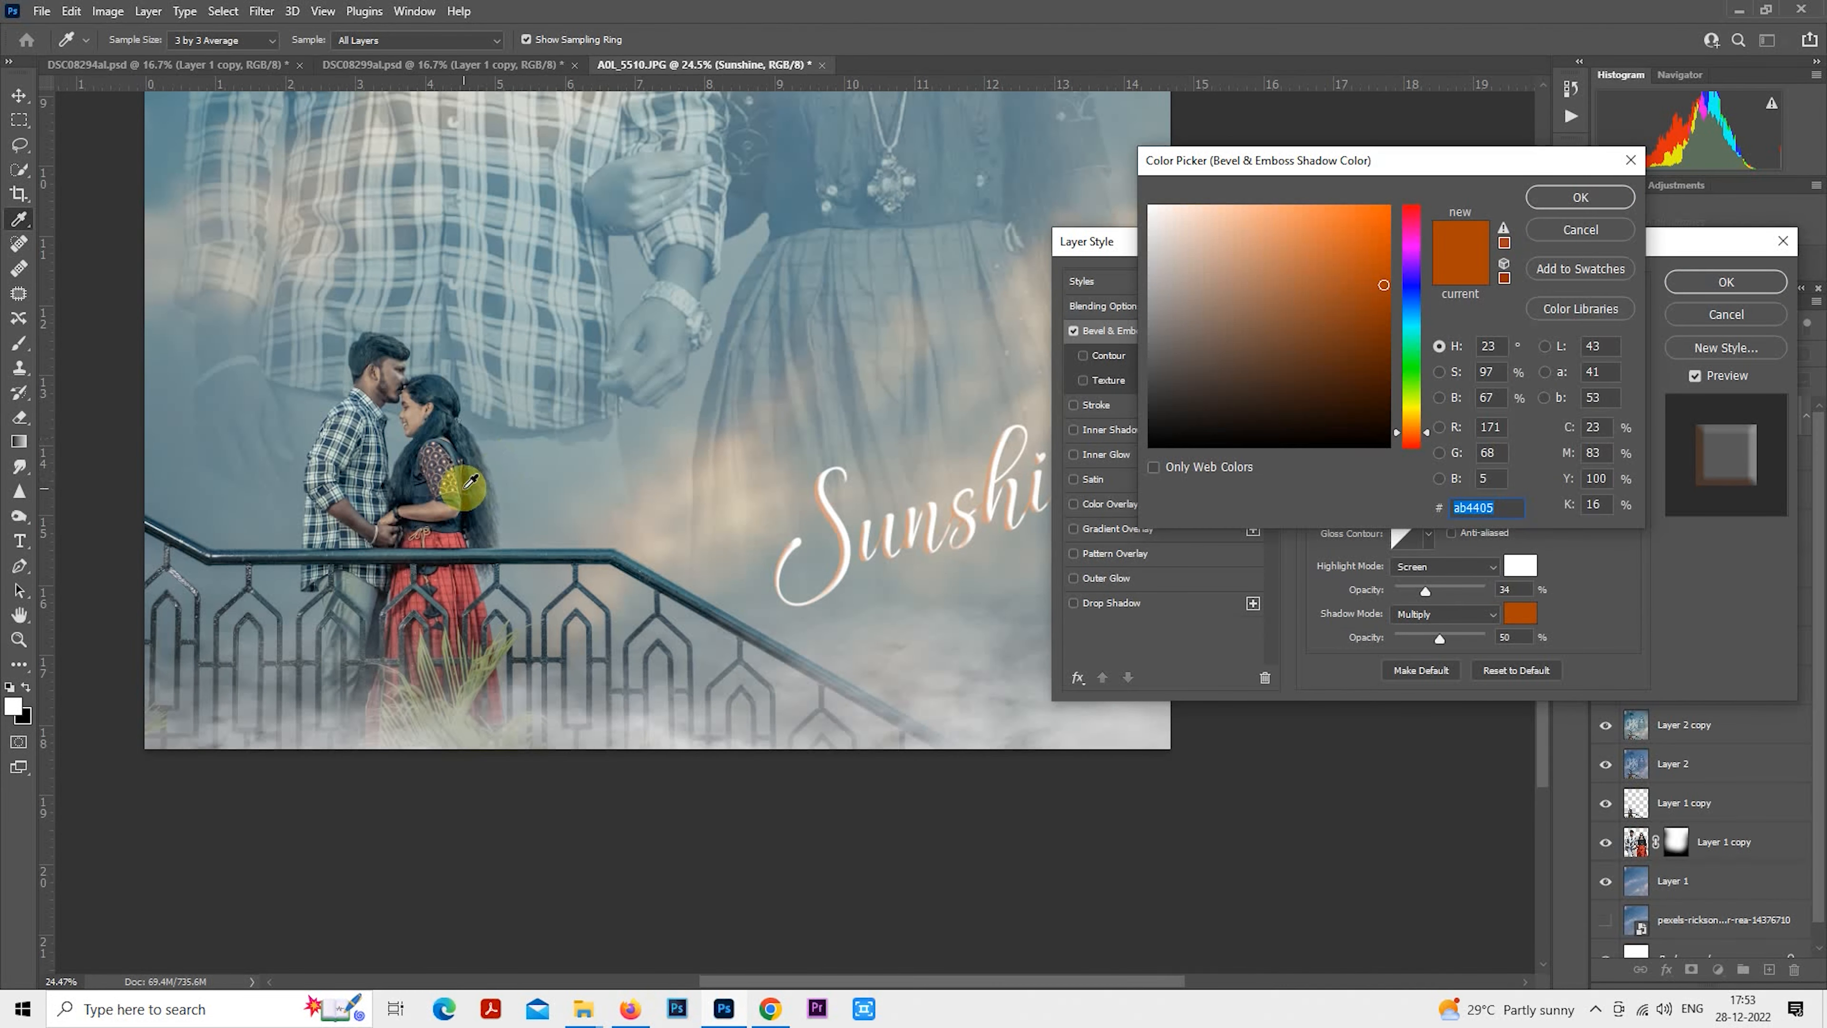
pyautogui.click(451, 540)
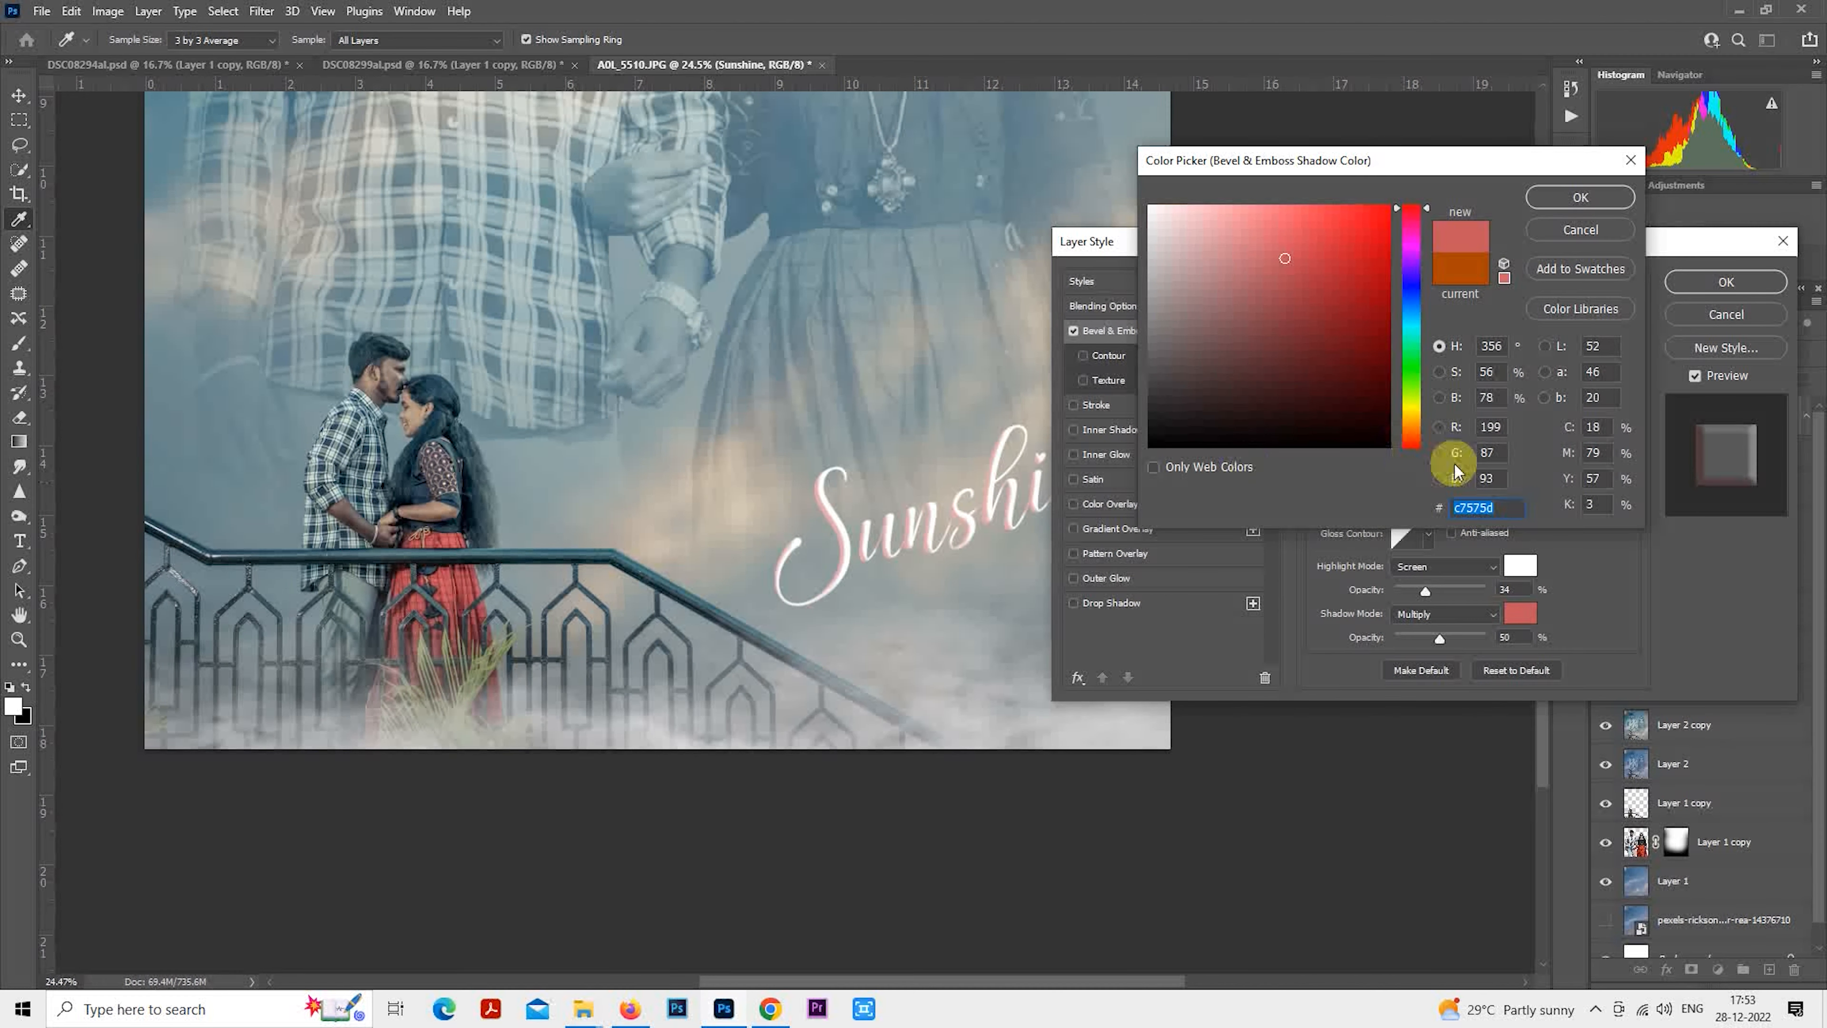
pyautogui.click(1549, 205)
pyautogui.click(1553, 201)
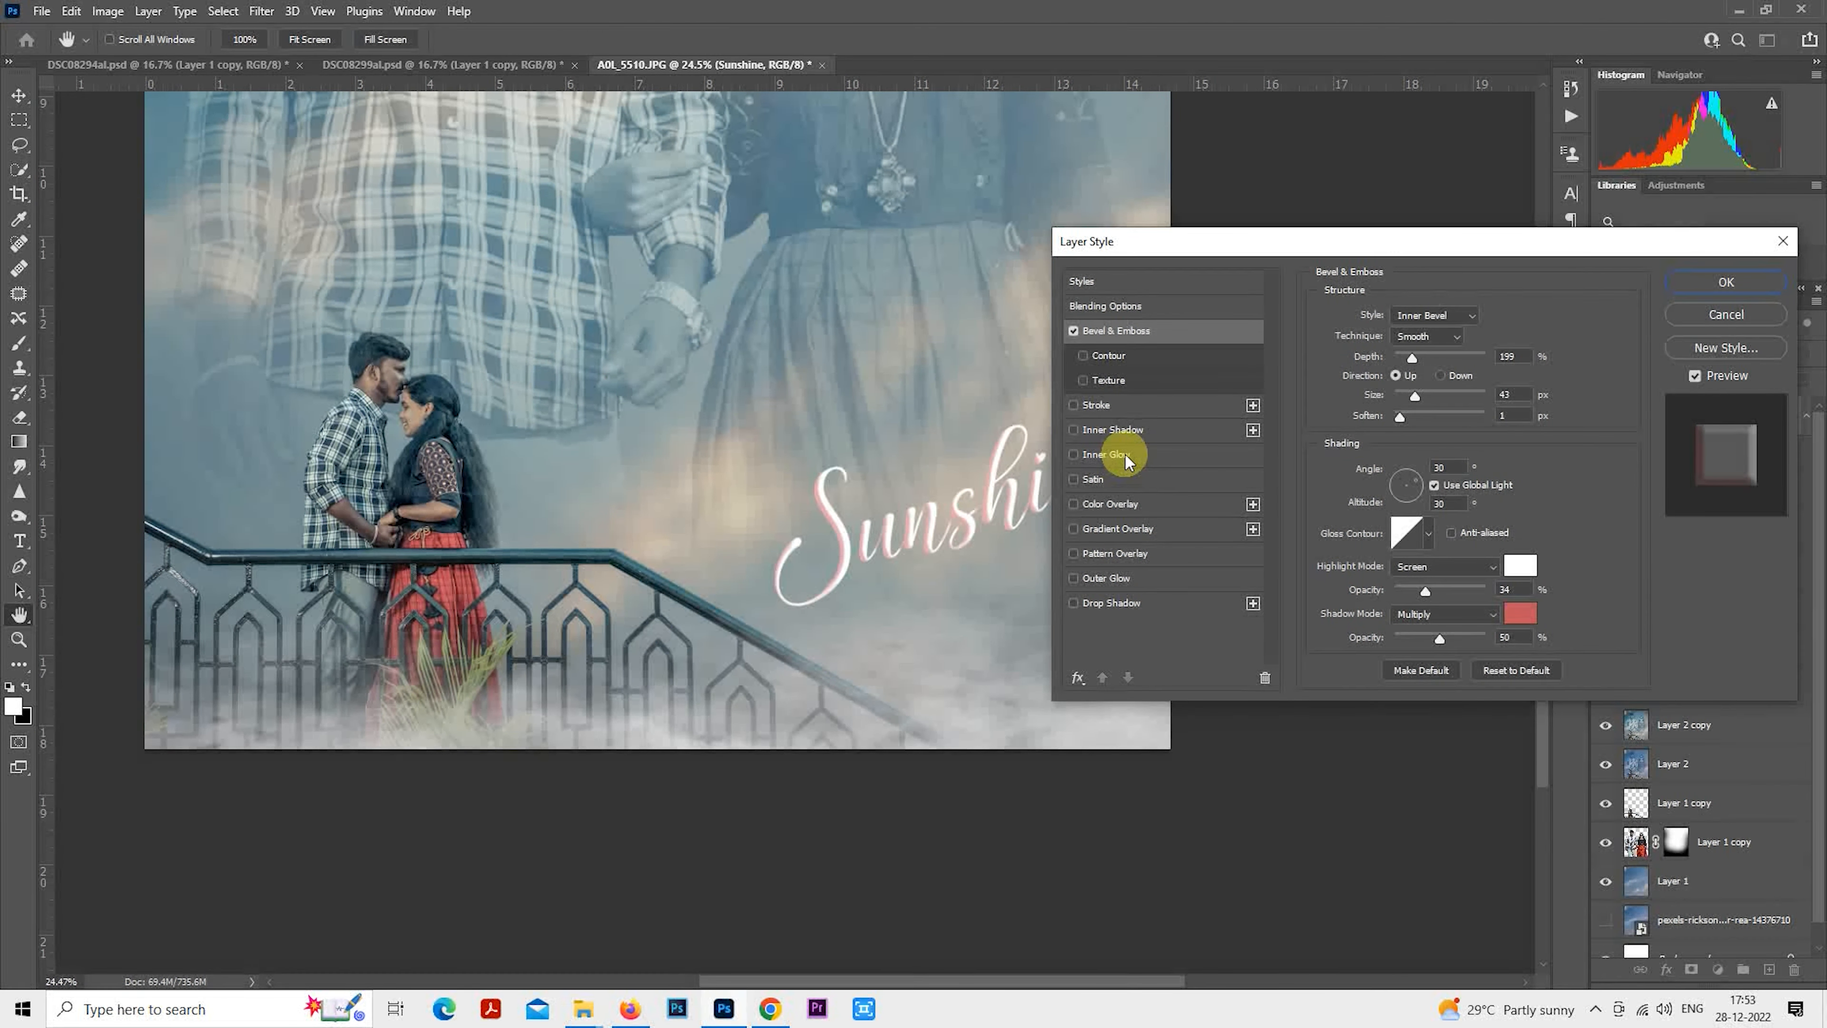
# Set the bevel's lighting angle to 147° and add a drop shadow to the "Sunshine" text.
pyautogui.click(1399, 486)
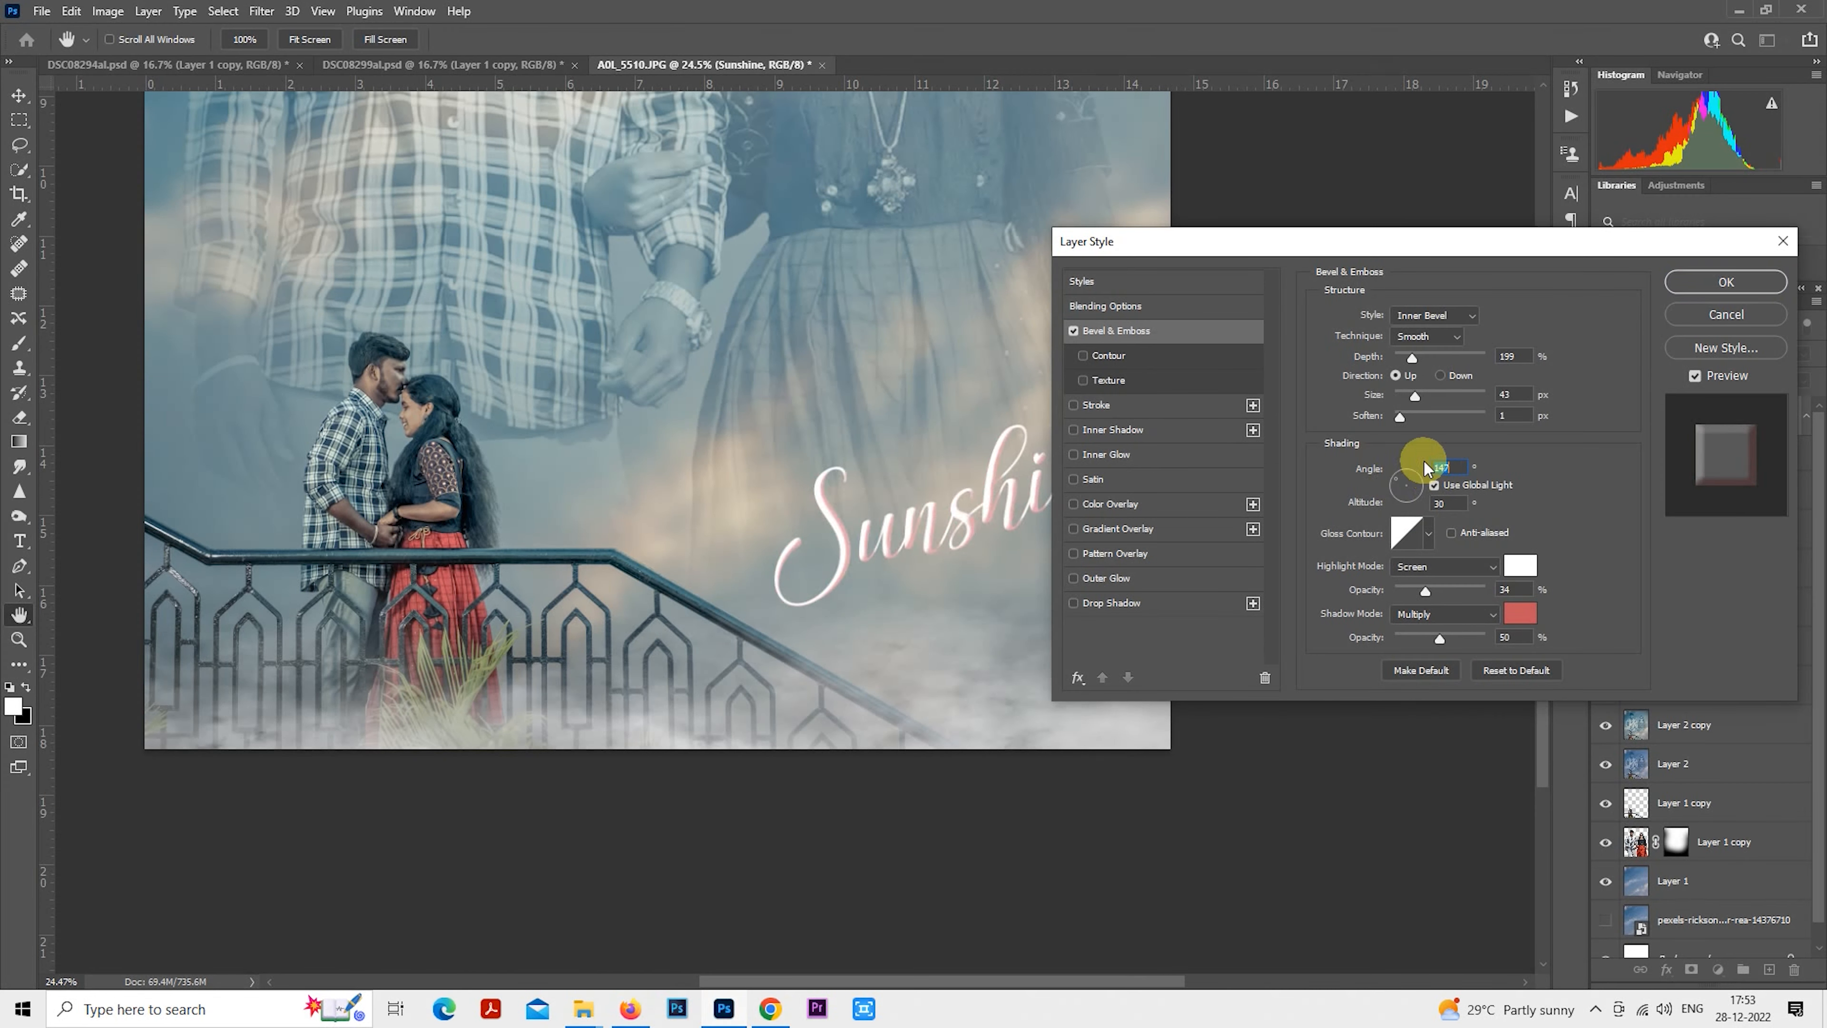
pyautogui.click(1074, 604)
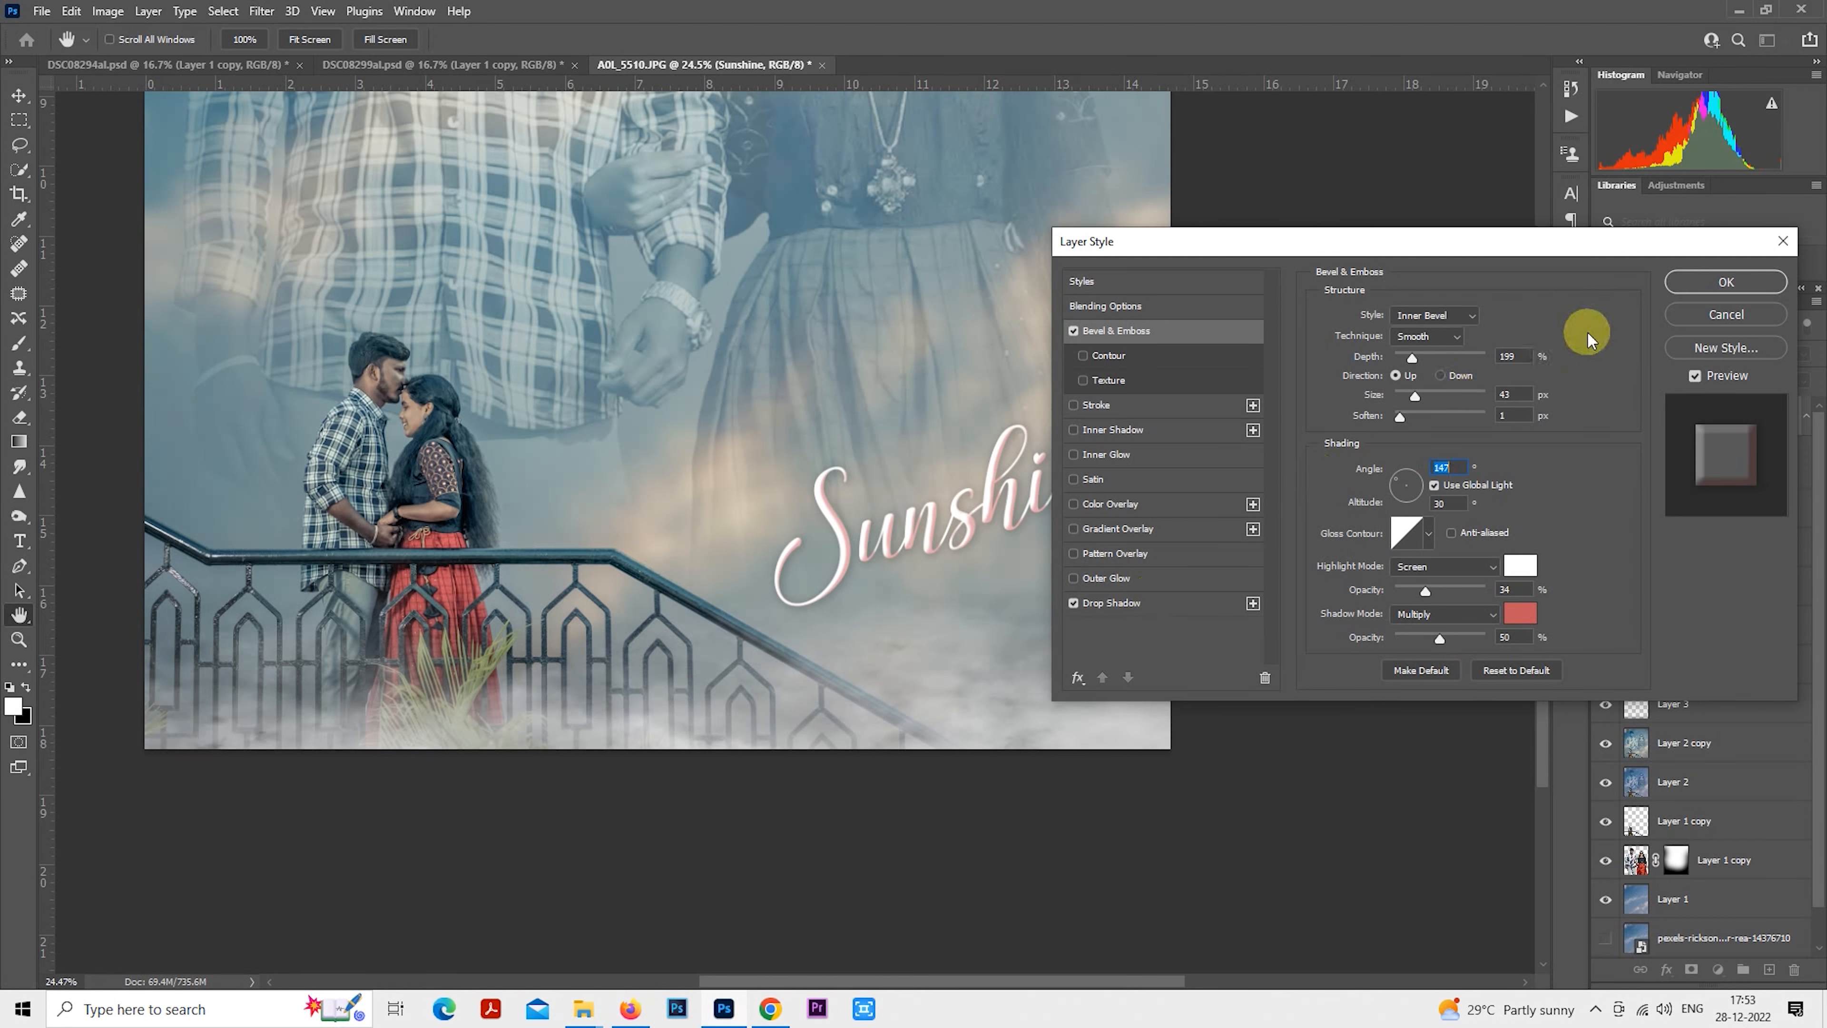
pyautogui.click(1185, 603)
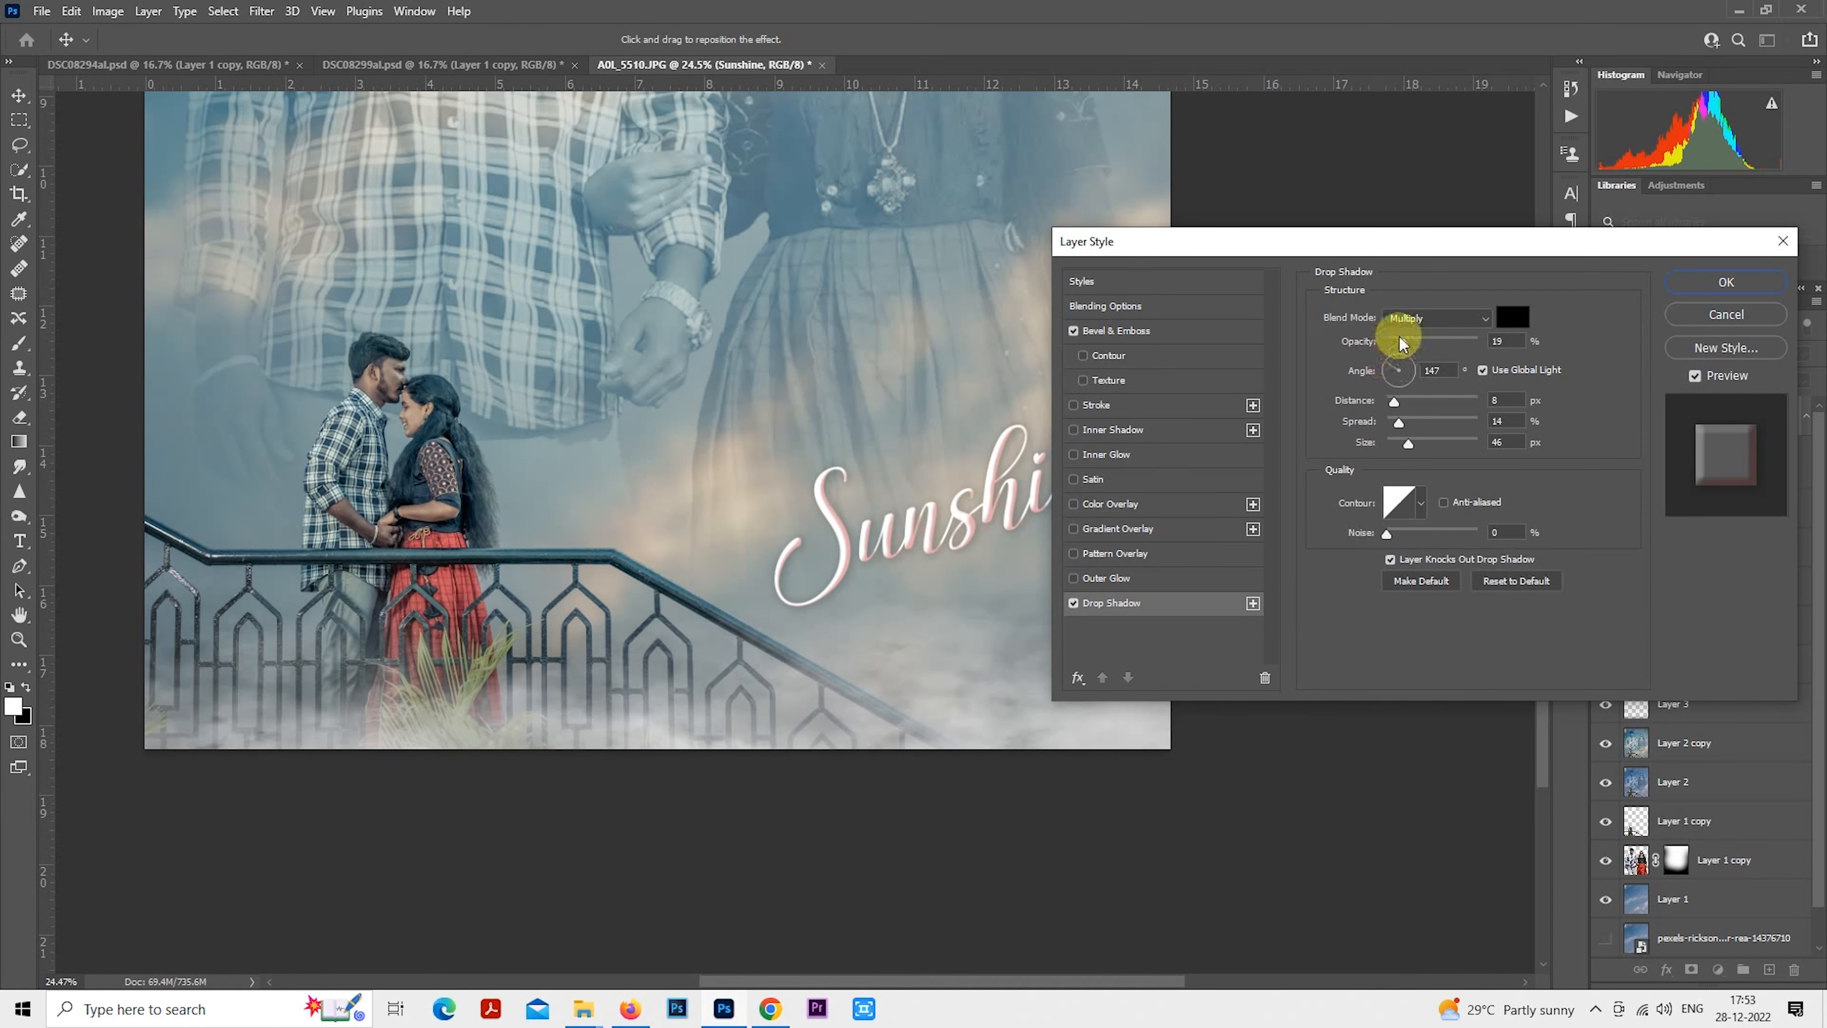
pyautogui.click(1676, 282)
# Add a Color Overlay to the Sunshine layer in bright red ff0018, based on a sample from the woman's skirt.
pyautogui.scroll(-3, 1172, 495)
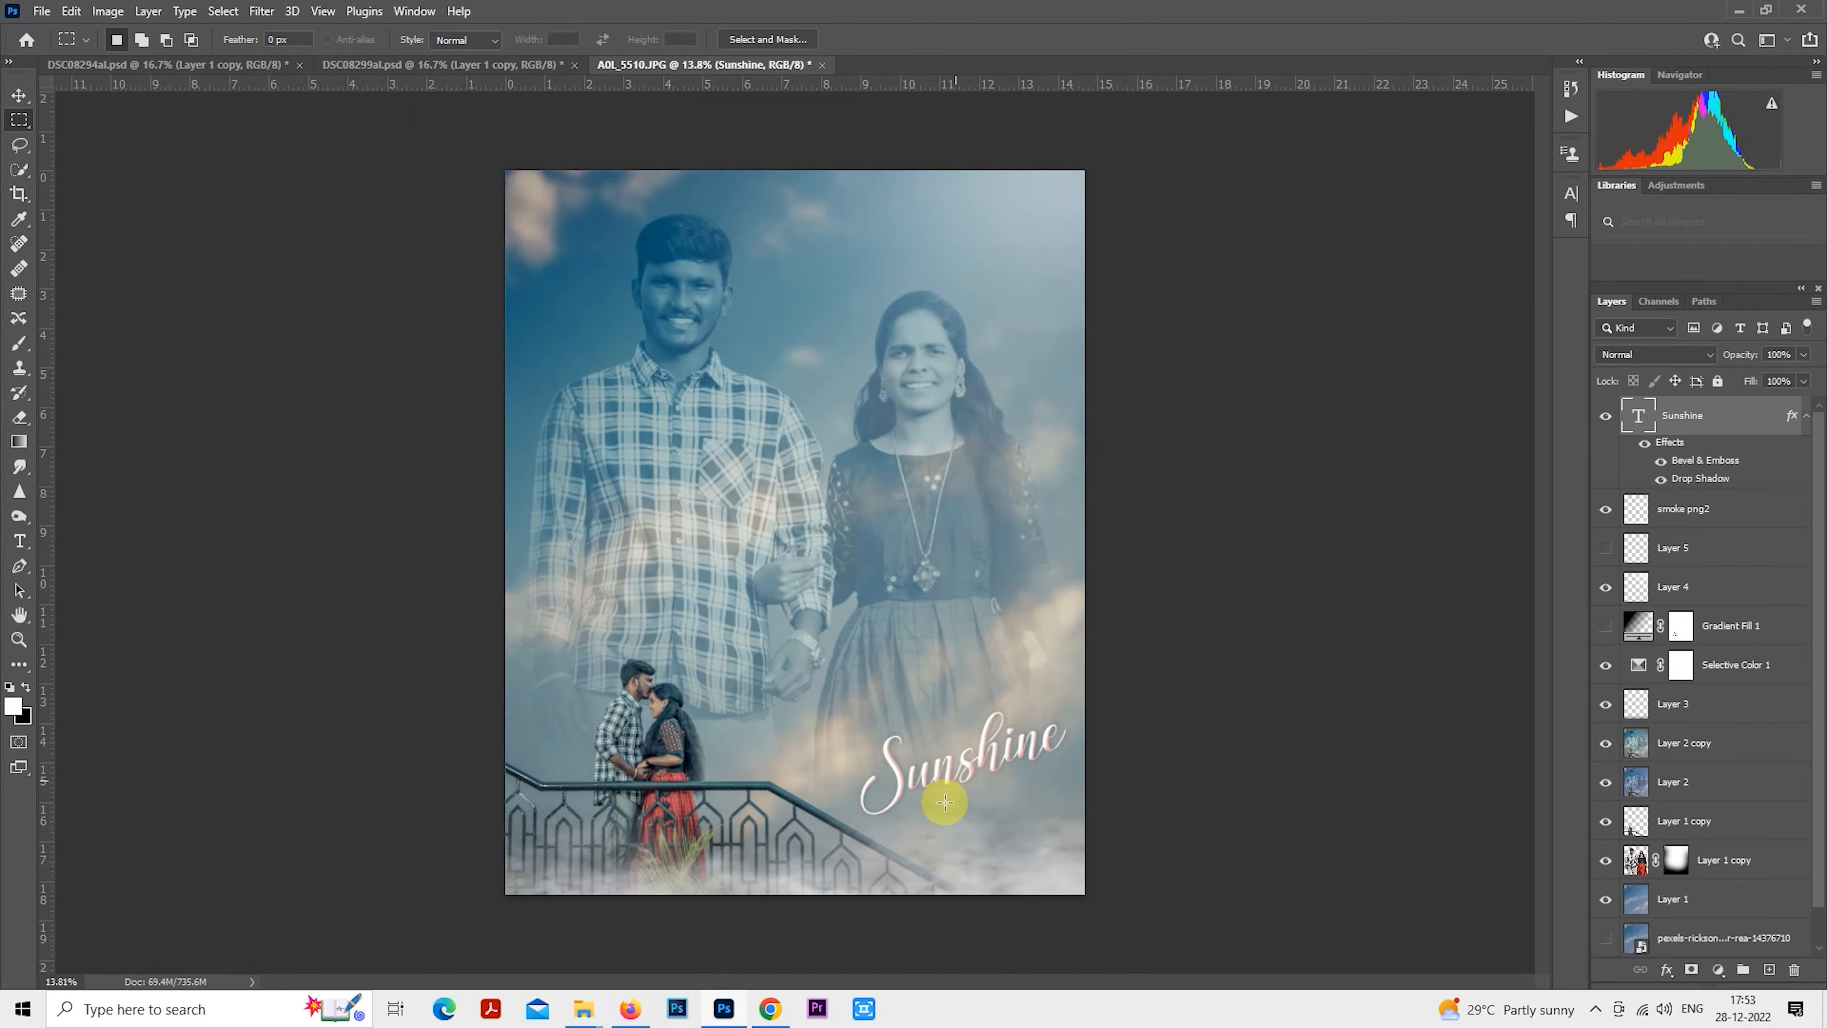
pyautogui.hotkey('ctrl', '+')
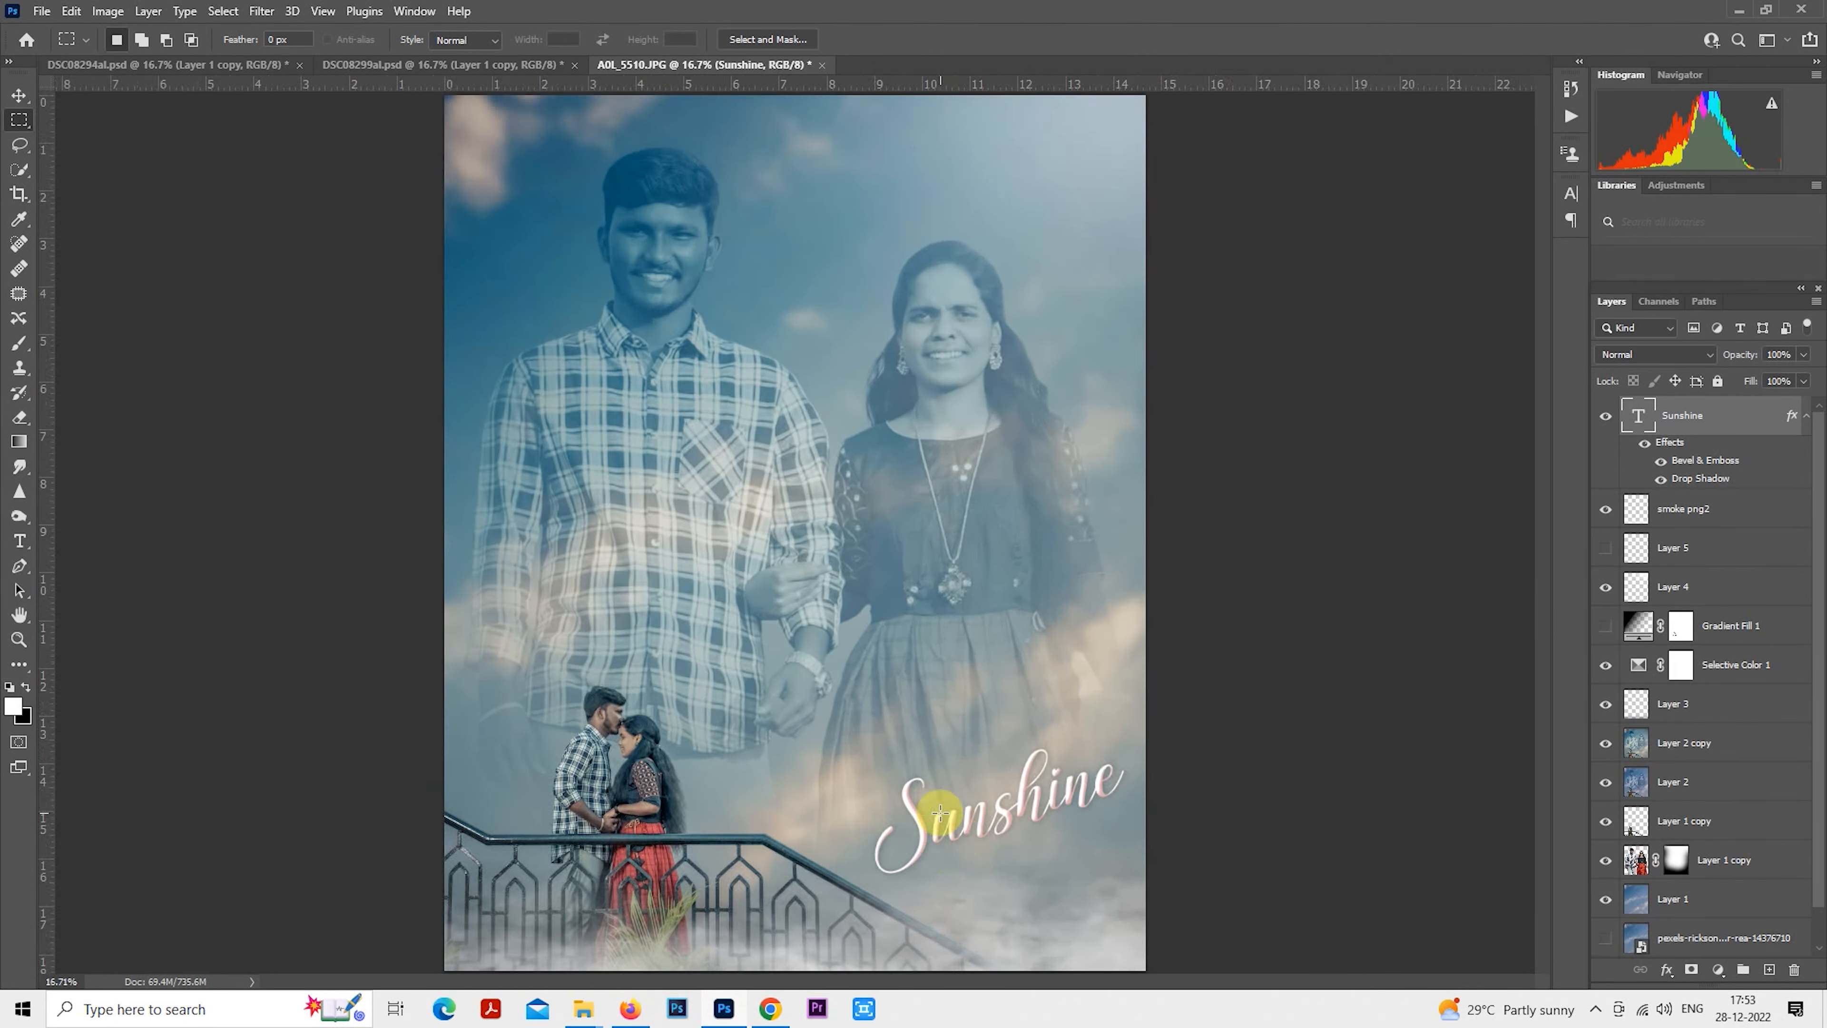
pyautogui.doubleClick(1669, 451)
pyautogui.moveTo(1272, 244); pyautogui.dragTo(1269, 212)
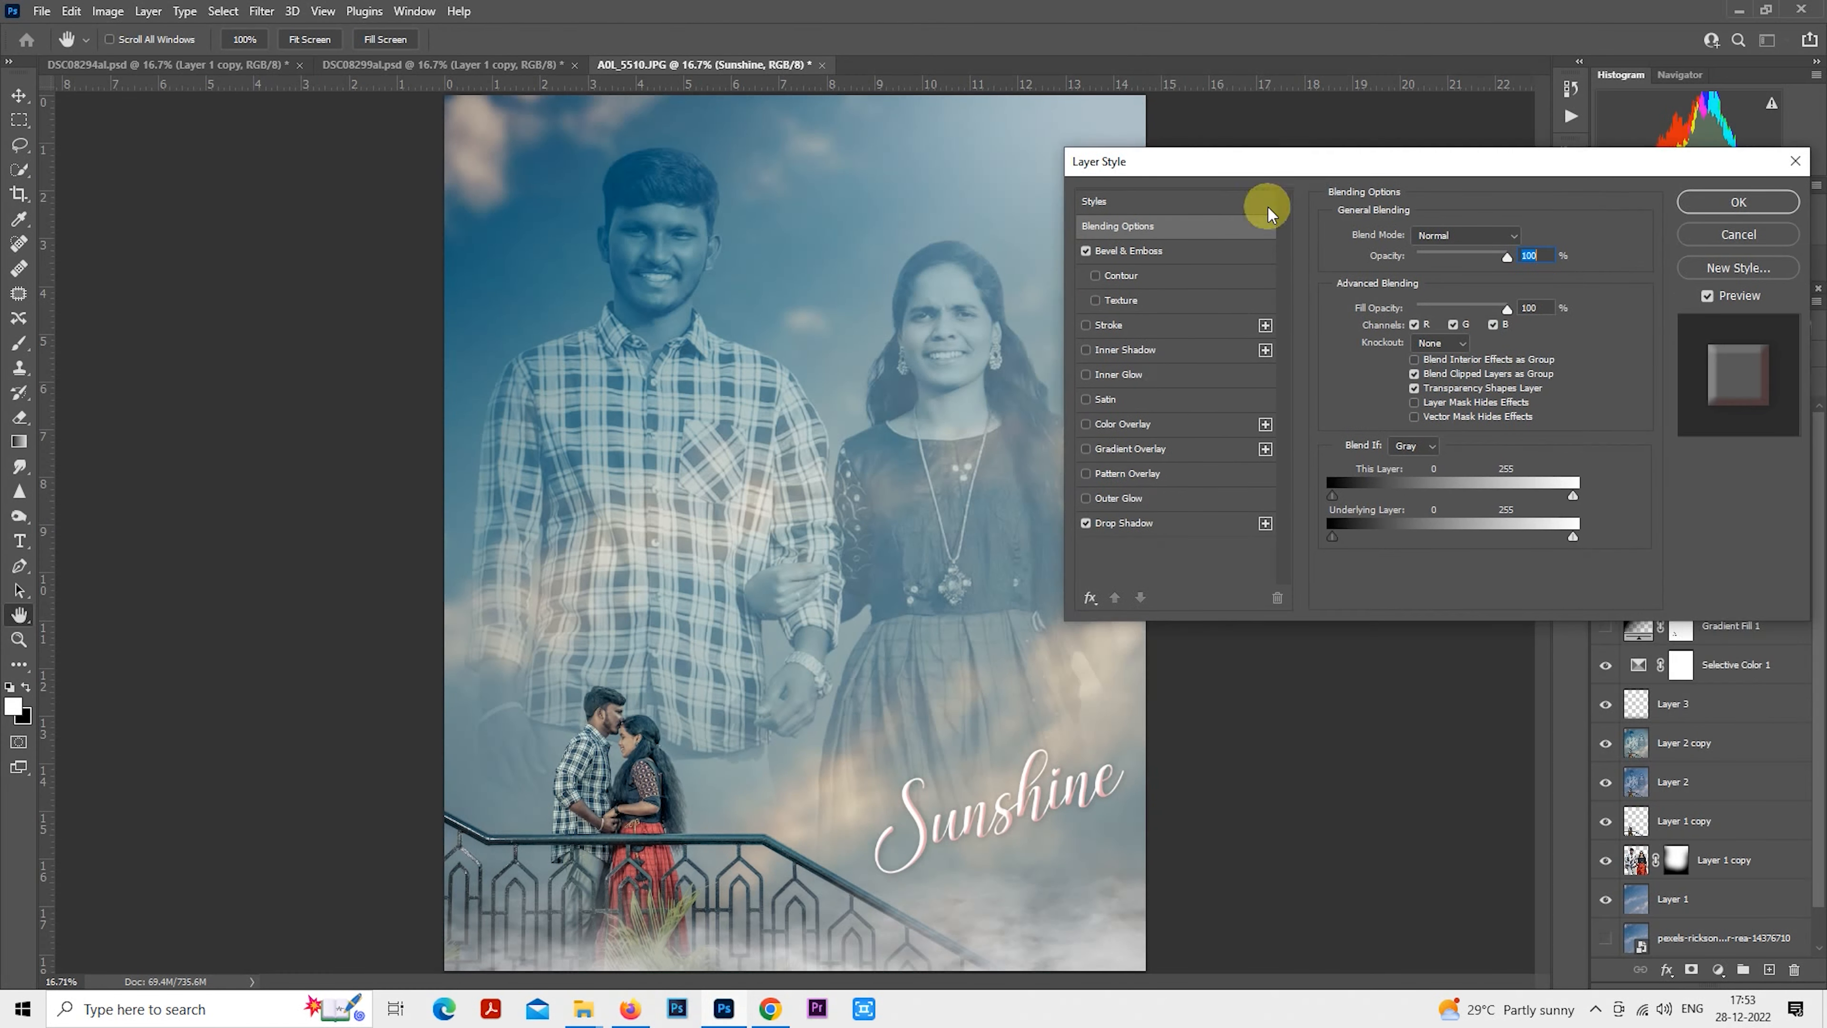
pyautogui.click(1145, 426)
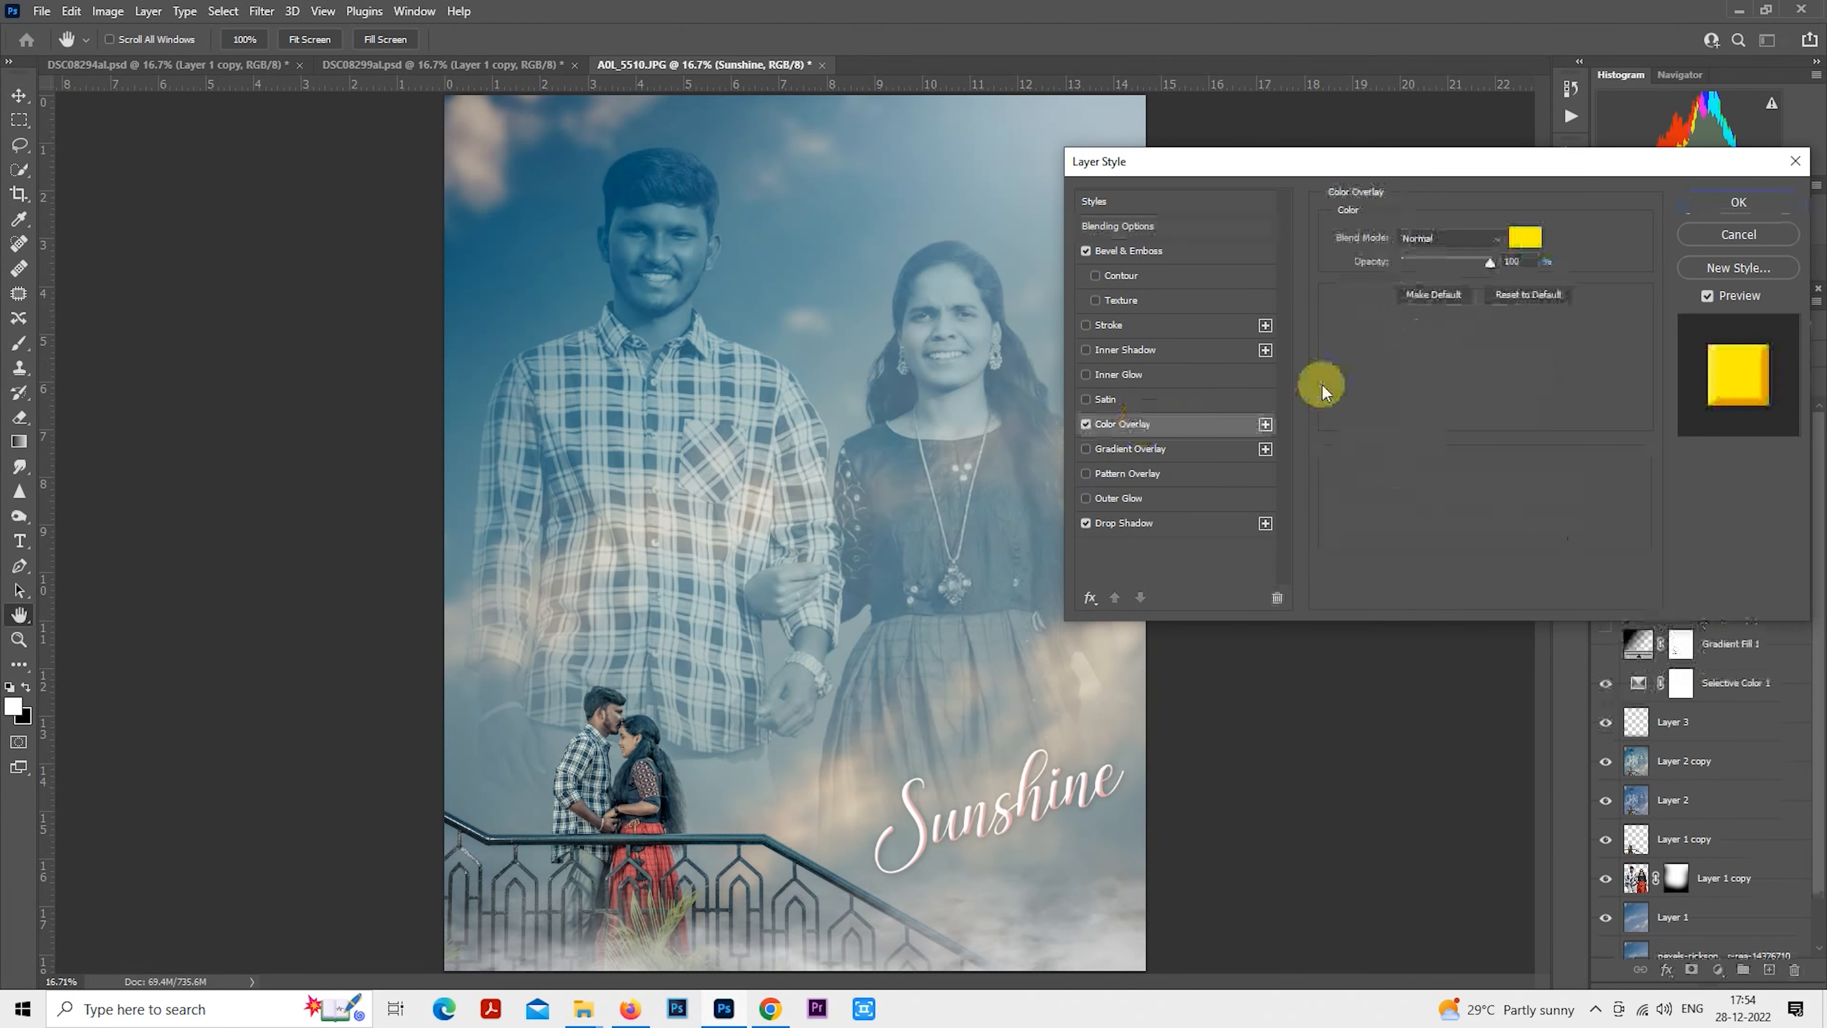
pyautogui.click(1520, 243)
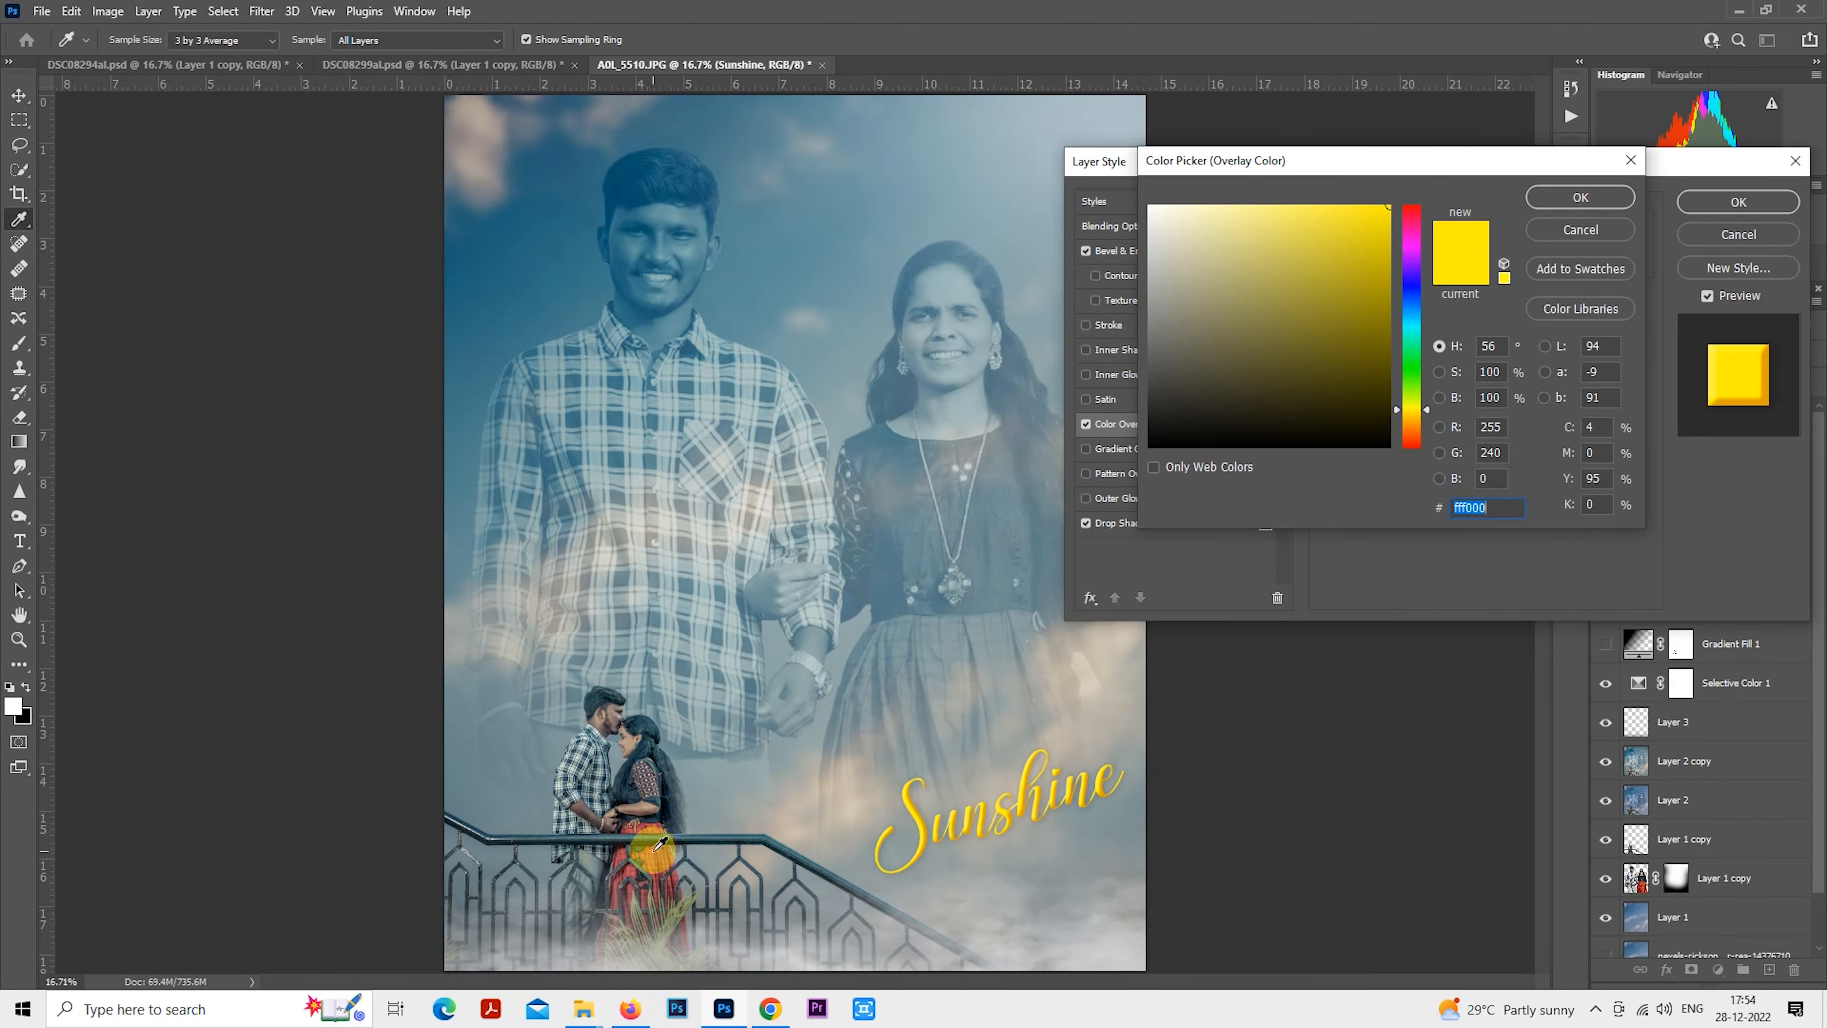
pyautogui.click(668, 813)
pyautogui.moveTo(1349, 282); pyautogui.dragTo(1399, 191)
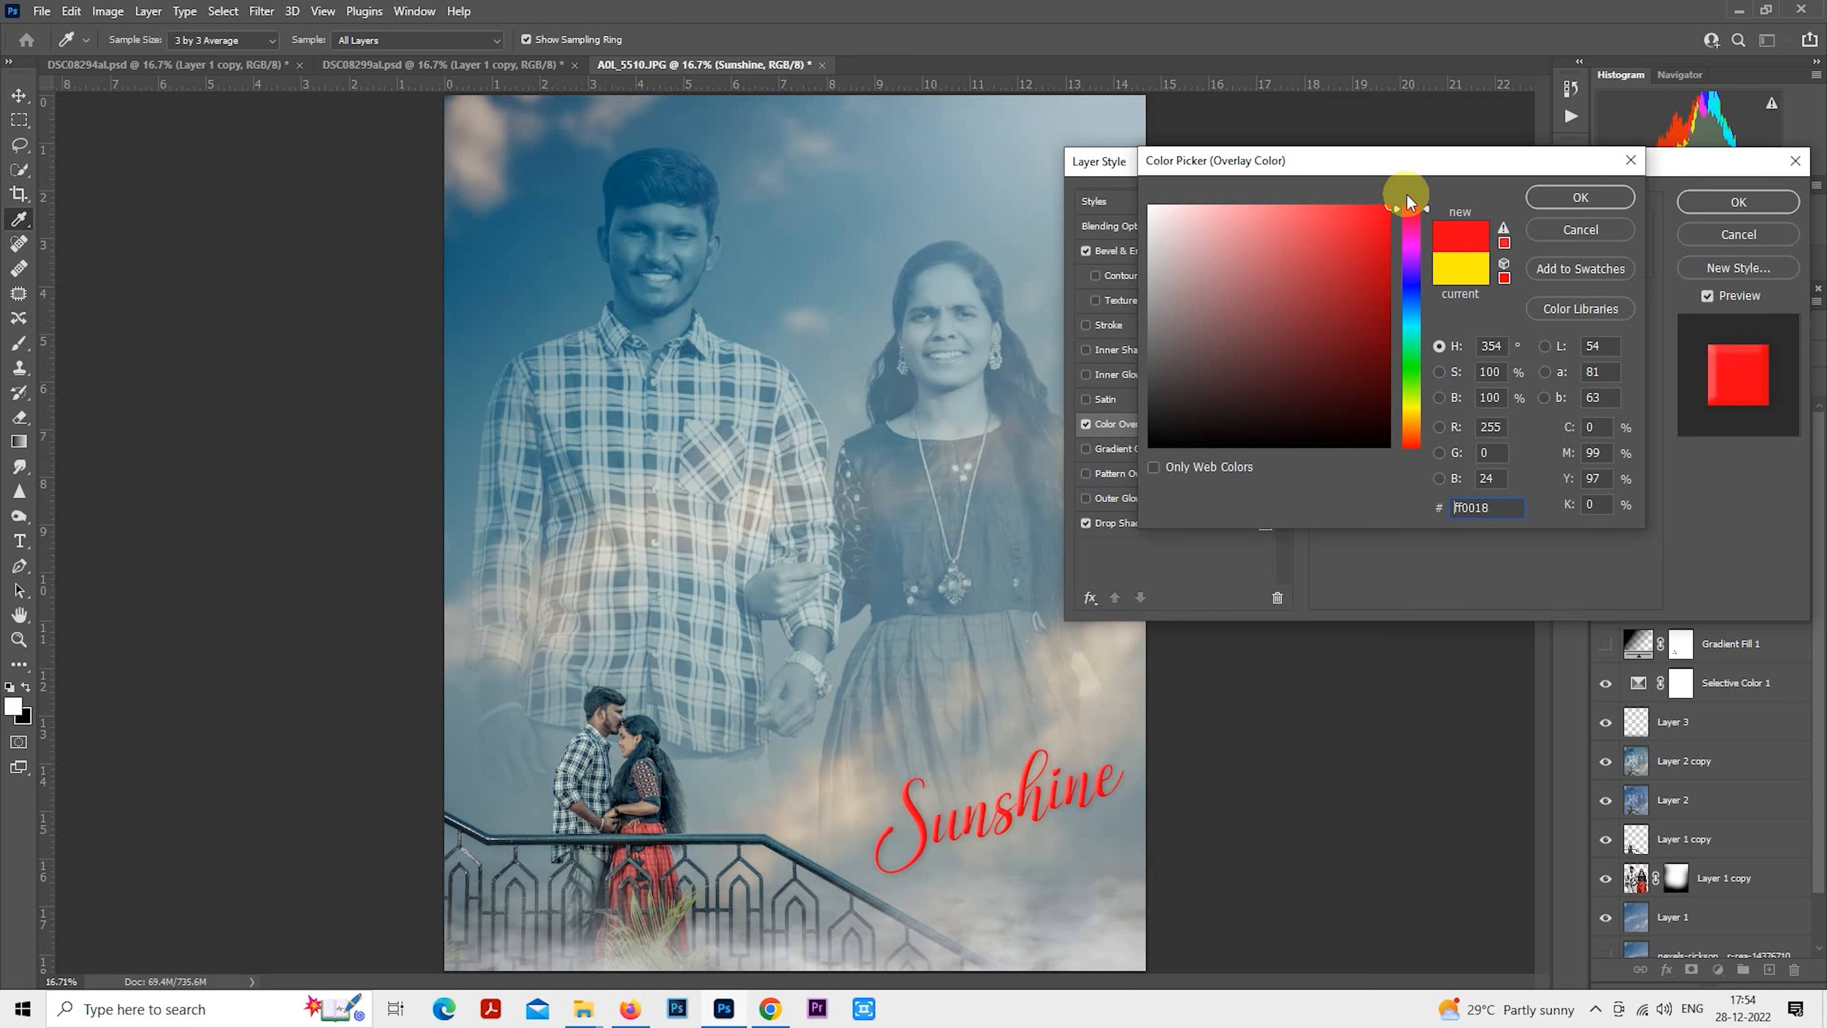
pyautogui.click(1590, 202)
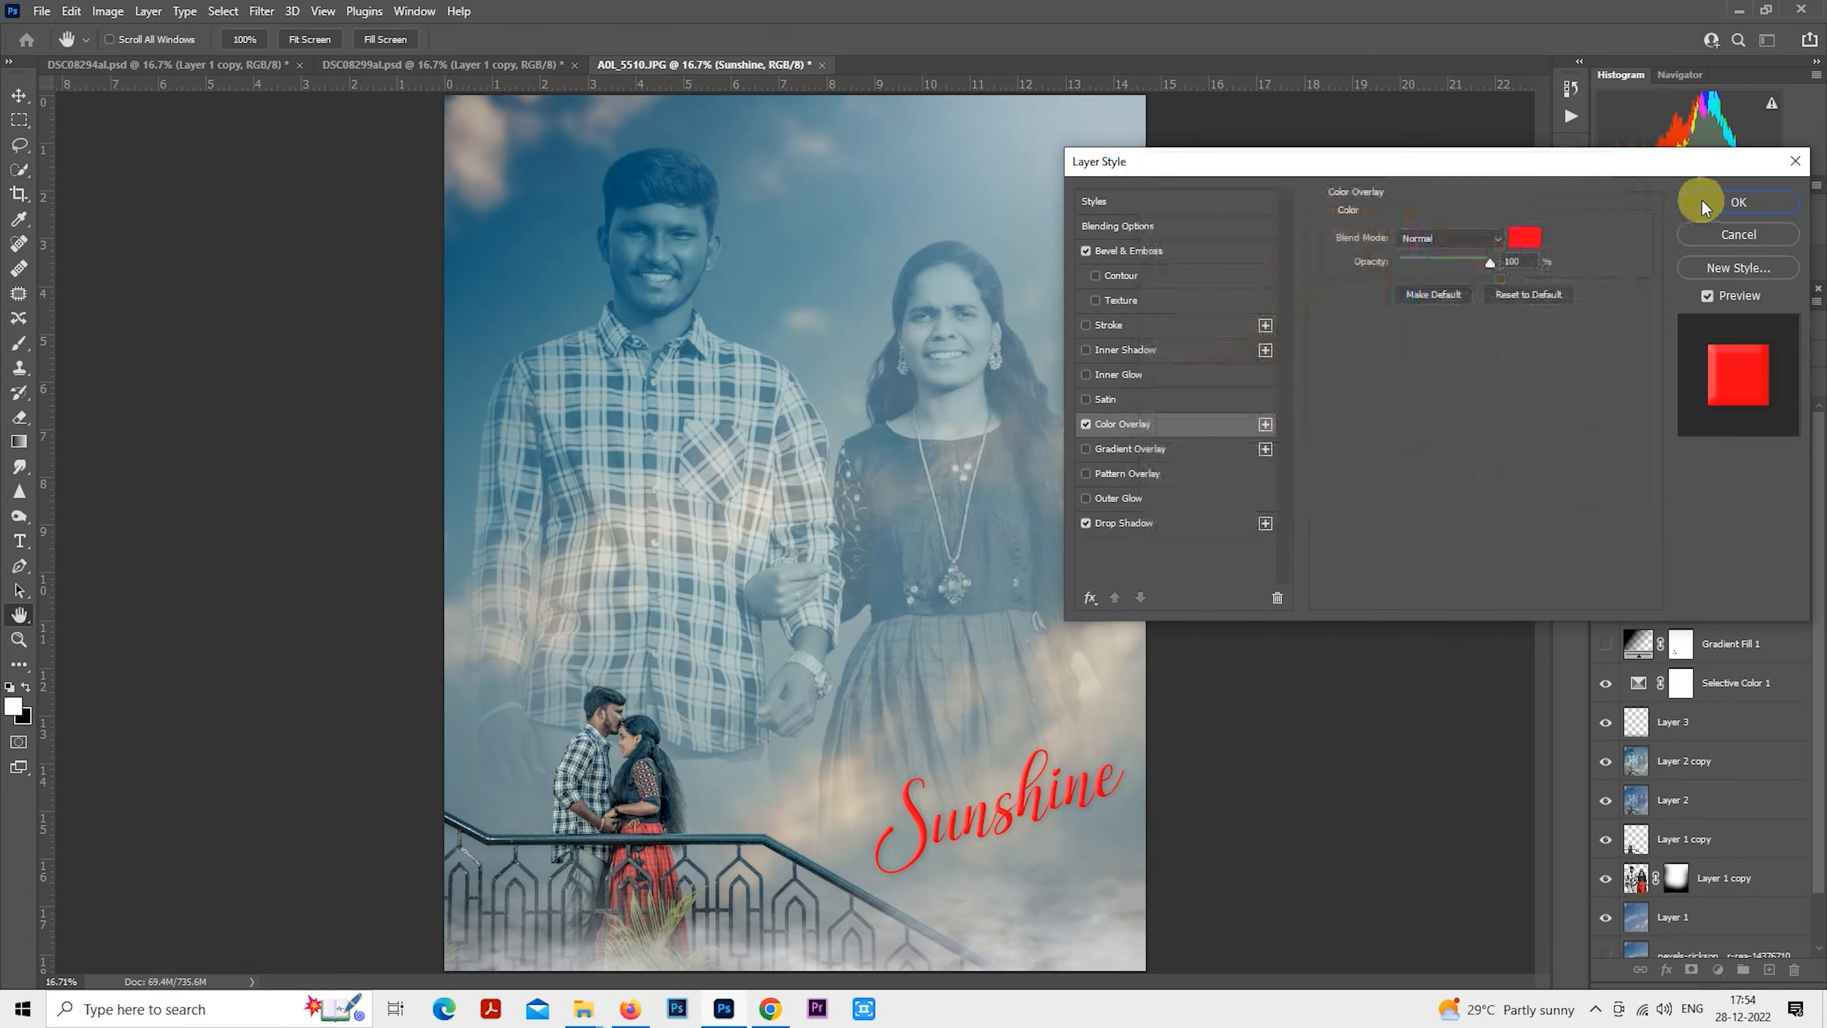
# Change the Sunshine layer's Bevel & Emboss shadow colour to dark blue 204c5d and apply the layer style.
pyautogui.click(1149, 252)
pyautogui.click(1532, 536)
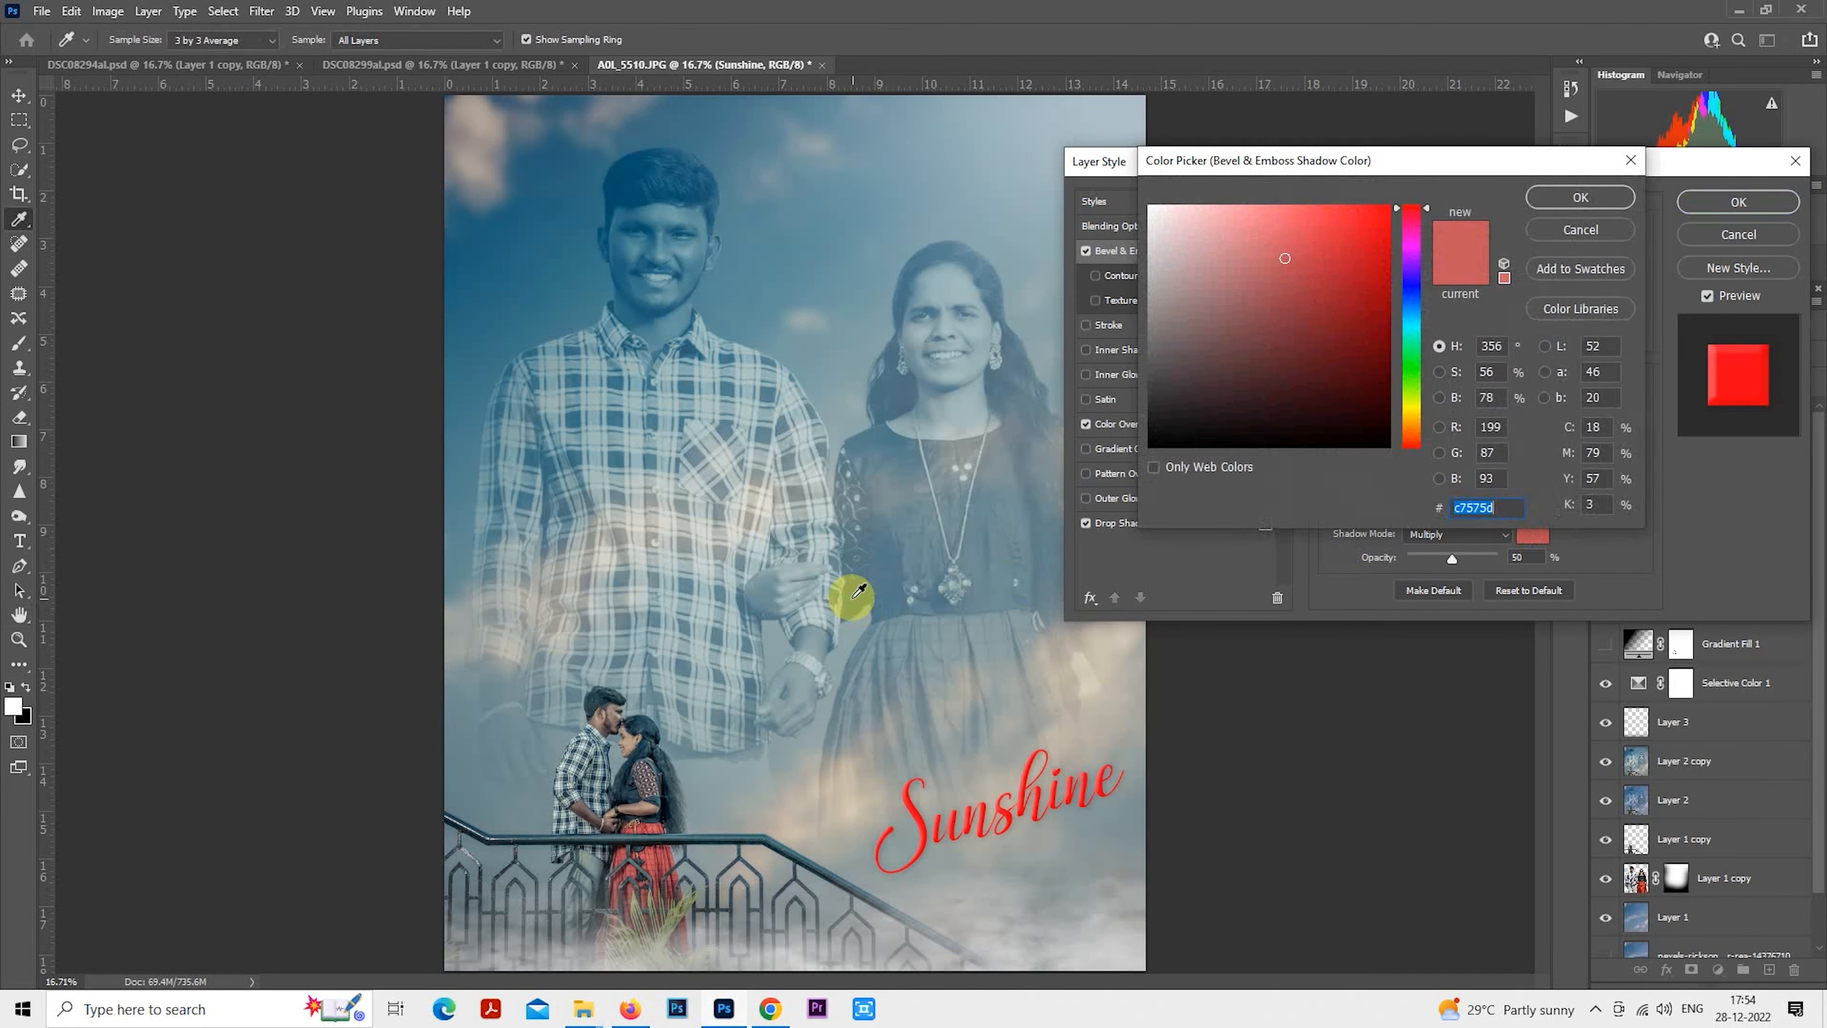
pyautogui.click(889, 520)
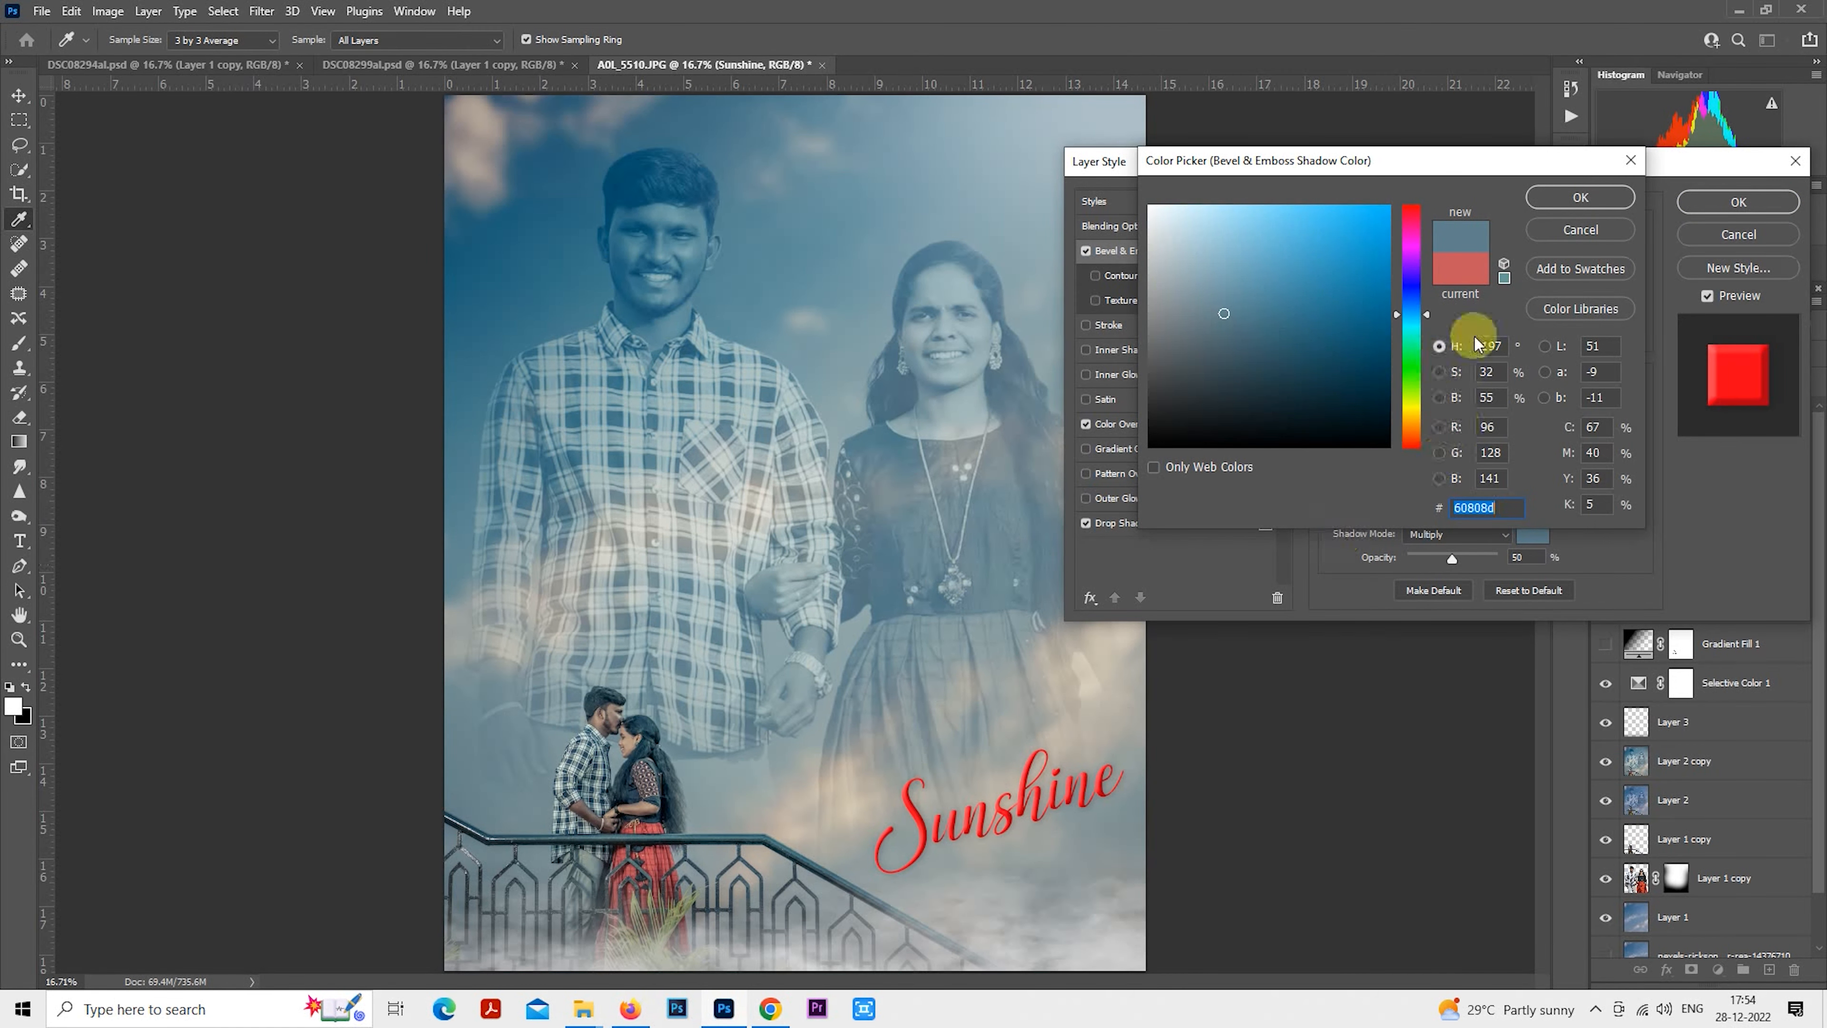
pyautogui.click(1308, 358)
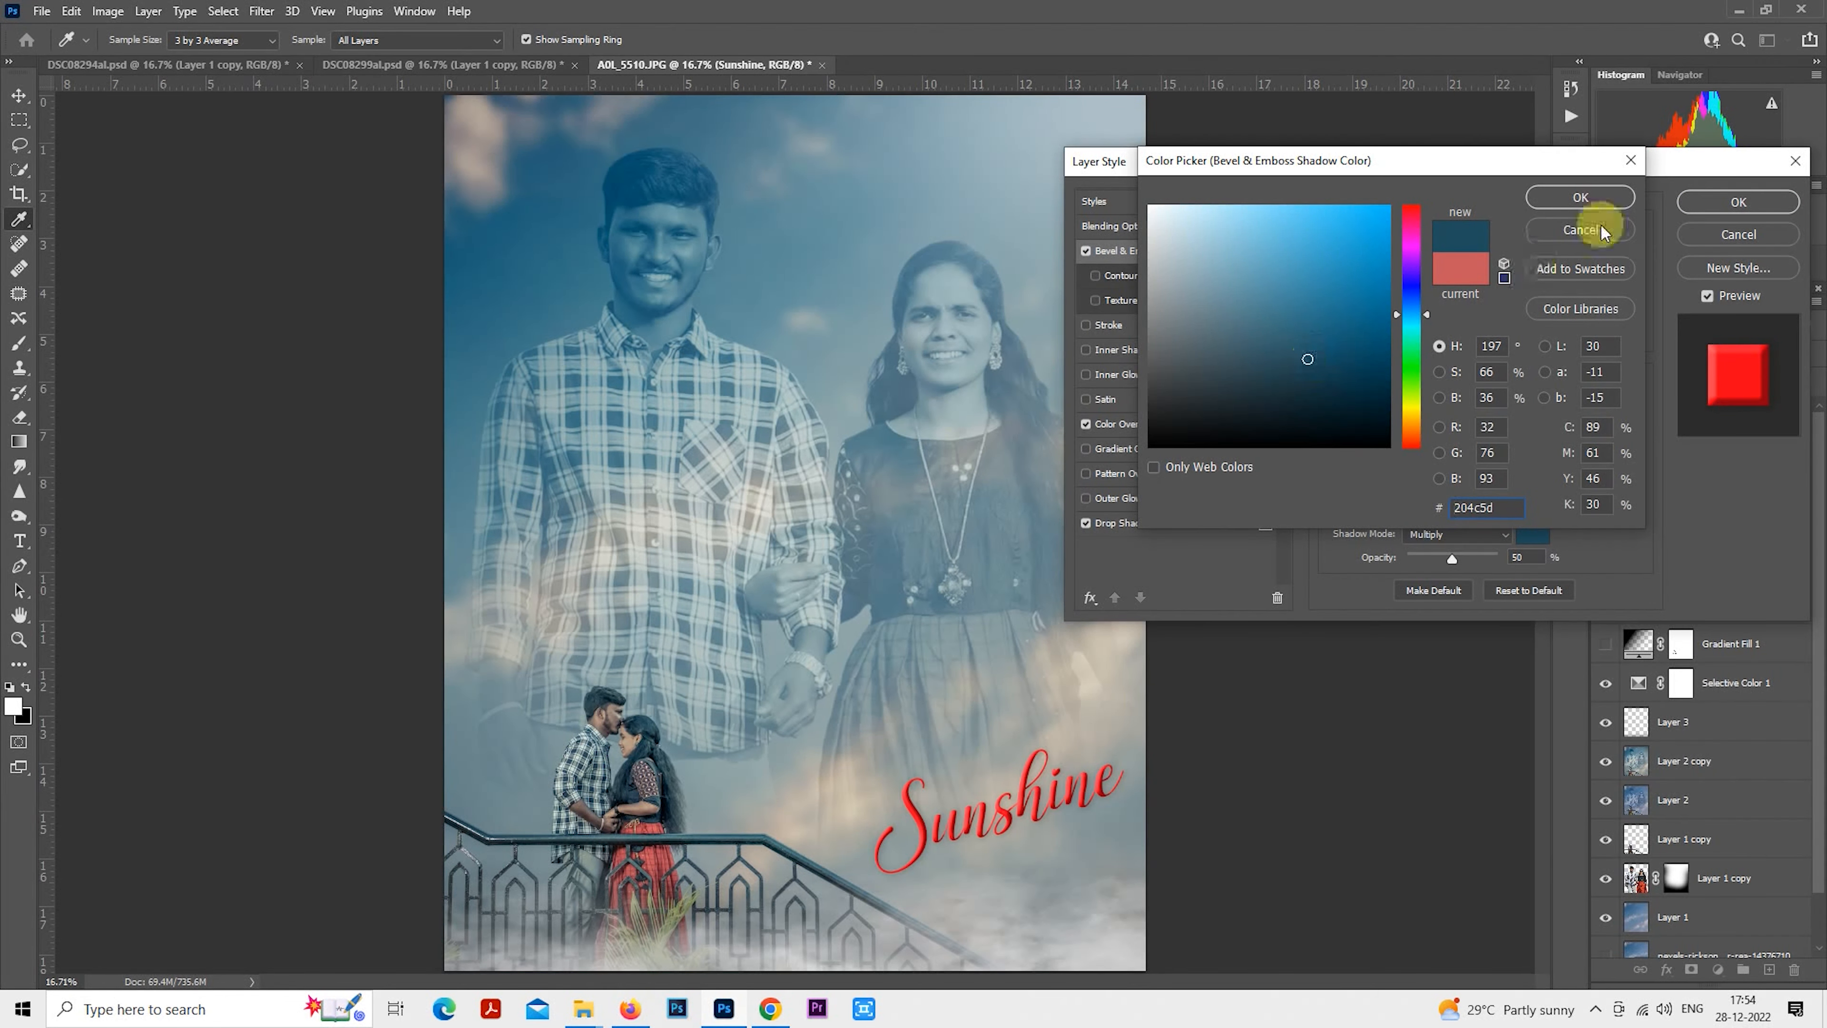
pyautogui.click(1611, 200)
pyautogui.click(1734, 202)
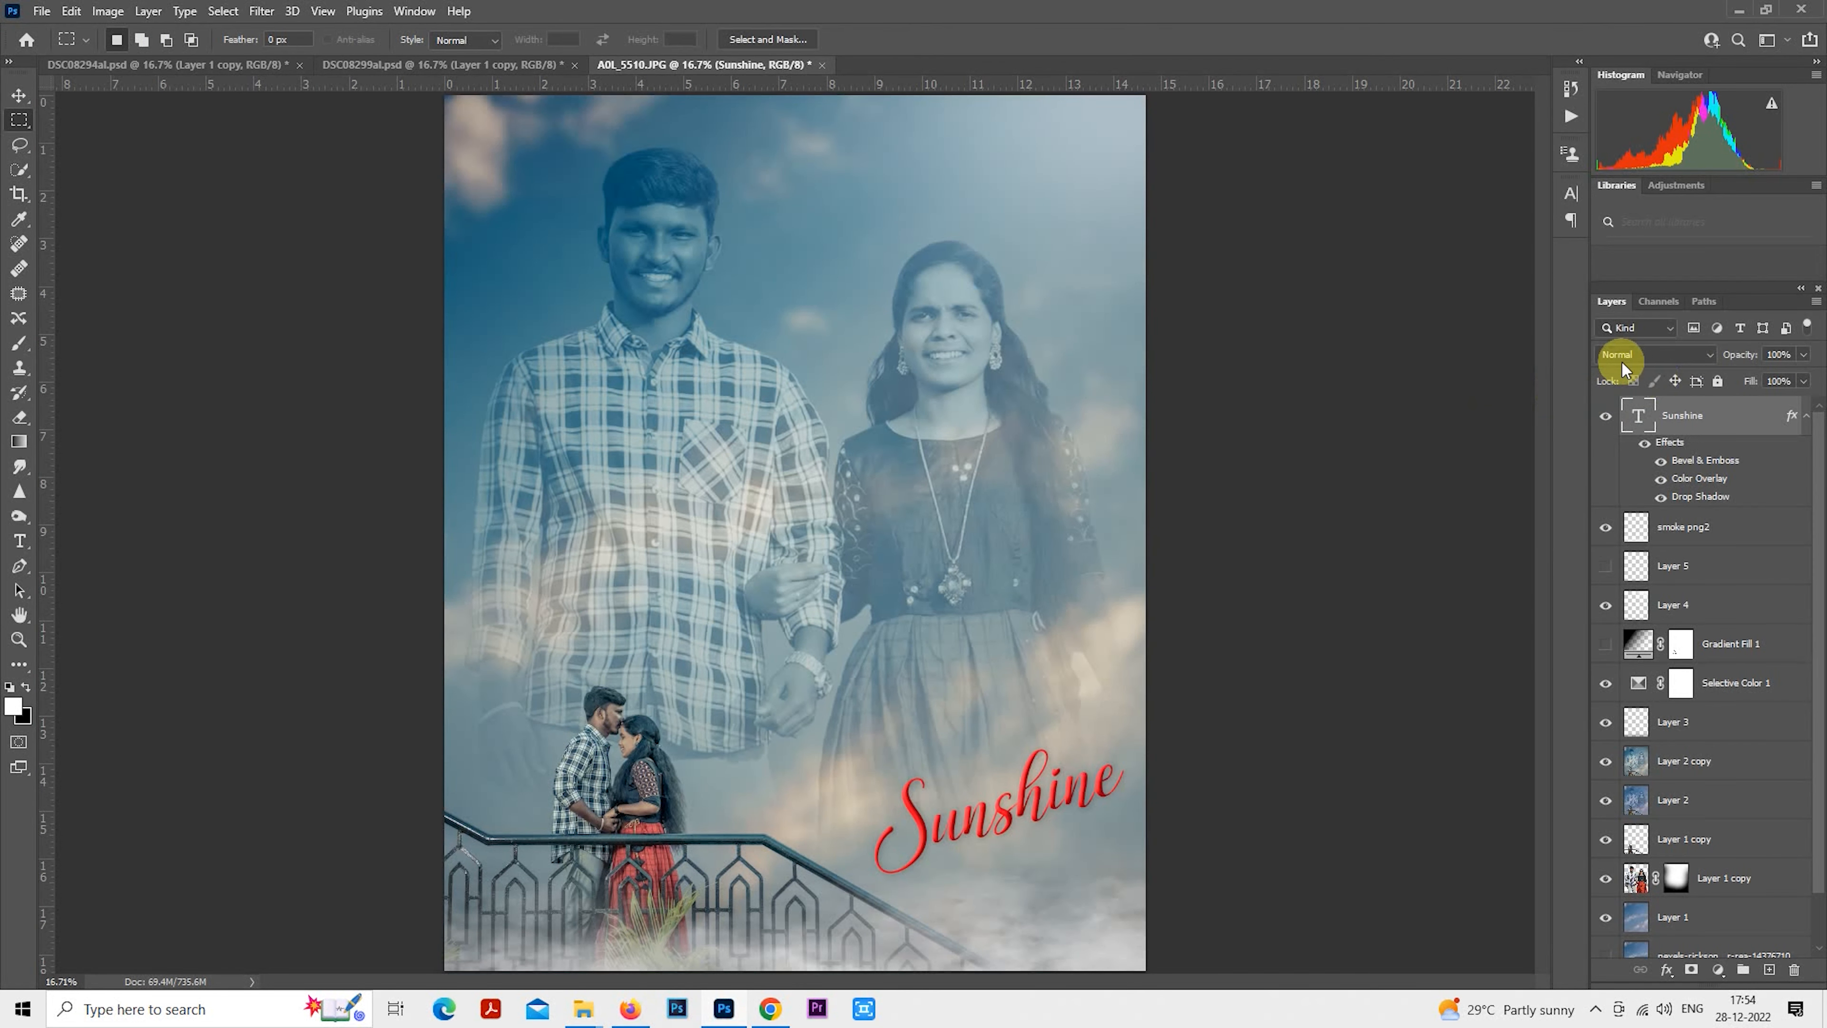
# Add a separate white text layer reading "you are" above the red "Sunshine" title on the canvas.
pyautogui.scroll(1, 838, 684)
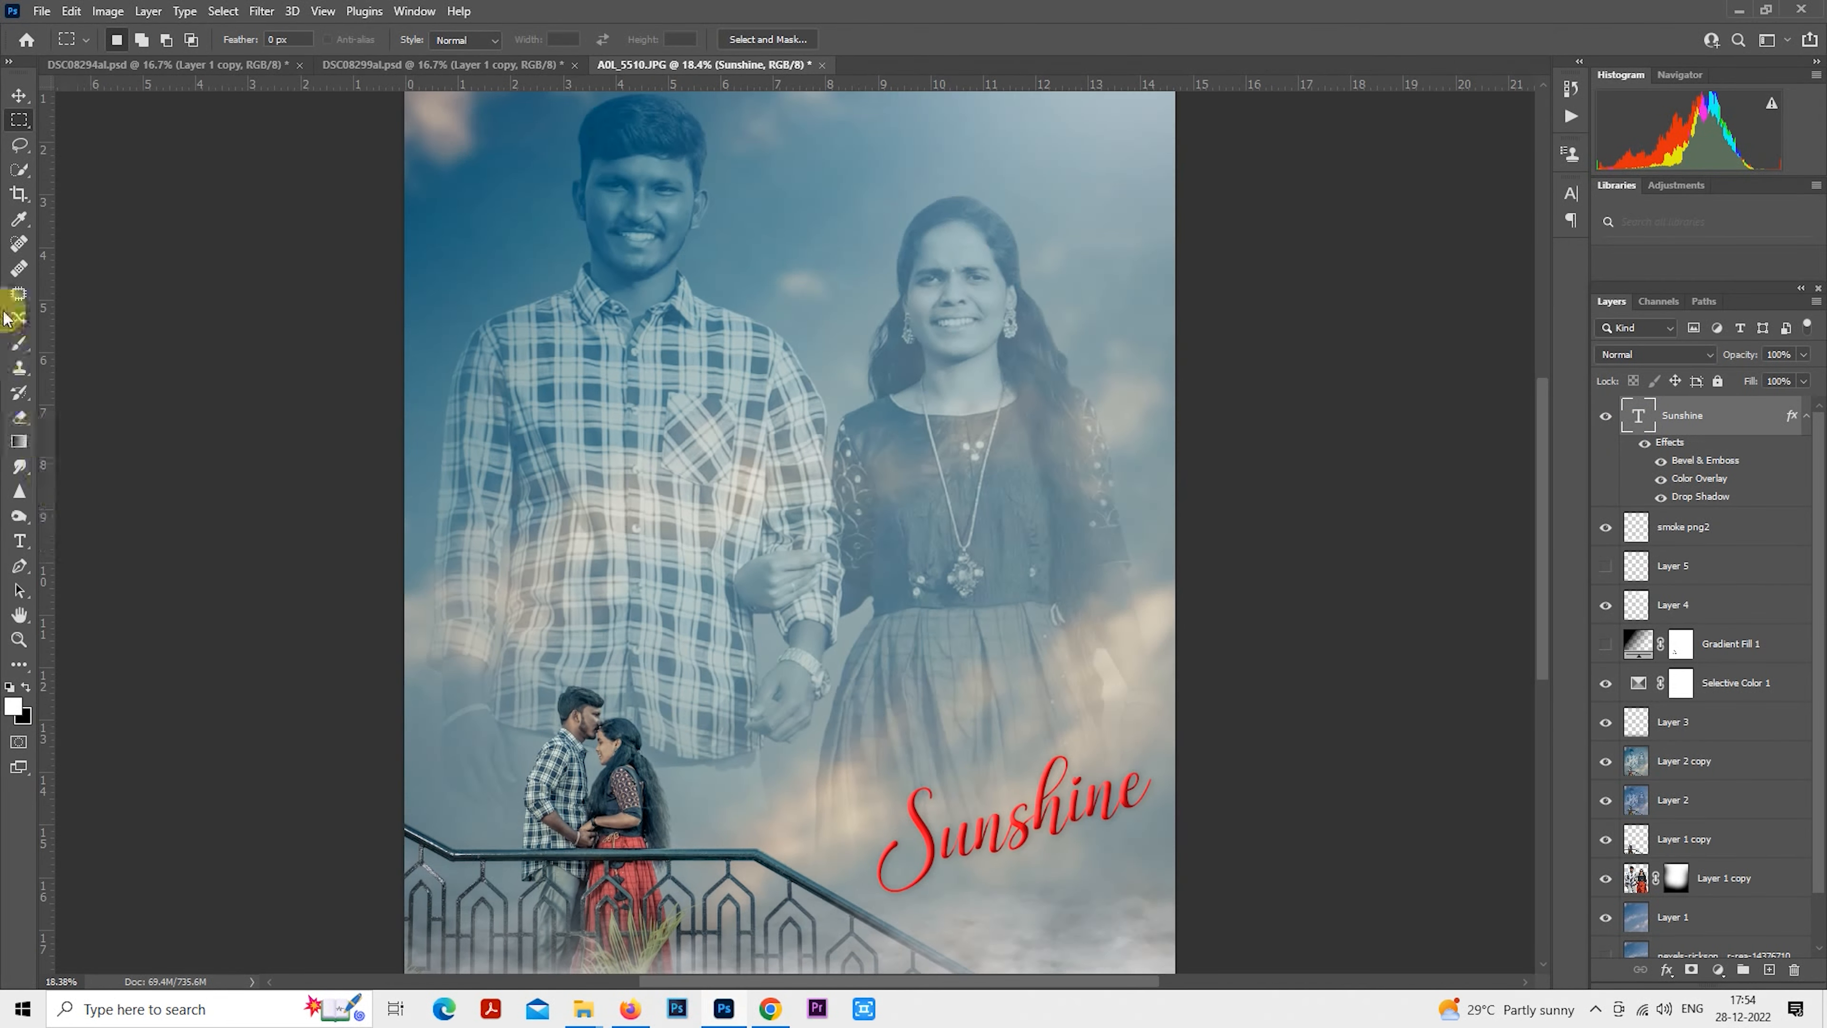
pyautogui.click(19, 540)
pyautogui.scroll(8, 804, 604)
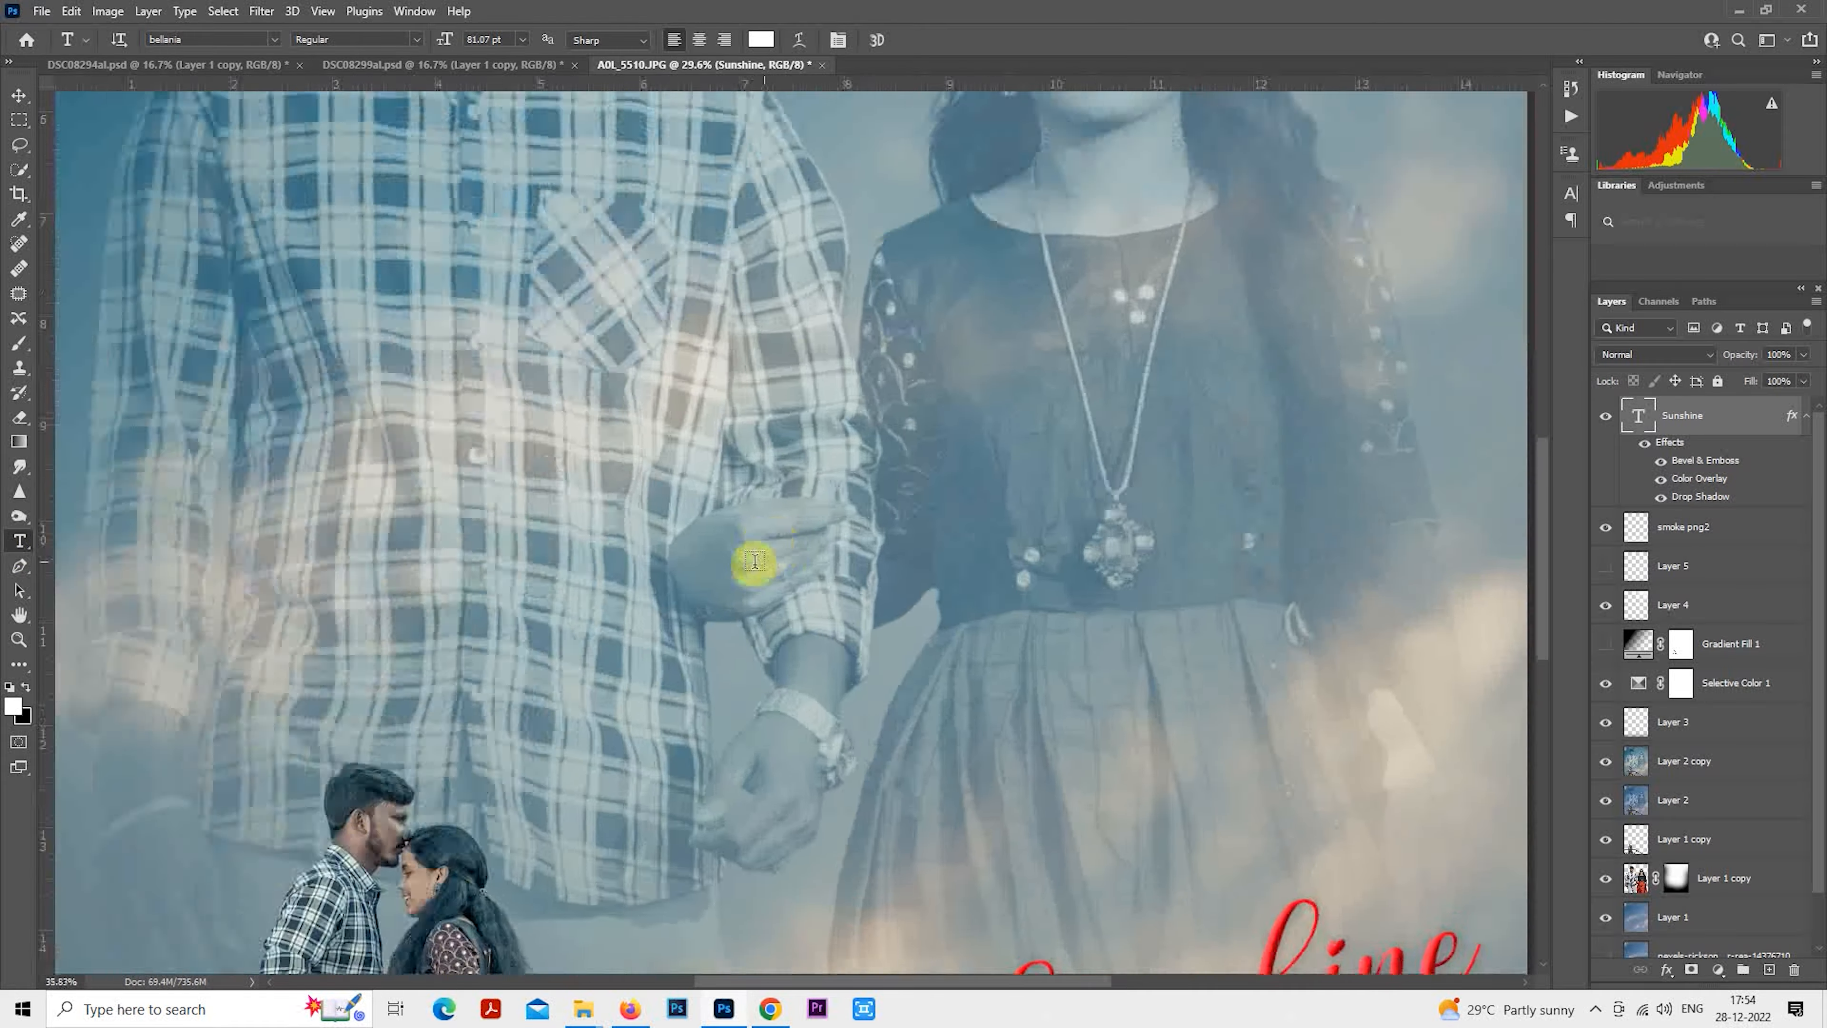
pyautogui.scroll(-2, 599, 386)
pyautogui.click(923, 477)
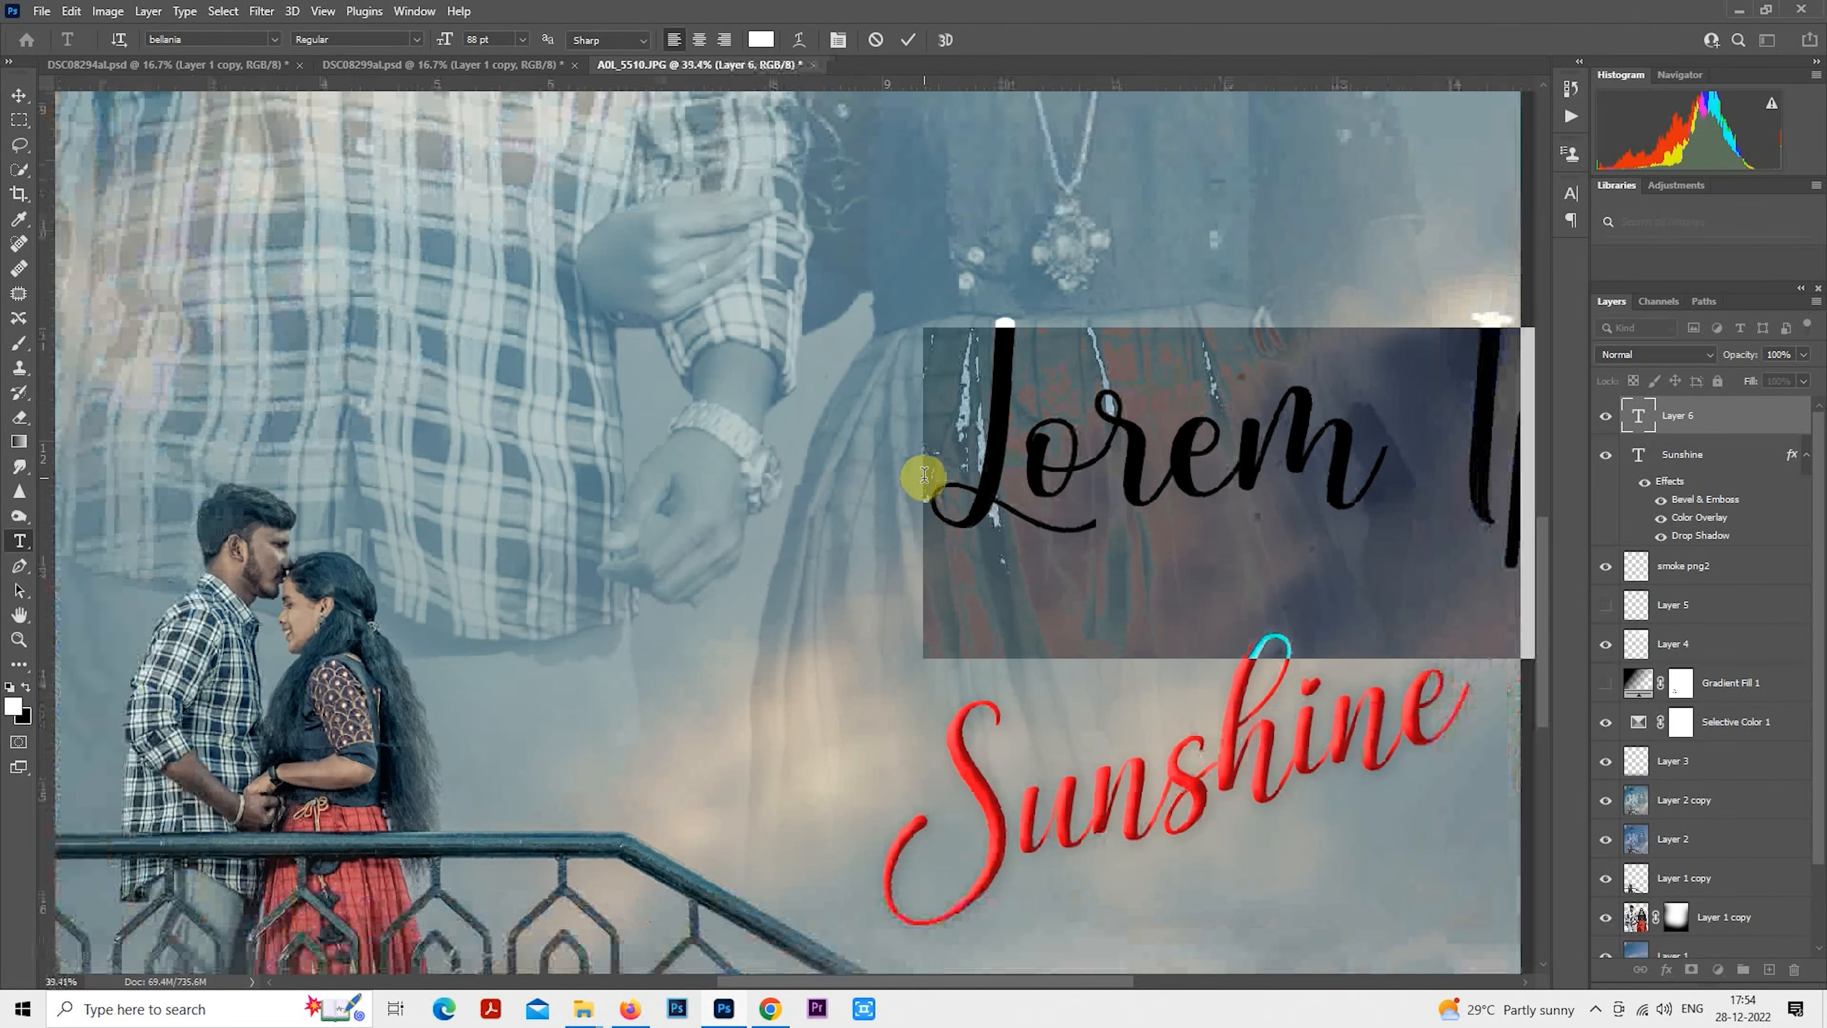
pyautogui.moveTo(1065, 447); pyautogui.dragTo(793, 445)
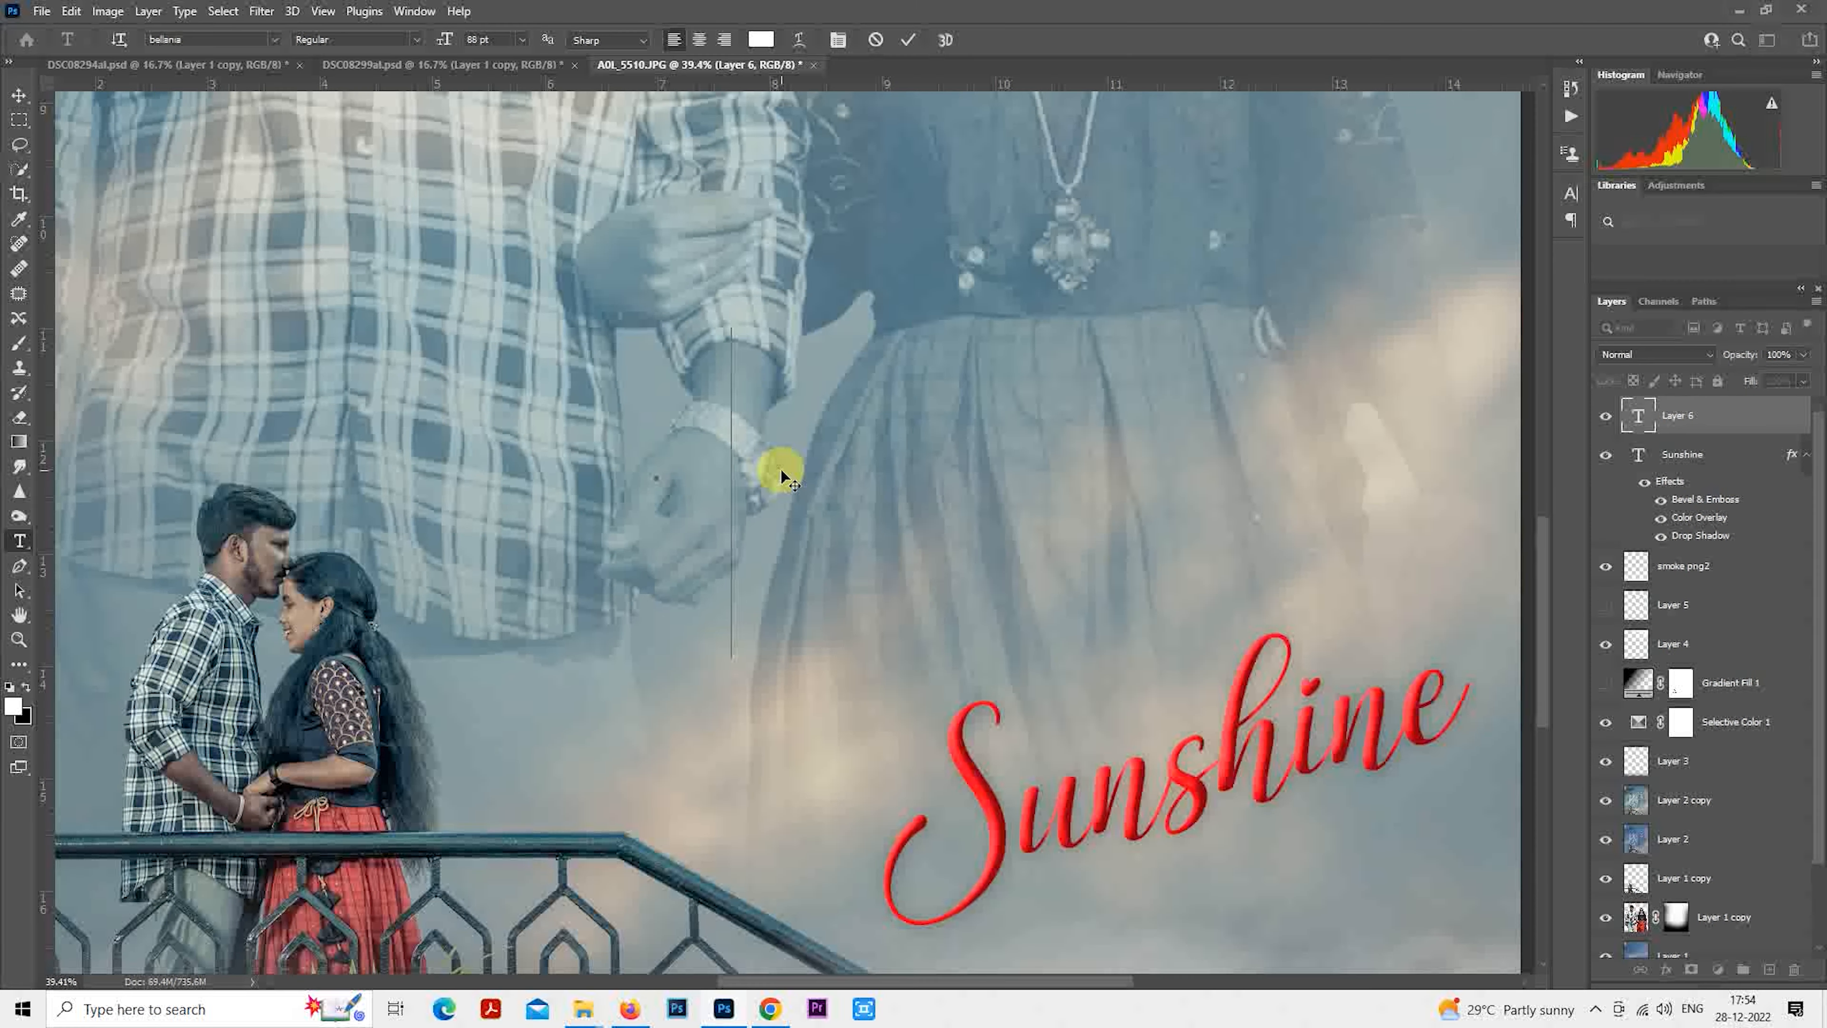
pyautogui.write('you')
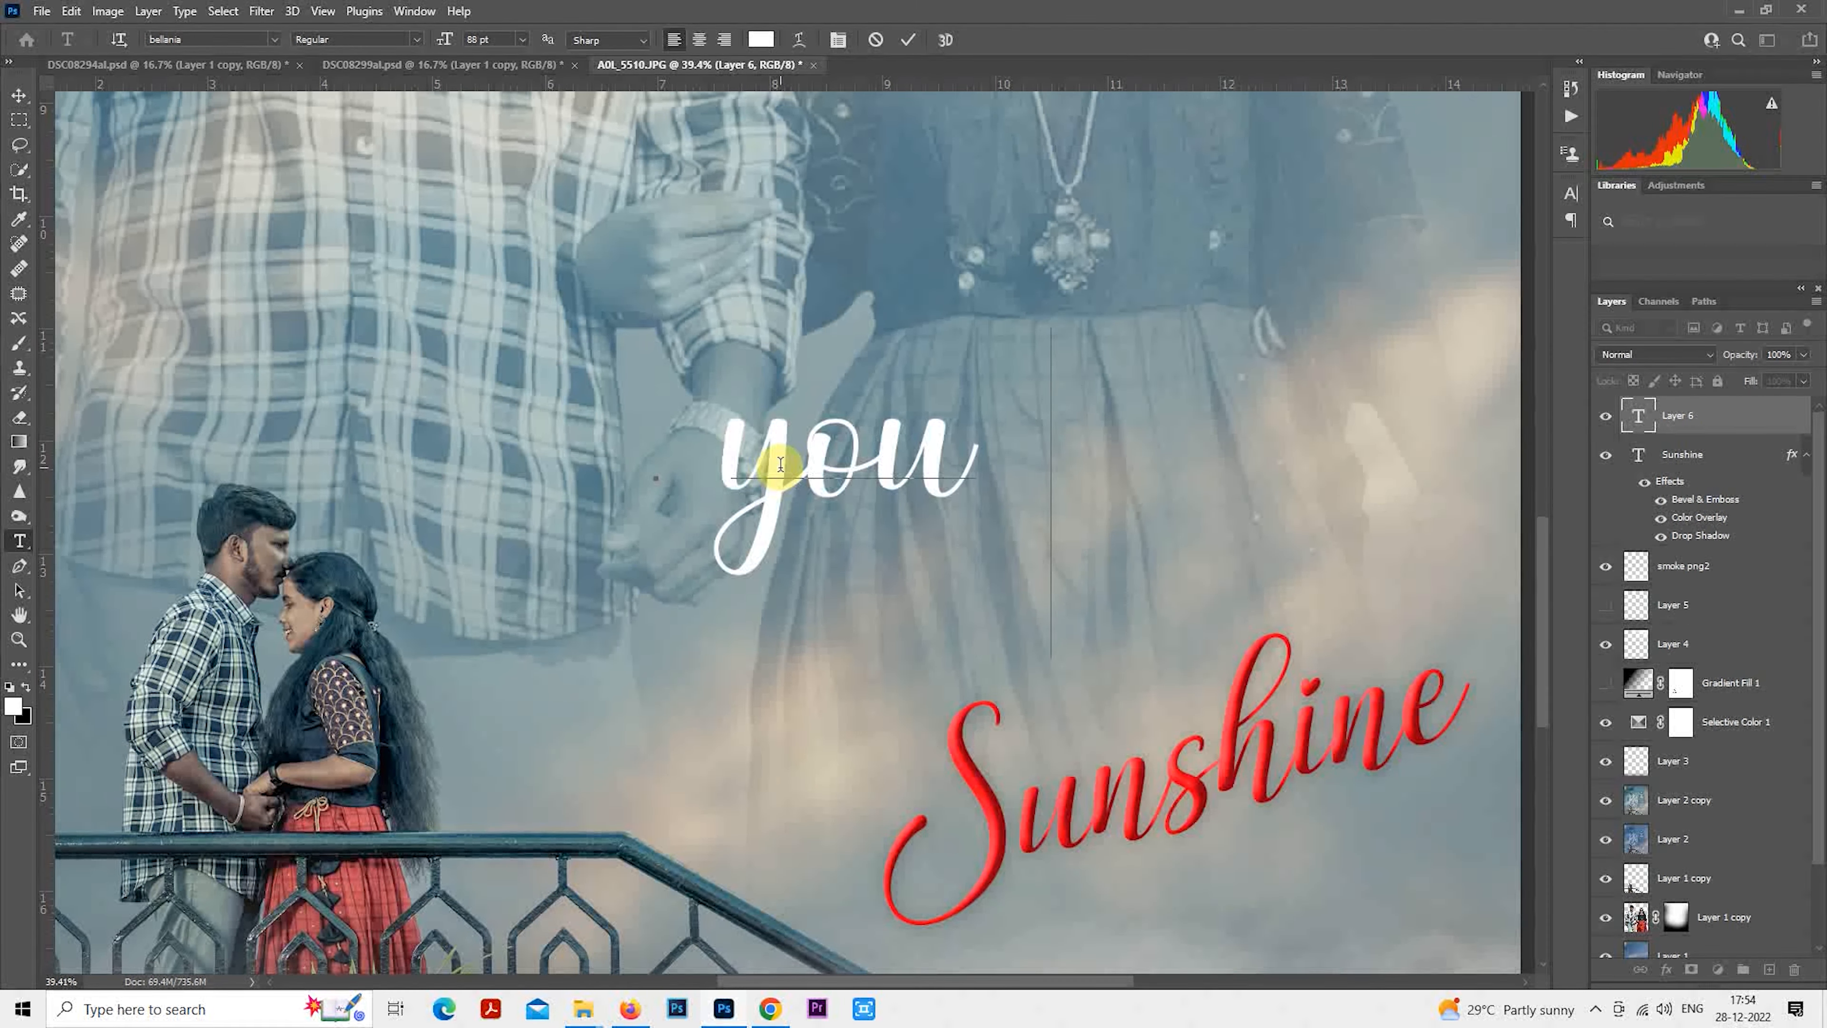
pyautogui.write(' are')
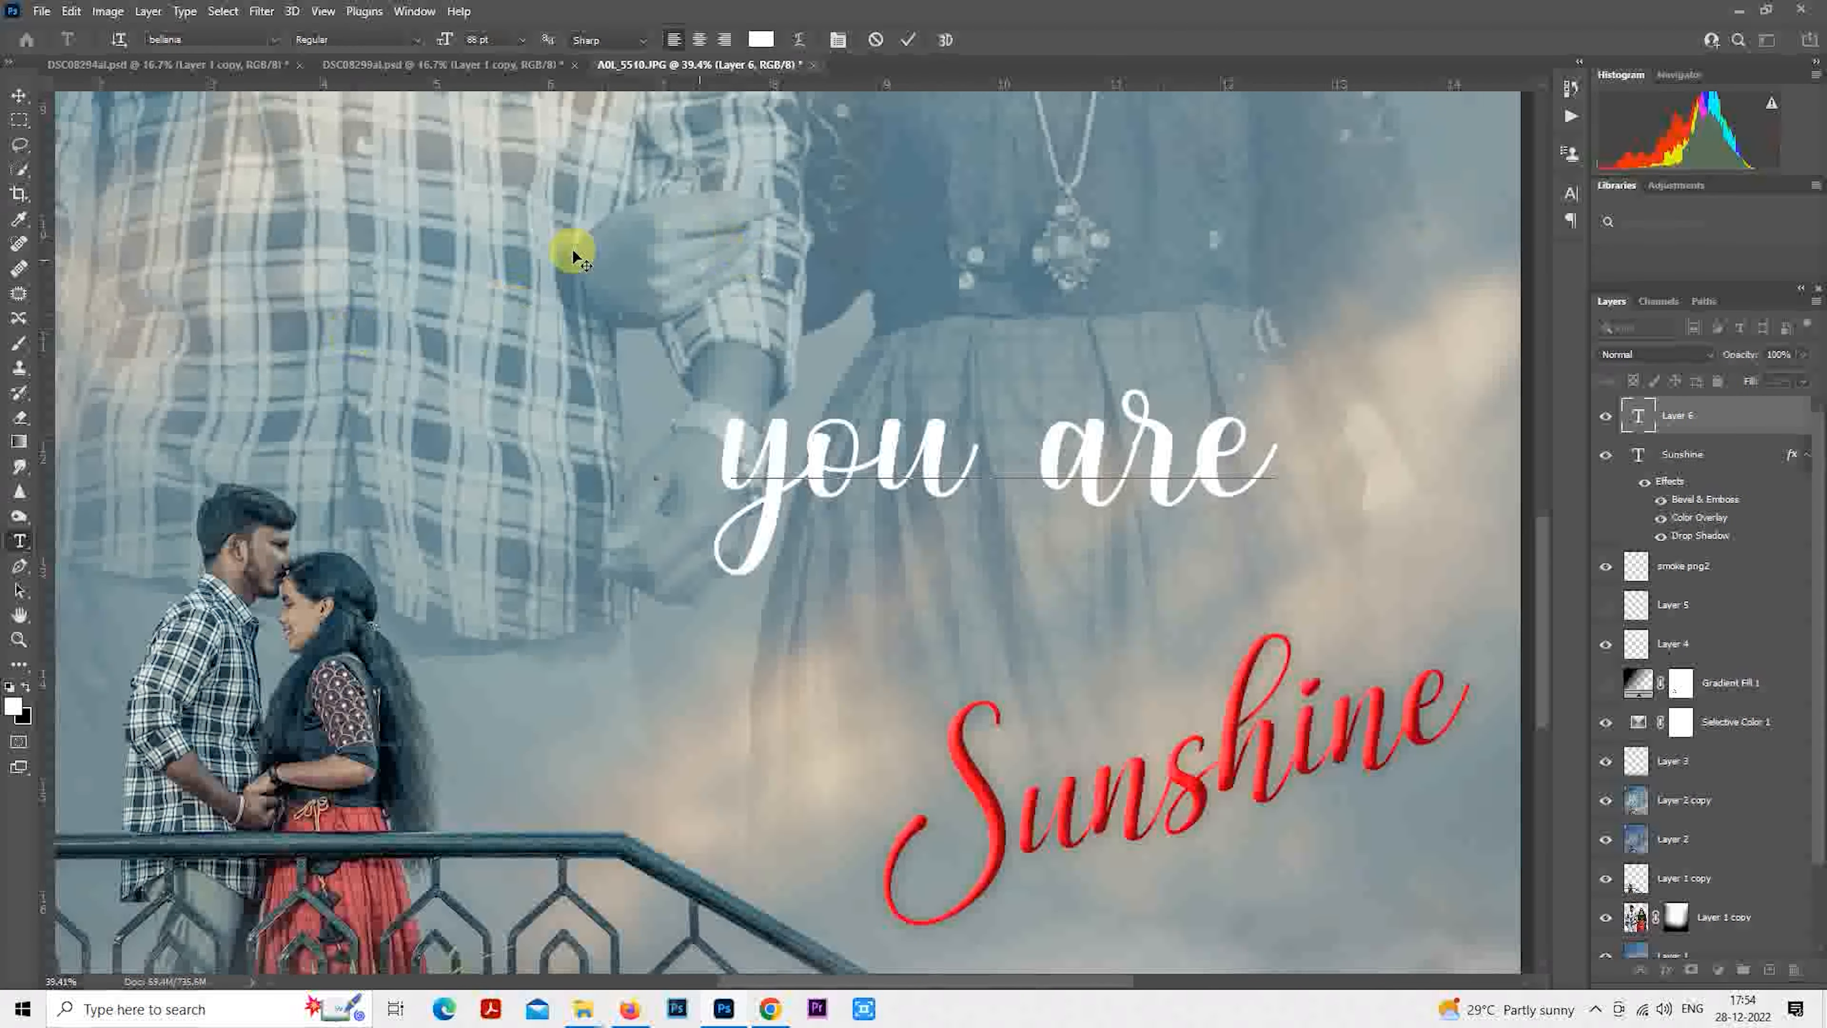
pyautogui.click(21, 130)
# Change the font of the "you are" text to Acumin Variable Concept.
pyautogui.scroll(-3, 522, 388)
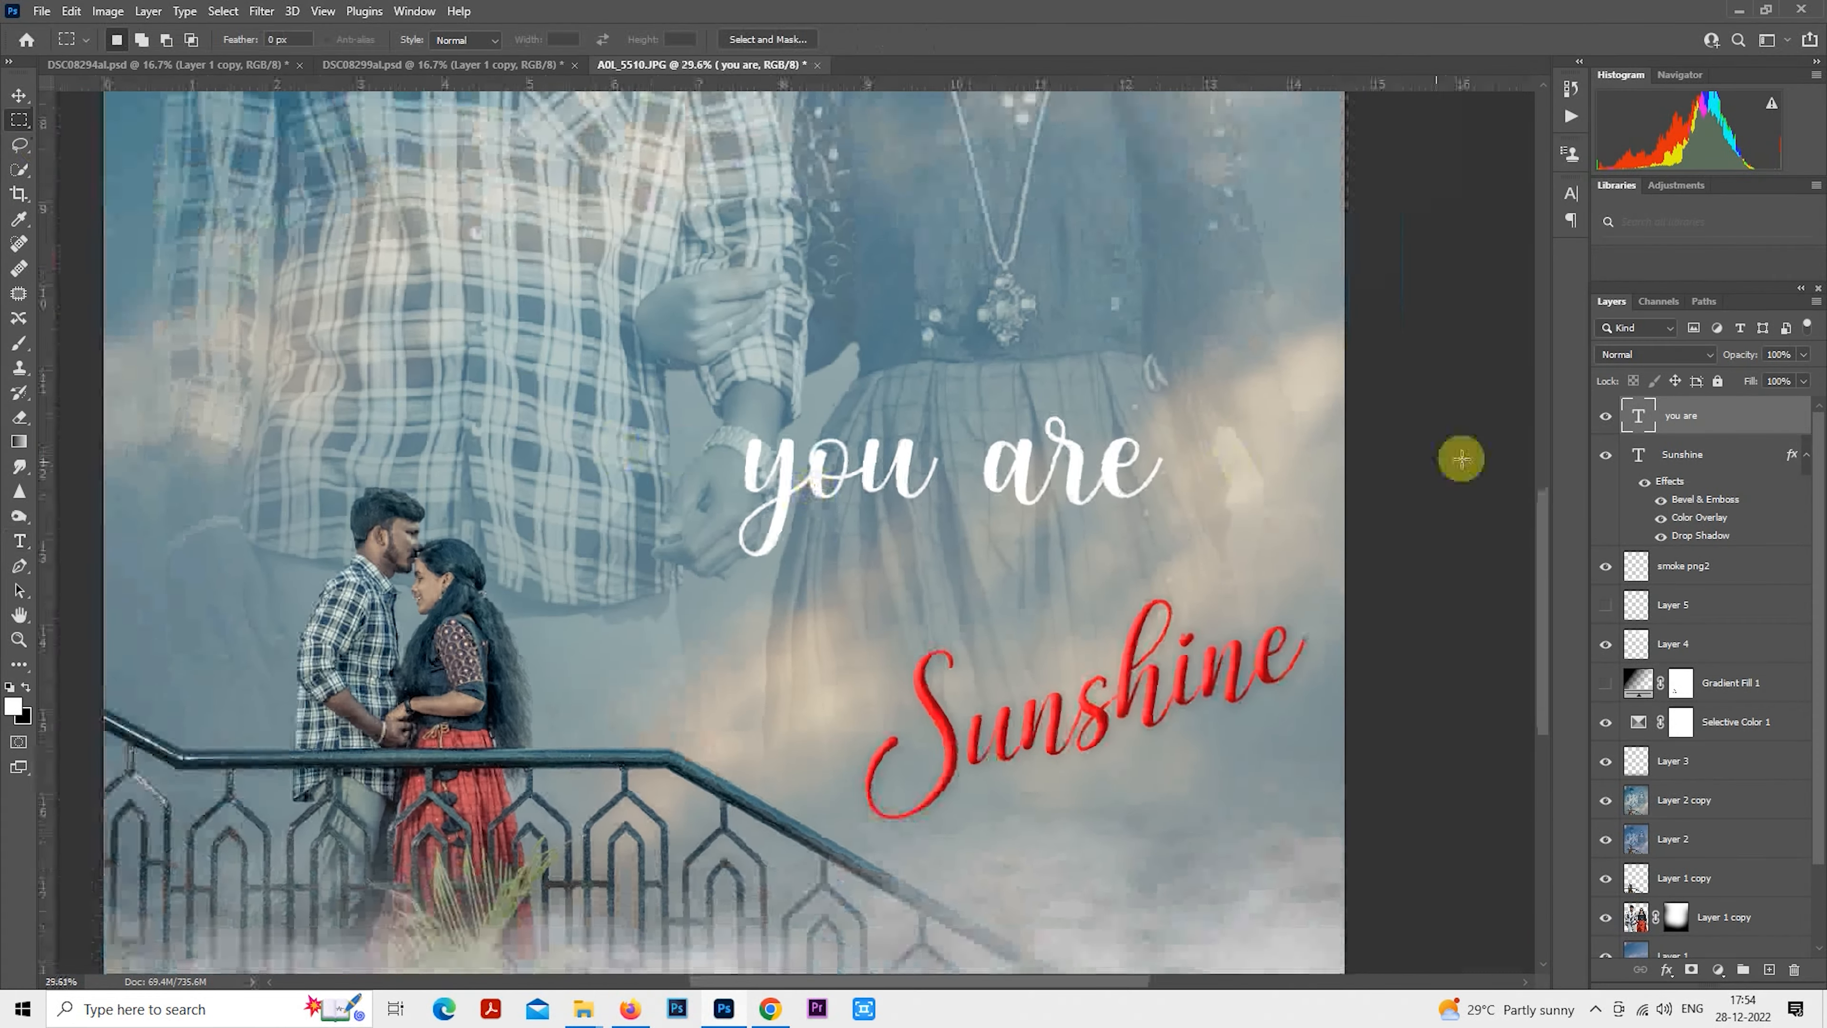
pyautogui.doubleClick(1633, 411)
pyautogui.click(274, 39)
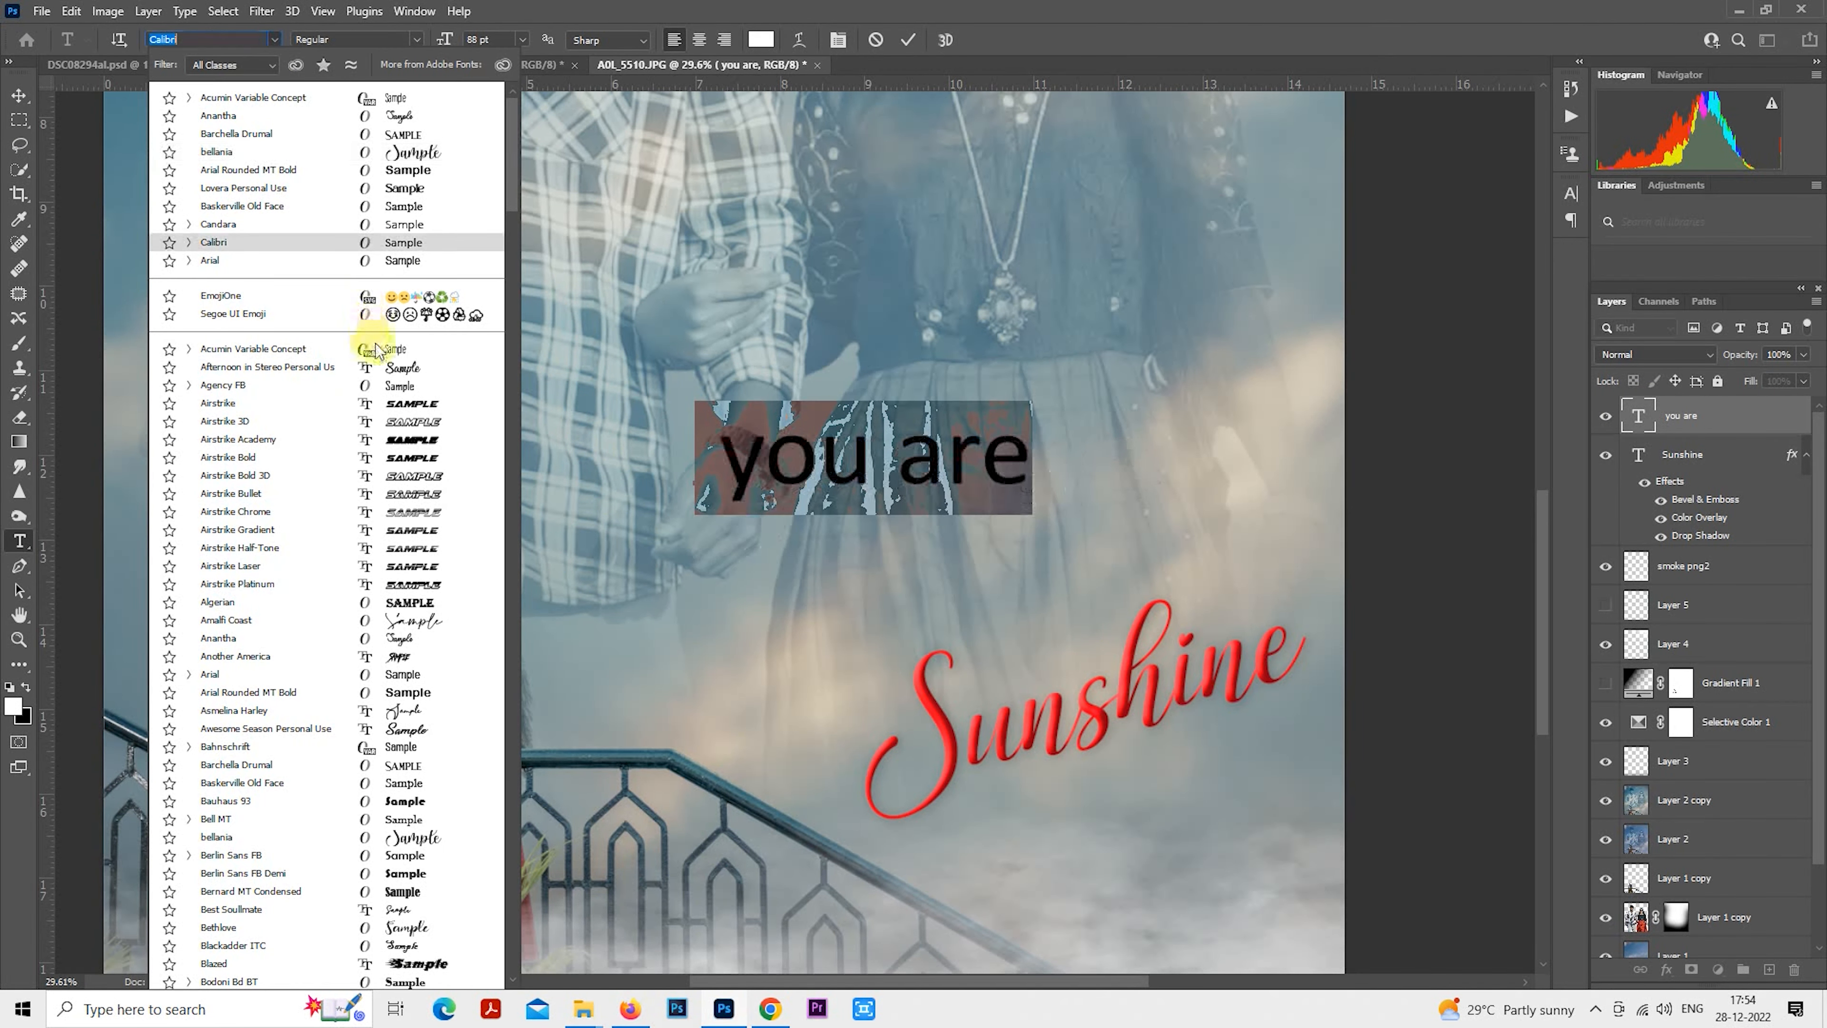
pyautogui.click(389, 349)
pyautogui.click(19, 119)
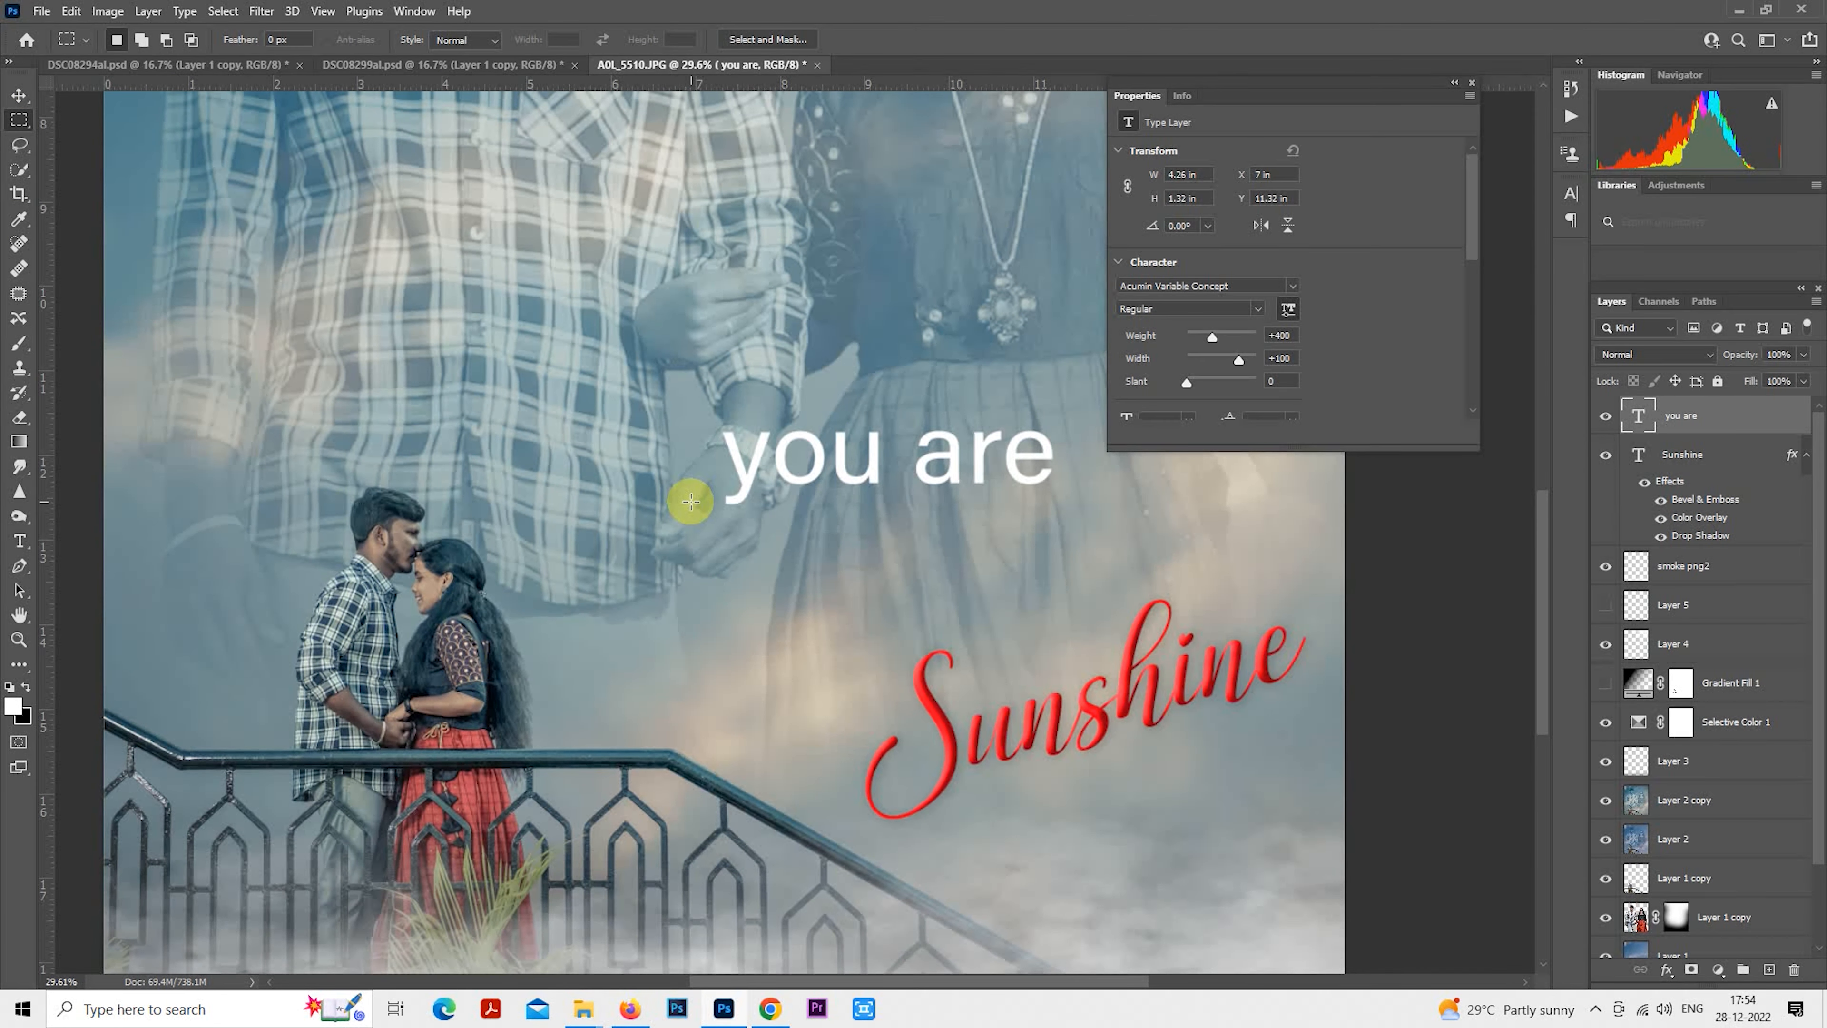
# Scale the "you are" text to about 27% width and 29% height, skew it to about -14.5° vertically and move it over the Sunshine title.
pyautogui.click(1471, 83)
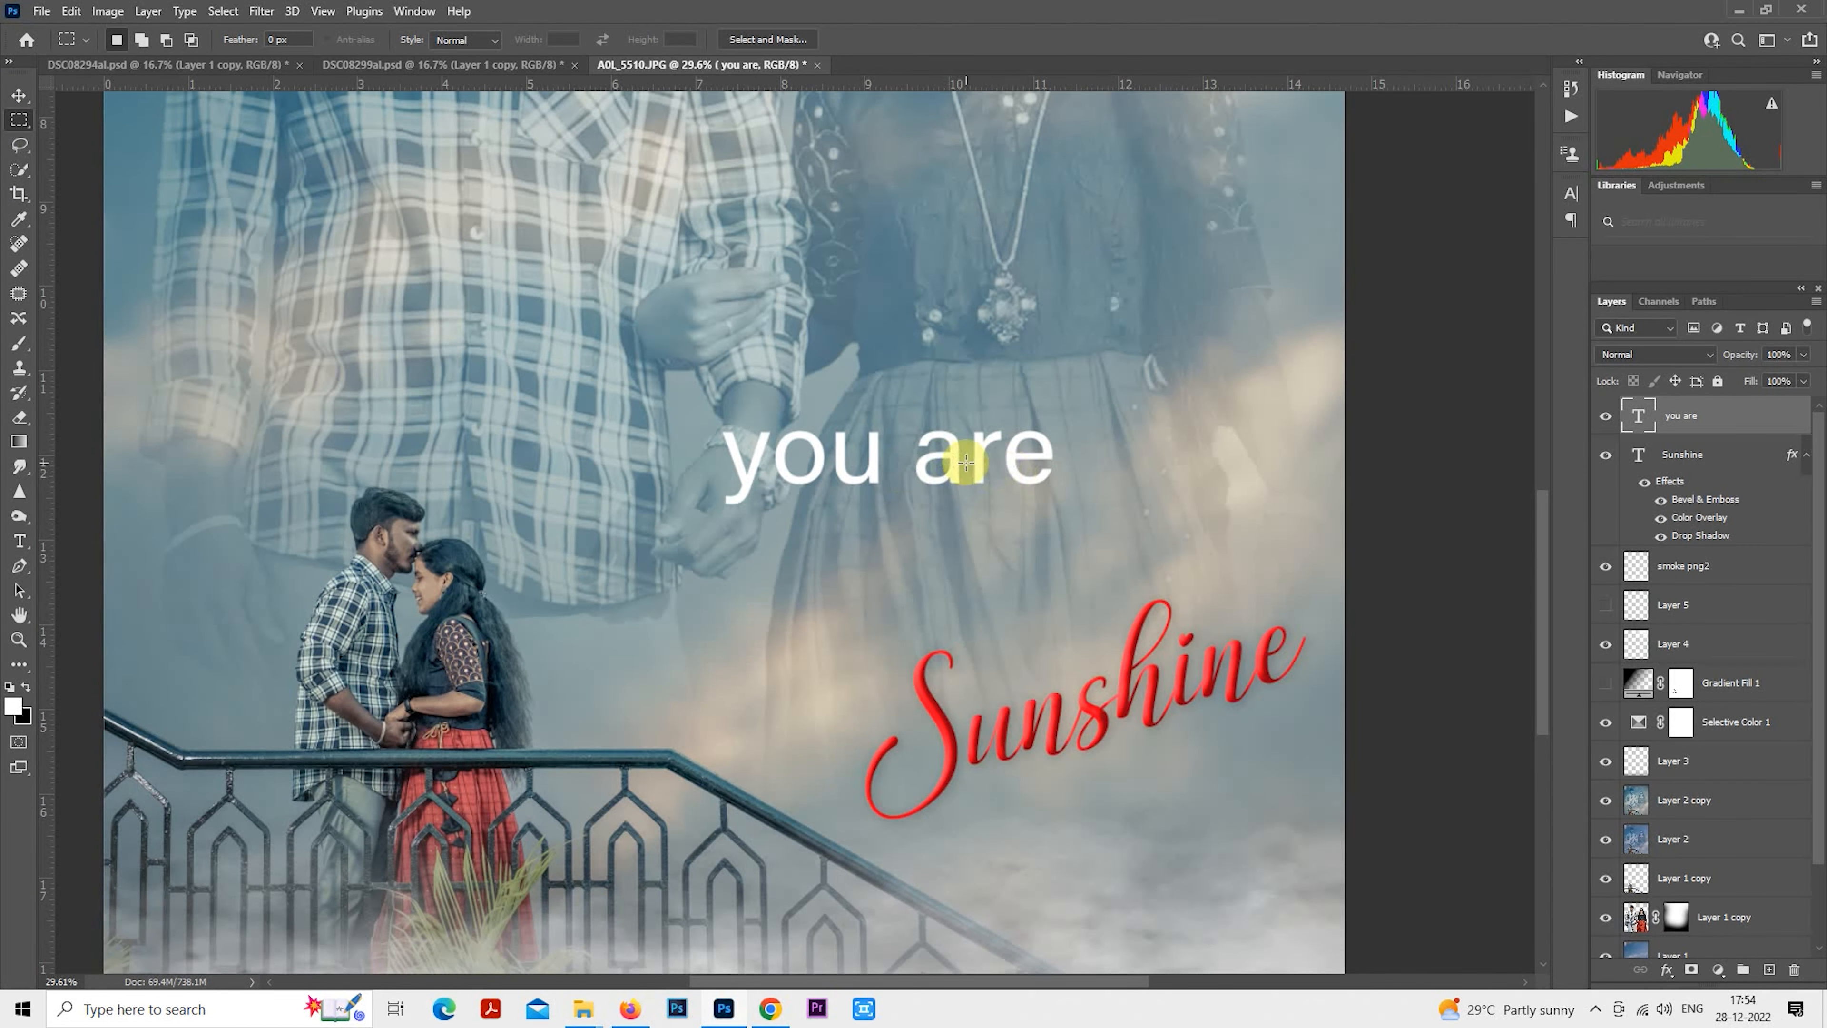
pyautogui.moveTo(958, 463); pyautogui.dragTo(662, 333)
pyautogui.rightClick(662, 333)
pyautogui.click(738, 477)
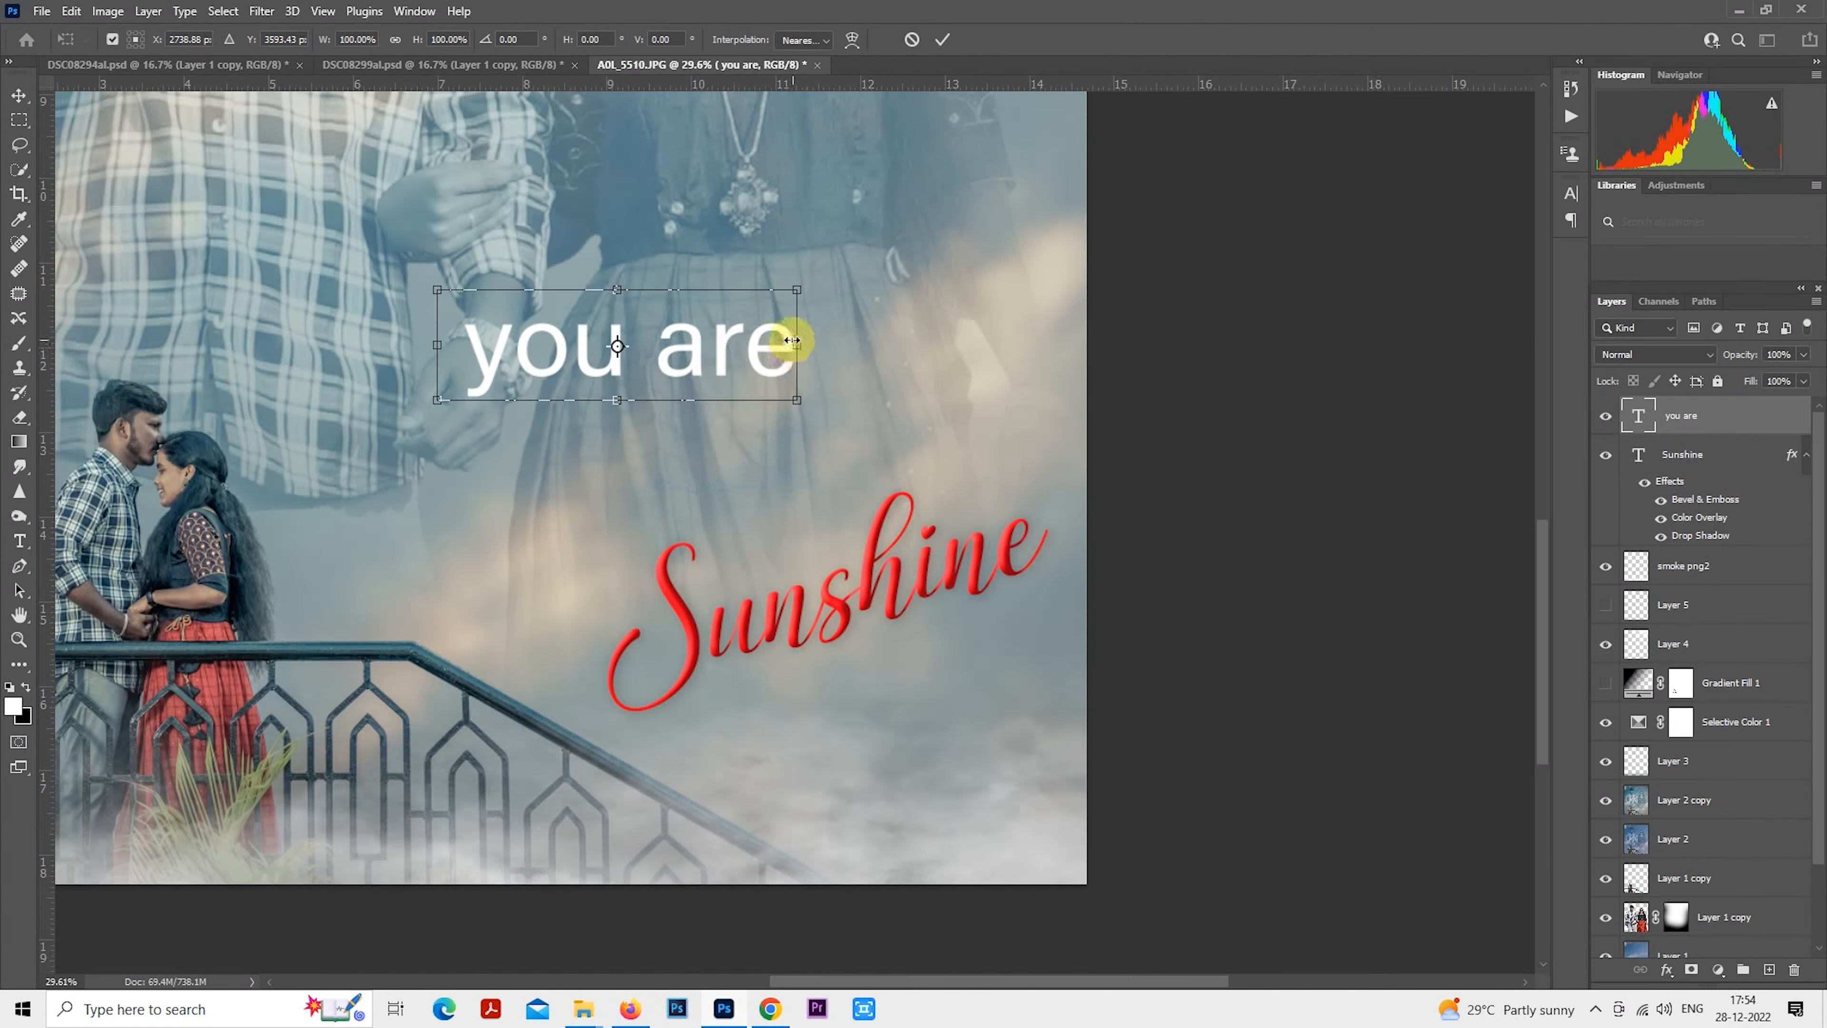
pyautogui.moveTo(722, 396); pyautogui.dragTo(818, 594)
pyautogui.scroll(3, 800, 480)
pyautogui.hotkey('shift', 'Down')
pyautogui.hotkey('shift', 'Down')
pyautogui.hotkey('shift', 'Down')
pyautogui.hotkey('shift', 'Down')
pyautogui.hotkey('shift', 'Down')
pyautogui.hotkey('shift', 'Down')
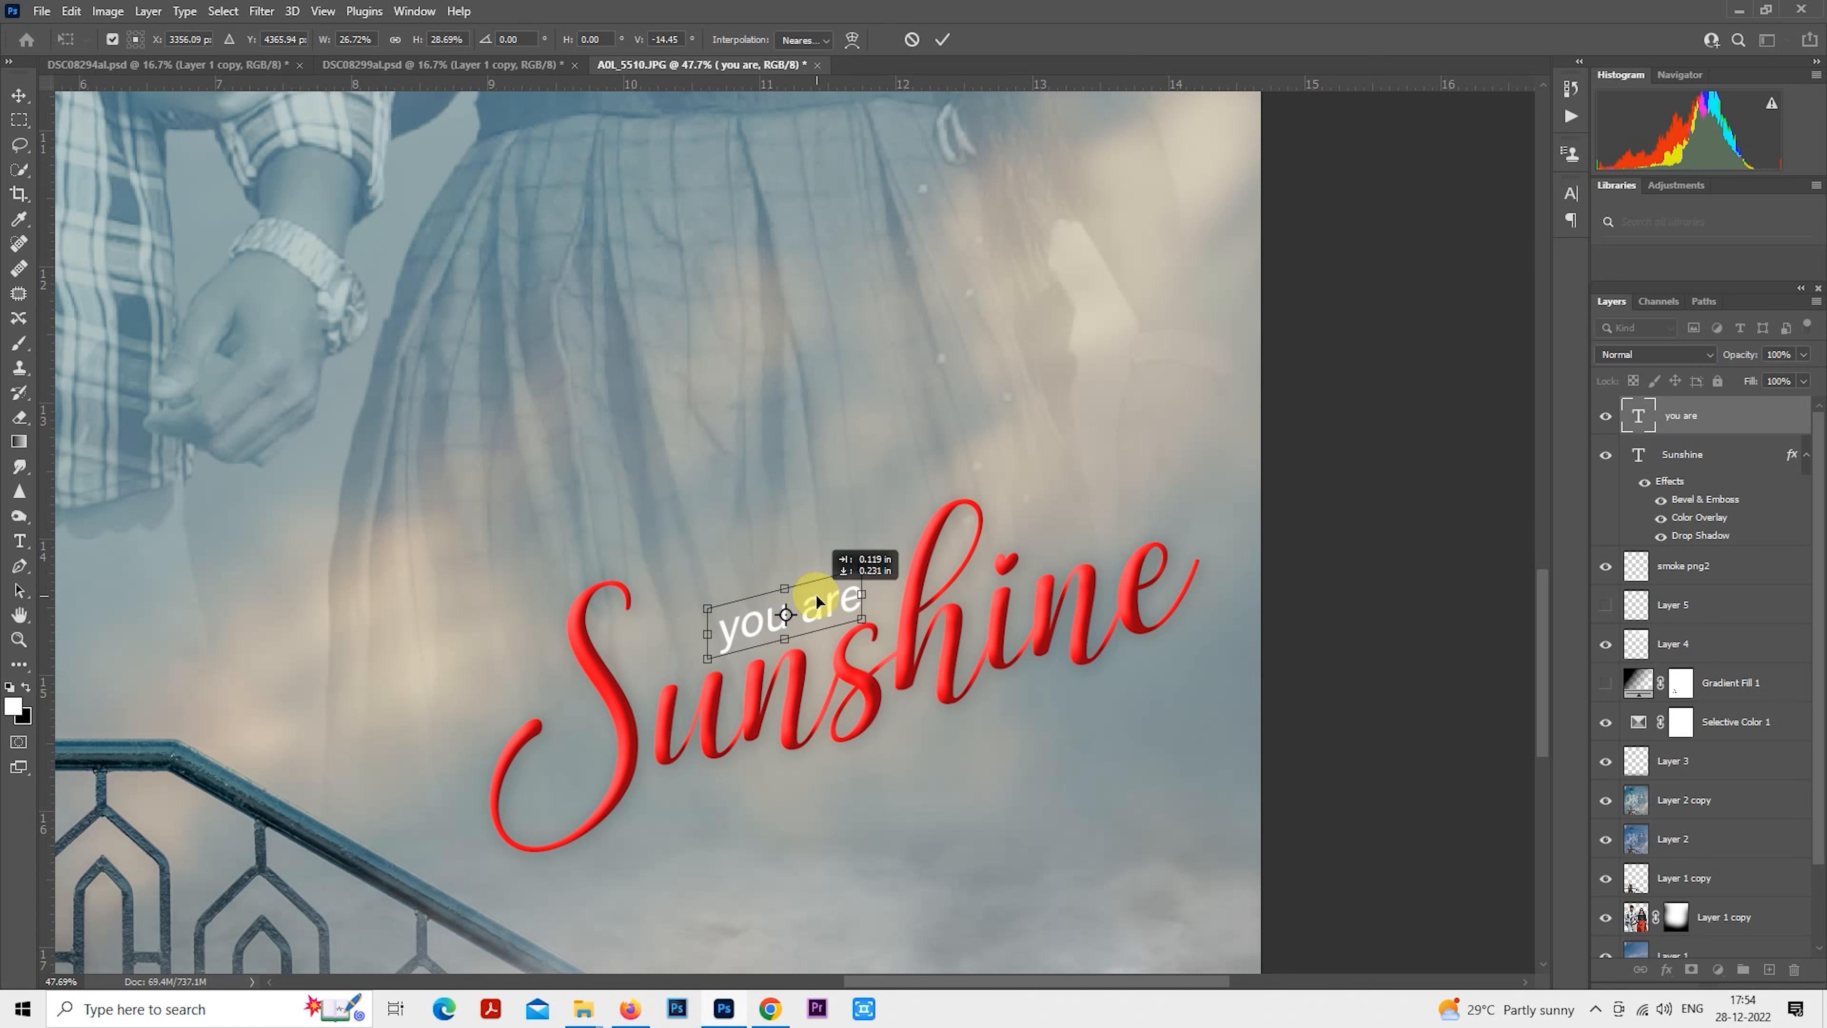
# Fine-tune the "you are" text's position and slant in the gap above "uns" of Sunshine and apply the transform.
pyautogui.hotkey('shift', 'Right')
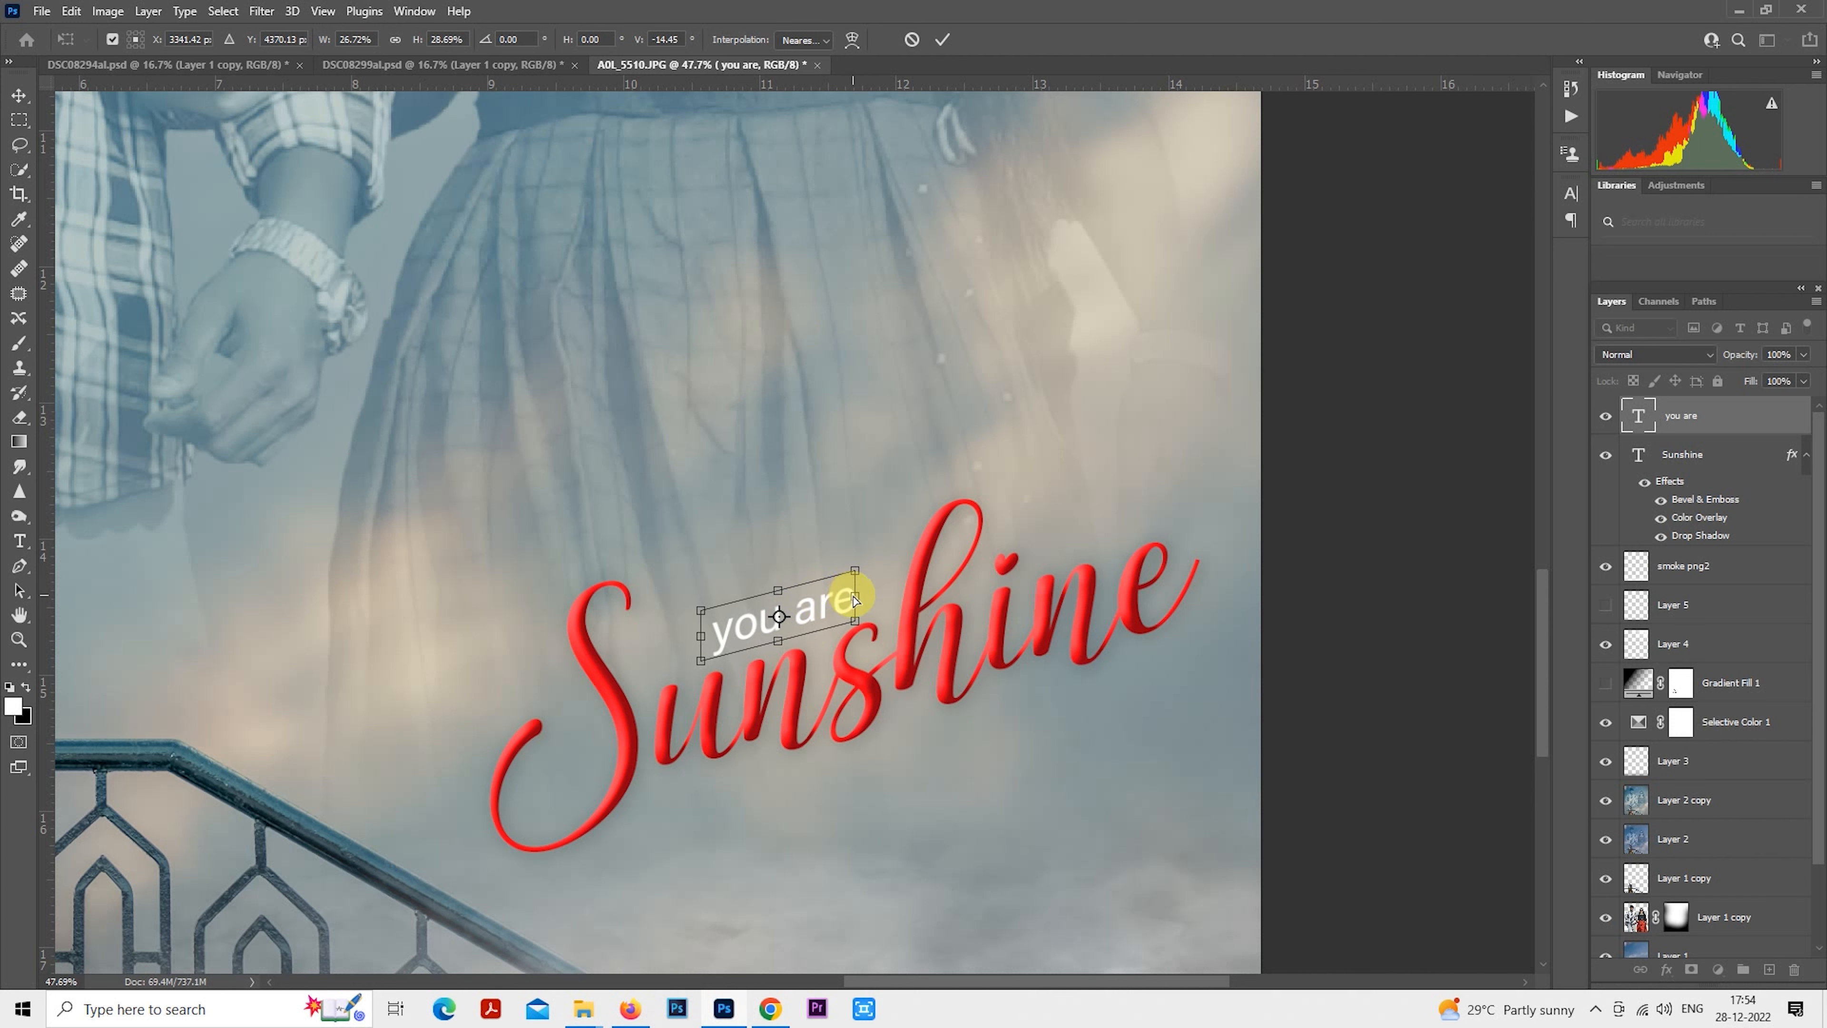
pyautogui.keyDown('ctrl'); pyautogui.moveTo(855, 601); pyautogui.dragTo(856, 597); pyautogui.keyUp('ctrl')
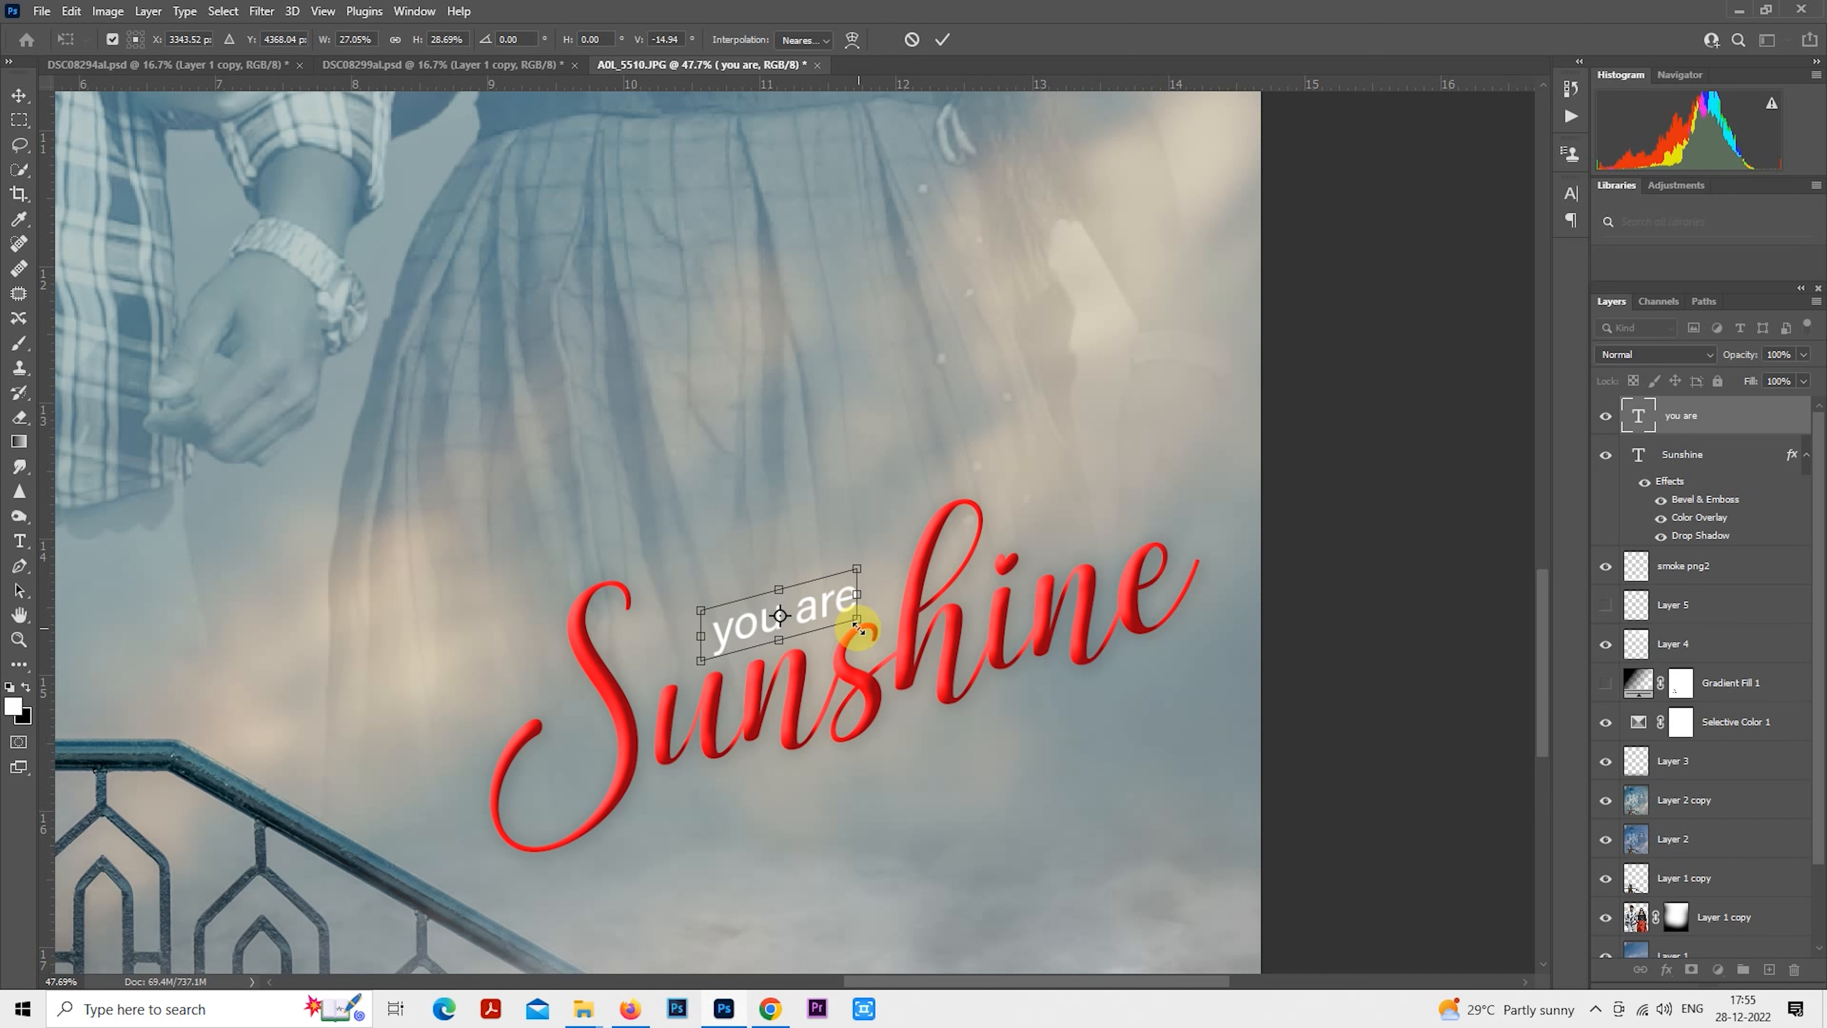
pyautogui.moveTo(860, 618)
pyautogui.mouseDown()
pyautogui.moveTo(892, 636)
pyautogui.moveTo(848, 600)
pyautogui.mouseUp()
pyautogui.press('Return')
pyautogui.scroll(-1, 917, 555)
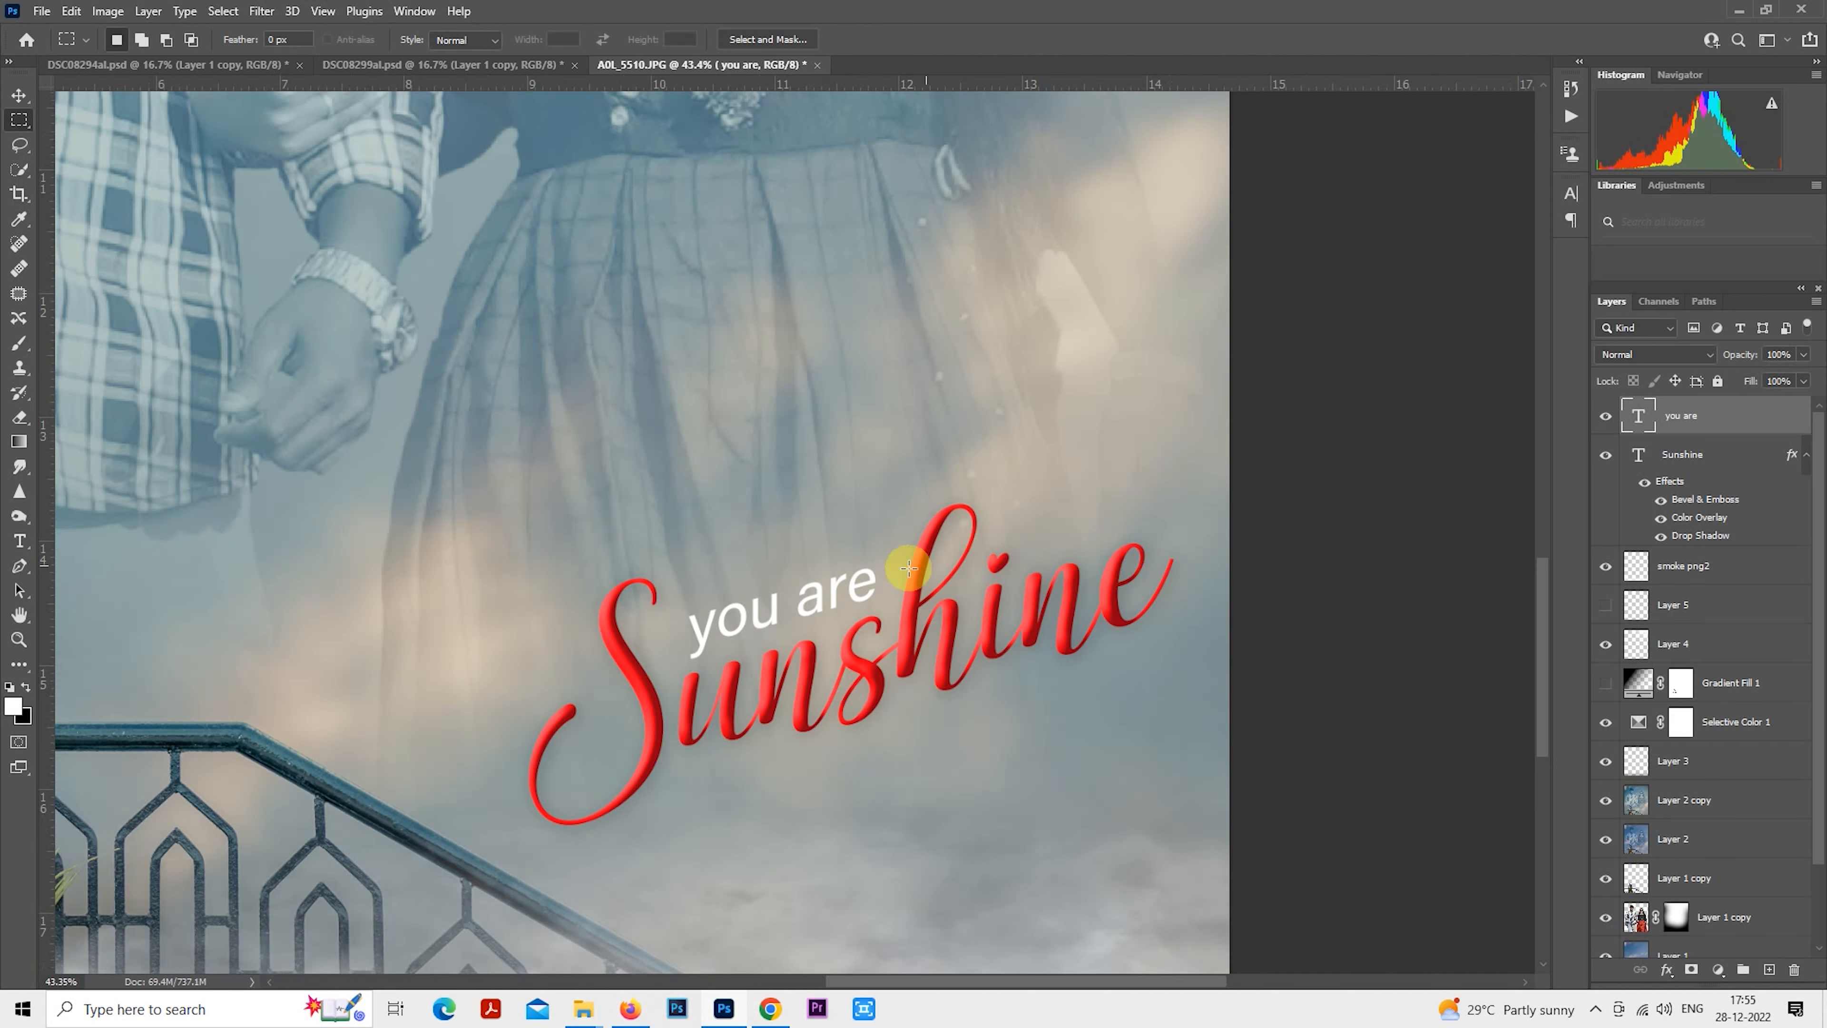
# Change the "you are" text colour to black 000000.
pyautogui.doubleClick(1638, 416)
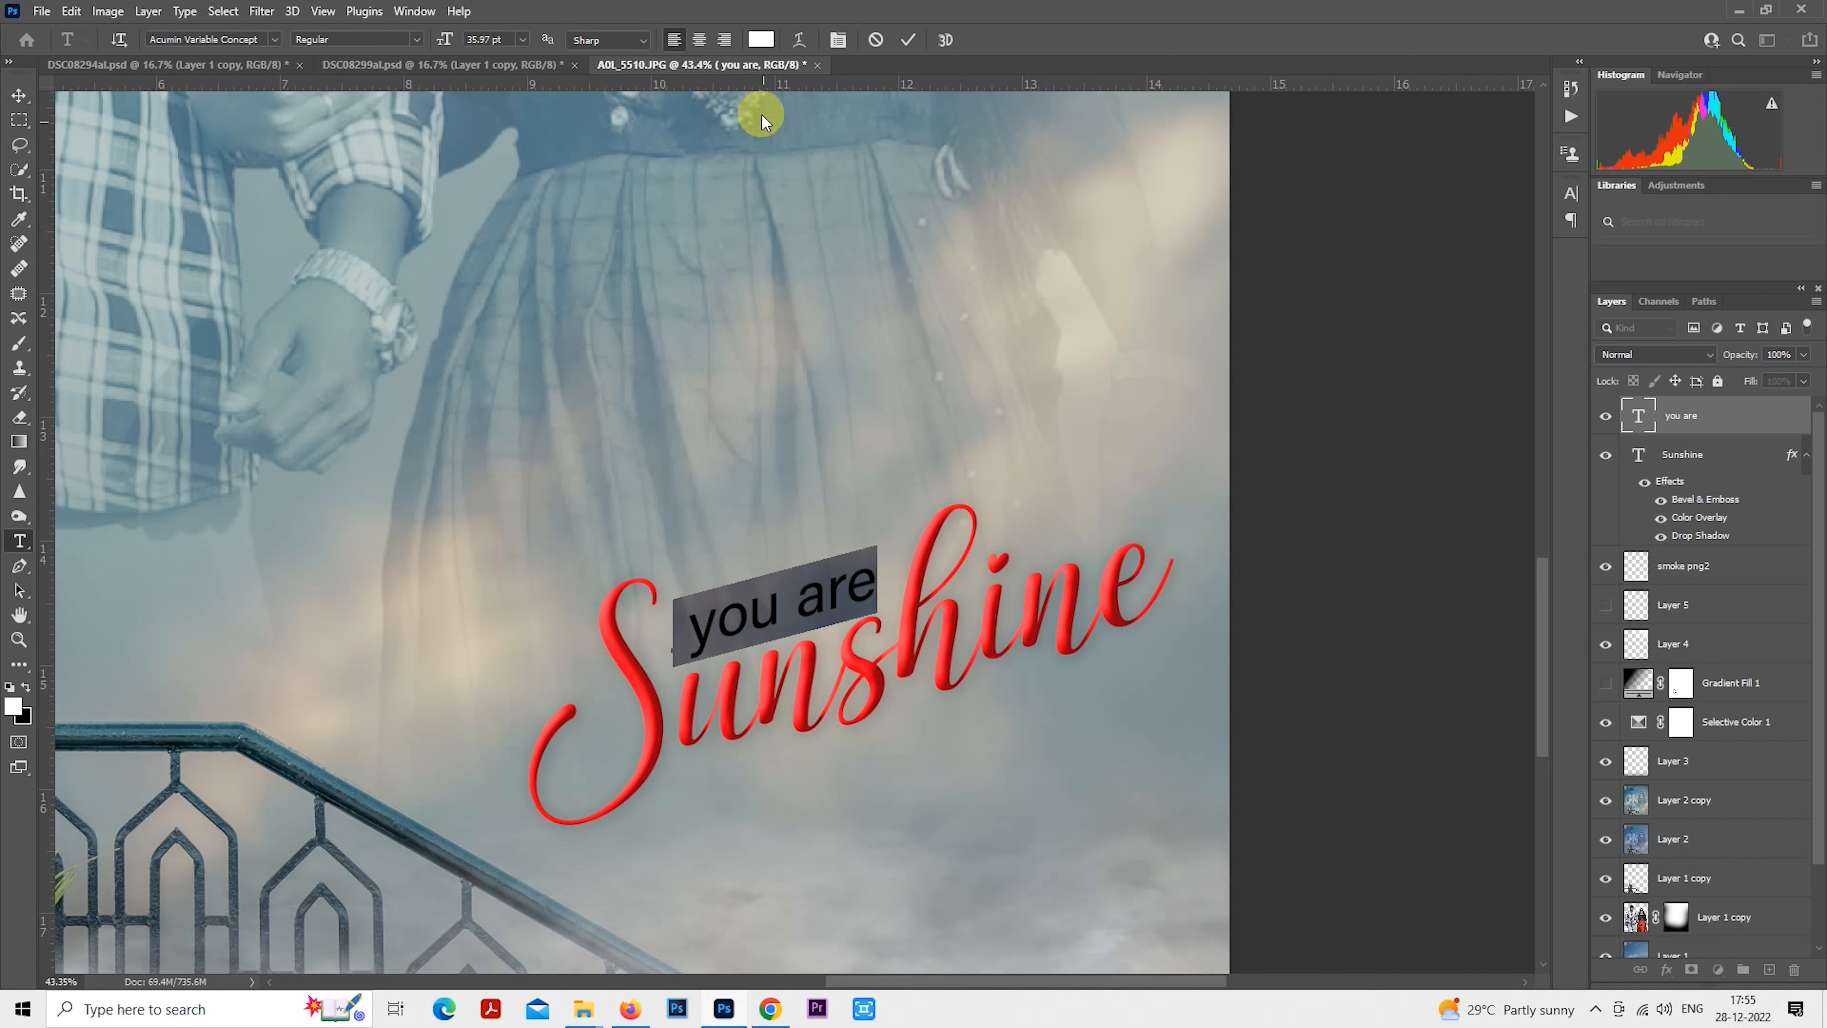
pyautogui.click(760, 39)
pyautogui.moveTo(1361, 378); pyautogui.dragTo(1468, 572)
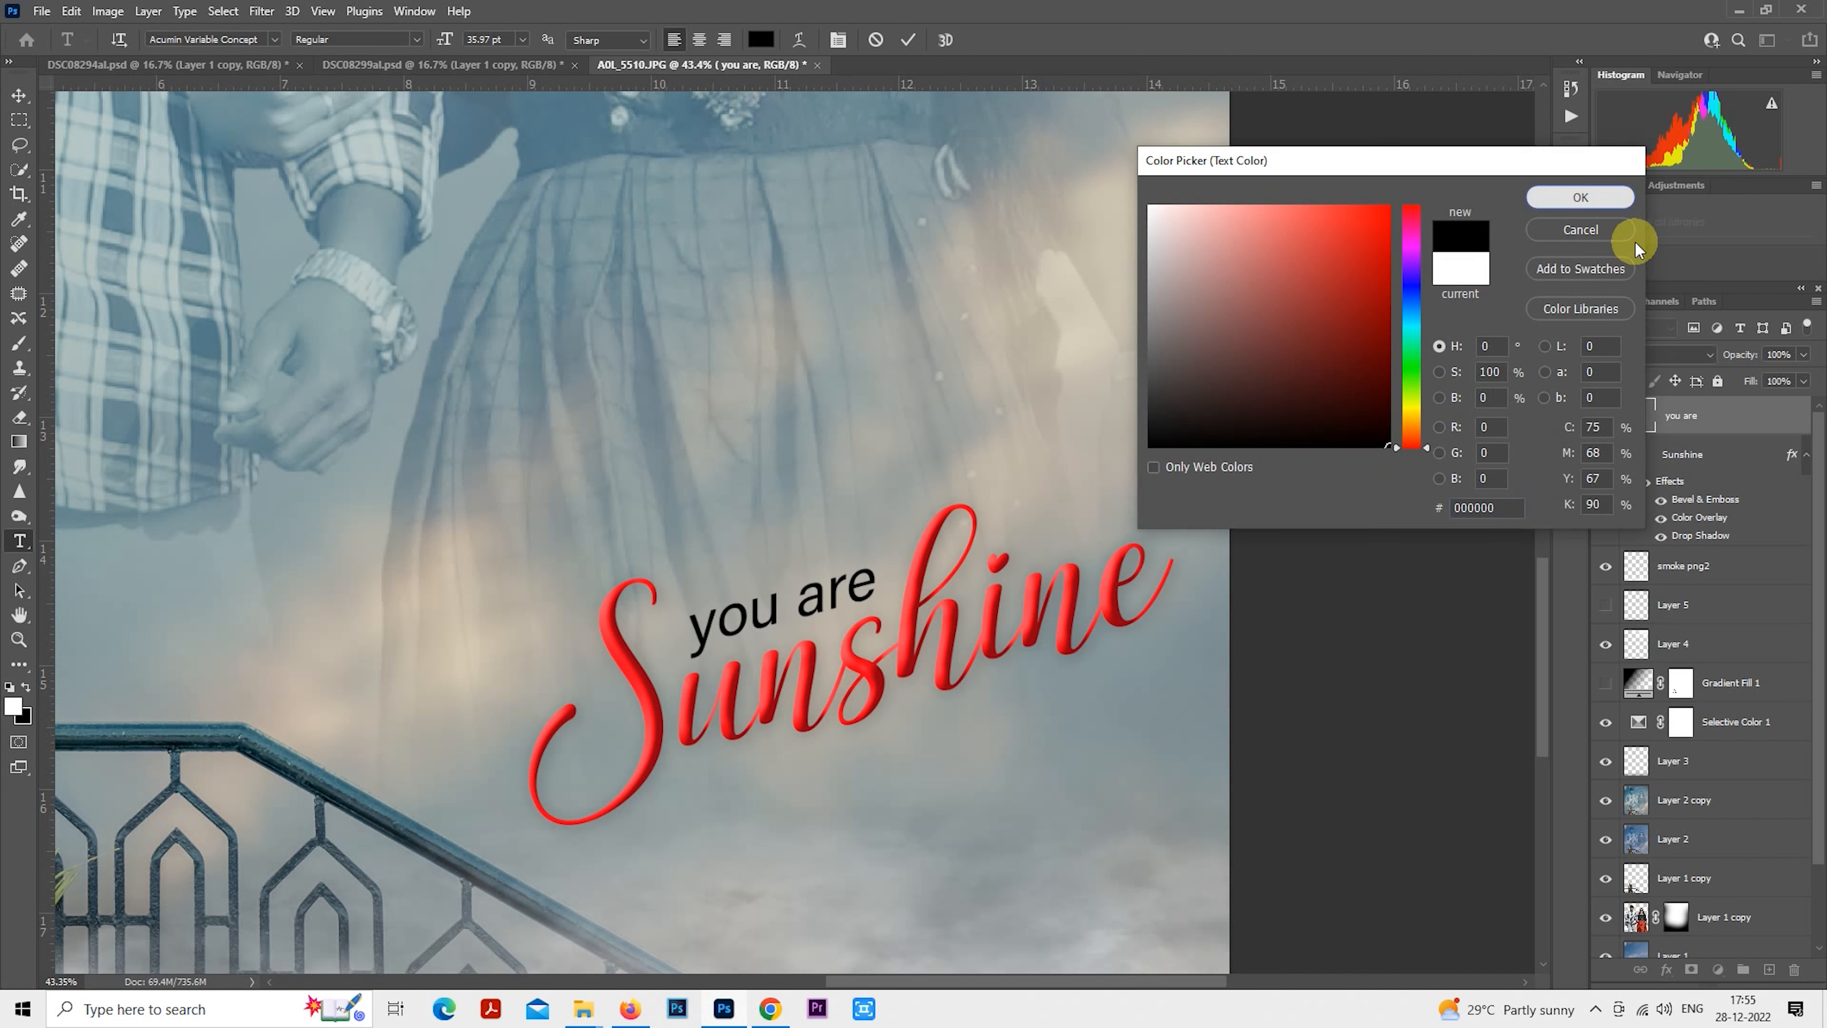
pyautogui.press('Return')
# Set the "you are" layer to Overlay blend mode with 50% opacity.
pyautogui.click(1671, 358)
pyautogui.click(1665, 354)
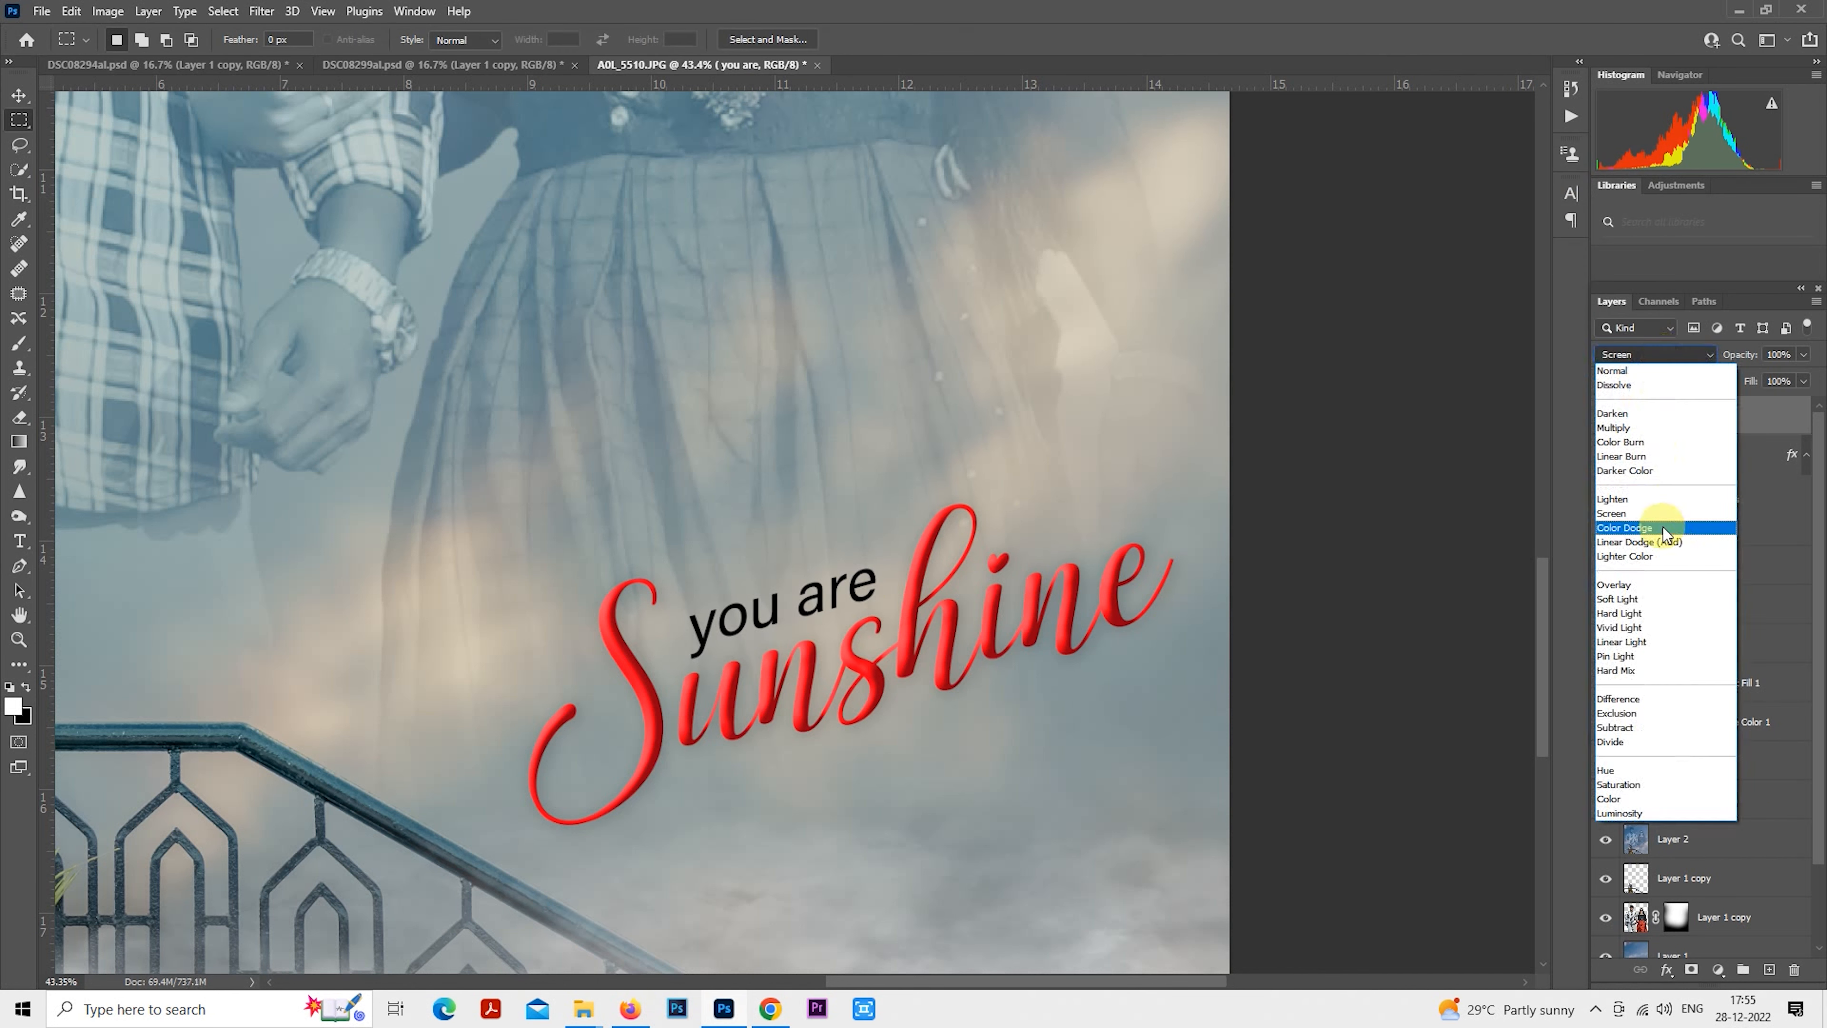
pyautogui.click(1649, 585)
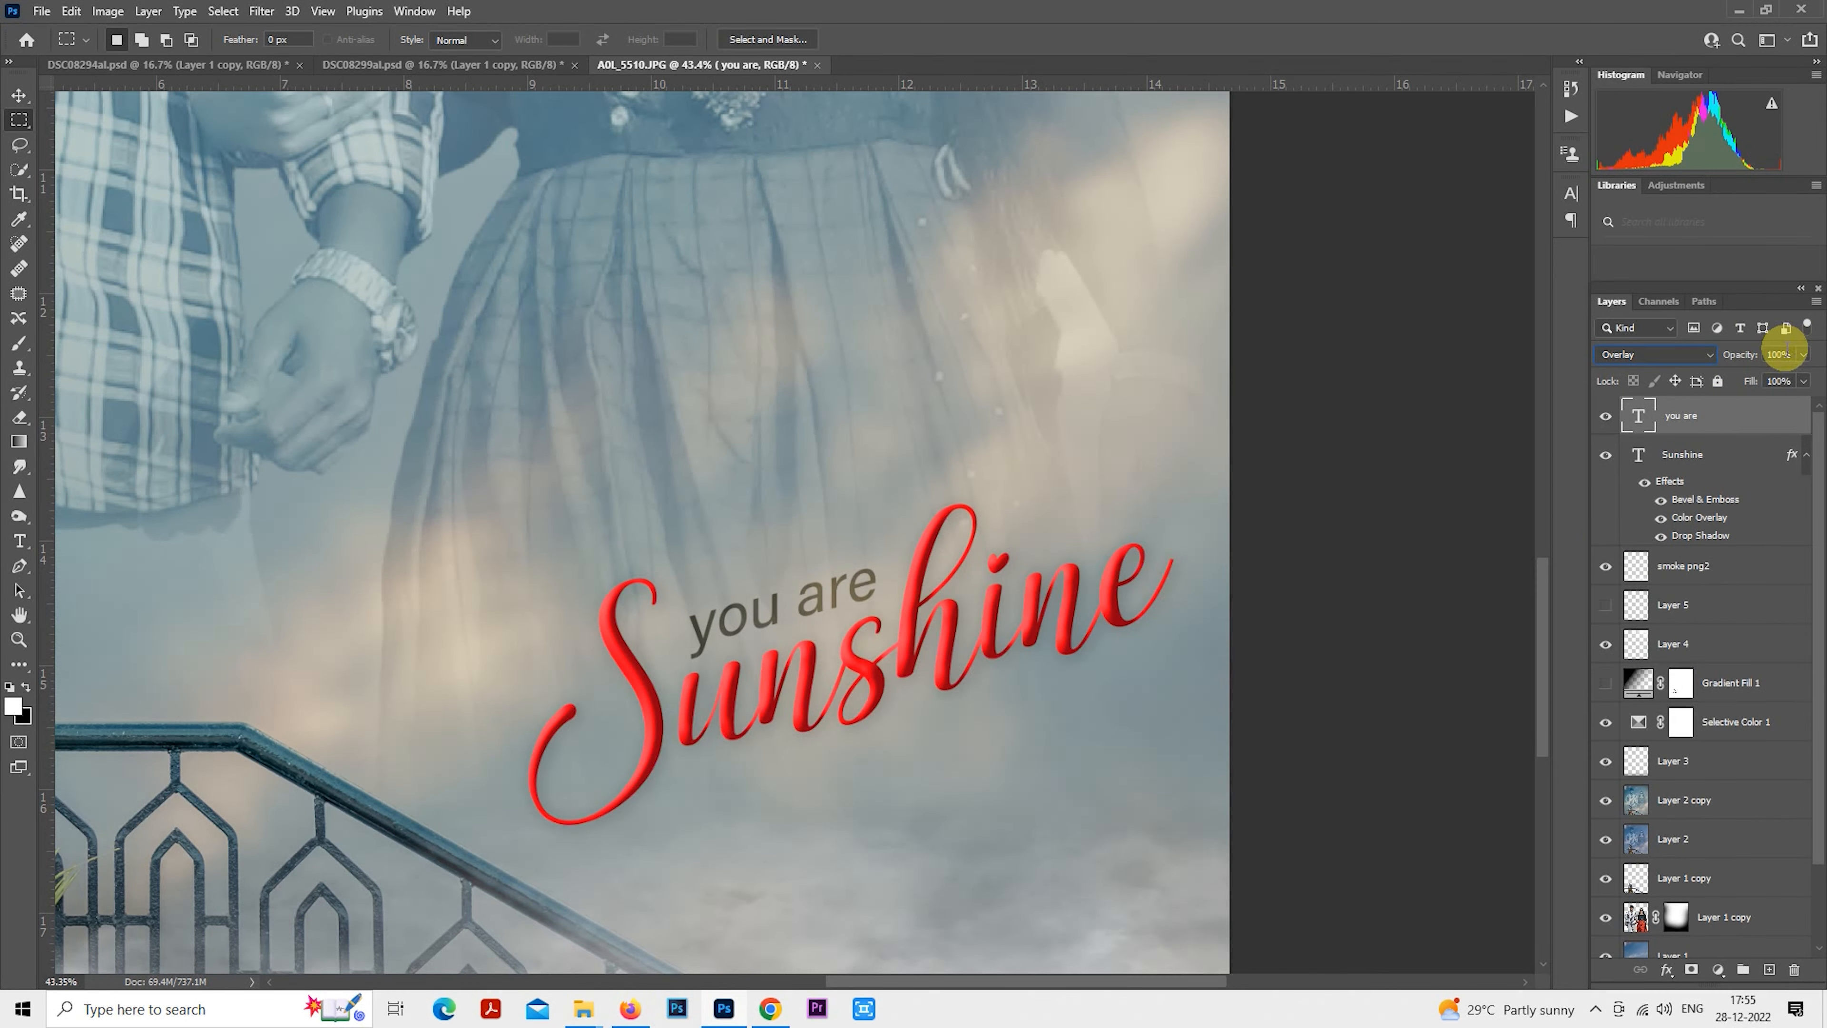
pyautogui.write('50')
pyautogui.press('Return')
pyautogui.scroll(-3, 1321, 437)
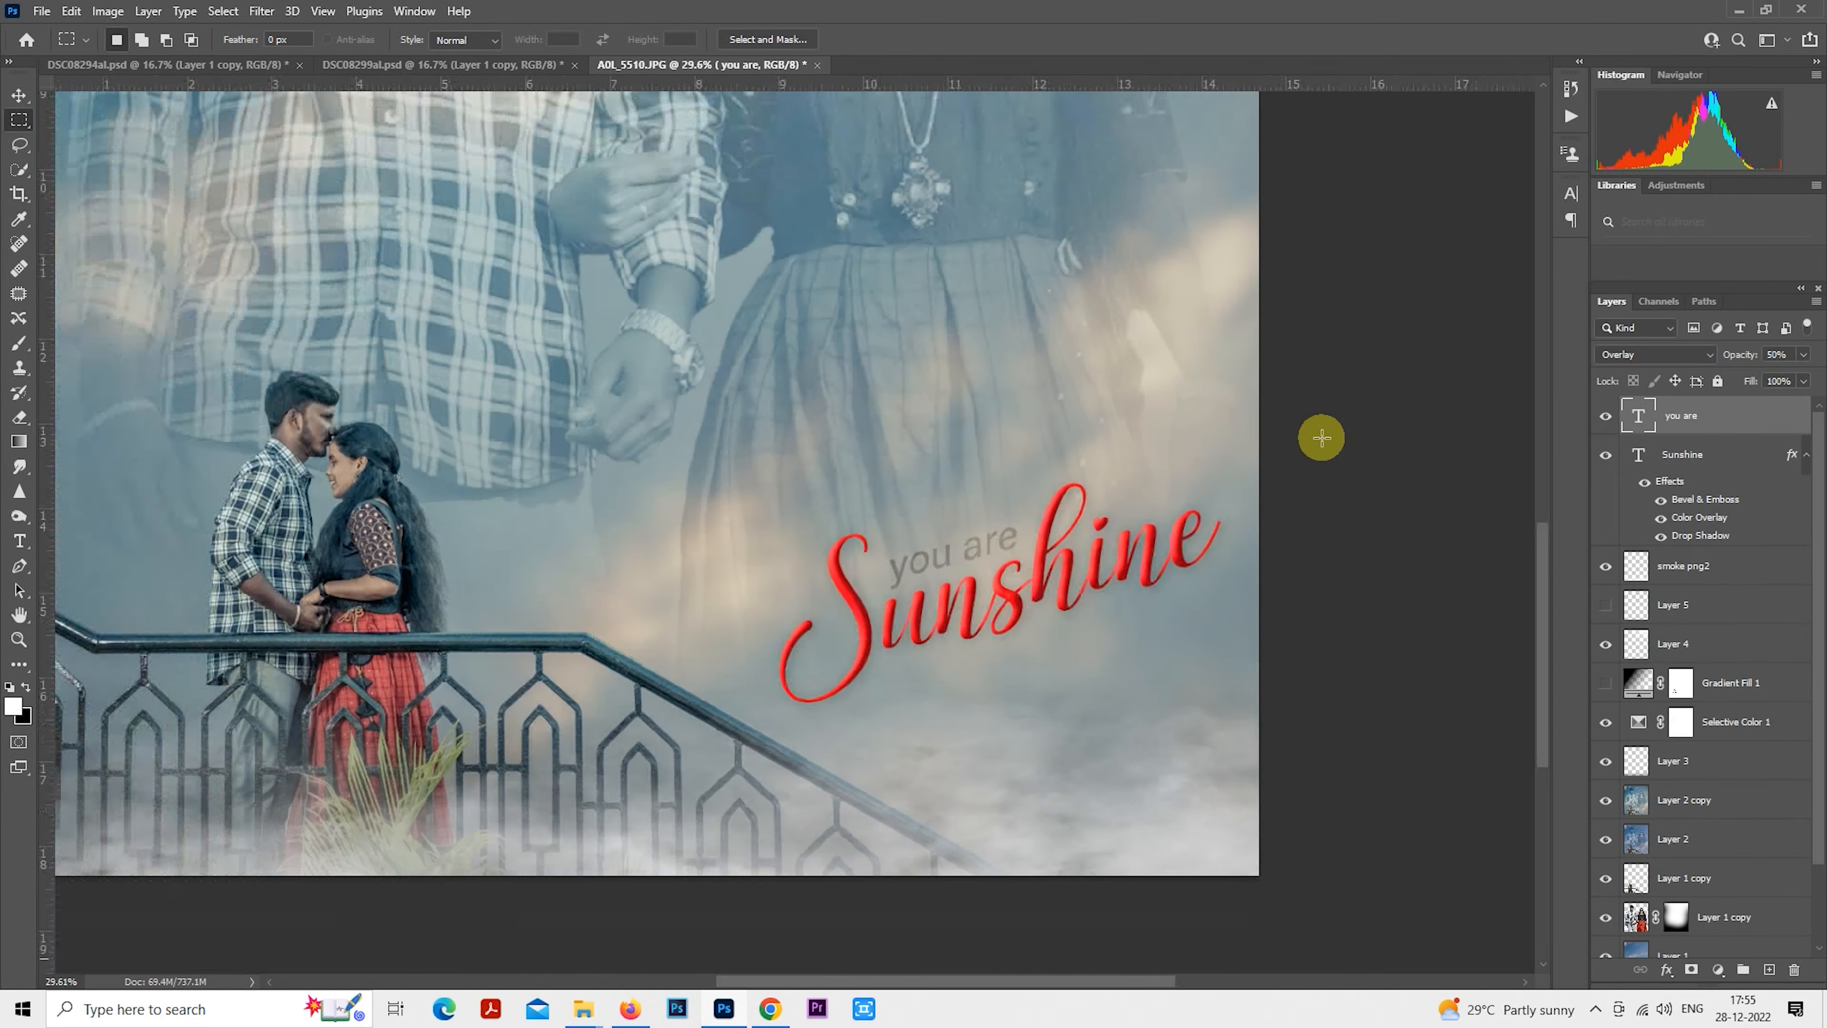
# Try white ffffff as the "you are" text colour.
pyautogui.scroll(-2, 1322, 437)
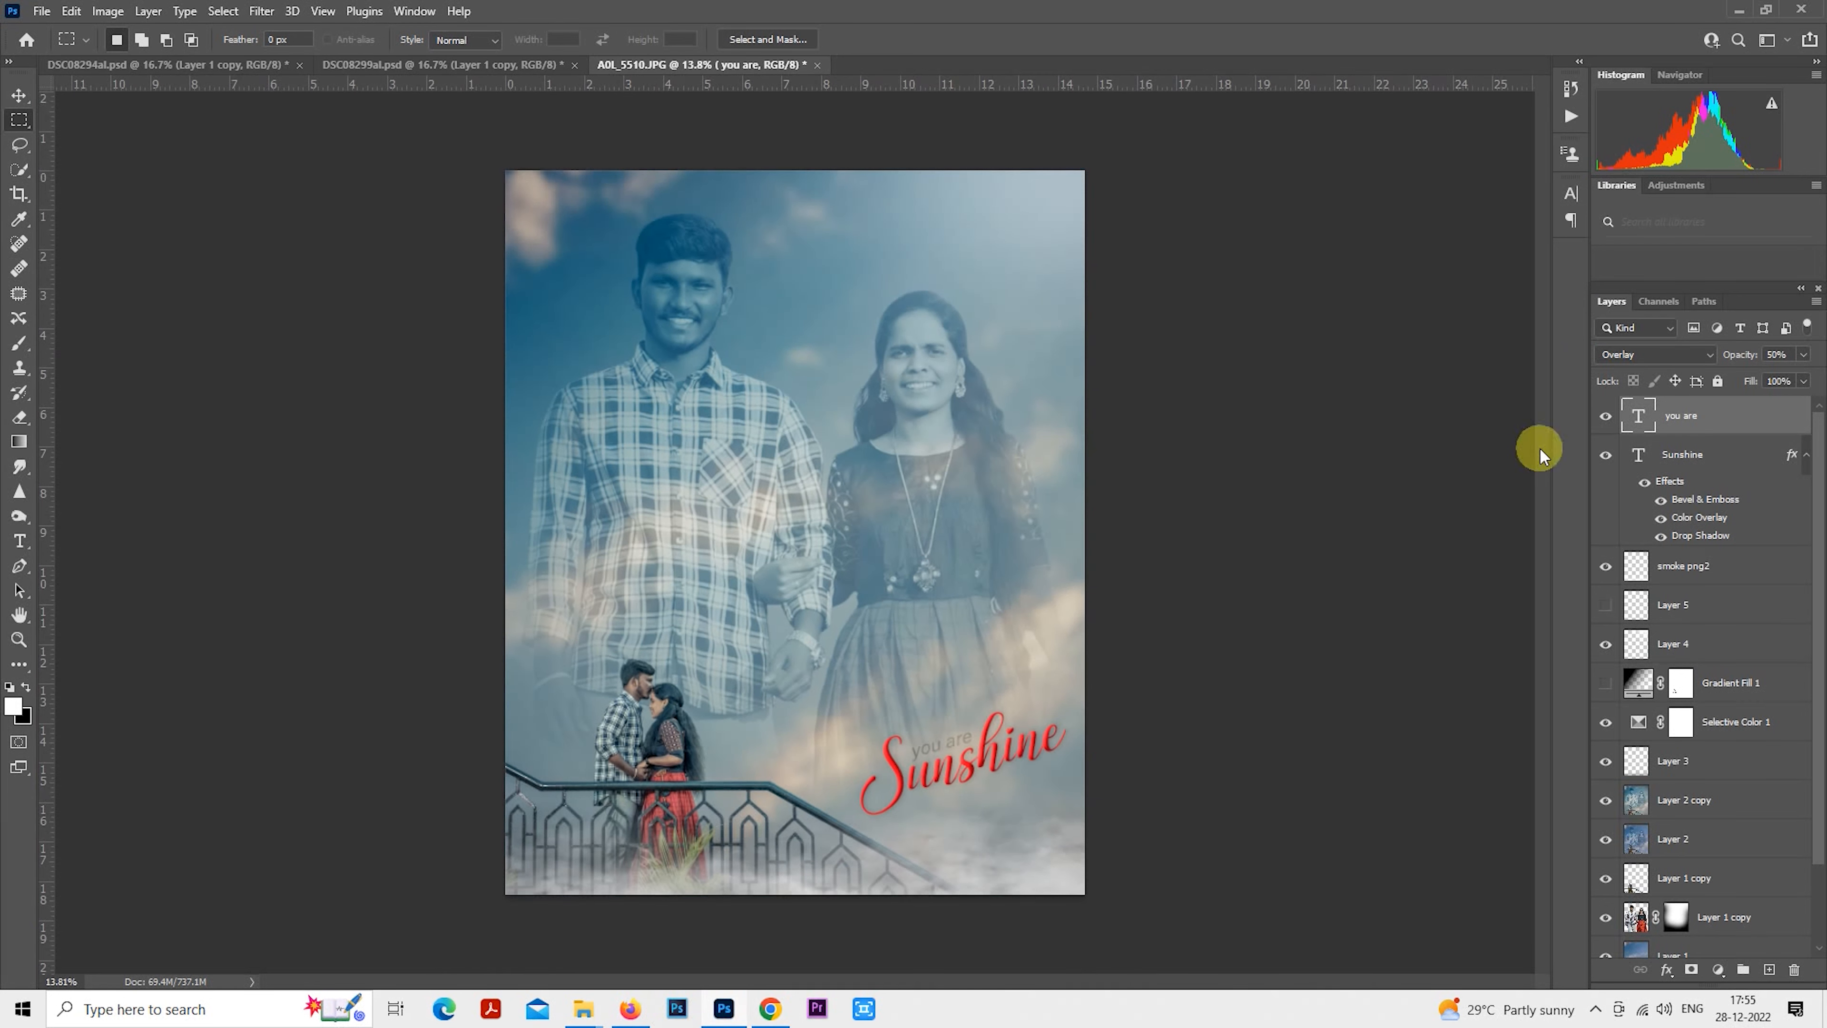
pyautogui.doubleClick(1641, 418)
pyautogui.click(760, 39)
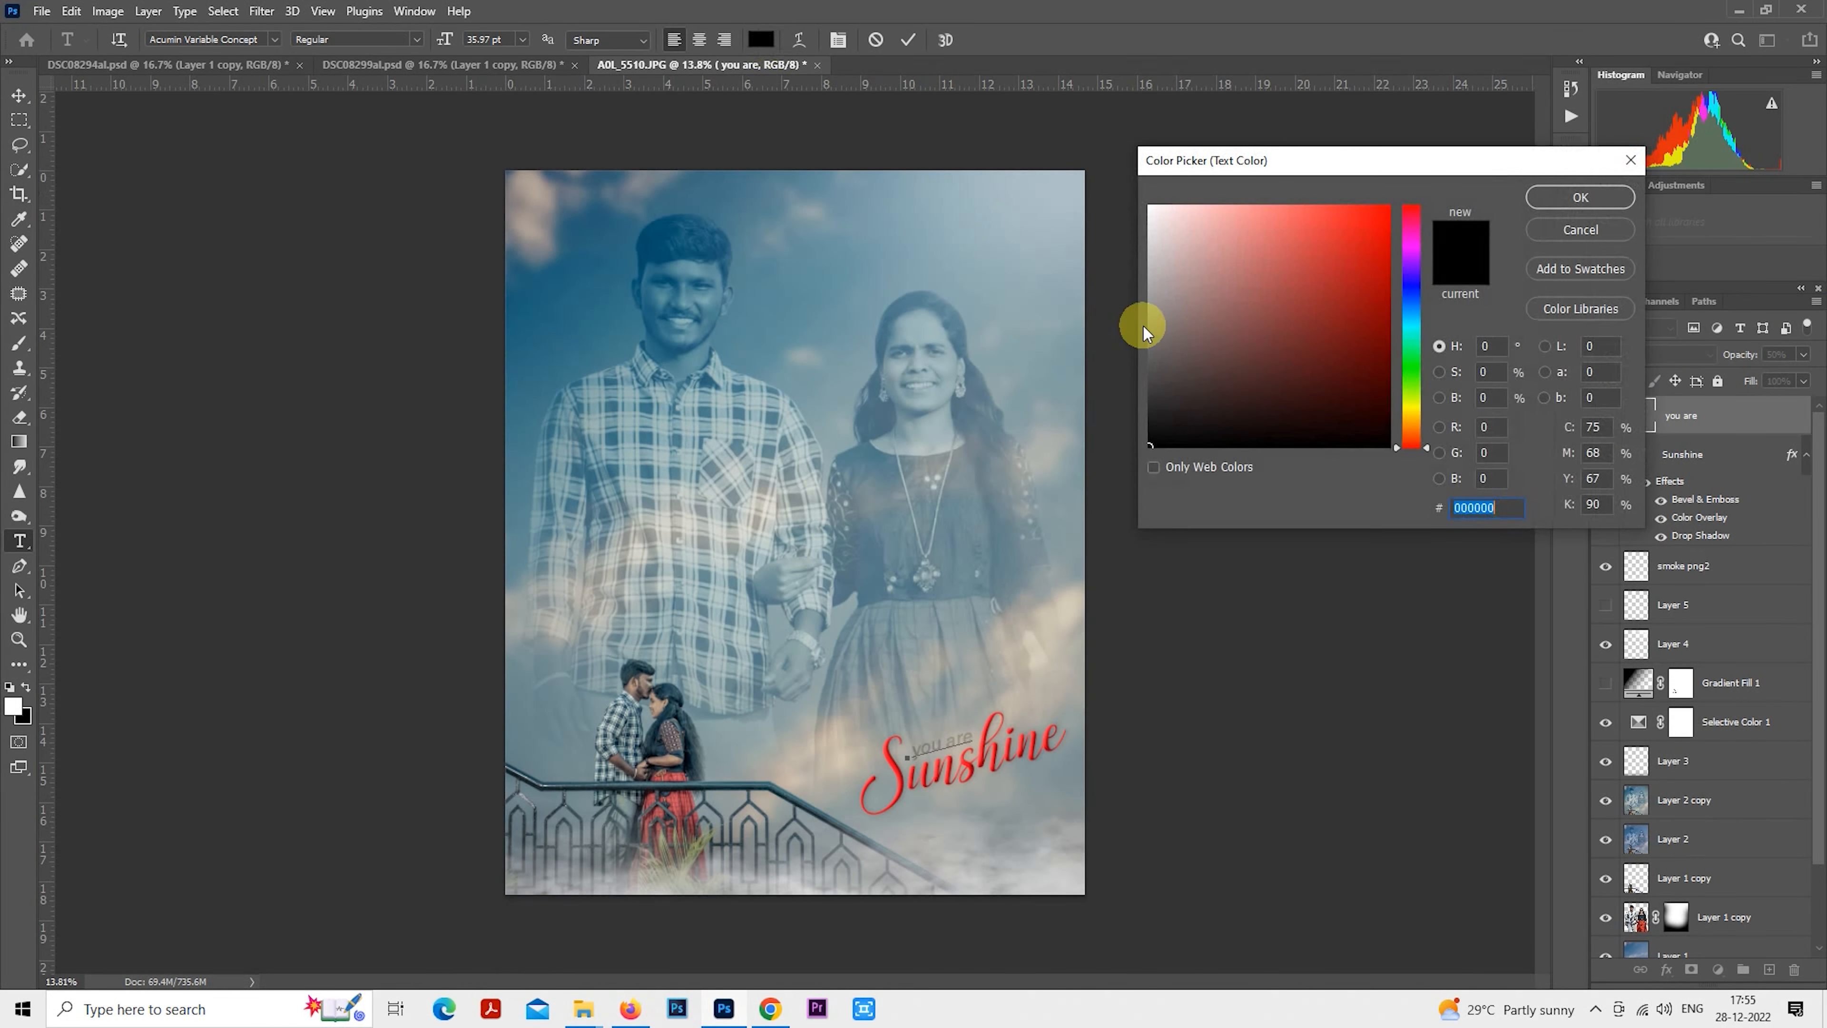
pyautogui.moveTo(1182, 318); pyautogui.dragTo(1048, 163)
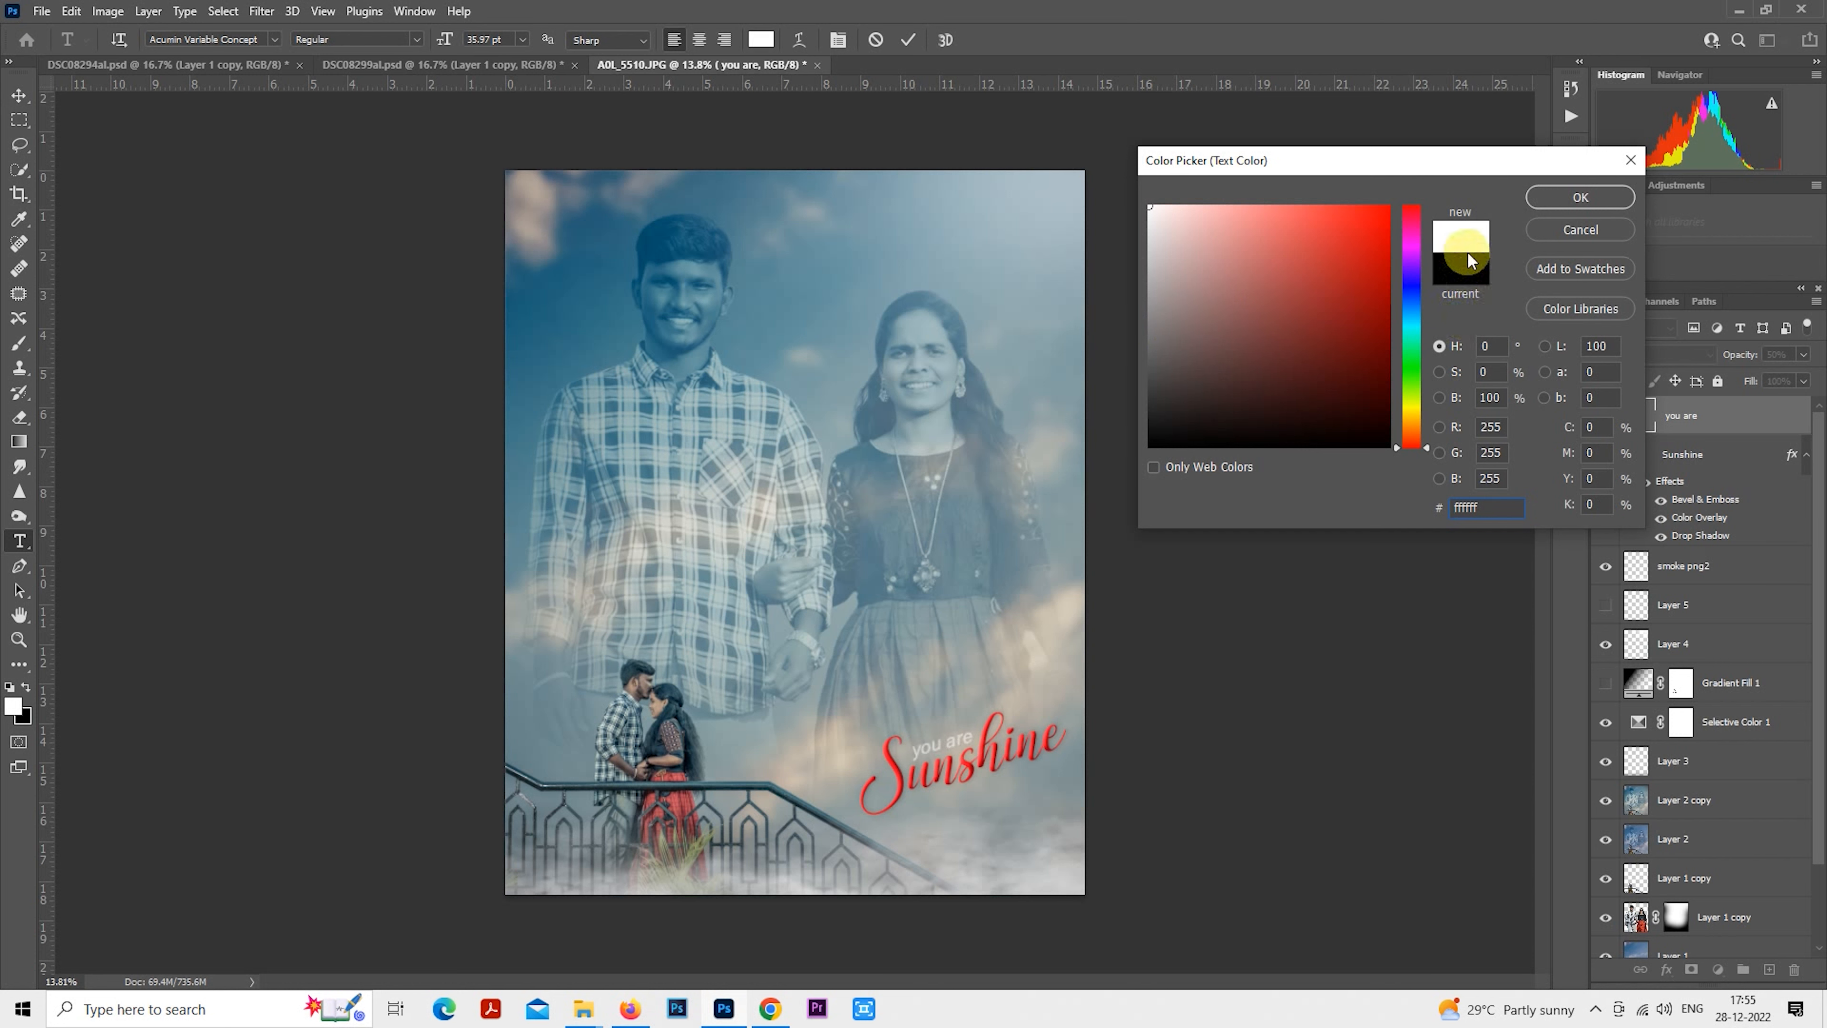
pyautogui.click(1549, 199)
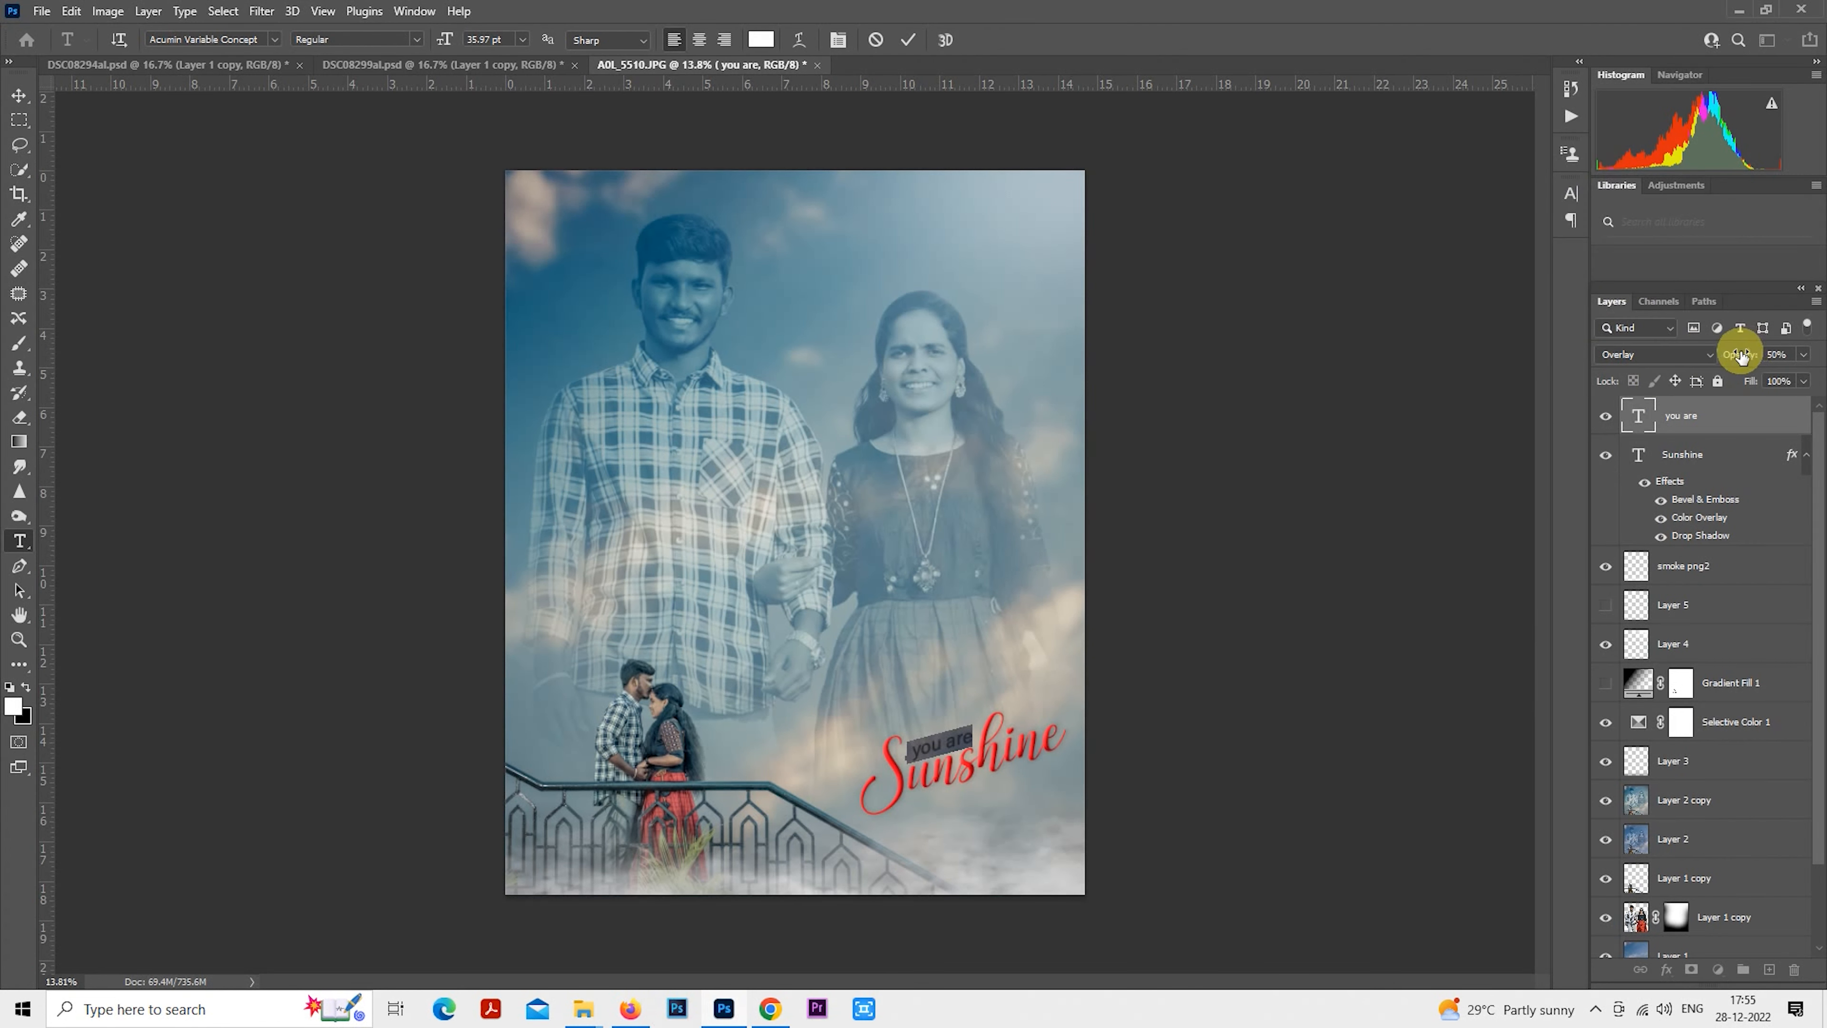
pyautogui.hotkey('ctrl', 'Return')
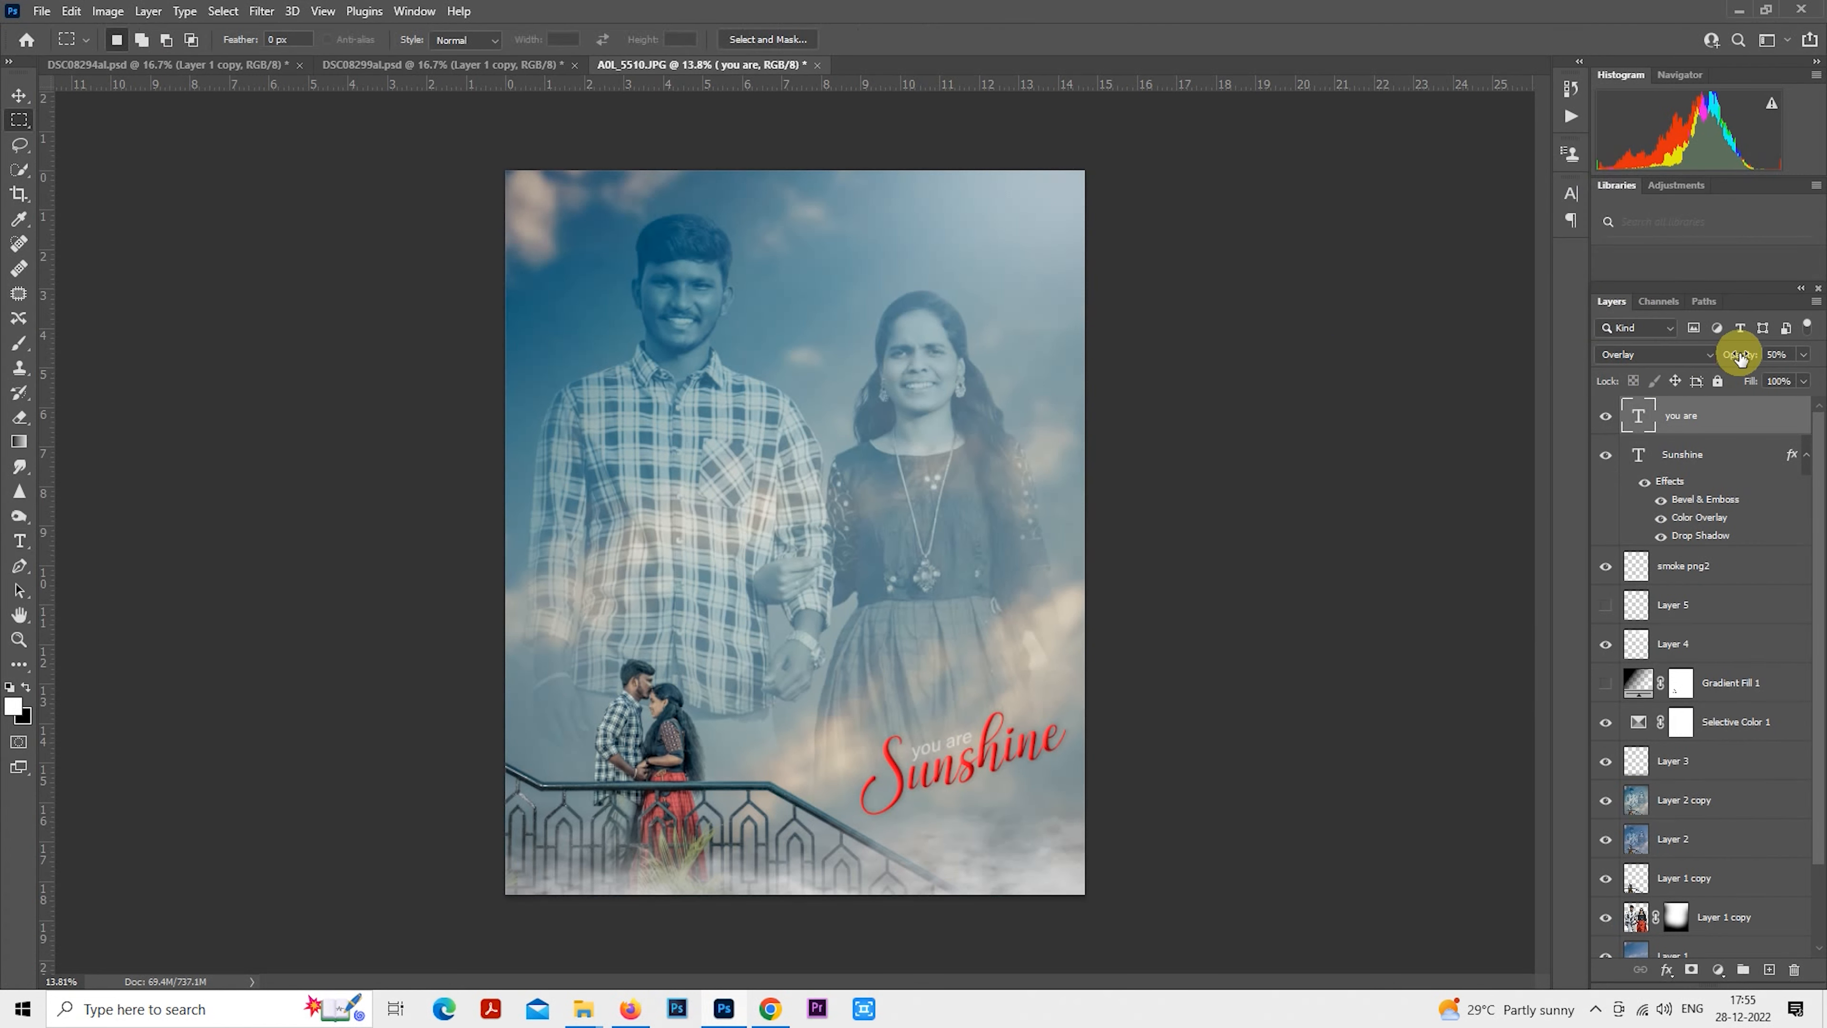
# Raise the "you are" layer's opacity to 100% and set its text colour to black 000000, comparing it with white.
pyautogui.moveTo(1741, 354); pyautogui.dragTo(1820, 336)
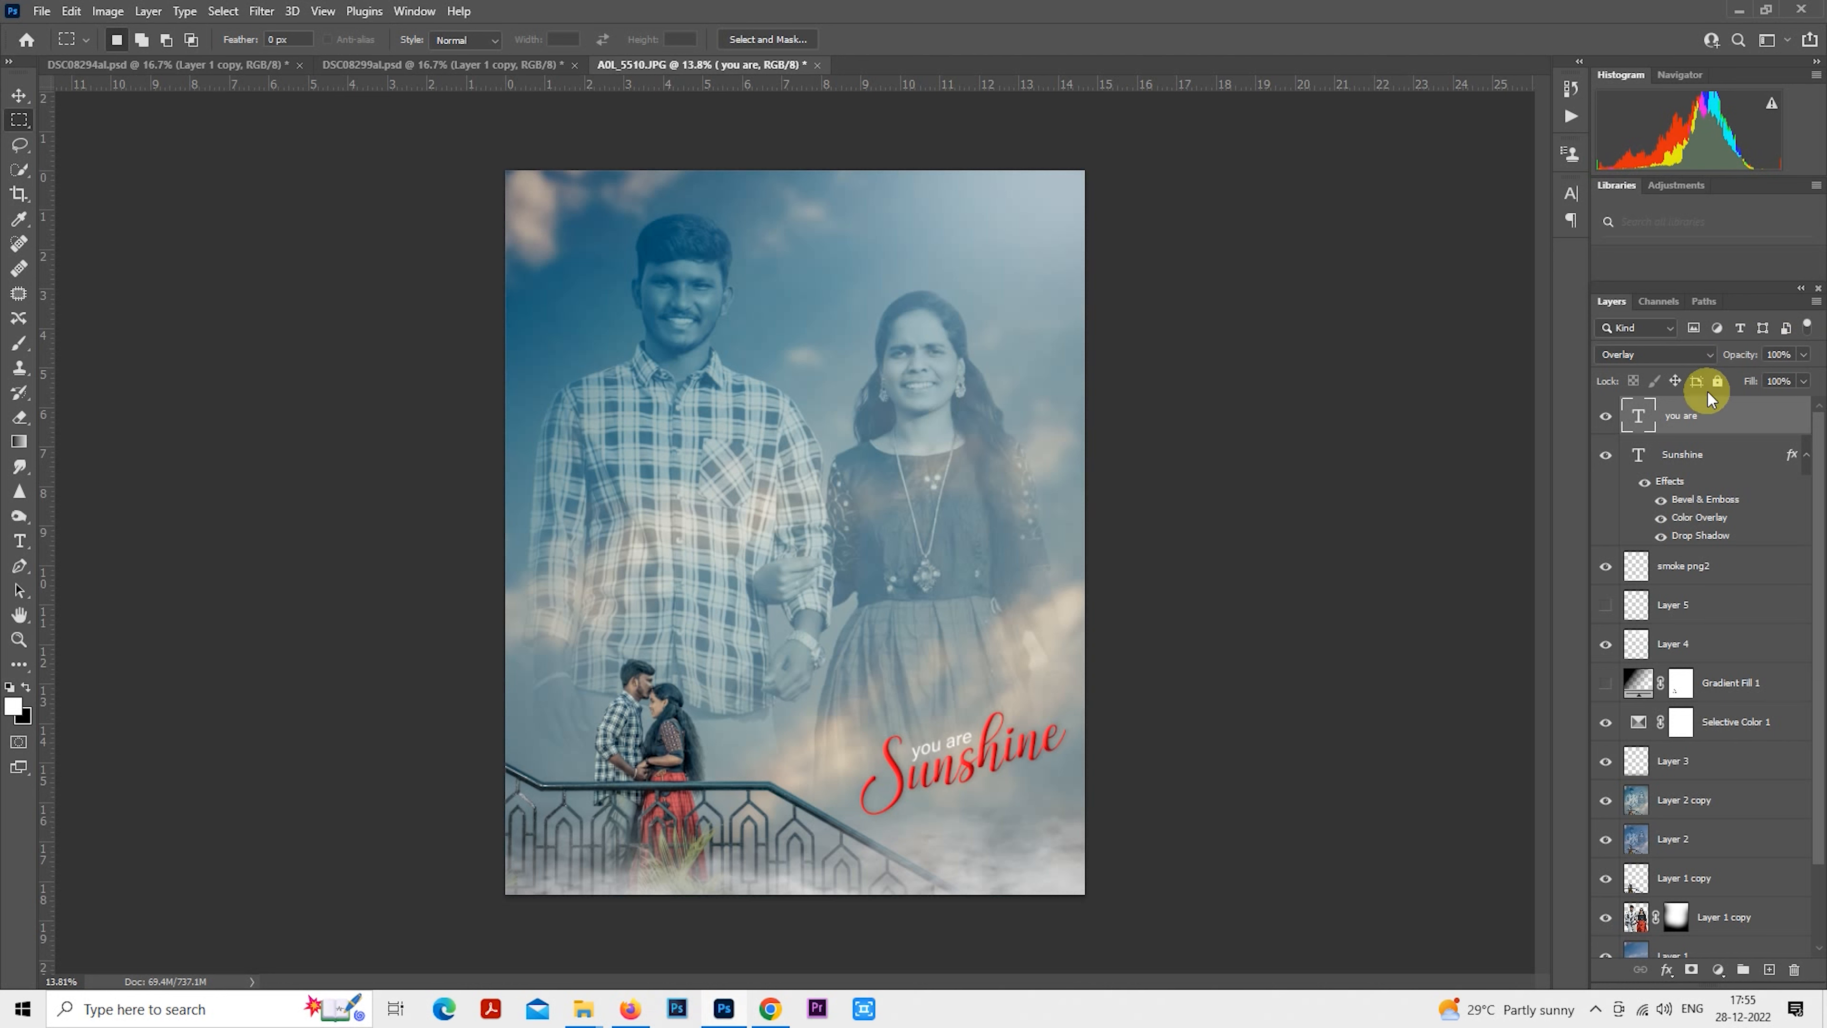
pyautogui.doubleClick(1637, 417)
pyautogui.click(760, 39)
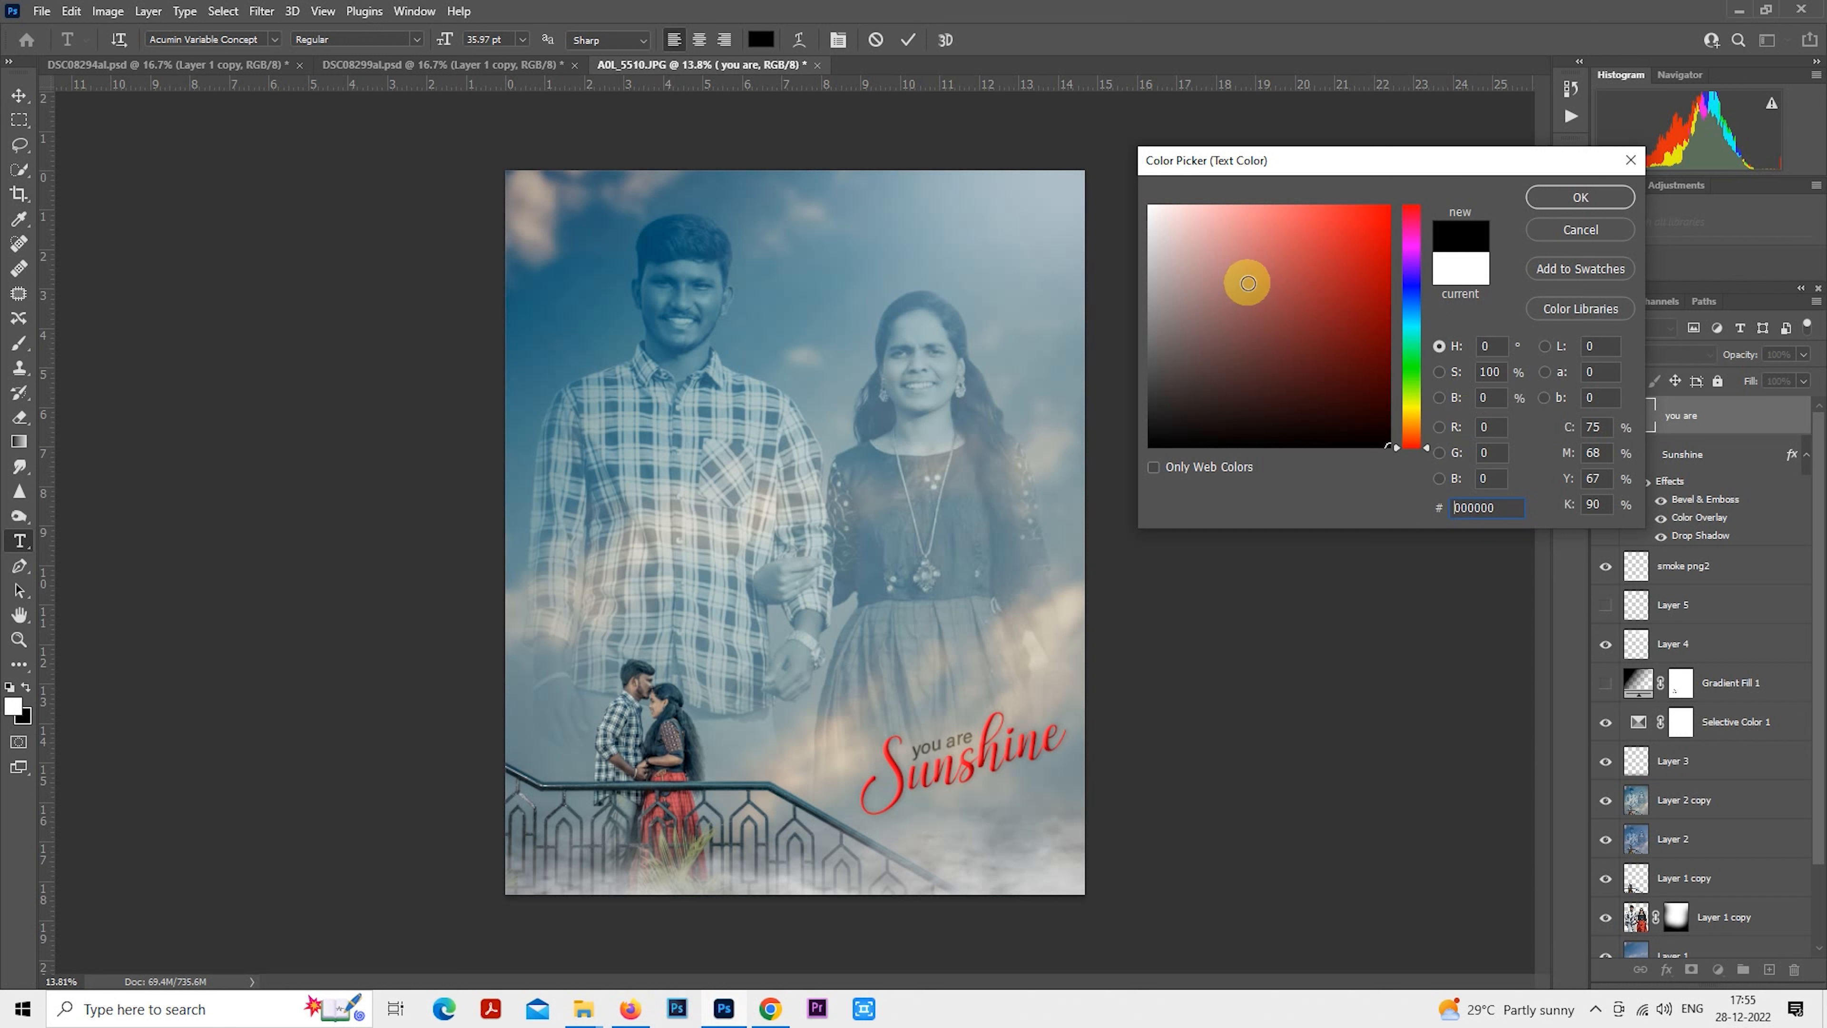
pyautogui.moveTo(1243, 276); pyautogui.dragTo(1053, 164)
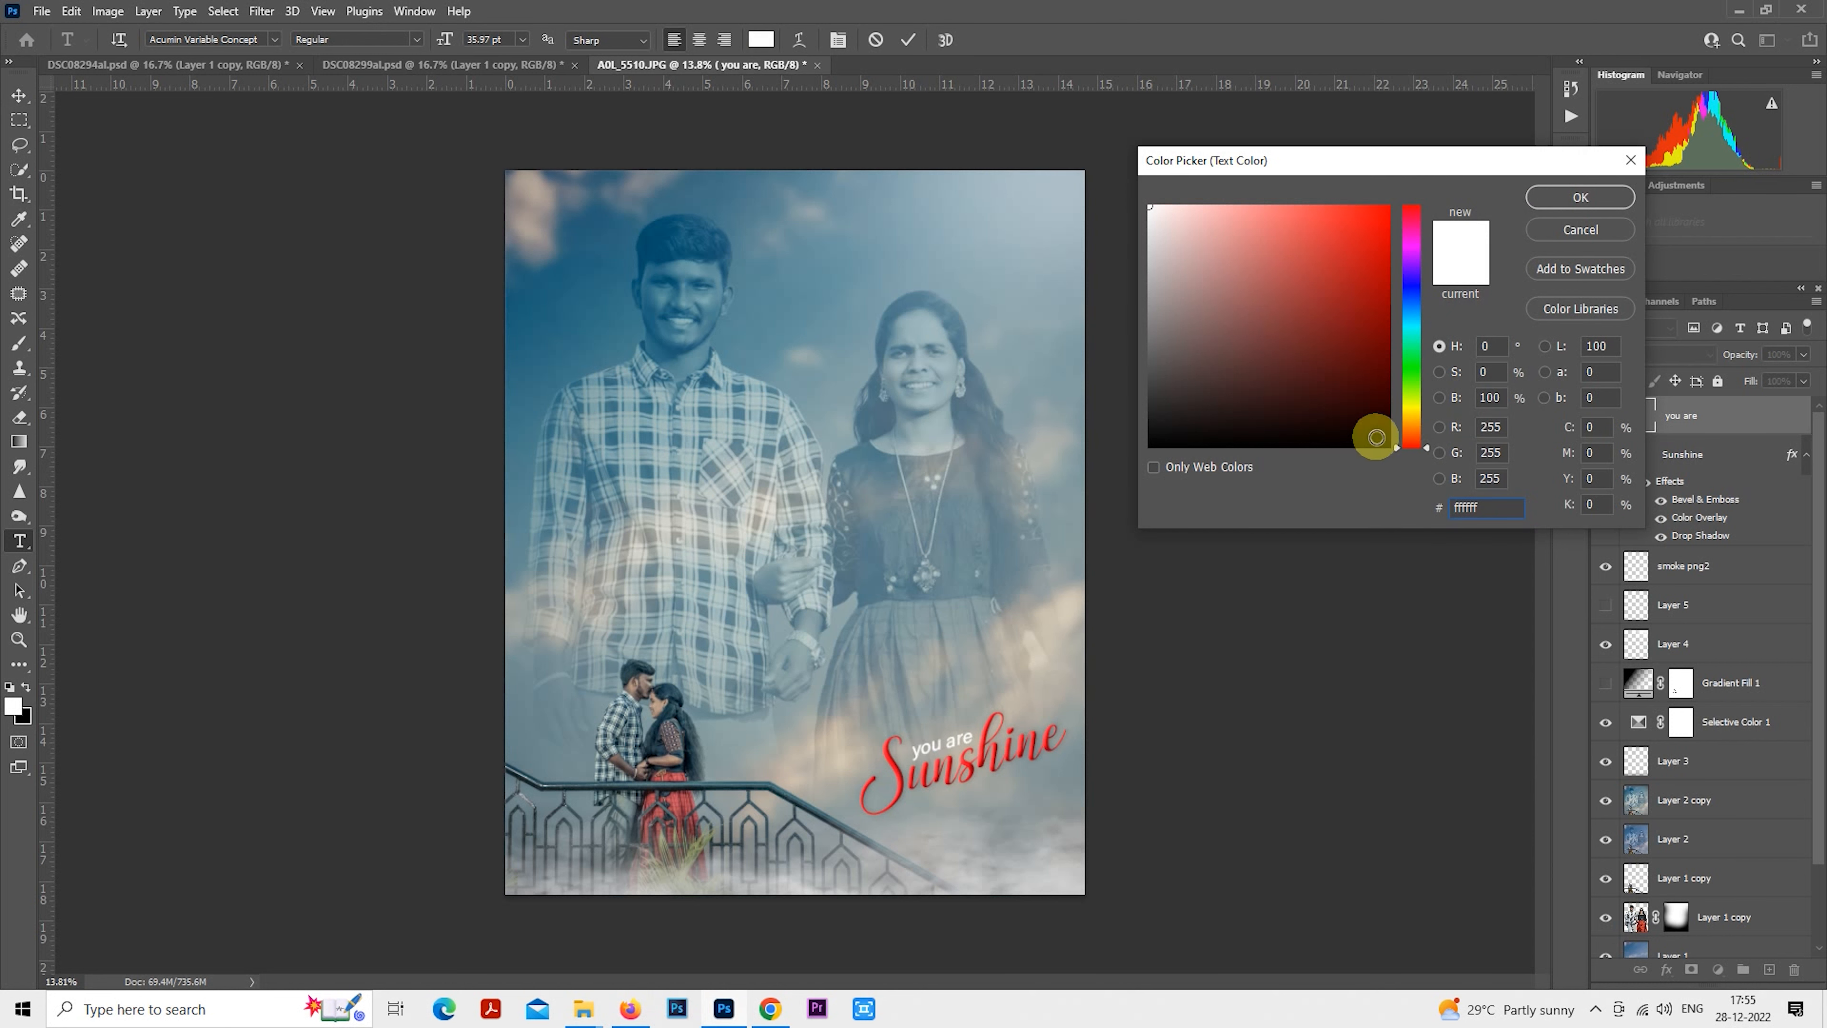
pyautogui.moveTo(1374, 437); pyautogui.dragTo(1462, 515)
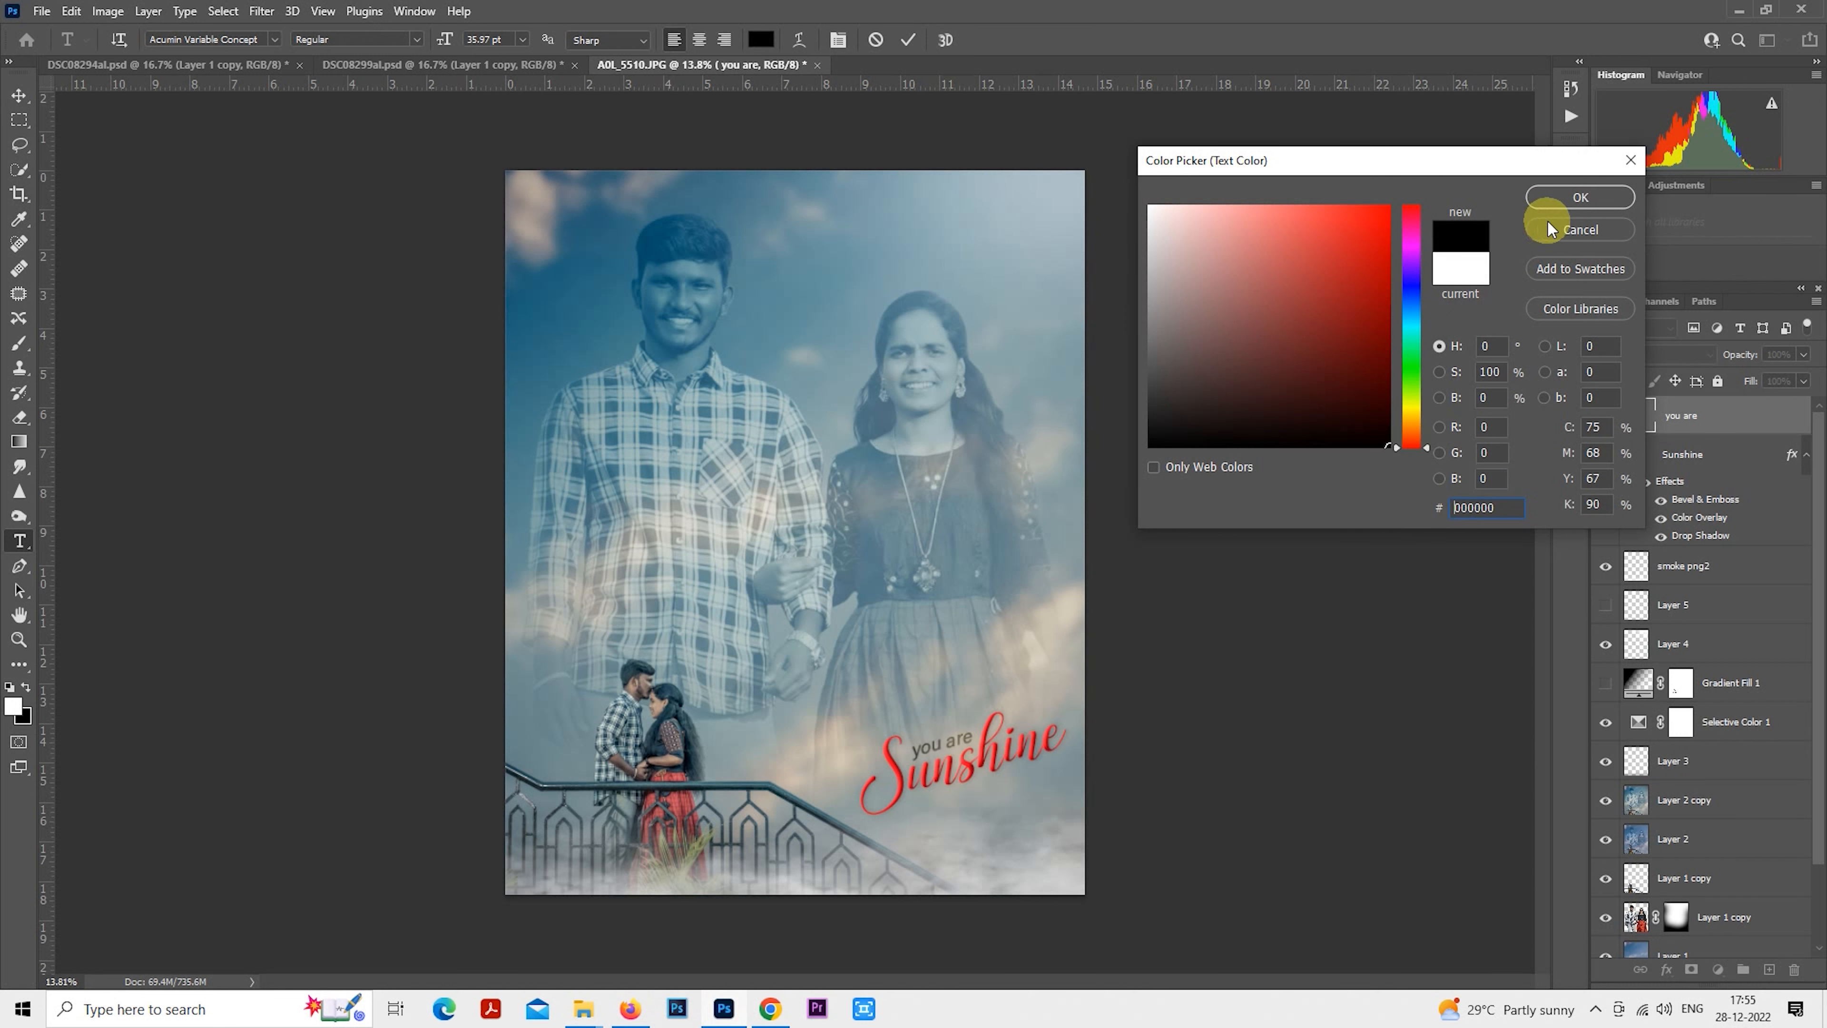
pyautogui.click(1552, 194)
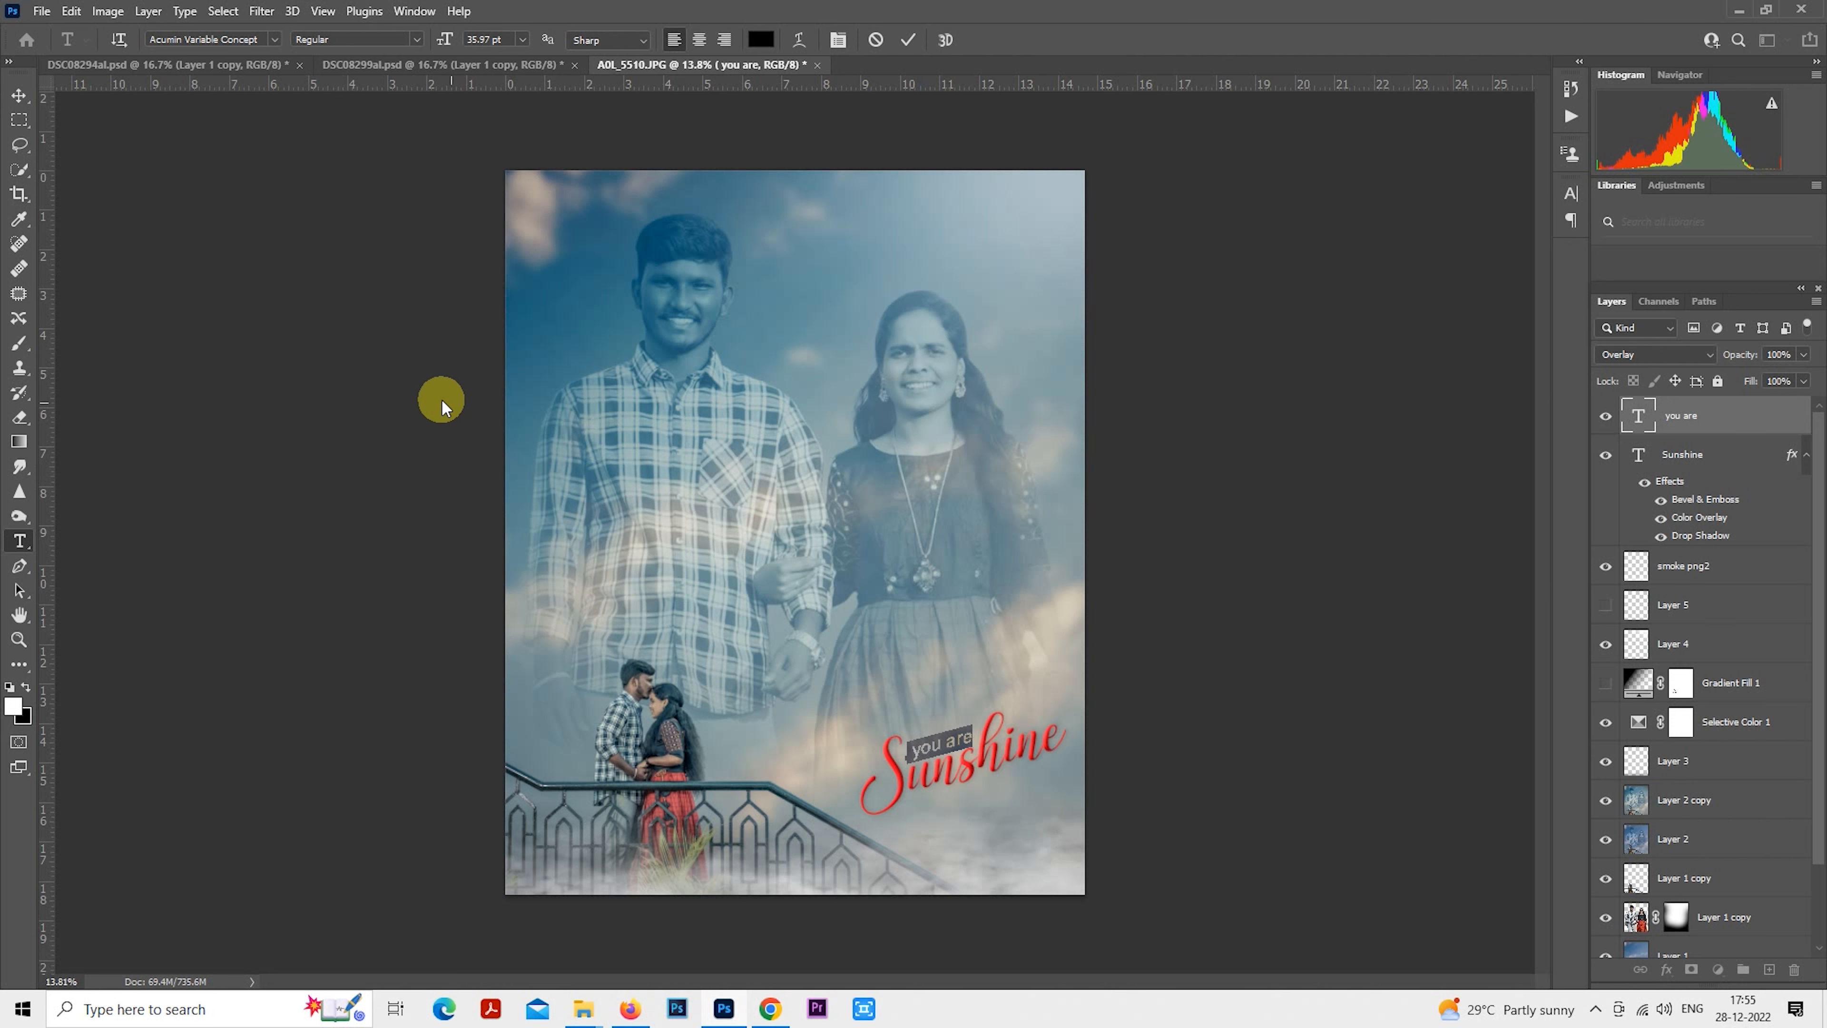
pyautogui.hotkey('ctrl', 'Return')
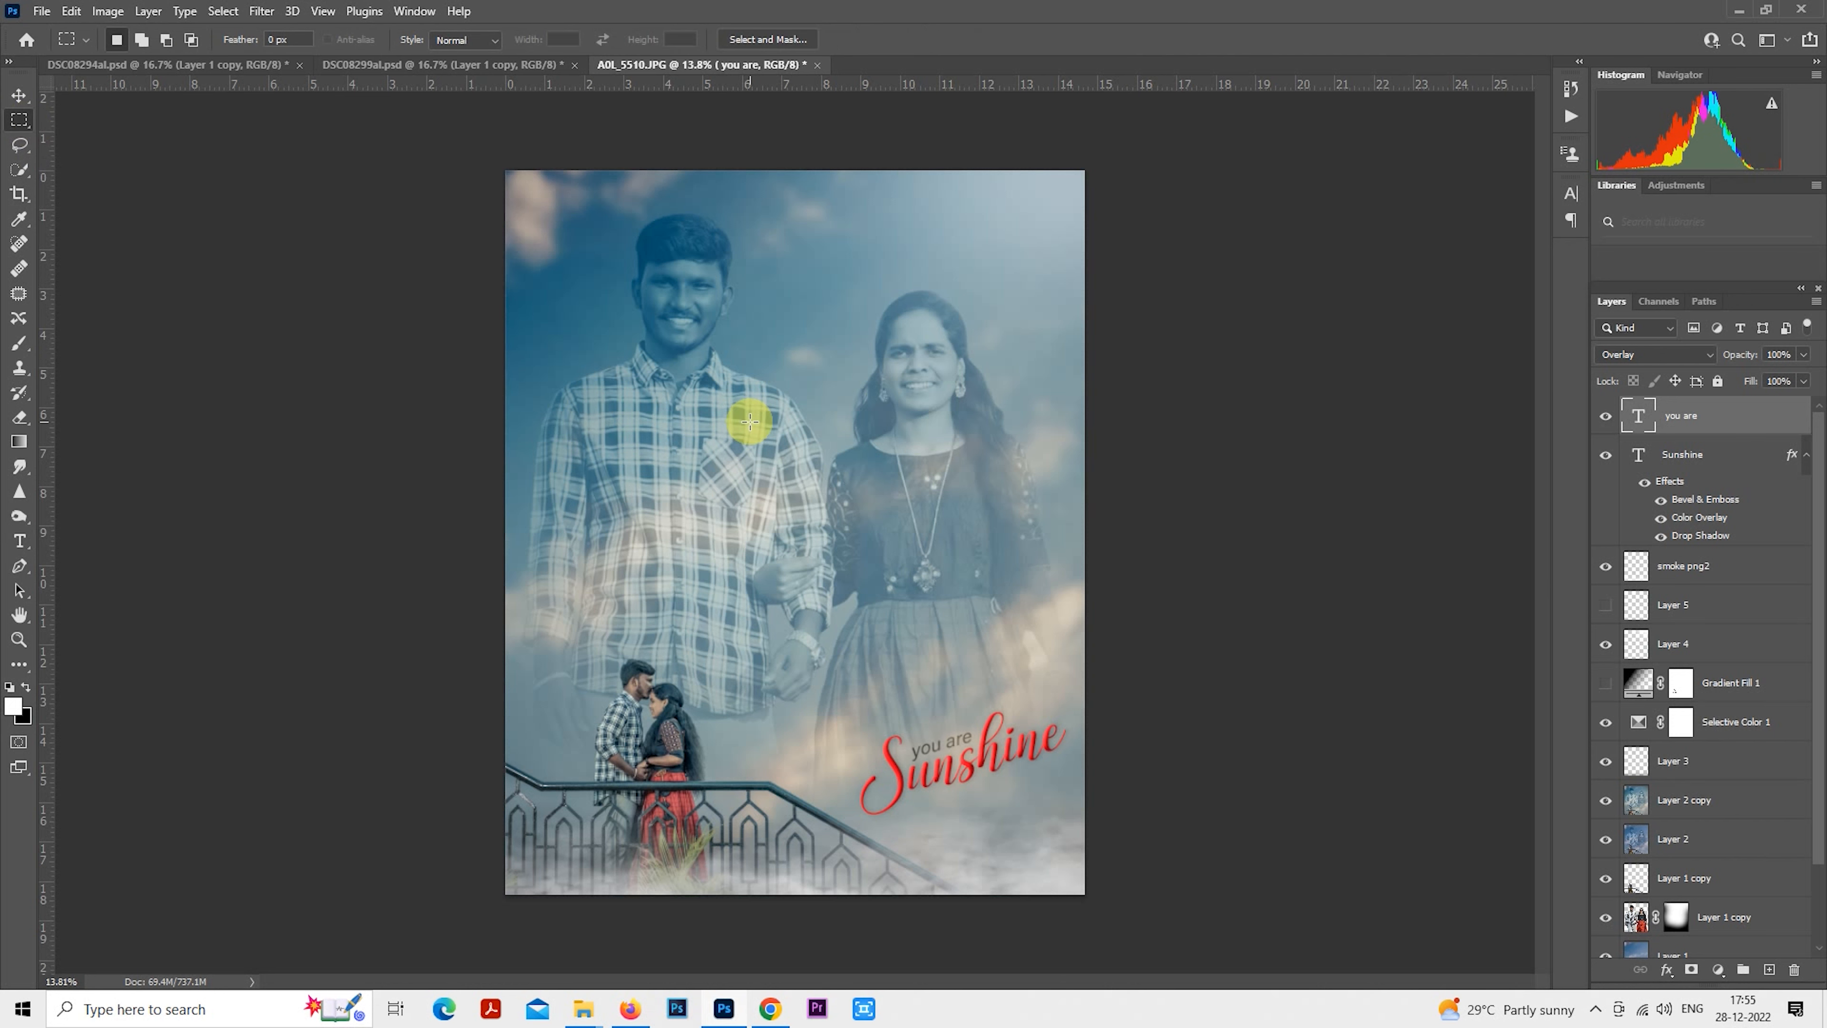
pyautogui.scroll(-1, 749, 421)
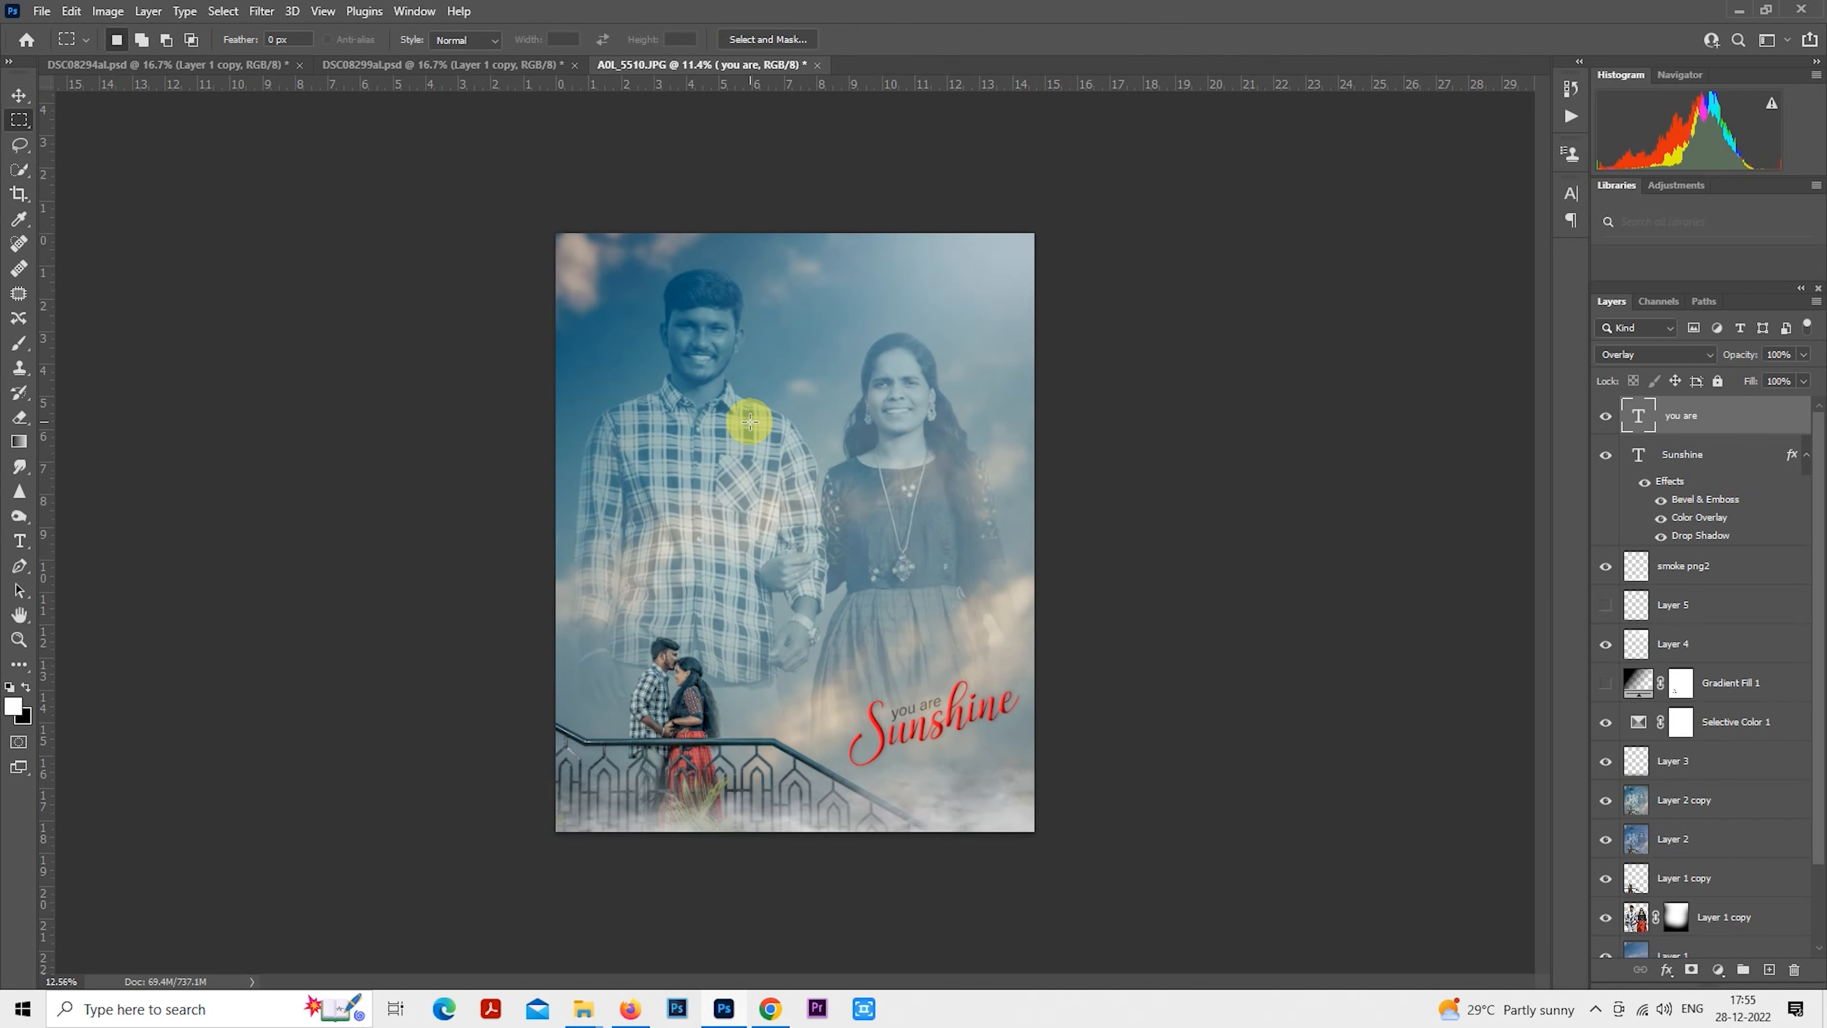
pyautogui.scroll(1, 749, 421)
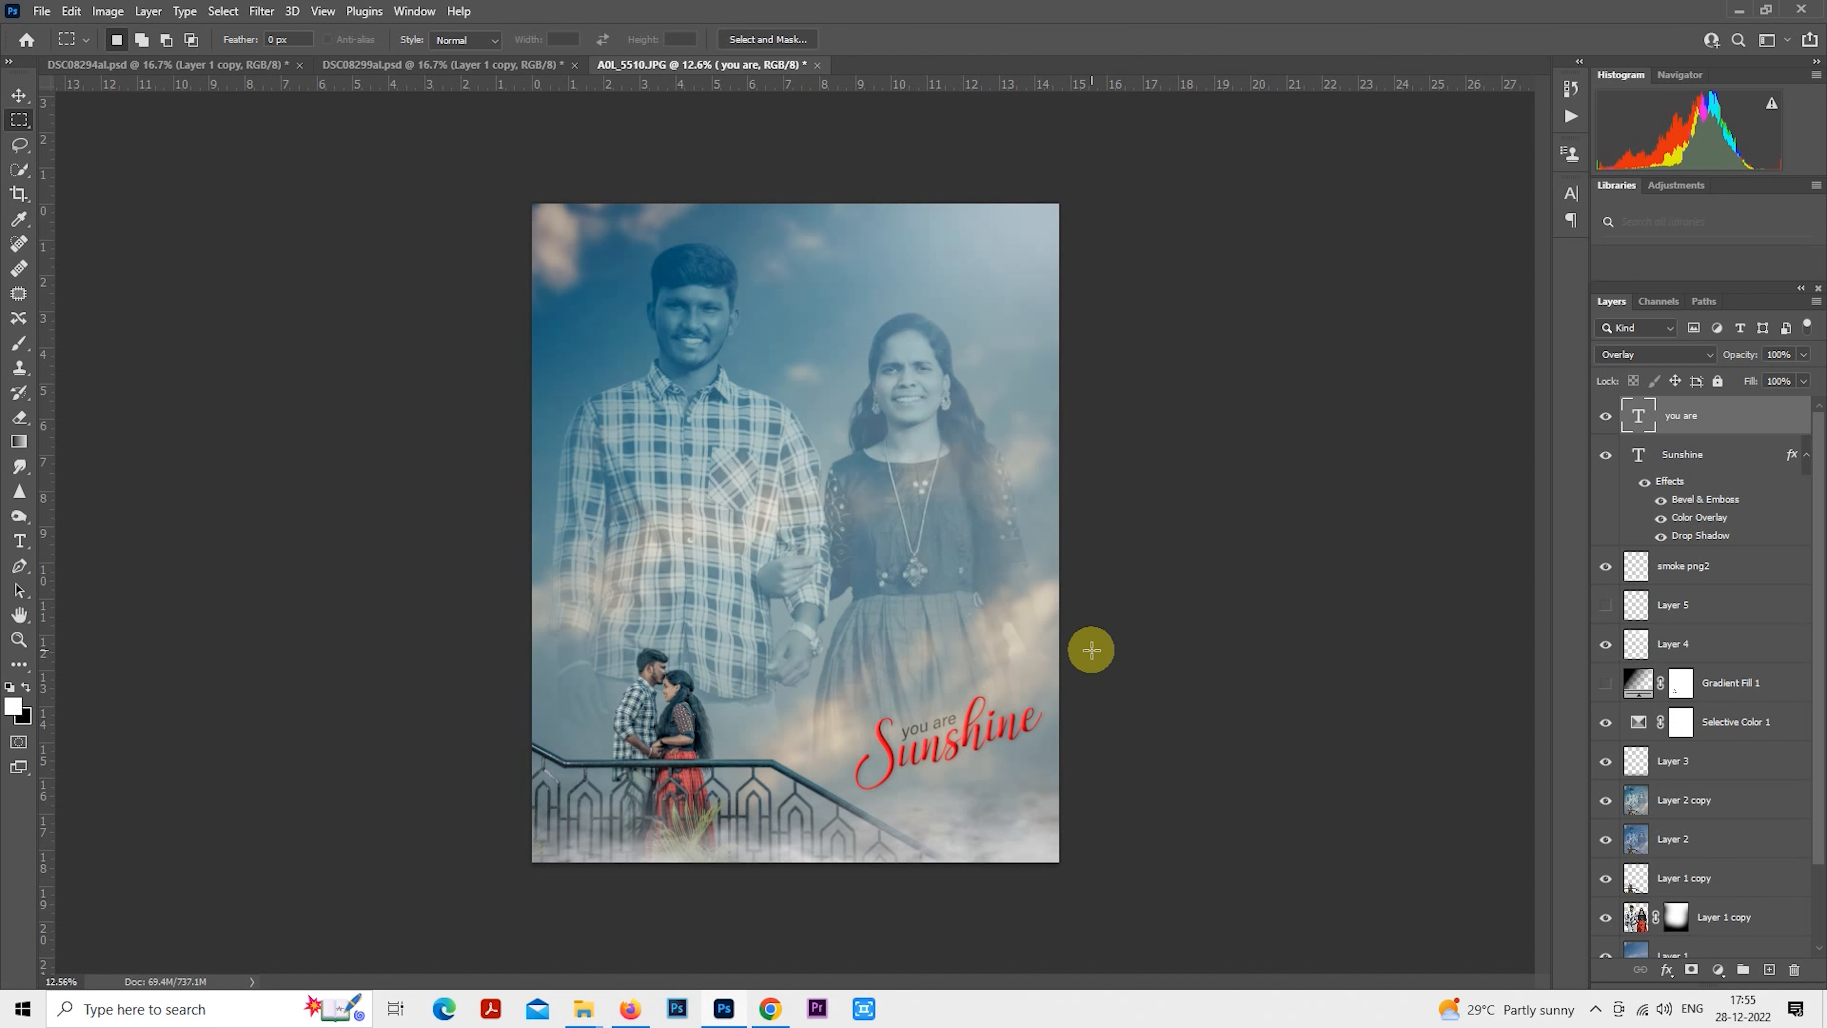
pyautogui.hotkey('ctrl', '+')
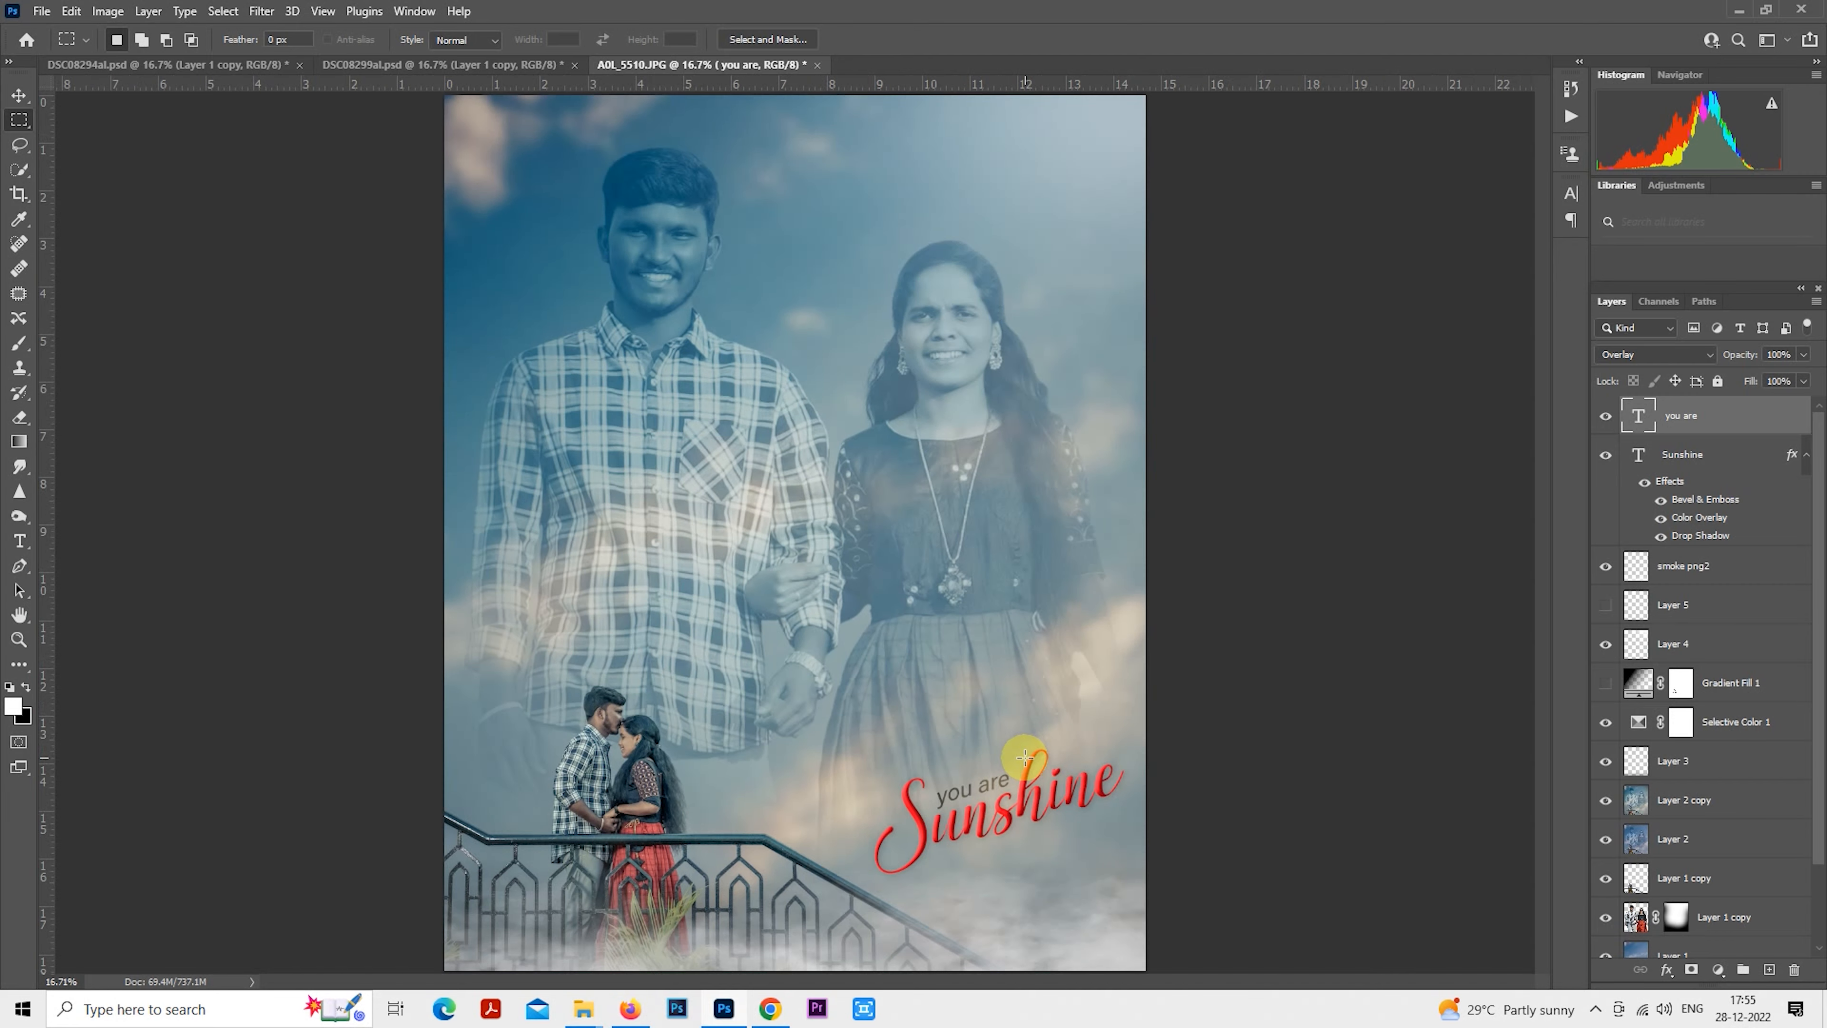
pyautogui.scroll(-1, 1025, 757)
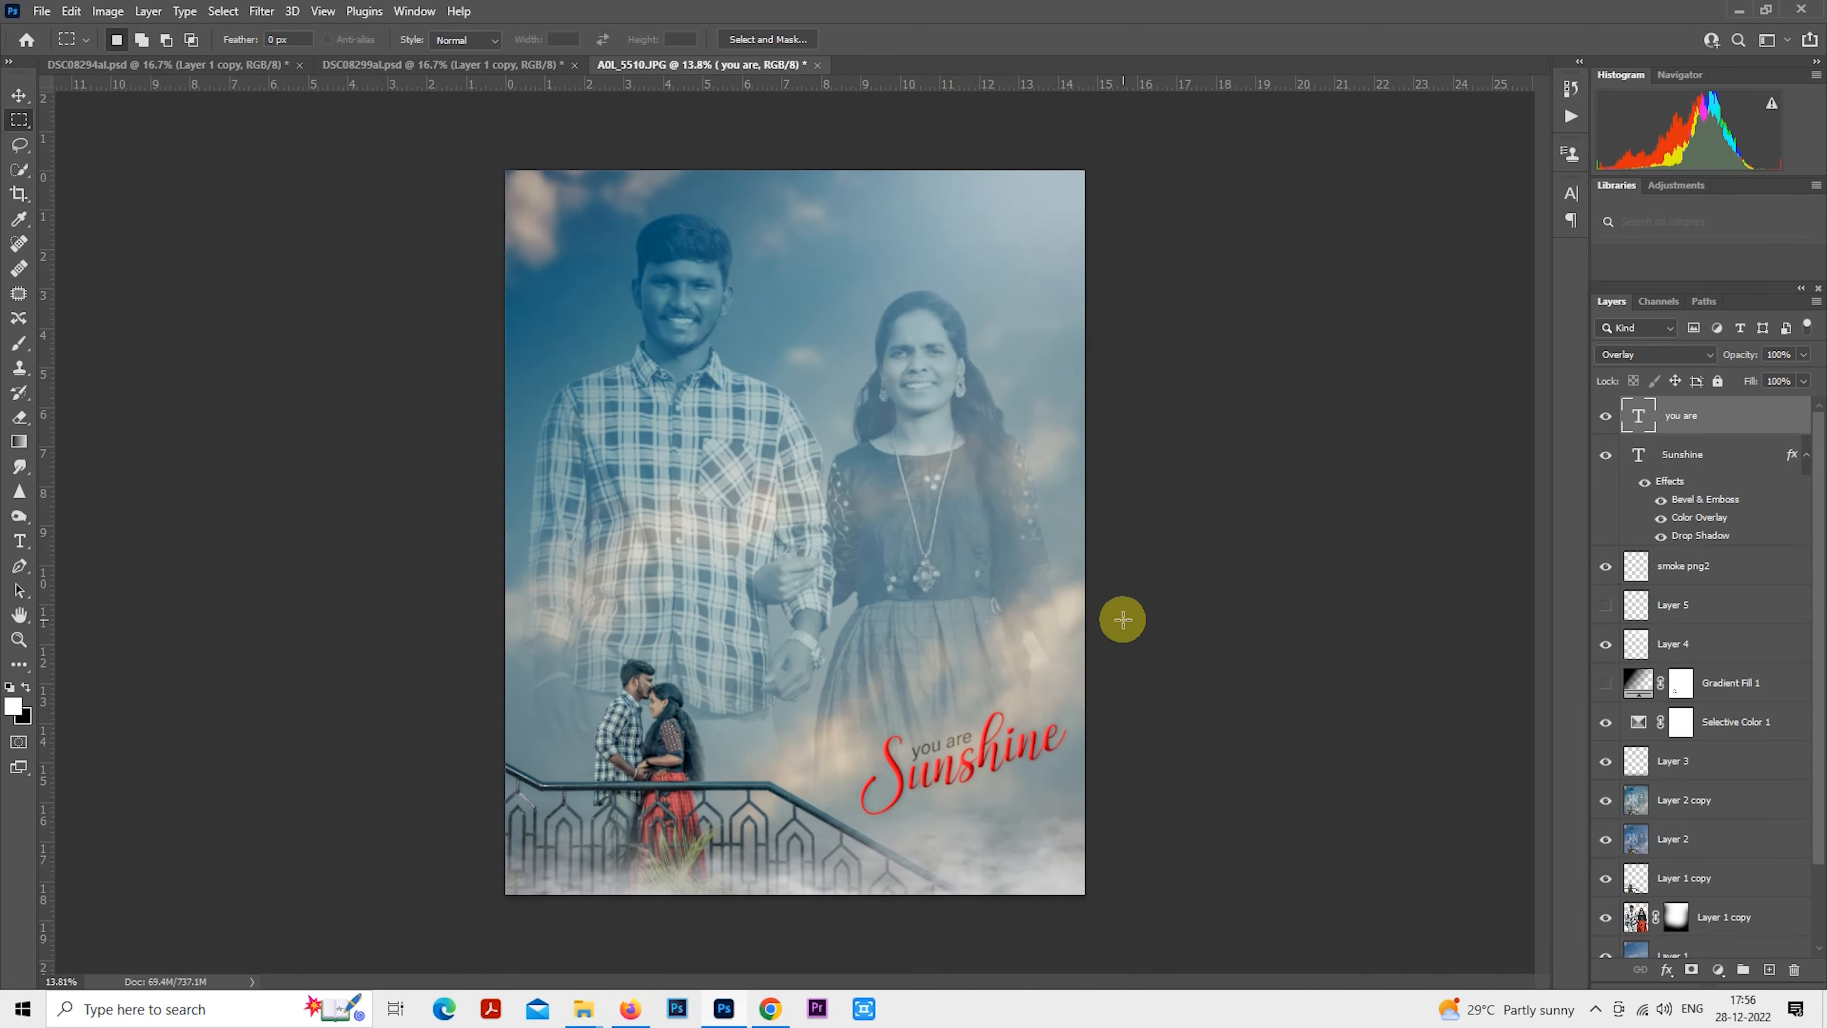
# Extend the small text above Sunshine to read "you are my".
pyautogui.scroll(5, 988, 831)
pyautogui.scroll(4, 988, 832)
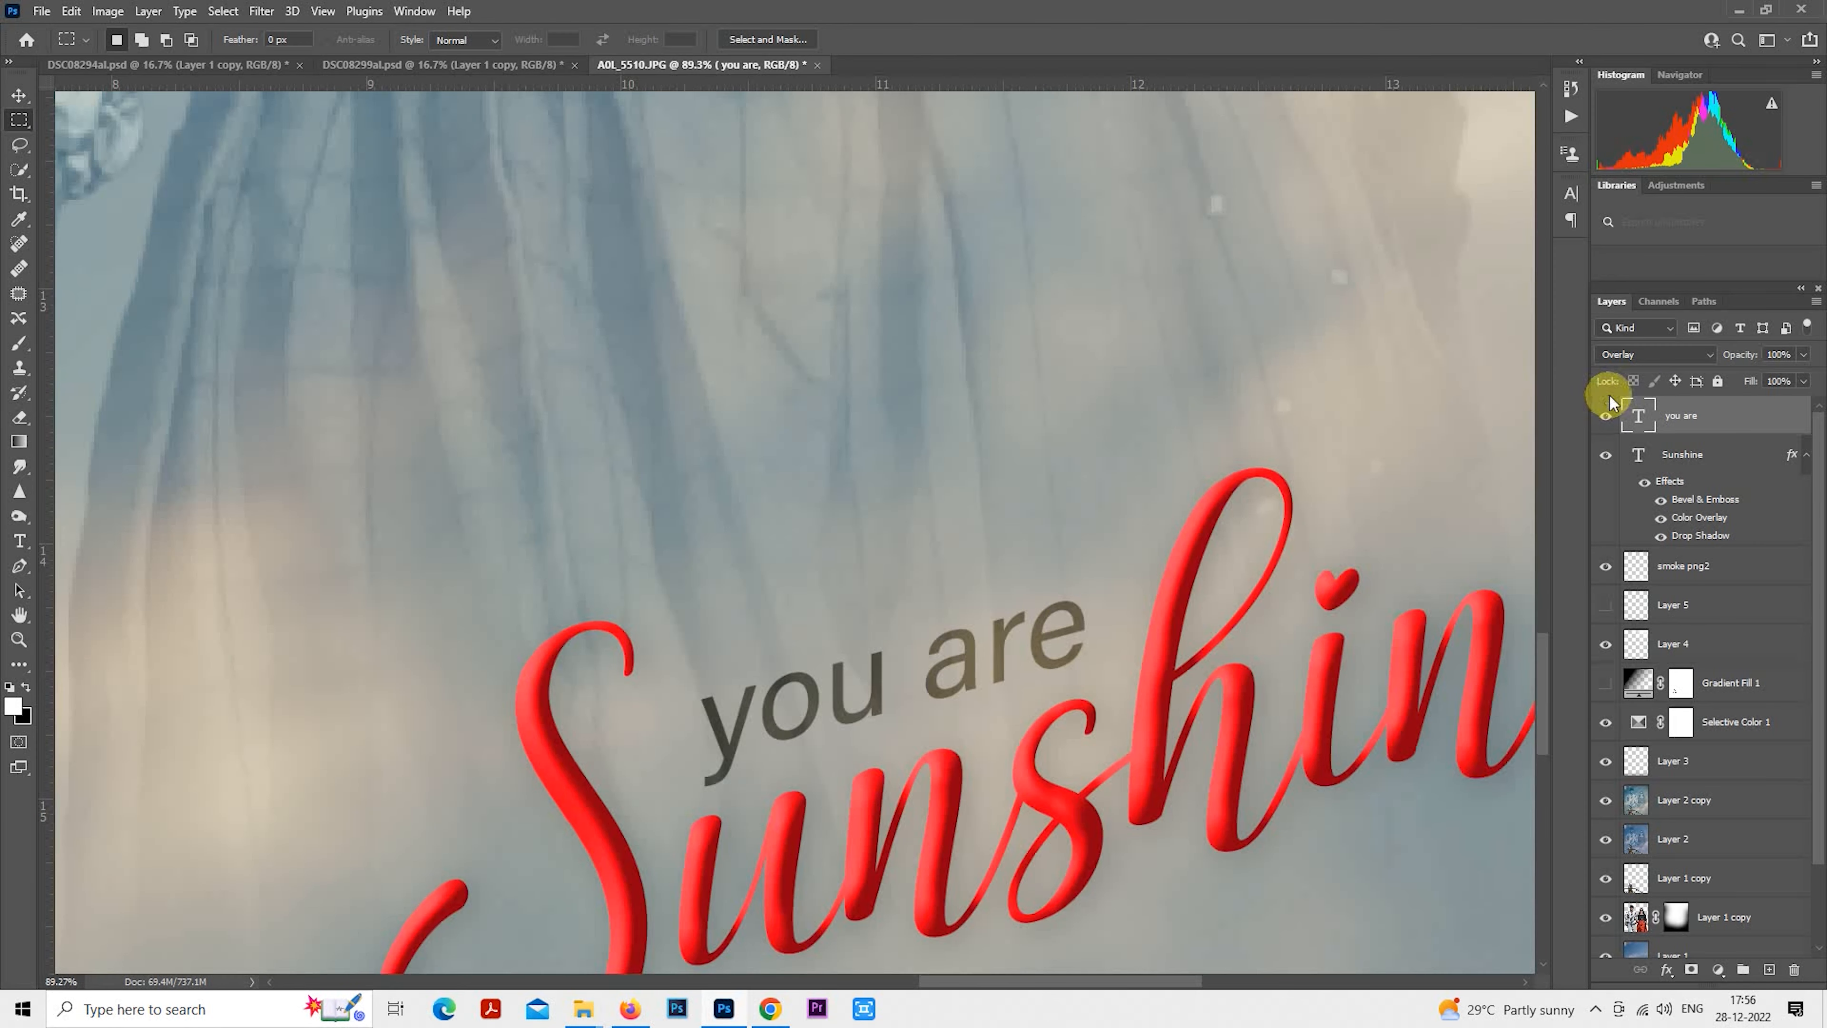
pyautogui.doubleClick(1635, 416)
pyautogui.click(1087, 620)
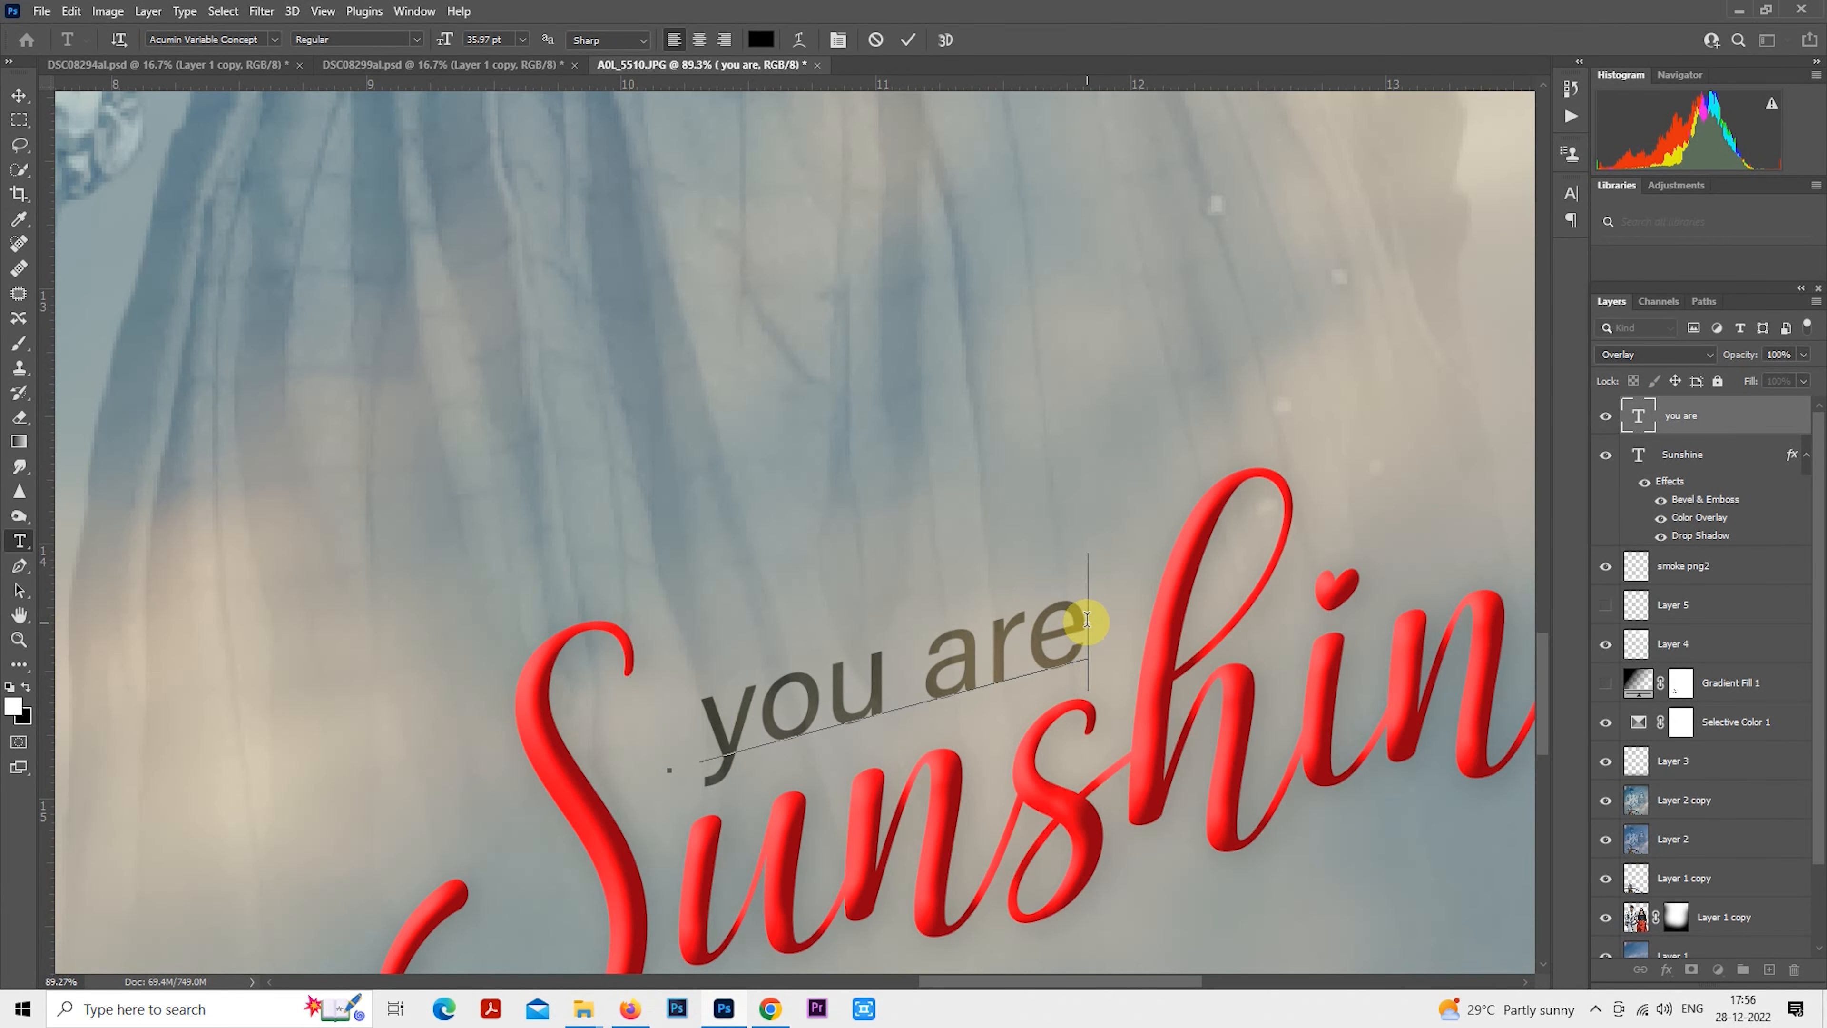
pyautogui.write('my')
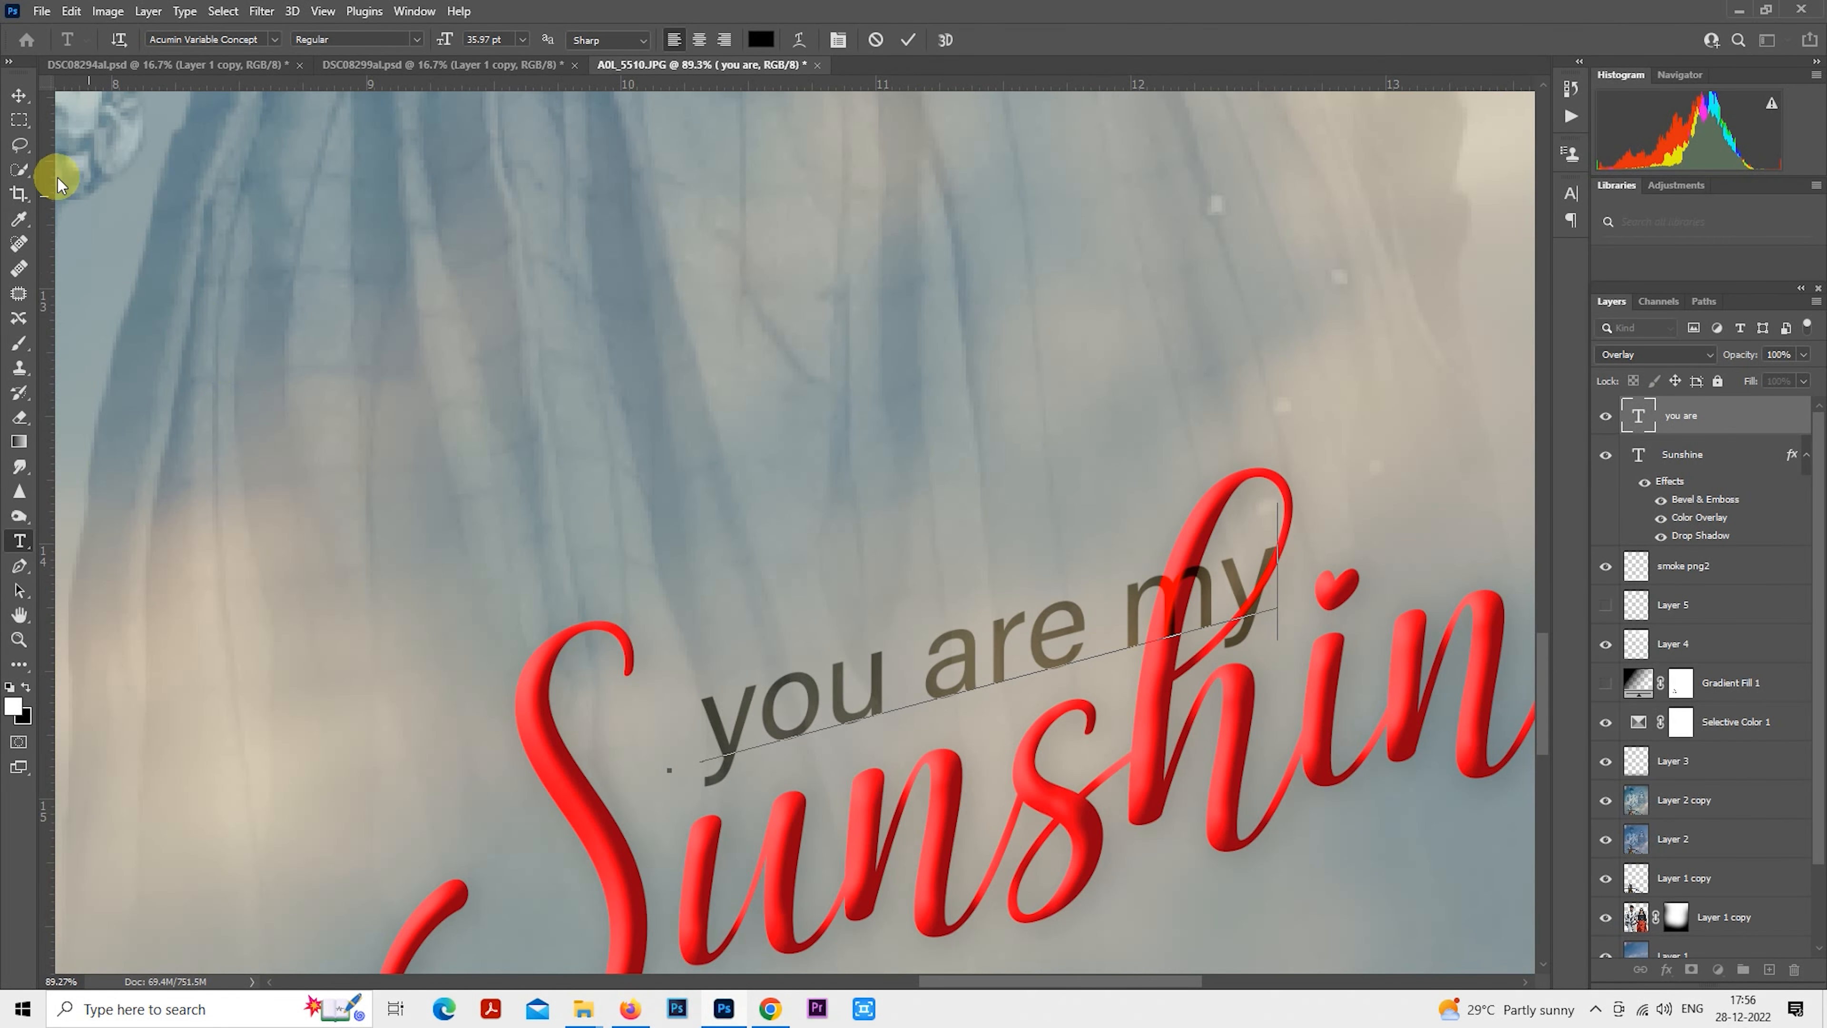
pyautogui.click(16, 128)
# Scale the "you are my" text to about 75% and fit it between the S and h of Sunshine.
pyautogui.rightClick(1049, 519)
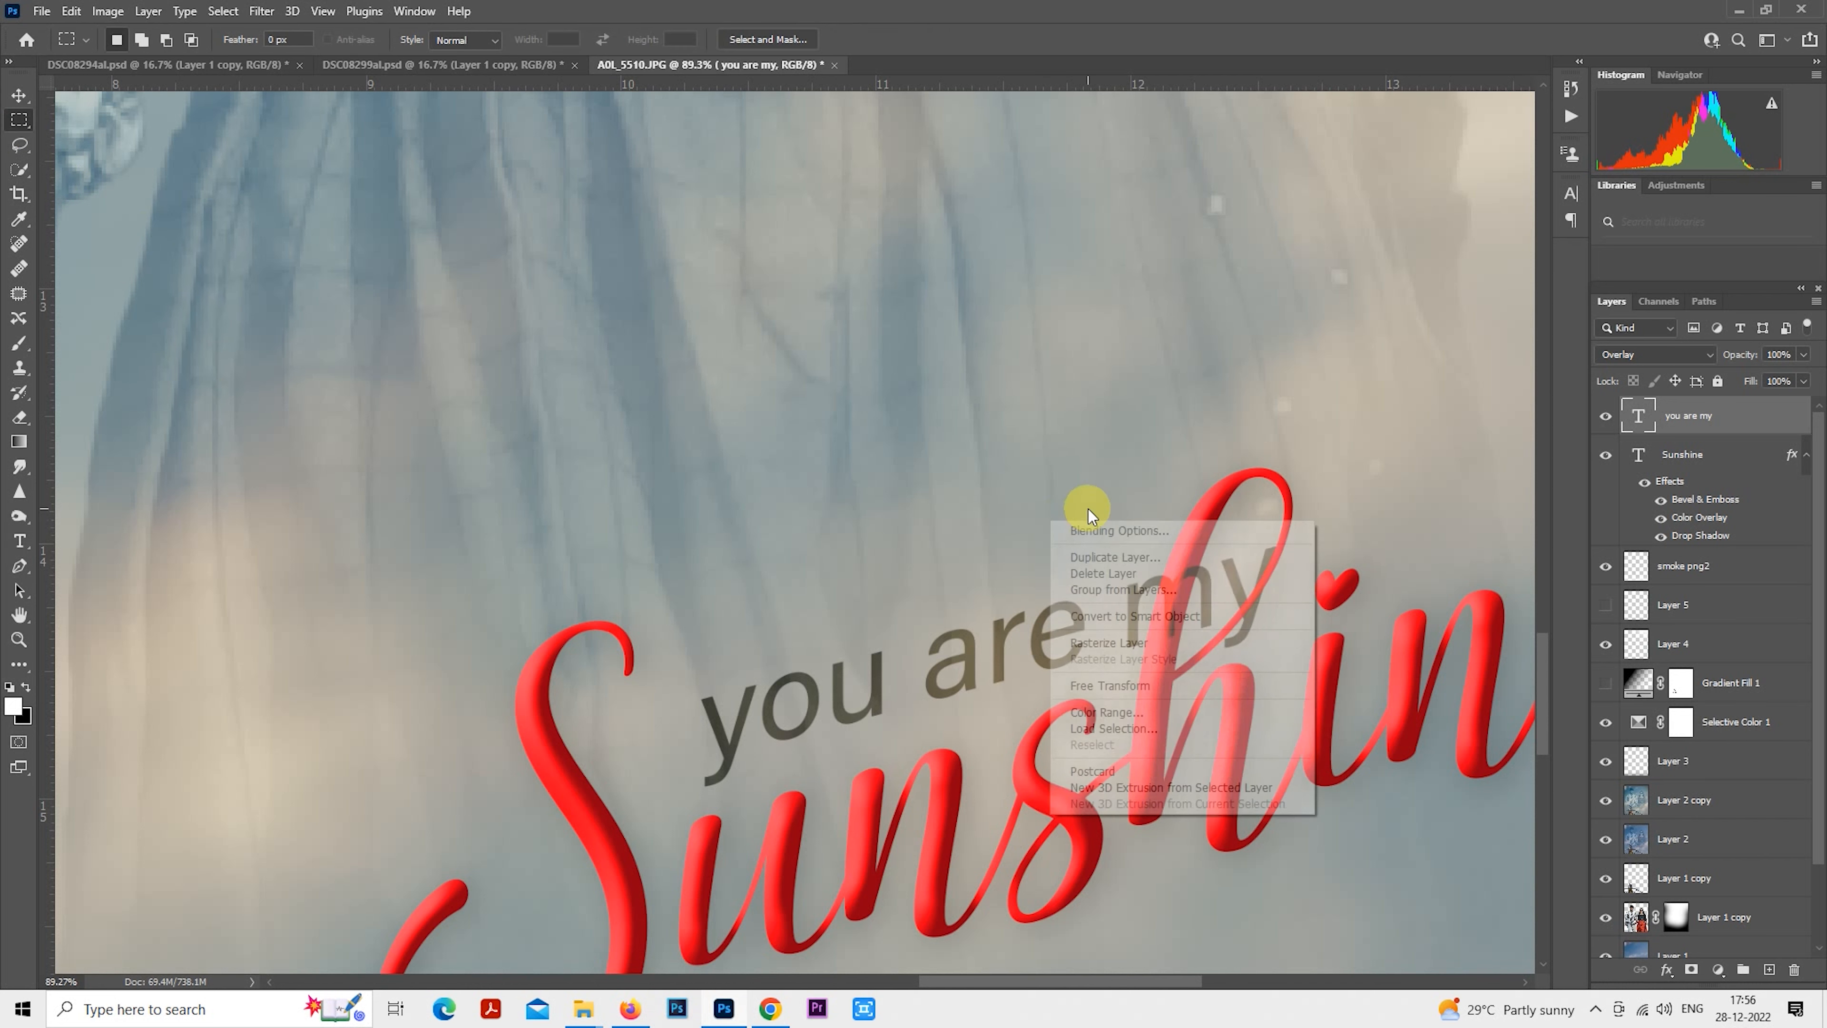
pyautogui.click(1126, 686)
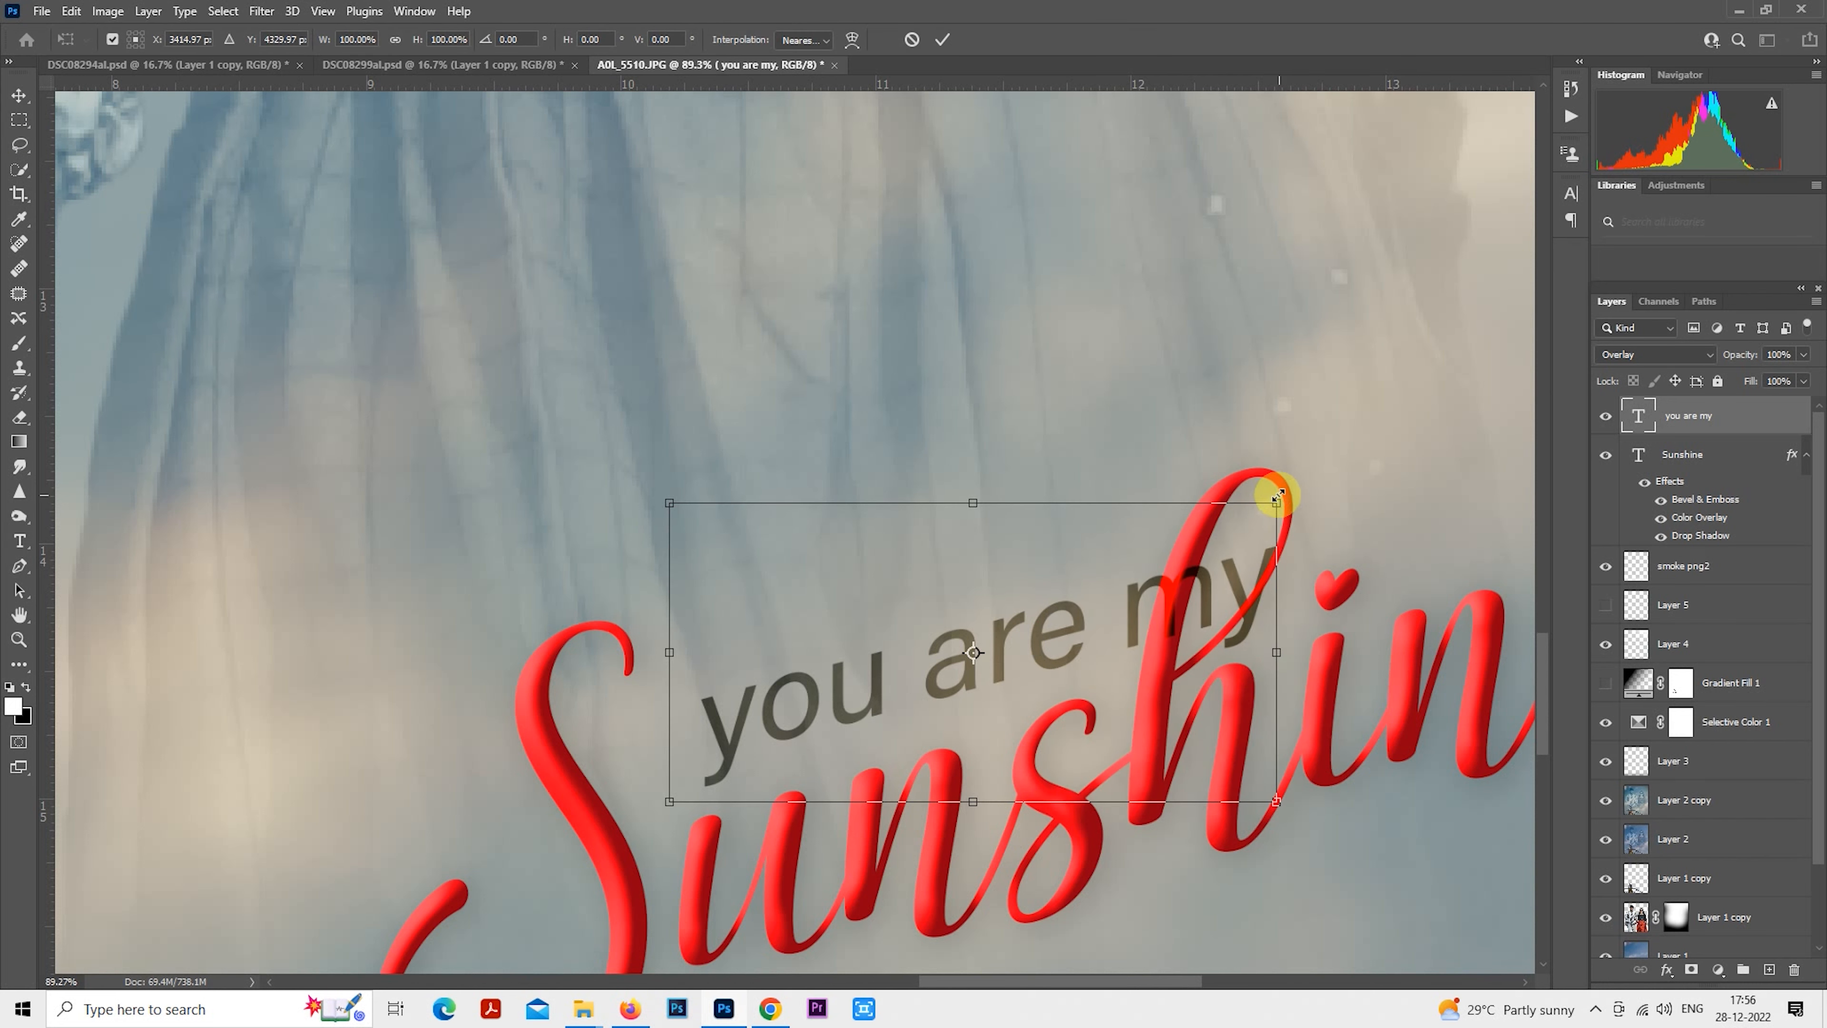
pyautogui.moveTo(1278, 495); pyautogui.dragTo(1113, 545)
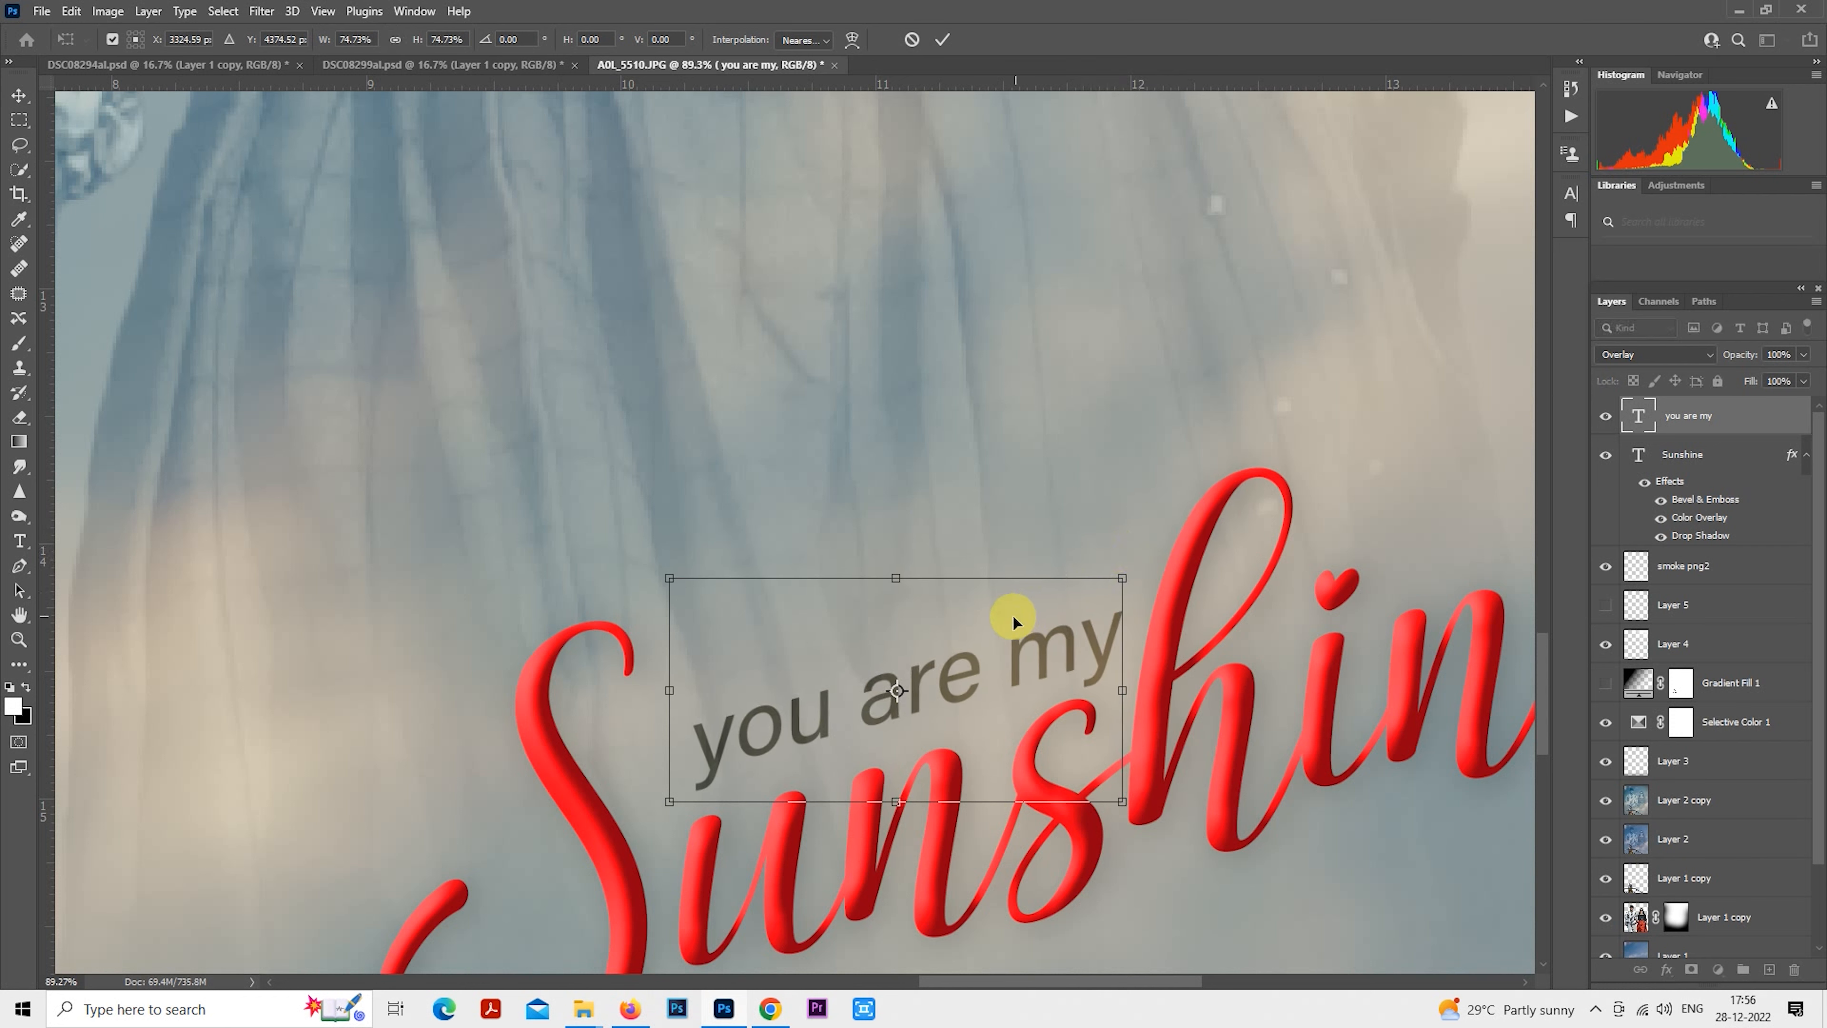
pyautogui.moveTo(1013, 615)
pyautogui.mouseDown()
pyautogui.moveTo(960, 643)
pyautogui.moveTo(983, 641)
pyautogui.moveTo(984, 617)
pyautogui.mouseUp()
pyautogui.press('Return')
pyautogui.press('m')
pyautogui.scroll(-10, 984, 617)
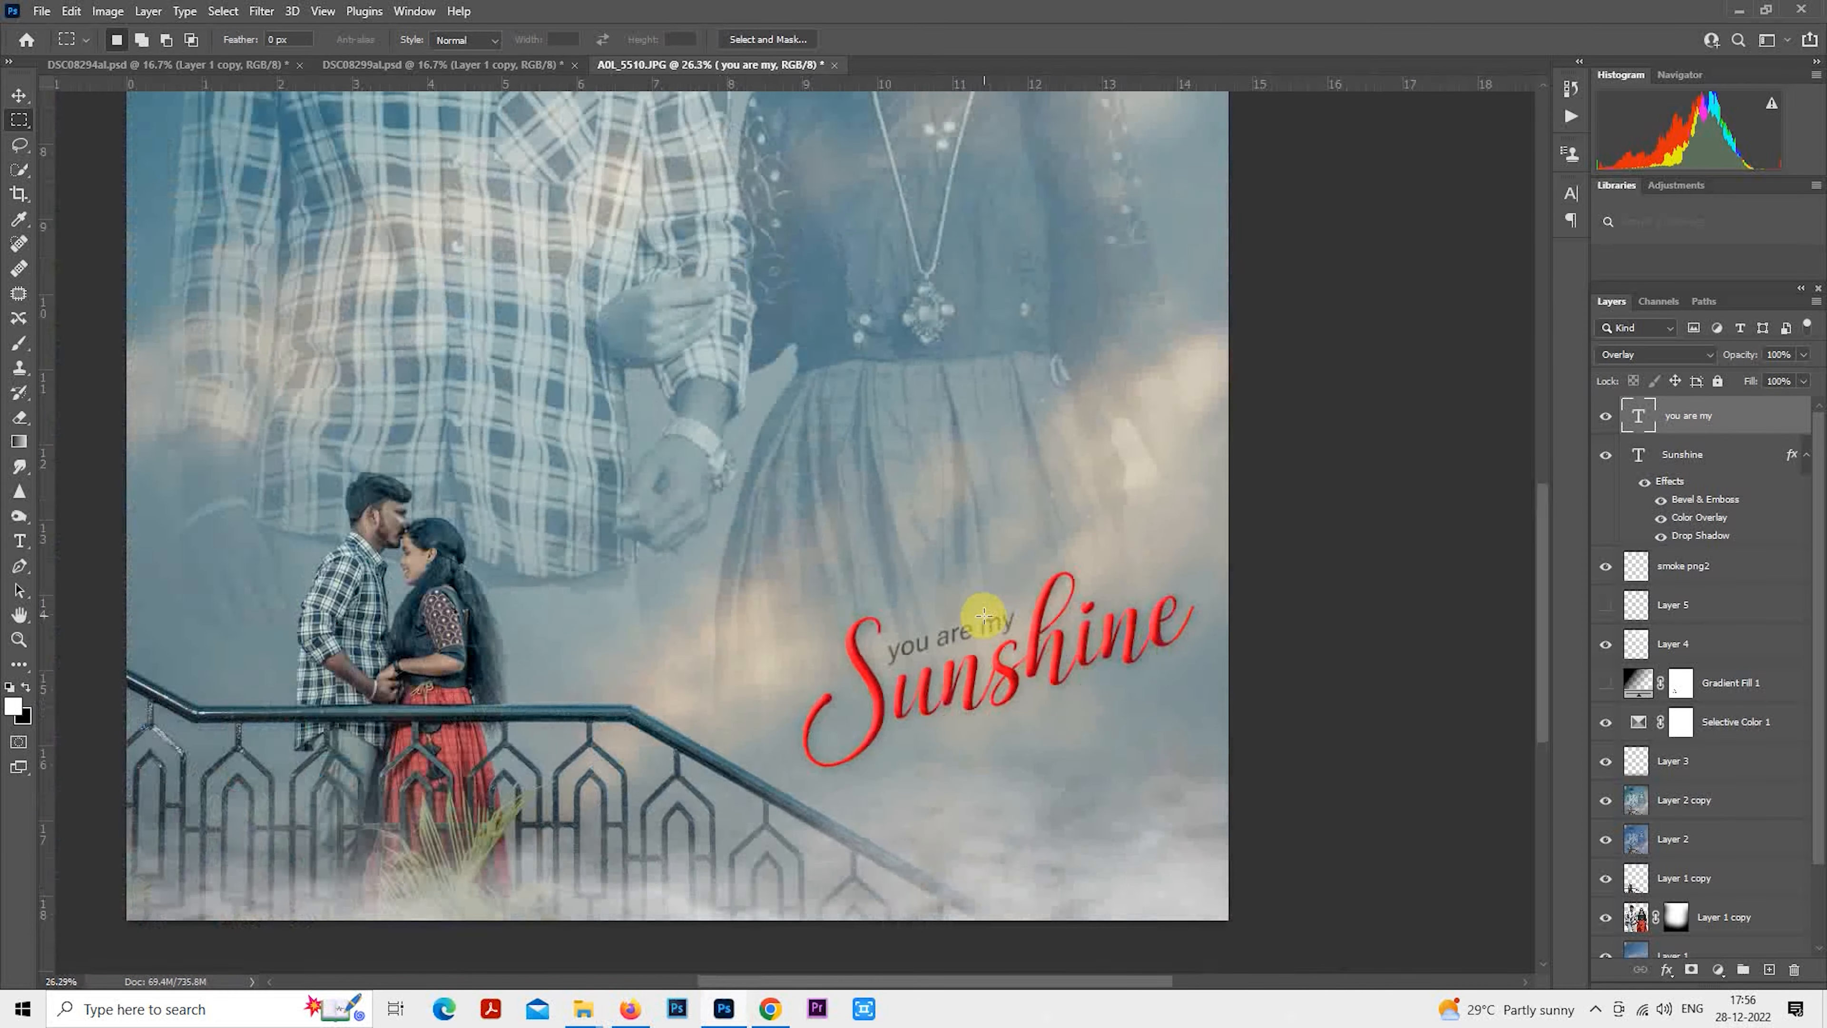
pyautogui.scroll(-1, 1040, 521)
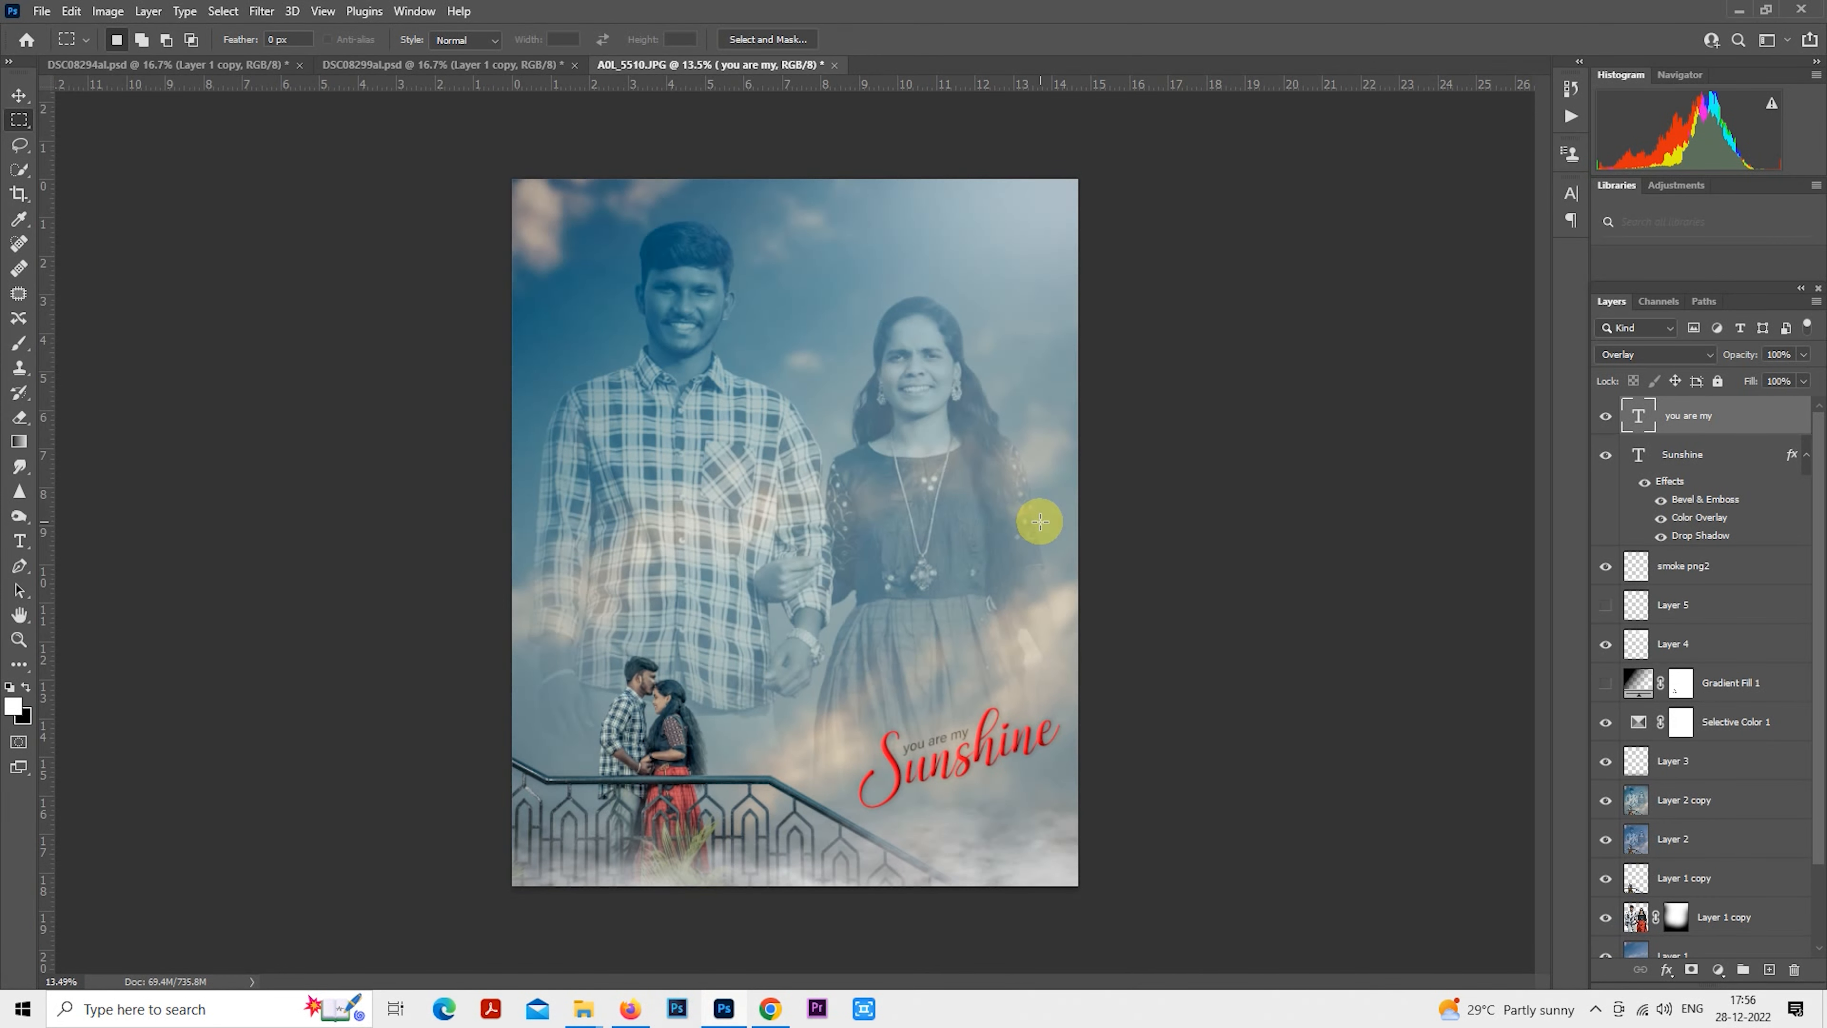
pyautogui.scroll(-1, 1178, 458)
pyautogui.scroll(1, 1178, 458)
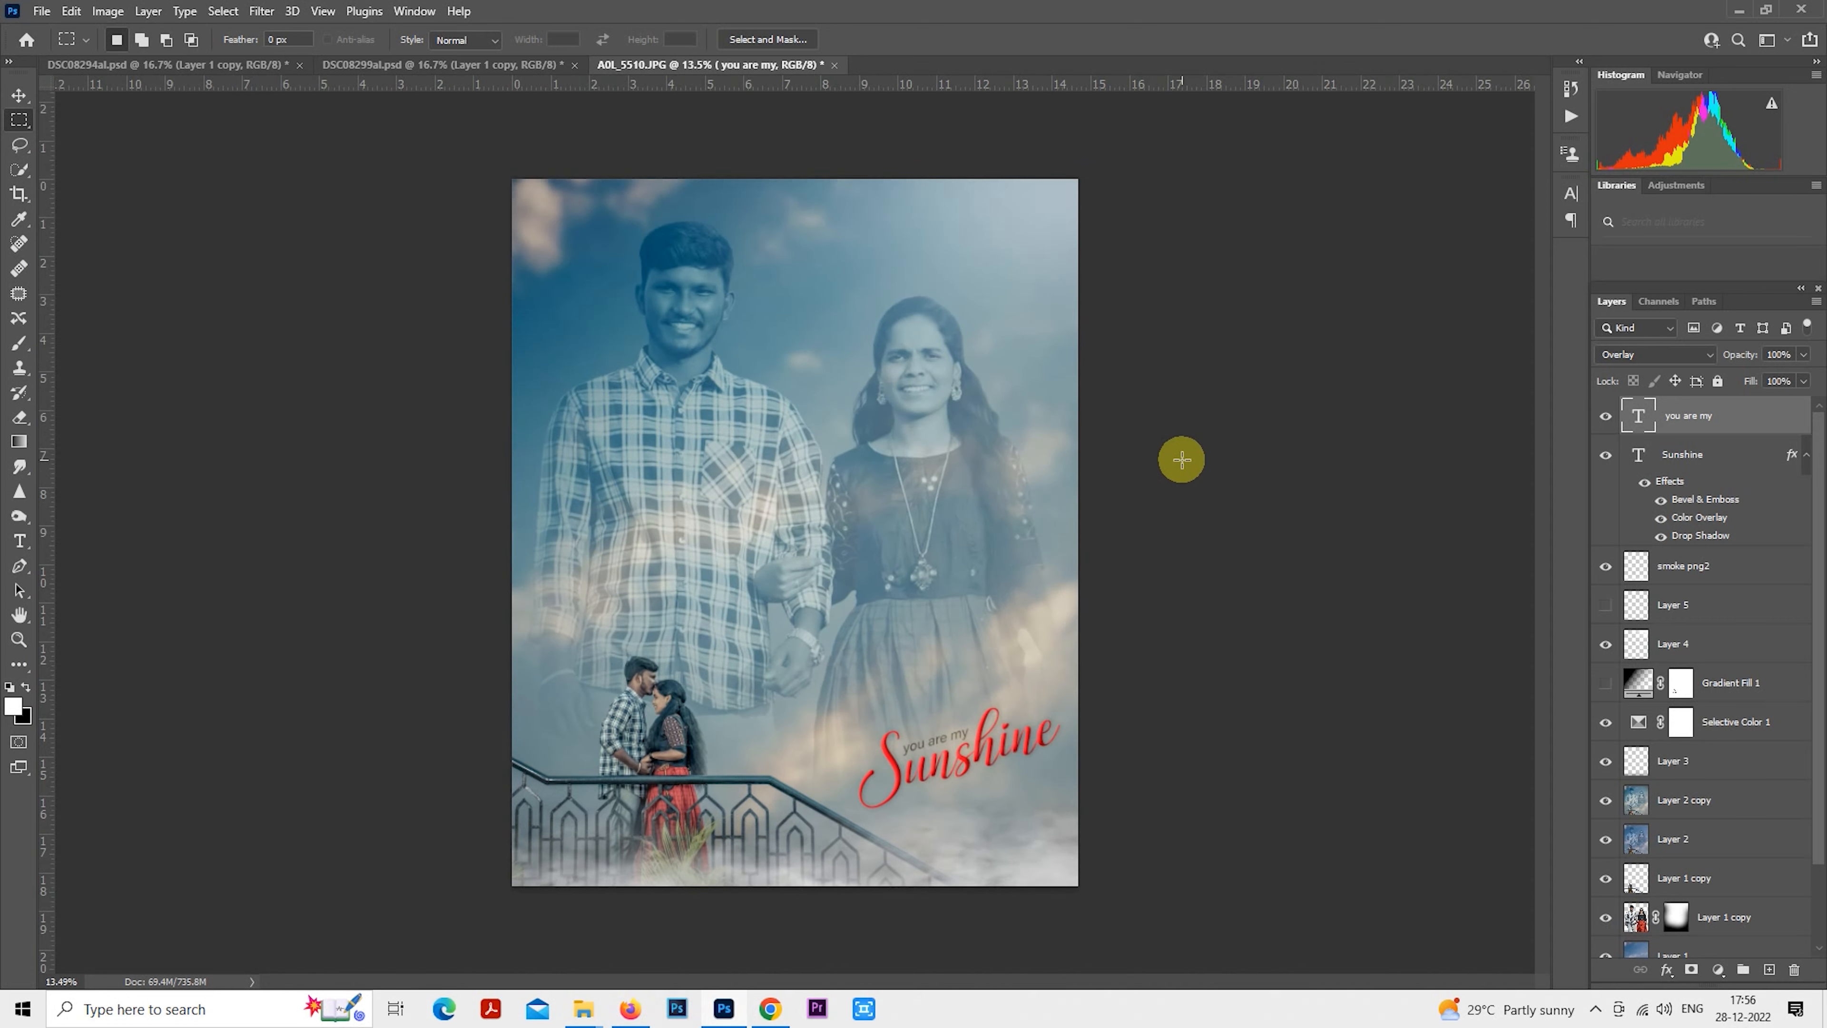
# Turn the Gradient Fill 1 layer's visibility back on and select that layer.
pyautogui.click(1607, 682)
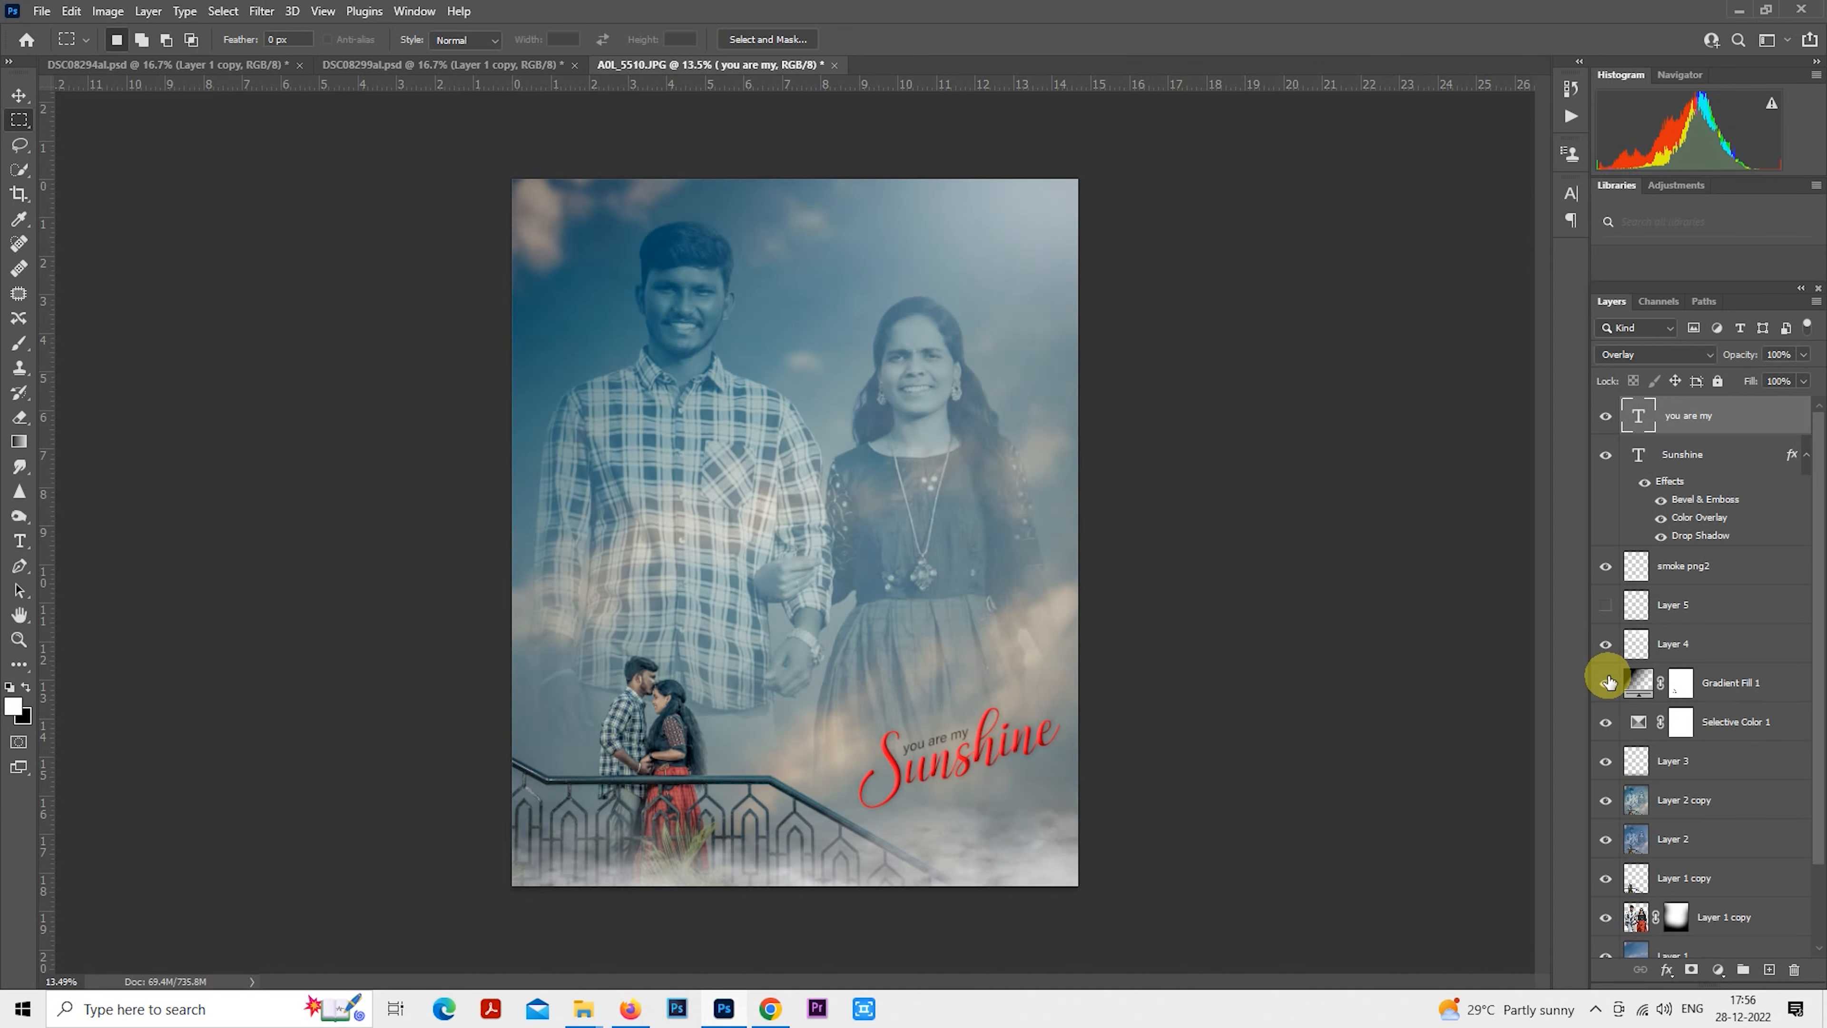
pyautogui.click(1729, 691)
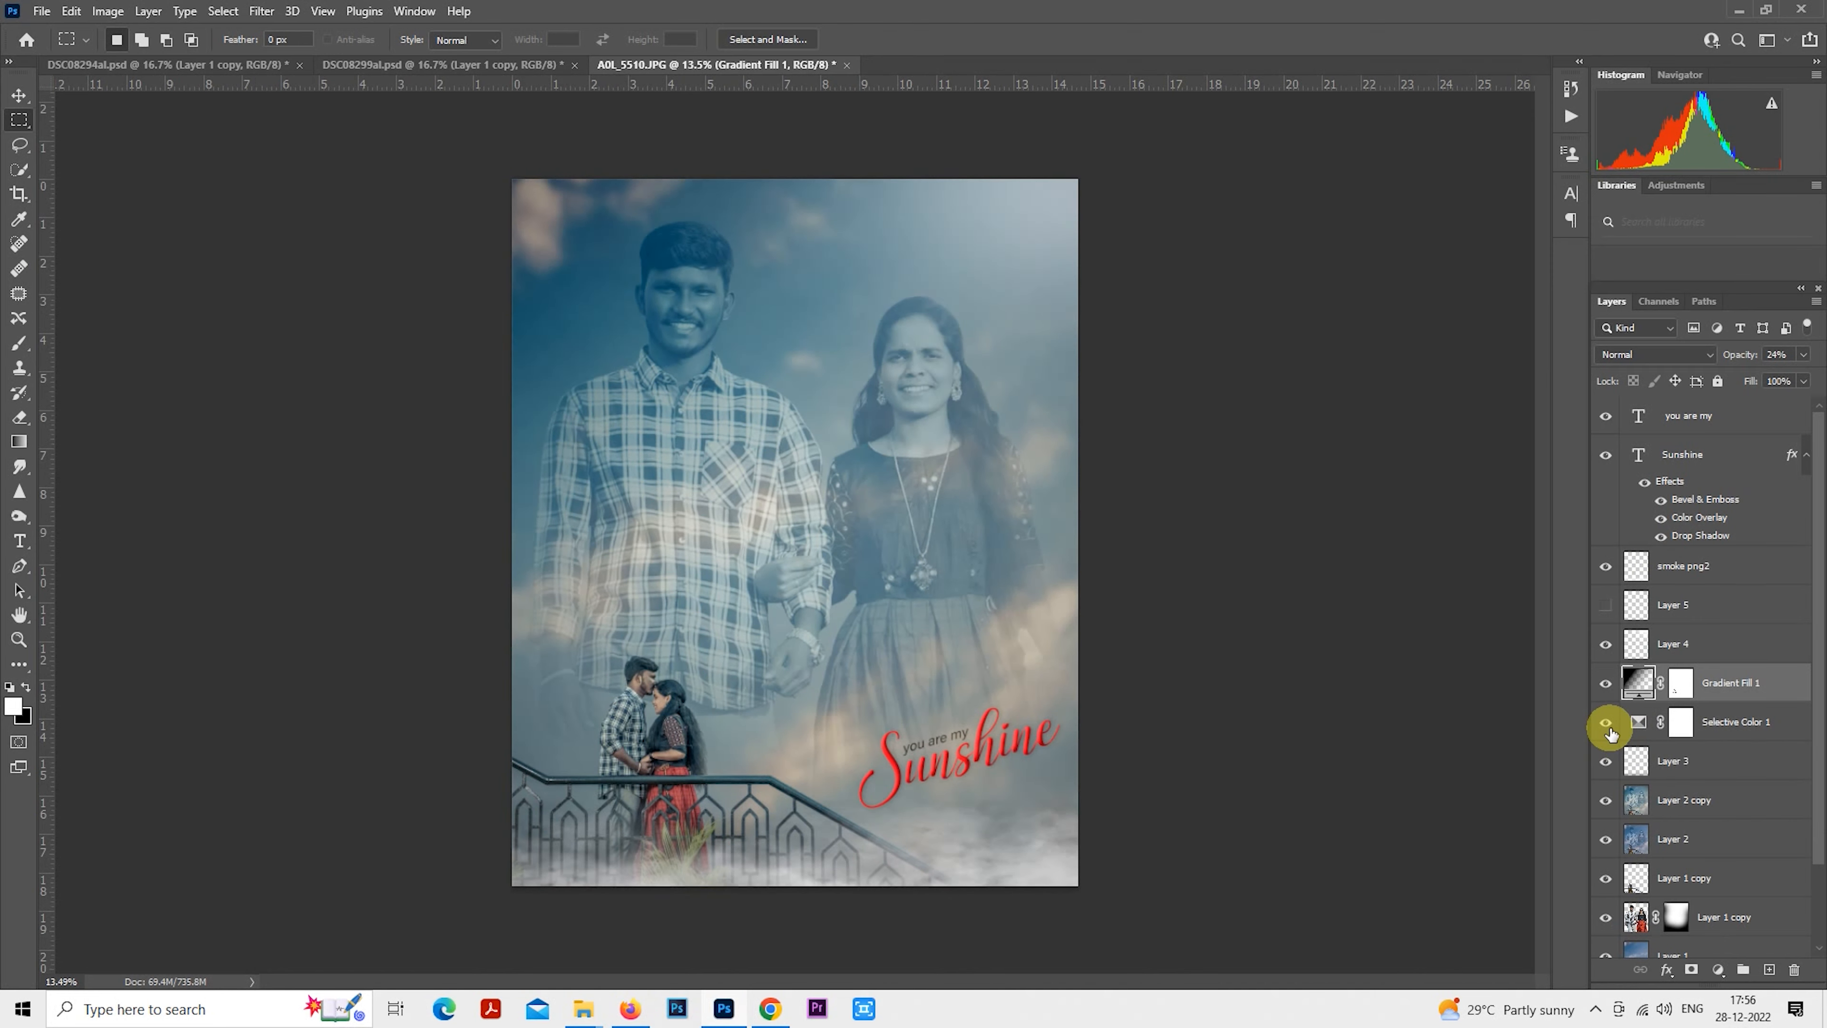
pyautogui.scroll(1, 1336, 570)
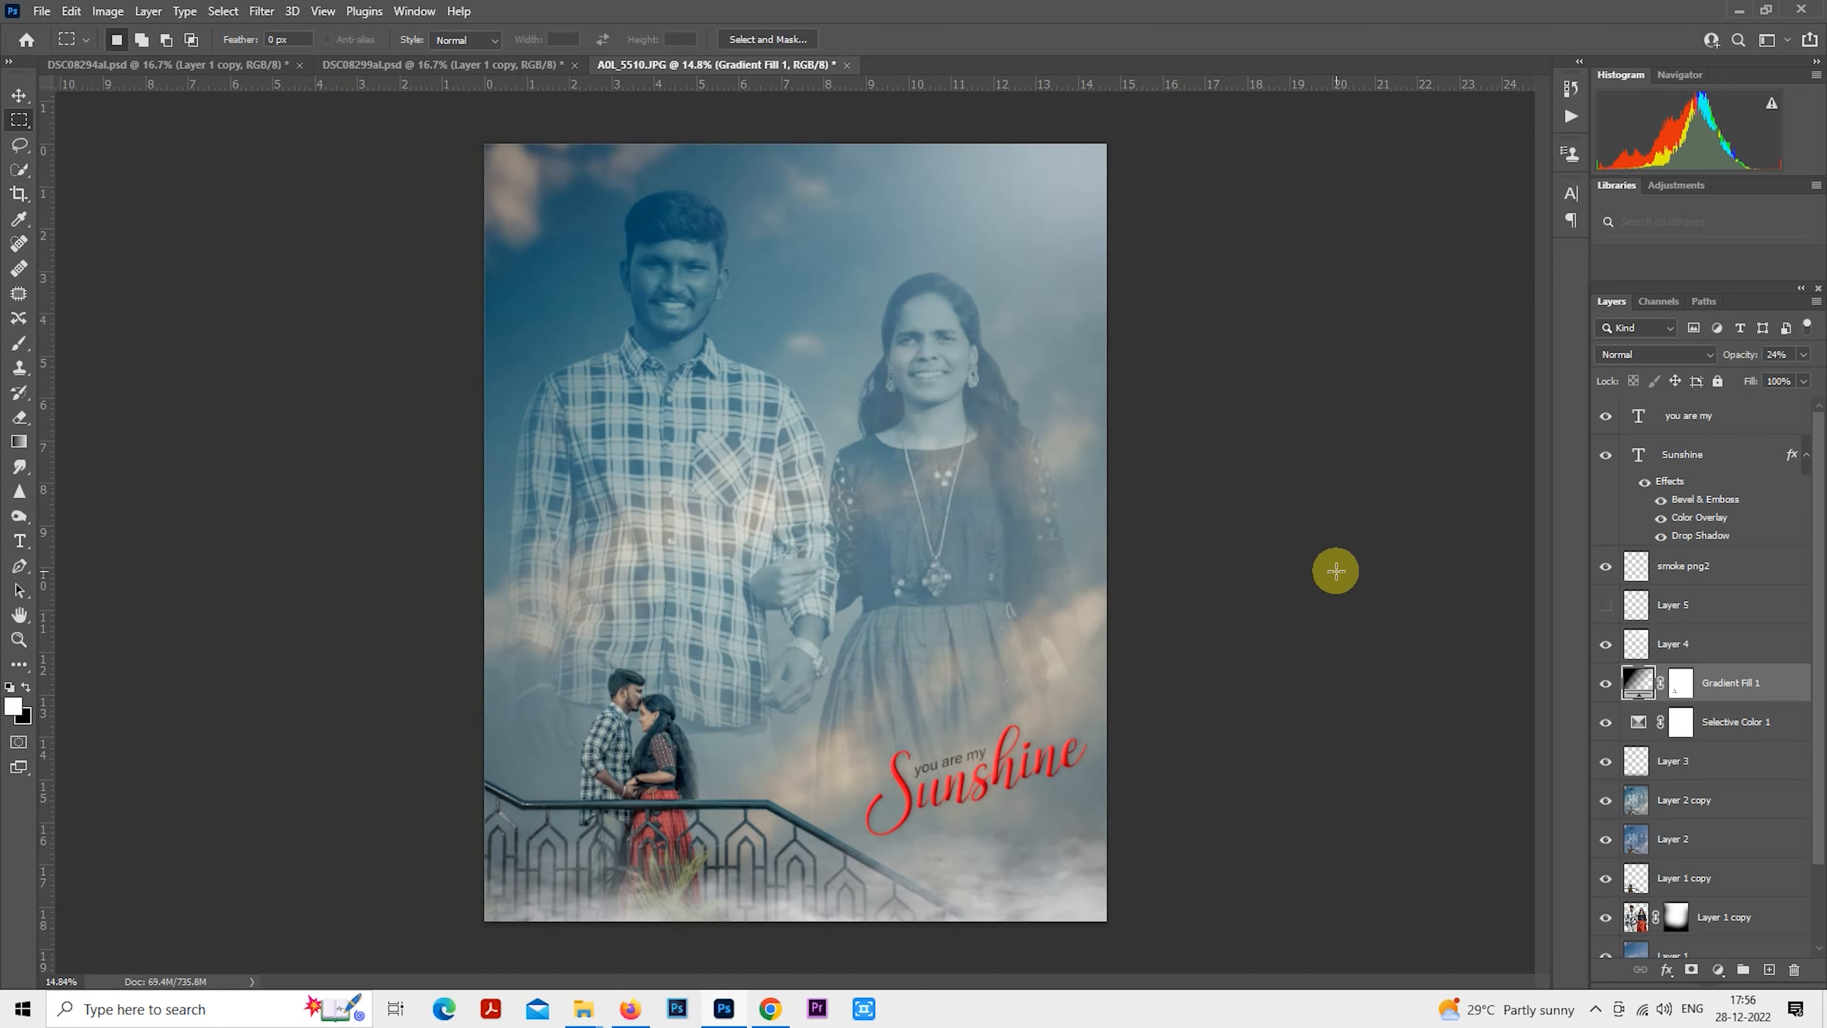
# Add a Color Lookup adjustment layer above the "you are my" text layer.
pyautogui.click(1692, 431)
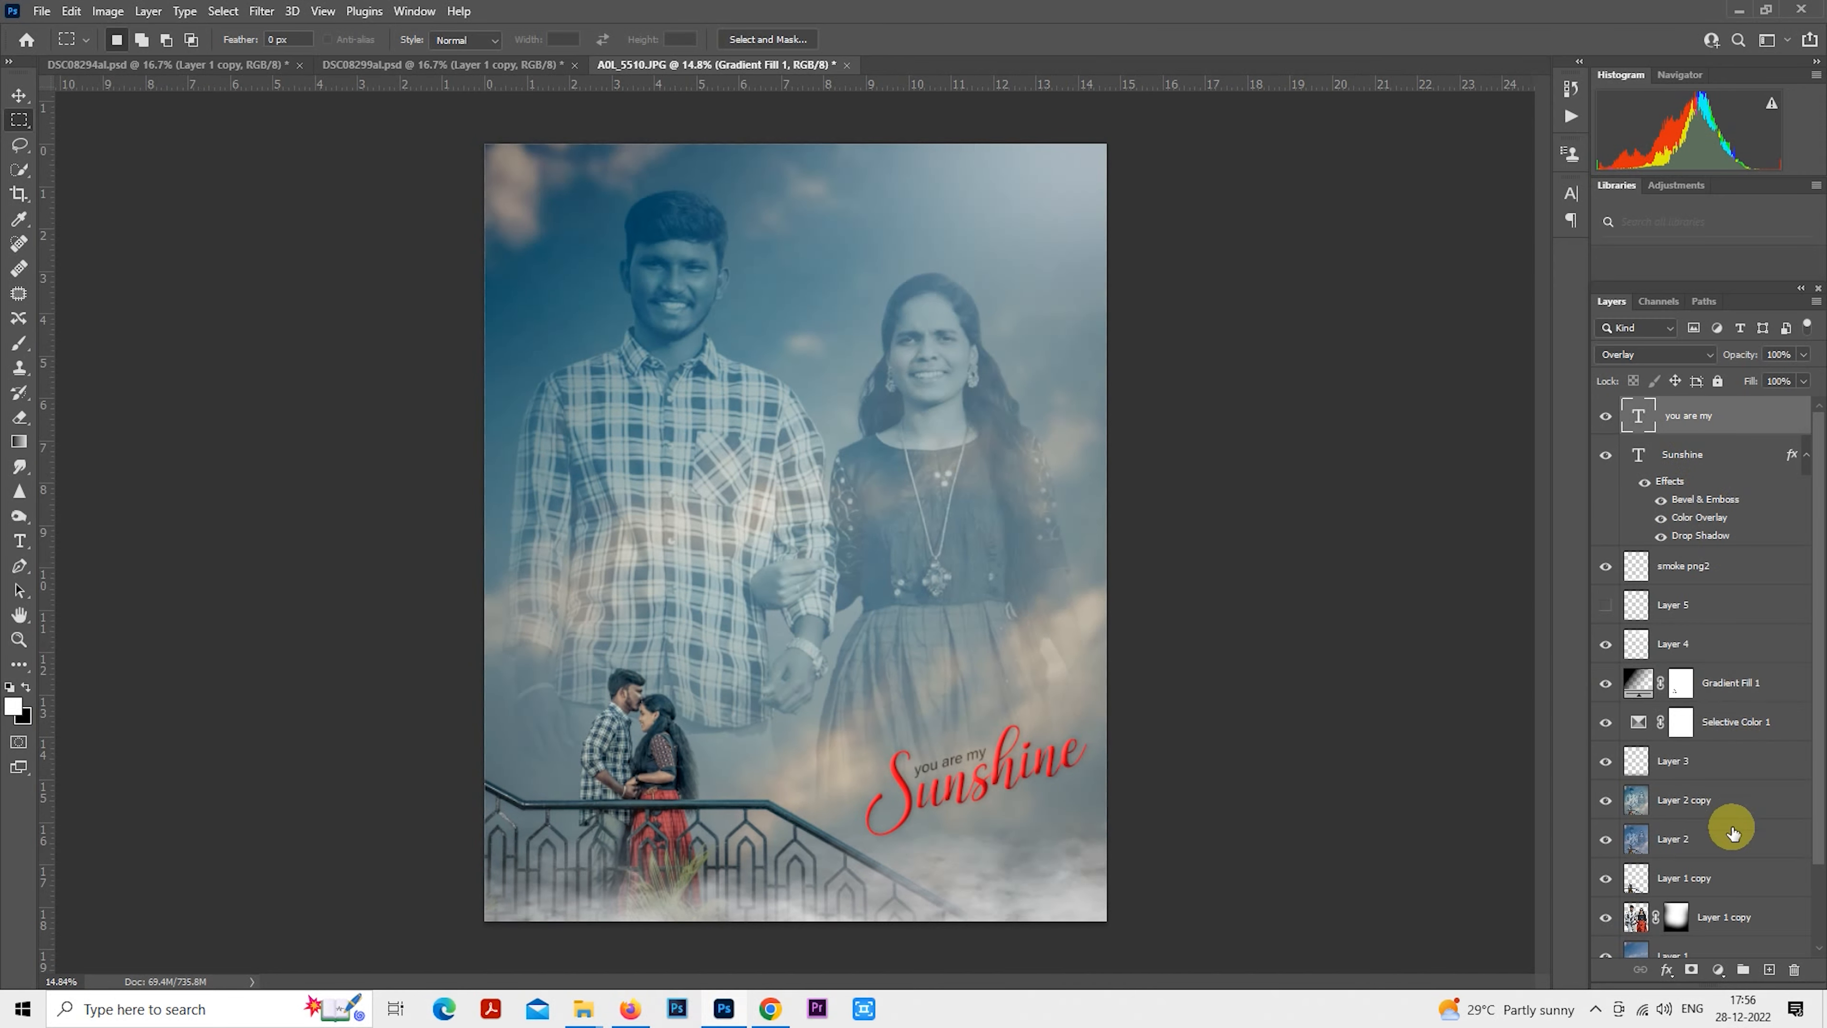
pyautogui.click(1717, 969)
pyautogui.click(1733, 858)
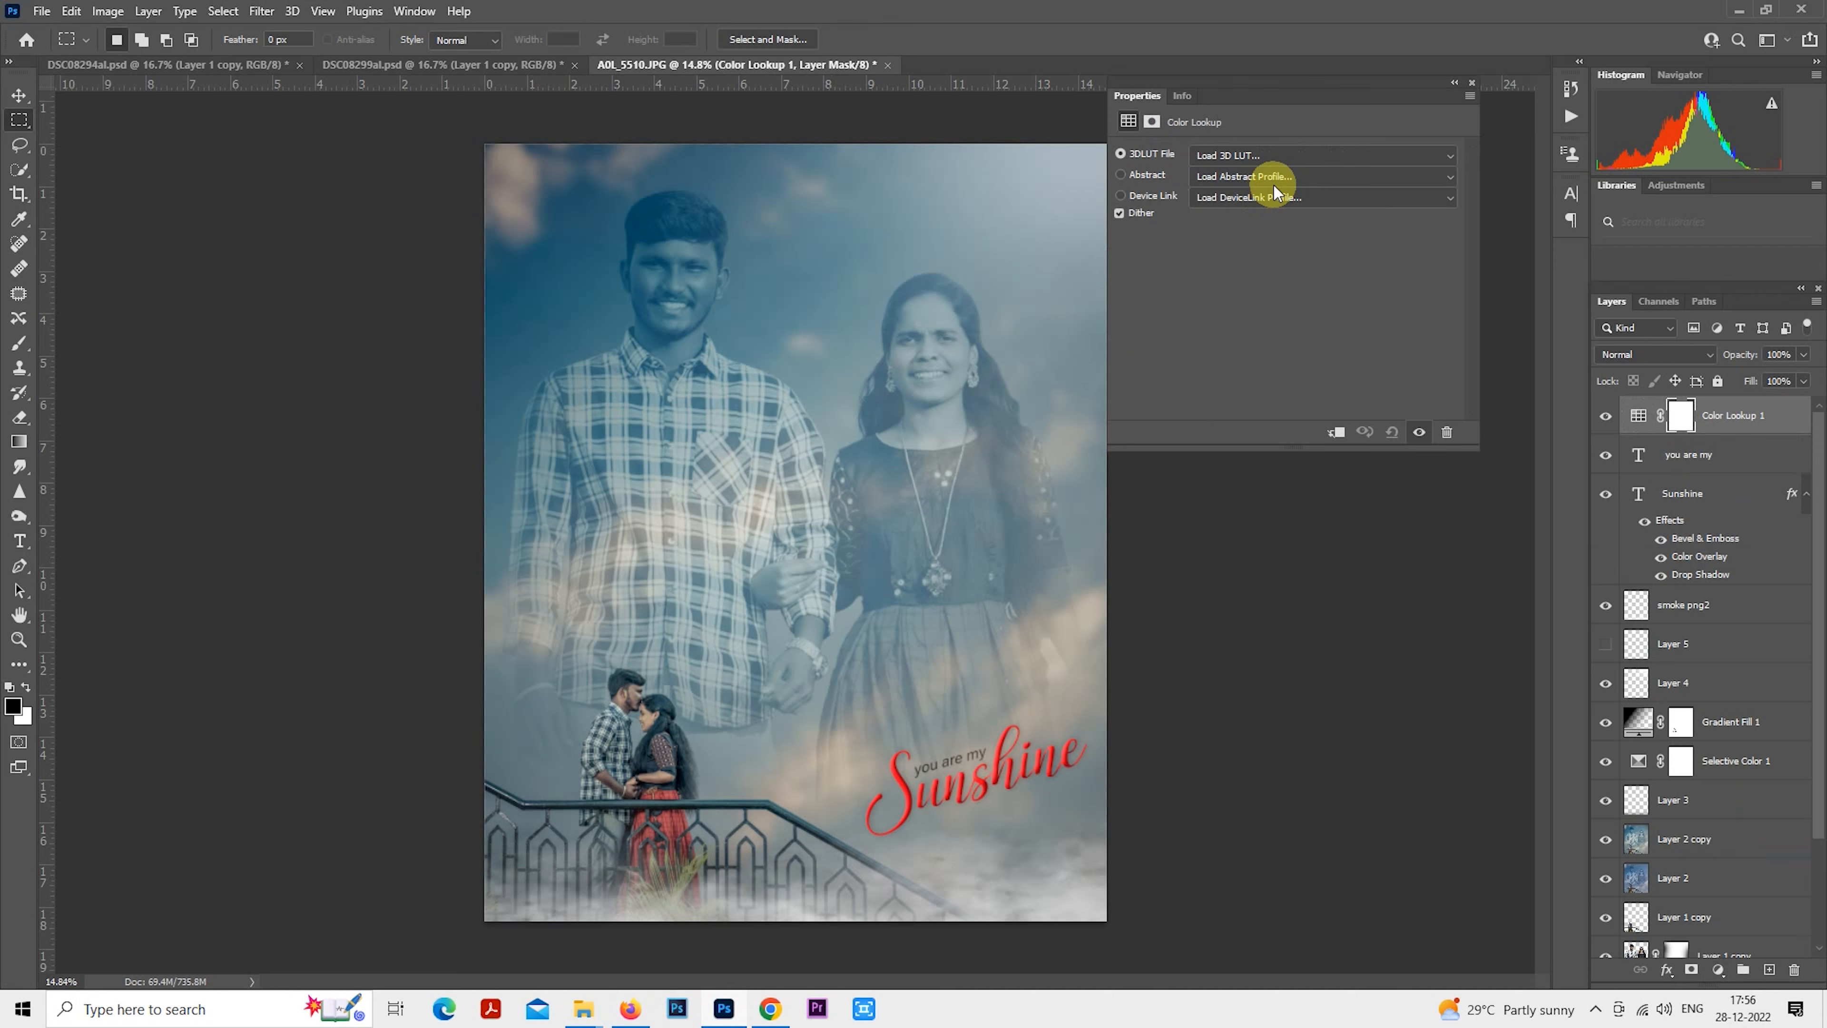
# Try the Color Lookup's 3D LUT presets from 2Strip.look onward and settle on Kodak 5205 Fuji 3510 (by Adobe).cube.
pyautogui.click(1305, 157)
pyautogui.click(1290, 228)
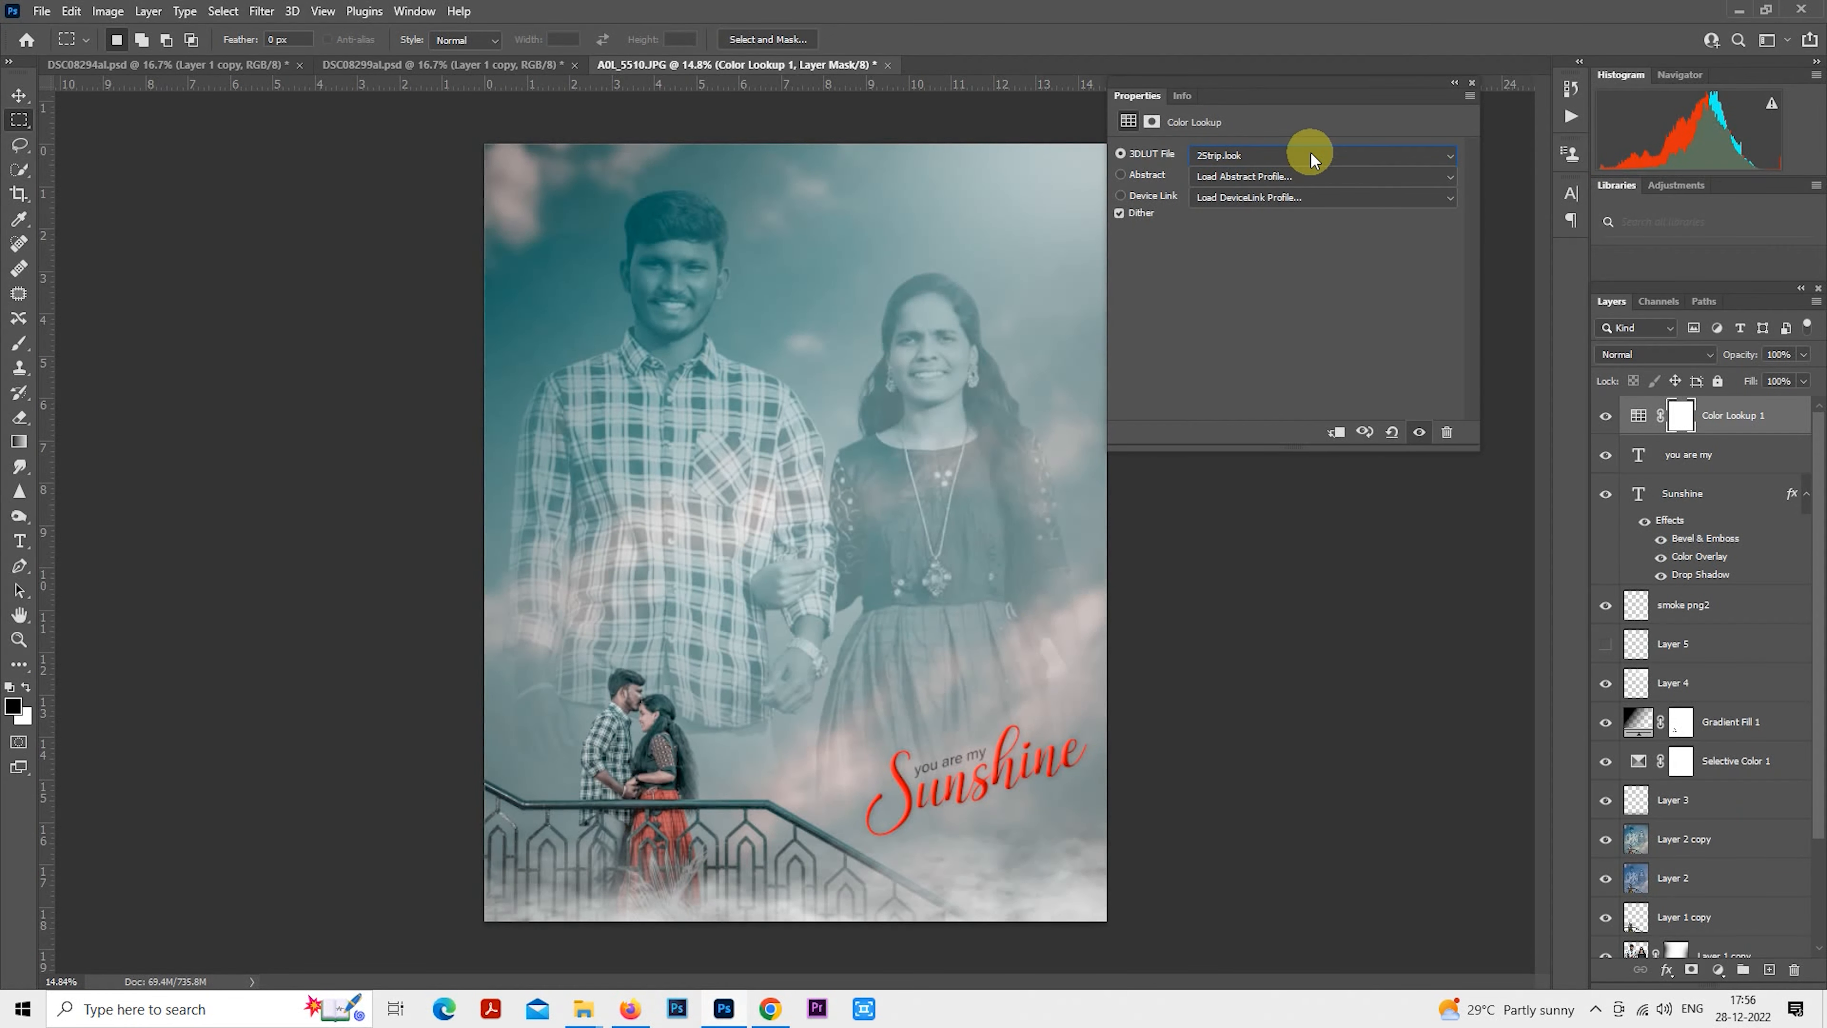
pyautogui.scroll(-4, 1311, 151)
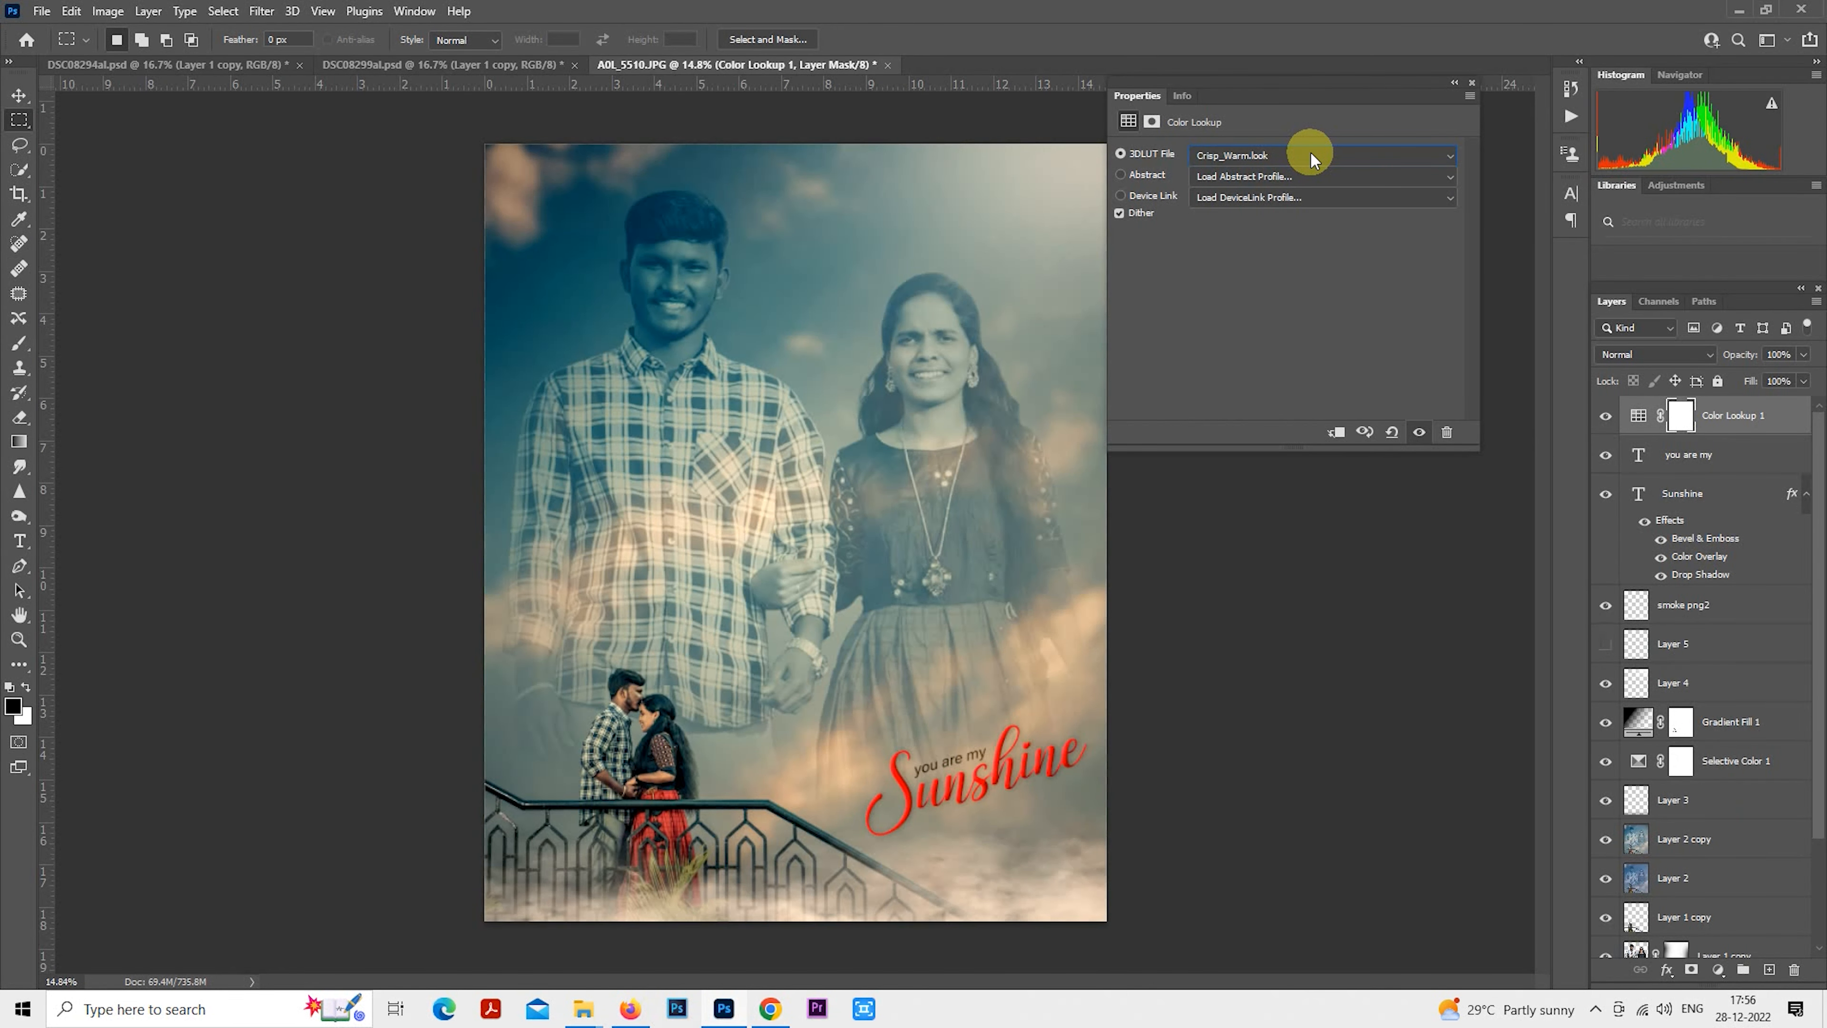
pyautogui.scroll(-2, 1311, 151)
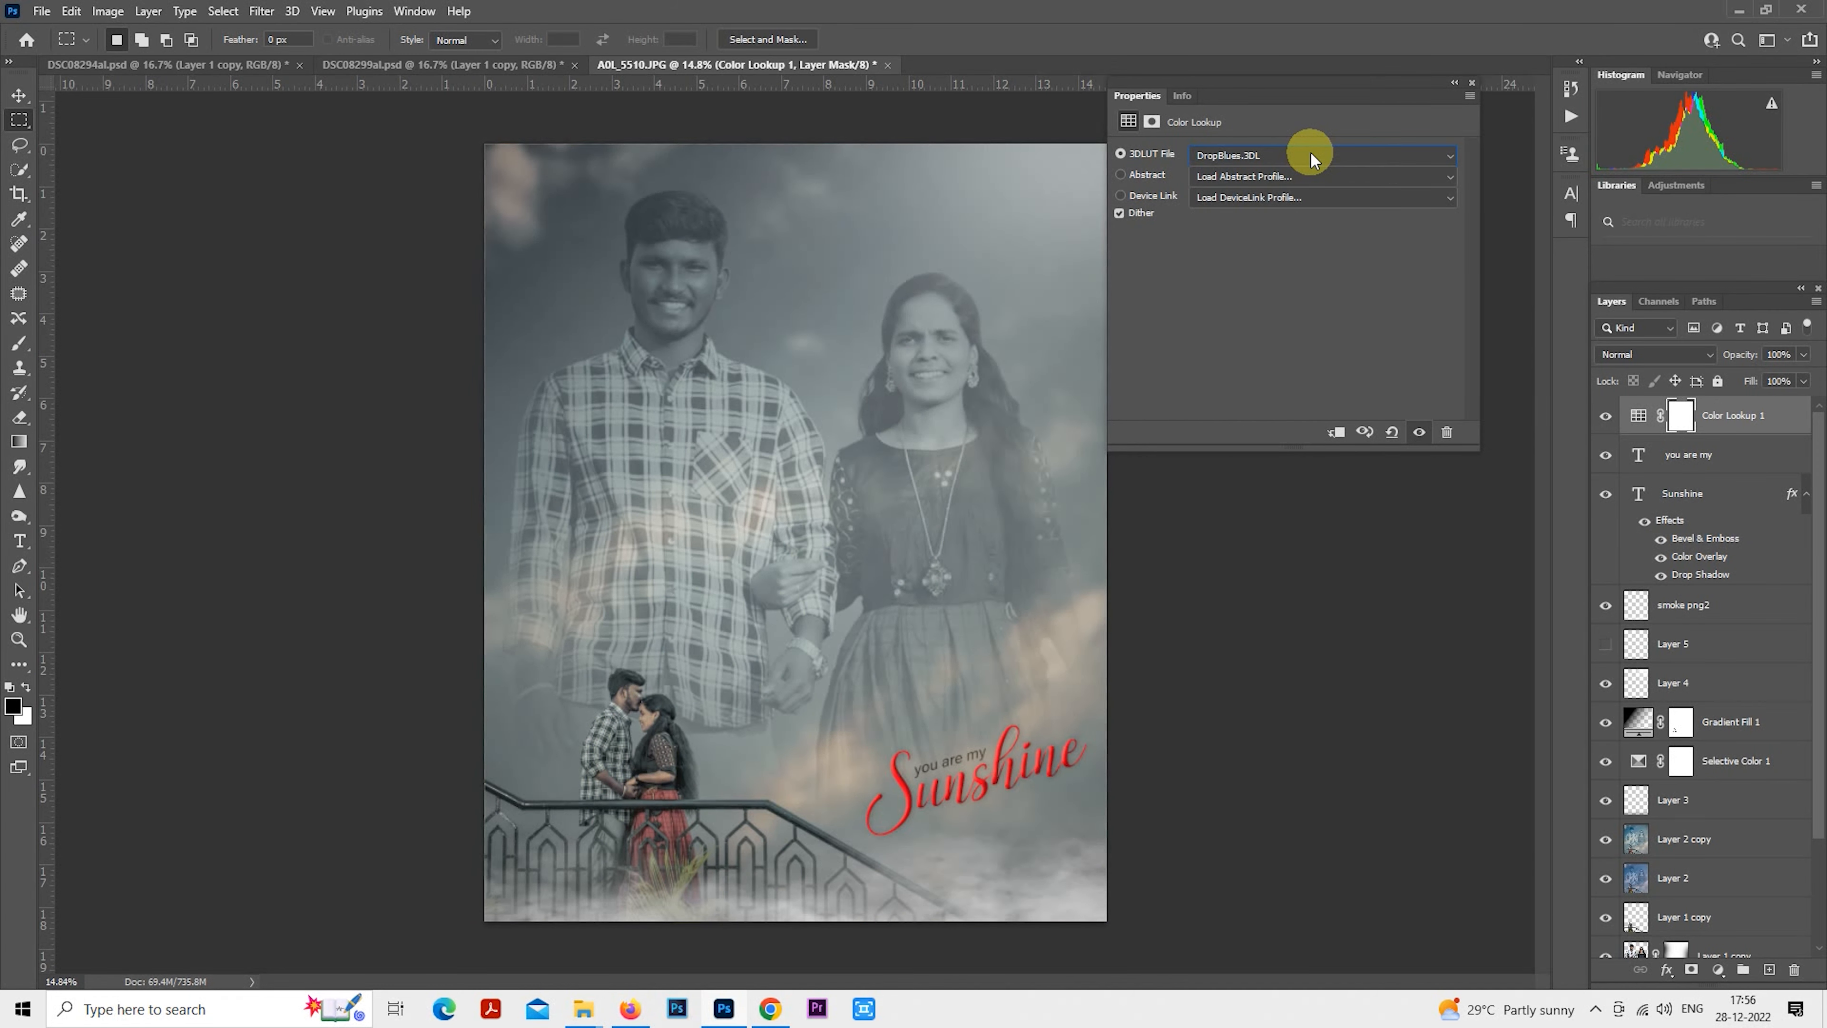
pyautogui.scroll(-2, 1311, 152)
pyautogui.press('Down')
pyautogui.press('Down')
pyautogui.press('Down')
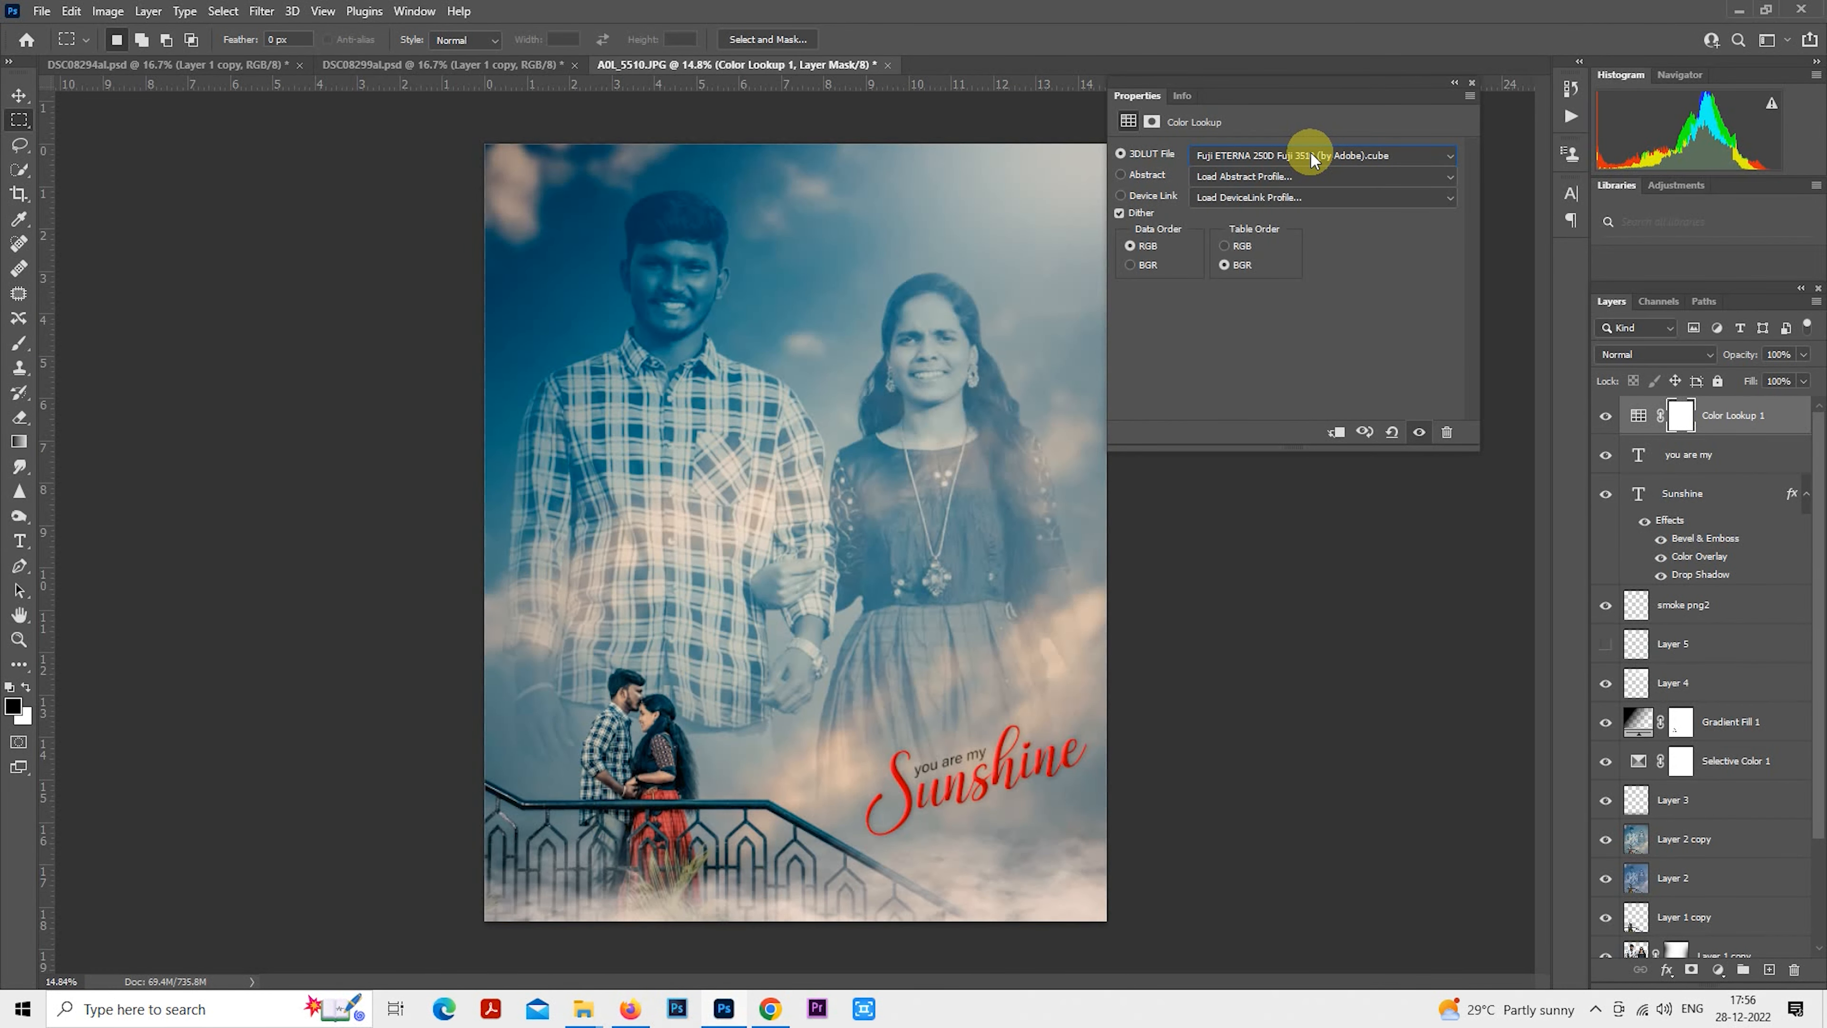
pyautogui.press('Down')
pyautogui.press('Down')
pyautogui.press('Down')
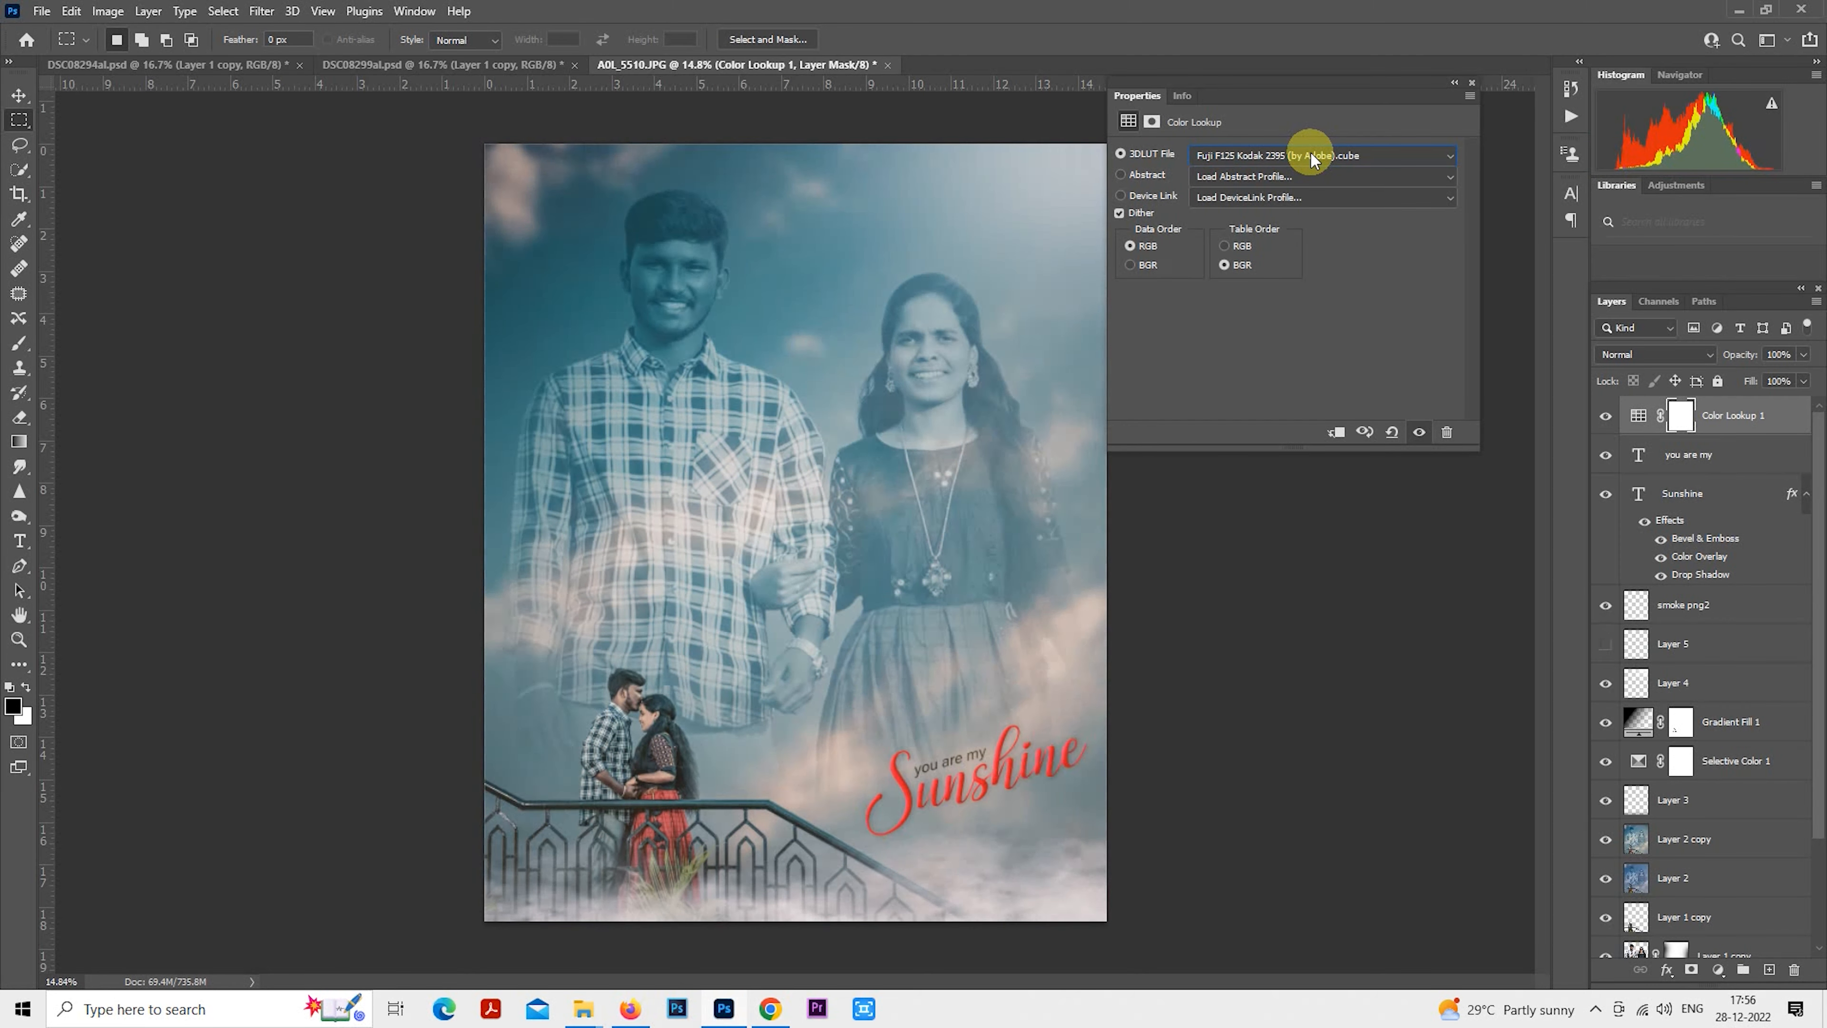
pyautogui.press('Down')
pyautogui.press('Down')
pyautogui.press('Down')
pyautogui.press('Down')
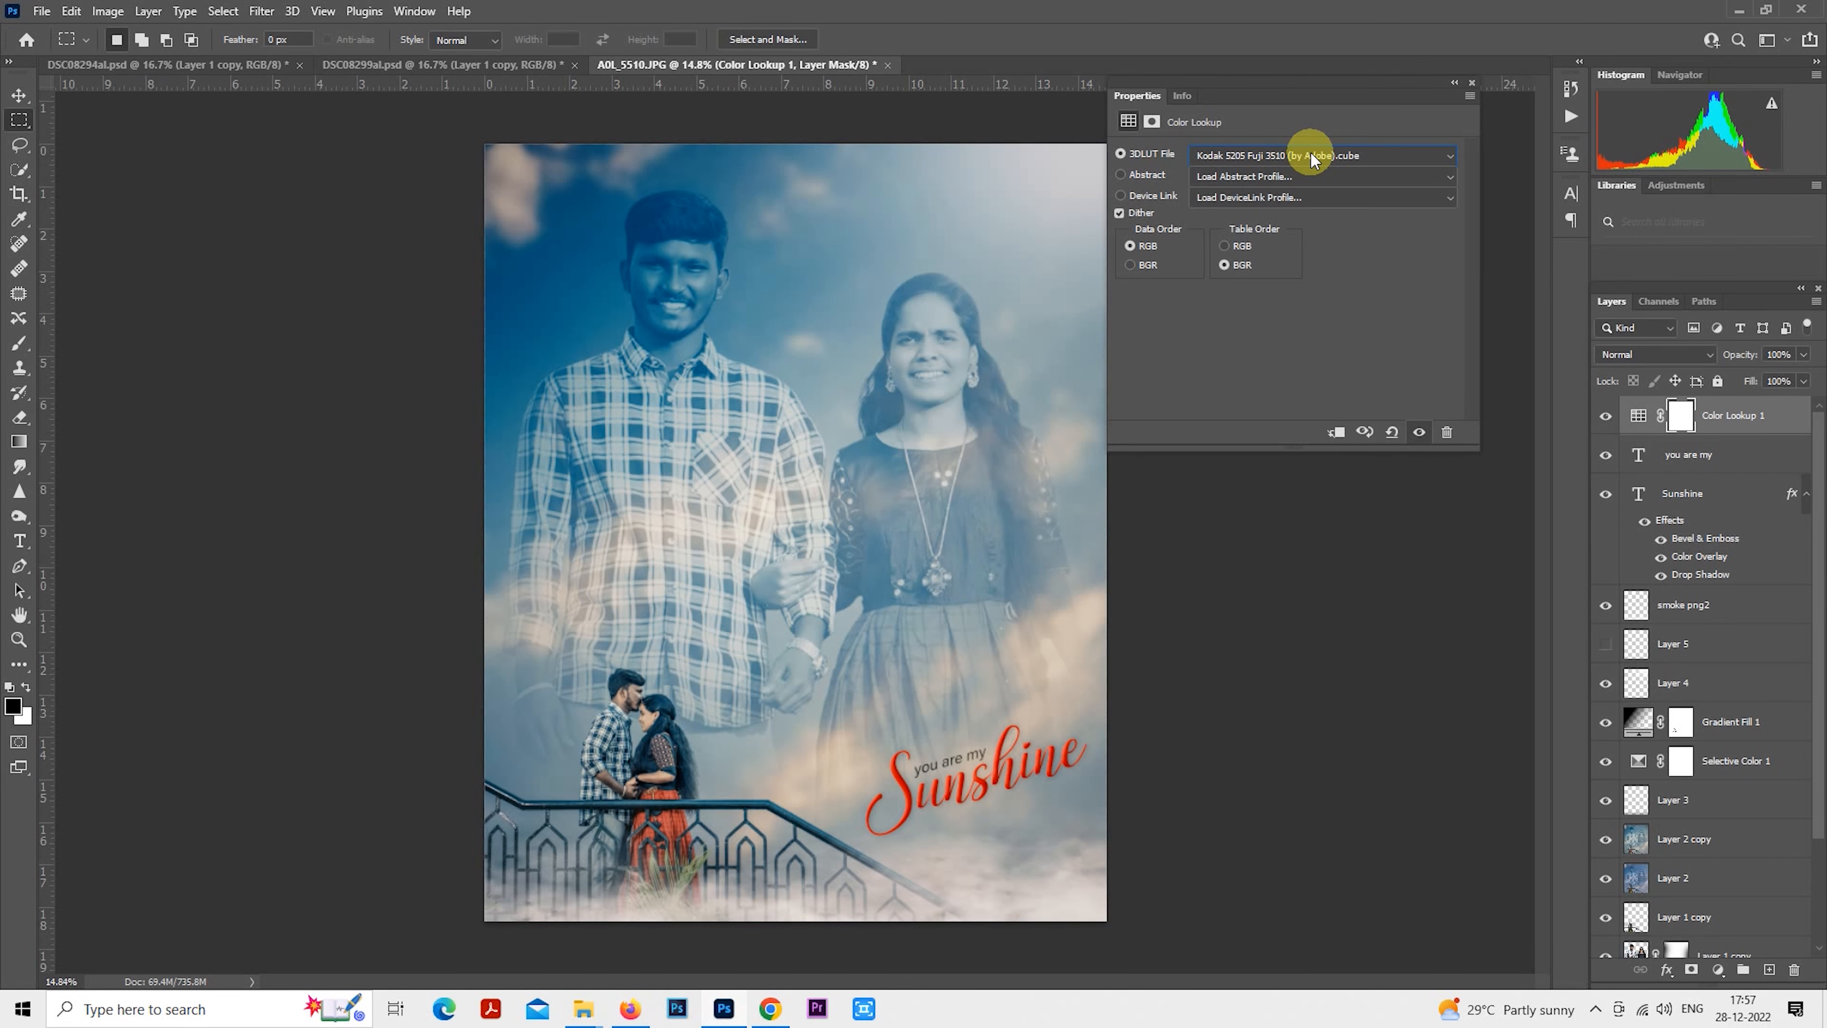
pyautogui.click(1471, 83)
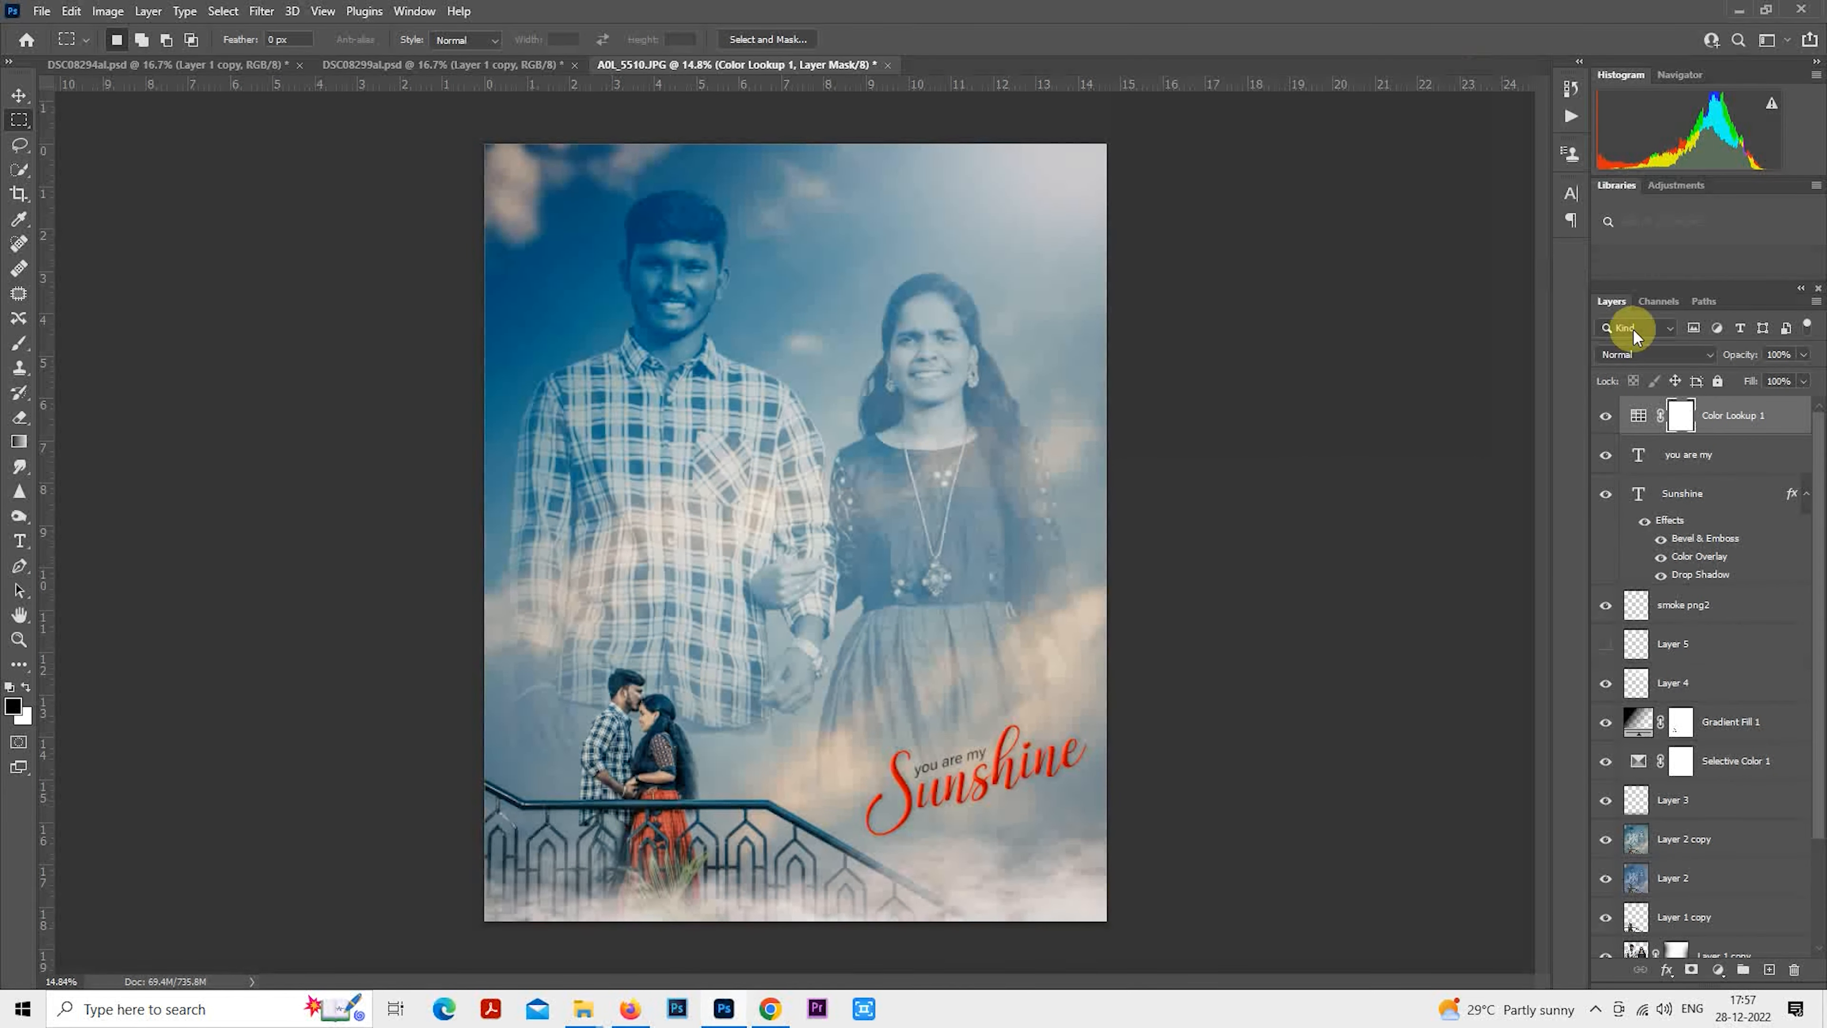
# Reduce the Color Lookup 1 layer's opacity to 24%, checking the image with and without the layer.
pyautogui.moveTo(1738, 360); pyautogui.dragTo(1652, 357)
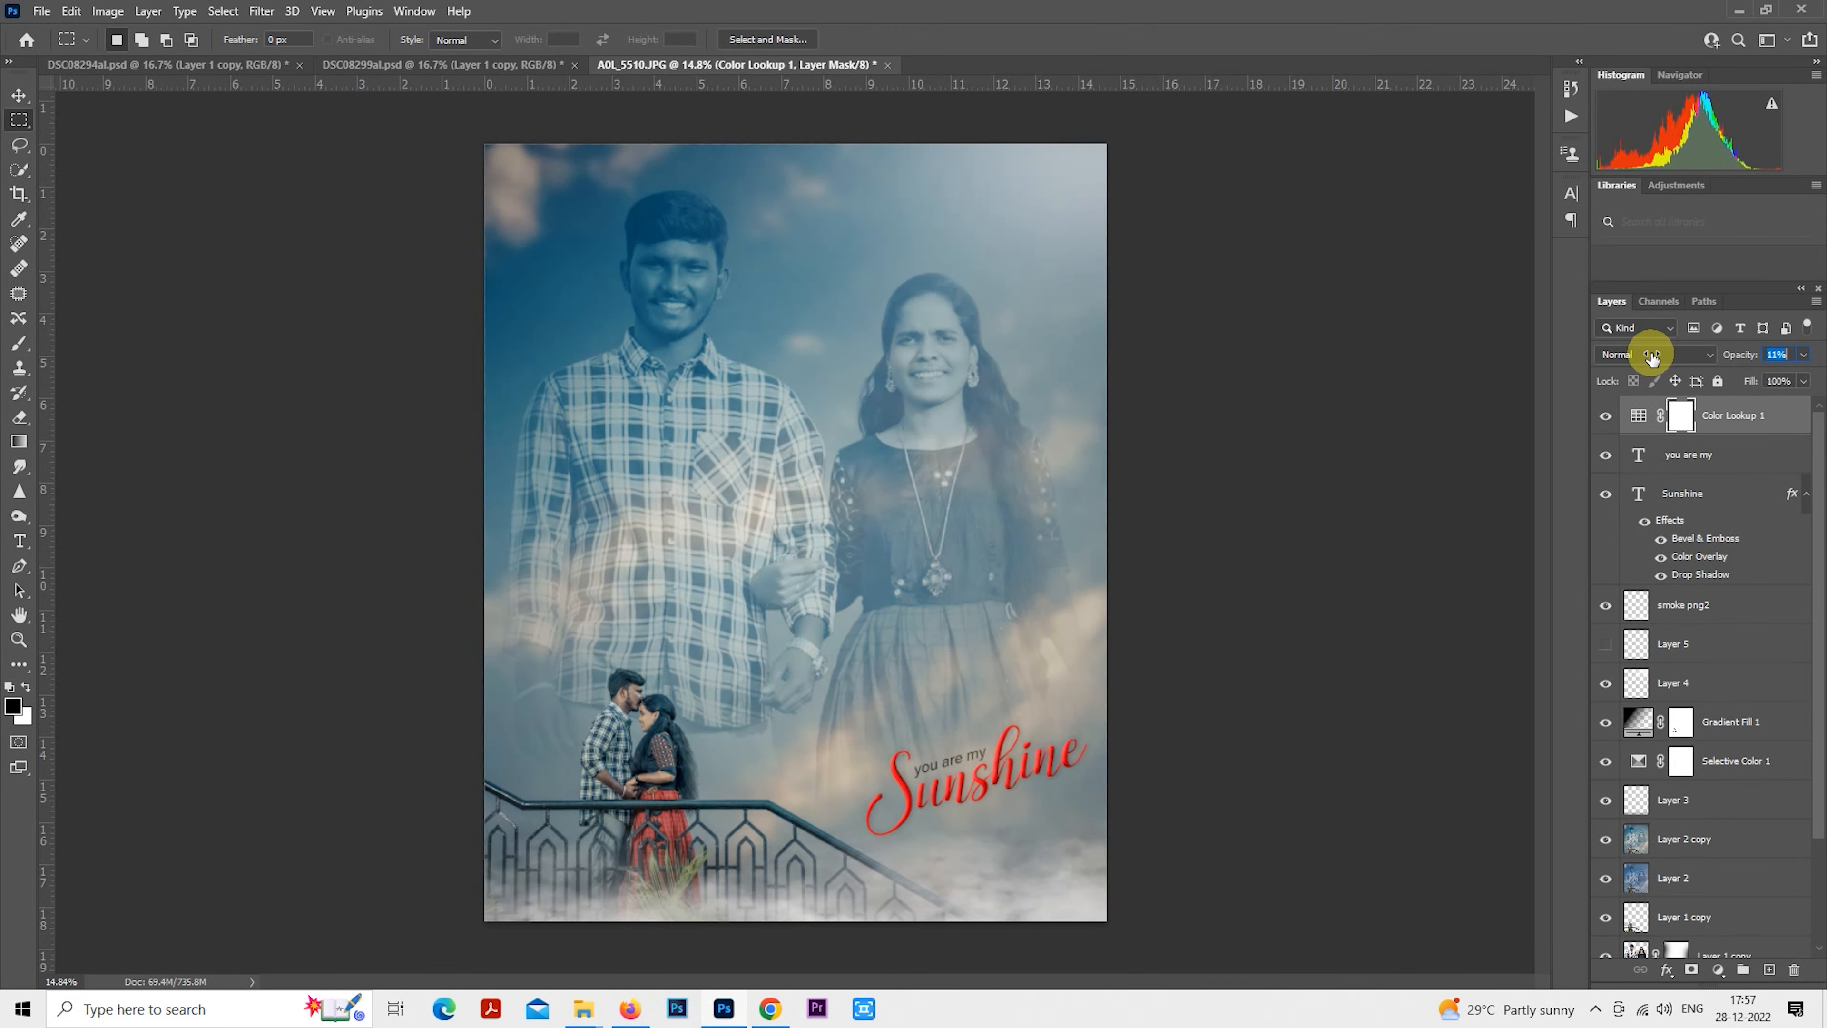
pyautogui.click(1605, 416)
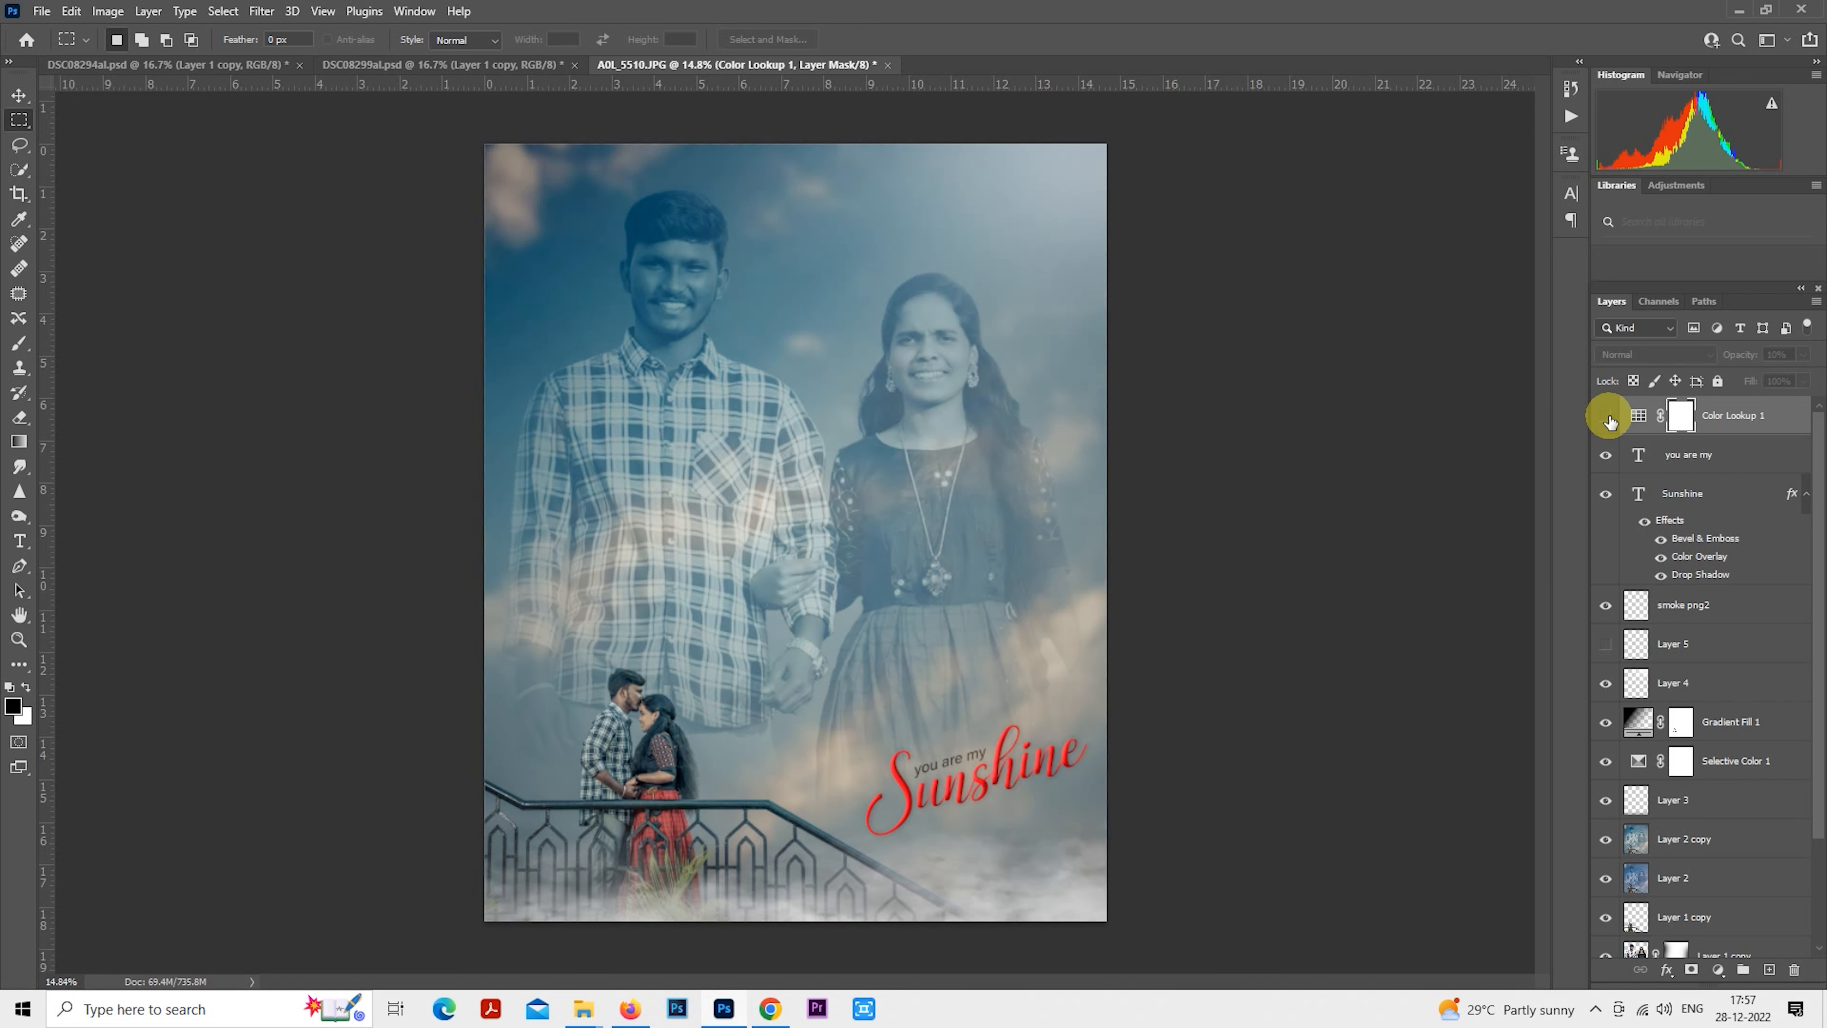
pyautogui.click(1605, 415)
pyautogui.moveTo(1738, 360); pyautogui.dragTo(1748, 355)
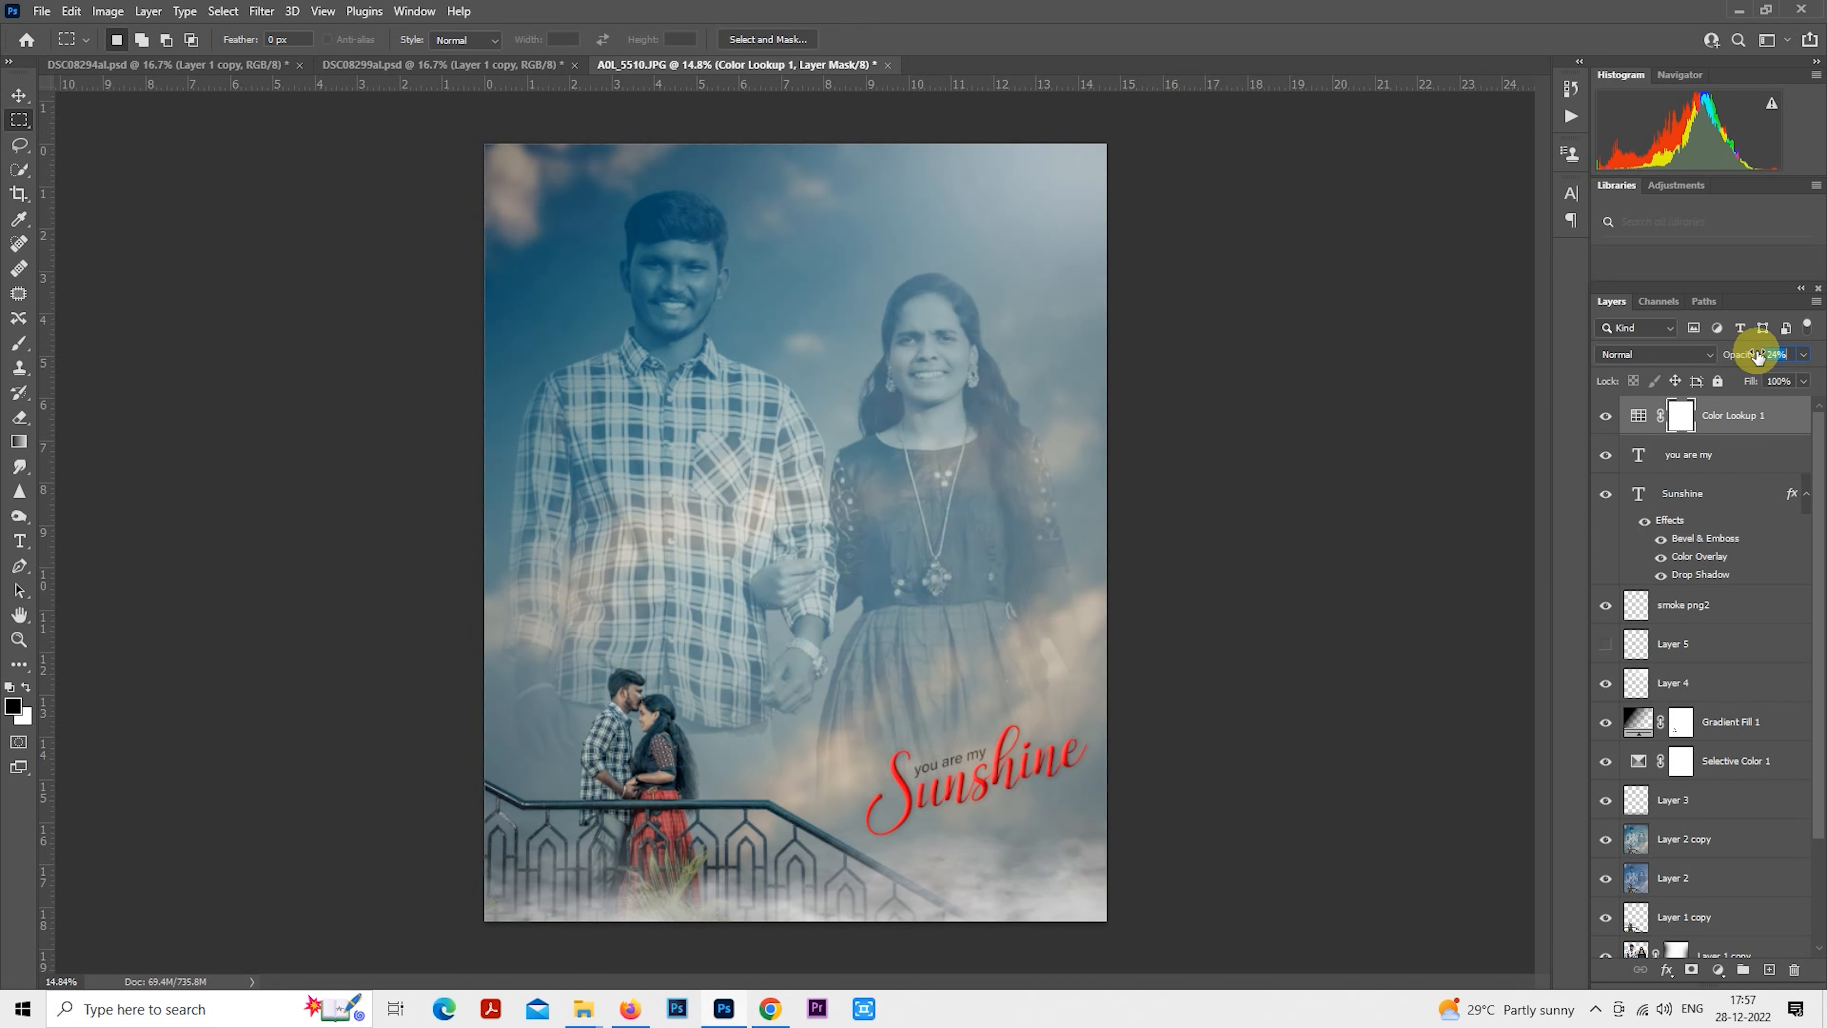
# Compare the composite with and without the Color Lookup 1 grade by toggling the layer's visibility.
pyautogui.click(1607, 420)
pyautogui.click(1606, 417)
pyautogui.click(1606, 417)
pyautogui.click(1606, 417)
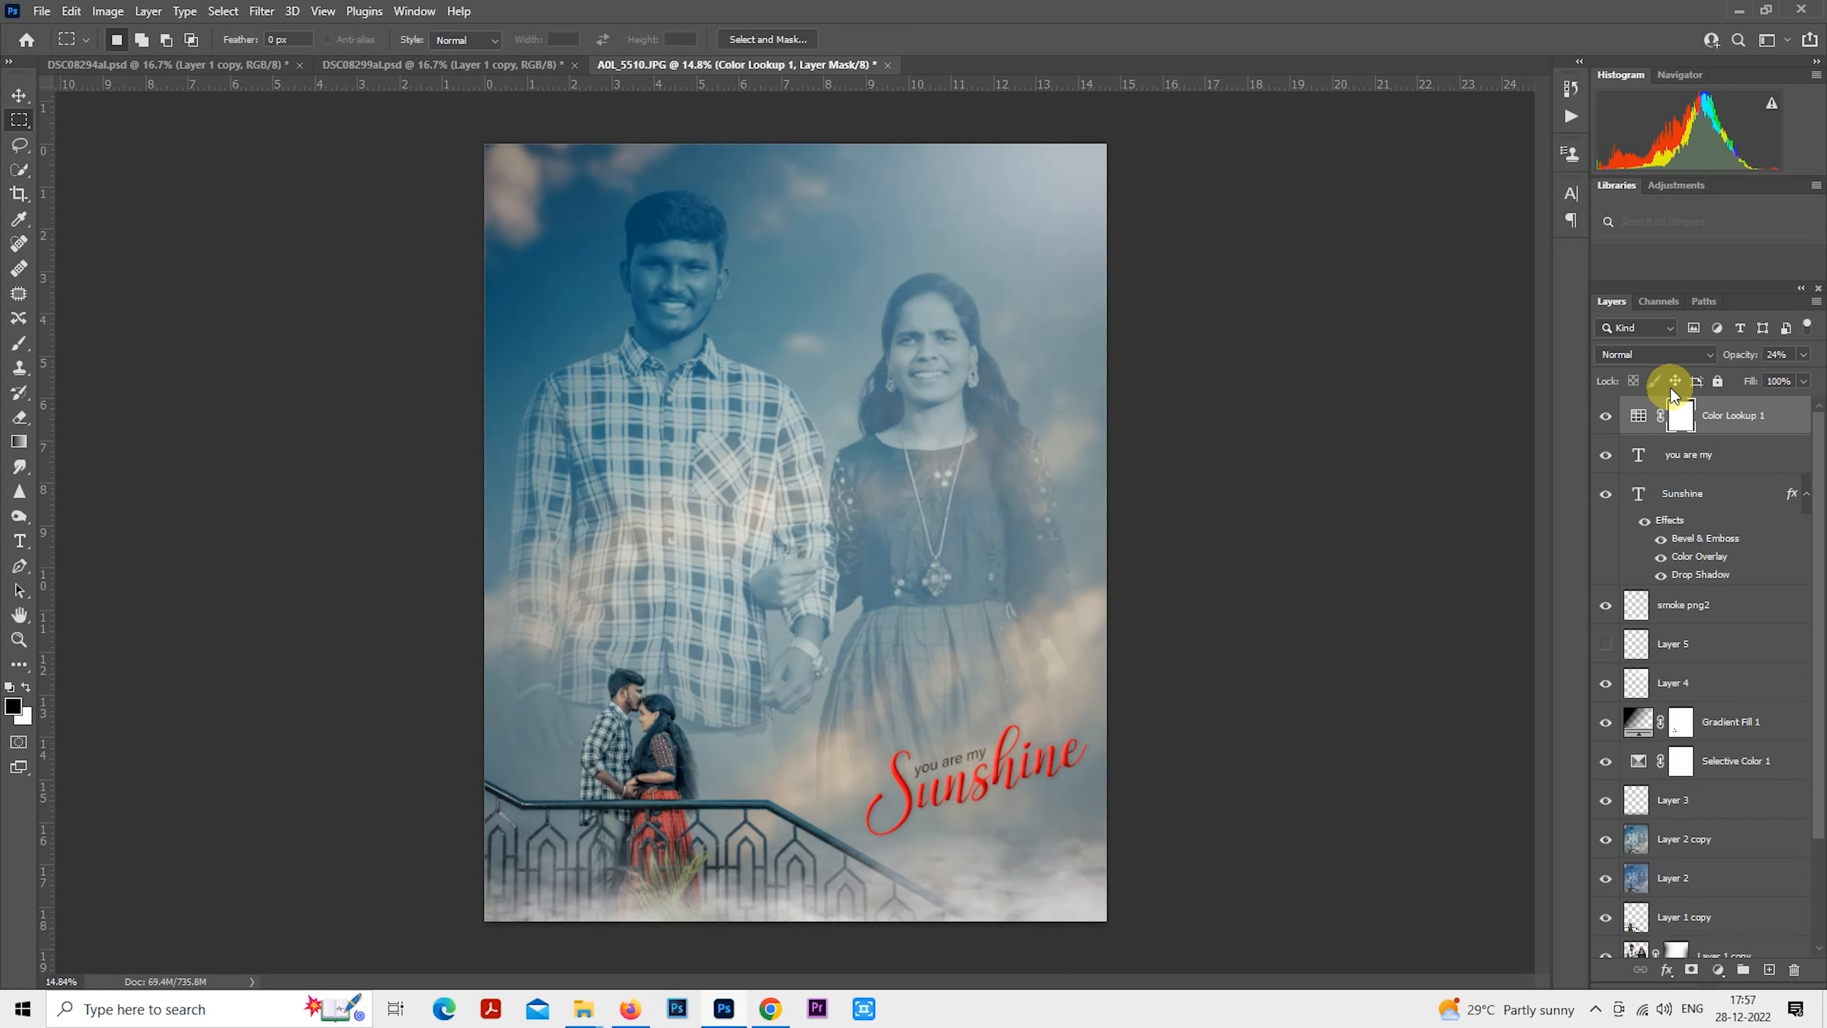
pyautogui.click(1607, 417)
pyautogui.click(1607, 417)
pyautogui.click(1608, 419)
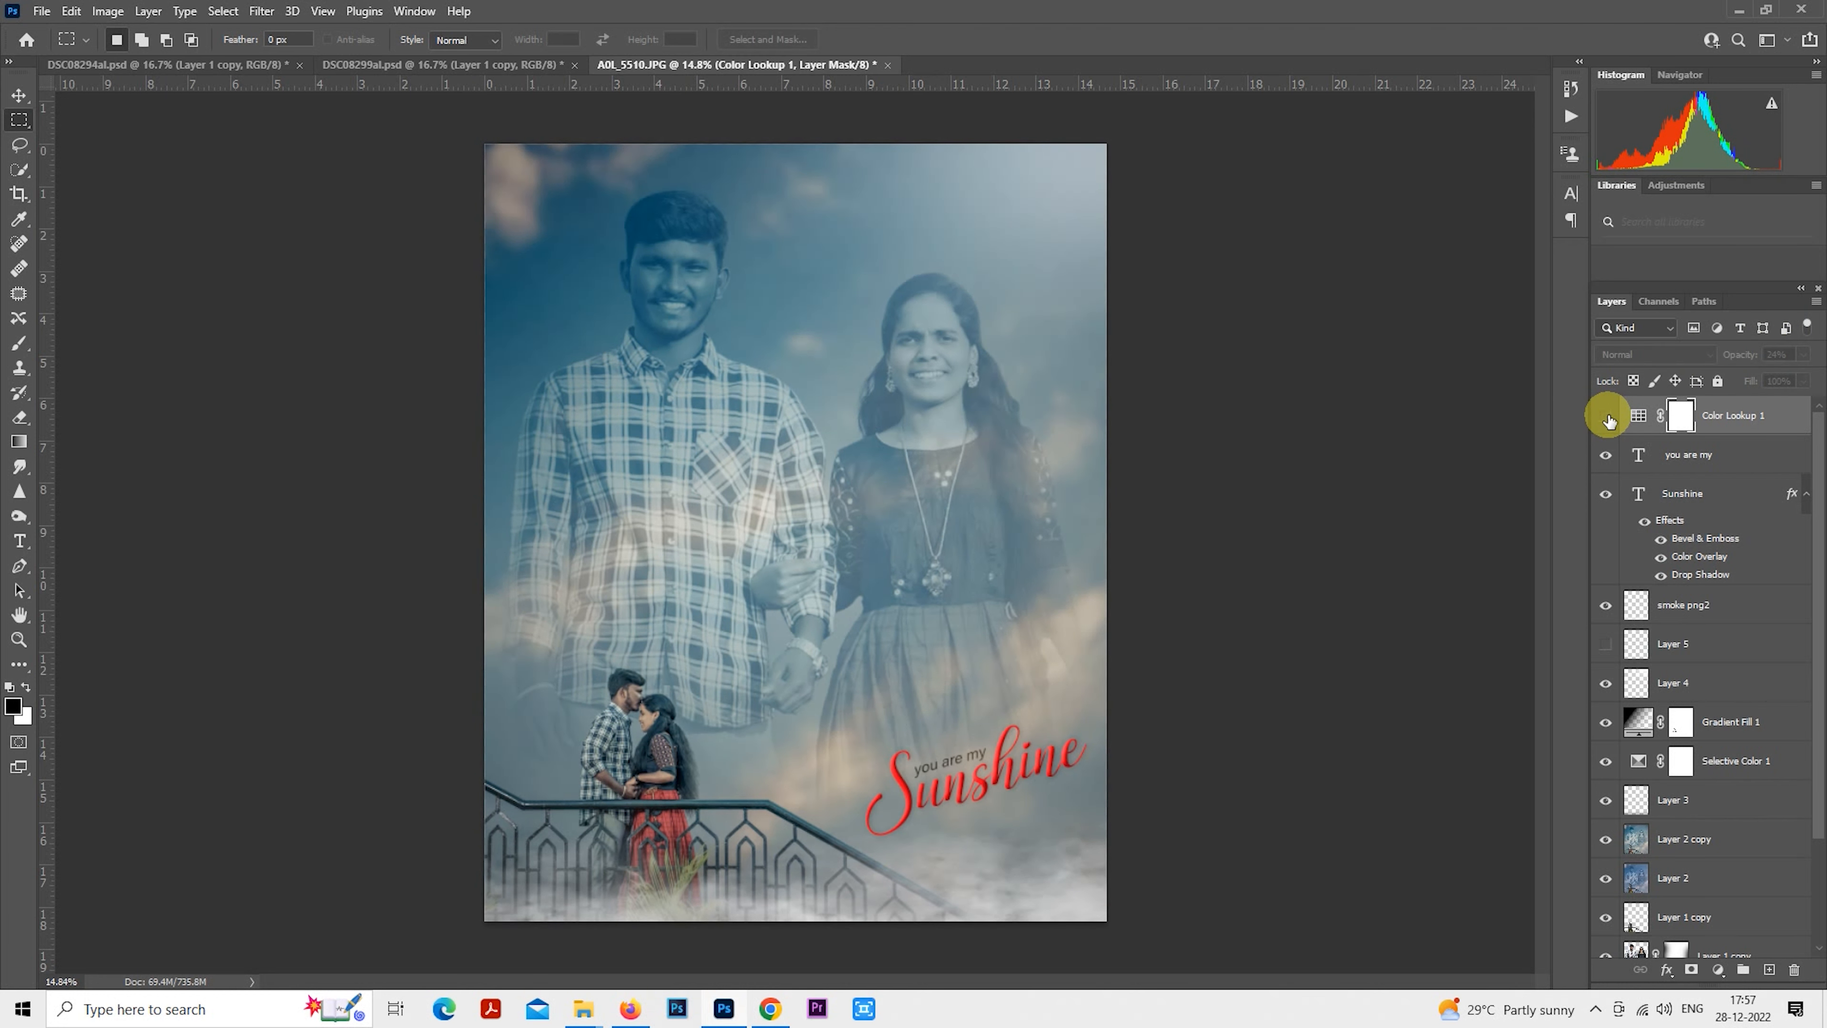
pyautogui.click(1608, 420)
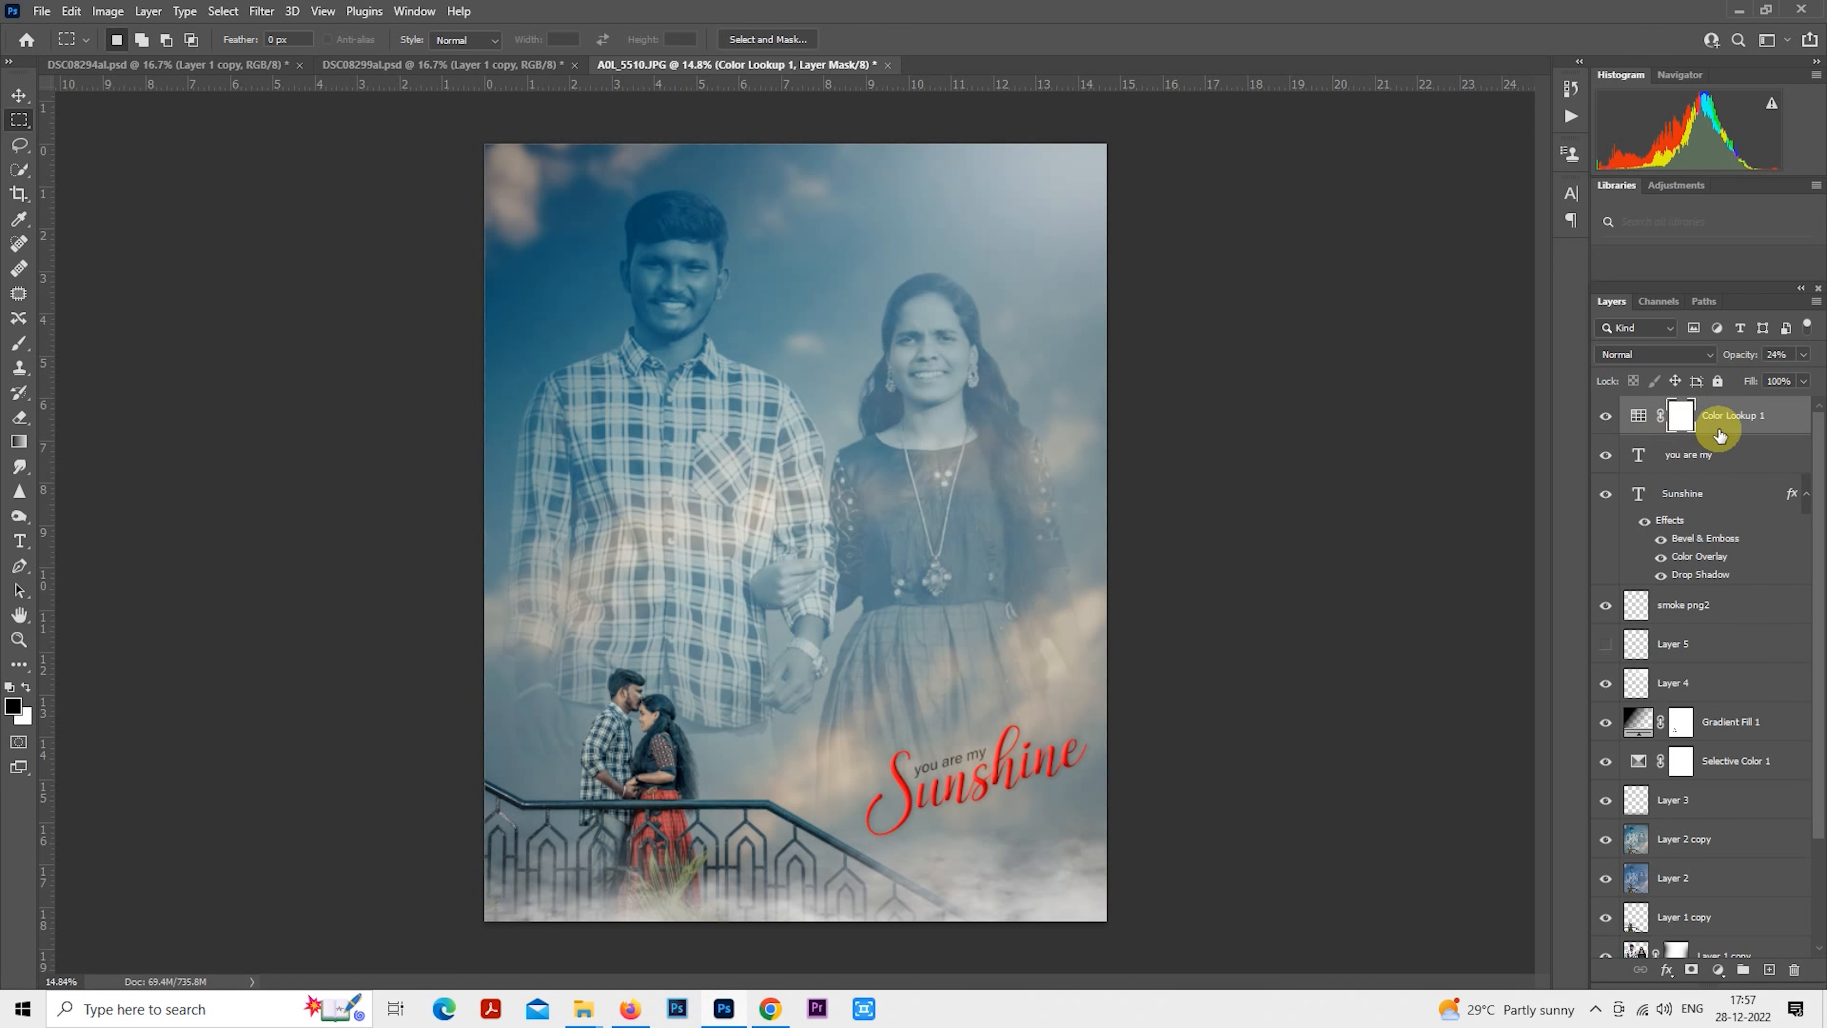
# Move the Color Lookup 1 layer below the Sunshine text and directly above smoke png2, leaving Layer 5 hidden.
pyautogui.moveTo(1719, 435); pyautogui.dragTo(1702, 584)
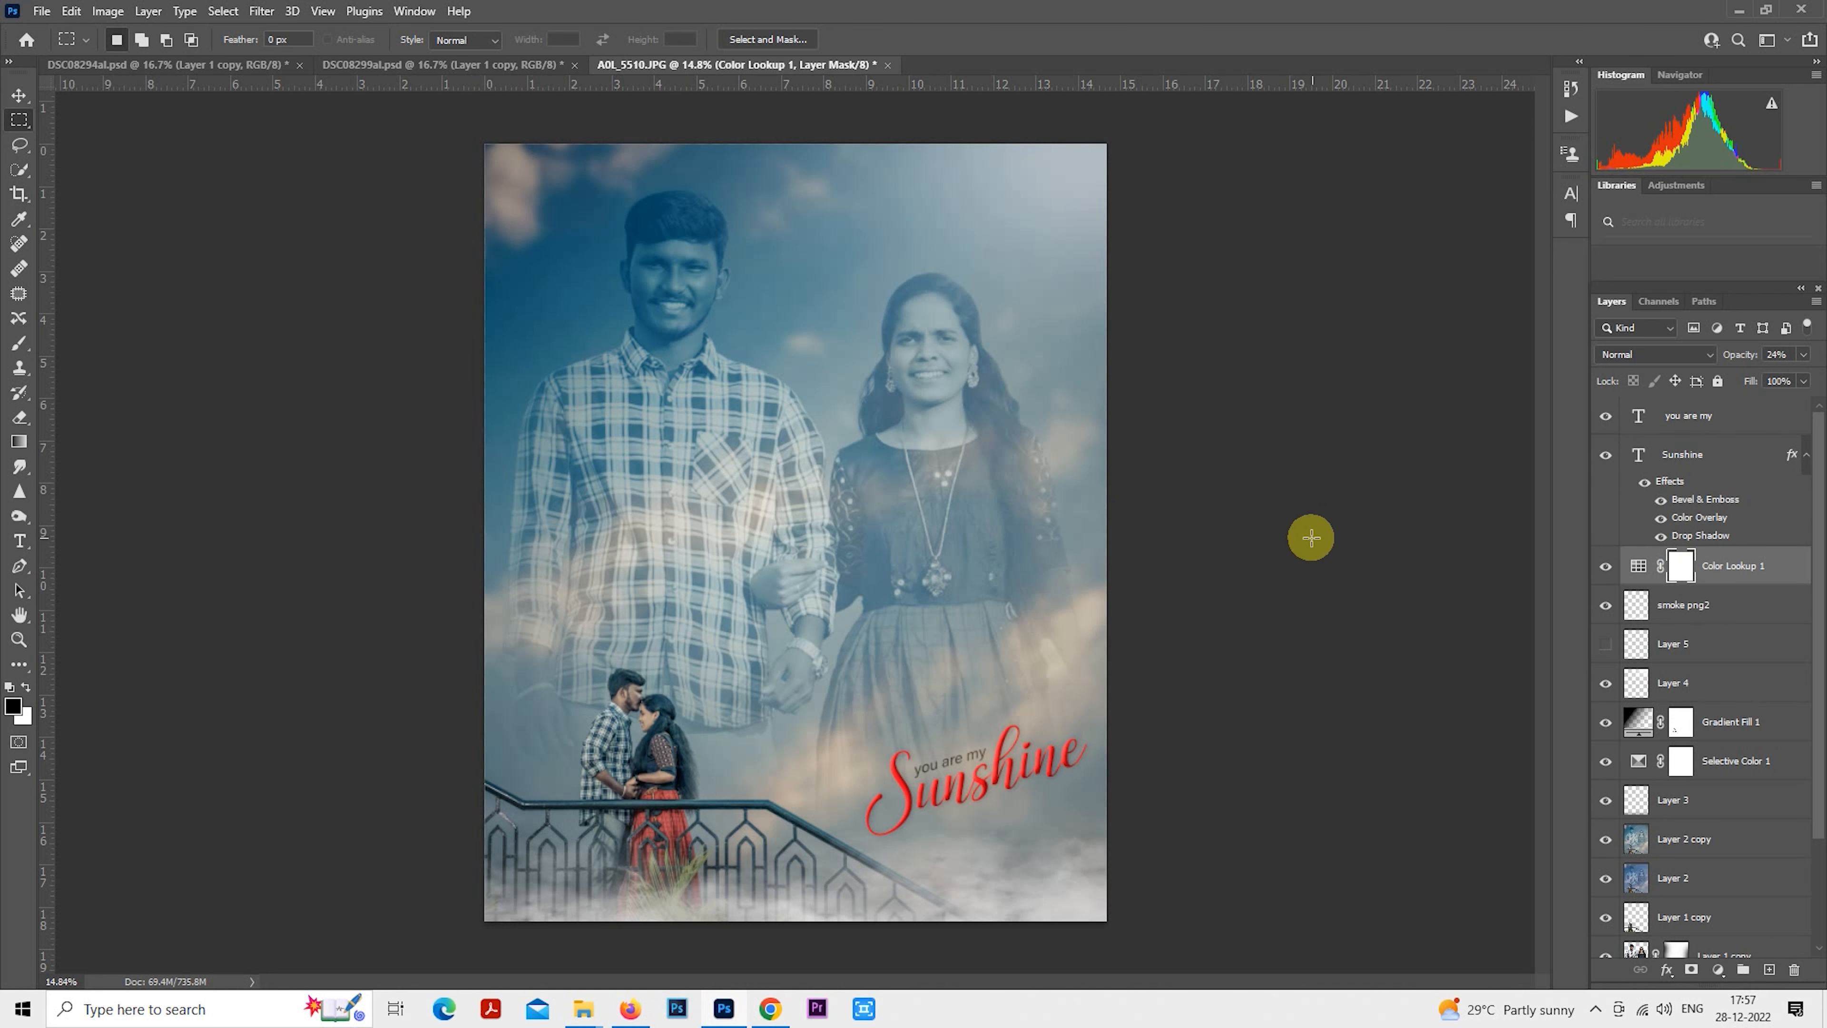
pyautogui.click(1605, 644)
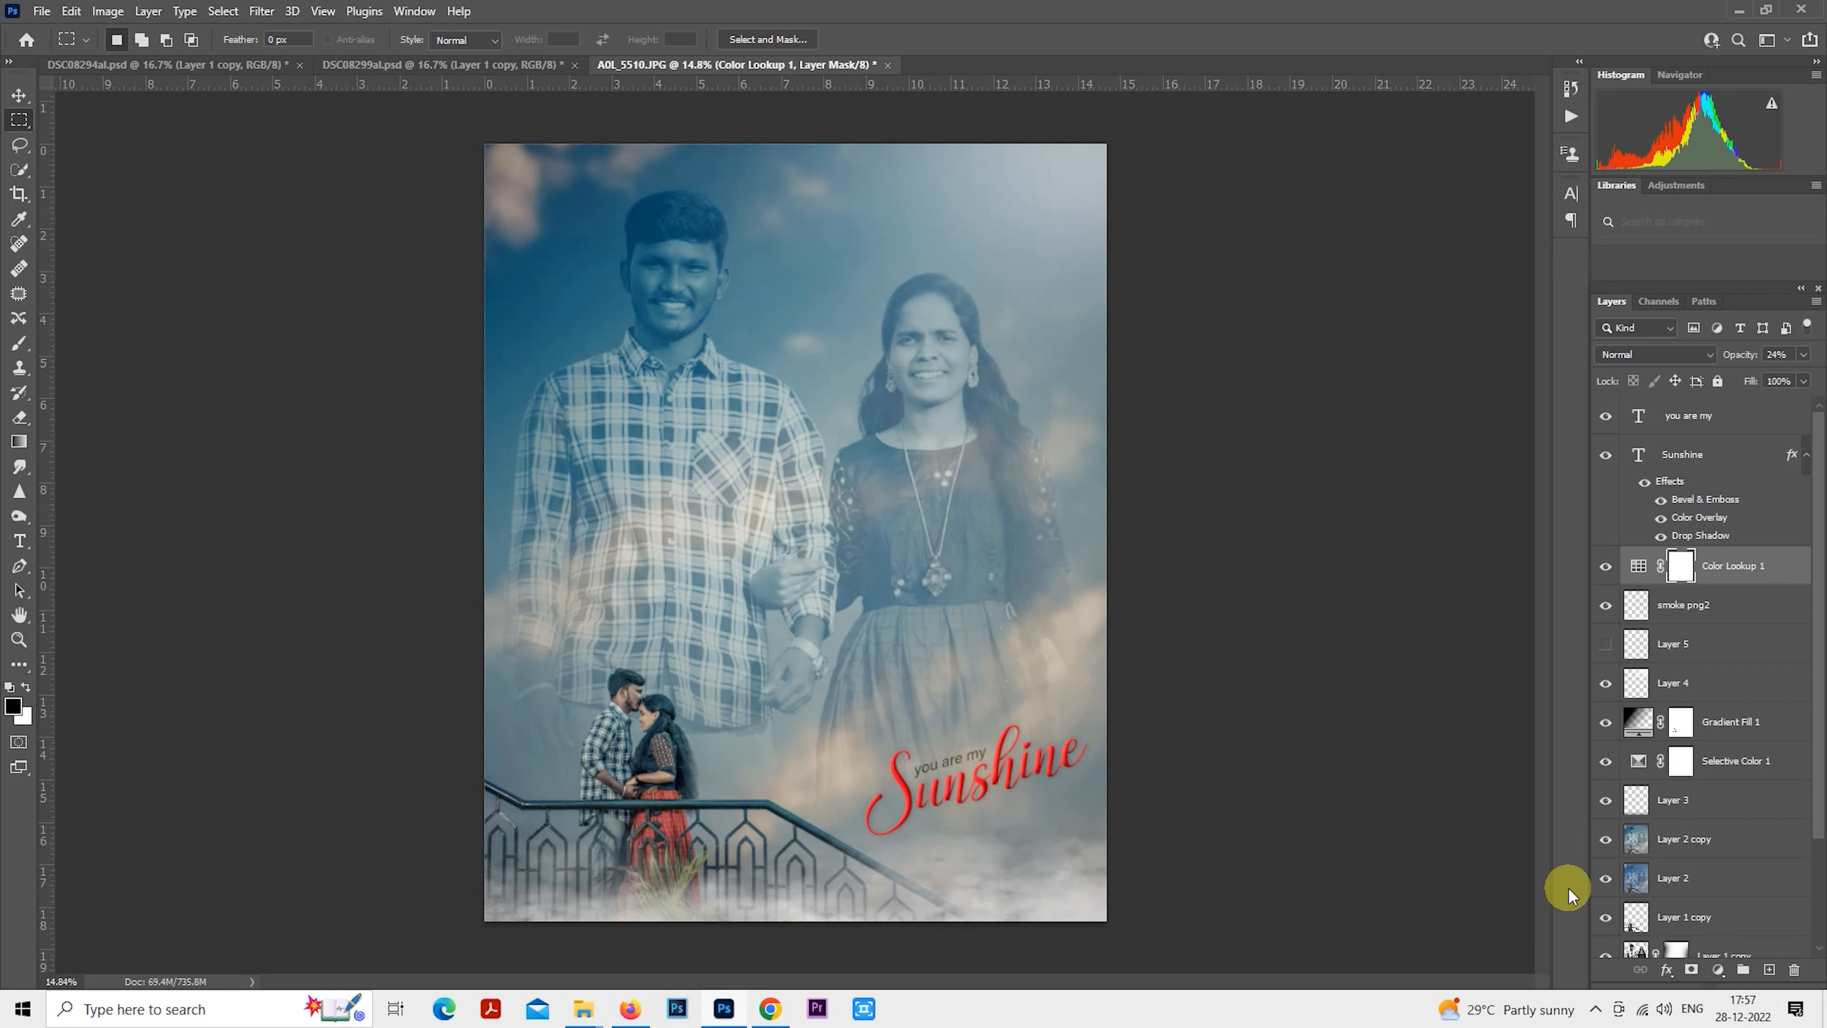